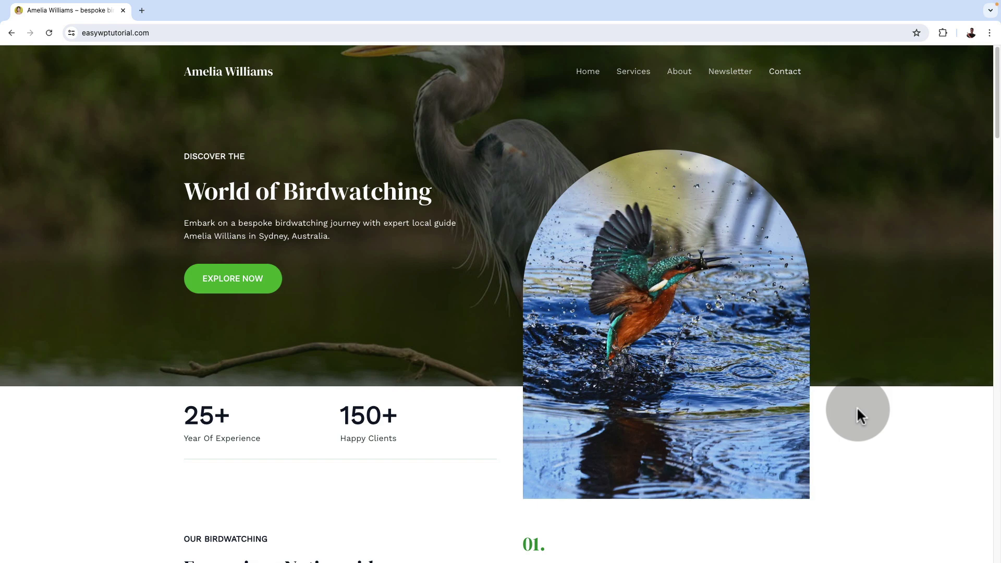
Scroll the live homepage from the hero past services, guide, testimonials and values to the newsletter form.
{"action": "scroll", "coordinate": [860, 415], "scroll_direction": "down", "scroll_amount": 6}
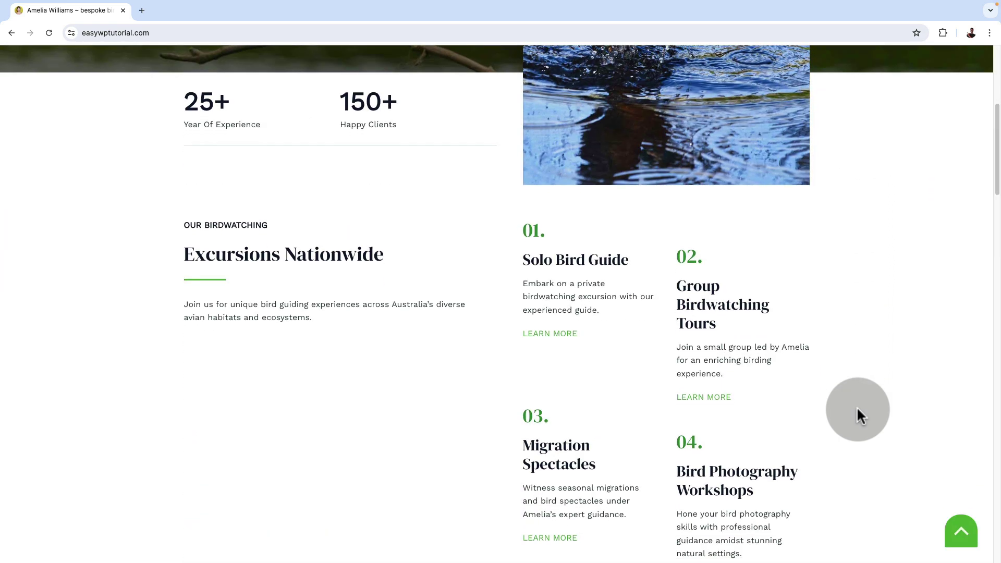
{"action": "scroll", "coordinate": [860, 416], "scroll_direction": "down", "scroll_amount": 6}
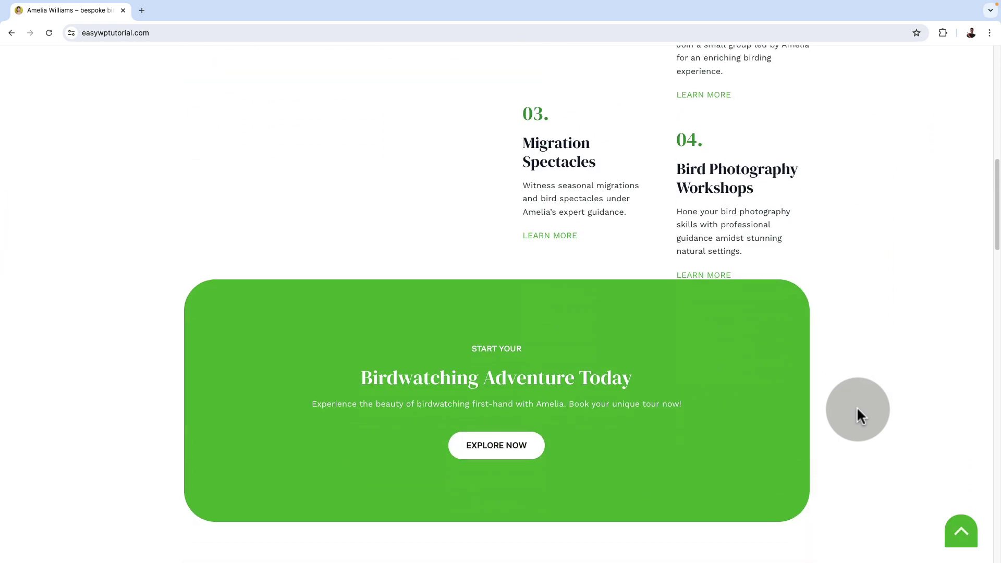
{"action": "scroll", "coordinate": [860, 416], "scroll_direction": "down", "scroll_amount": 7}
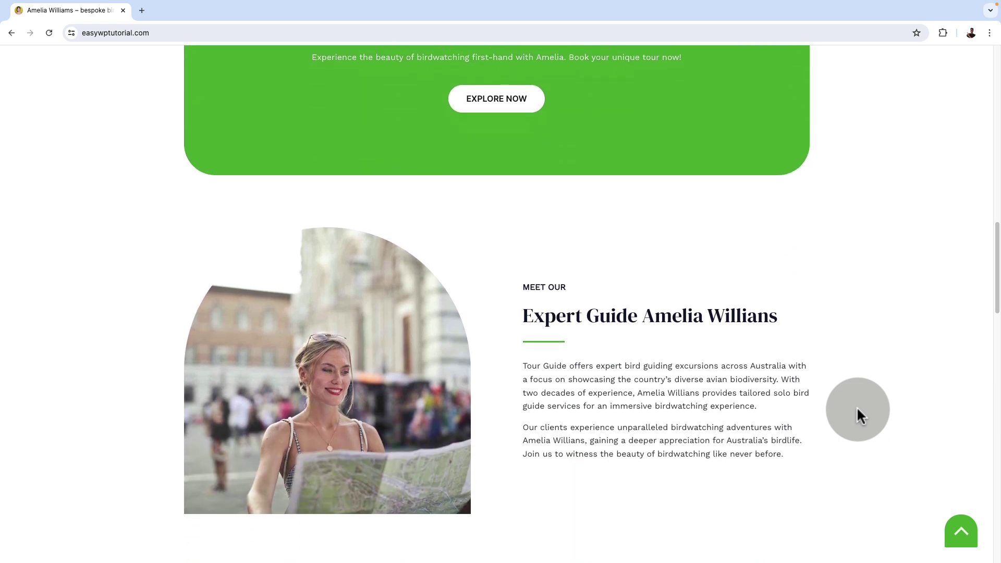
{"action": "scroll", "coordinate": [859, 415], "scroll_direction": "down", "scroll_amount": 9}
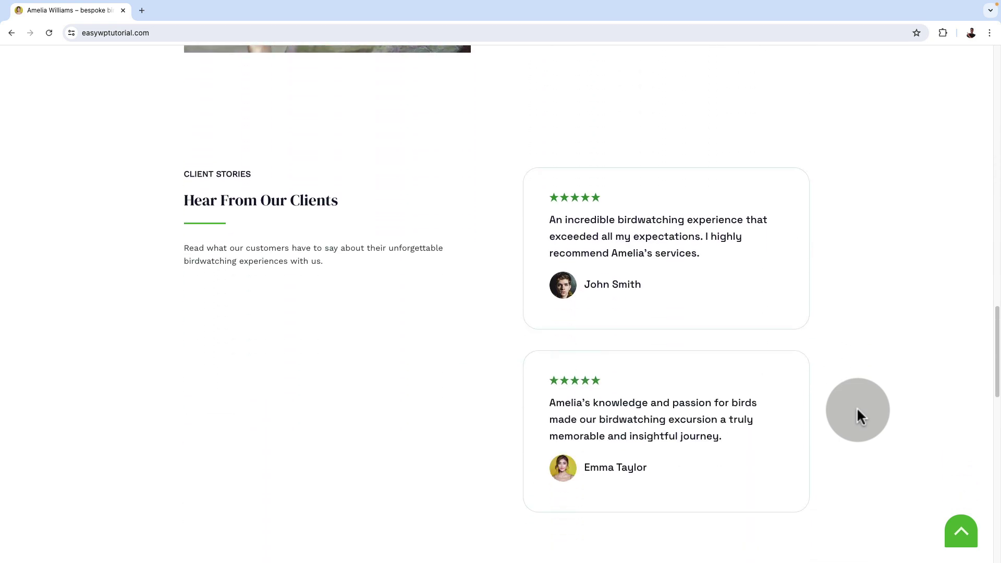
{"action": "scroll", "coordinate": [858, 410], "scroll_direction": "down", "scroll_amount": 8}
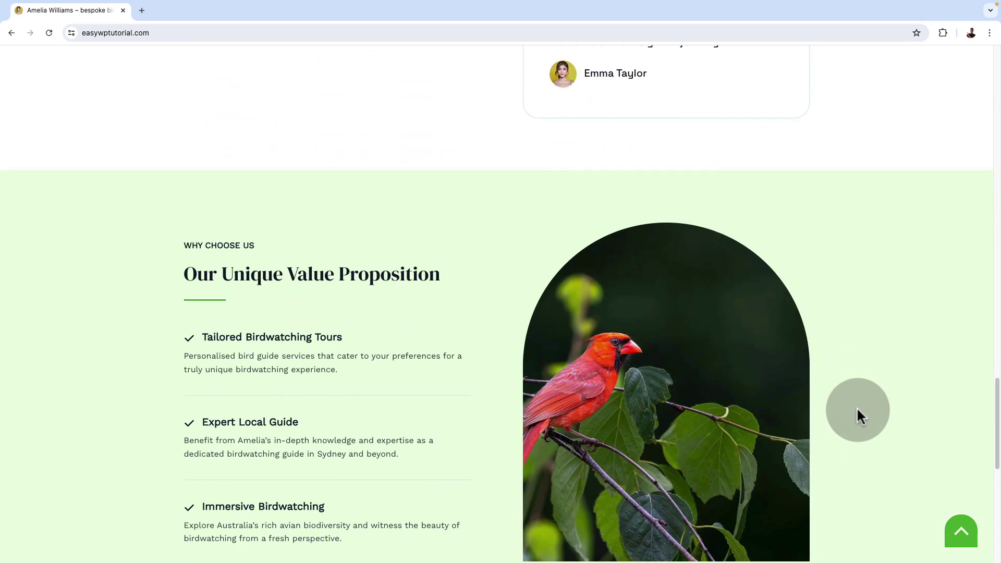
{"action": "scroll", "coordinate": [857, 409], "scroll_direction": "down", "scroll_amount": 5}
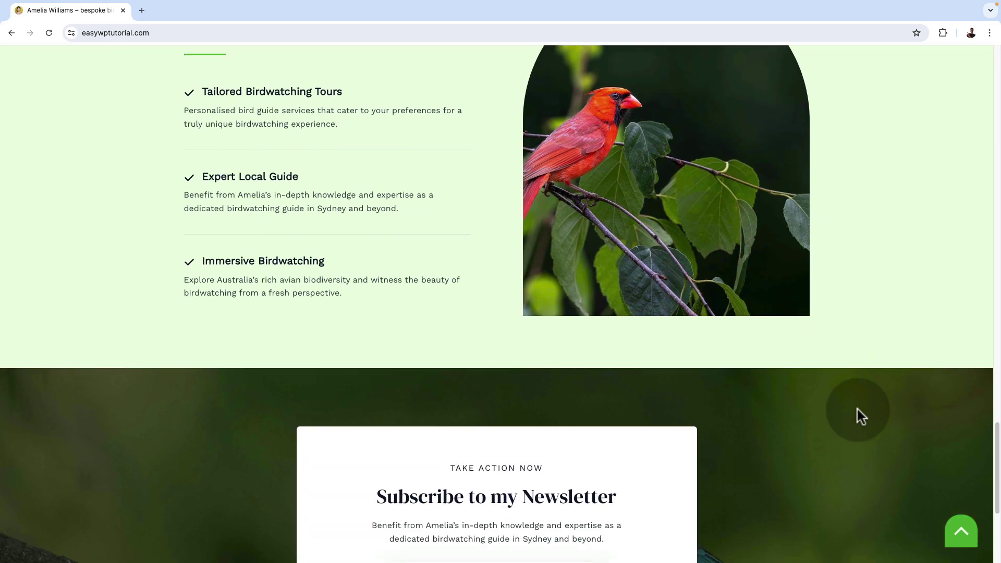
{"action": "scroll", "coordinate": [860, 416], "scroll_direction": "down", "scroll_amount": 3}
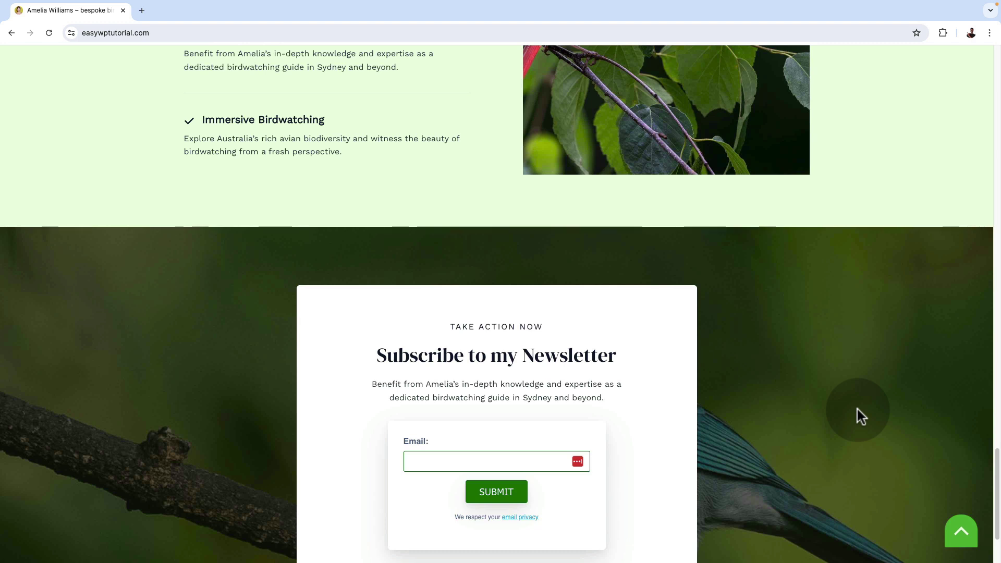
{"action": "scroll", "coordinate": [858, 409], "scroll_direction": "down", "scroll_amount": 2}
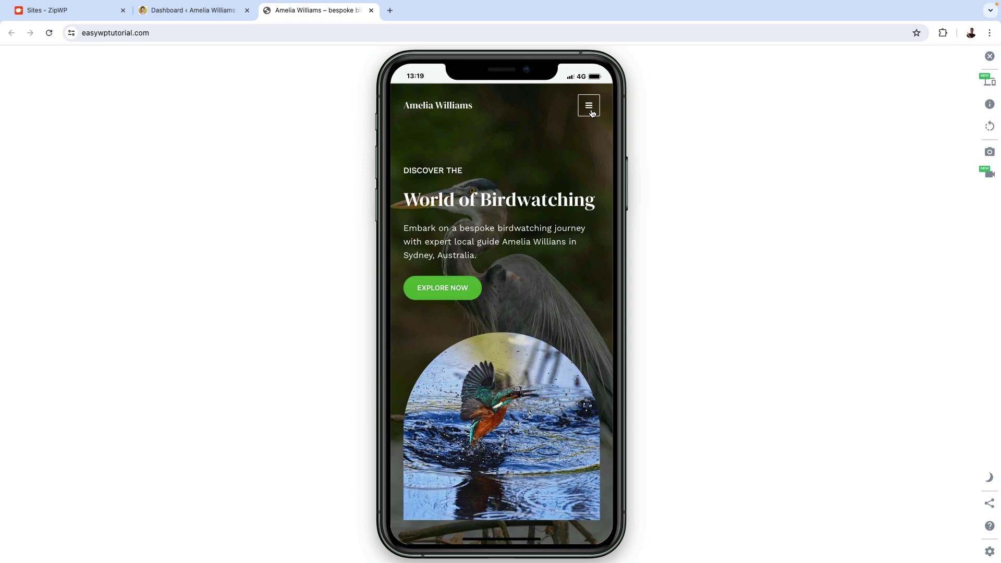
Open and close the hamburger menu in the mobile phone preview.
{"action": "left_click", "coordinate": [590, 106]}
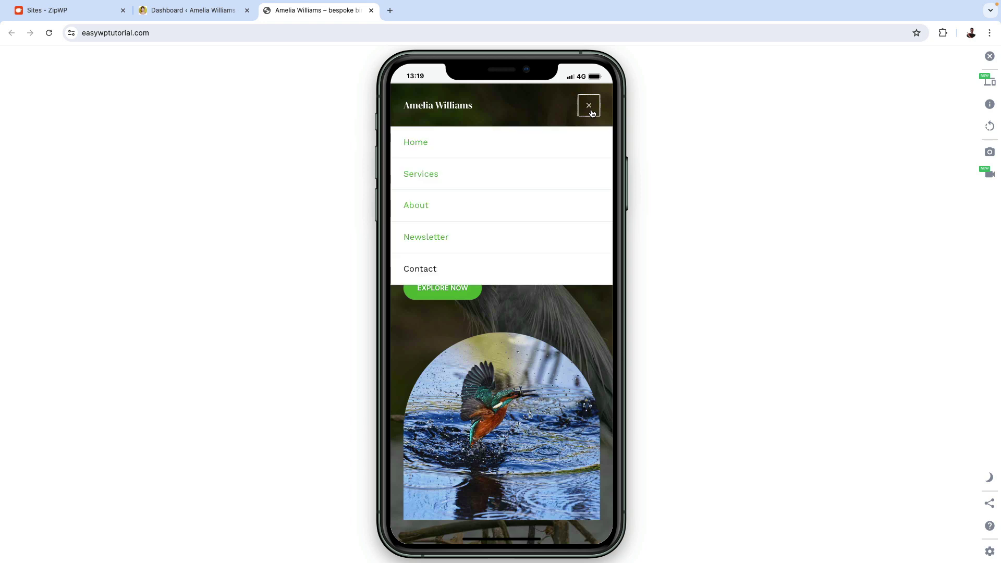
{"action": "left_click", "coordinate": [592, 113]}
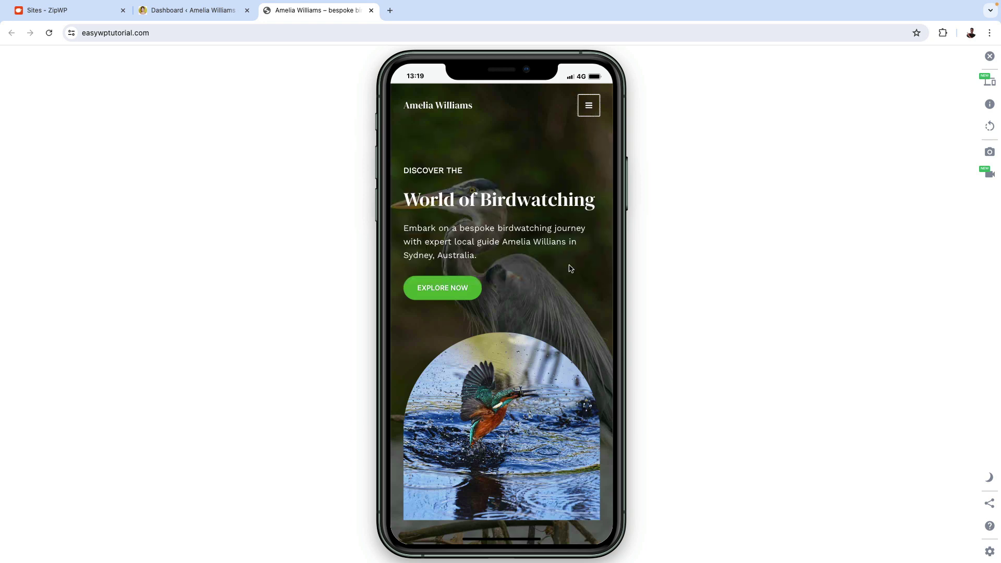
{"action": "scroll", "coordinate": [571, 320], "scroll_direction": "down", "scroll_amount": 5}
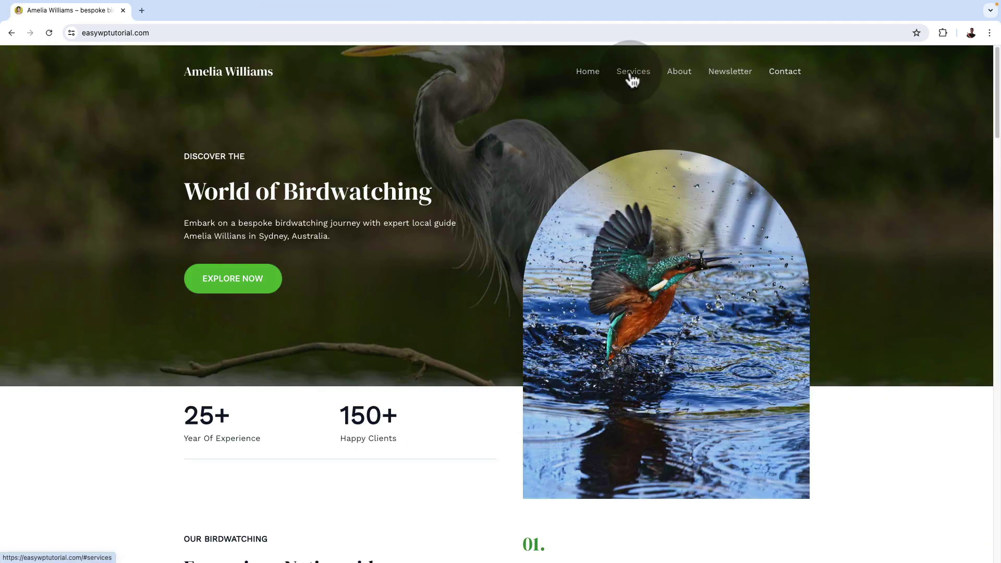
Test the Services, About, Newsletter and Contact nav links, using back-to-top between them.
{"action": "left_click", "coordinate": [629, 72]}
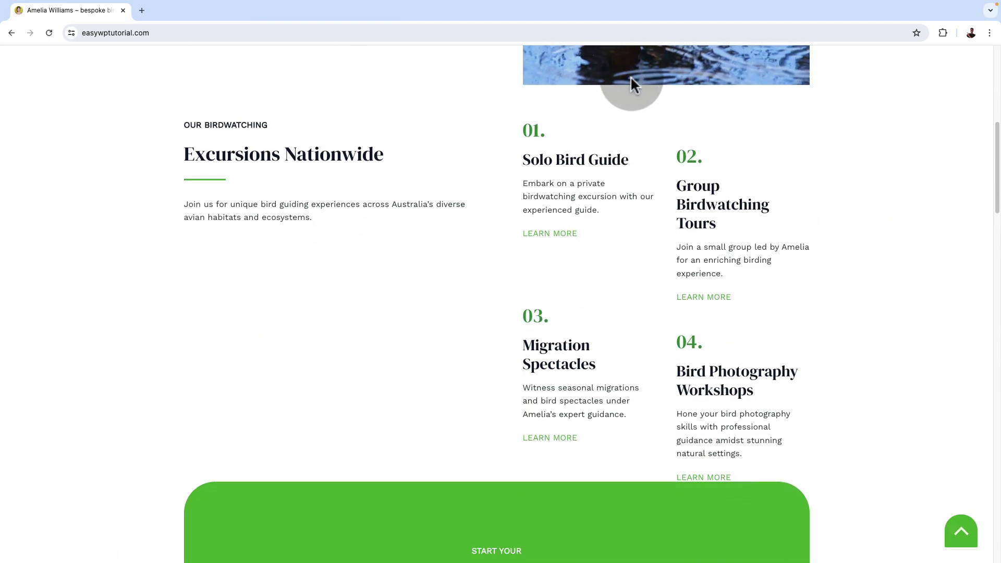
{"action": "left_click", "coordinate": [961, 537]}
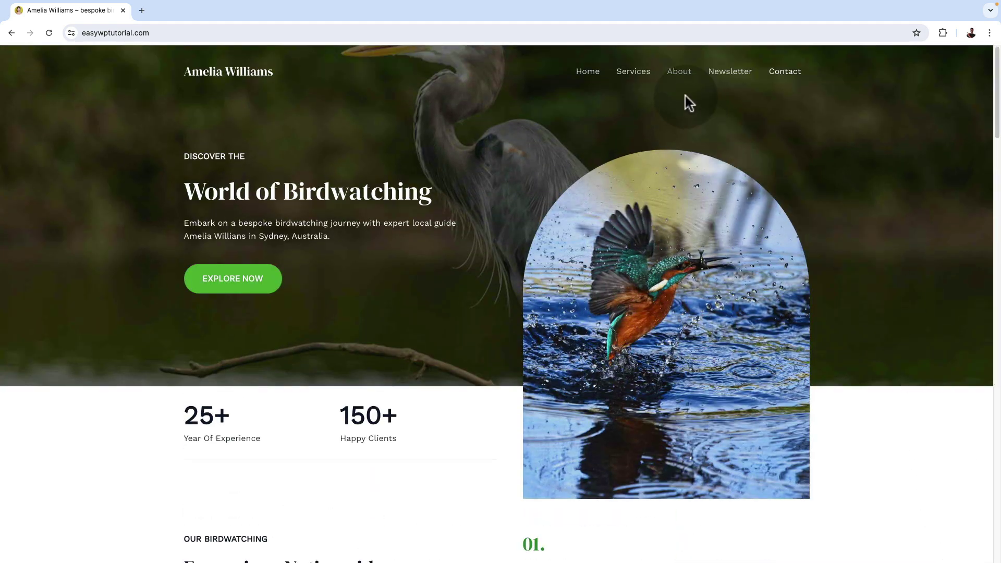
{"action": "left_click", "coordinate": [675, 71]}
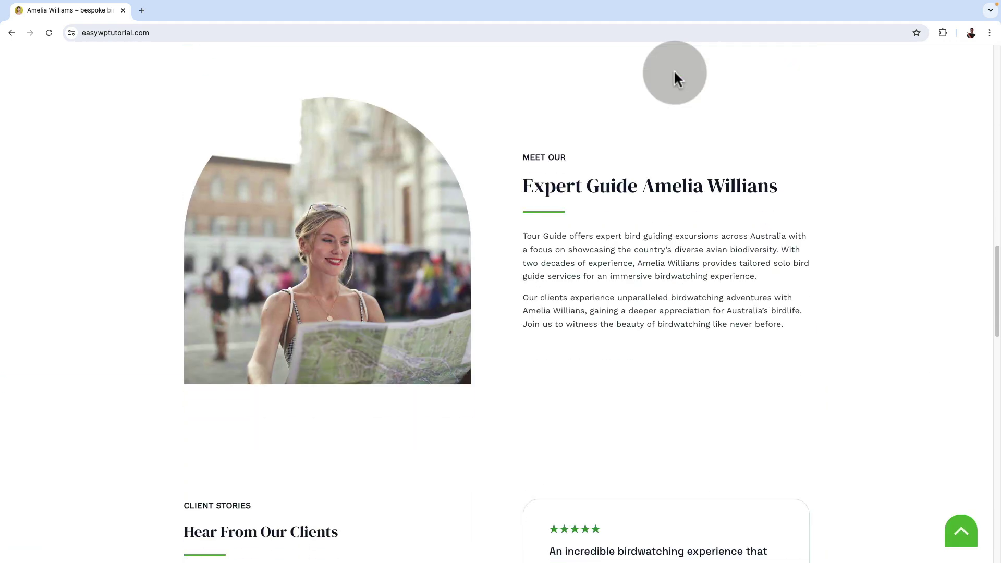
{"action": "left_click", "coordinate": [958, 532]}
{"action": "left_click", "coordinate": [724, 78]}
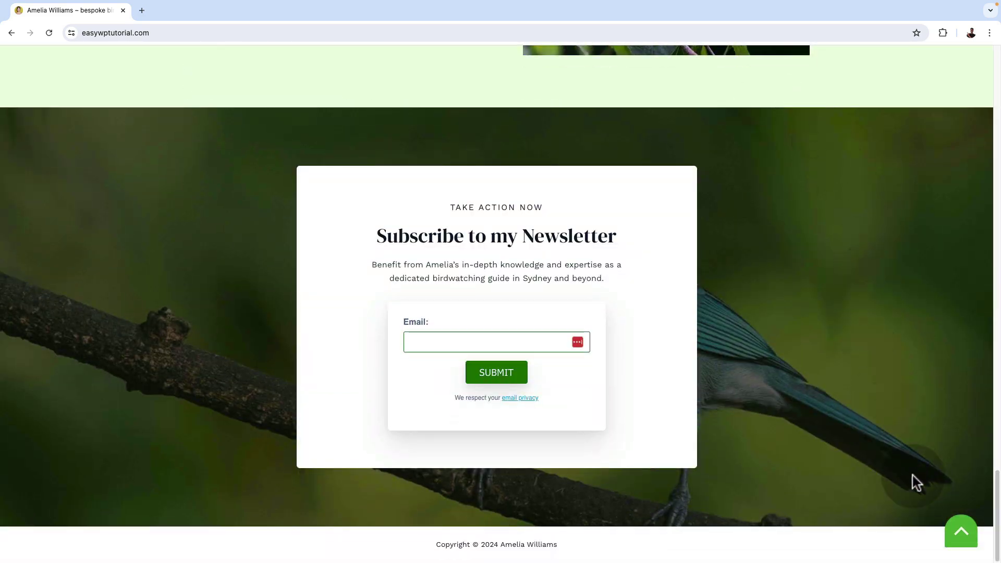
{"action": "left_click", "coordinate": [960, 533]}
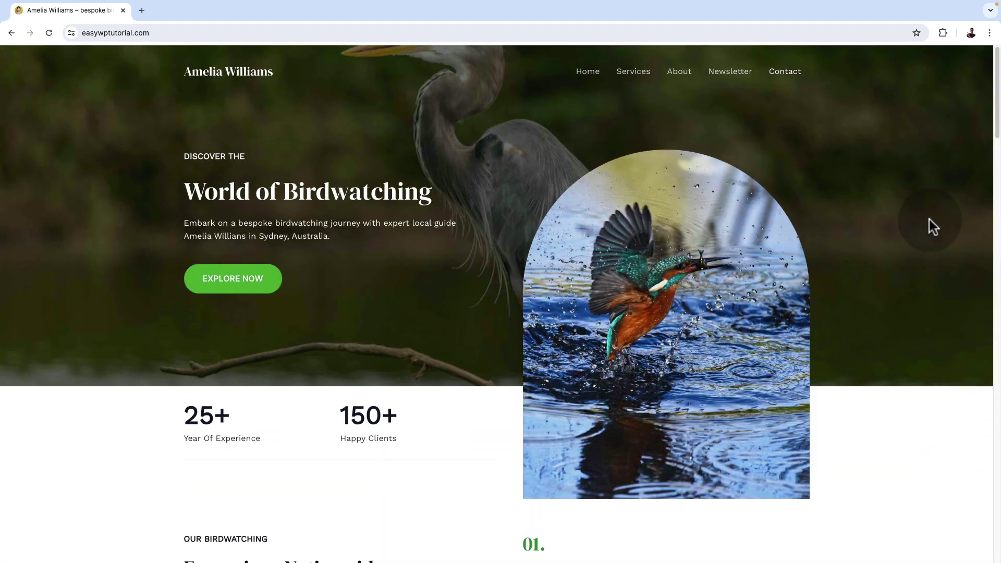
{"action": "left_click", "coordinate": [773, 77]}
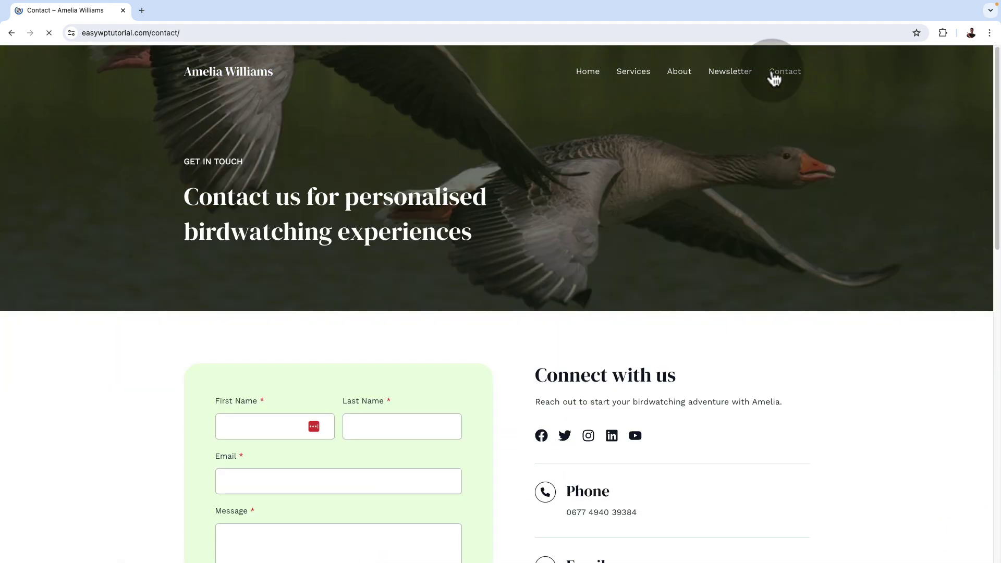
Scroll through the Contact page's enquiry form, contact details and Sydney map to the footer and back.
{"action": "scroll", "coordinate": [810, 343], "scroll_direction": "down", "scroll_amount": 1}
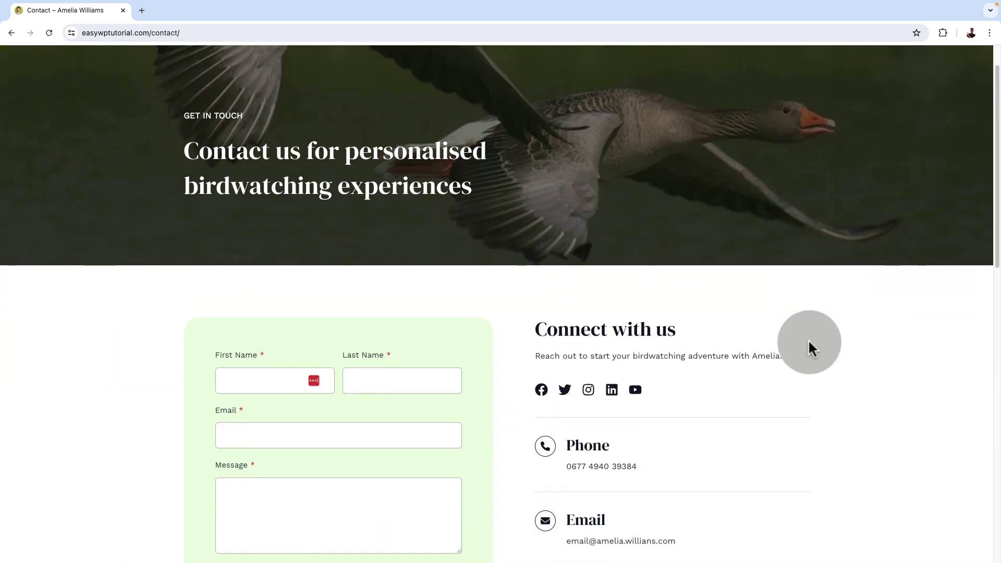
{"action": "scroll", "coordinate": [810, 343], "scroll_direction": "down", "scroll_amount": 2}
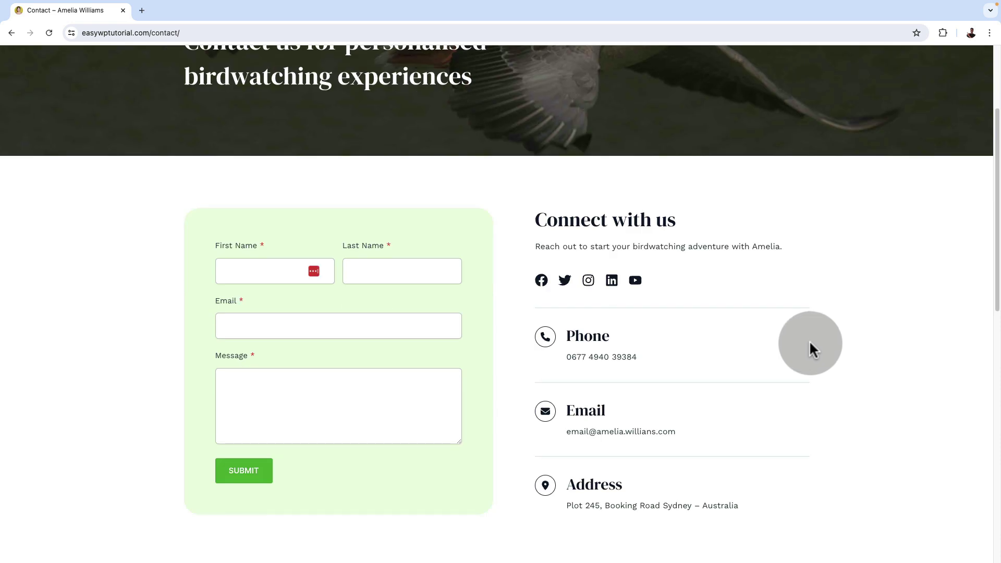
{"action": "scroll", "coordinate": [812, 349], "scroll_direction": "down", "scroll_amount": 10}
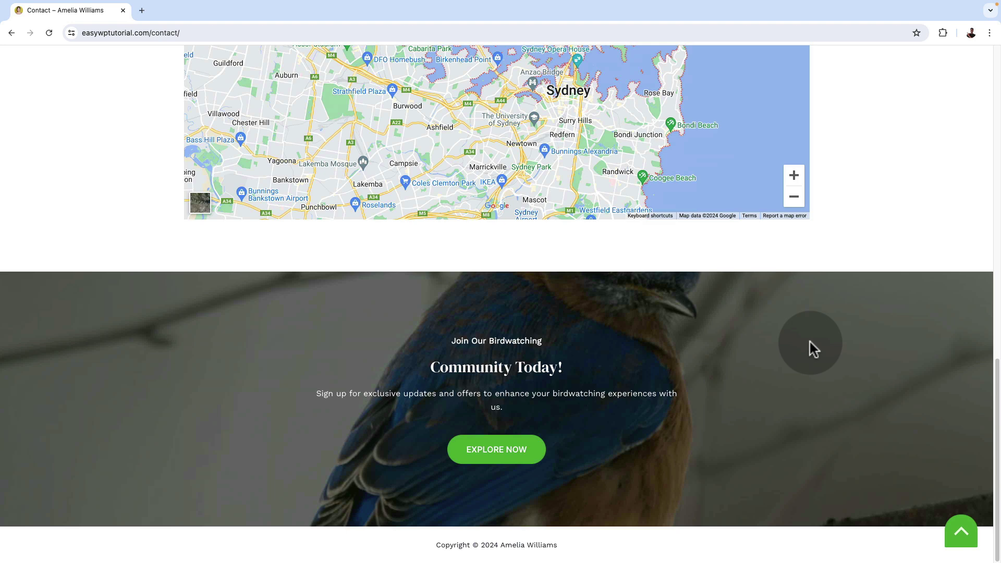
{"action": "scroll", "coordinate": [809, 342], "scroll_direction": "up", "scroll_amount": 10}
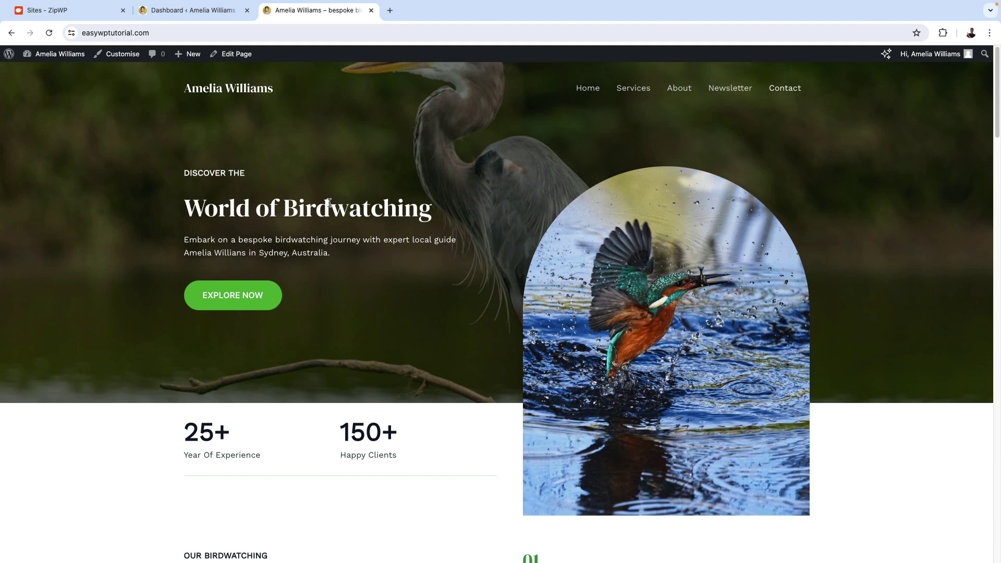
Edit the Home page and change the hero heading to 'Expert Bird Guide'.
{"action": "left_click", "coordinate": [234, 59]}
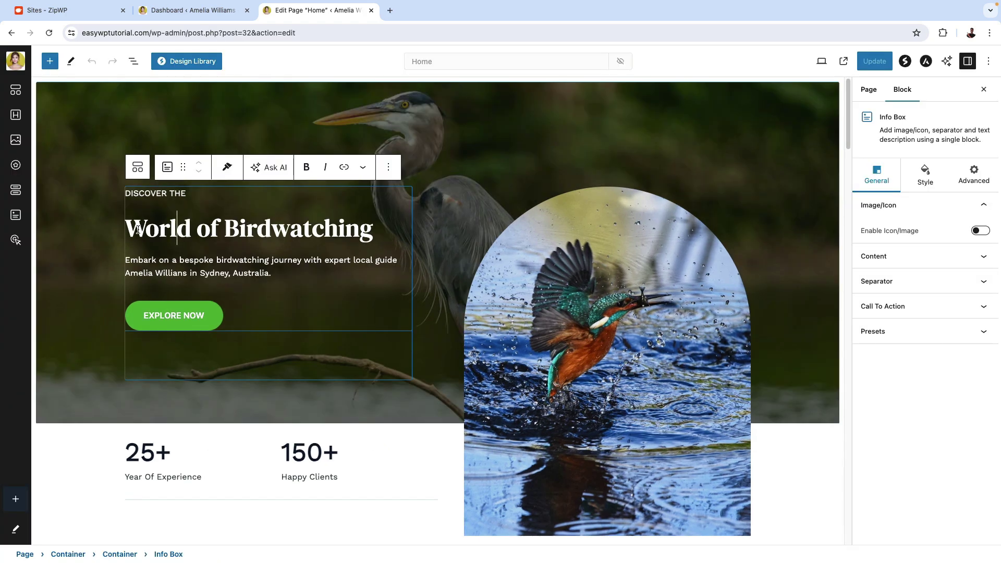
{"action": "double_click", "coordinate": [217, 229]}
{"action": "triple_click", "coordinate": [218, 230]}
{"action": "type", "text": "Exp"}
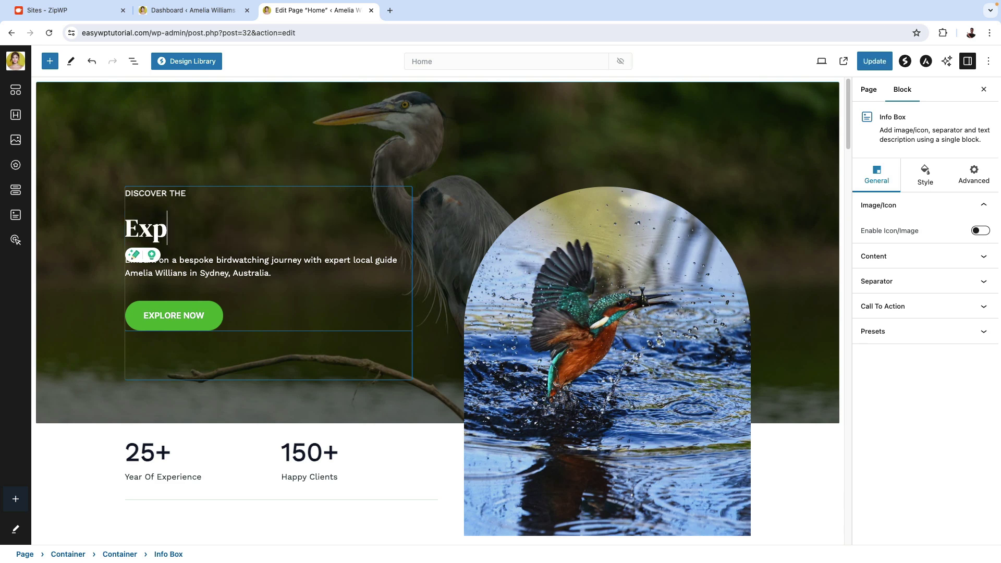
{"action": "type", "text": "ert Bird B"}
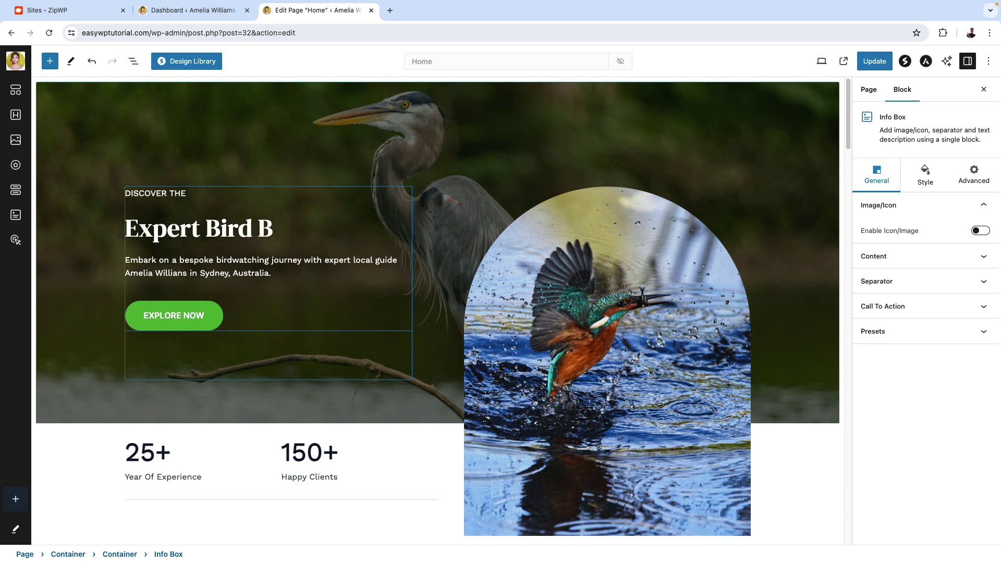
{"action": "key", "text": "BackSpace"}
{"action": "type", "text": "Guide"}
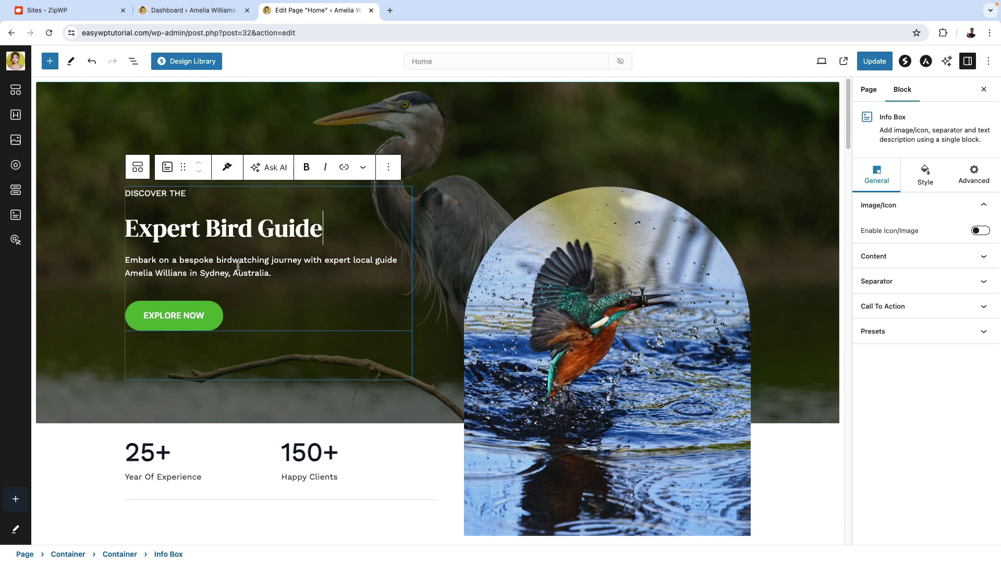
Replace the kingfisher hero image with the yellow-green parrot photo.
{"action": "left_click", "coordinate": [588, 297]}
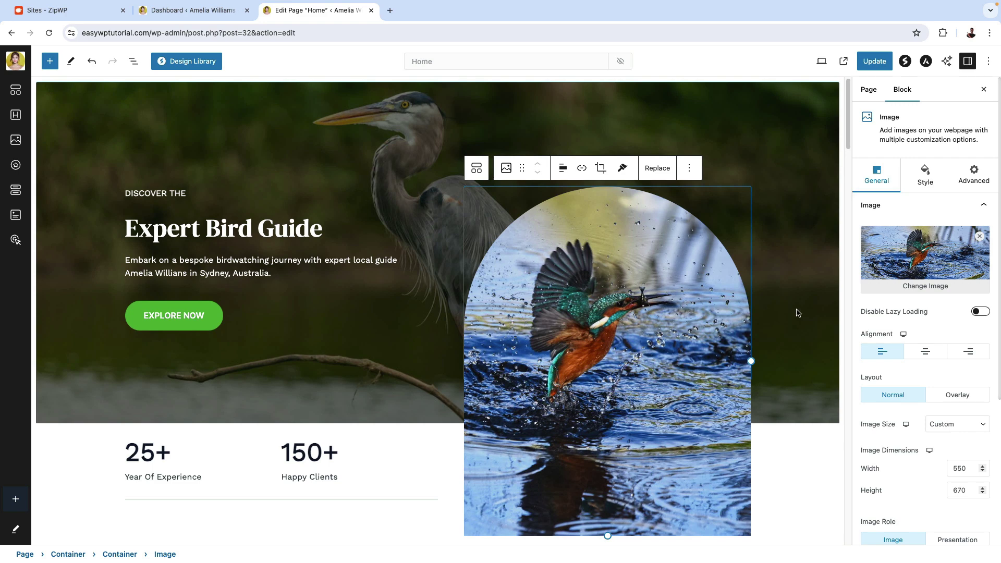
{"action": "left_click", "coordinate": [927, 285]}
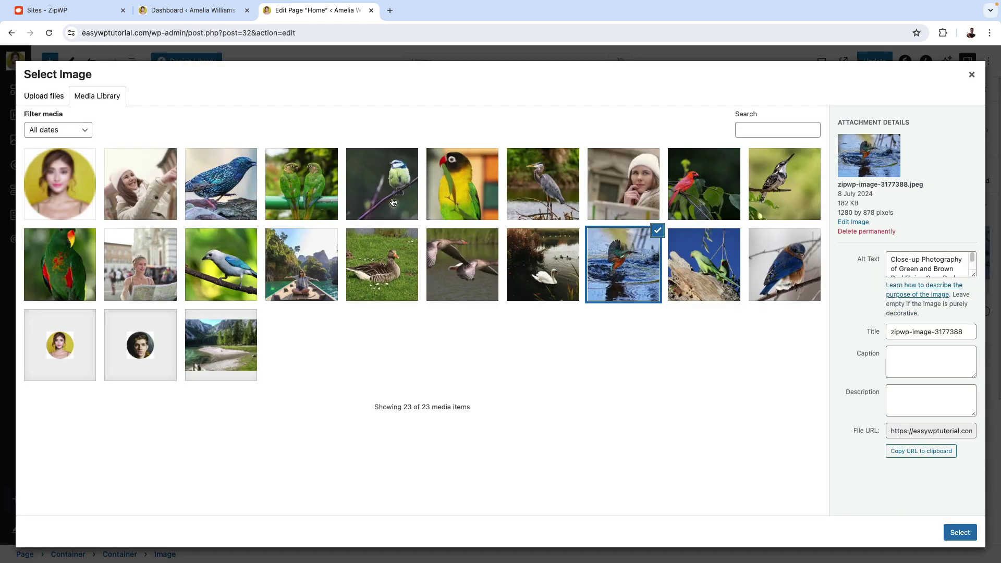
{"action": "left_click", "coordinate": [457, 205]}
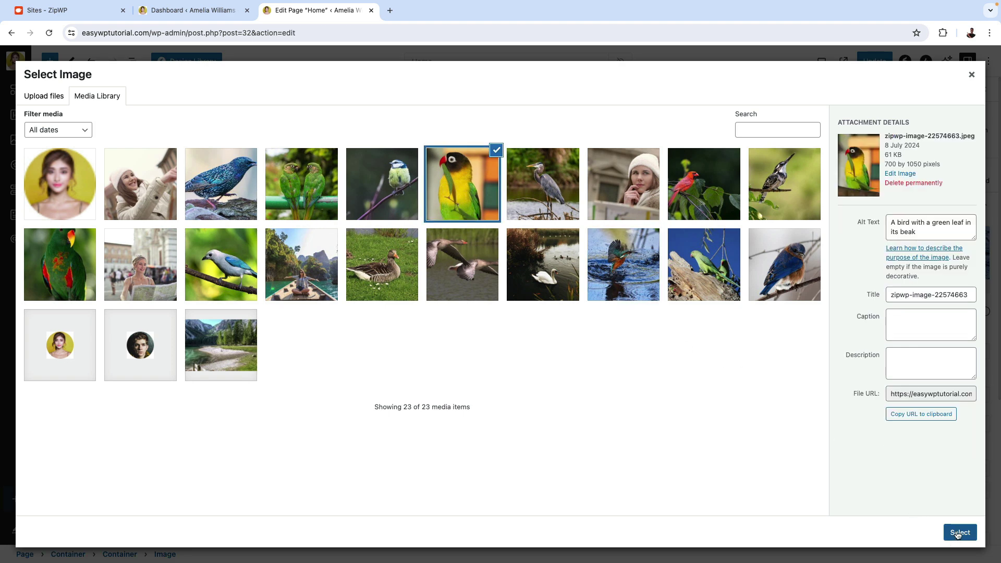
{"action": "left_click", "coordinate": [959, 535]}
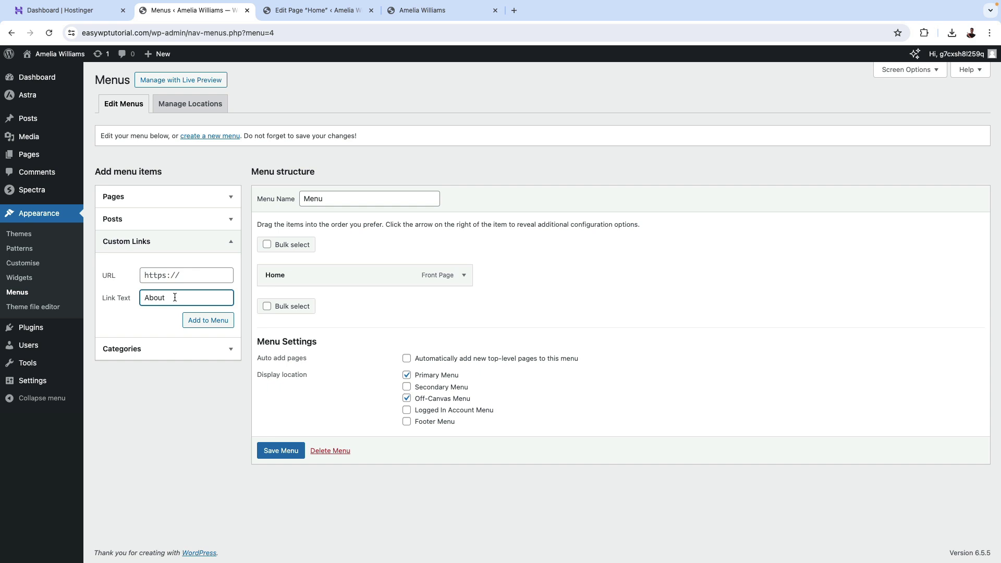
Set the custom About menu link's URL to #about, then return to the Home page editor.
{"action": "left_click", "coordinate": [183, 276]}
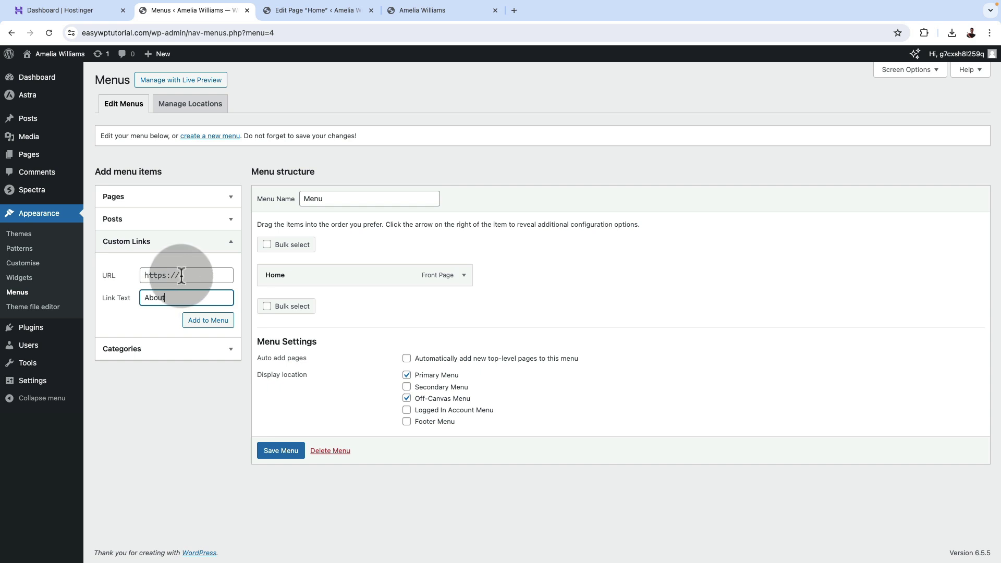
{"action": "triple_click", "coordinate": [182, 275]}
{"action": "type", "text": "#"}
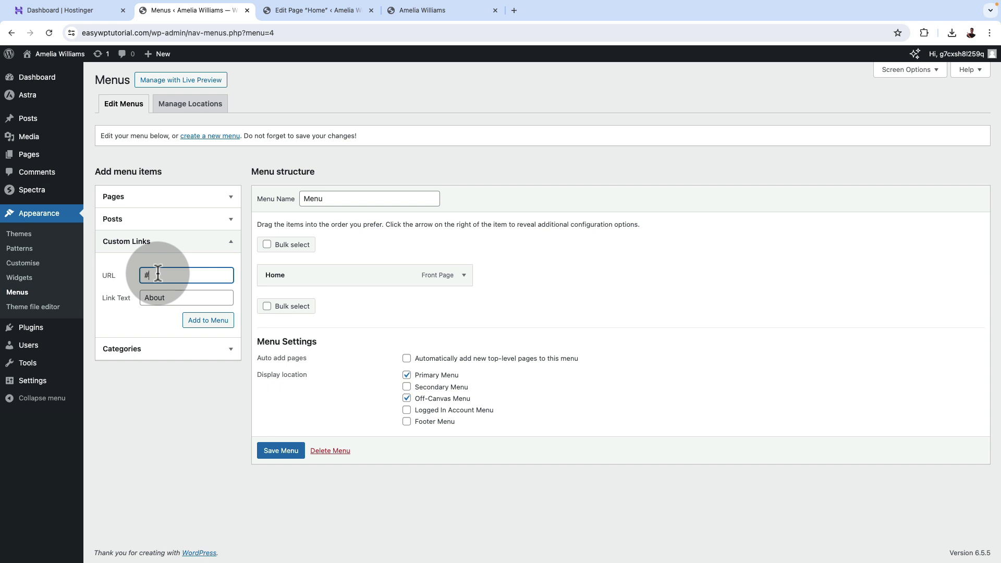
{"action": "type", "text": "about"}
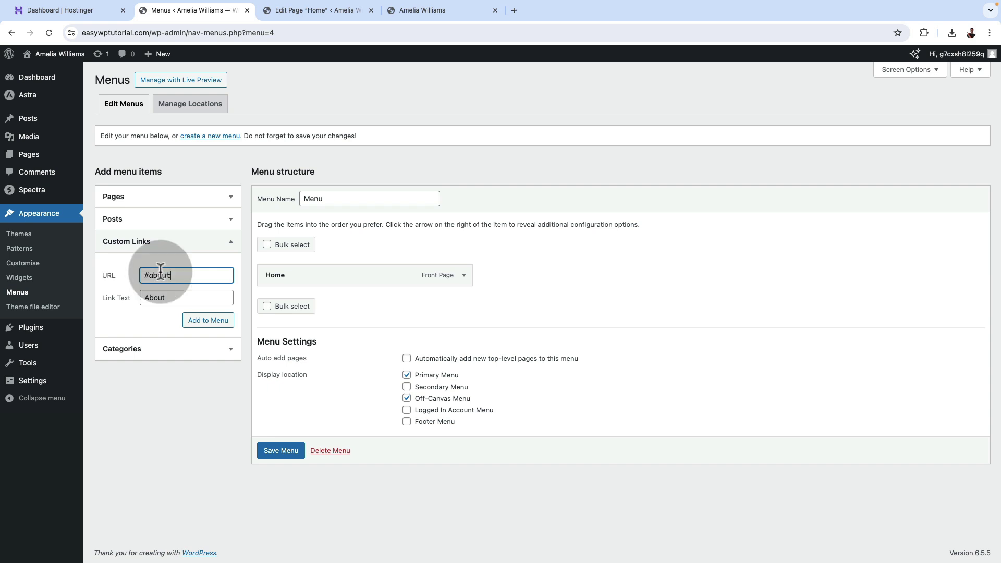
{"action": "left_click", "coordinate": [317, 8]}
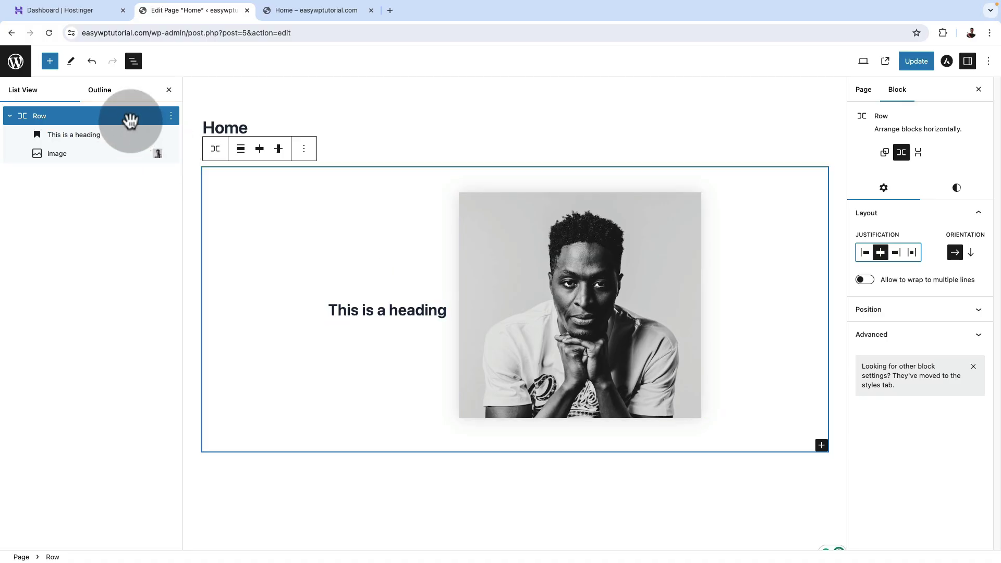
Give the Row holding the heading and portrait the light theme background swatch.
{"action": "left_click", "coordinate": [131, 119]}
{"action": "left_click", "coordinate": [956, 189]}
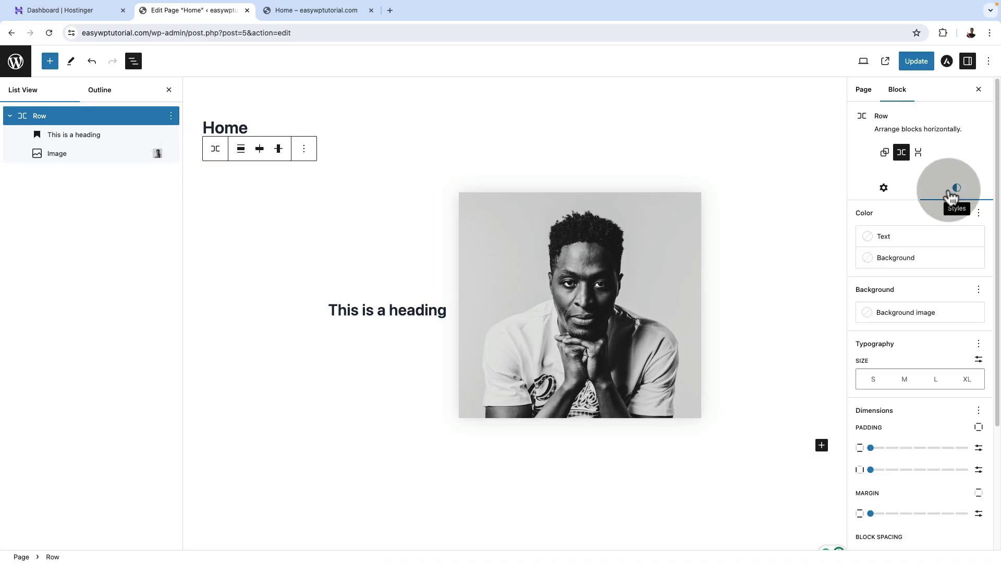
{"action": "left_click", "coordinate": [887, 259]}
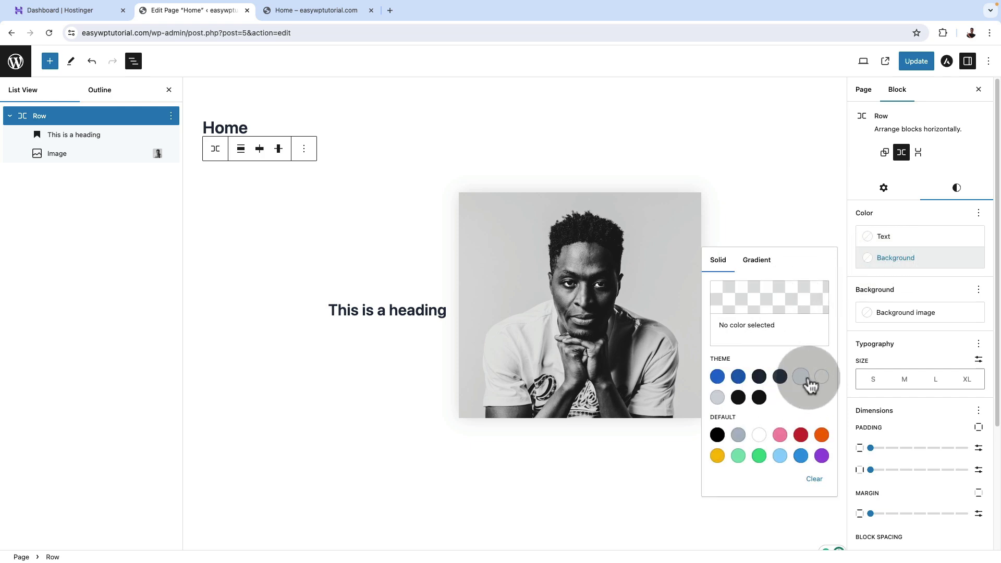
{"action": "left_click", "coordinate": [801, 377]}
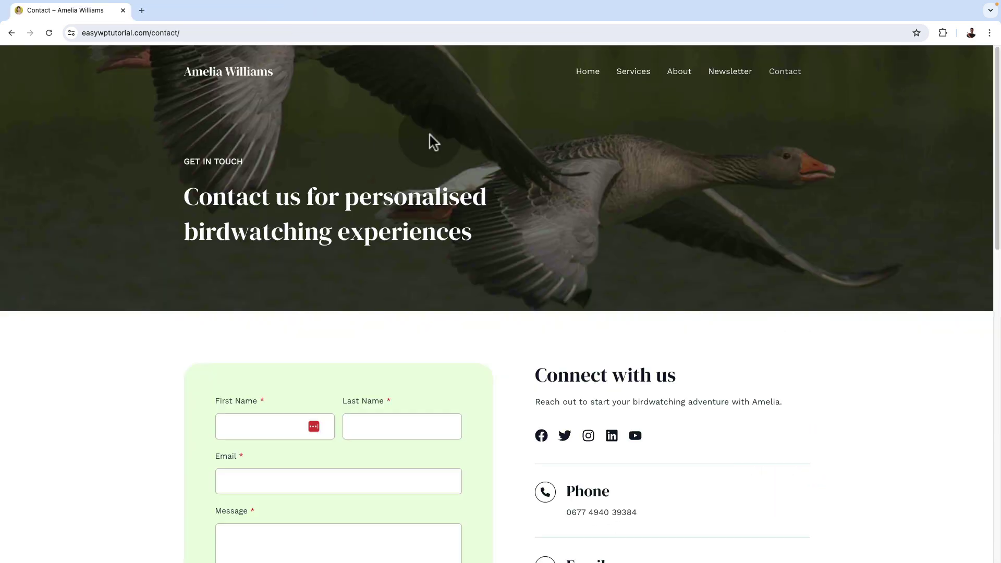
{"action": "left_click", "coordinate": [249, 75]}
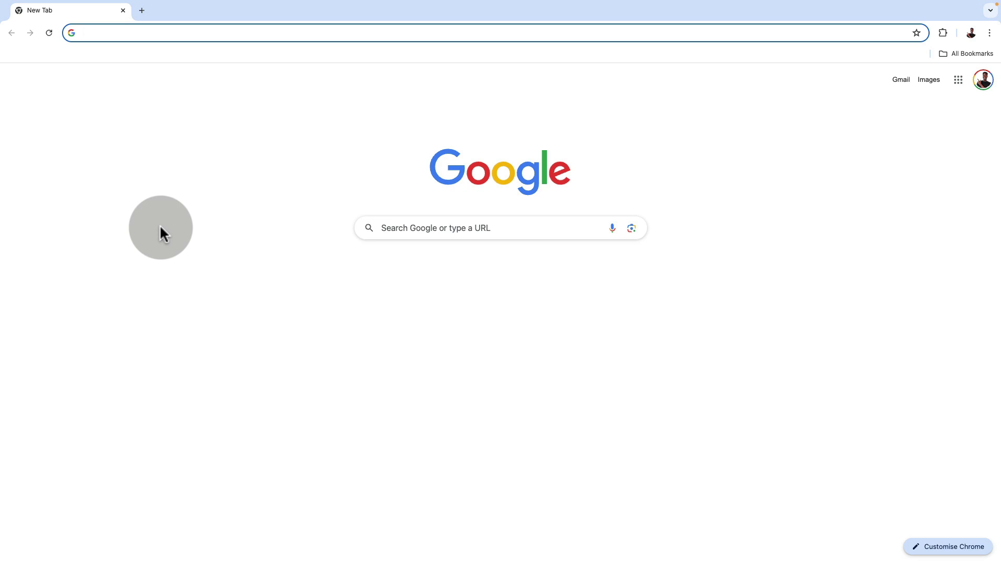
{"action": "type", "text": "www."}
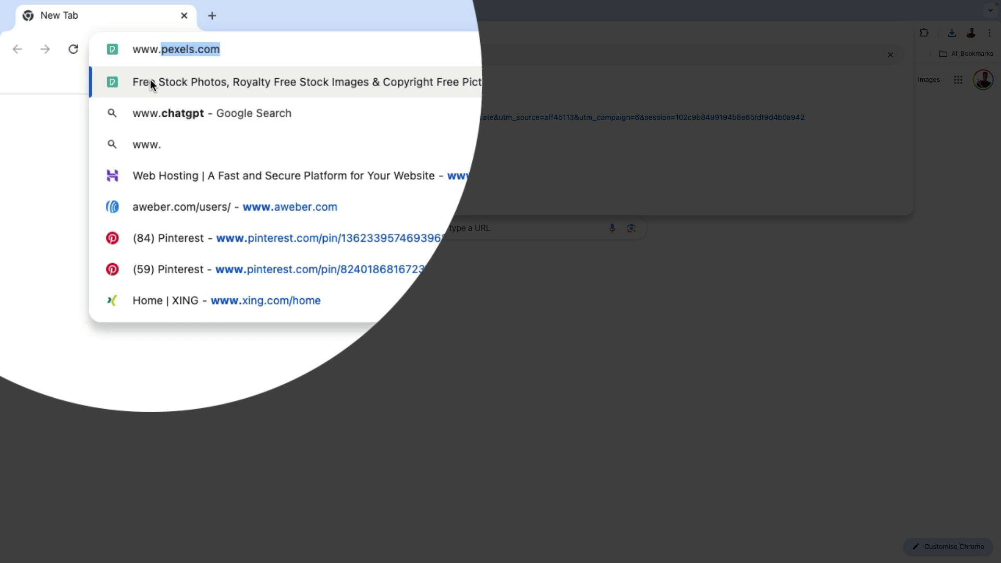
{"action": "type", "text": "gote"}
{"action": "key", "text": "BackSpace"}
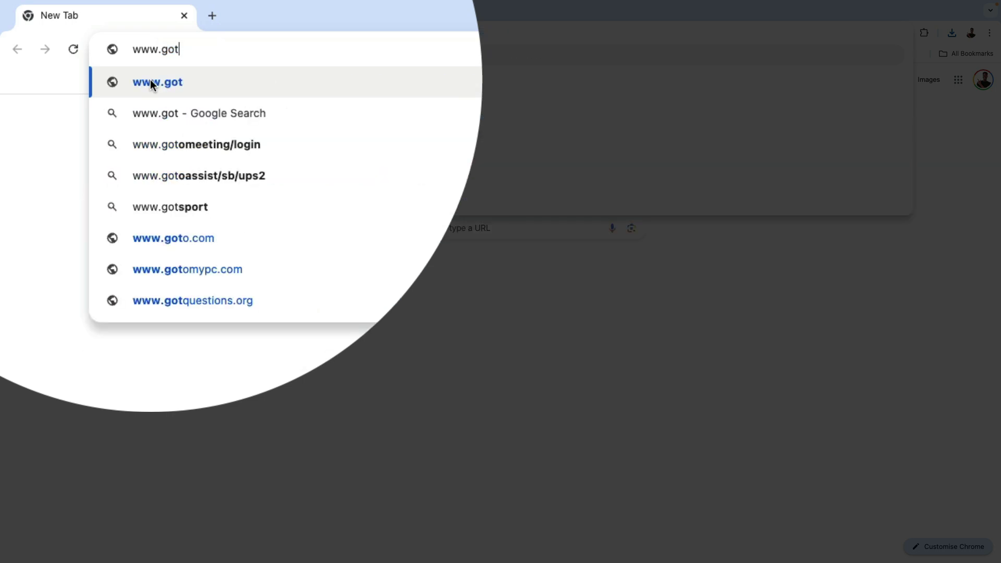
{"action": "type", "text": "echug.com"}
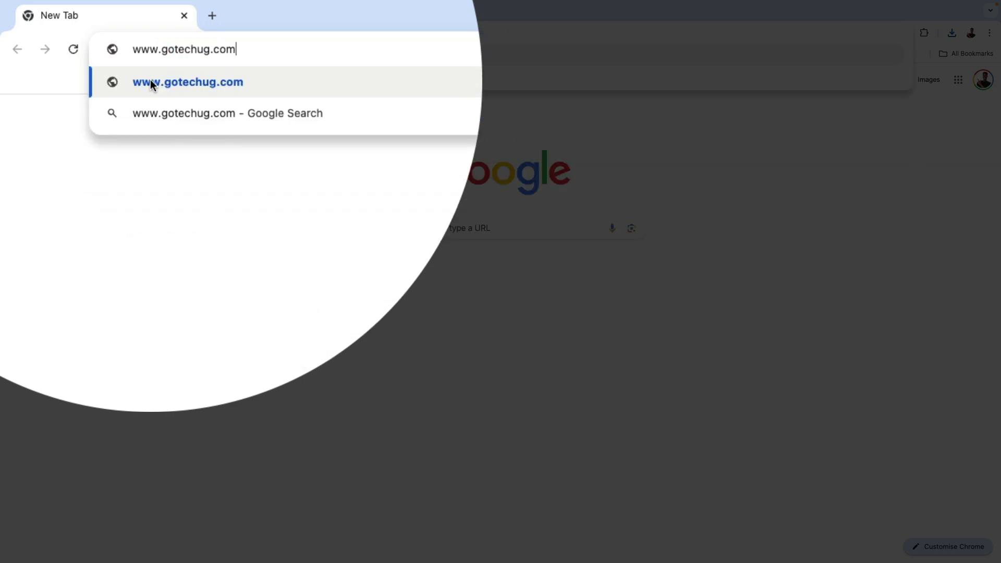
{"action": "key", "text": "Return"}
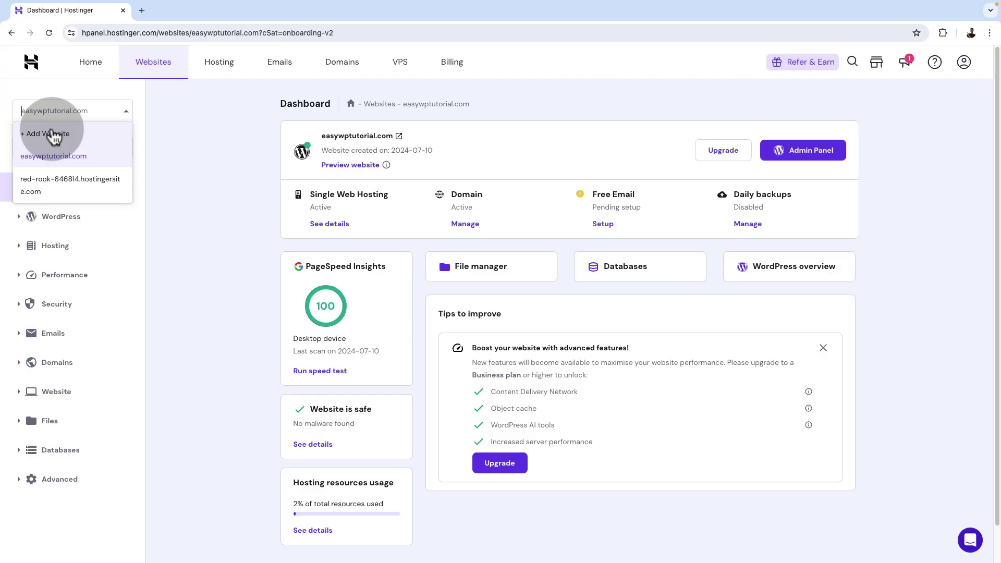
Switch hPanel to red-rook-646814.hostingersite.com and show its dashboard.
{"action": "left_click", "coordinate": [60, 186]}
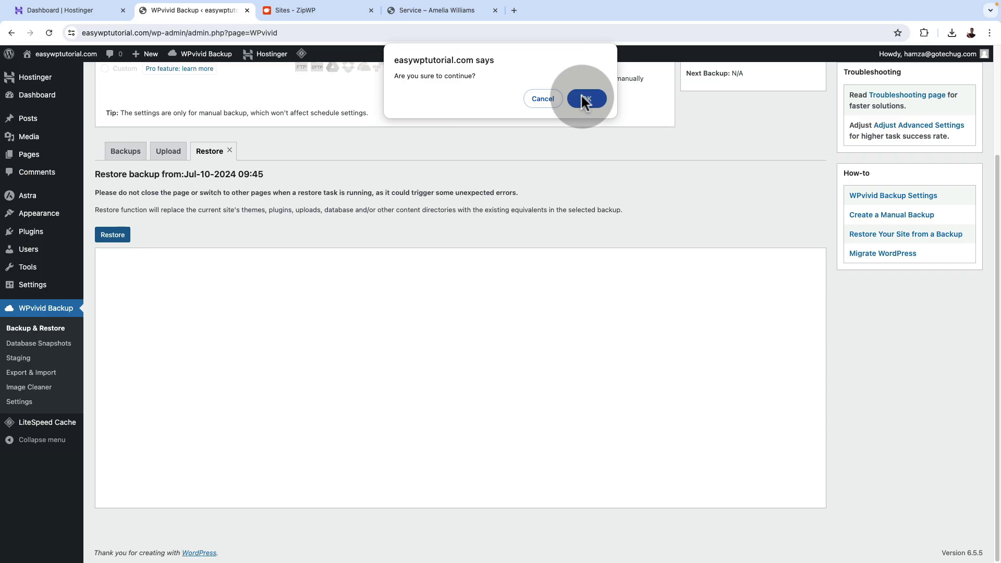
{"action": "left_click", "coordinate": [582, 99]}
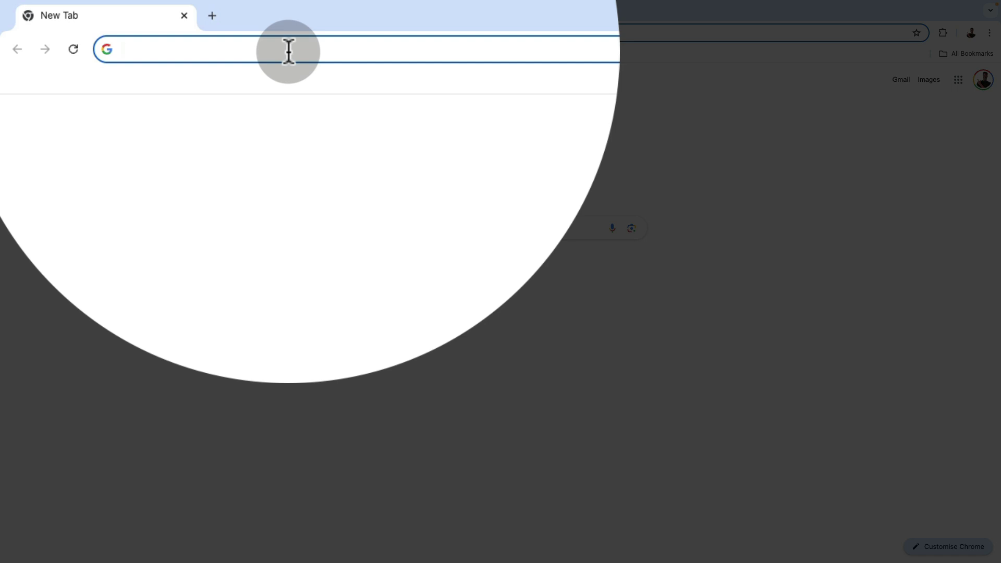
Go to gotechug.com/hostinger in the new tab.
{"action": "type", "text": "gotechu"}
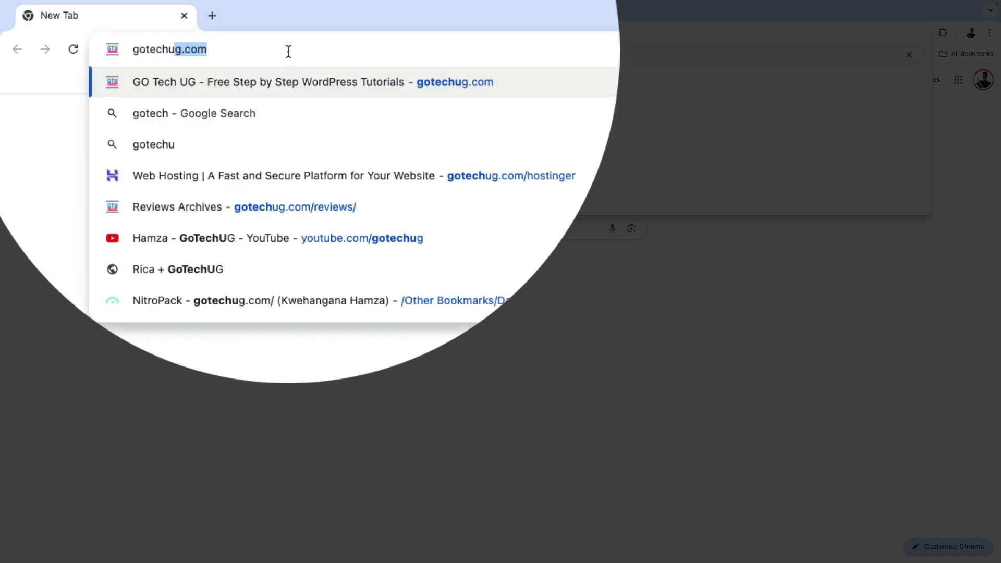
{"action": "type", "text": "g.com/"}
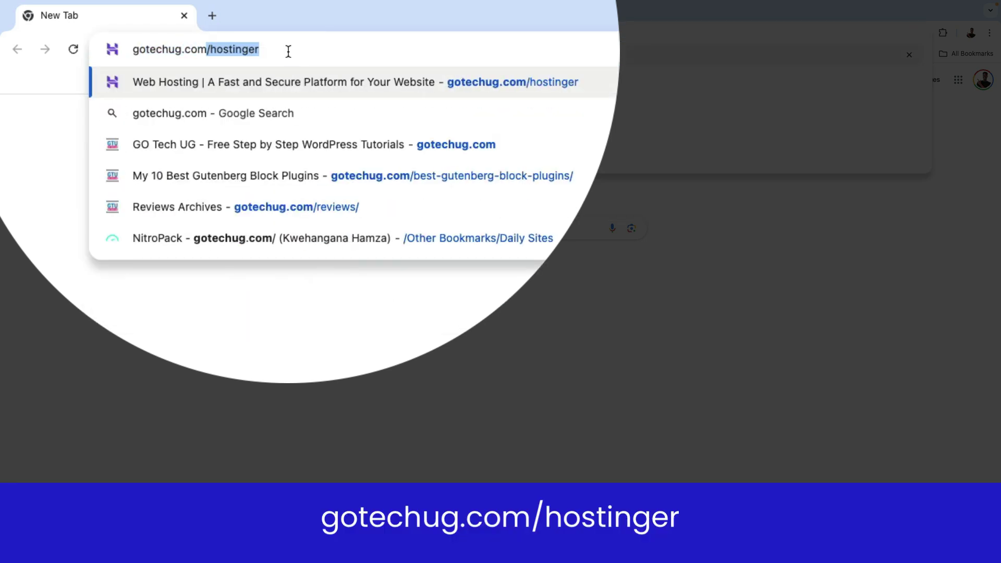
{"action": "type", "text": "hosting"}
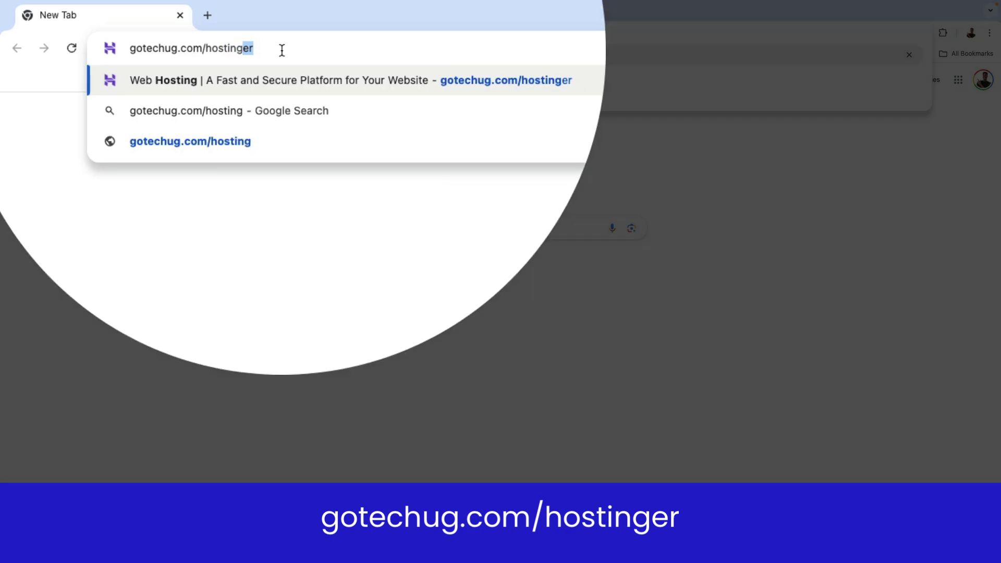
{"action": "key", "text": "Return"}
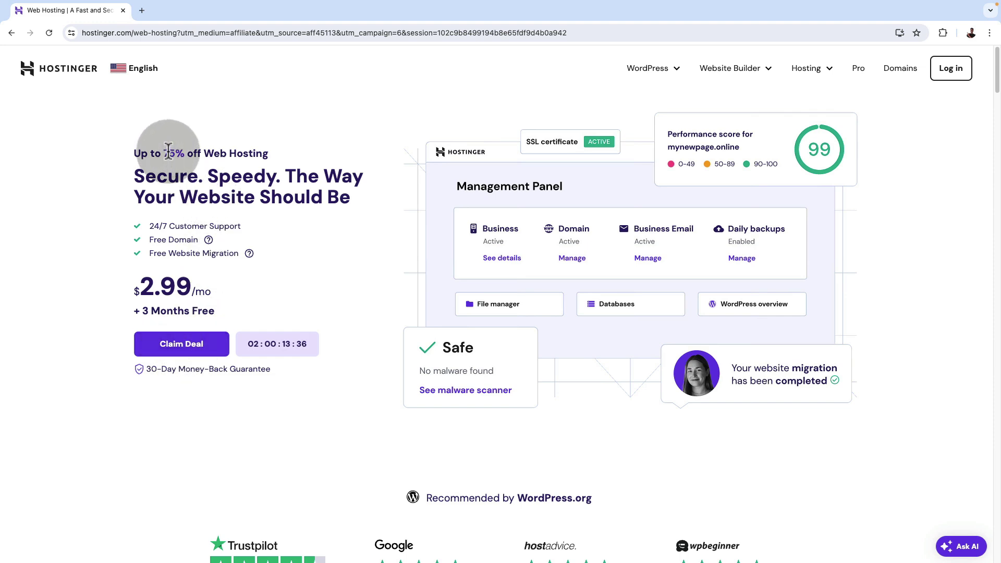
Compare the Hostinger hosting plans and choose Premium at $2.99/mo.
{"action": "left_click", "coordinate": [190, 346]}
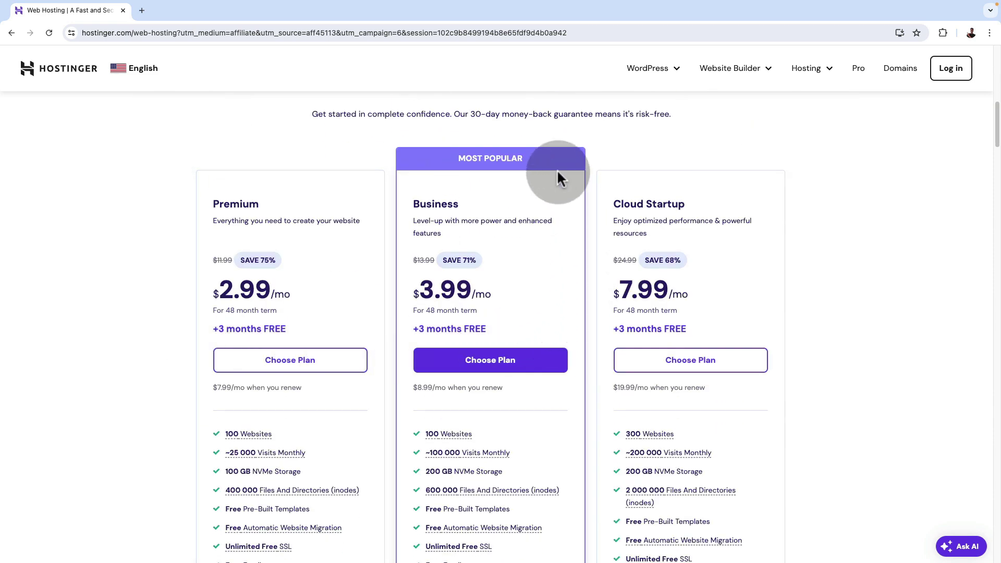
{"action": "scroll", "coordinate": [320, 365], "scroll_direction": "down", "scroll_amount": 3}
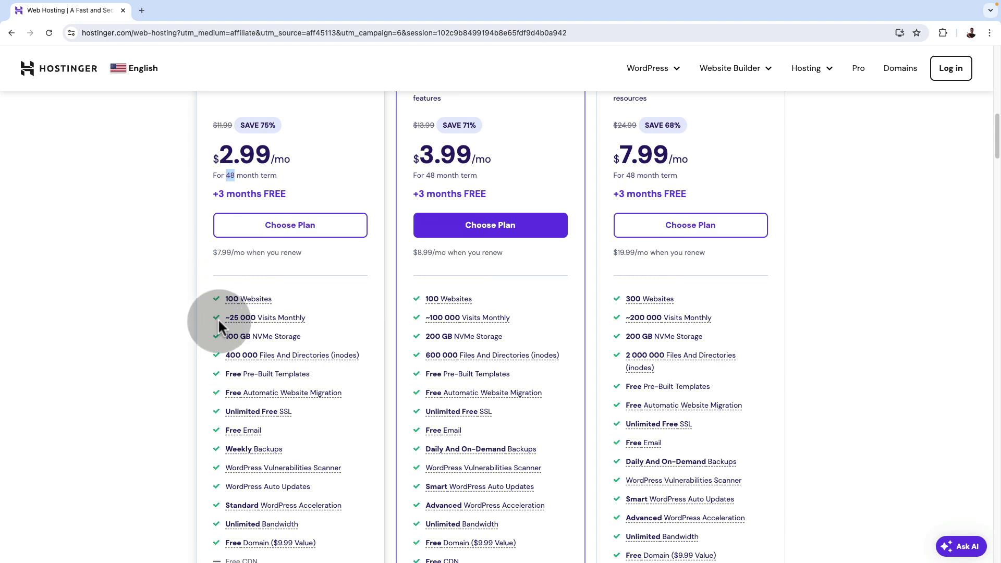
{"action": "scroll", "coordinate": [215, 378], "scroll_direction": "down", "scroll_amount": 1}
{"action": "scroll", "coordinate": [216, 388], "scroll_direction": "up", "scroll_amount": 1}
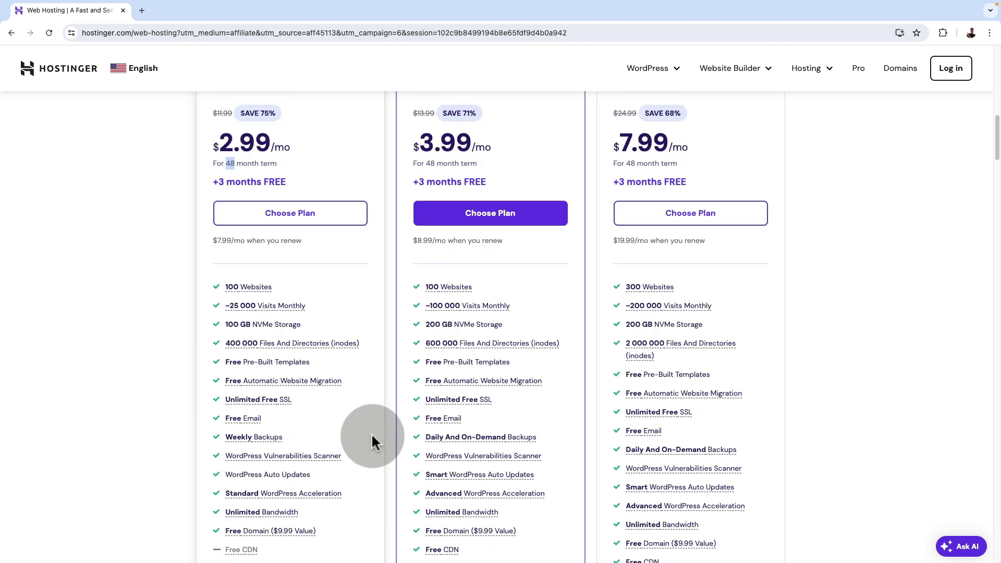
{"action": "scroll", "coordinate": [372, 437], "scroll_direction": "down", "scroll_amount": 1}
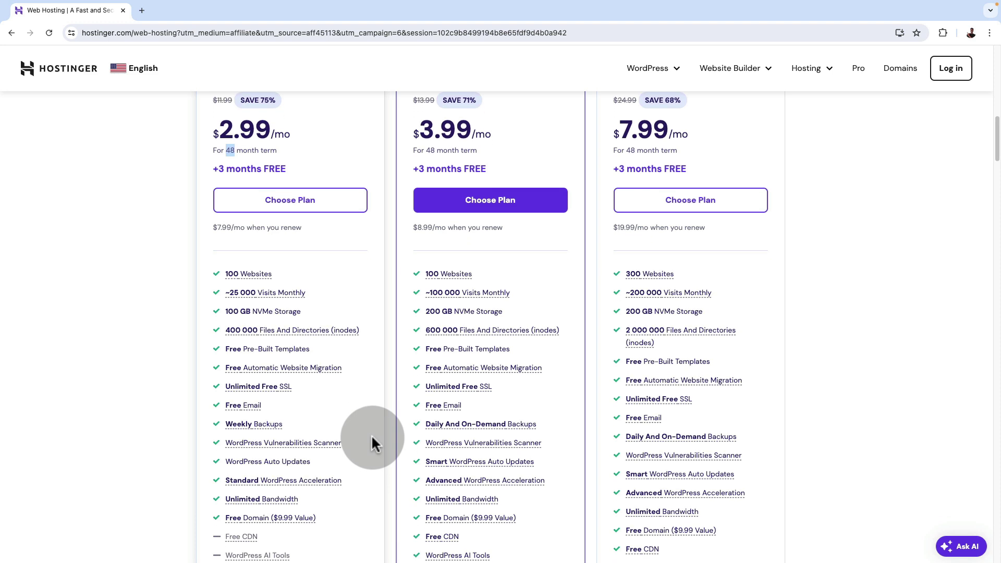
{"action": "scroll", "coordinate": [372, 386], "scroll_direction": "down", "scroll_amount": 1}
{"action": "scroll", "coordinate": [373, 386], "scroll_direction": "up", "scroll_amount": 2}
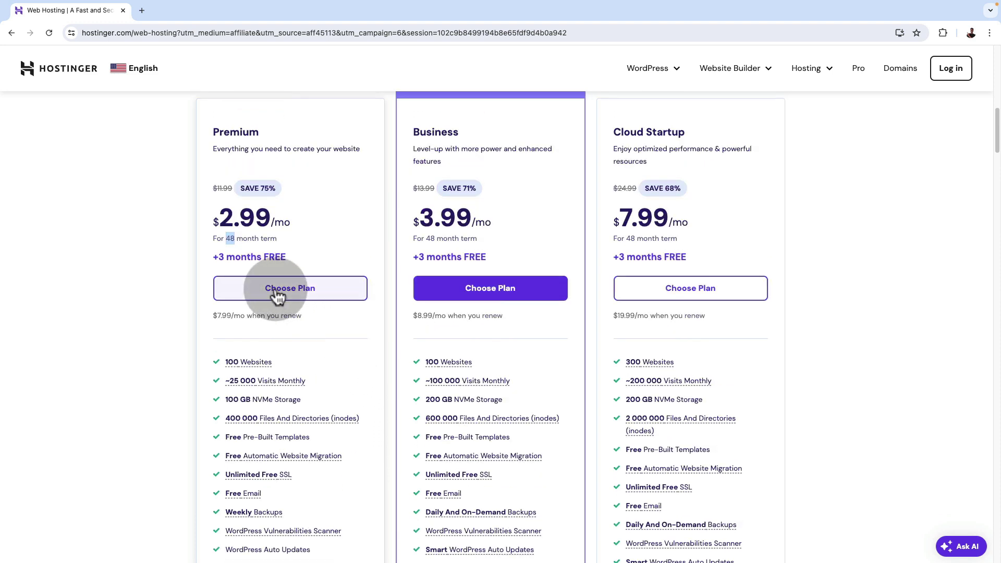
{"action": "left_click", "coordinate": [277, 295]}
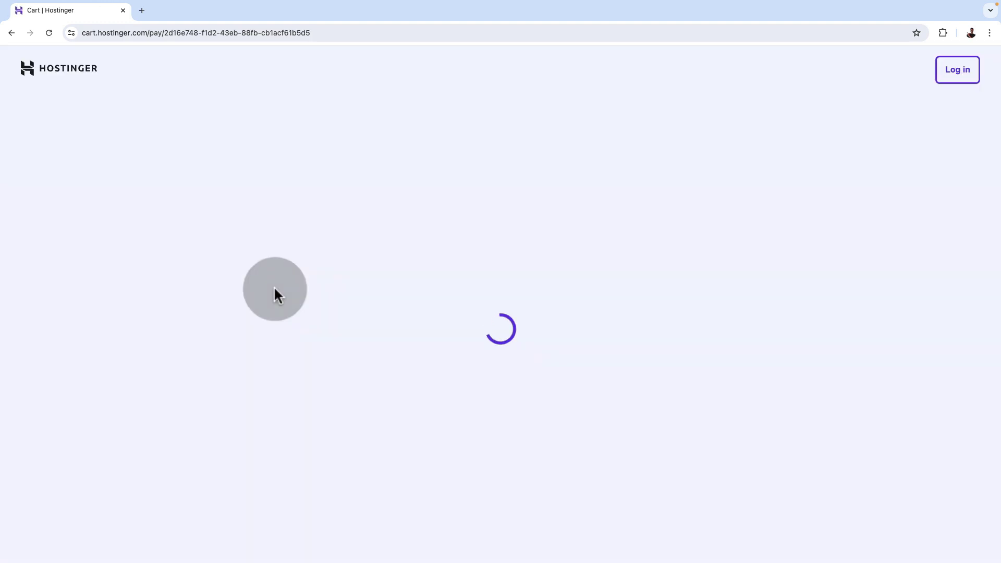
Keep the 48-month billing period for the Premium Web Hosting plan.
{"action": "left_click", "coordinate": [316, 309]}
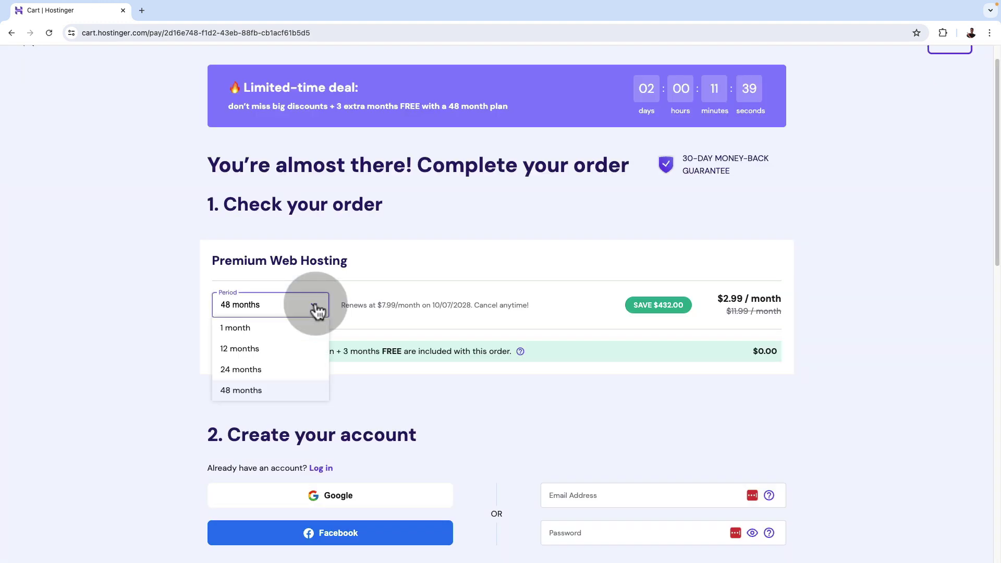
{"action": "left_click", "coordinate": [317, 311]}
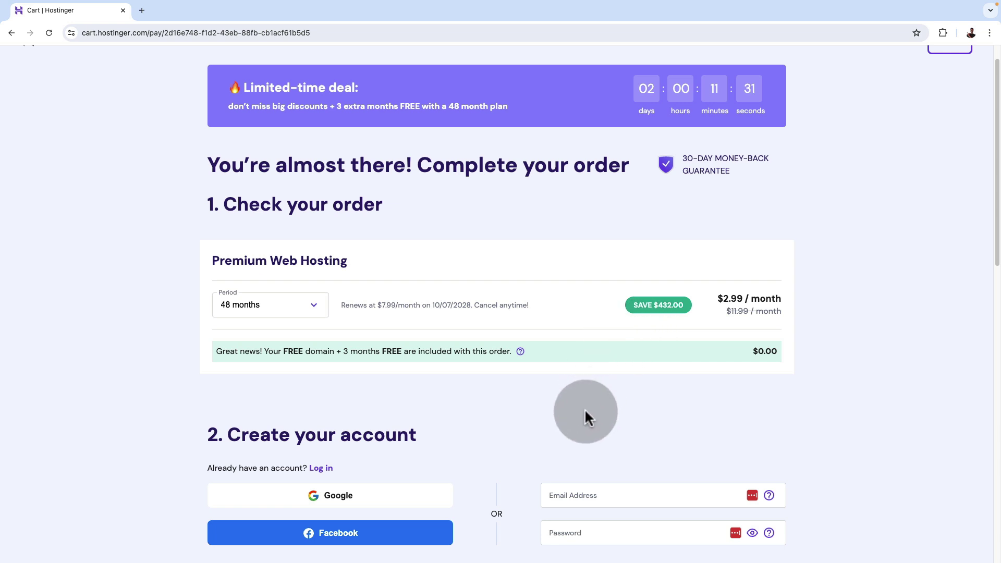
{"action": "scroll", "coordinate": [512, 437], "scroll_direction": "down", "scroll_amount": 1}
{"action": "scroll", "coordinate": [511, 438], "scroll_direction": "down", "scroll_amount": 4}
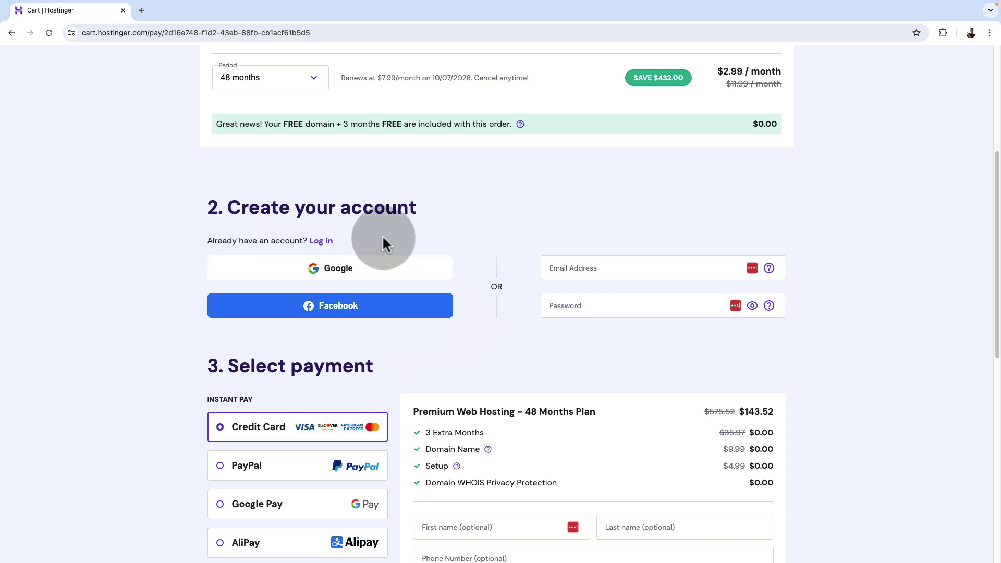
Fill in the new Hostinger account's e-mail and password.
{"action": "left_click", "coordinate": [586, 267]}
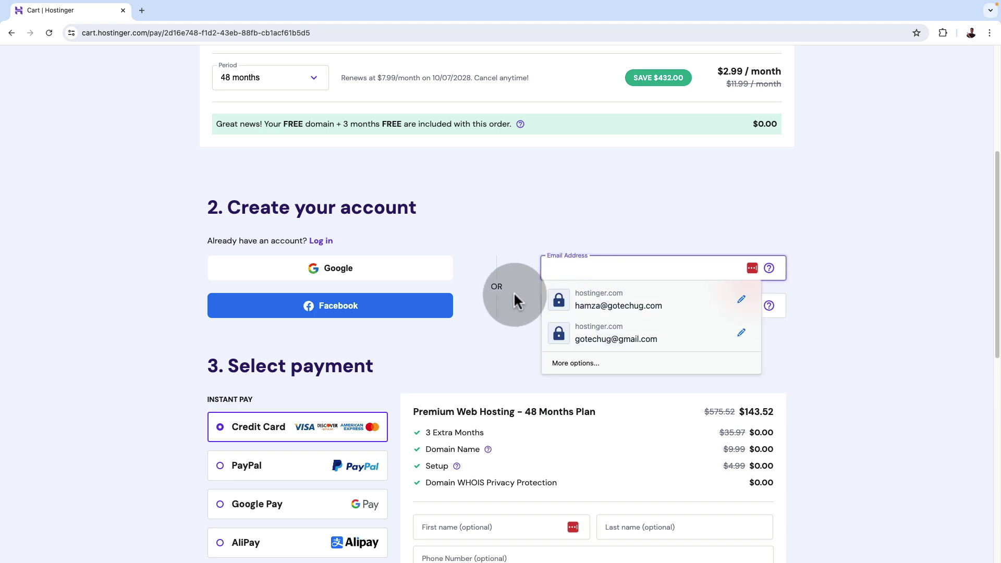
{"action": "left_click", "coordinate": [554, 305]}
{"action": "left_click", "coordinate": [509, 318]}
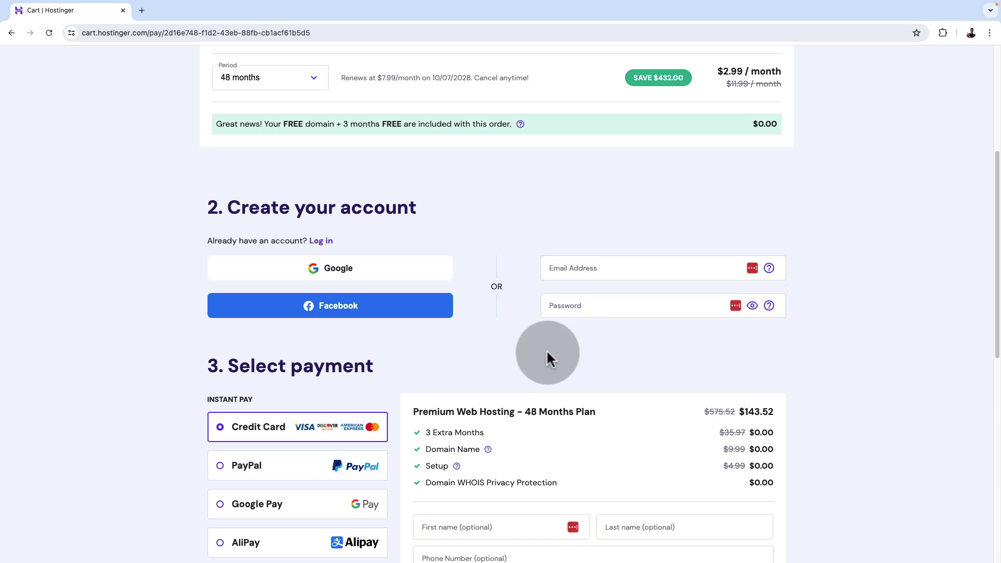
Review the $172.22 checkout total and finish the secure payment.
{"action": "scroll", "coordinate": [540, 372], "scroll_direction": "down", "scroll_amount": 2}
{"action": "scroll", "coordinate": [541, 372], "scroll_direction": "down", "scroll_amount": 2}
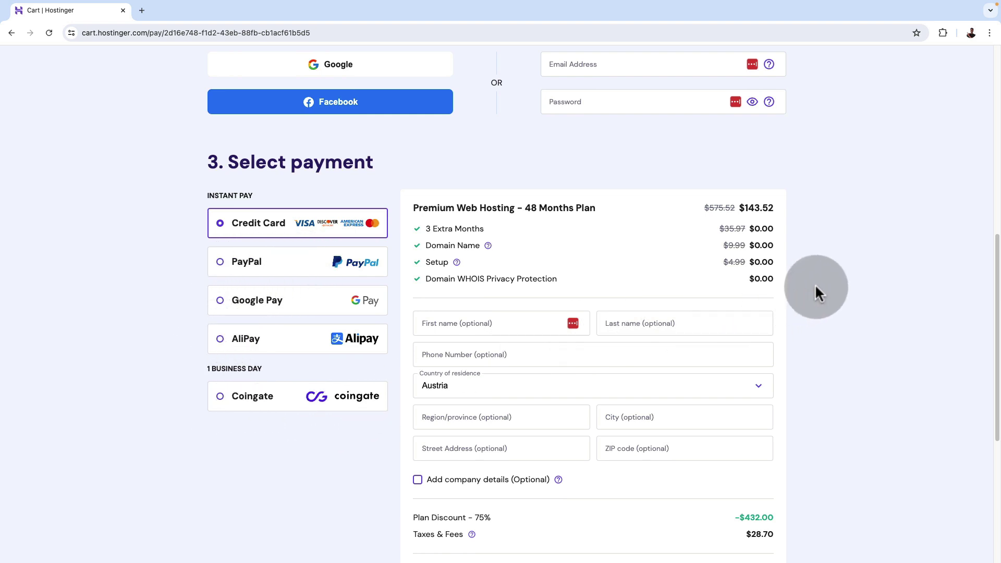
{"action": "scroll", "coordinate": [816, 283], "scroll_direction": "down", "scroll_amount": 1}
{"action": "scroll", "coordinate": [813, 283], "scroll_direction": "down", "scroll_amount": 1}
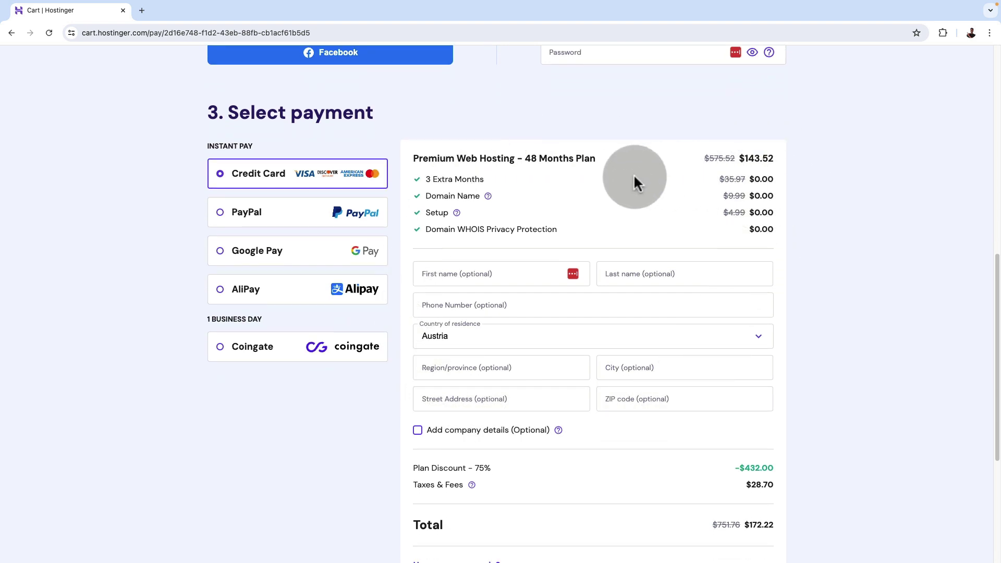
{"action": "scroll", "coordinate": [500, 241], "scroll_direction": "down", "scroll_amount": 3}
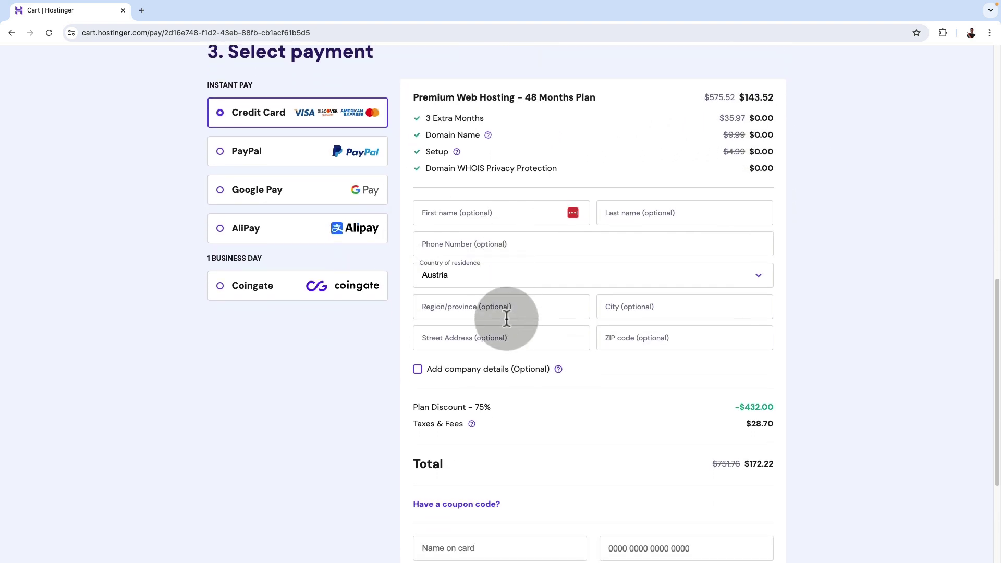
{"action": "scroll", "coordinate": [516, 329], "scroll_direction": "down", "scroll_amount": 2}
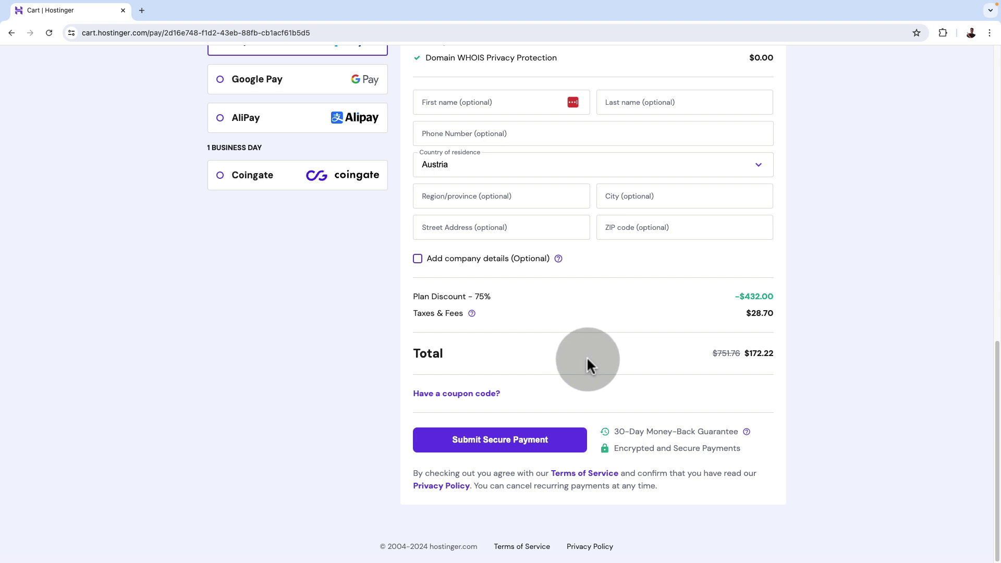
{"action": "scroll", "coordinate": [588, 365], "scroll_direction": "up", "scroll_amount": 2}
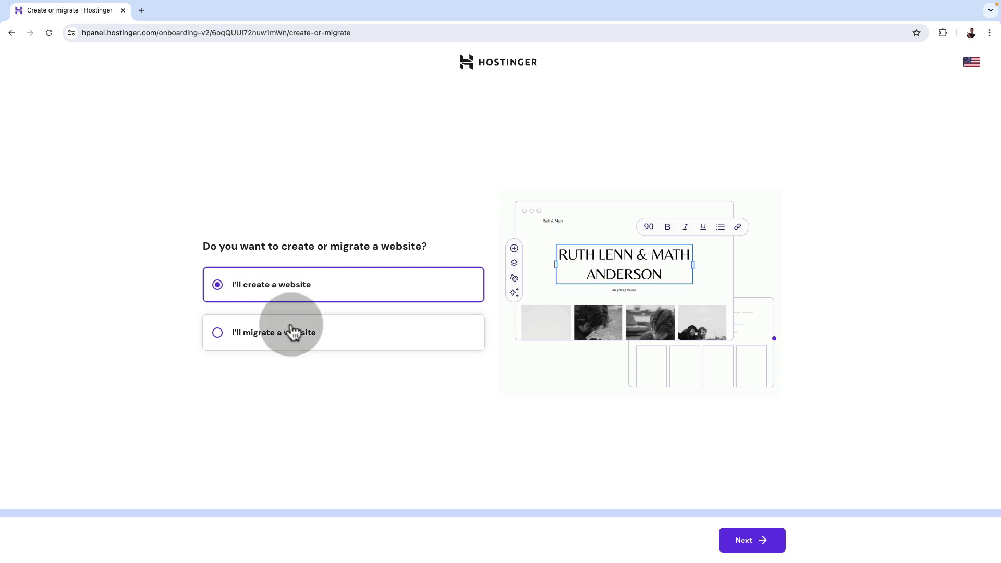
Create a new WordPress website and confirm the administrator e-mail and password.
{"action": "left_click", "coordinate": [759, 542]}
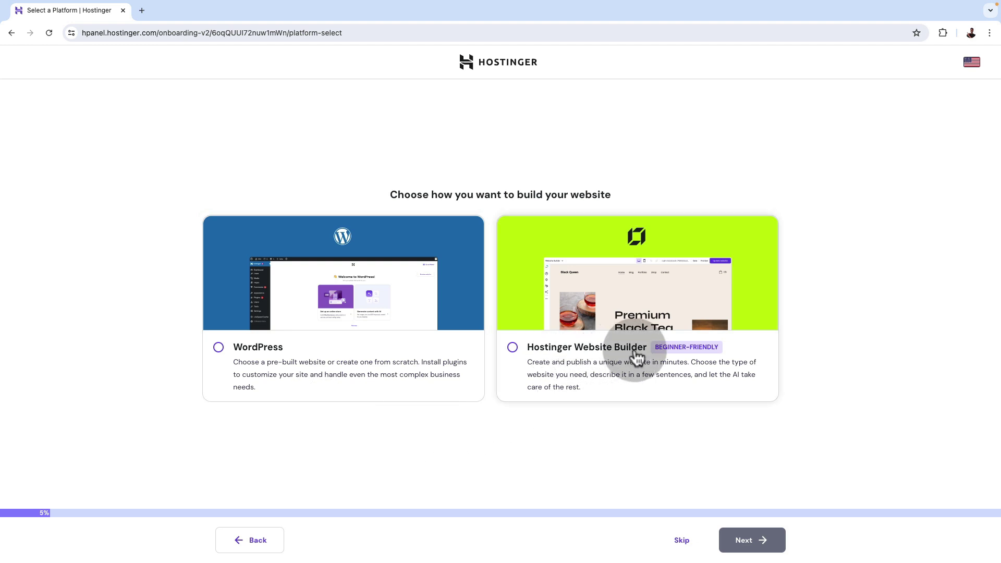
{"action": "left_click", "coordinate": [216, 349]}
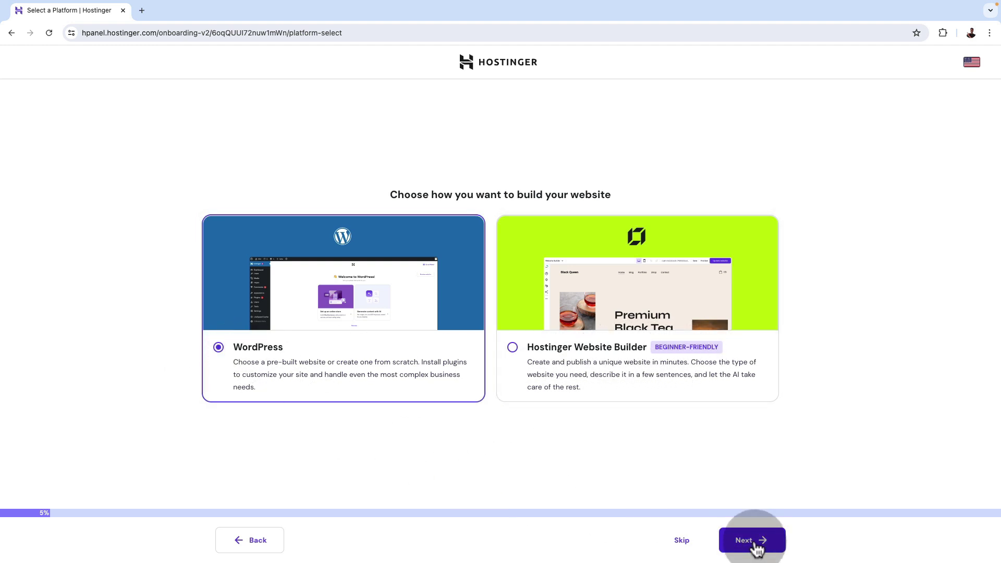
{"action": "left_click", "coordinate": [751, 541]}
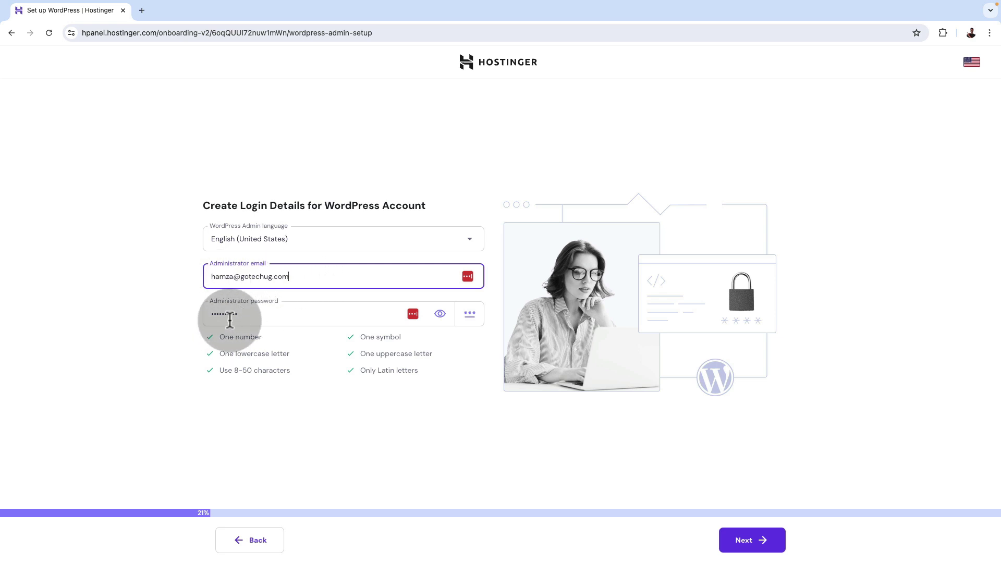
{"action": "left_click", "coordinate": [311, 276]}
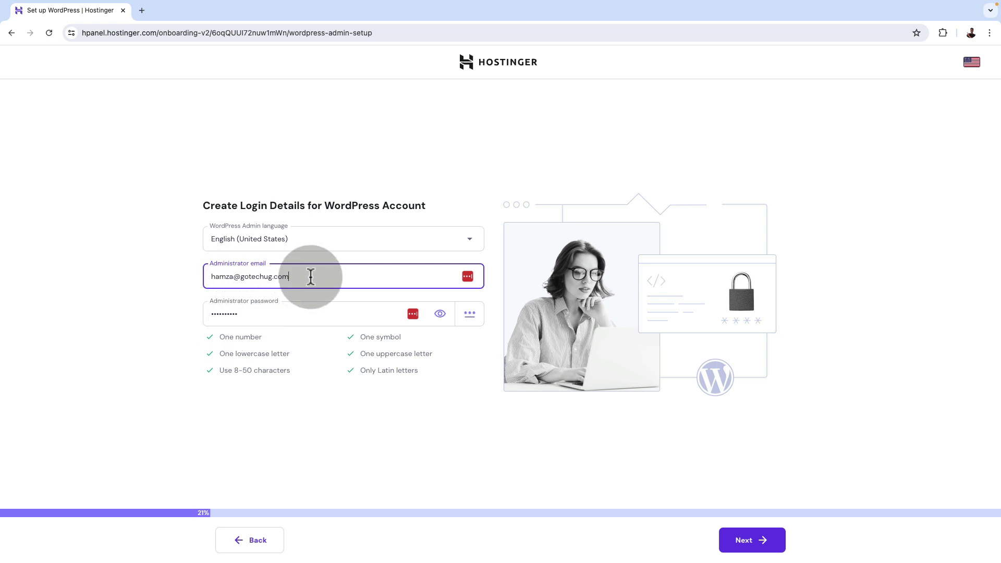
{"action": "key", "text": "Return"}
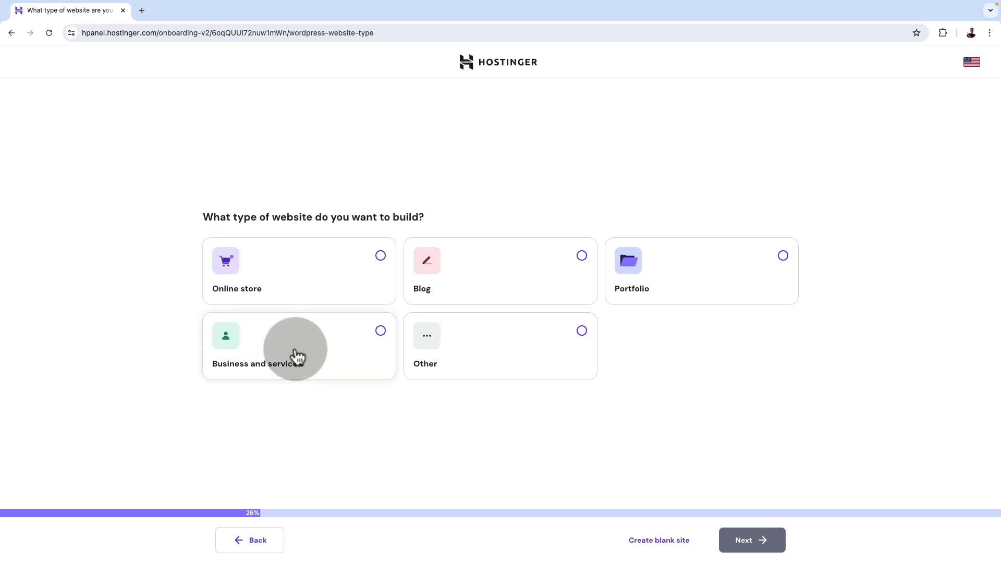
Mark the site as Business and services, start blank, and skip plugin selection.
{"action": "left_click", "coordinate": [380, 332]}
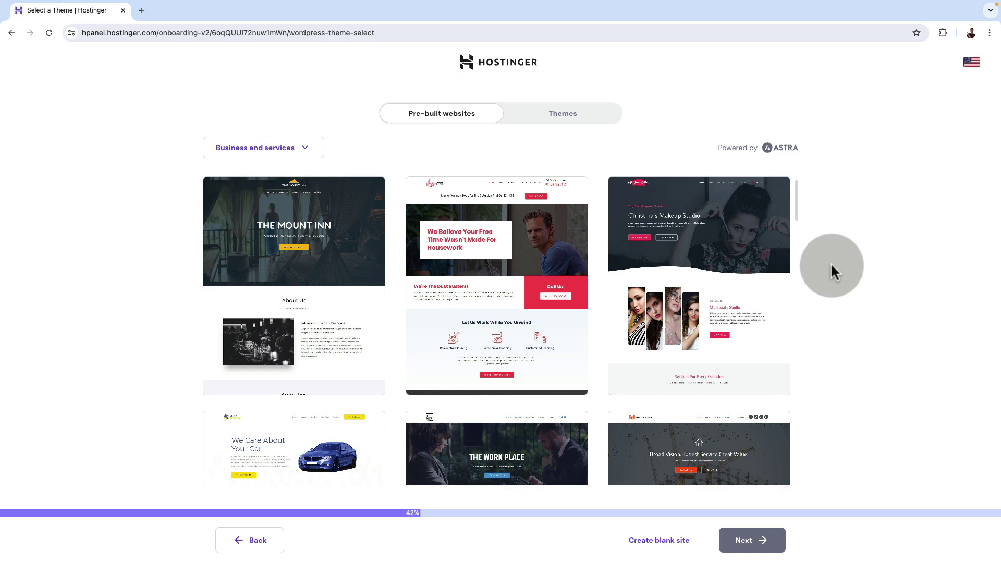
{"action": "scroll", "coordinate": [548, 421], "scroll_direction": "down", "scroll_amount": 5}
{"action": "scroll", "coordinate": [548, 421], "scroll_direction": "down", "scroll_amount": 5}
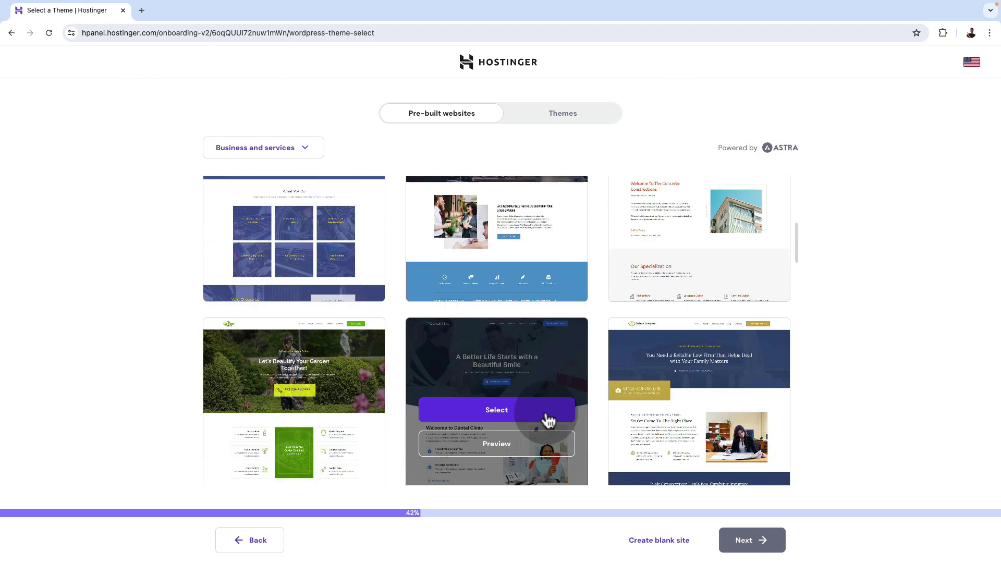
{"action": "left_click", "coordinate": [661, 541]}
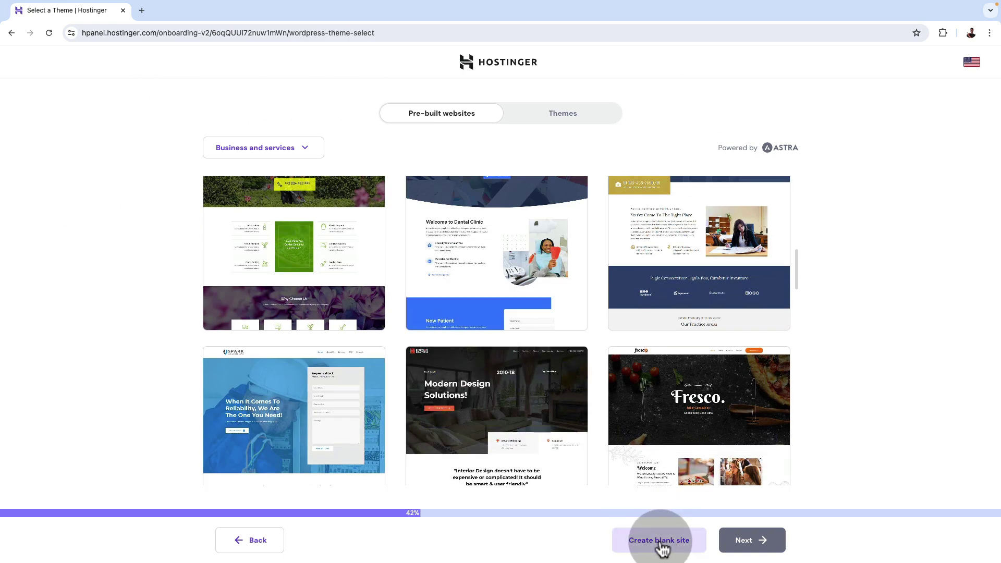
{"action": "left_click", "coordinate": [663, 545]}
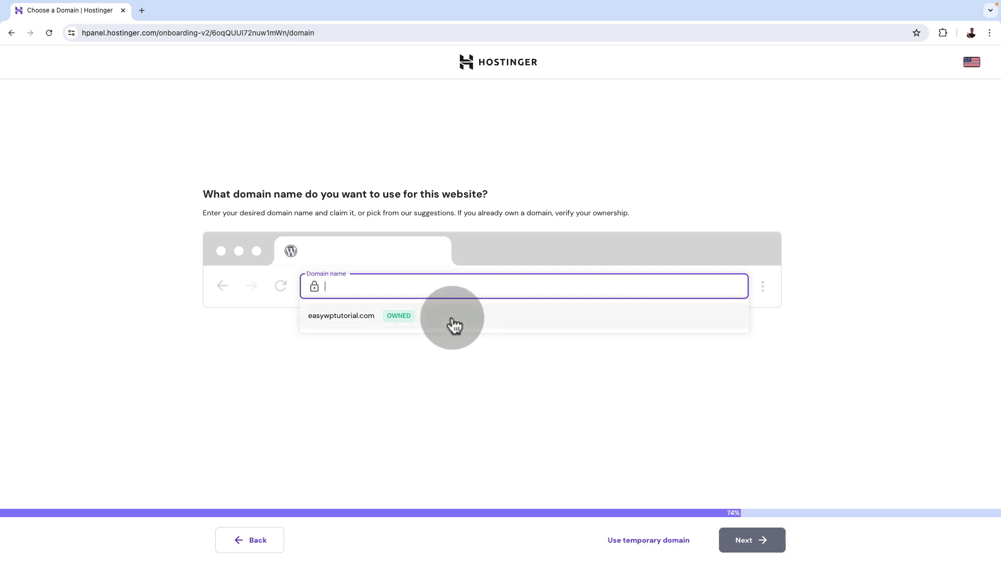
Use the easywptutorial.com domain, keep the France data center, and install WordPress.
{"action": "left_click", "coordinate": [455, 321]}
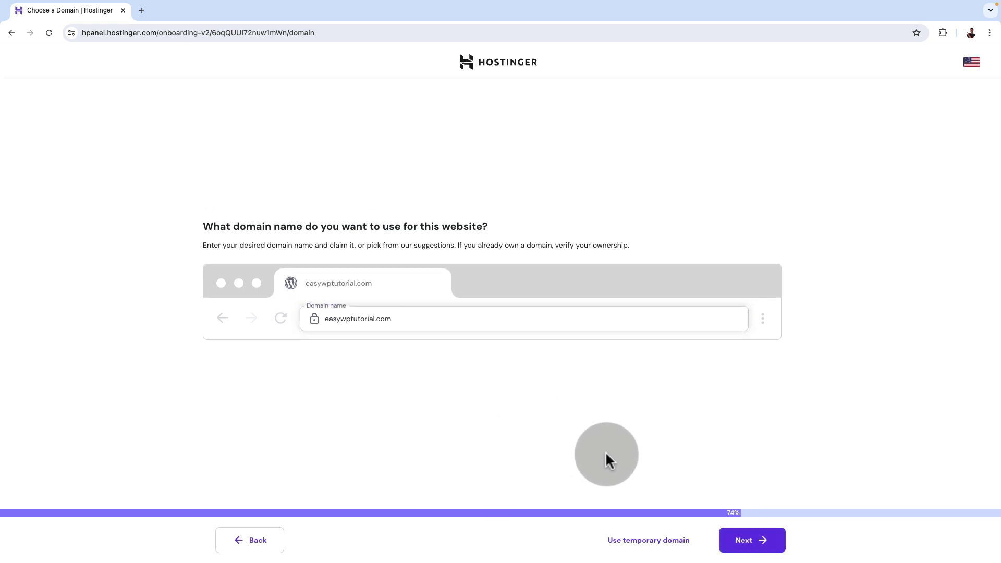
{"action": "left_click", "coordinate": [743, 541]}
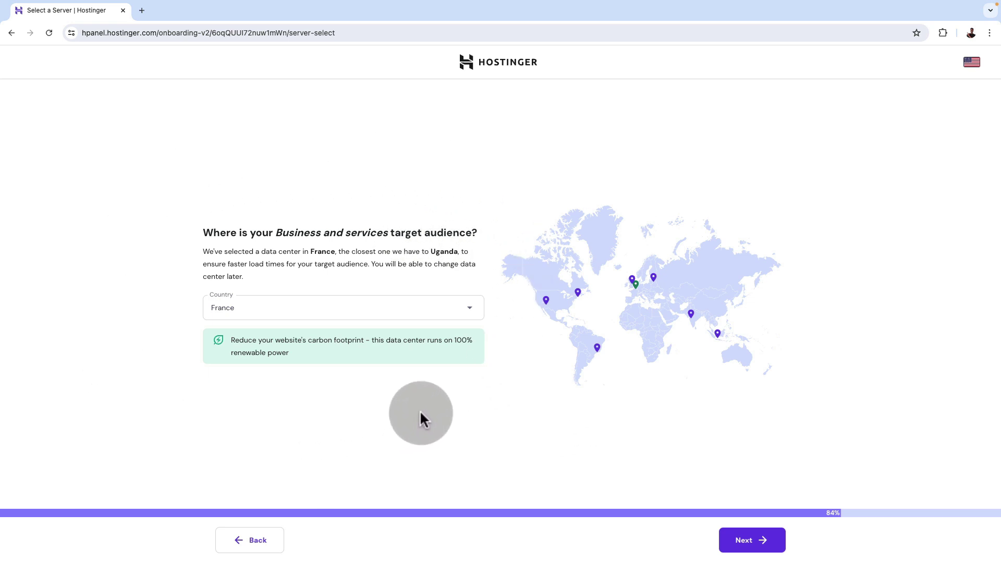
{"action": "left_click", "coordinate": [466, 313]}
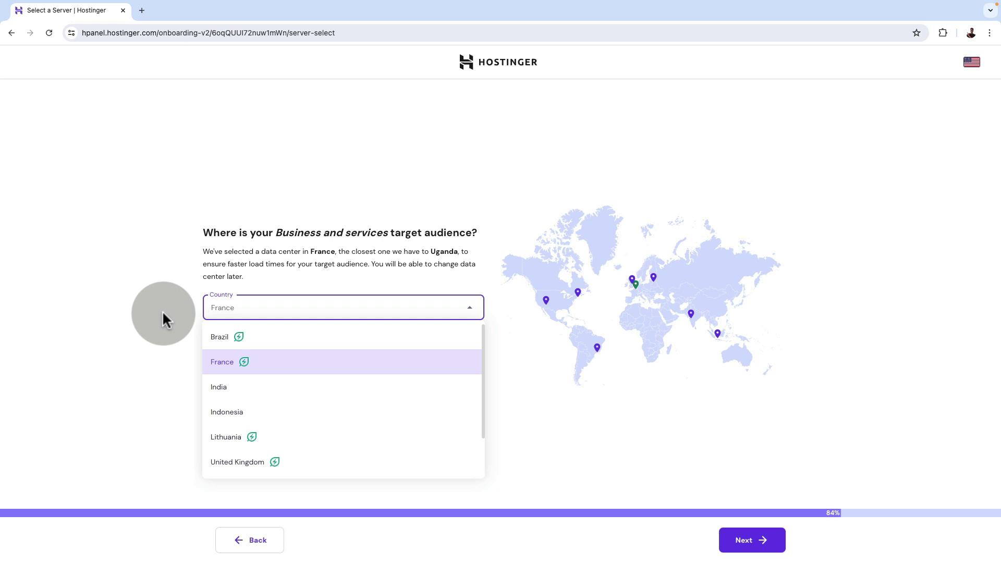
{"action": "left_click", "coordinate": [160, 308]}
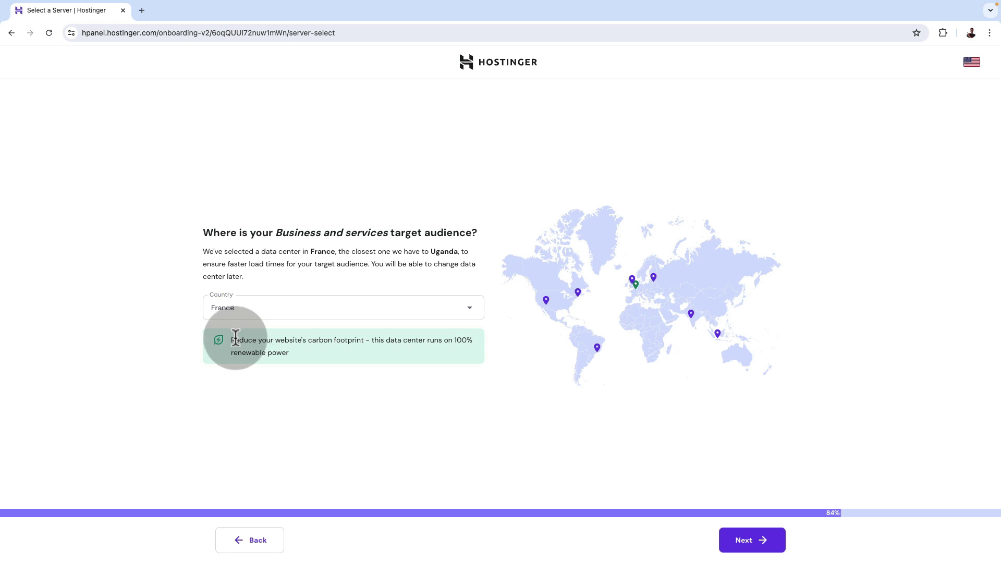
{"action": "left_click_drag", "start_coordinate": [236, 339], "coordinate": [368, 339]}
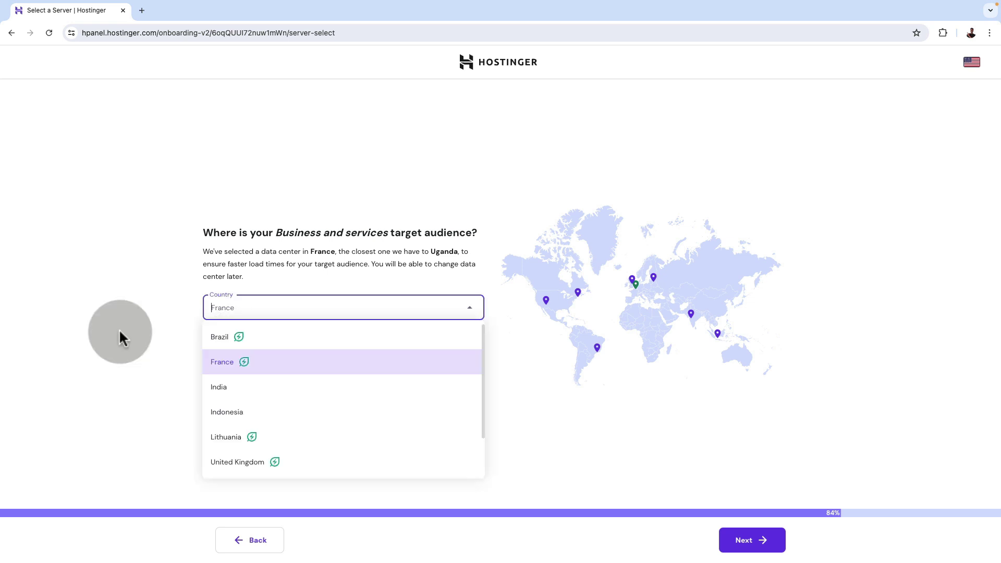
{"action": "left_click", "coordinate": [120, 330]}
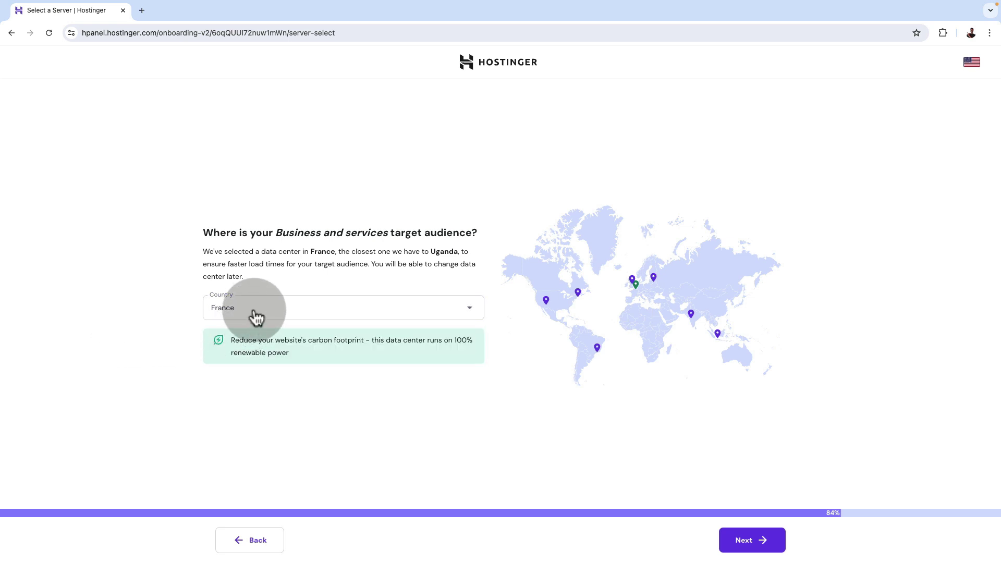
{"action": "left_click", "coordinate": [257, 317]}
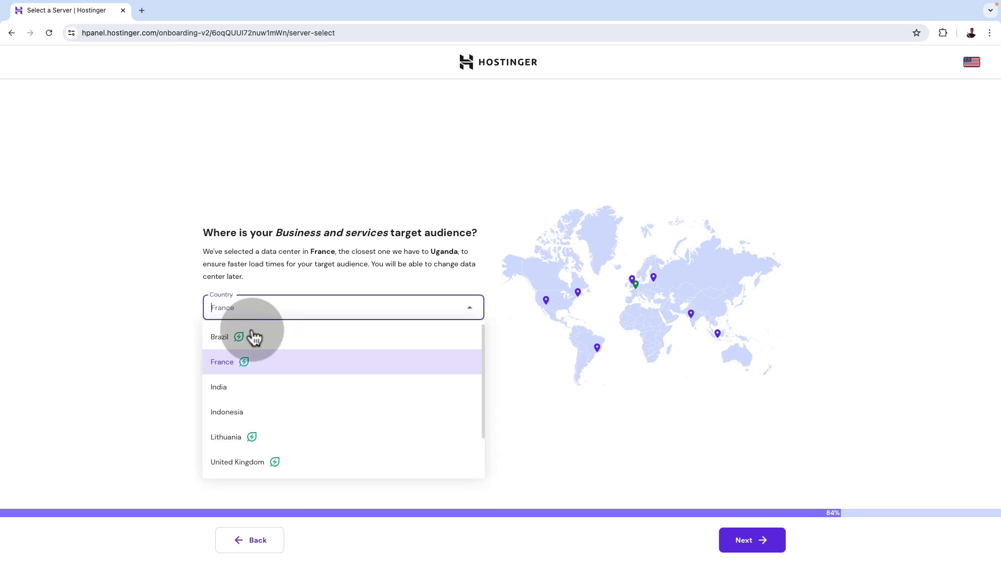
{"action": "left_click", "coordinate": [263, 368]}
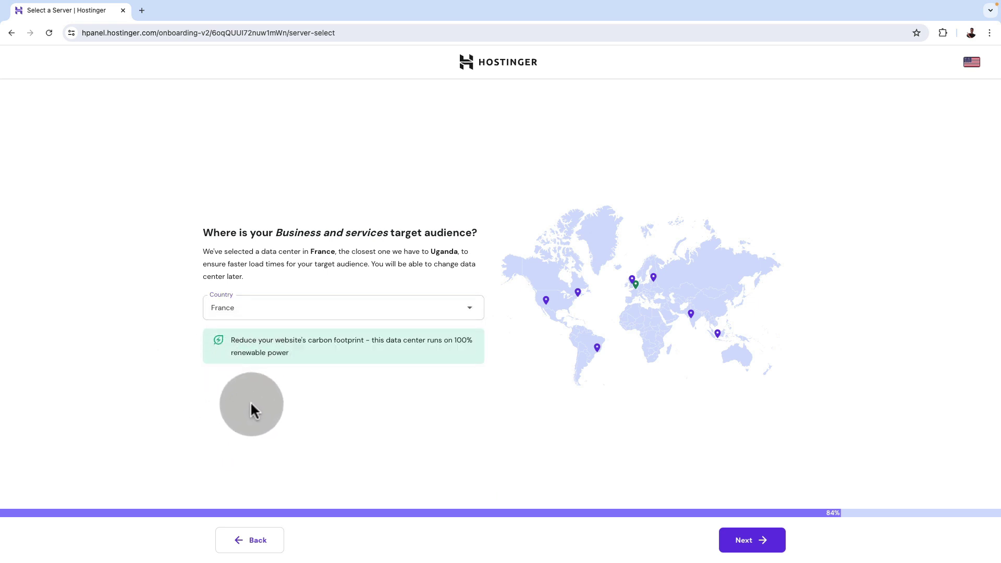
{"action": "left_click", "coordinate": [744, 540]}
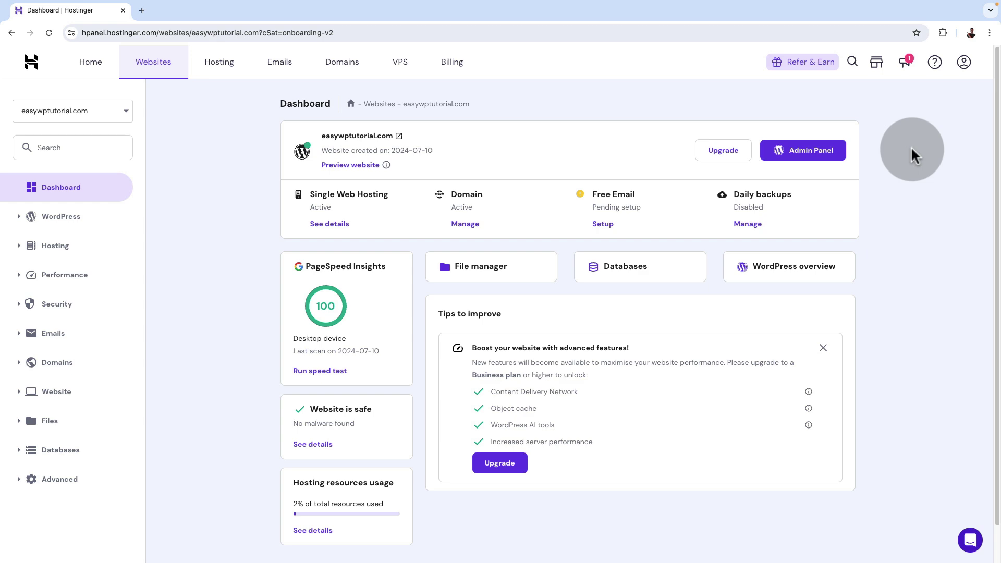
Switch the hPanel dashboard to the red-rook-646814.hostingersite.com website.
{"action": "left_click", "coordinate": [116, 112]}
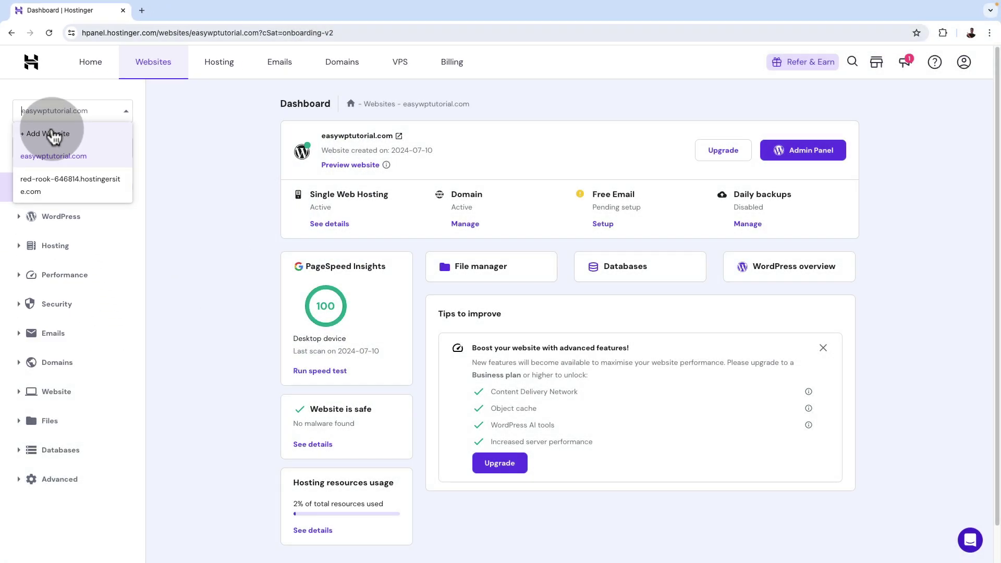
{"action": "left_click", "coordinate": [62, 188]}
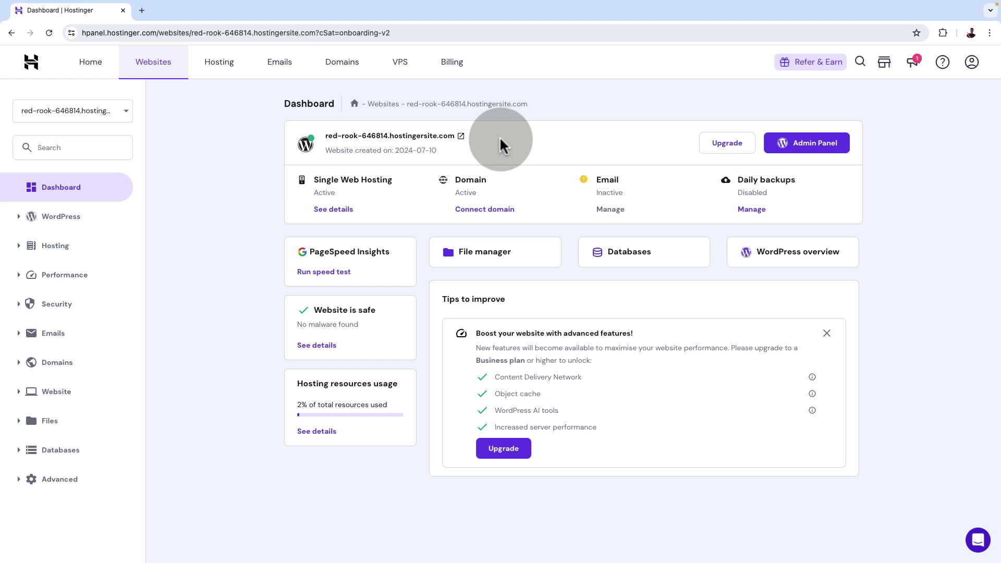
Open the live red-rook site in a new tab and scroll through it.
{"action": "left_click", "coordinate": [461, 137]}
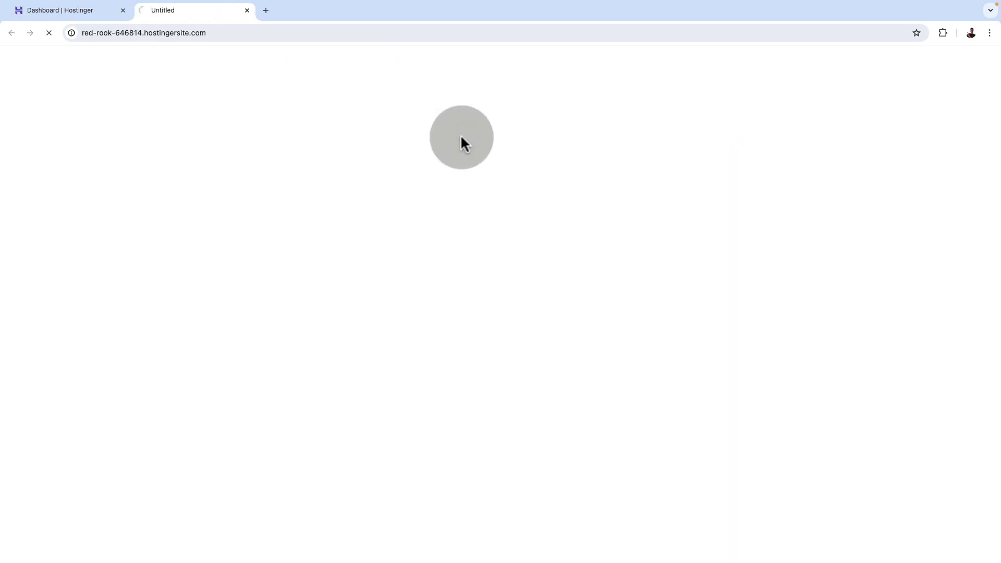
{"action": "scroll", "coordinate": [849, 371], "scroll_direction": "down", "scroll_amount": 4}
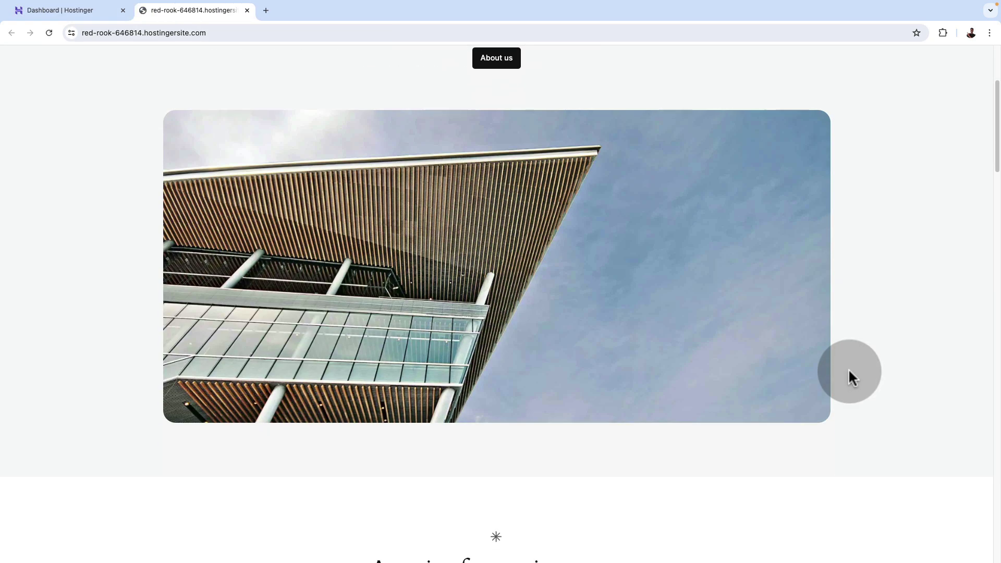
{"action": "scroll", "coordinate": [849, 371], "scroll_direction": "down", "scroll_amount": 12}
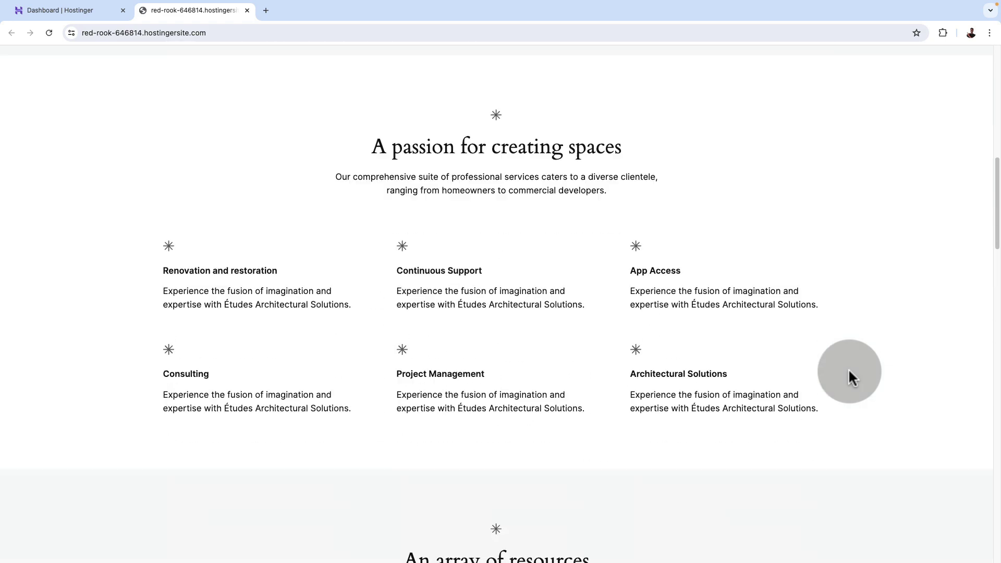
{"action": "scroll", "coordinate": [849, 372], "scroll_direction": "down", "scroll_amount": 10}
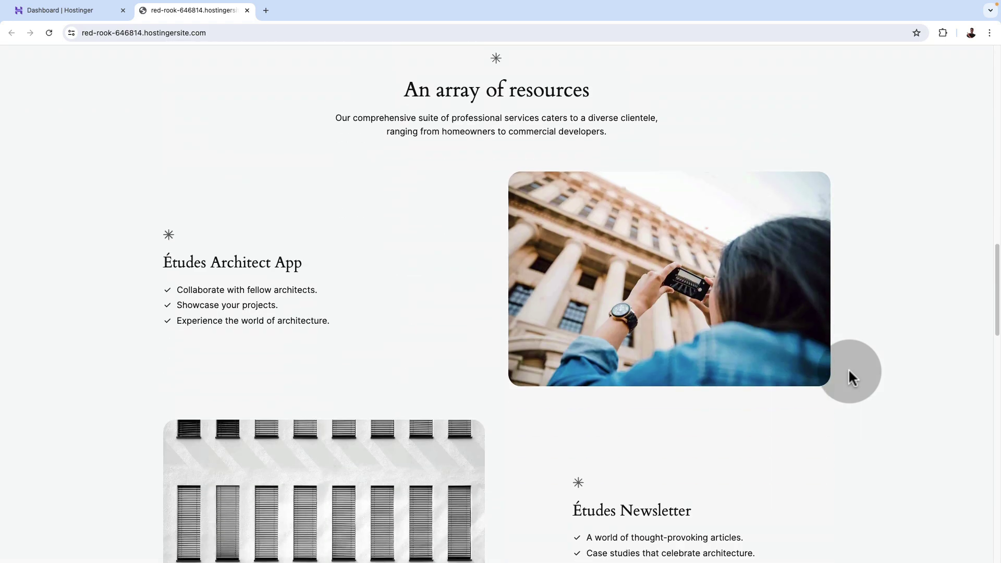
{"action": "scroll", "coordinate": [849, 372], "scroll_direction": "up", "scroll_amount": 18}
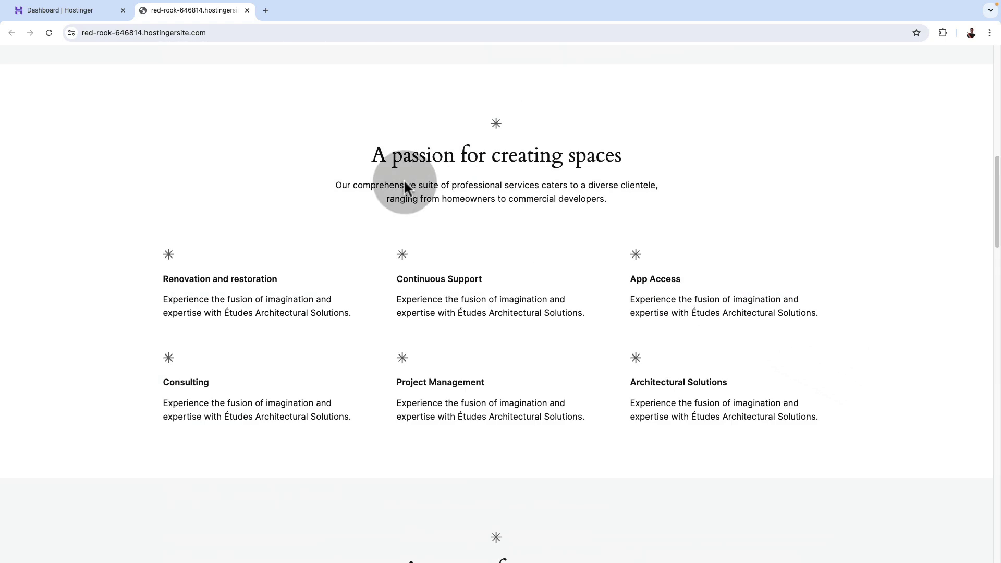
Return to the hPanel dashboard and open the red-rook WordPress admin panel.
{"action": "left_click", "coordinate": [89, 16]}
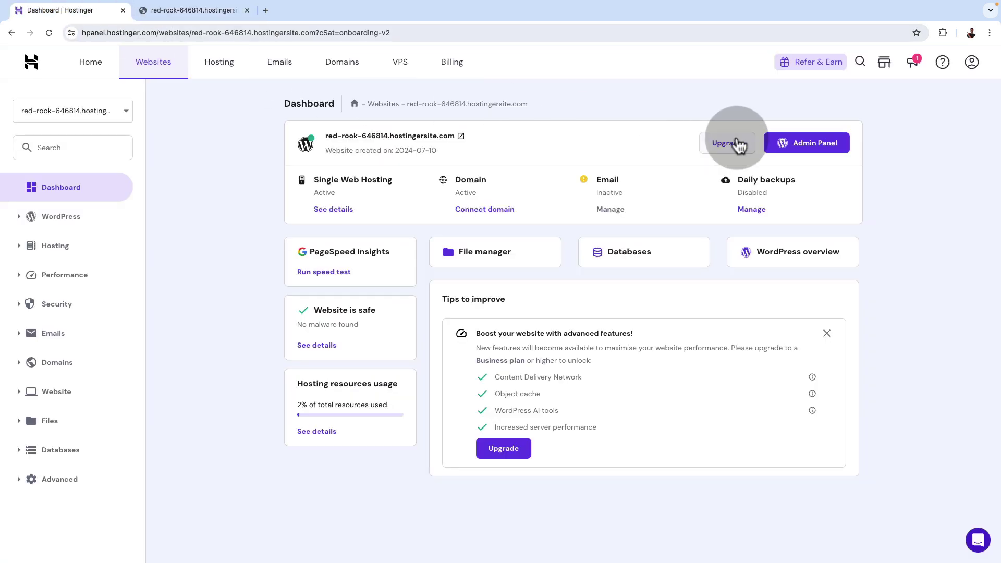
{"action": "left_click", "coordinate": [793, 143]}
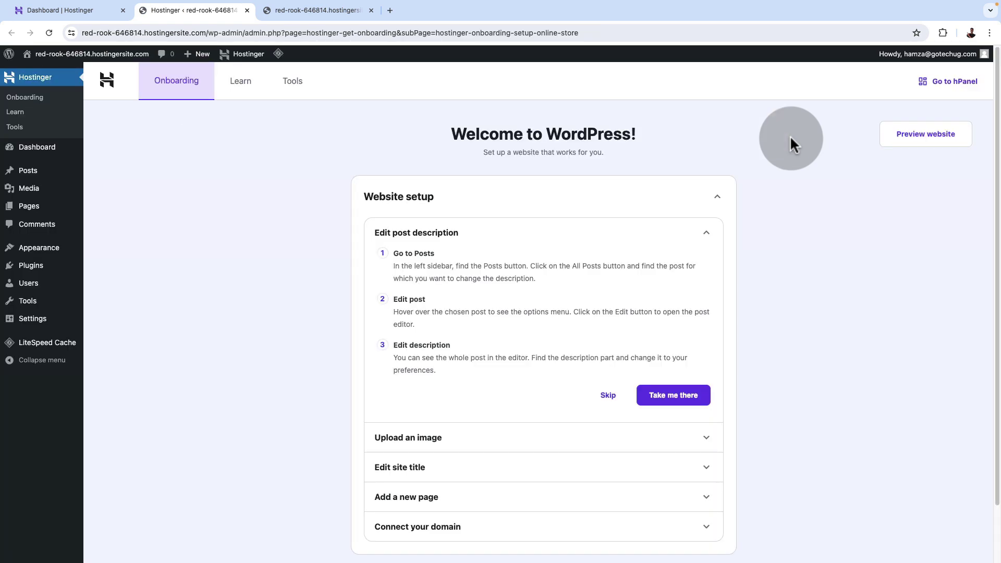
{"action": "scroll", "coordinate": [796, 302], "scroll_direction": "down", "scroll_amount": 3}
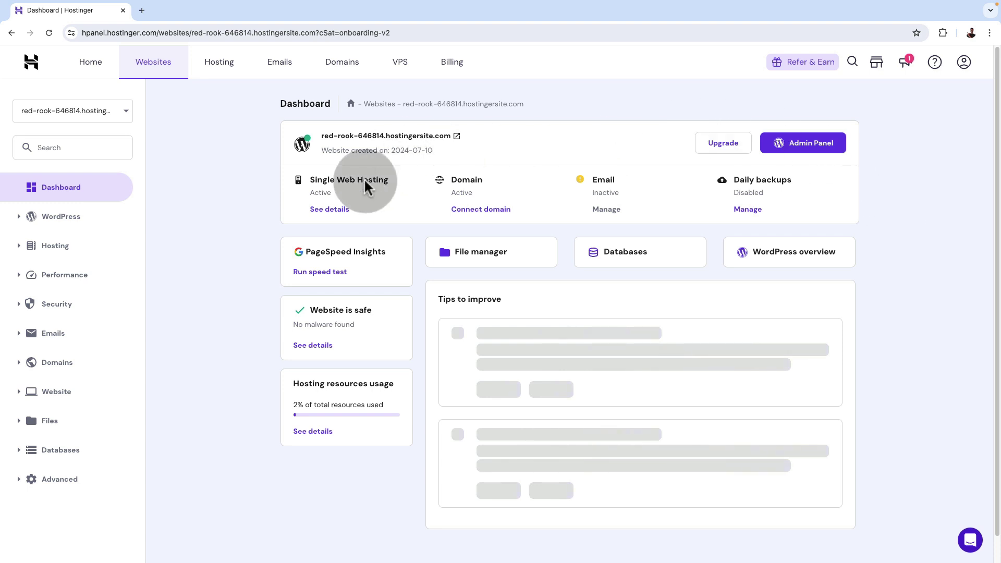
Switch hPanel to easywptutorial.com and open its WordPress admin setup checklist.
{"action": "left_click", "coordinate": [100, 110]}
{"action": "left_click", "coordinate": [62, 156]}
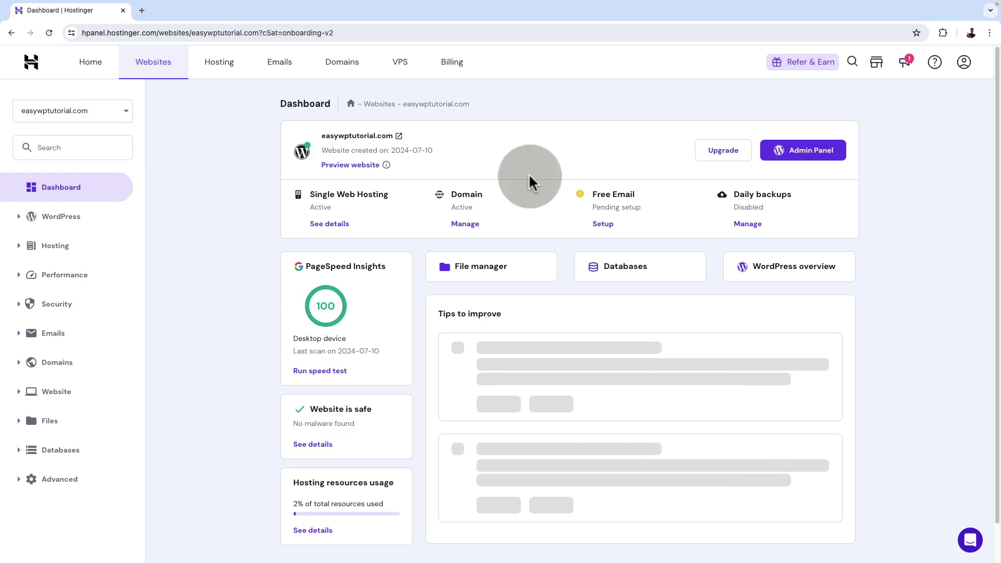
{"action": "left_click", "coordinate": [799, 157]}
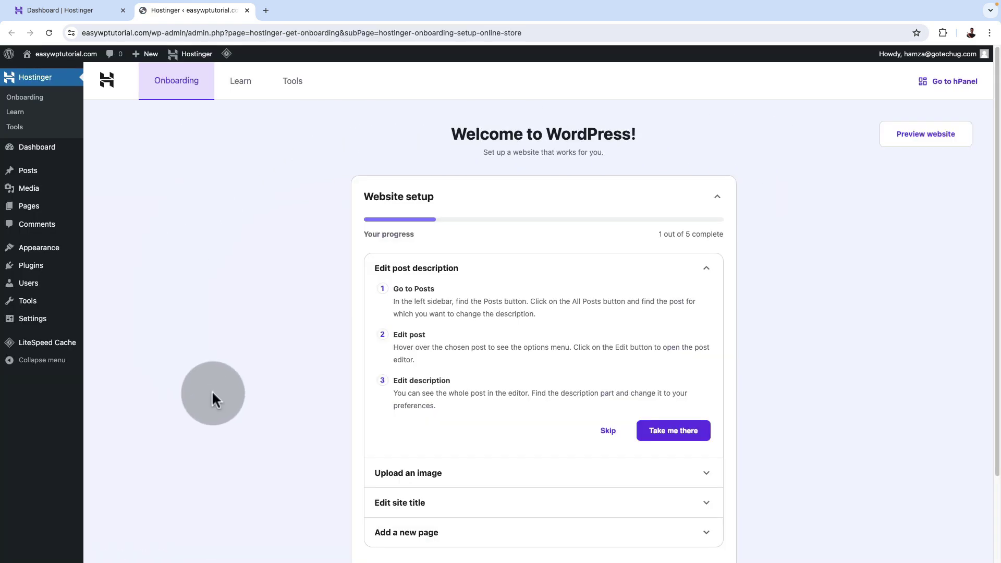
{"action": "scroll", "coordinate": [903, 347], "scroll_direction": "down", "scroll_amount": 3}
{"action": "scroll", "coordinate": [835, 396], "scroll_direction": "up", "scroll_amount": 3}
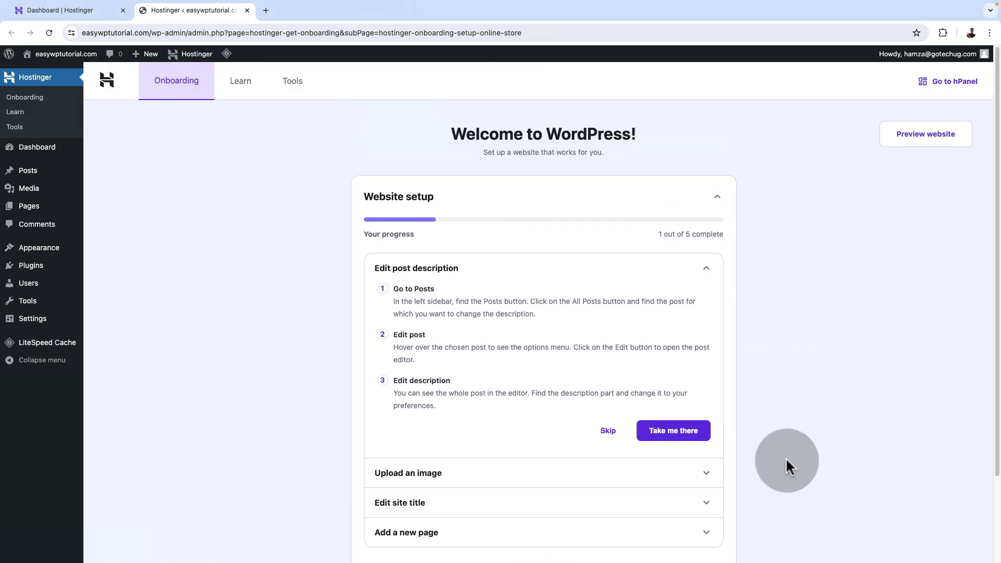
{"action": "scroll", "coordinate": [790, 402], "scroll_direction": "down", "scroll_amount": 1}
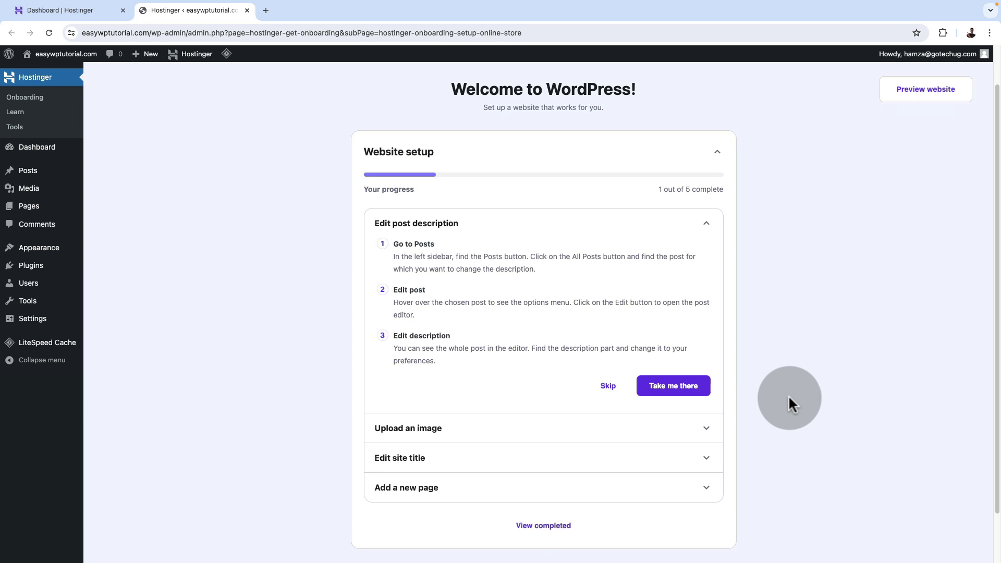
{"action": "scroll", "coordinate": [788, 401], "scroll_direction": "up", "scroll_amount": 1}
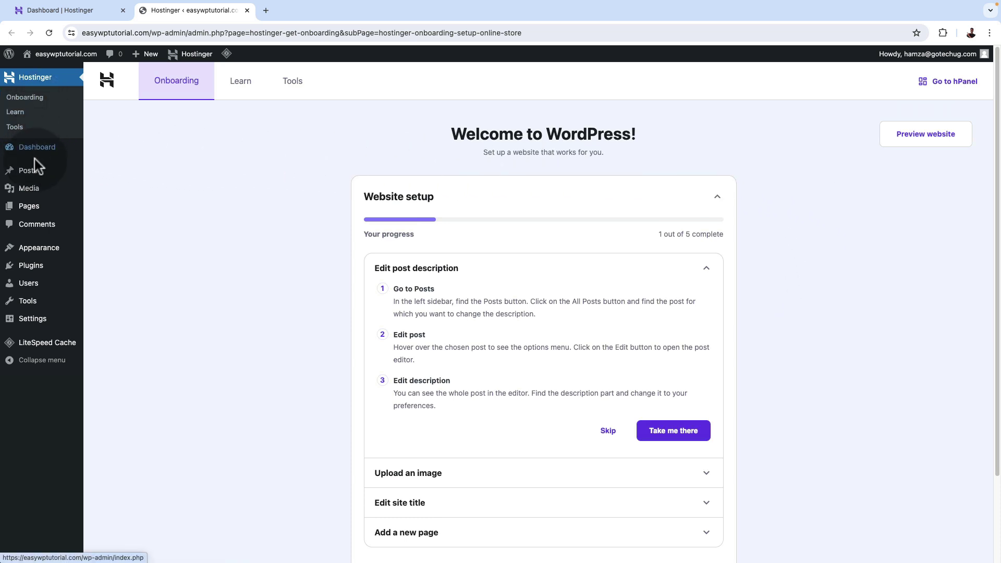
Install the Astra theme from Appearance > Themes > Add New Theme and activate it.
{"action": "mouse_move", "coordinate": [30, 250]}
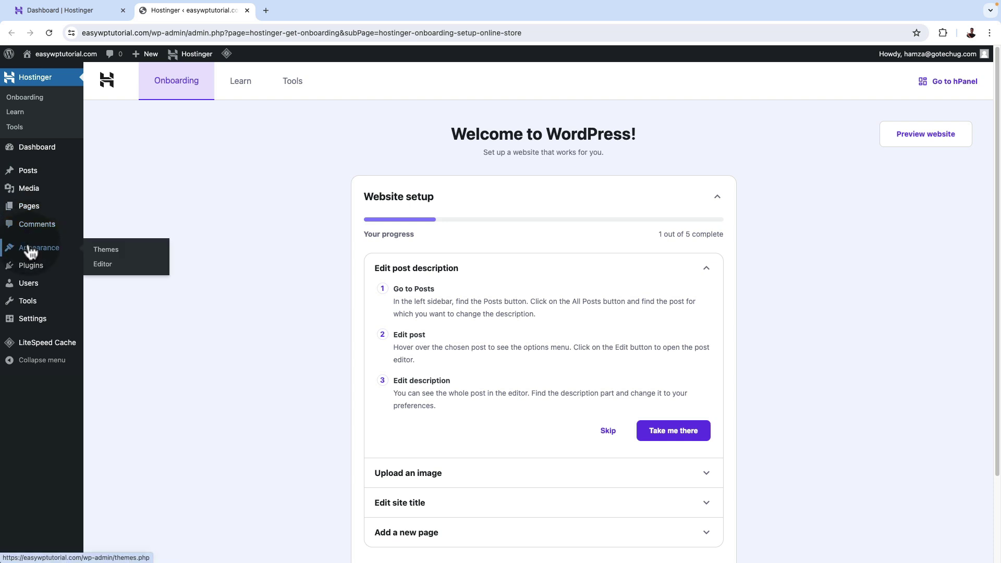
{"action": "left_click", "coordinate": [107, 253]}
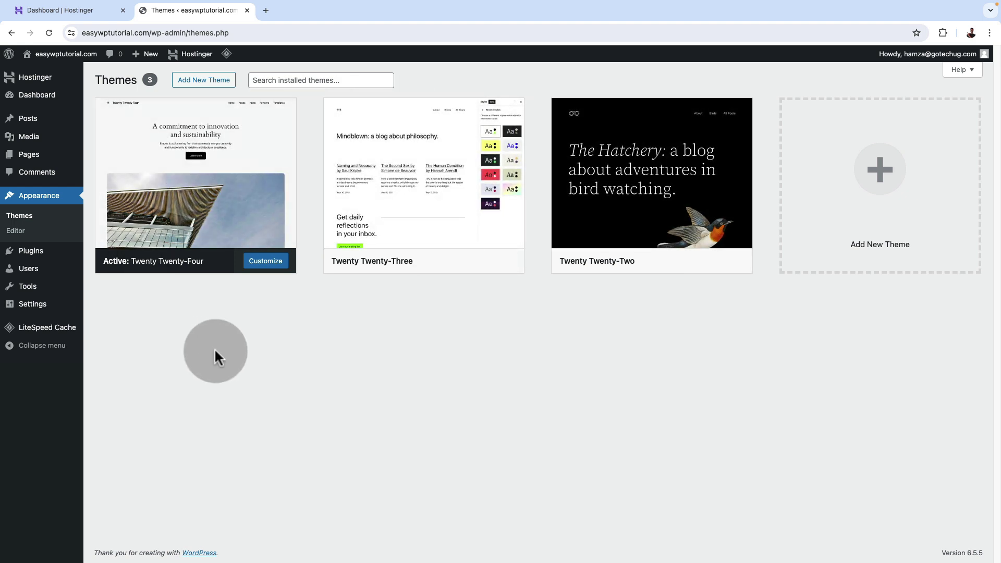
{"action": "mouse_move", "coordinate": [194, 217]}
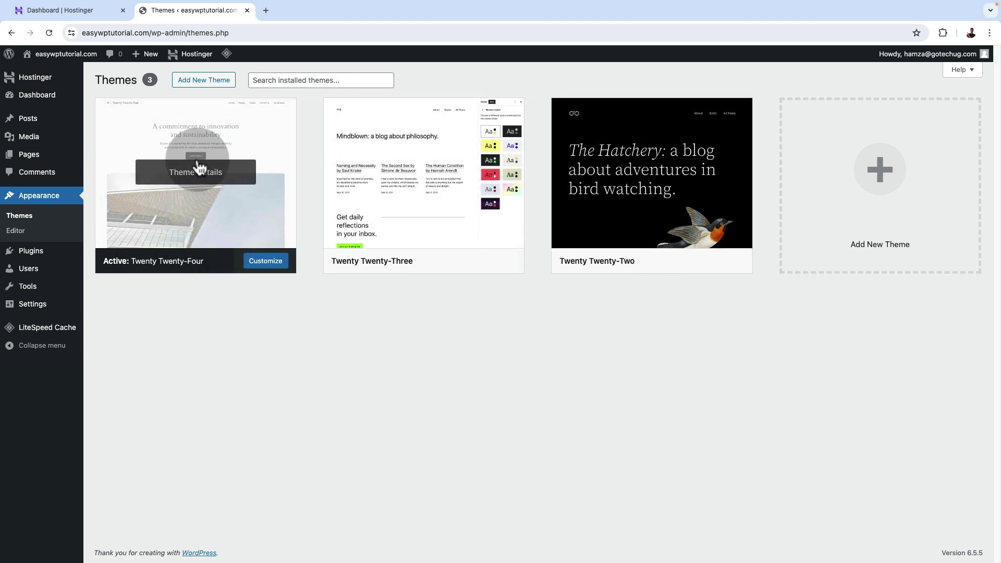
{"action": "left_click", "coordinate": [200, 91]}
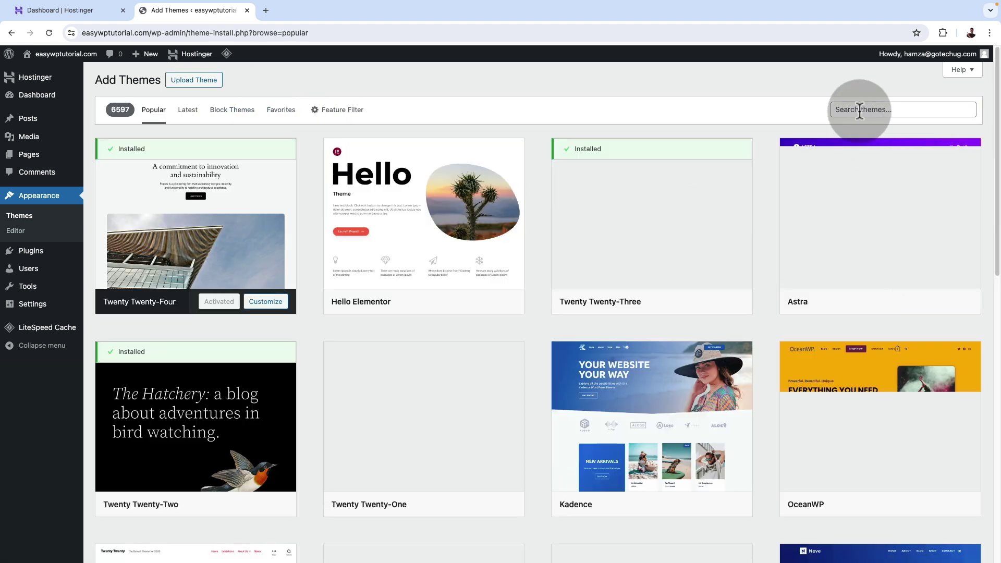
{"action": "mouse_move", "coordinate": [829, 273]}
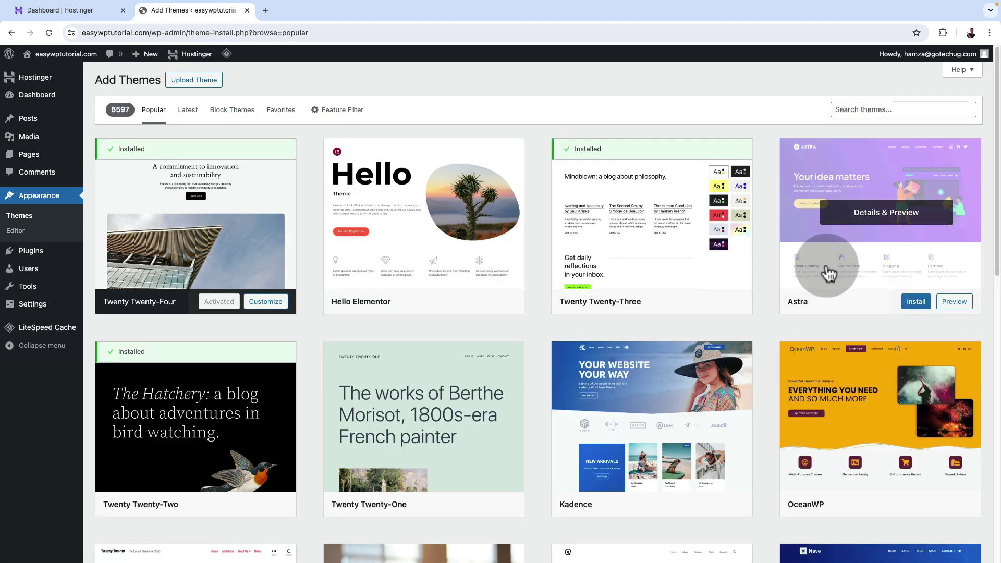
{"action": "left_click", "coordinate": [919, 305]}
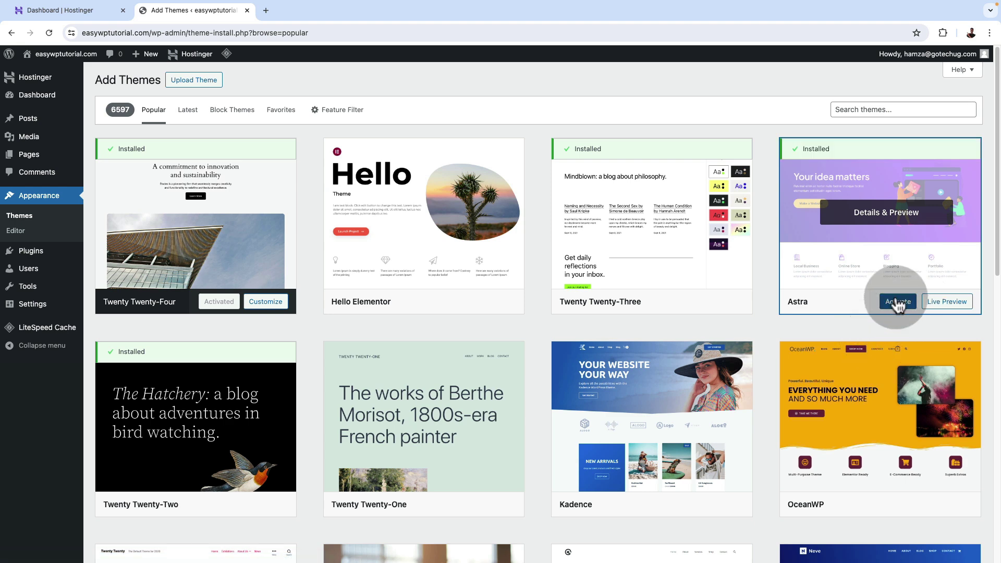
{"action": "left_click", "coordinate": [898, 302]}
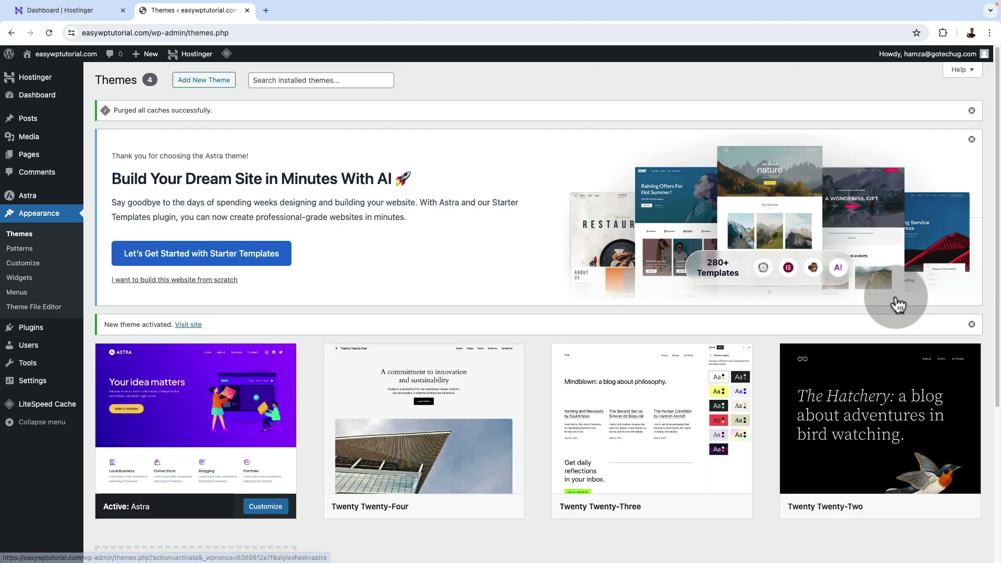
View the live easywptutorial.com site with Astra in a new tab, then return to Themes.
{"action": "mouse_move", "coordinate": [71, 72]}
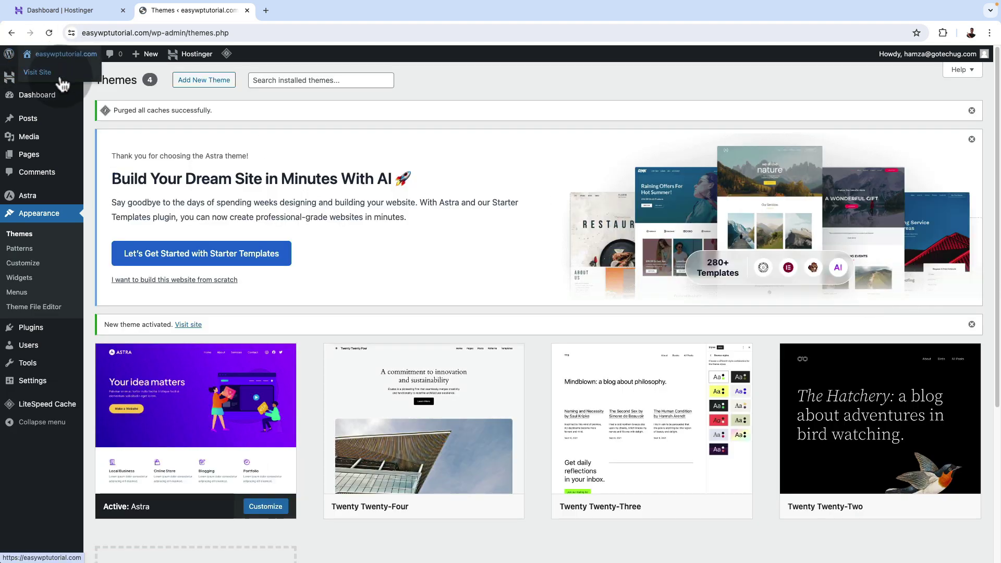
{"action": "left_click", "coordinate": [38, 72], "text": "super"}
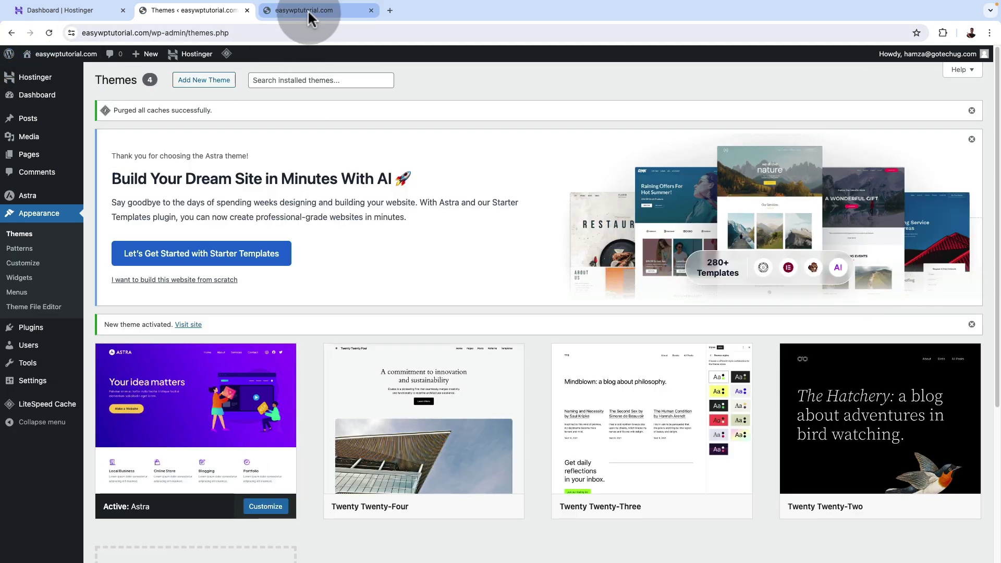
{"action": "left_click", "coordinate": [307, 11]}
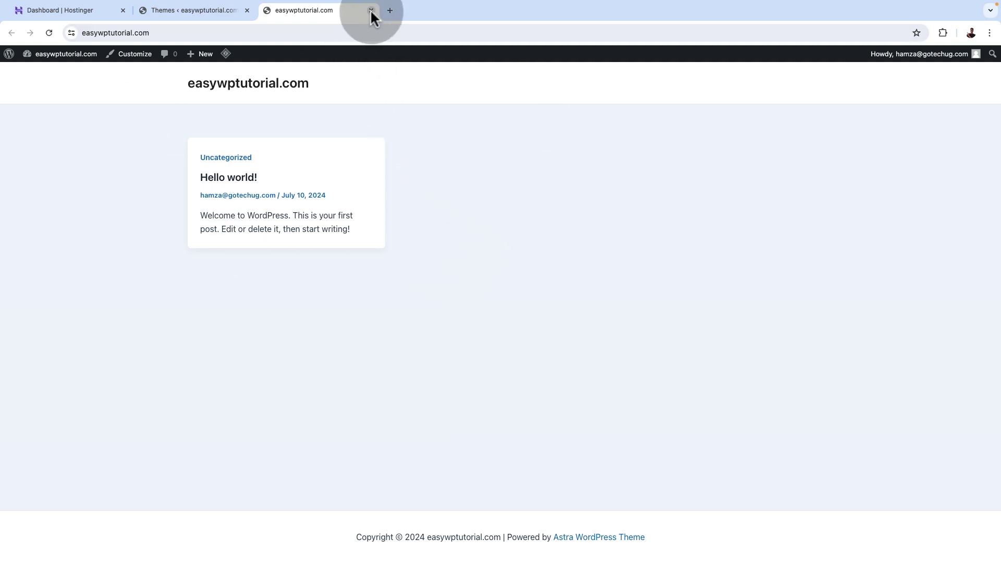
{"action": "left_click", "coordinate": [184, 11]}
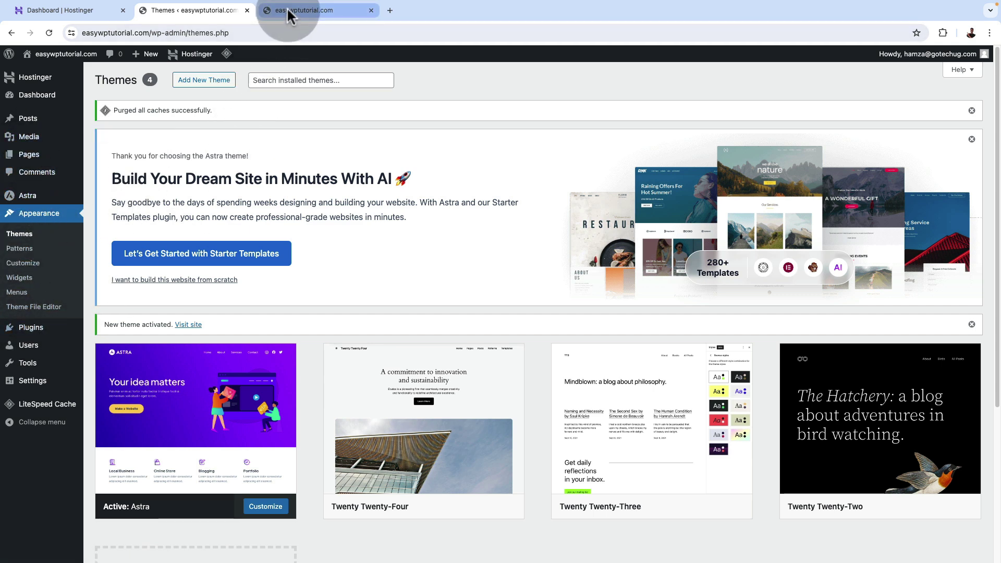
Create and publish a new page titled Home.
{"action": "mouse_move", "coordinate": [29, 155]}
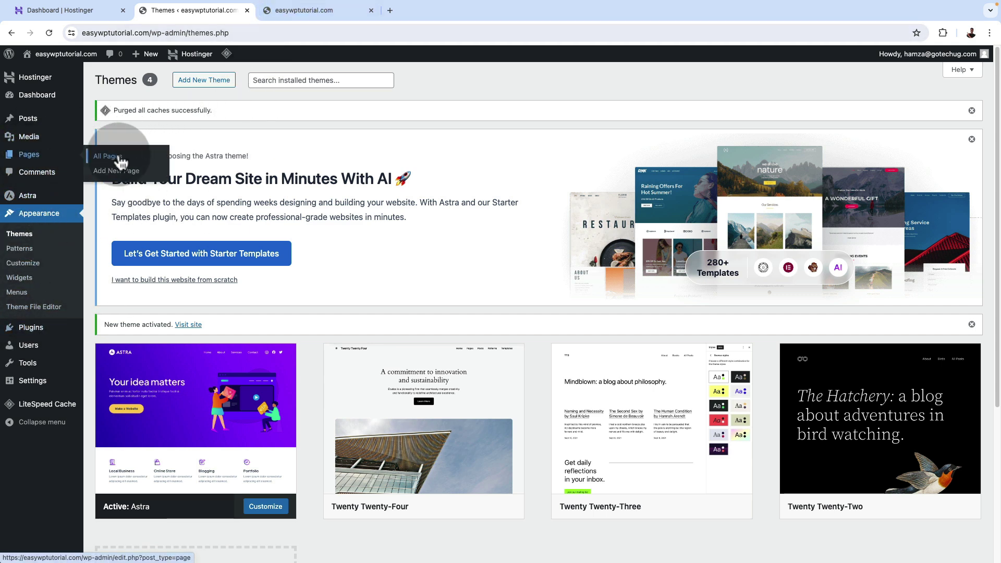
{"action": "left_click", "coordinate": [120, 159]}
{"action": "left_click", "coordinate": [150, 80]}
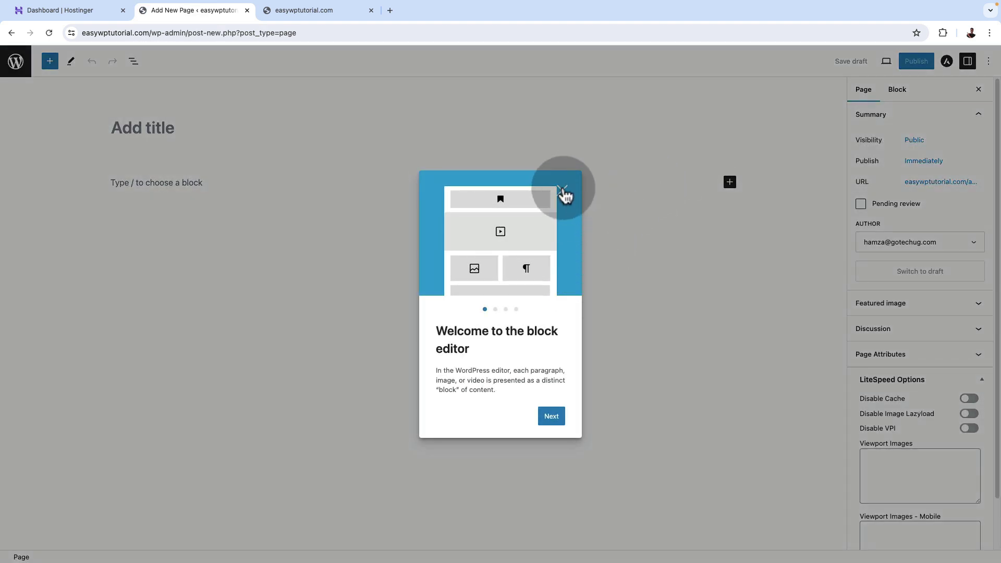
{"action": "left_click", "coordinate": [562, 190]}
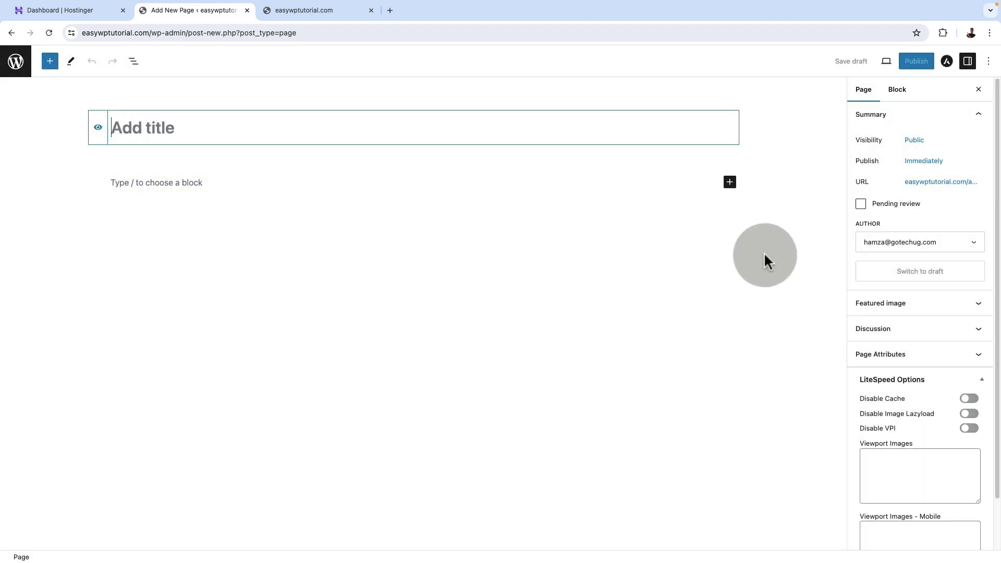
{"action": "left_click", "coordinate": [178, 132]}
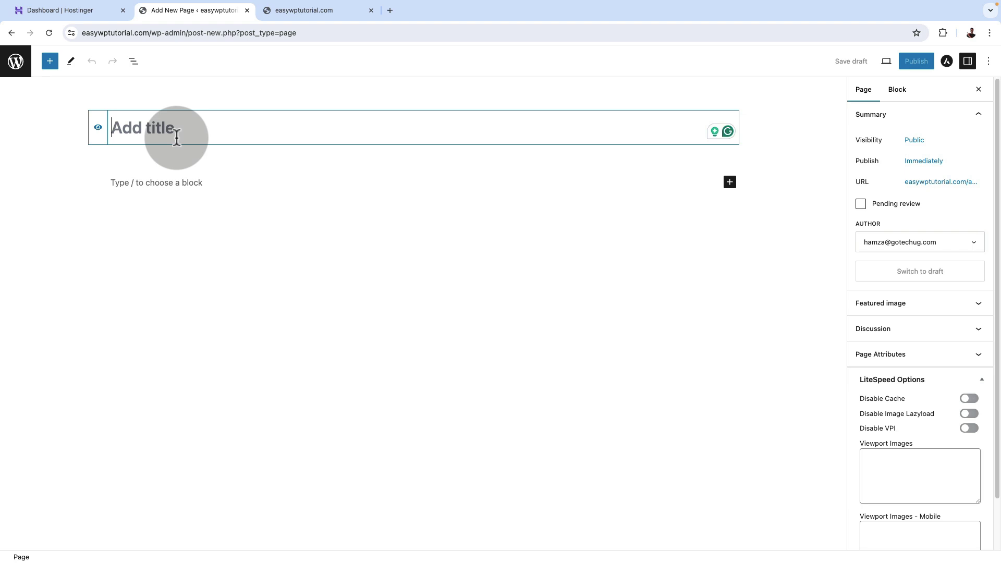
{"action": "type", "text": "Home"}
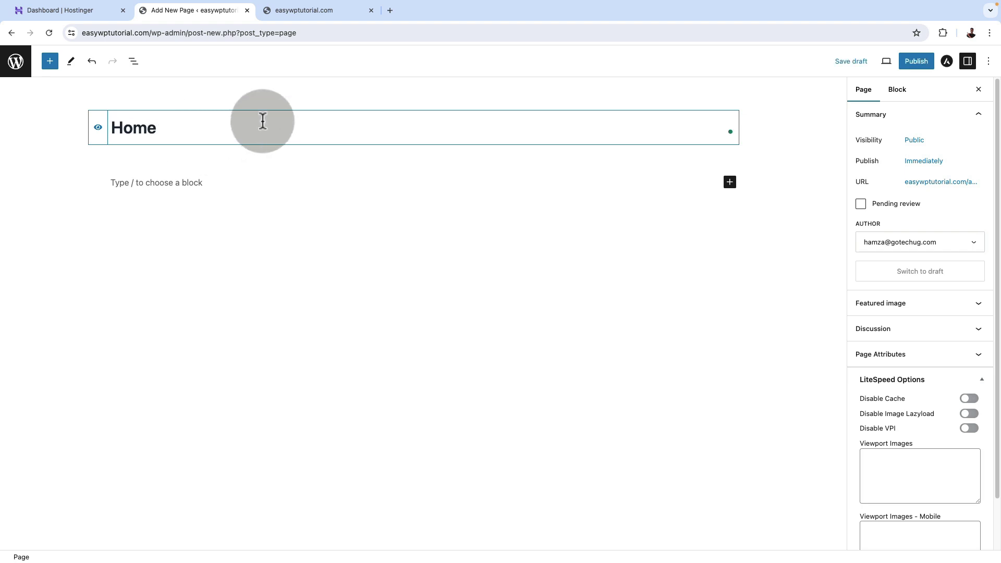
{"action": "left_click", "coordinate": [917, 61]}
{"action": "left_click", "coordinate": [895, 62]}
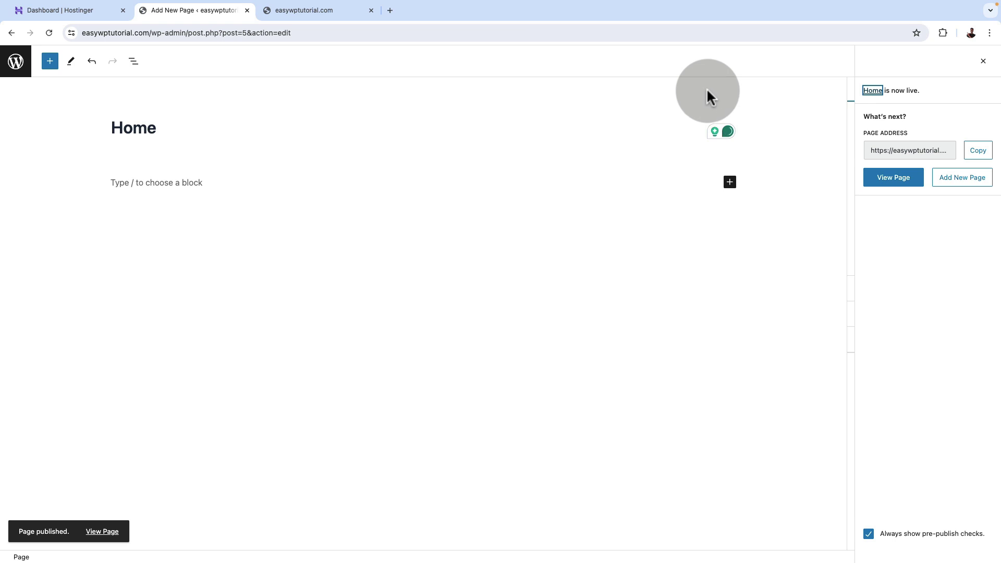
Create and publish a Contact page.
{"action": "left_click", "coordinate": [969, 183]}
{"action": "left_click", "coordinate": [136, 131]}
{"action": "type", "text": "Contact"}
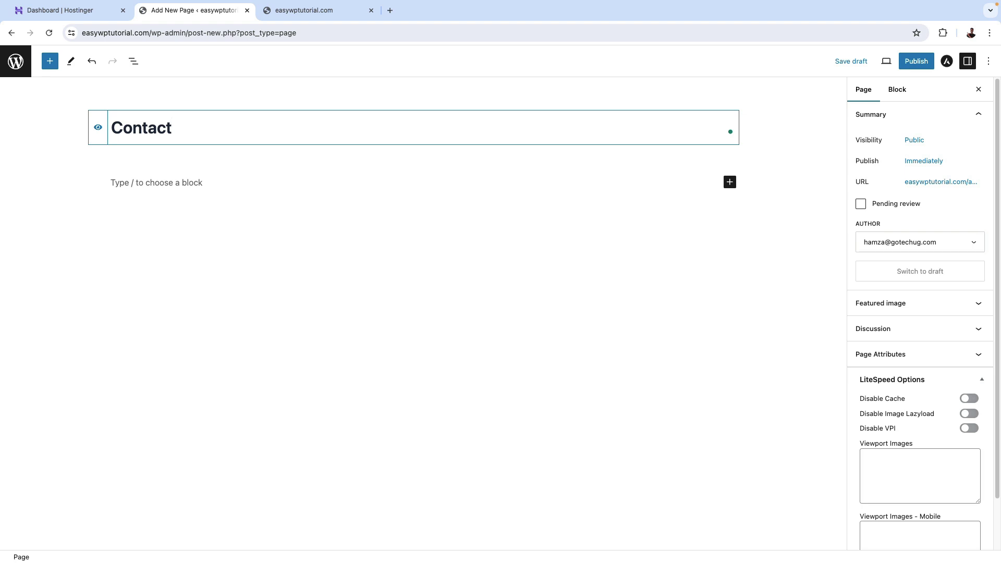
{"action": "left_click", "coordinate": [910, 64]}
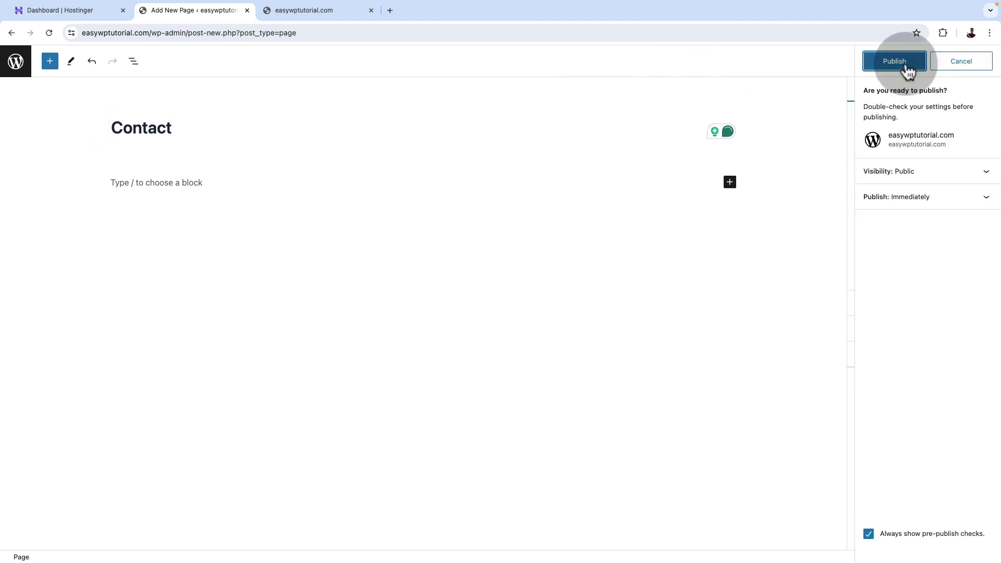
{"action": "left_click", "coordinate": [906, 64]}
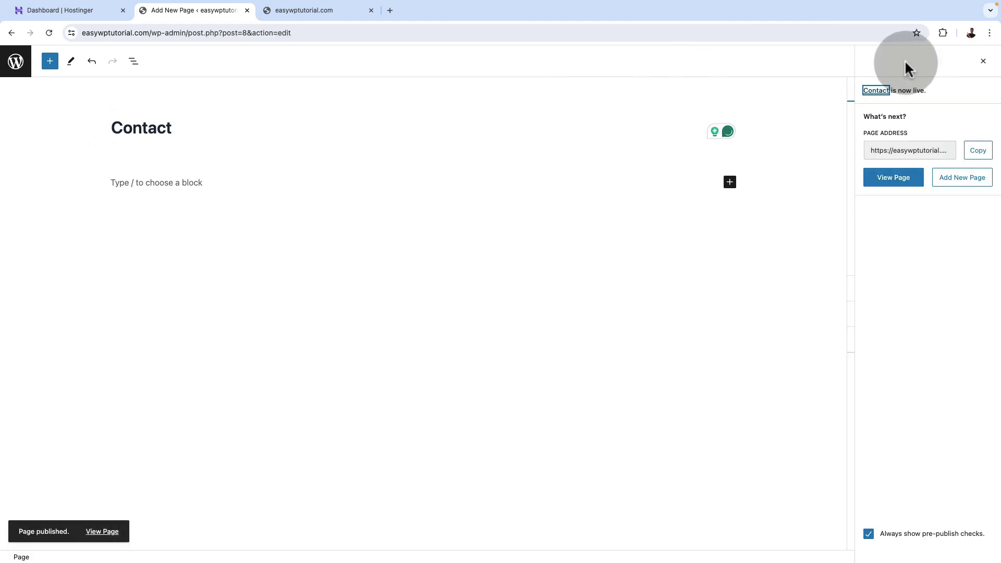
Create and publish an About page, then return to the All Pages list.
{"action": "left_click", "coordinate": [958, 178]}
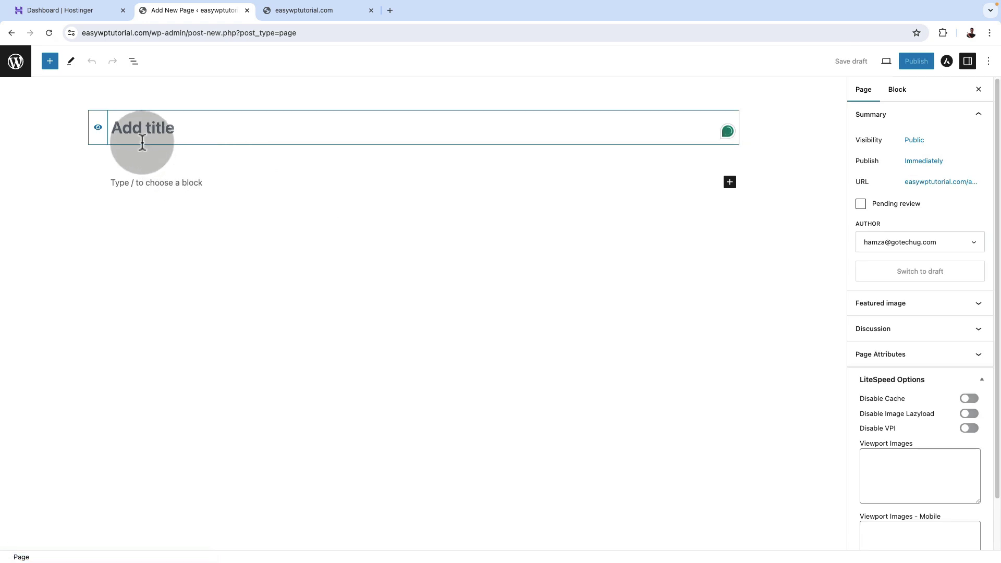
{"action": "type", "text": "A"}
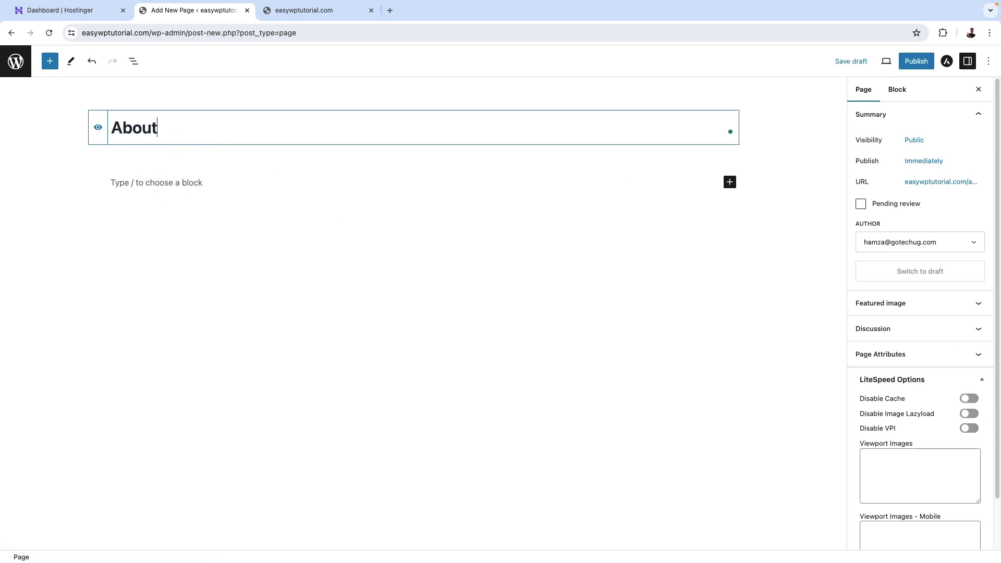
{"action": "type", "text": "bout"}
{"action": "left_click", "coordinate": [916, 61]}
{"action": "left_click", "coordinate": [894, 64]}
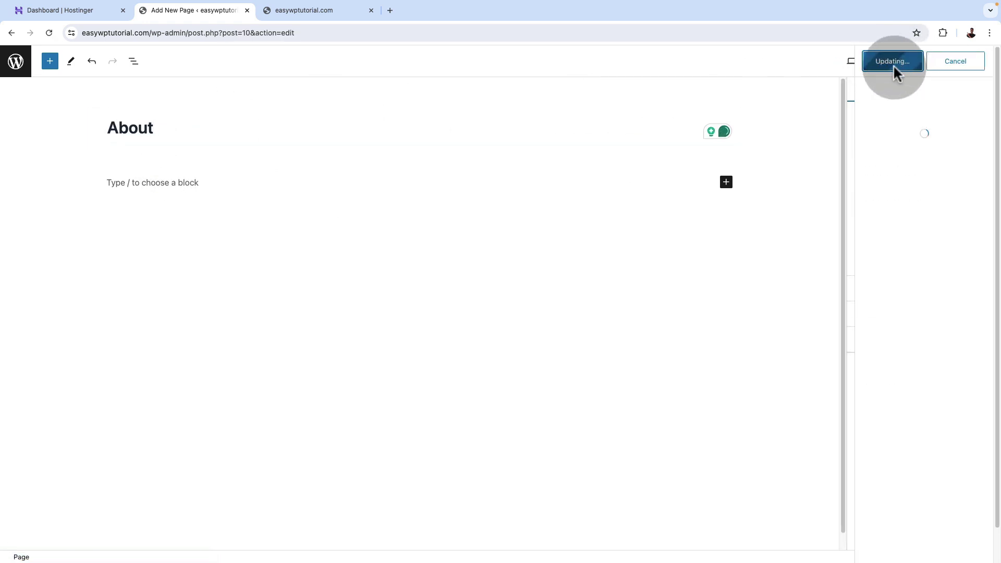
{"action": "left_click", "coordinate": [11, 68]}
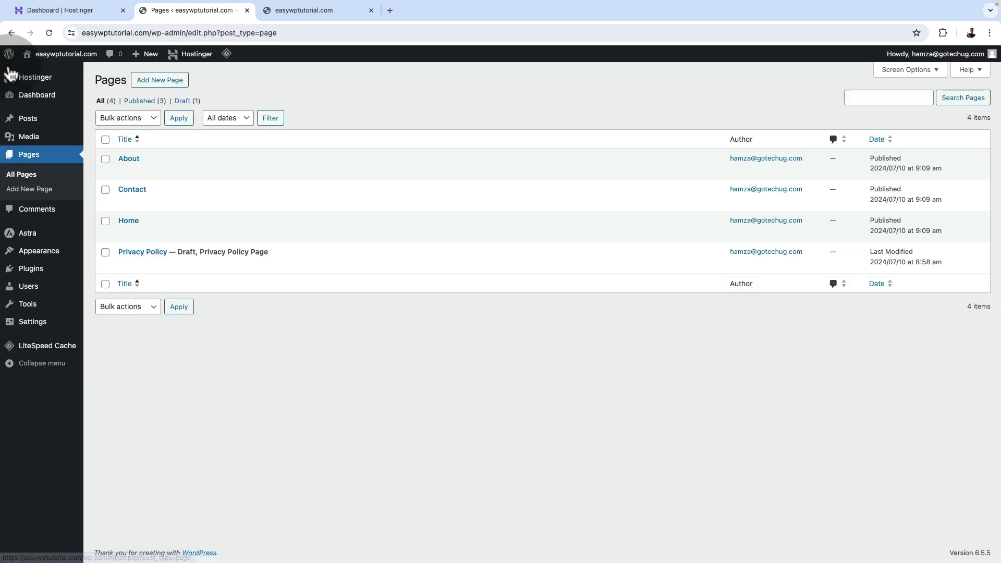
{"action": "left_click", "coordinate": [26, 178]}
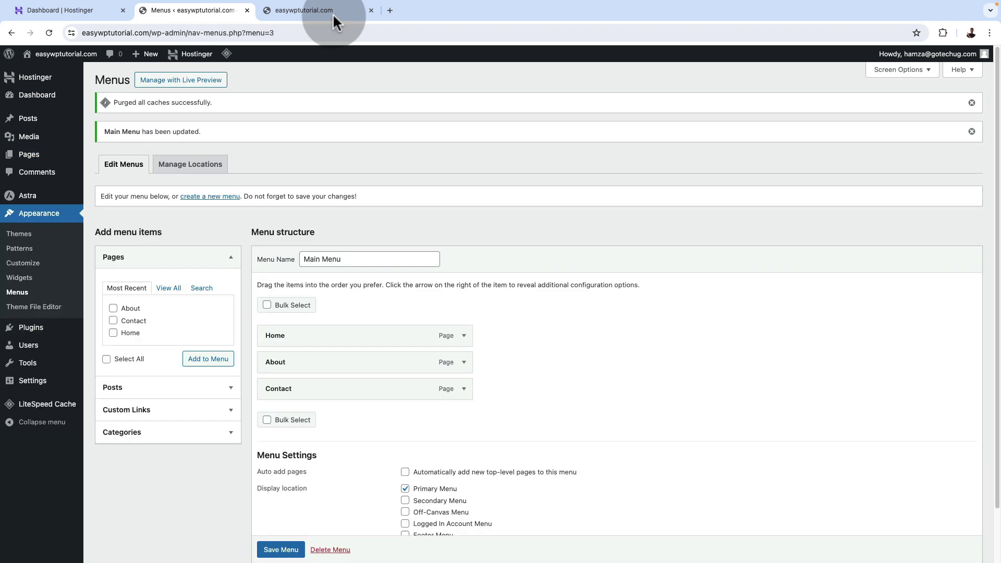
Preview the live Home page to confirm the Home, About and Contact menu, then return to Menus.
{"action": "left_click", "coordinate": [333, 14]}
{"action": "left_click", "coordinate": [708, 86]}
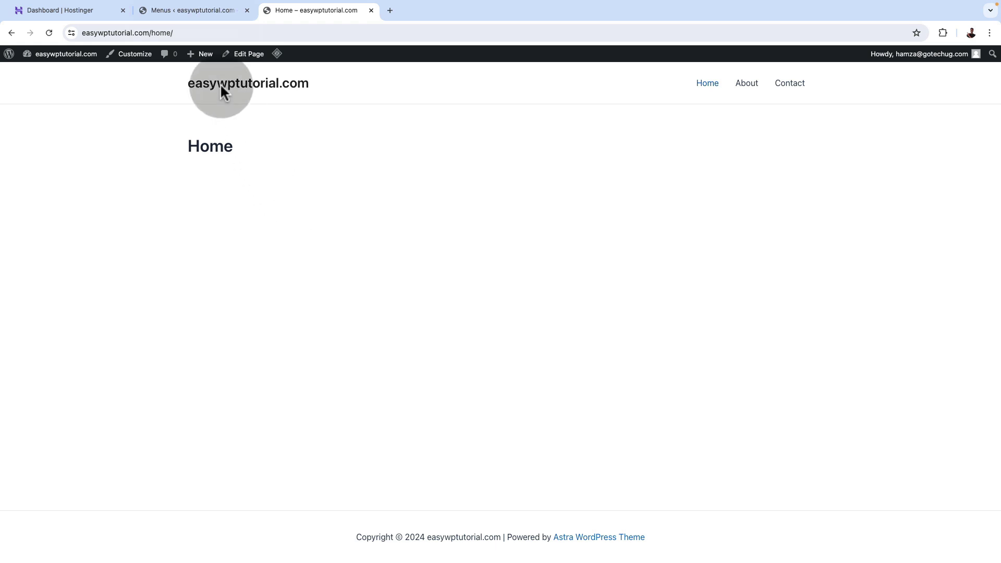
{"action": "left_click", "coordinate": [178, 10]}
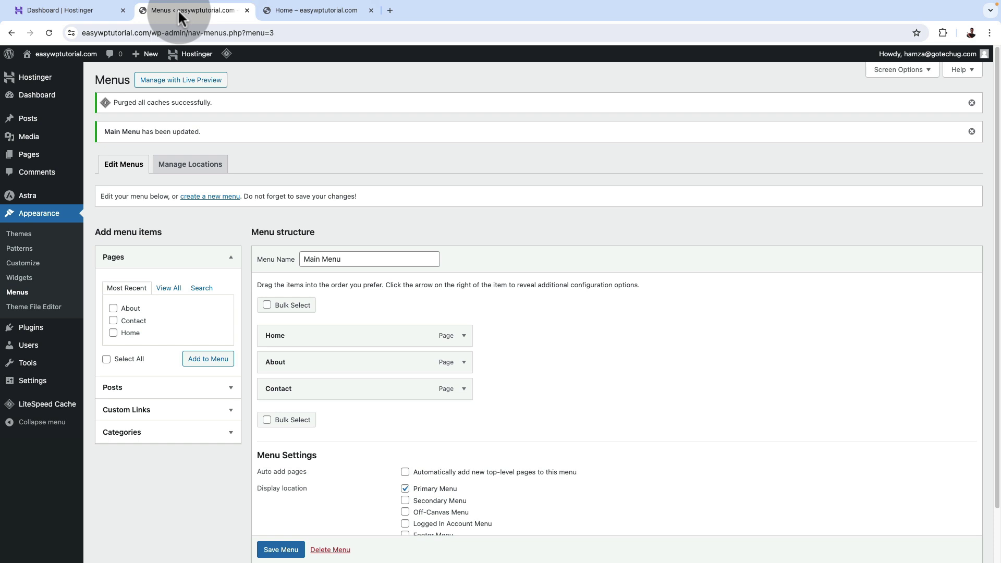
Edit the Home page from All Pages and insert a Row block.
{"action": "mouse_move", "coordinate": [27, 153]}
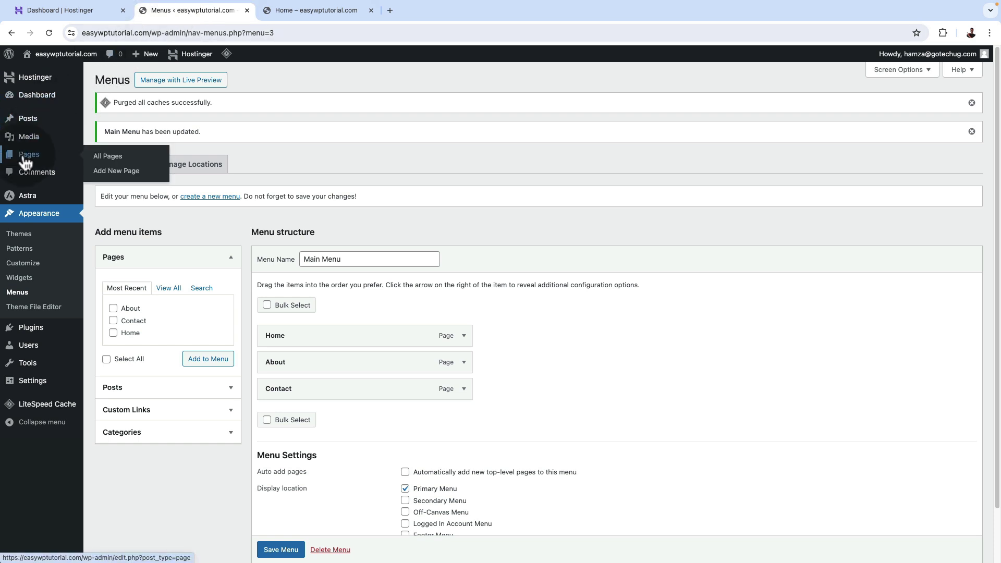
{"action": "left_click", "coordinate": [103, 163]}
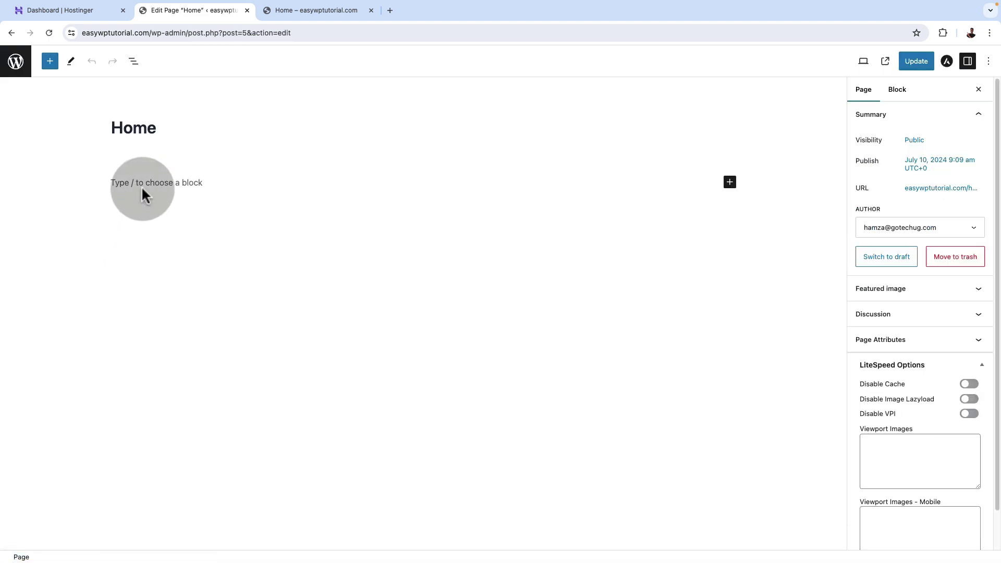
{"action": "left_click", "coordinate": [149, 184]}
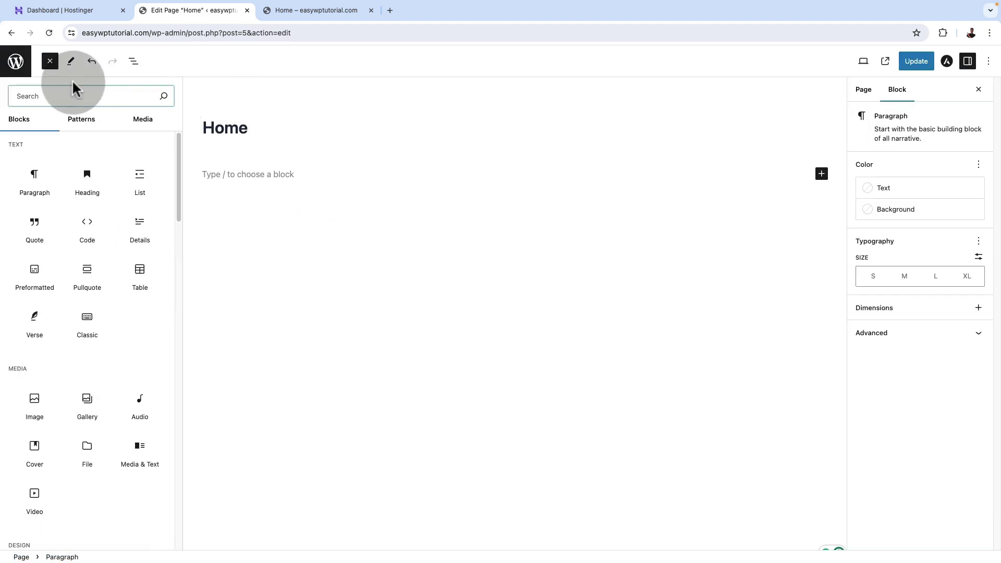
{"action": "left_click", "coordinate": [50, 61]}
{"action": "left_click", "coordinate": [50, 61]}
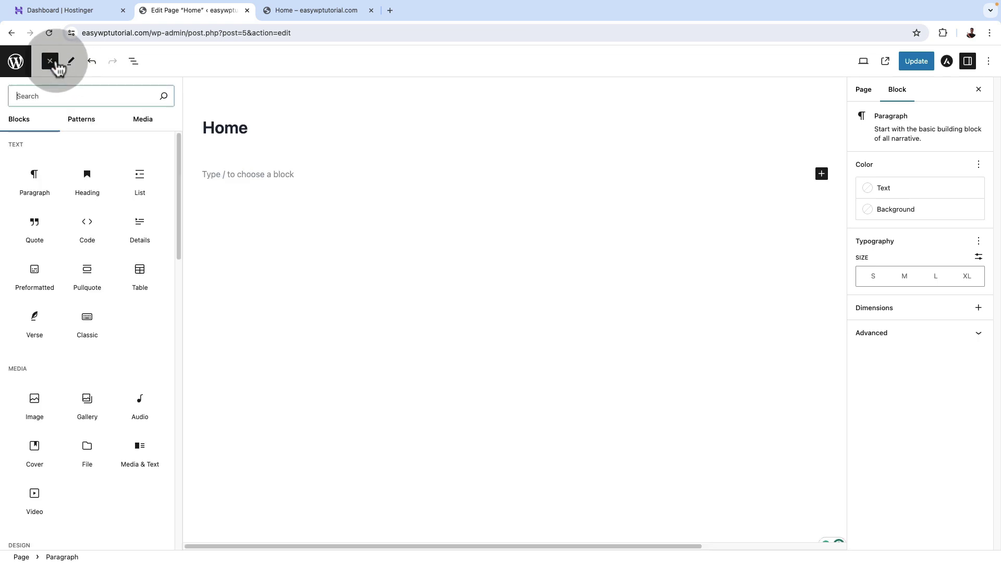
{"action": "left_click", "coordinate": [43, 97]}
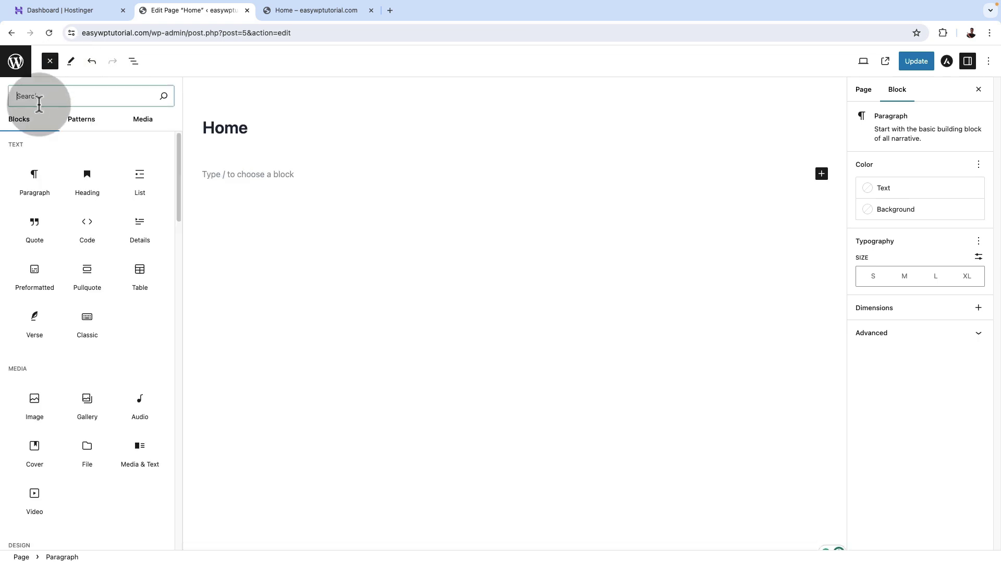
{"action": "type", "text": "row"}
{"action": "left_click", "coordinate": [33, 156]}
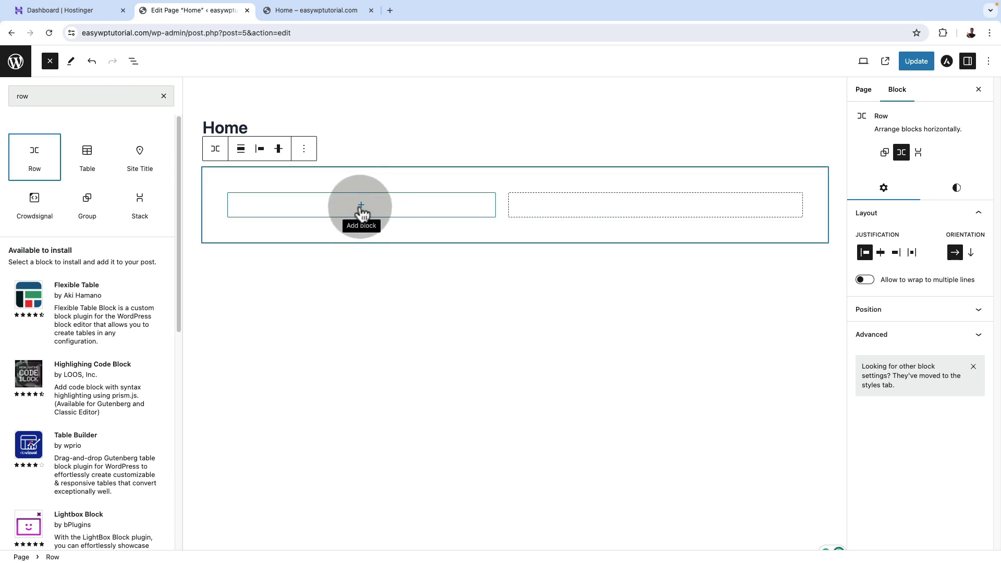
Add a 'This is a paragraph' paragraph and an empty Image block inside the row.
{"action": "left_click", "coordinate": [362, 208]}
{"action": "left_click", "coordinate": [219, 288]}
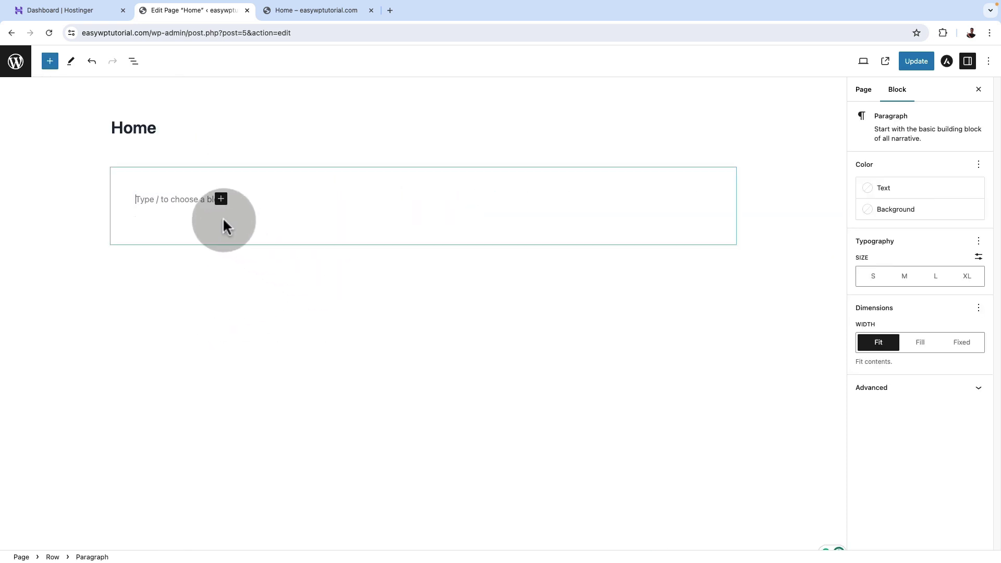
{"action": "type", "text": "This is a paragraph"}
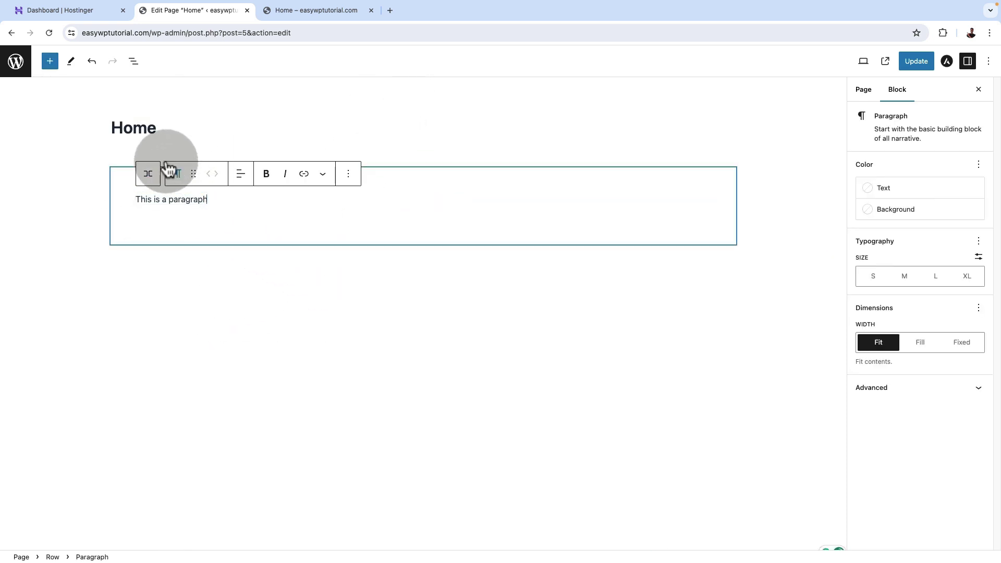
{"action": "left_click", "coordinate": [134, 61]}
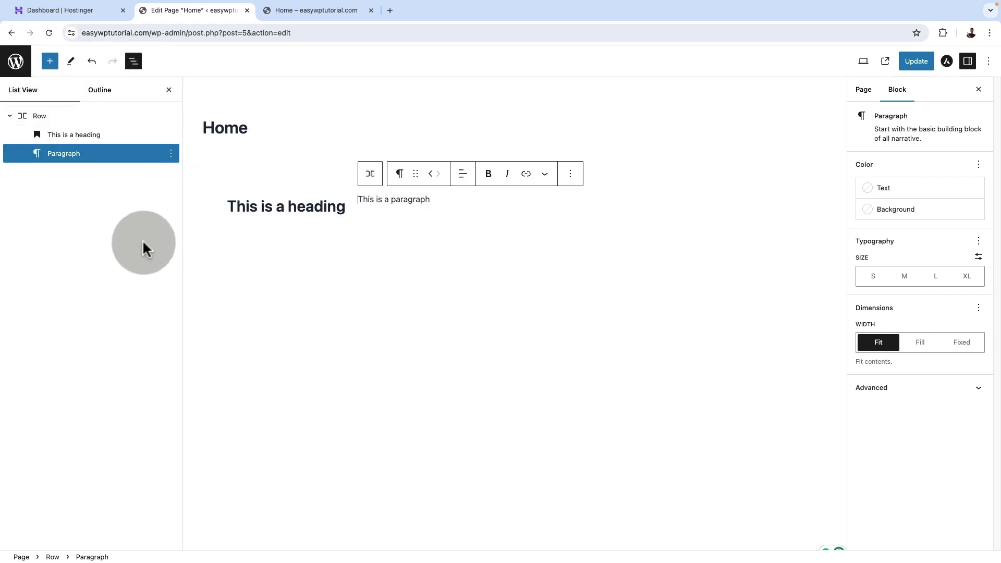
{"action": "left_click", "coordinate": [51, 61]}
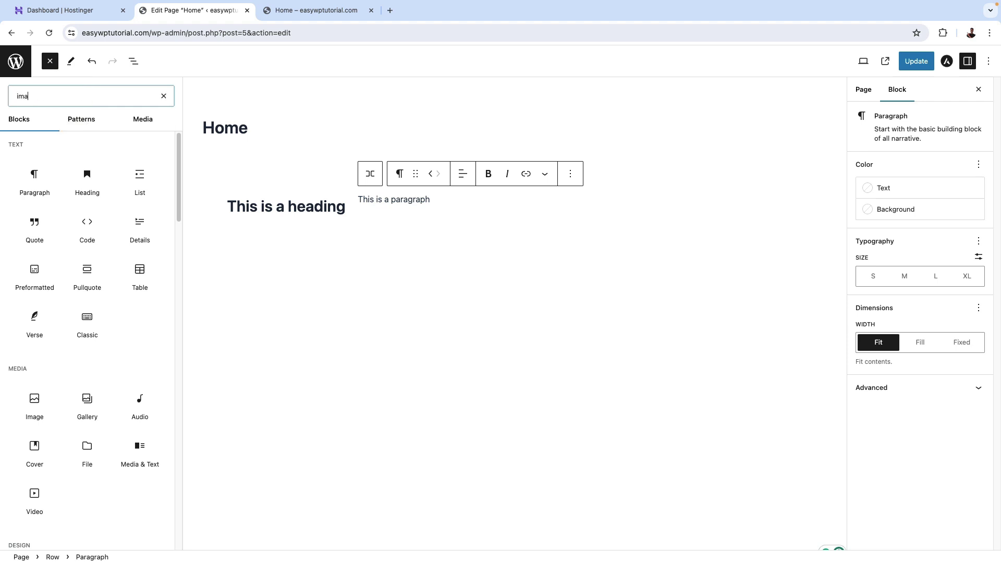
{"action": "type", "text": "ima"}
{"action": "left_click", "coordinate": [28, 156]}
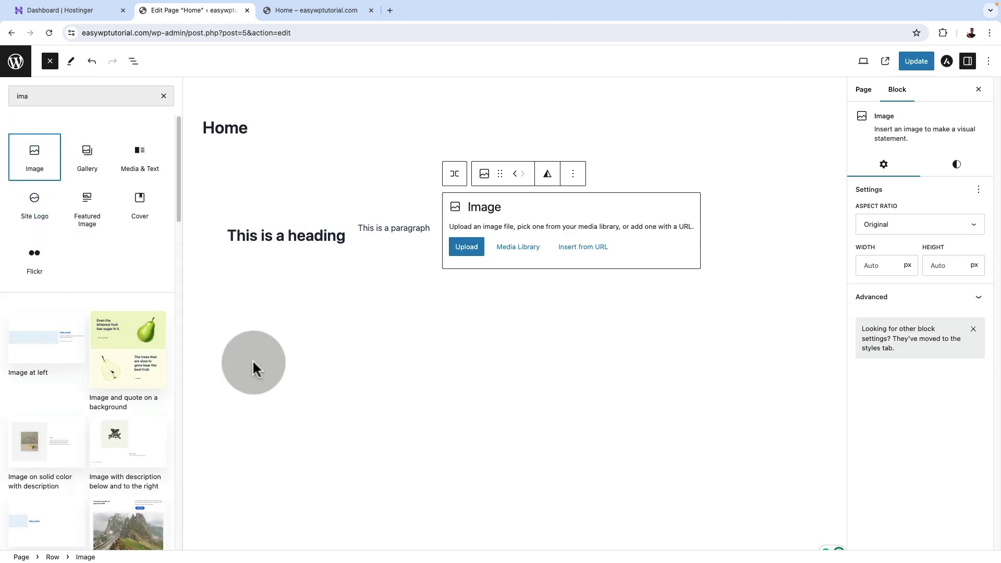
Place the uploaded portrait photo from the media library into the image block.
{"action": "left_click", "coordinate": [427, 249]}
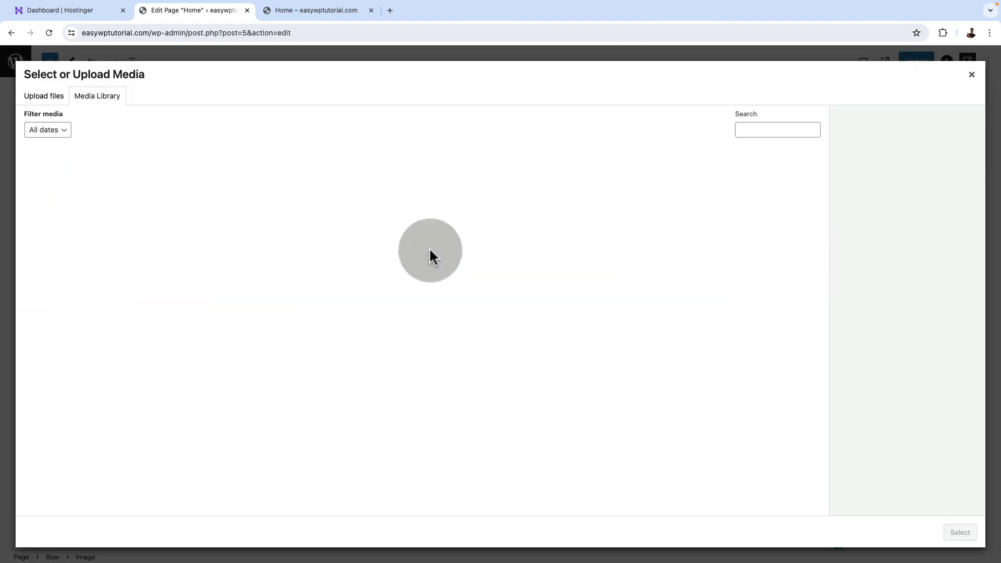
{"action": "left_click", "coordinate": [81, 196]}
{"action": "left_click", "coordinate": [916, 448]}
{"action": "left_click", "coordinate": [957, 532]}
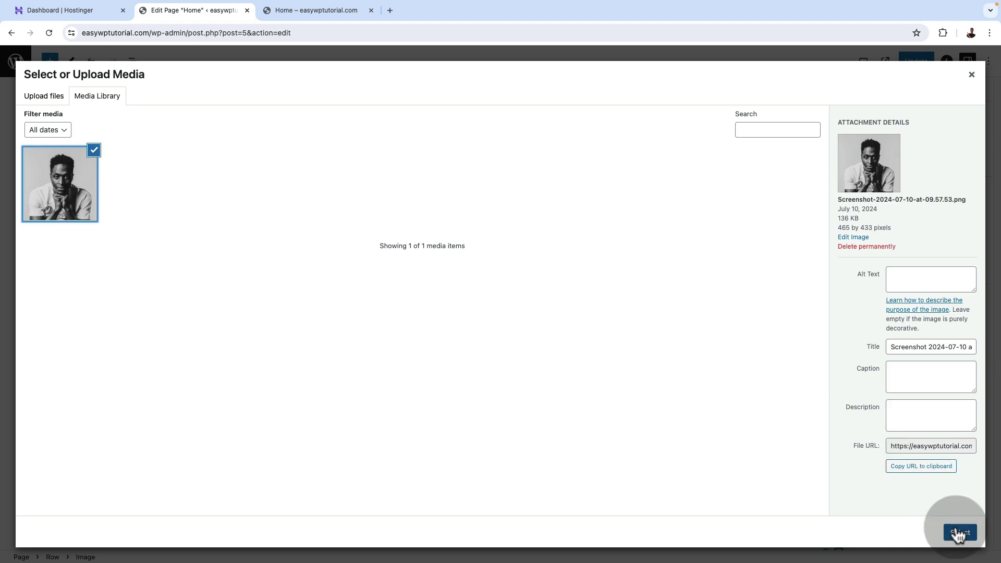
{"action": "left_click", "coordinate": [305, 312]}
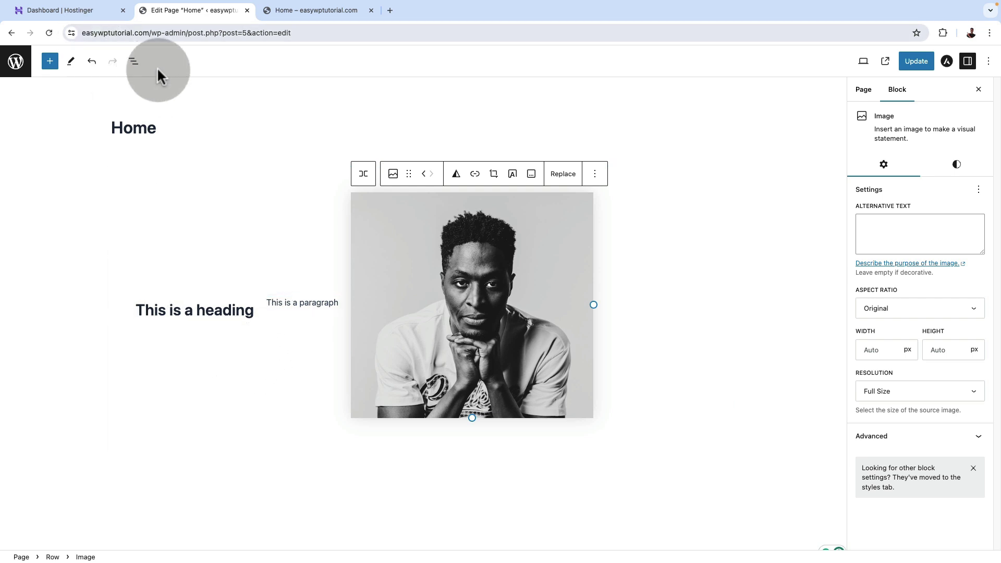
Delete the paragraph block and centre the heading and image within the row.
{"action": "left_click", "coordinate": [134, 61]}
{"action": "left_click", "coordinate": [80, 154]}
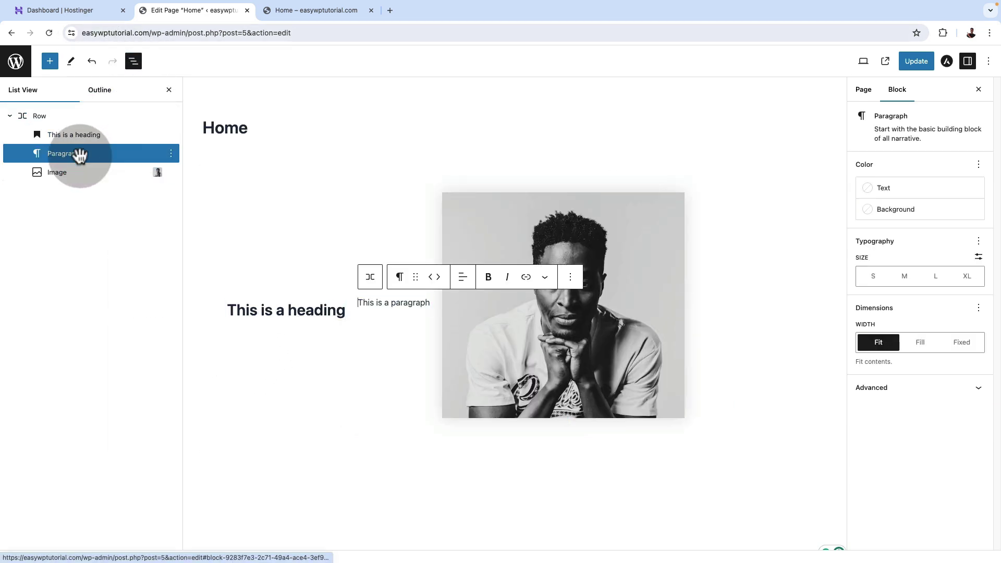
{"action": "left_click", "coordinate": [171, 153]}
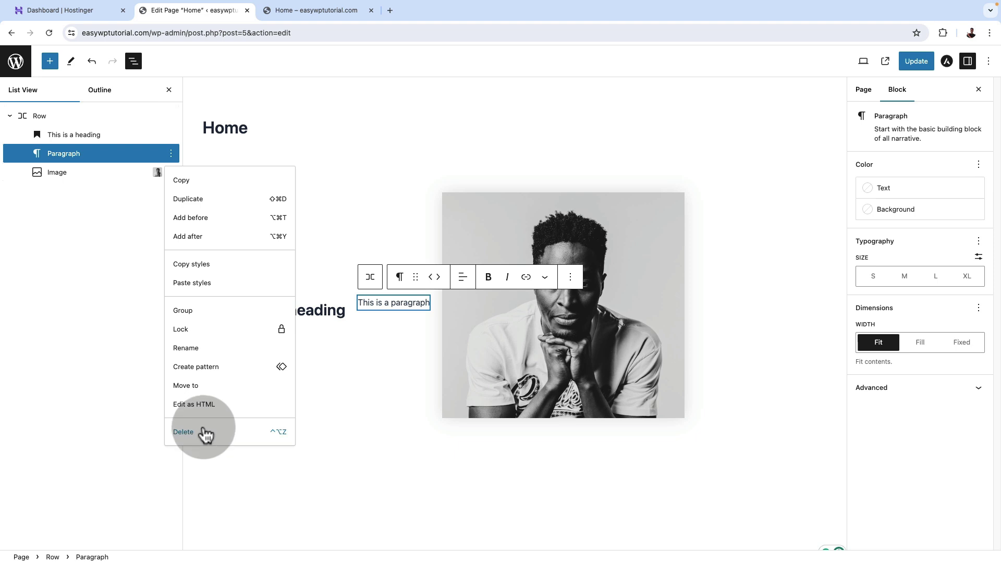
{"action": "left_click", "coordinate": [206, 434]}
{"action": "left_click", "coordinate": [327, 437]}
{"action": "left_click", "coordinate": [885, 254]}
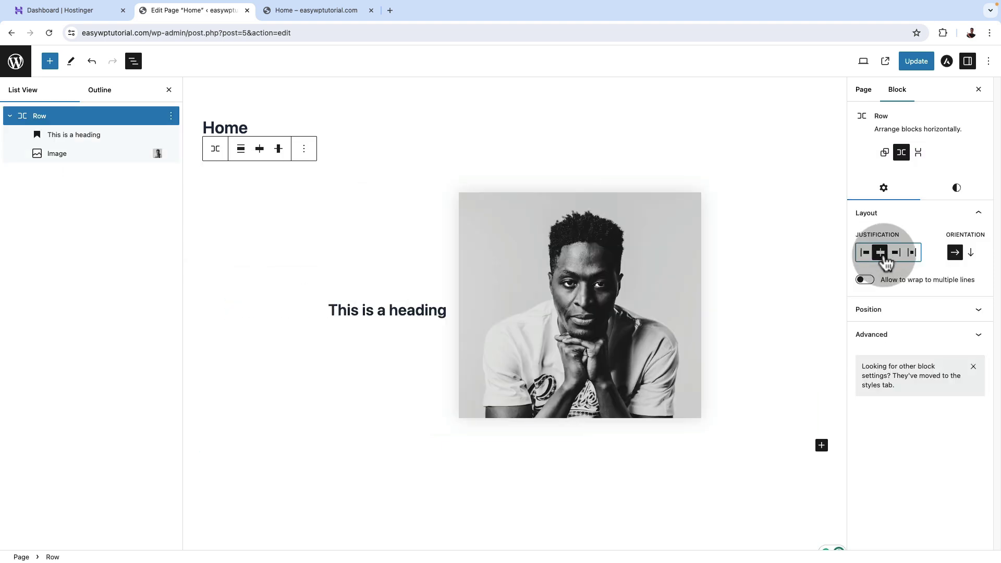
{"action": "left_click", "coordinate": [896, 254]}
{"action": "left_click", "coordinate": [913, 254]}
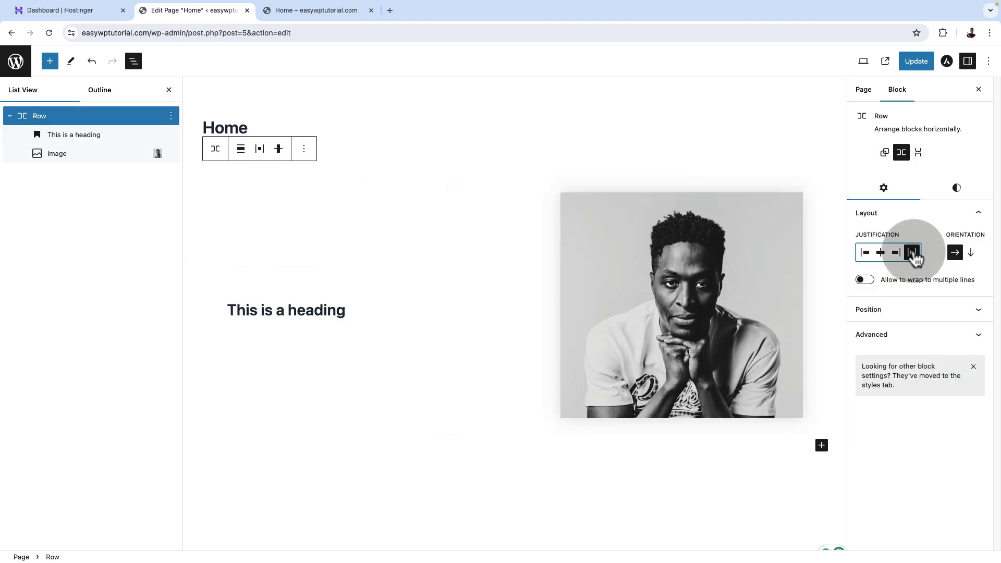
{"action": "left_click", "coordinate": [881, 253]}
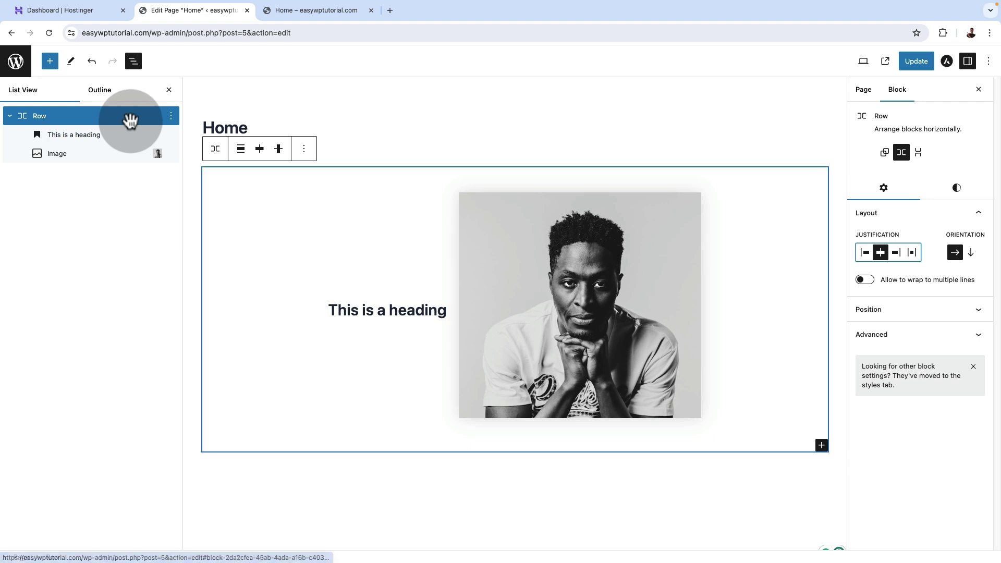
Give the row a light blue Theme Color 5 background.
{"action": "left_click", "coordinate": [130, 120]}
{"action": "left_click", "coordinate": [957, 188]}
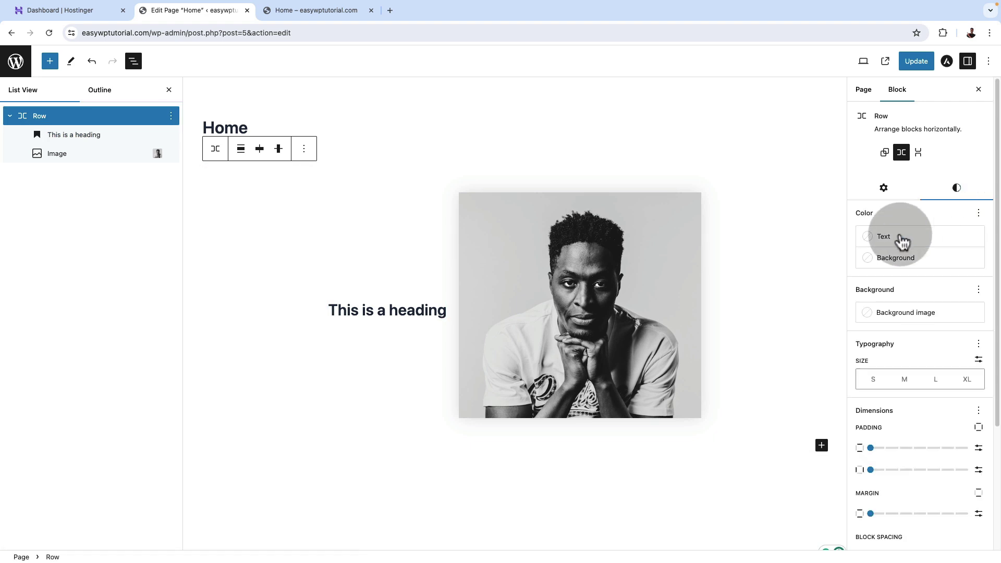
{"action": "left_click", "coordinate": [887, 257]}
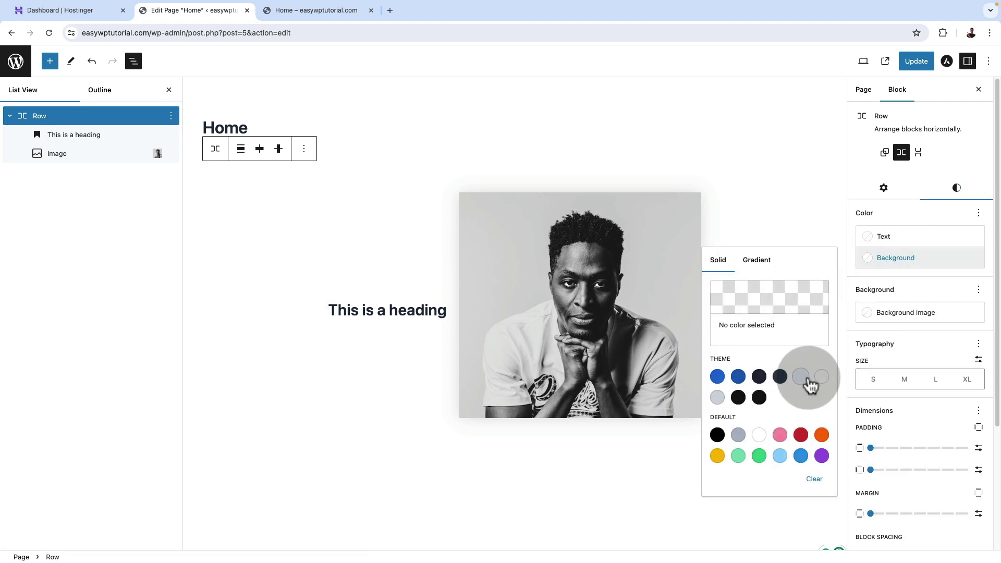
{"action": "left_click", "coordinate": [801, 377]}
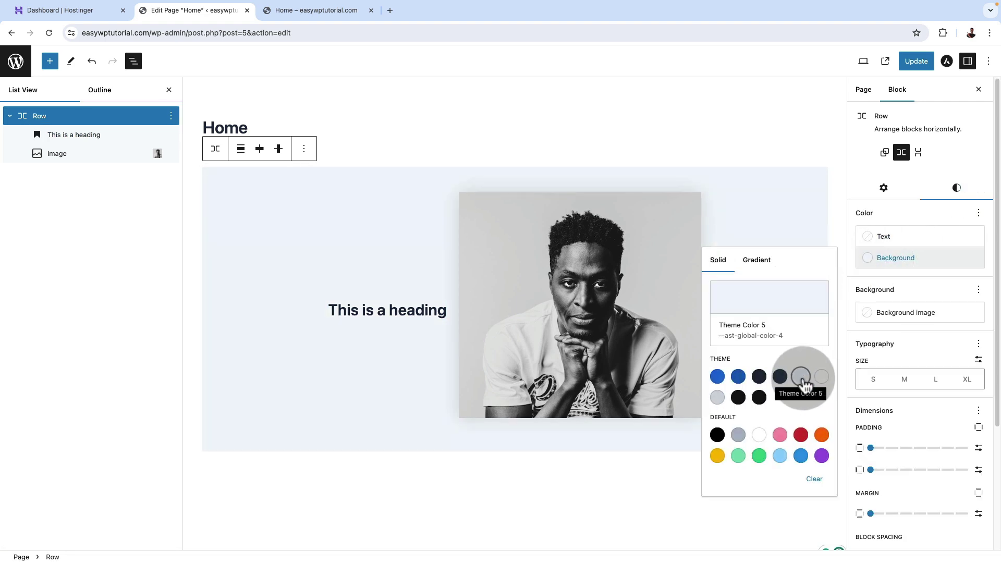
{"action": "left_click", "coordinate": [596, 480]}
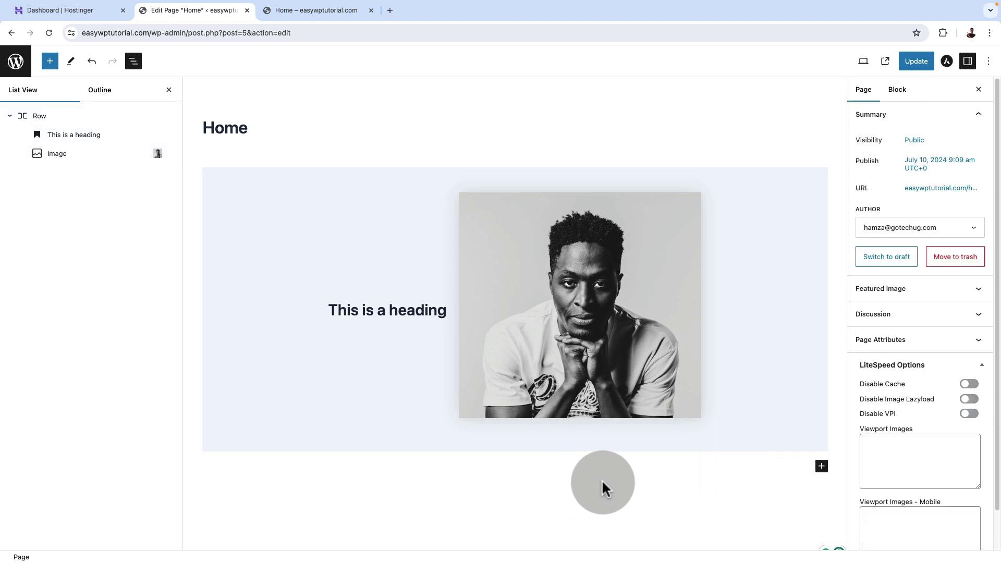
Make the heading an H1, update the Home page, and switch to the live page tab.
{"action": "left_click", "coordinate": [362, 307]}
{"action": "left_click", "coordinate": [435, 282]}
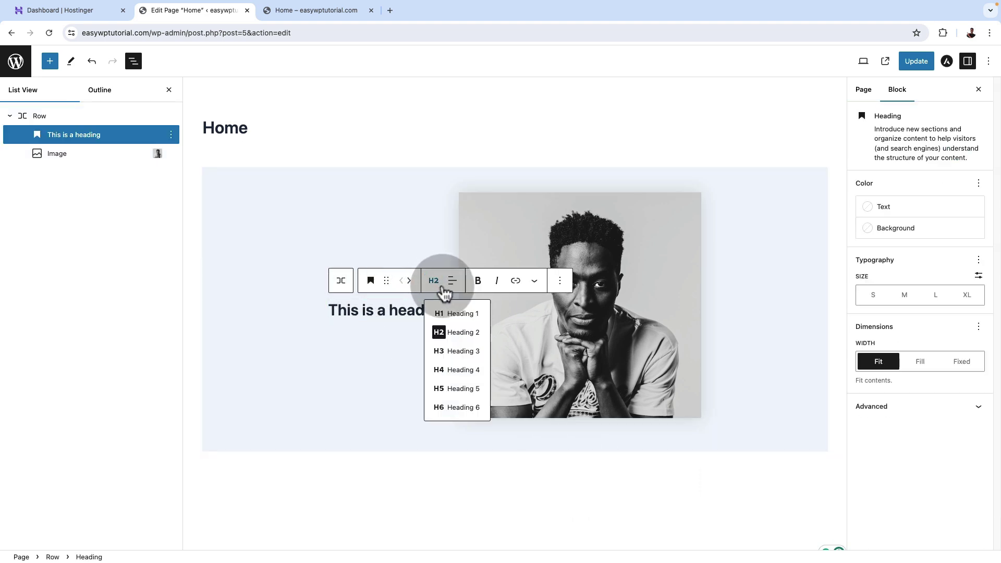
{"action": "left_click", "coordinate": [451, 318]}
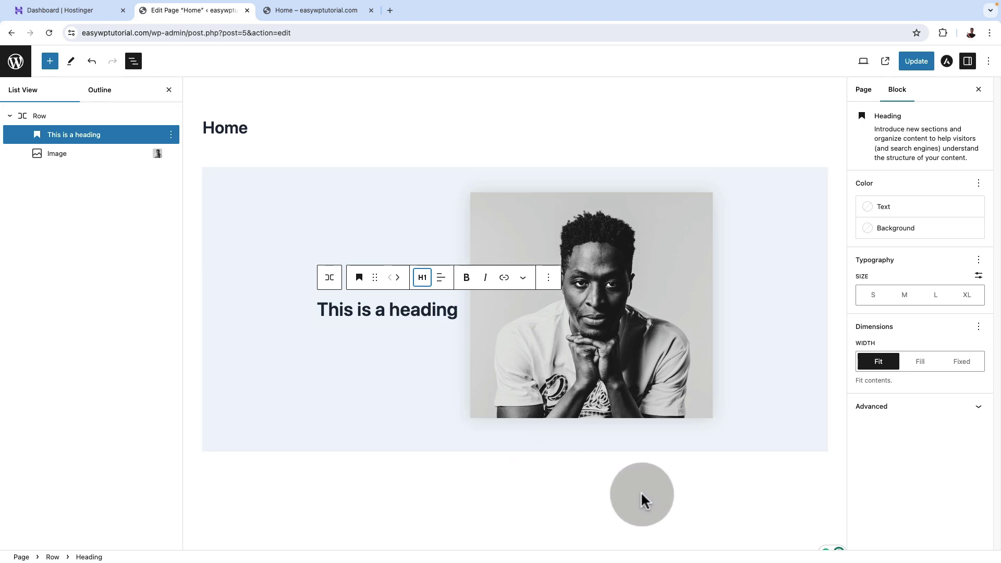
{"action": "left_click", "coordinate": [617, 491]}
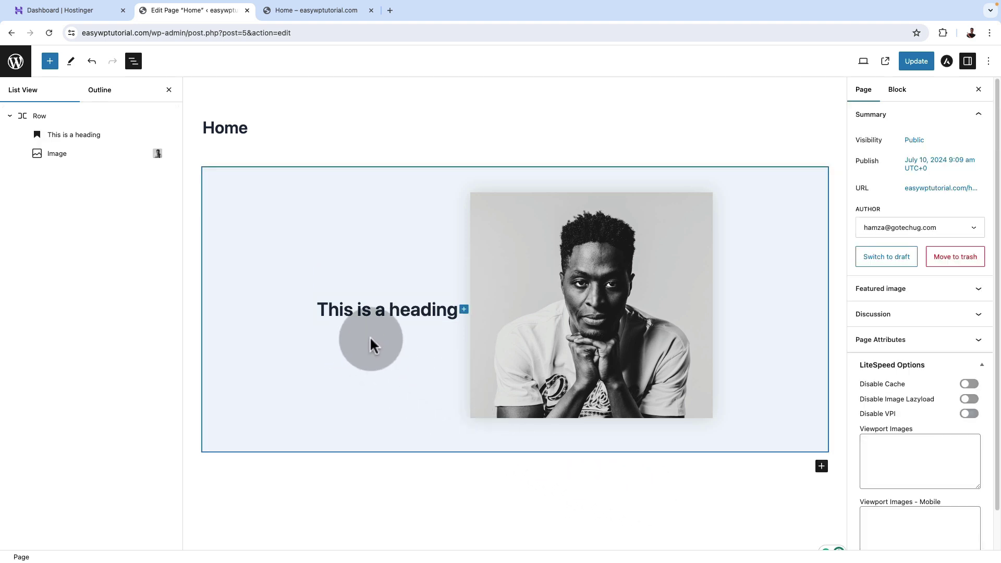
{"action": "left_click", "coordinate": [916, 61]}
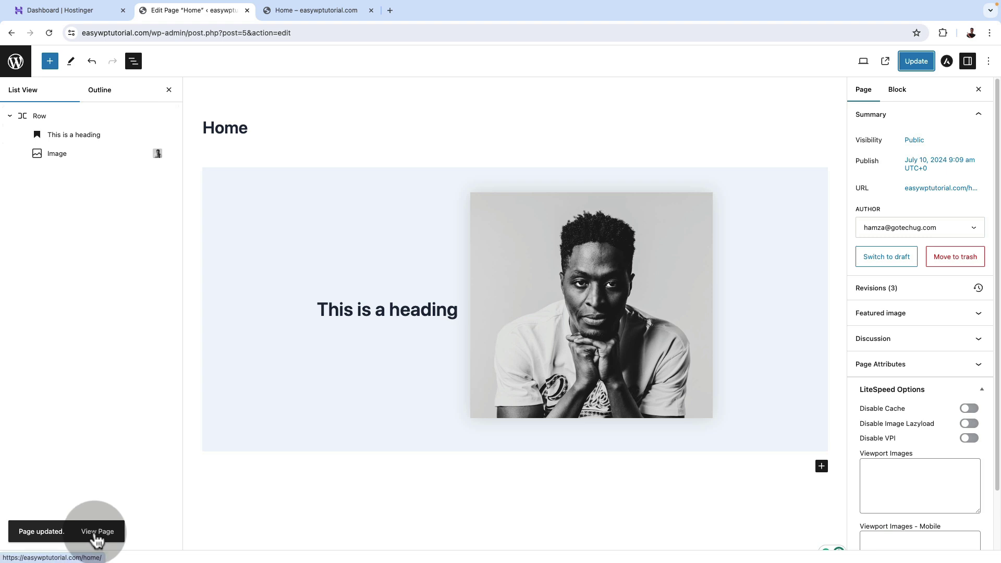
{"action": "left_click", "coordinate": [316, 18]}
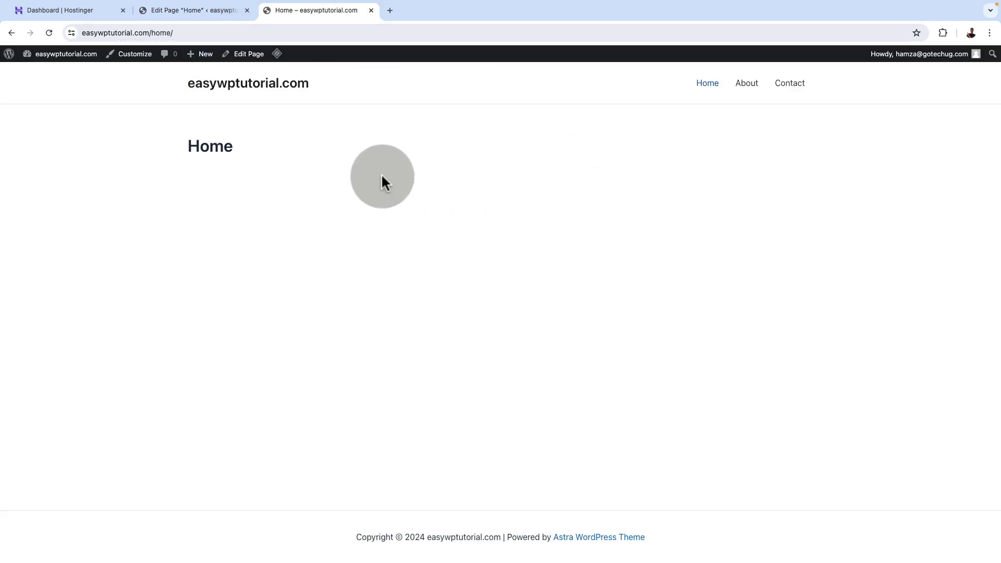
Reload the live Home page to see the new heading and portrait, then close both WordPress tabs.
{"action": "left_click", "coordinate": [49, 32]}
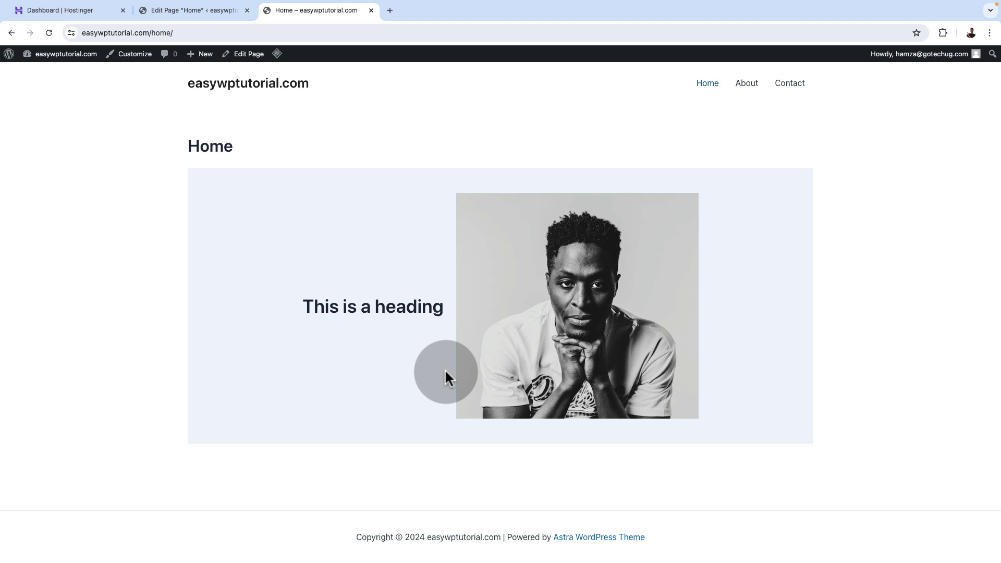
{"action": "left_click", "coordinate": [372, 10]}
{"action": "left_click", "coordinate": [248, 11]}
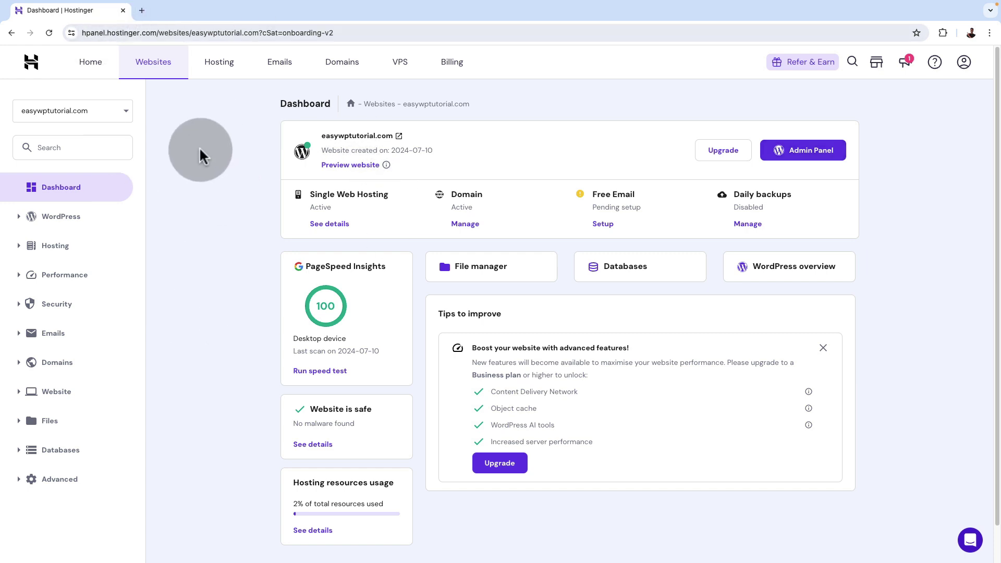
Open a new tab and load gotechug.com/zipwp.
{"action": "key", "text": "ctrl+t"}
{"action": "left_click", "coordinate": [247, 10]}
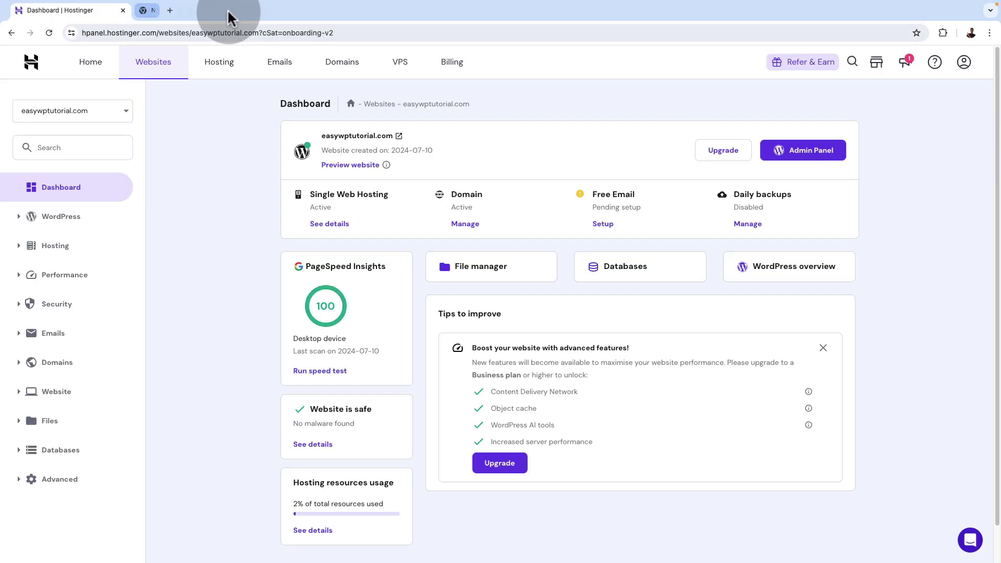
{"action": "left_click", "coordinate": [141, 12]}
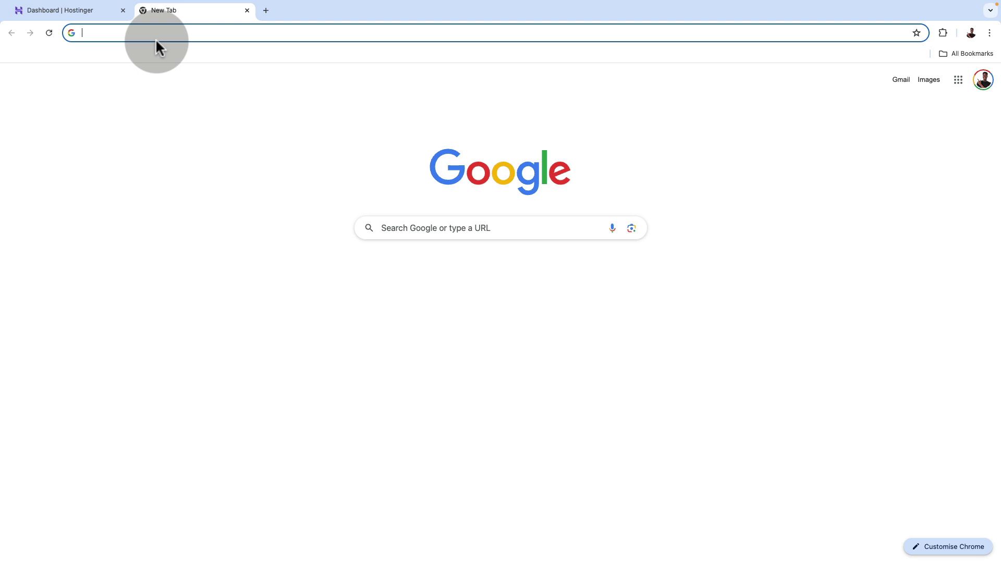
{"action": "type", "text": "gotechug"}
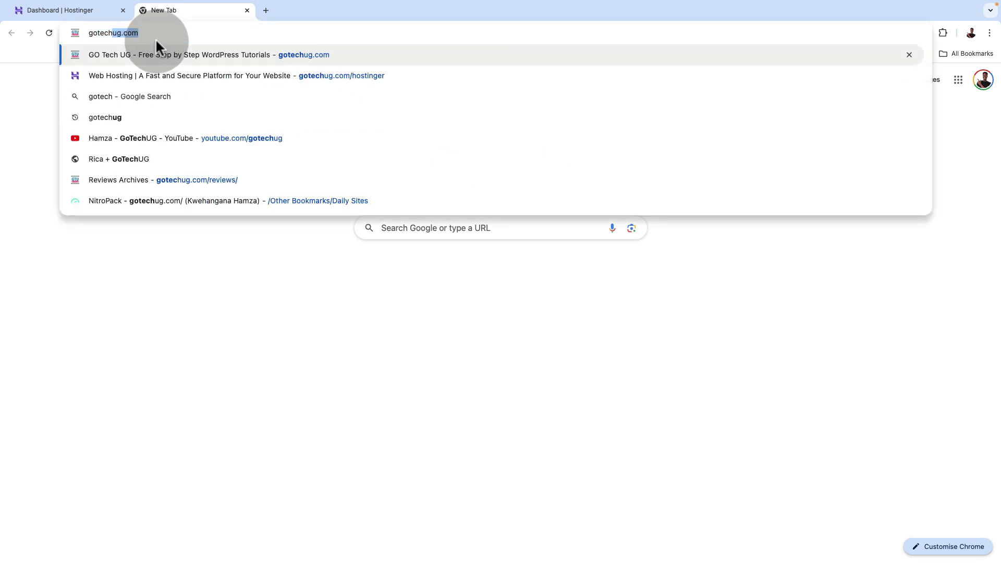
{"action": "type", "text": ".com/"}
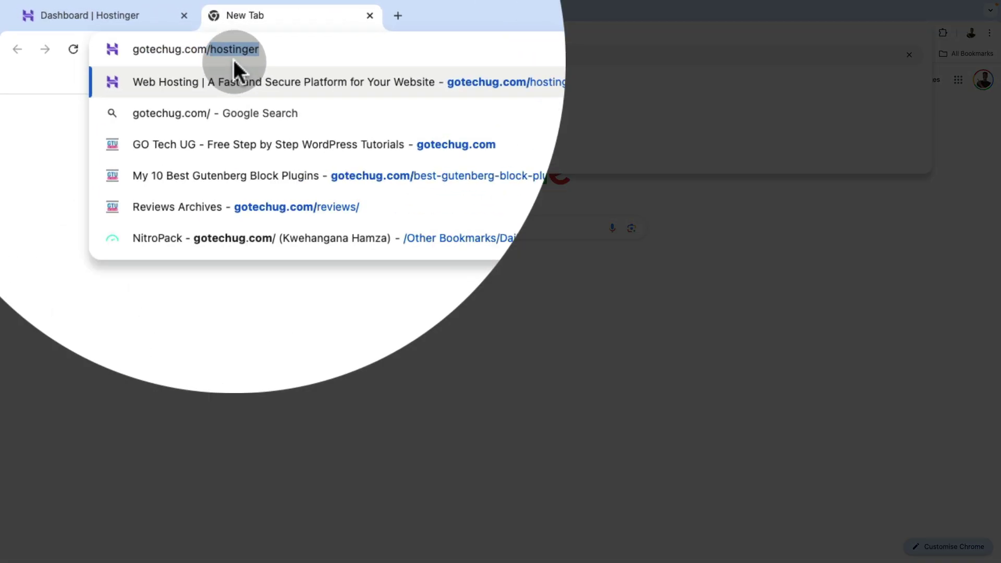
{"action": "type", "text": "zipwp"}
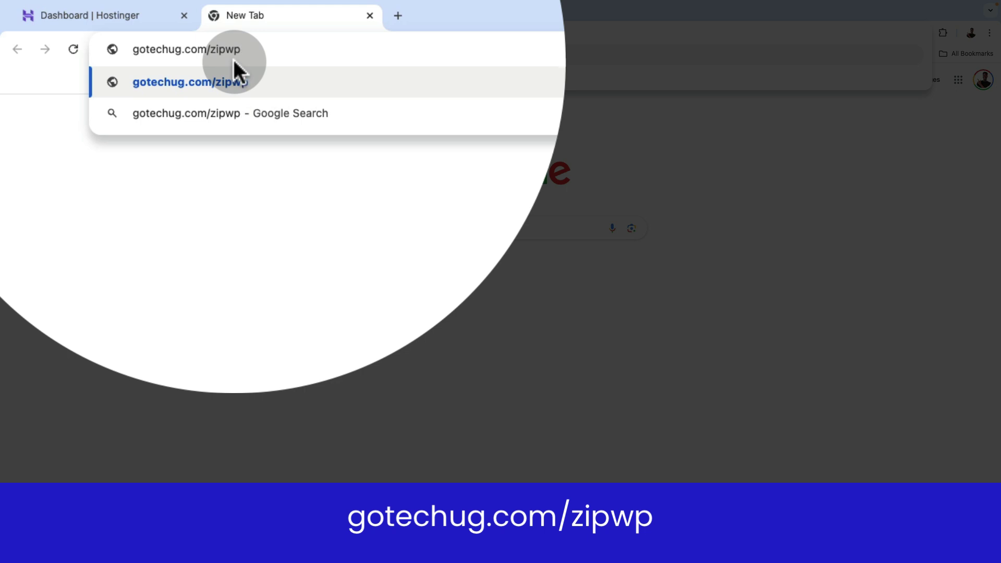
{"action": "key", "text": "Return"}
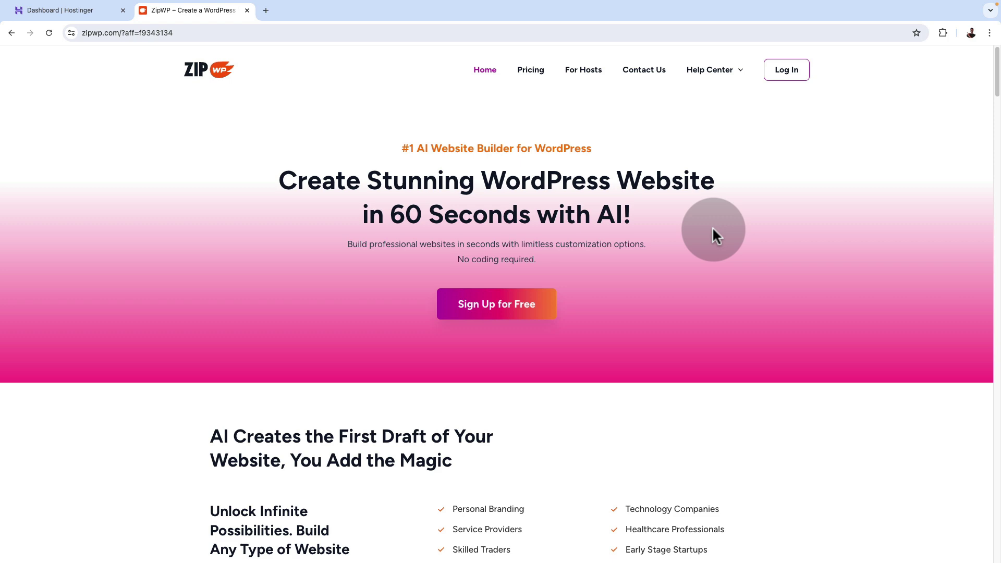
Browse the ZipWP homepage, then review the Free, Pay Per Use, Pro and Business pricing plans.
{"action": "scroll", "coordinate": [713, 227], "scroll_direction": "down", "scroll_amount": 6}
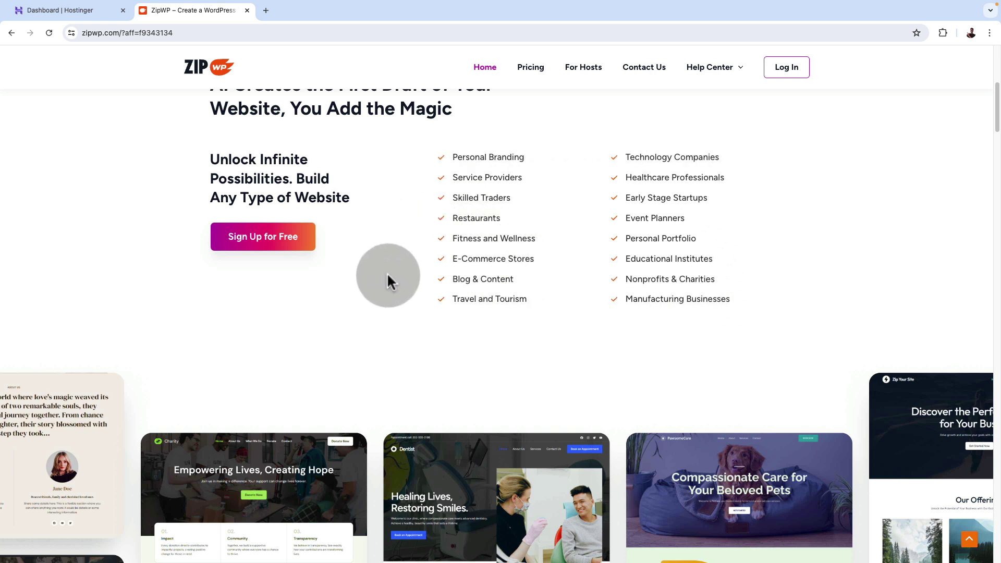
{"action": "scroll", "coordinate": [740, 245], "scroll_direction": "up", "scroll_amount": 7}
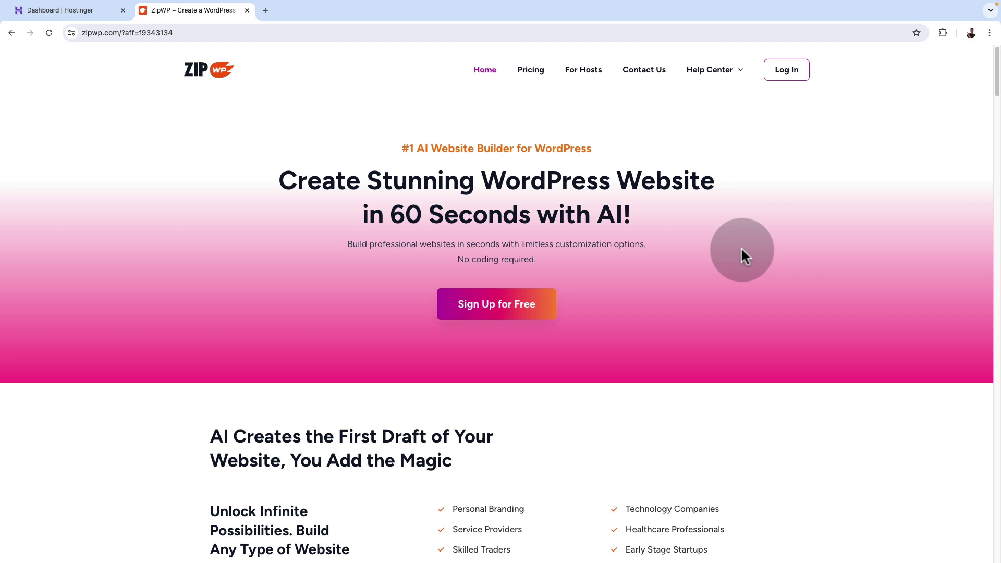
{"action": "scroll", "coordinate": [742, 247], "scroll_direction": "down", "scroll_amount": 1}
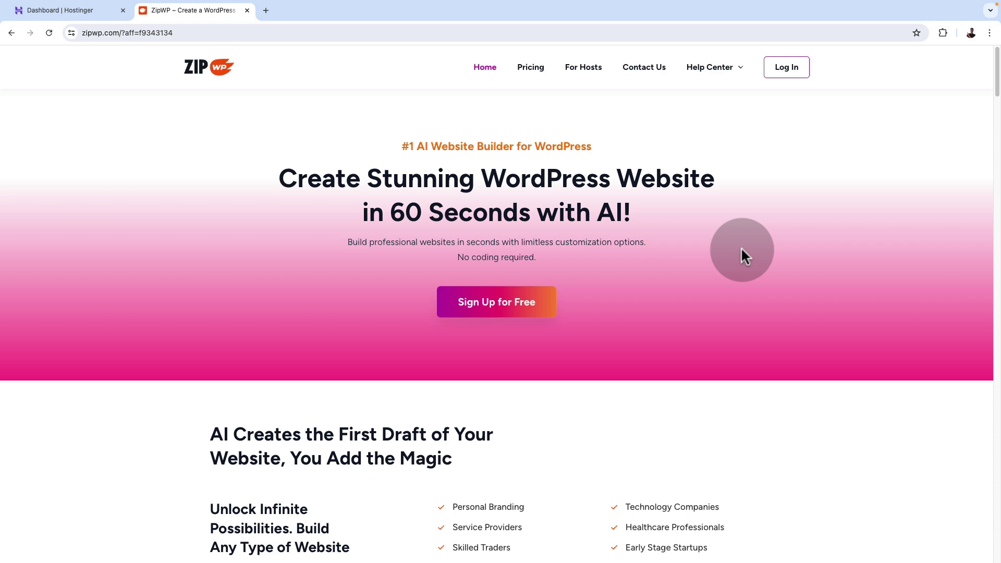
{"action": "scroll", "coordinate": [741, 248], "scroll_direction": "down", "scroll_amount": 5}
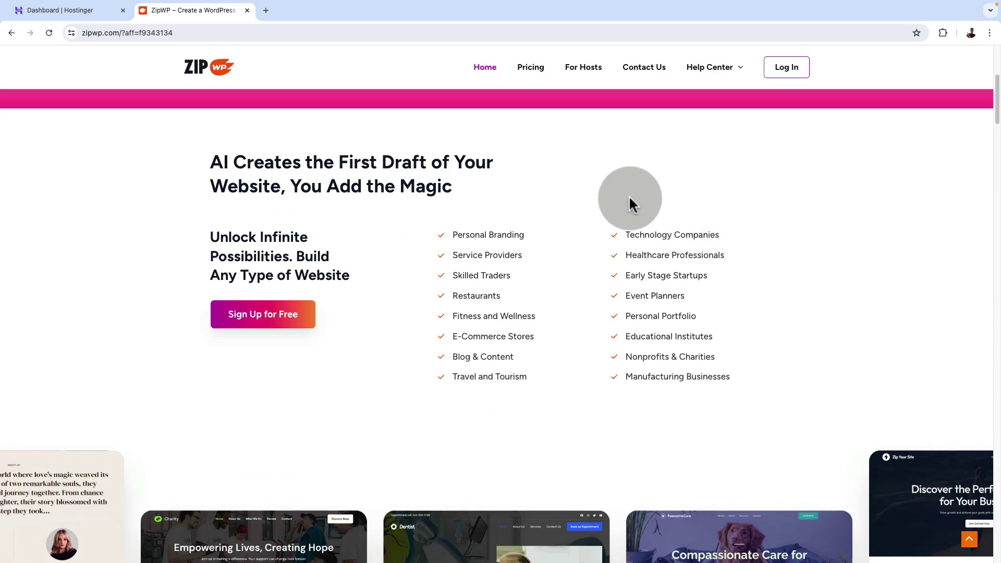
{"action": "left_click", "coordinate": [523, 78]}
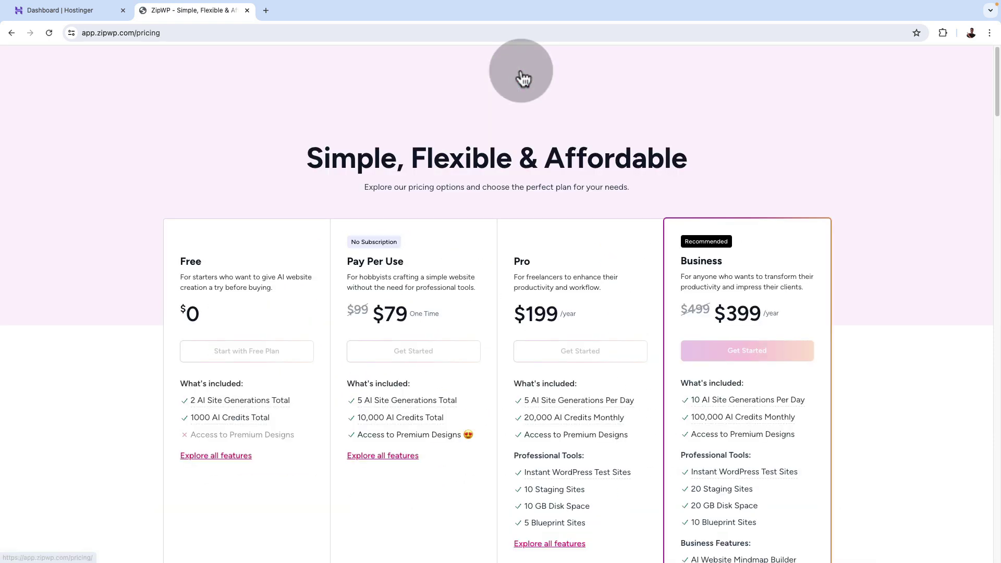
{"action": "scroll", "coordinate": [849, 265], "scroll_direction": "down", "scroll_amount": 2}
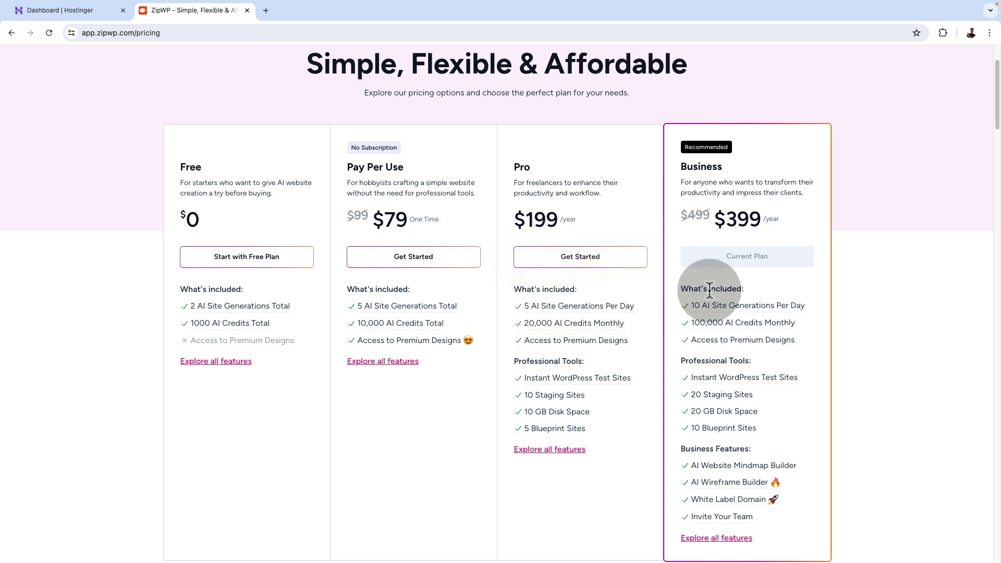
{"action": "scroll", "coordinate": [799, 282], "scroll_direction": "up", "scroll_amount": 2}
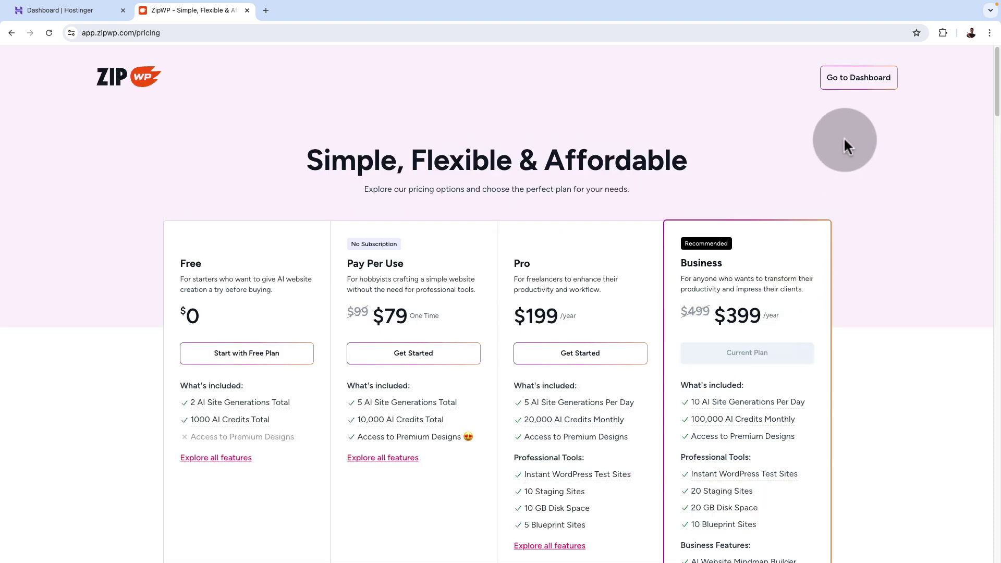
From the dashboard's Staging Sites, create a new Complete Website.
{"action": "left_click", "coordinate": [845, 79]}
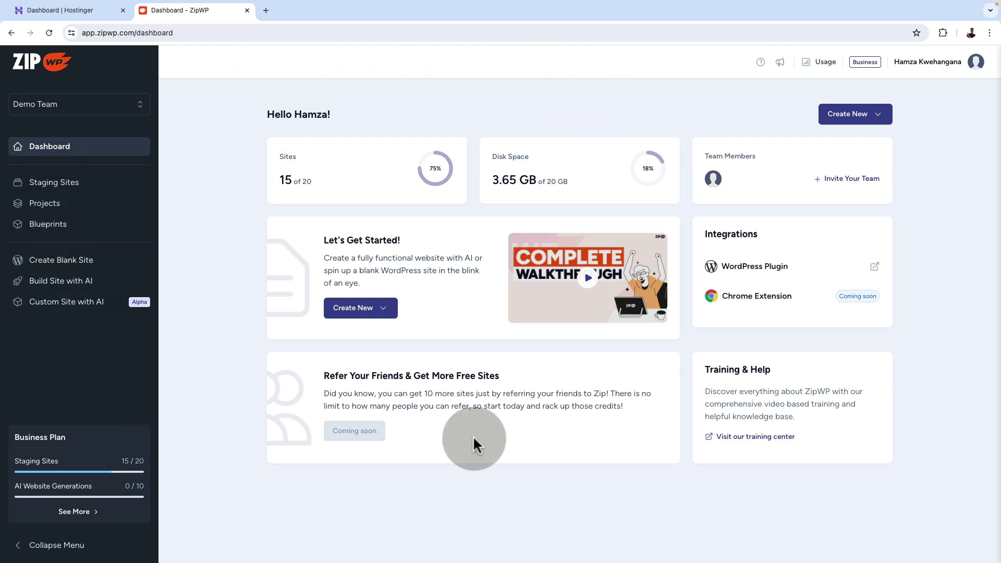
{"action": "left_click", "coordinate": [59, 186]}
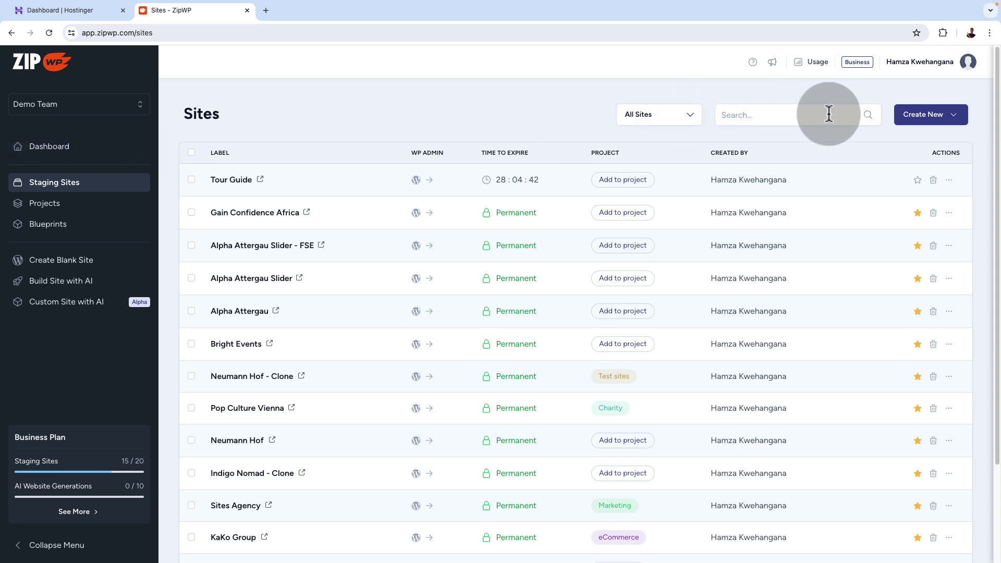
{"action": "left_click", "coordinate": [924, 120]}
{"action": "left_click", "coordinate": [895, 175]}
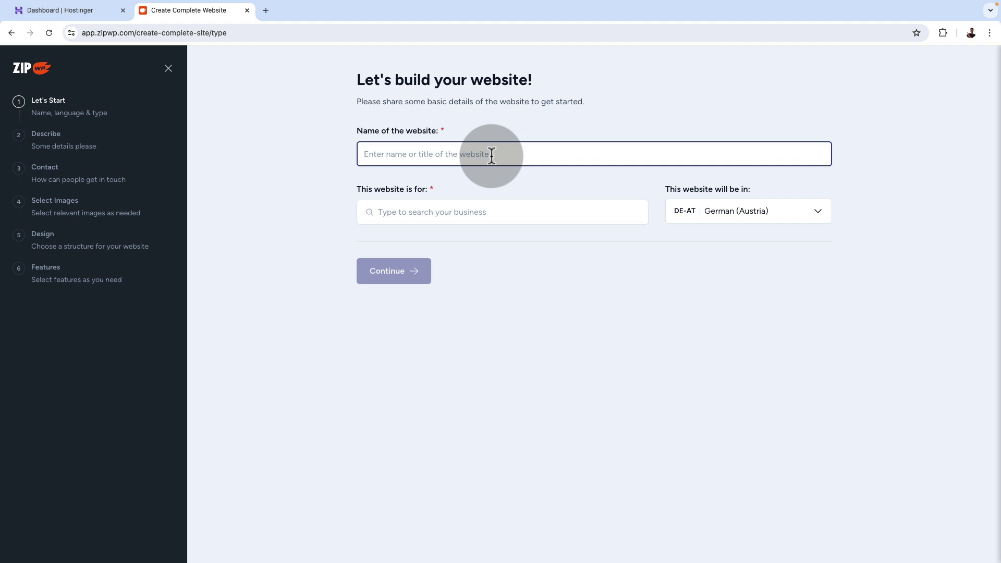
Enter the guide's name as site name, choose Local business and English (Australia), and continue.
{"action": "left_click", "coordinate": [471, 210]}
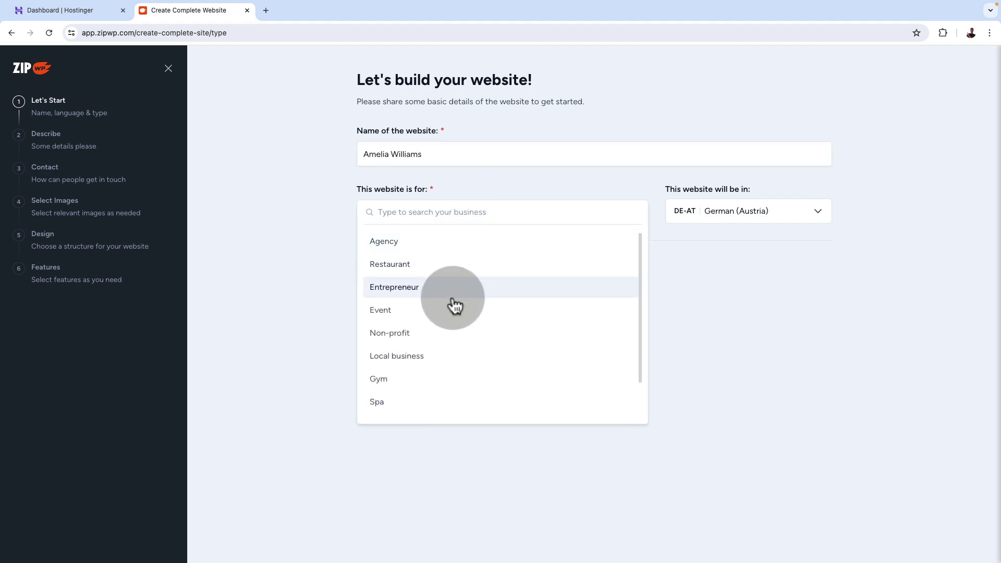
{"action": "left_click", "coordinate": [443, 357]}
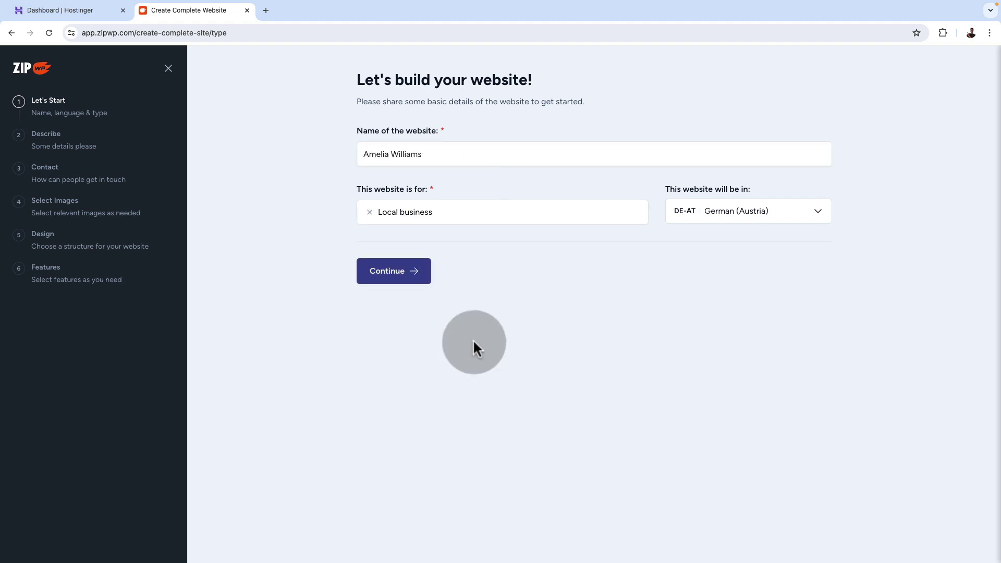
{"action": "left_click", "coordinate": [771, 211]}
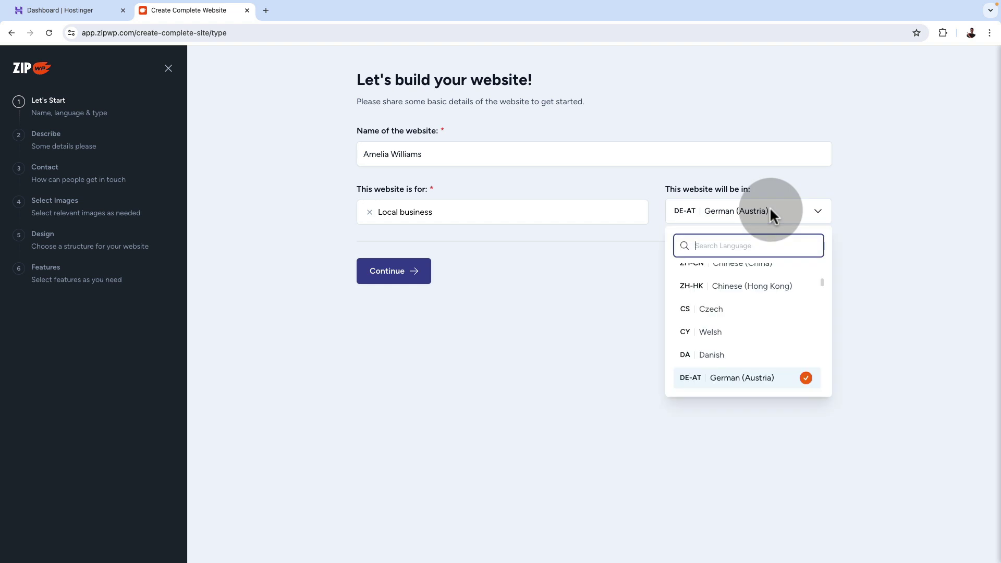
{"action": "scroll", "coordinate": [737, 312], "scroll_direction": "up", "scroll_amount": 3}
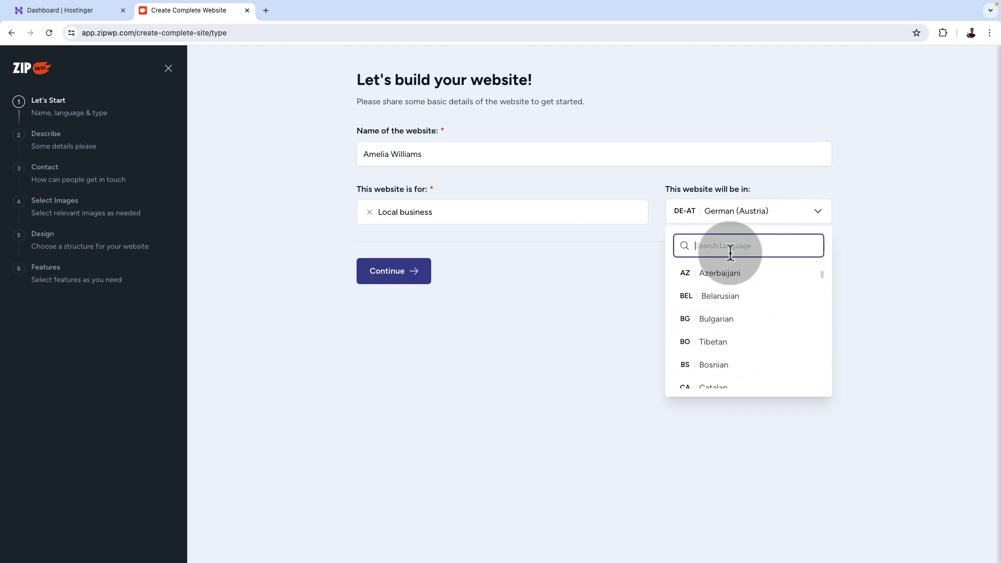
{"action": "type", "text": "e"}
{"action": "left_click", "coordinate": [729, 309]}
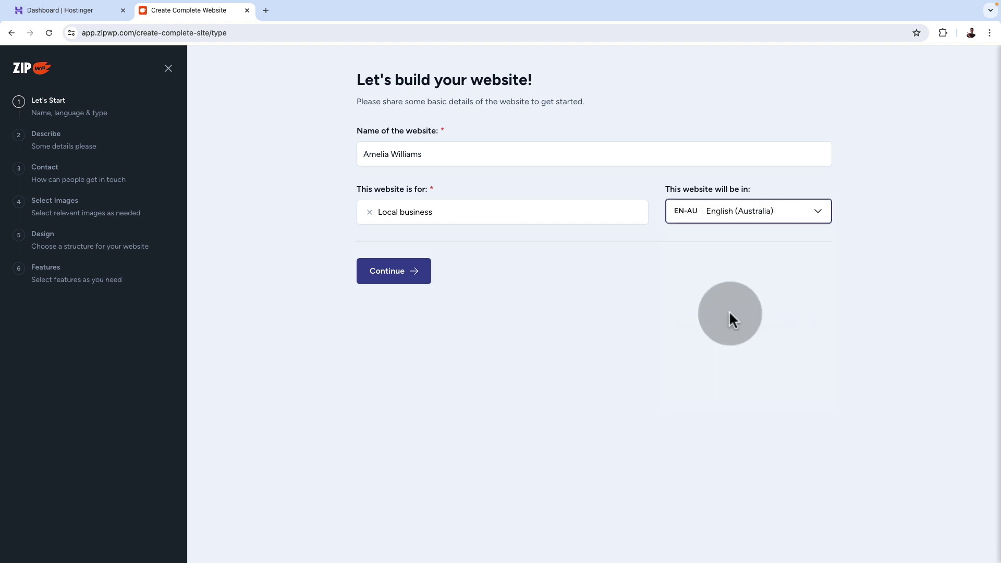
{"action": "left_click", "coordinate": [390, 274]}
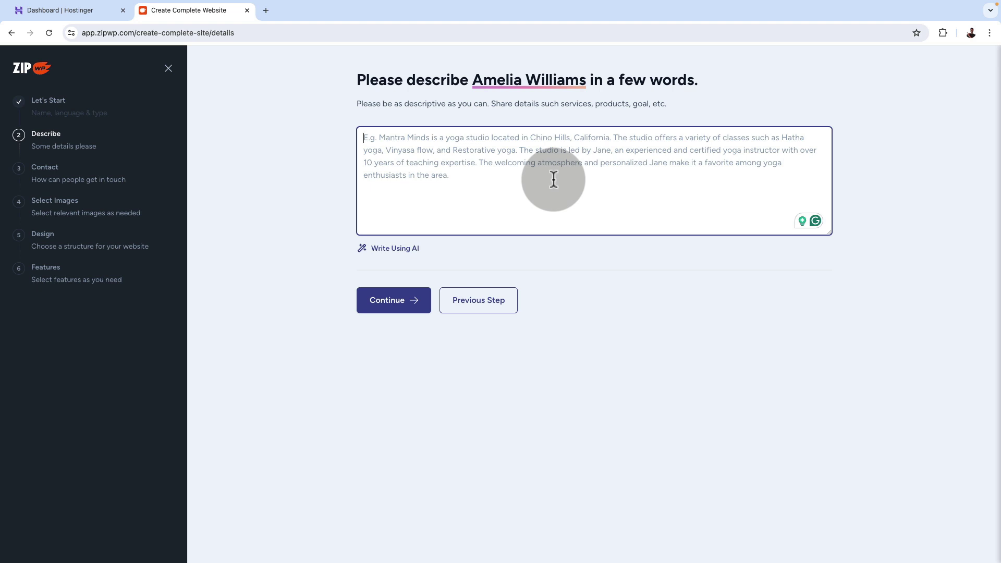
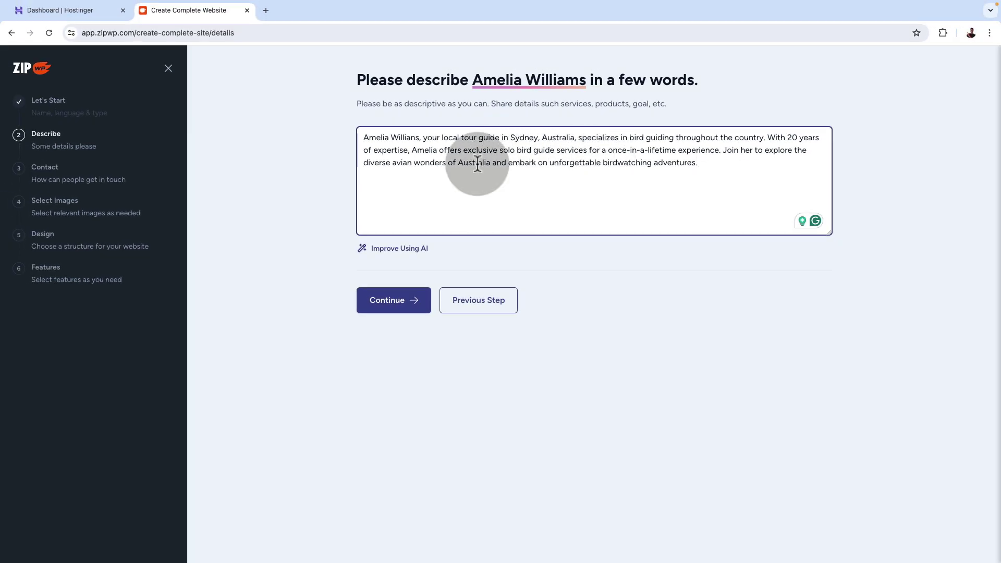
Paste the Sydney birdwatching guide description, try the AI rewrite, revert to version 1, and continue.
{"action": "left_click", "coordinate": [378, 255]}
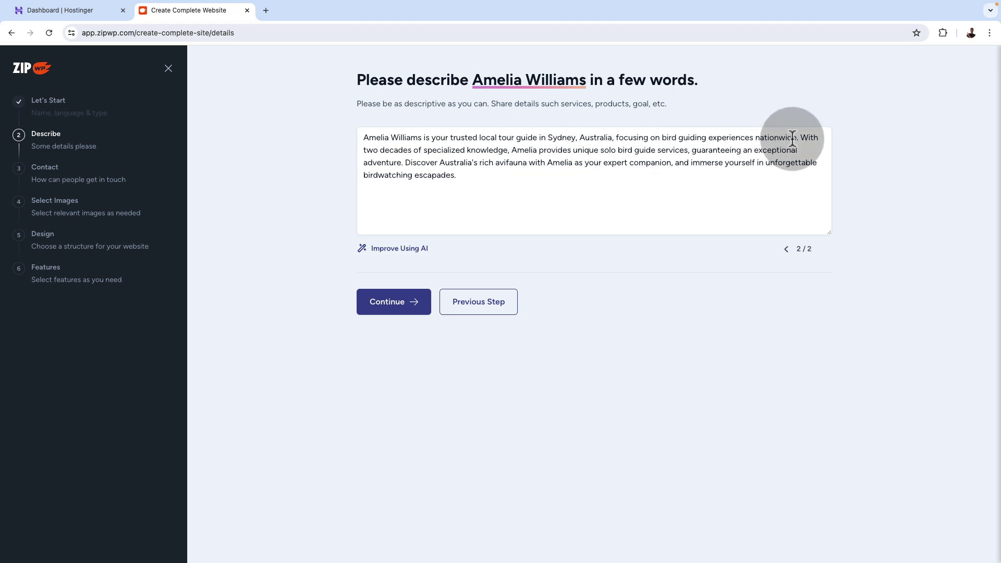
{"action": "left_click_drag", "start_coordinate": [462, 175], "coordinate": [350, 133]}
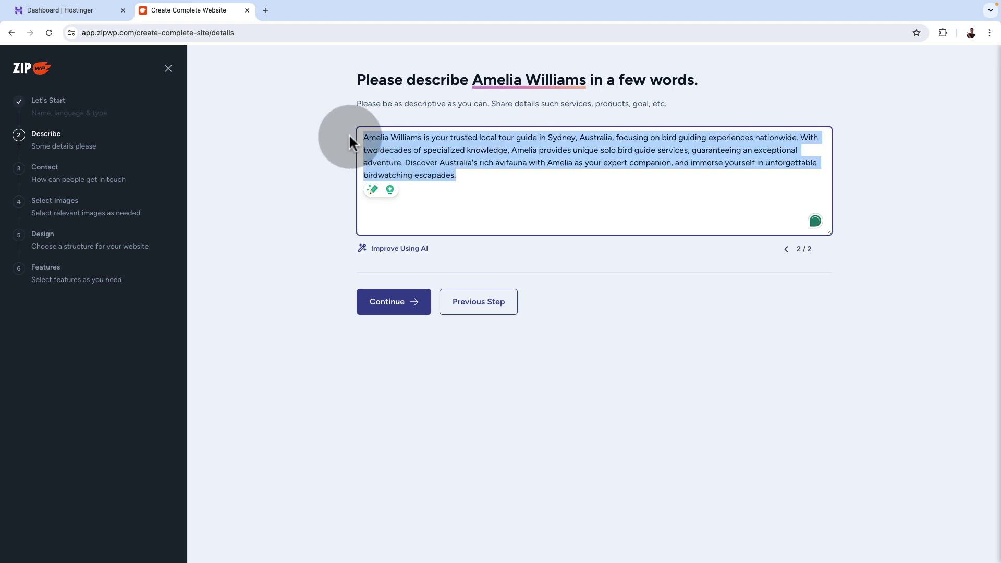
{"action": "left_click", "coordinate": [787, 249]}
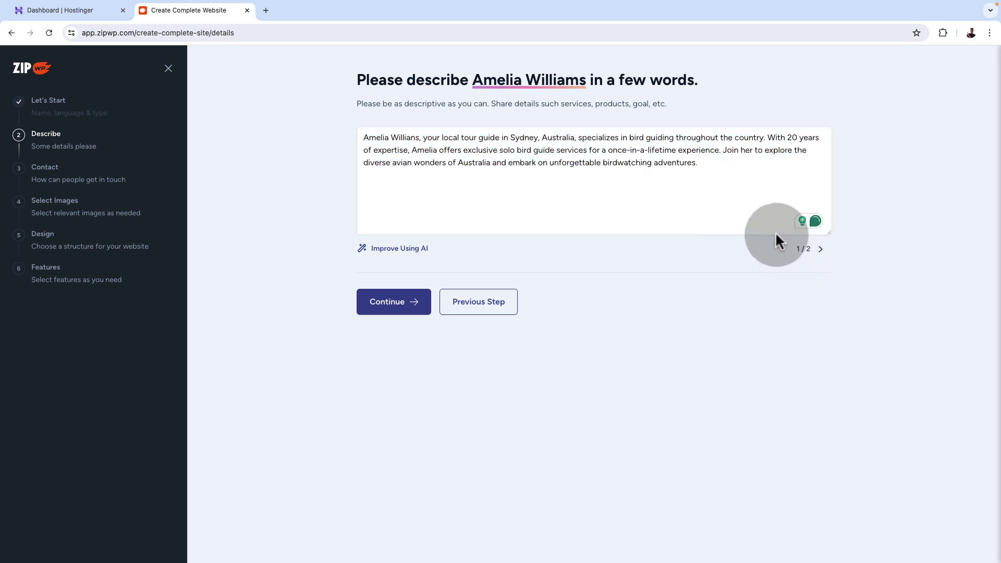
{"action": "left_click", "coordinate": [392, 313]}
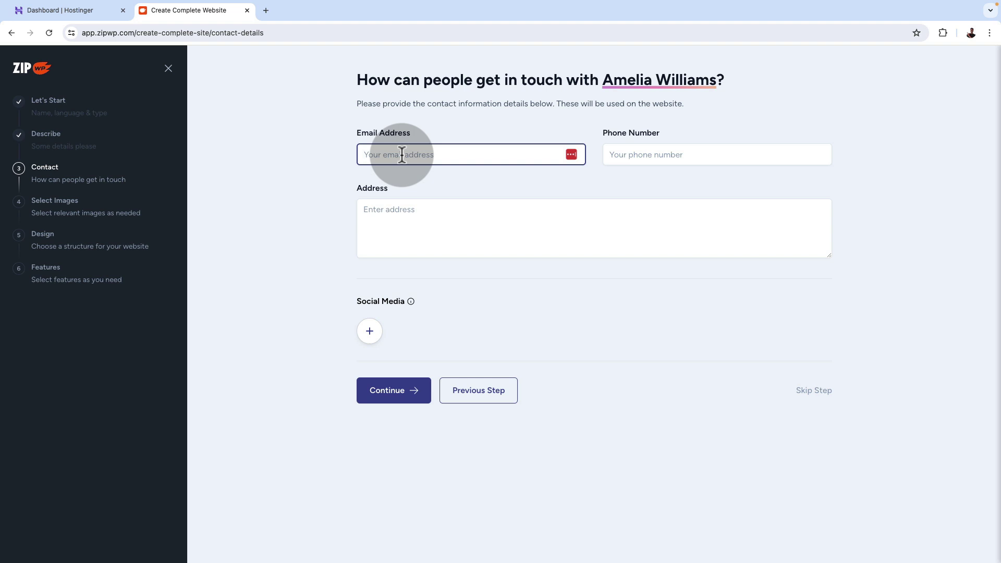
Enter the contact e-mail and phone number, skip address and social links, and continue to images.
{"action": "left_click", "coordinate": [681, 154]}
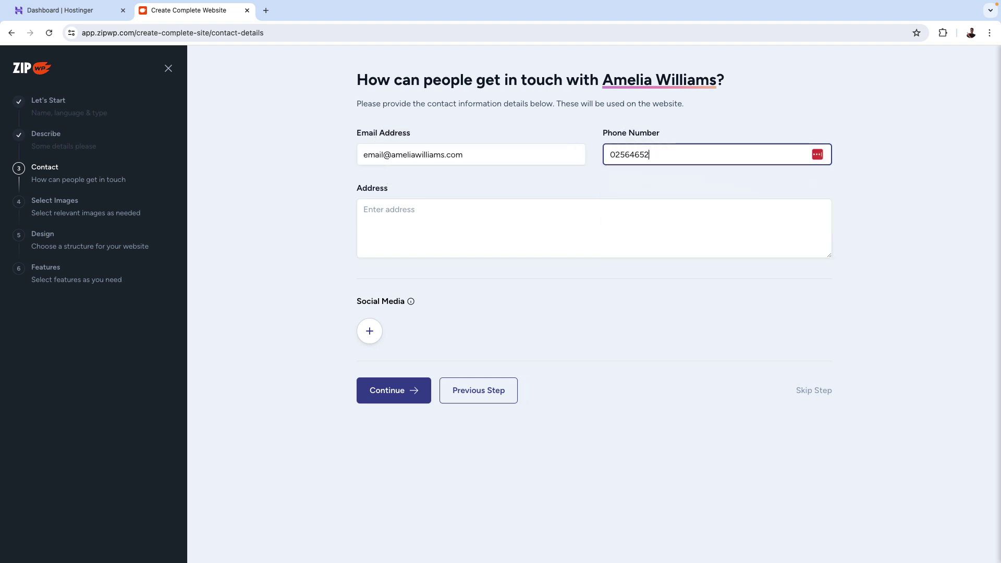
{"action": "left_click", "coordinate": [454, 209]}
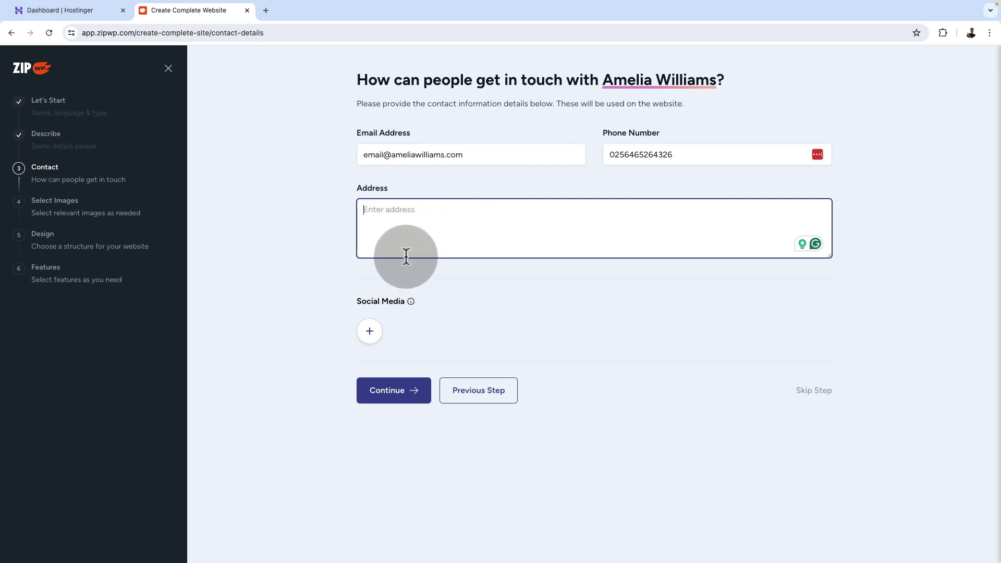
{"action": "left_click", "coordinate": [369, 331]}
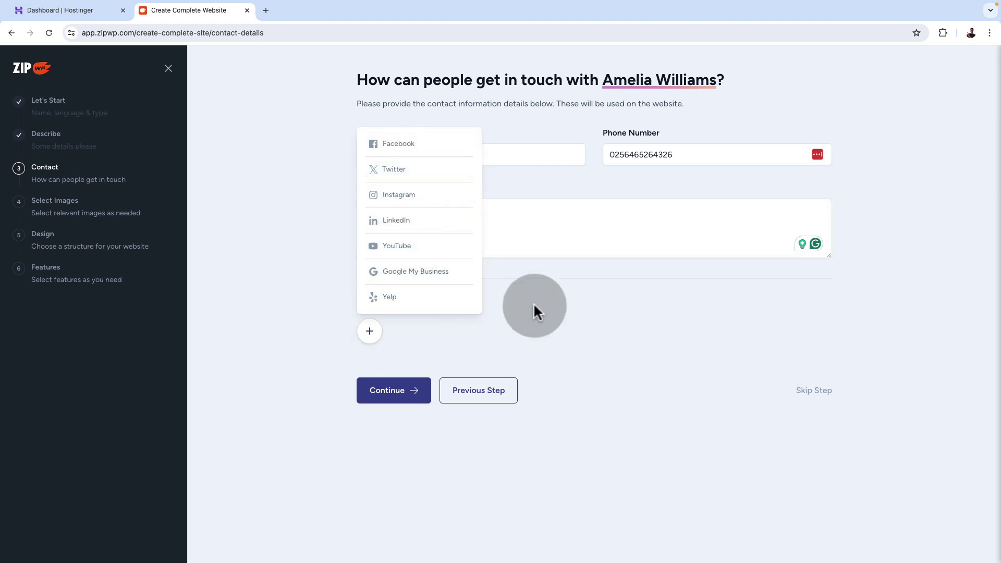
{"action": "left_click", "coordinate": [564, 313]}
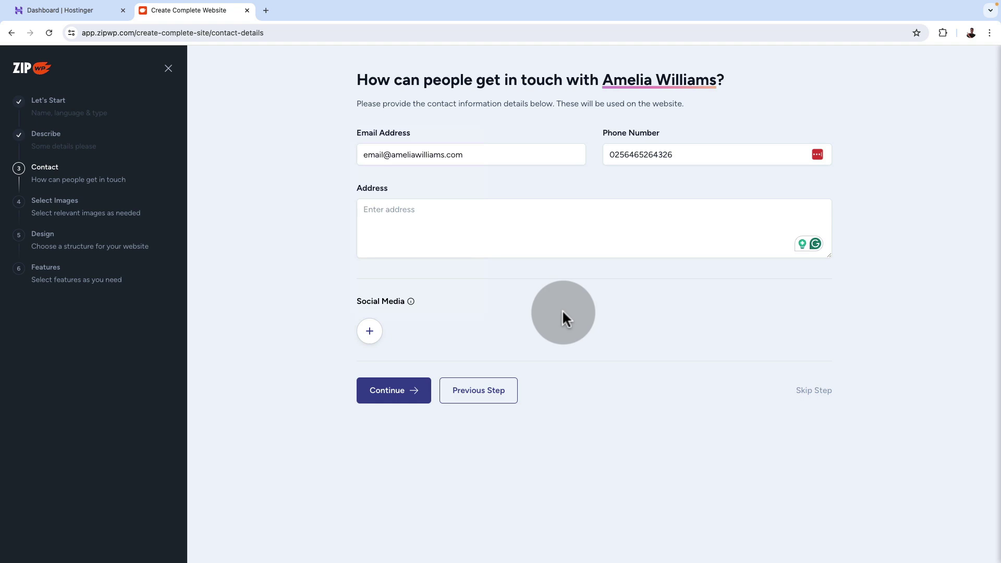
{"action": "left_click", "coordinate": [387, 391]}
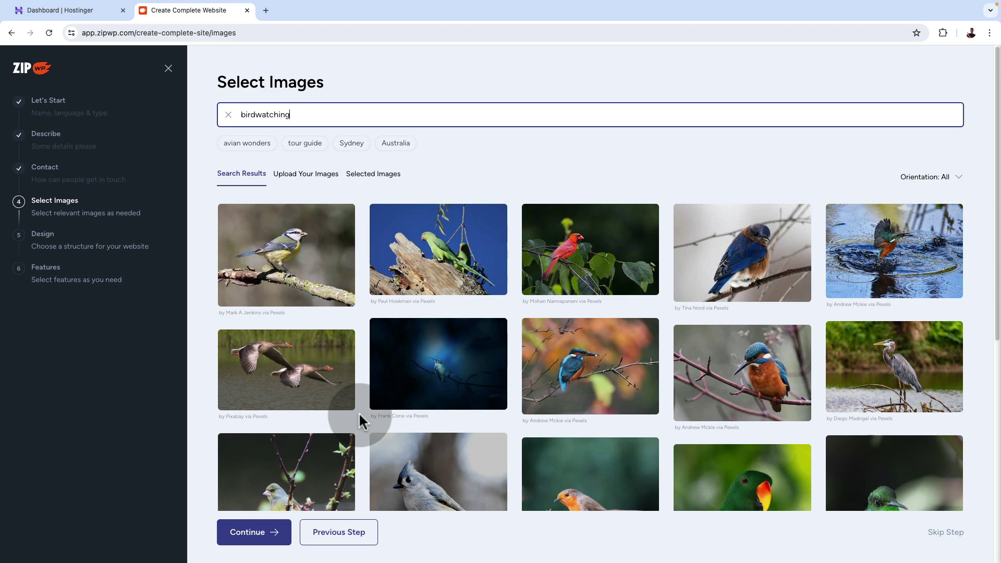
Select the birdwatching photos: blue tit, green parrots, red cardinal, kingfishers, bluebird and heron.
{"action": "scroll", "coordinate": [360, 420], "scroll_direction": "down", "scroll_amount": 3}
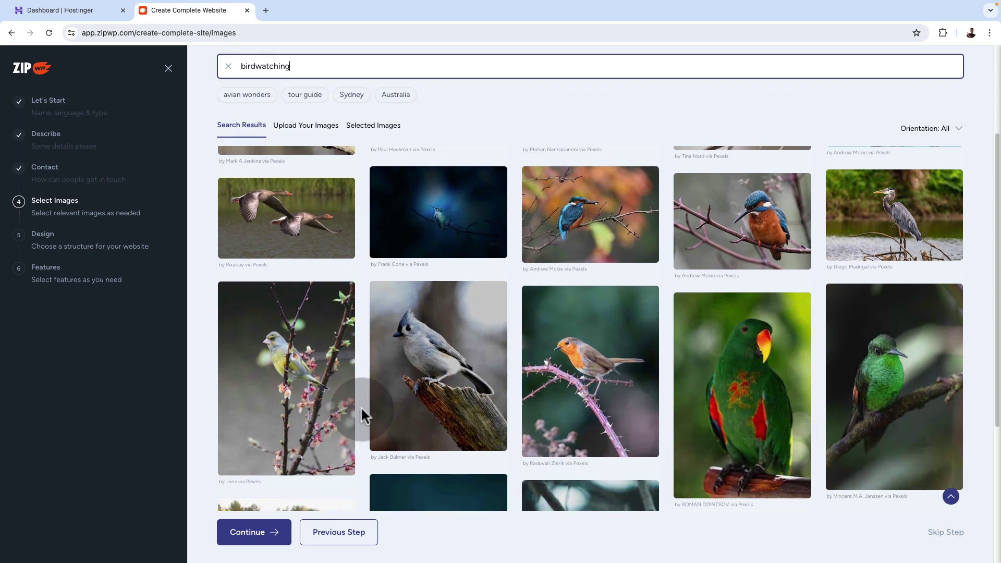
{"action": "scroll", "coordinate": [361, 406], "scroll_direction": "up", "scroll_amount": 1}
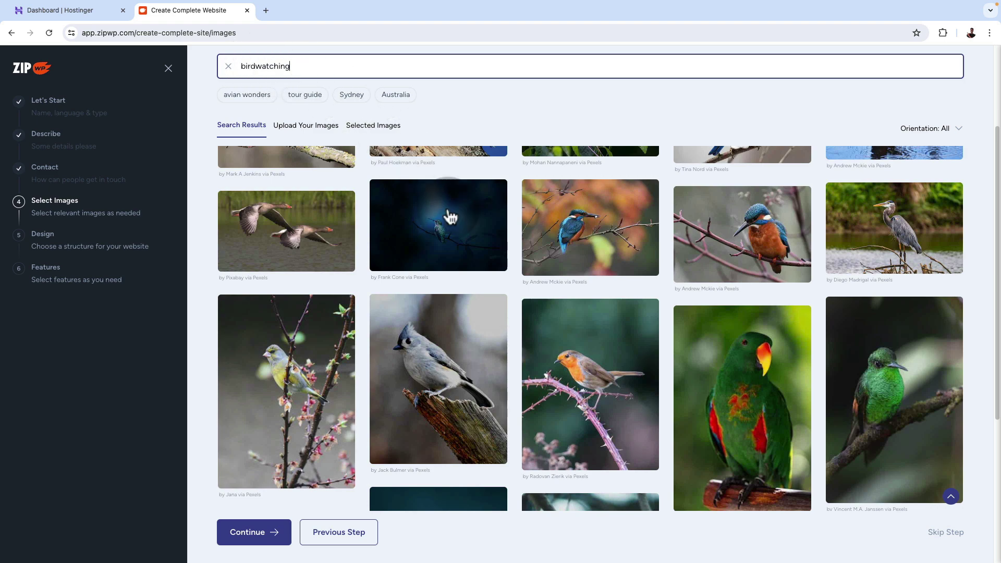
{"action": "scroll", "coordinate": [762, 384], "scroll_direction": "down", "scroll_amount": 4}
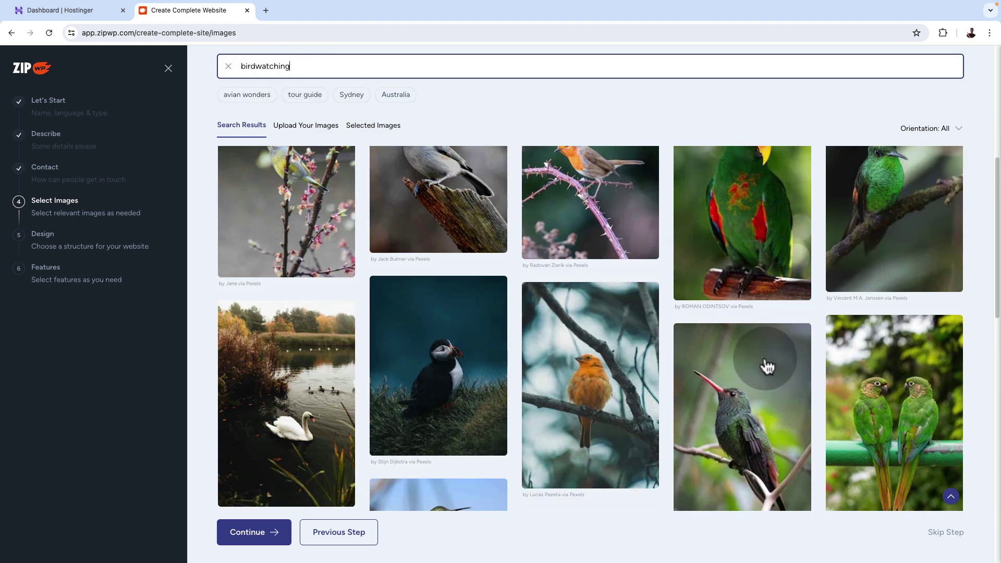
{"action": "scroll", "coordinate": [767, 367], "scroll_direction": "down", "scroll_amount": 5}
{"action": "scroll", "coordinate": [767, 366], "scroll_direction": "up", "scroll_amount": 10}
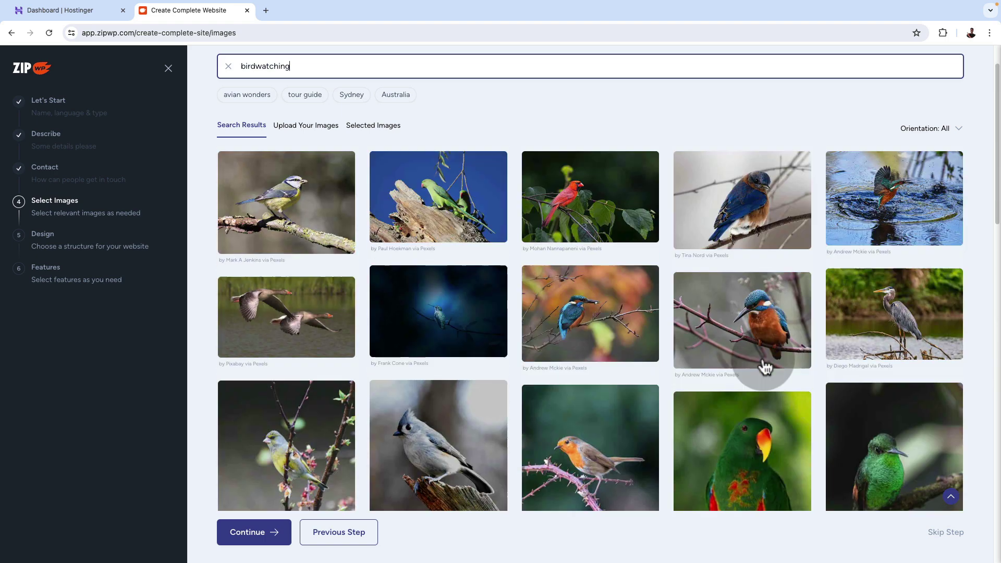
{"action": "left_click", "coordinate": [297, 292]}
{"action": "left_click", "coordinate": [418, 276]}
{"action": "left_click", "coordinate": [621, 259]}
{"action": "left_click", "coordinate": [553, 344]}
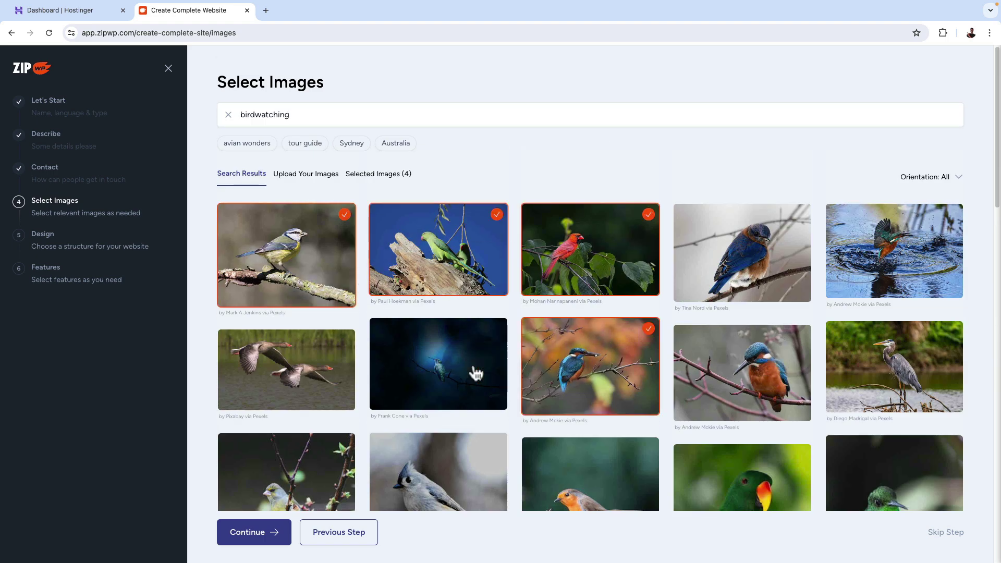
{"action": "left_click", "coordinate": [474, 373]}
{"action": "left_click", "coordinate": [798, 385]}
{"action": "left_click", "coordinate": [775, 283]}
{"action": "left_click", "coordinate": [908, 287]}
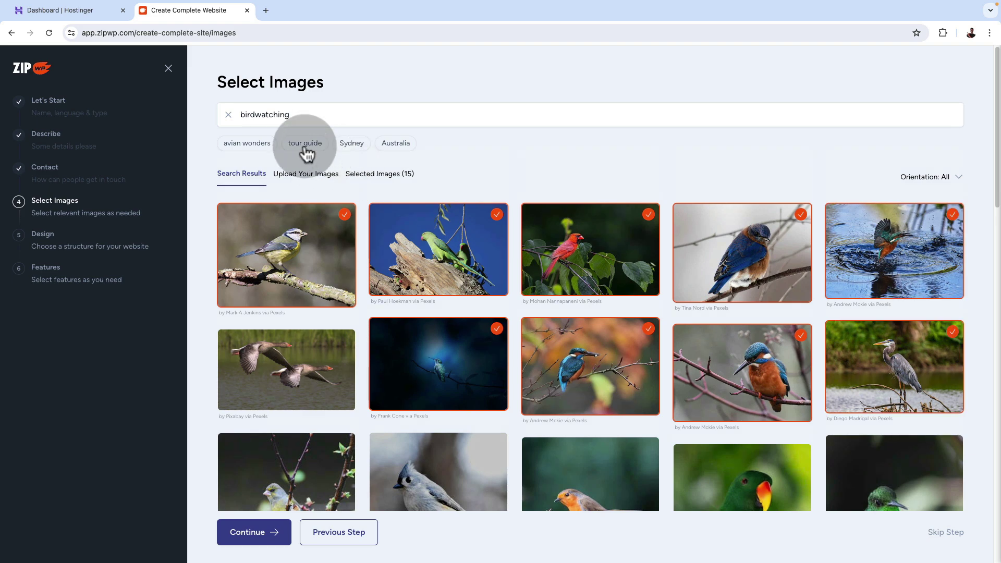
Switch the search to 'tour guide' and add the desert tour, young couple, backpackers and street tour photos.
{"action": "left_click", "coordinate": [305, 144]}
{"action": "scroll", "coordinate": [680, 385], "scroll_direction": "down", "scroll_amount": 5}
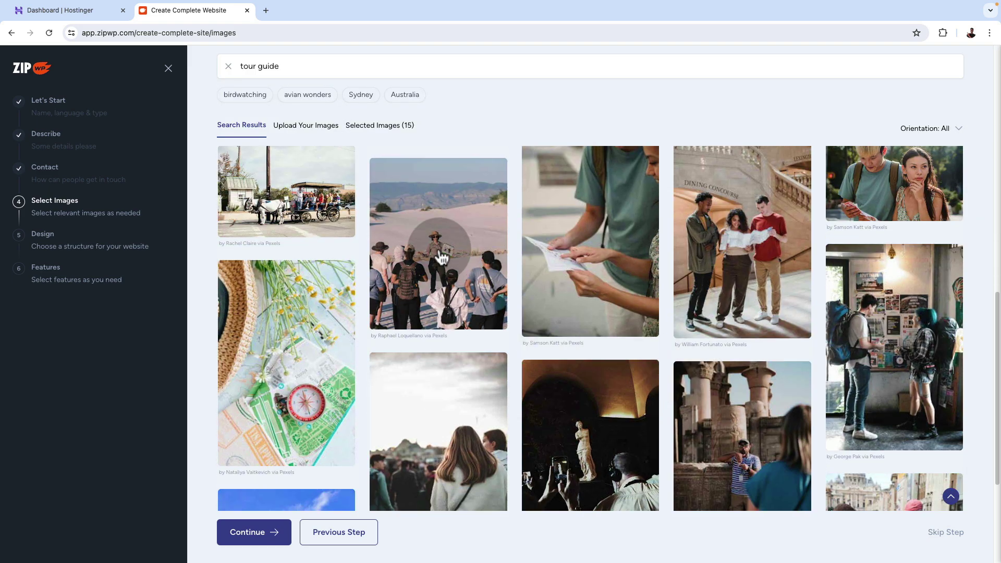
{"action": "left_click", "coordinate": [441, 257]}
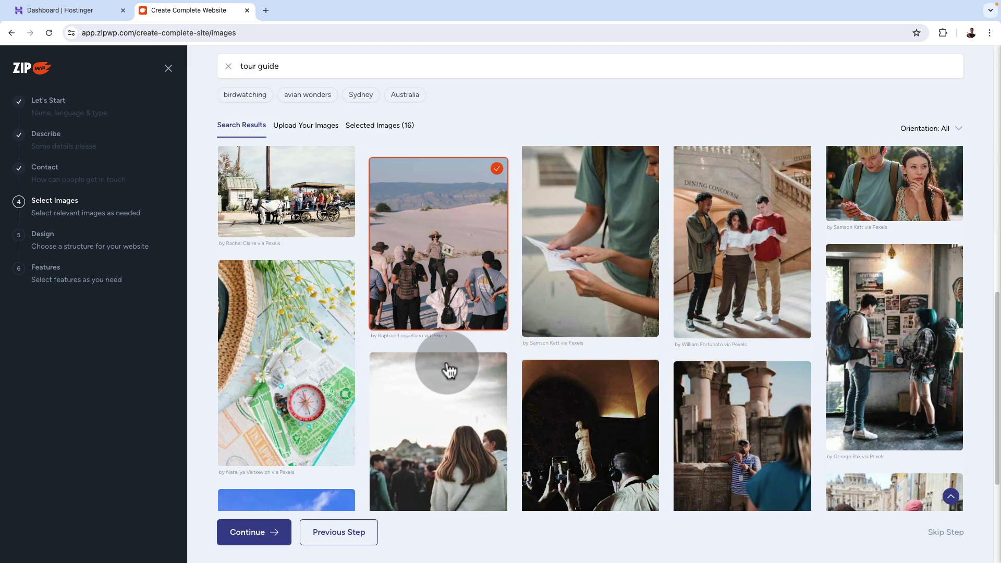
{"action": "left_click", "coordinate": [889, 198]}
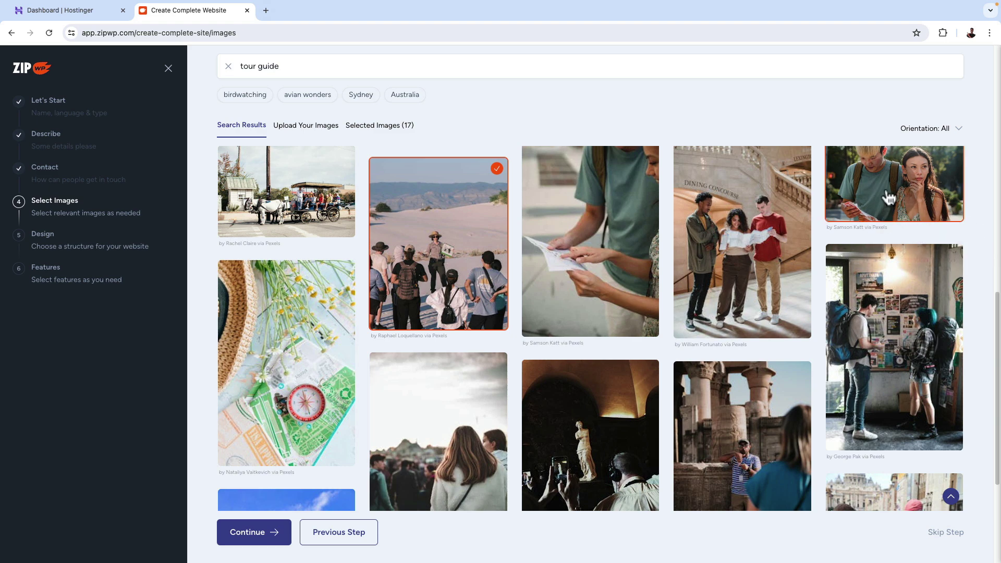
{"action": "left_click", "coordinate": [902, 397]}
{"action": "scroll", "coordinate": [719, 409], "scroll_direction": "down", "scroll_amount": 3}
{"action": "scroll", "coordinate": [719, 408], "scroll_direction": "down", "scroll_amount": 5}
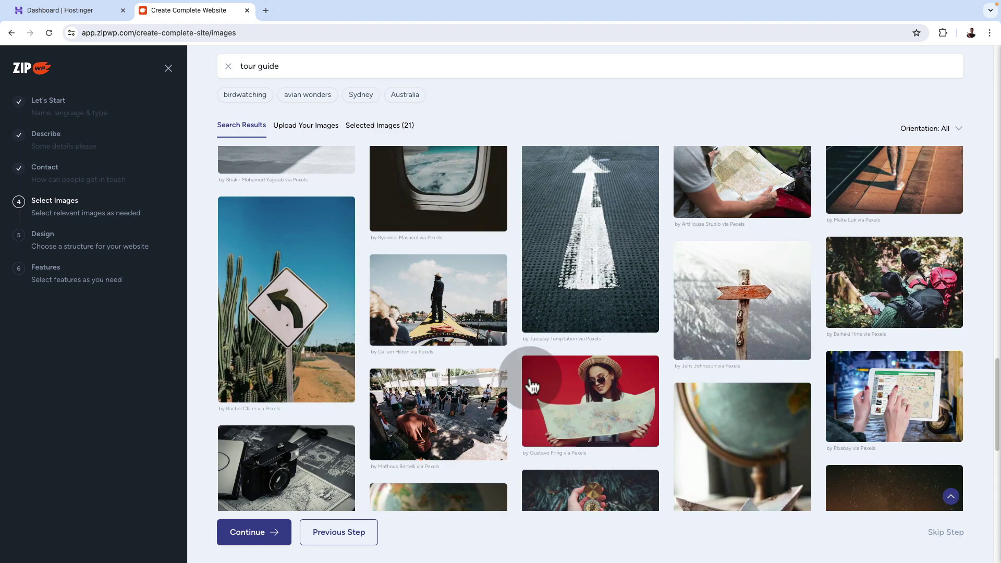
{"action": "left_click", "coordinate": [483, 417]}
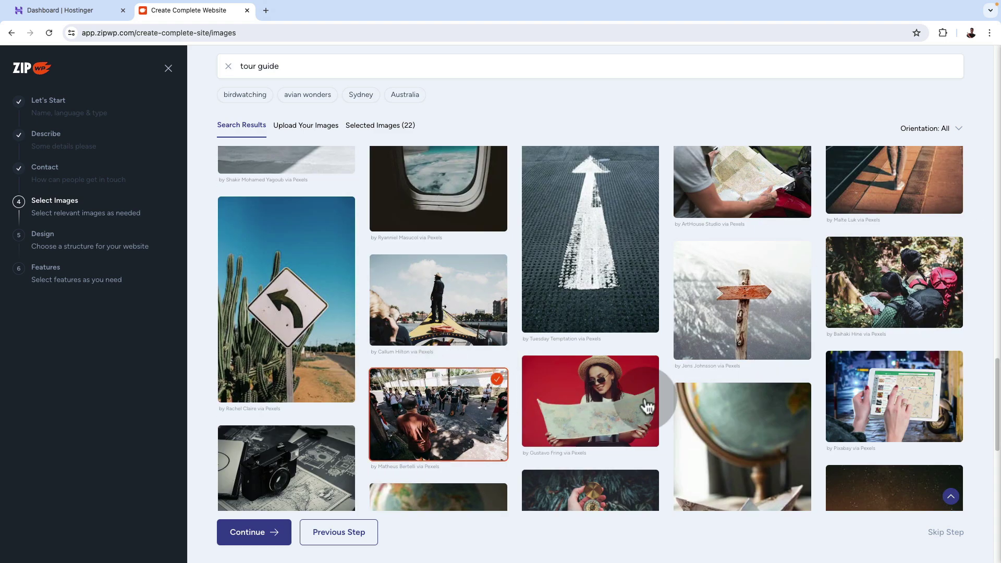
Submit the 22 selected images and continue.
{"action": "scroll", "coordinate": [648, 405], "scroll_direction": "up", "scroll_amount": 15}
{"action": "scroll", "coordinate": [646, 399], "scroll_direction": "up", "scroll_amount": 4}
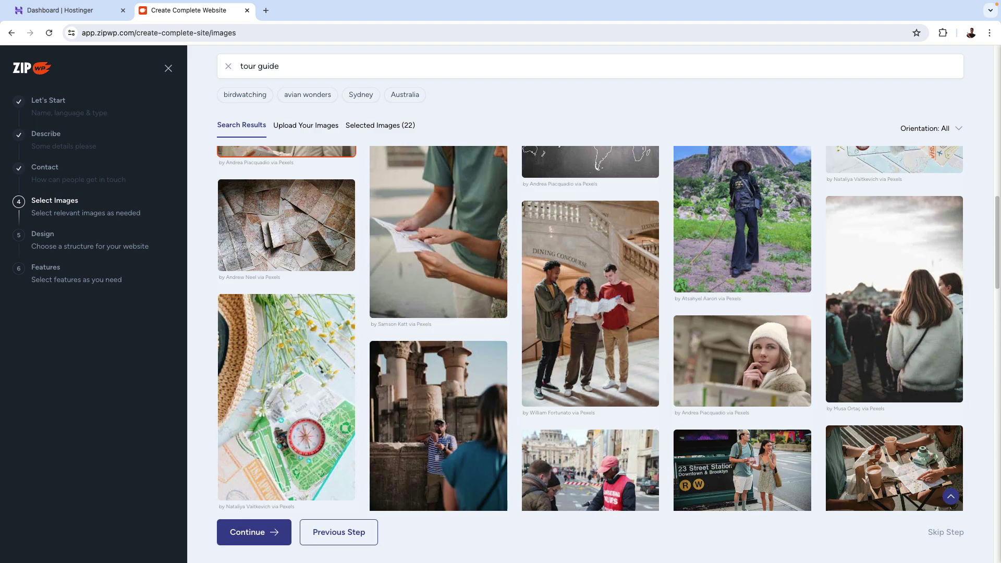
{"action": "scroll", "coordinate": [646, 402], "scroll_direction": "up", "scroll_amount": 5}
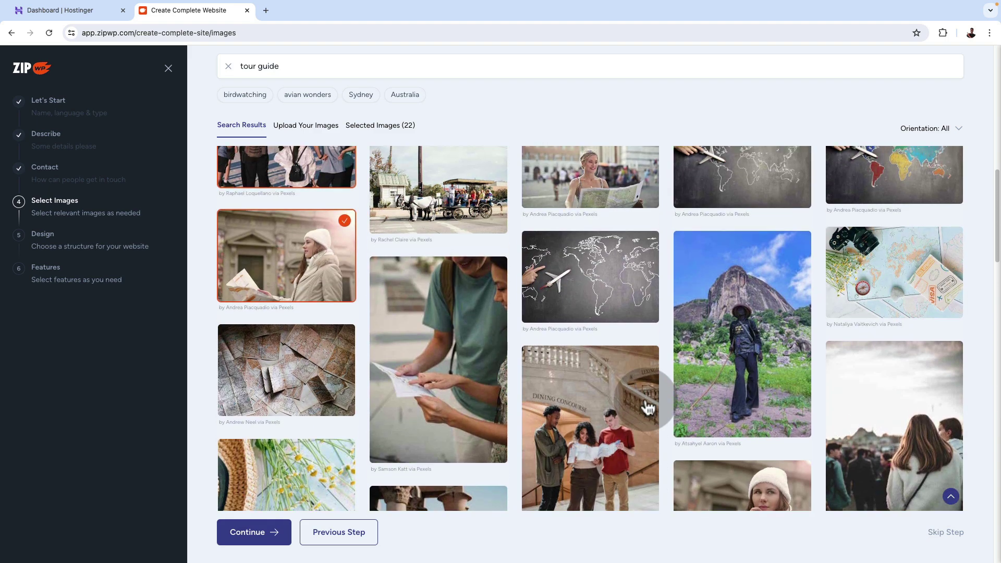
{"action": "scroll", "coordinate": [643, 405], "scroll_direction": "up", "scroll_amount": 2}
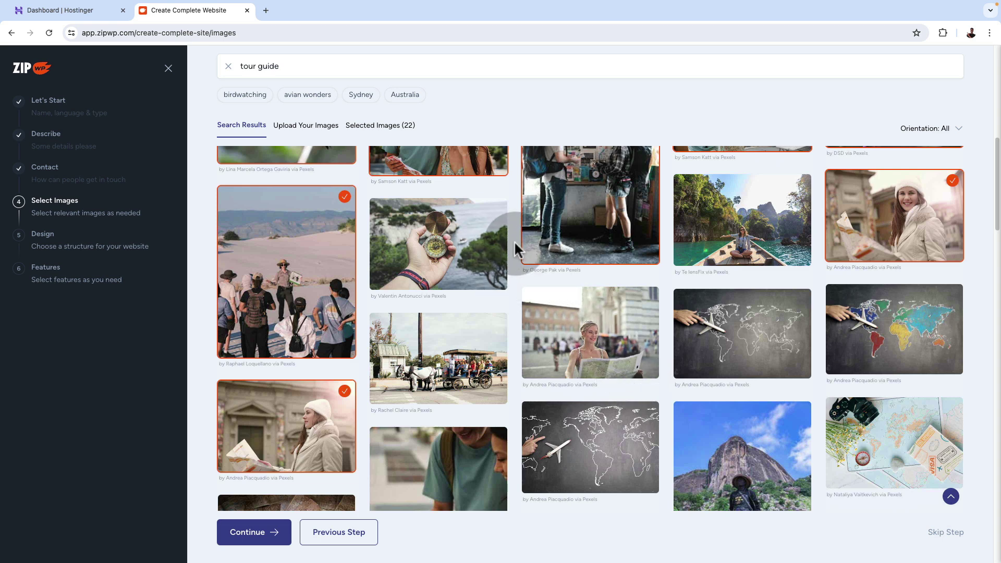
{"action": "scroll", "coordinate": [517, 249], "scroll_direction": "up", "scroll_amount": 2}
{"action": "scroll", "coordinate": [514, 243], "scroll_direction": "up", "scroll_amount": 3}
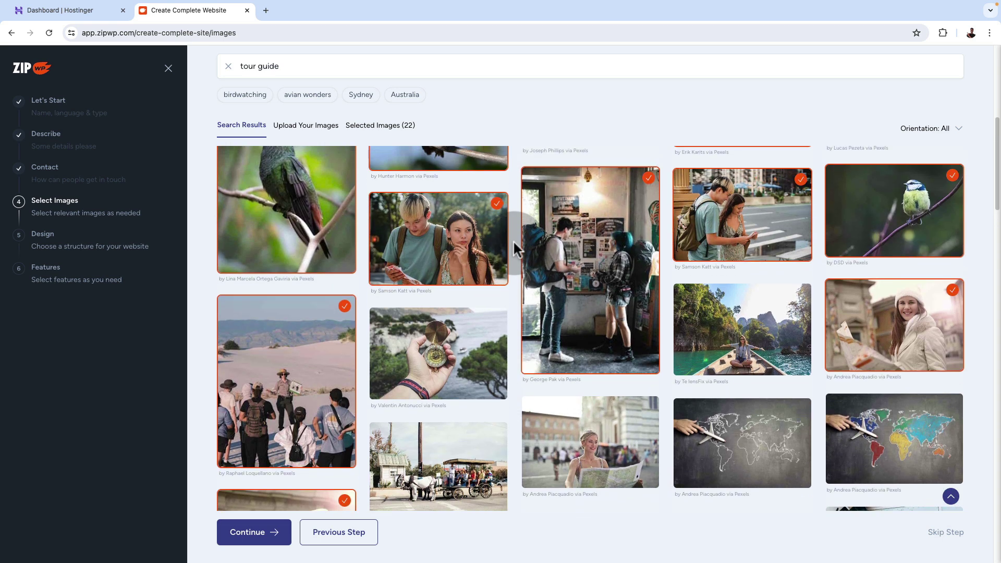
{"action": "scroll", "coordinate": [514, 249], "scroll_direction": "up", "scroll_amount": 1}
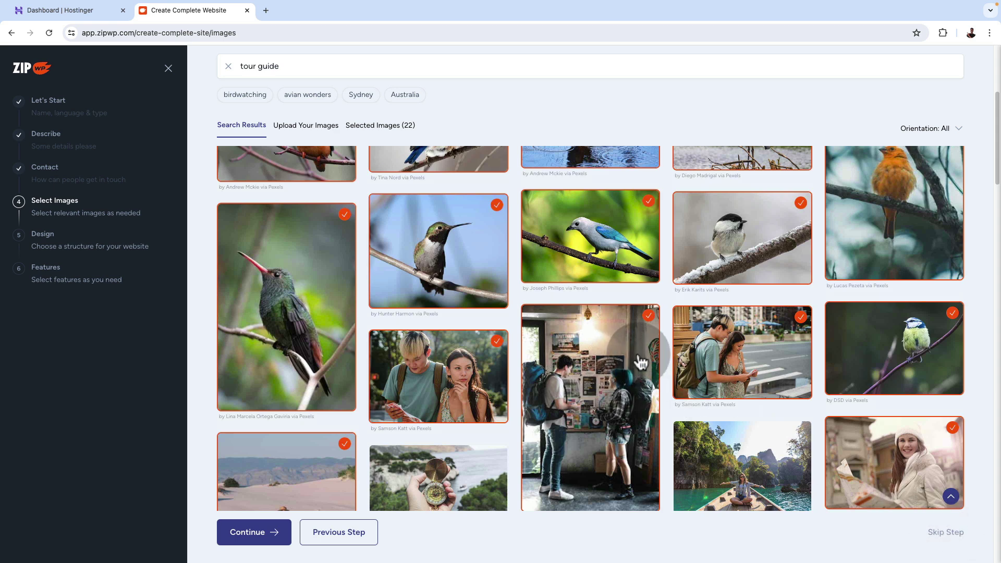
{"action": "scroll", "coordinate": [660, 360], "scroll_direction": "up", "scroll_amount": 5}
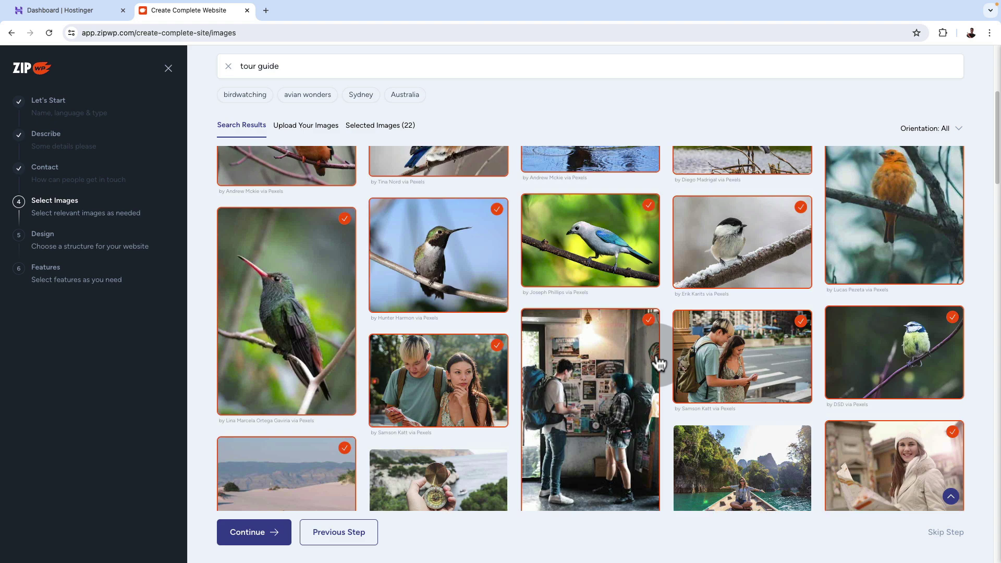
{"action": "left_click", "coordinate": [249, 540]}
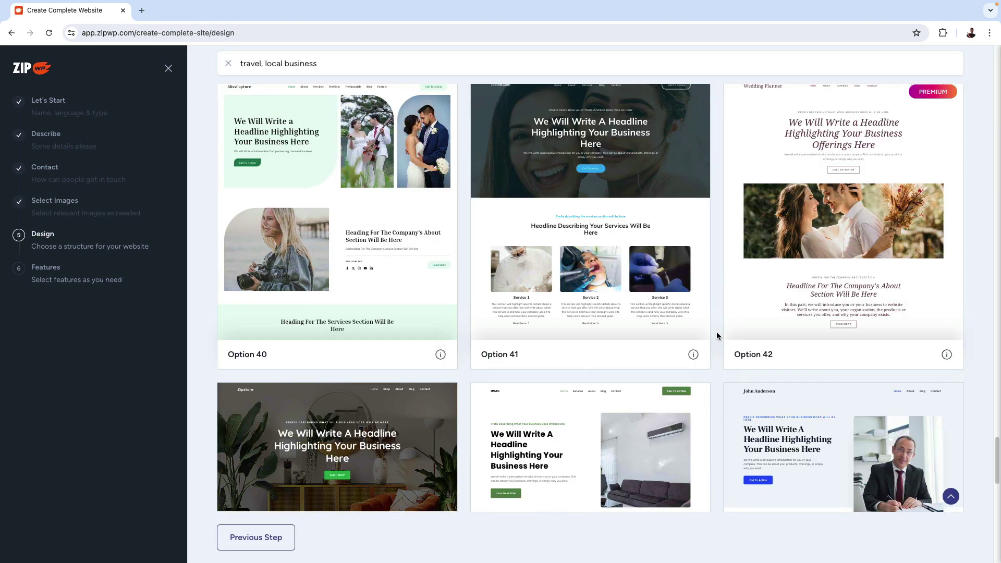
Browse the travel and local business templates and open the Option 8 design's preview.
{"action": "scroll", "coordinate": [717, 336], "scroll_direction": "down", "scroll_amount": 5}
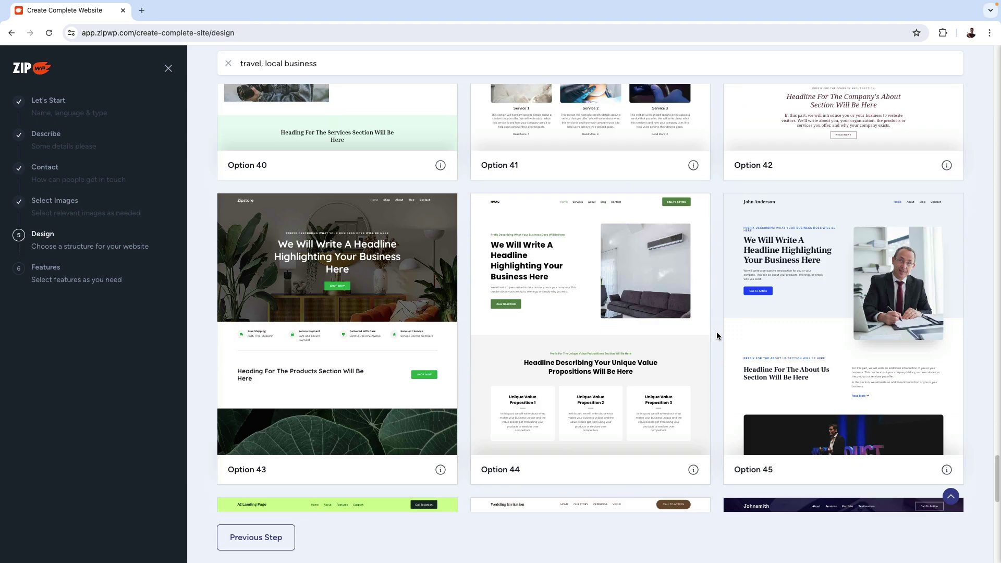
{"action": "scroll", "coordinate": [717, 333], "scroll_direction": "down", "scroll_amount": 10}
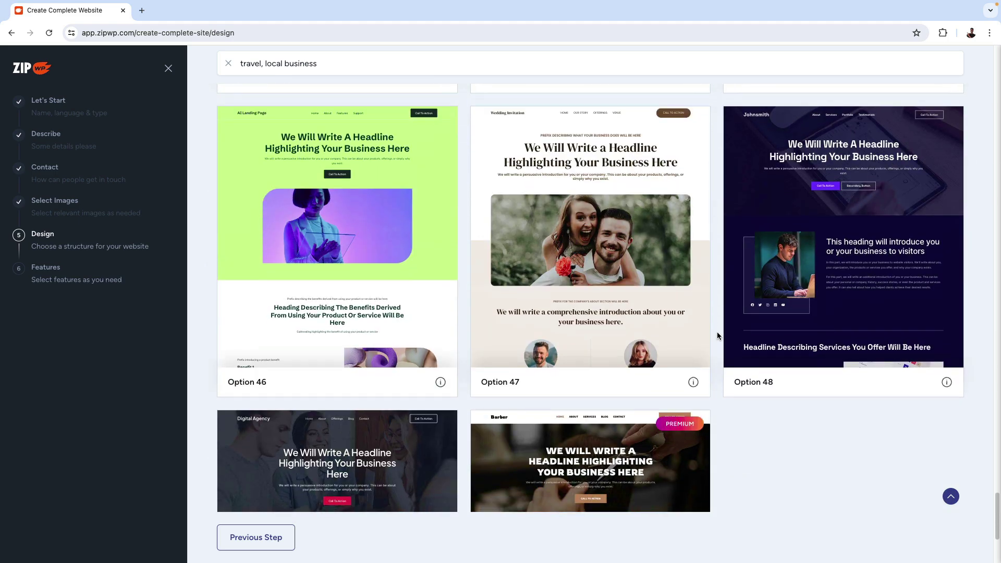
{"action": "scroll", "coordinate": [718, 336], "scroll_direction": "down", "scroll_amount": 5}
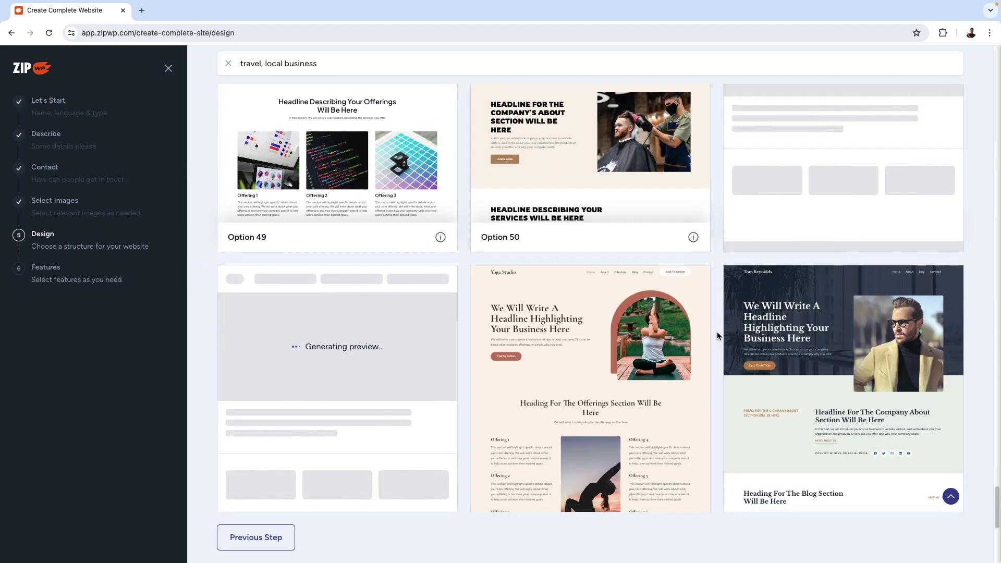
{"action": "scroll", "coordinate": [718, 336], "scroll_direction": "down", "scroll_amount": 5}
{"action": "scroll", "coordinate": [718, 336], "scroll_direction": "up", "scroll_amount": 15}
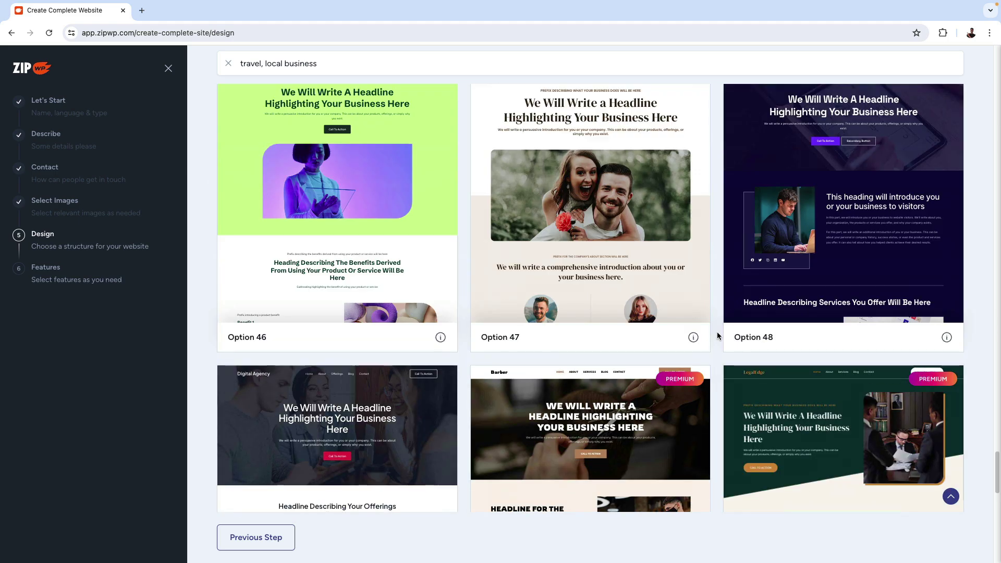
{"action": "scroll", "coordinate": [717, 336], "scroll_direction": "up", "scroll_amount": 15}
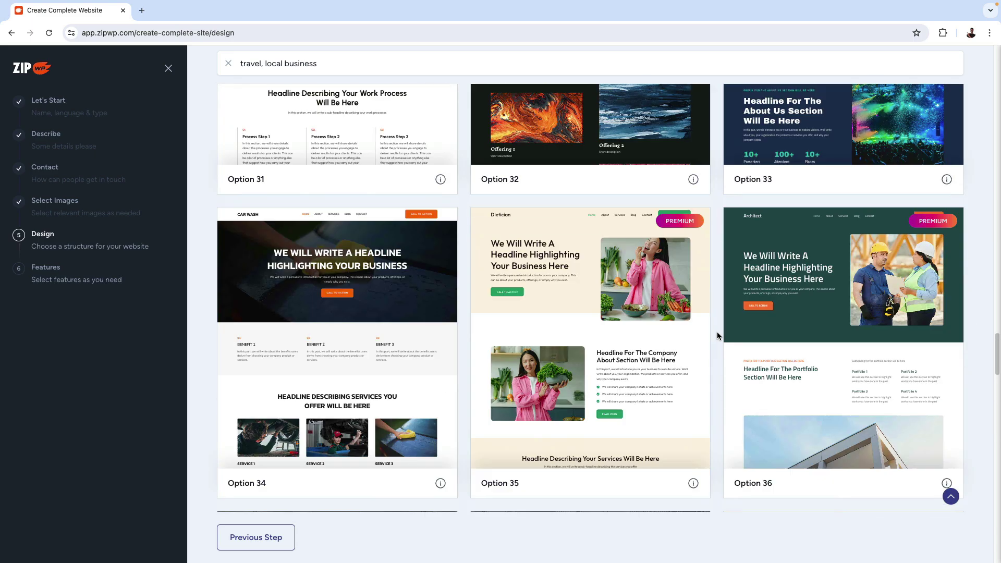
{"action": "scroll", "coordinate": [718, 336], "scroll_direction": "up", "scroll_amount": 1}
{"action": "scroll", "coordinate": [717, 335], "scroll_direction": "up", "scroll_amount": 10}
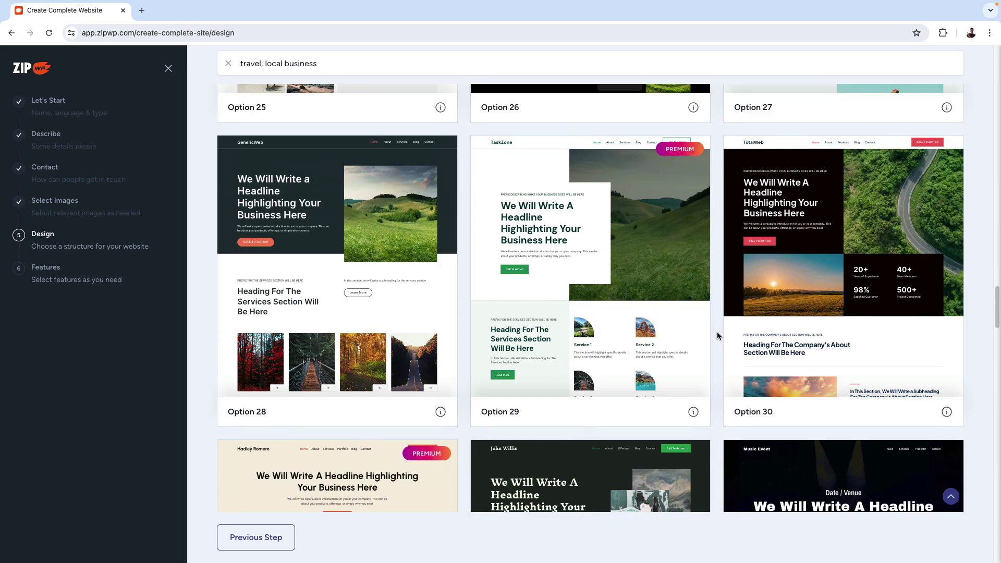
{"action": "scroll", "coordinate": [717, 336], "scroll_direction": "up", "scroll_amount": 2}
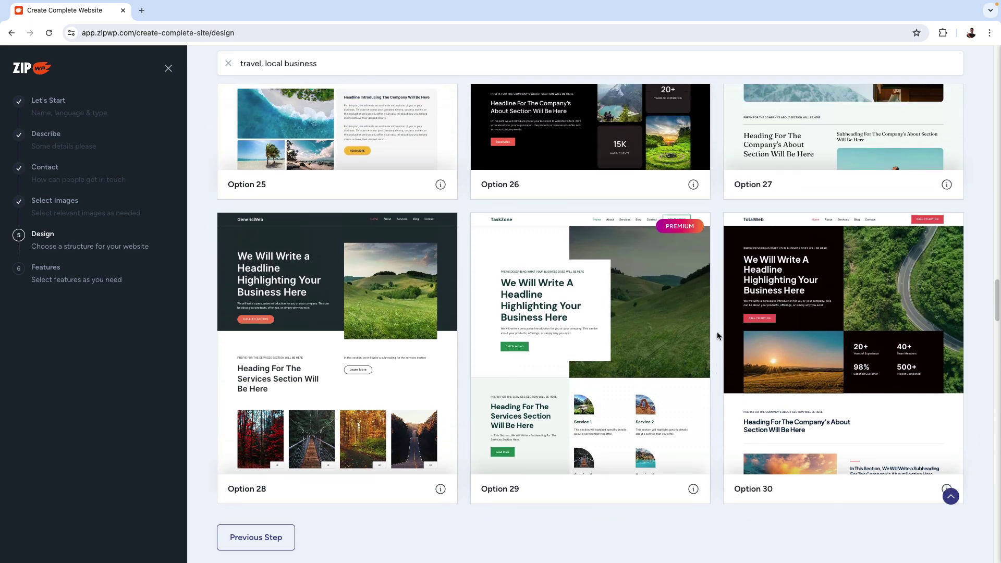
{"action": "scroll", "coordinate": [718, 335], "scroll_direction": "up", "scroll_amount": 4}
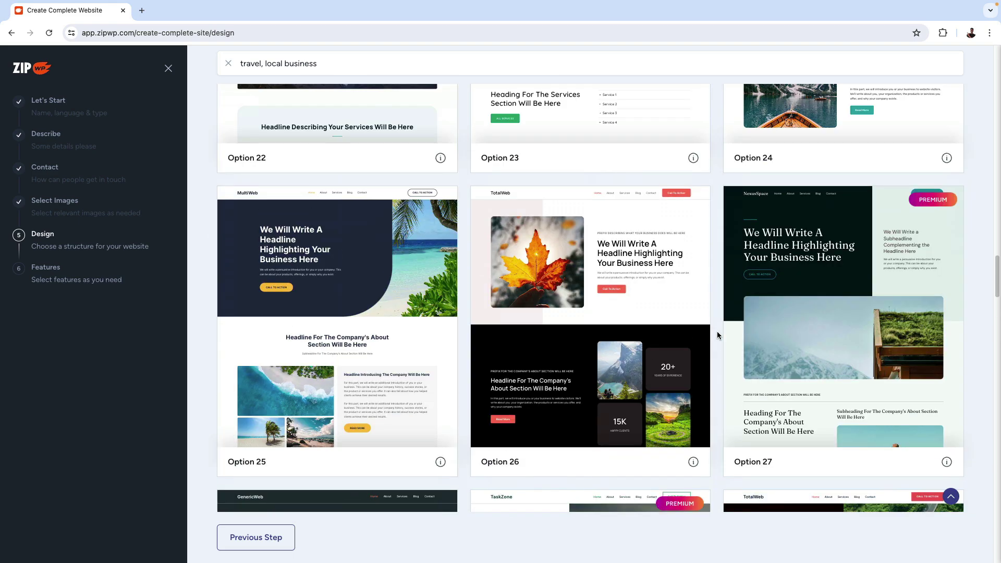
{"action": "scroll", "coordinate": [718, 334], "scroll_direction": "up", "scroll_amount": 10}
{"action": "scroll", "coordinate": [718, 334], "scroll_direction": "up", "scroll_amount": 14}
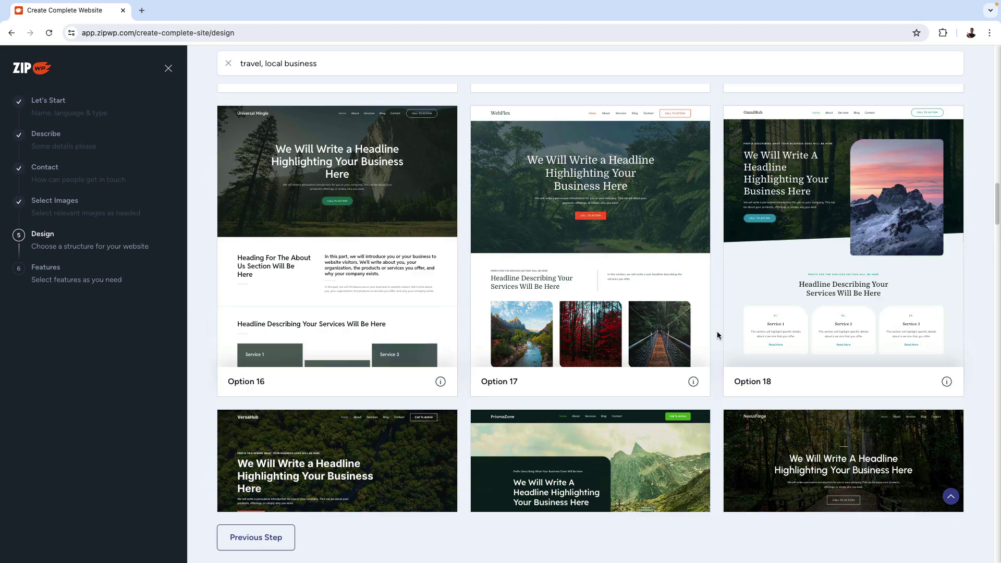
{"action": "scroll", "coordinate": [718, 334], "scroll_direction": "up", "scroll_amount": 5}
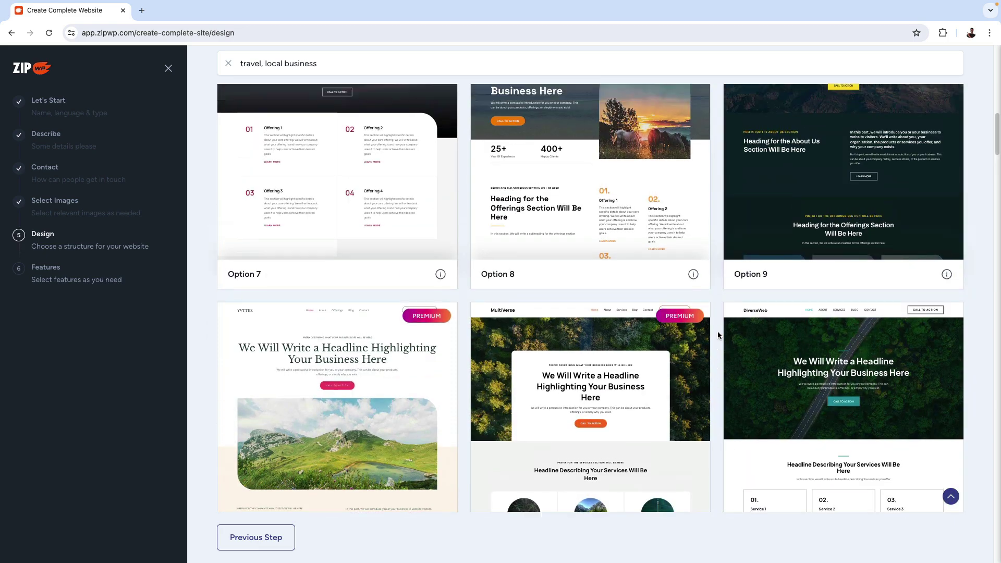
{"action": "left_click", "coordinate": [611, 340]}
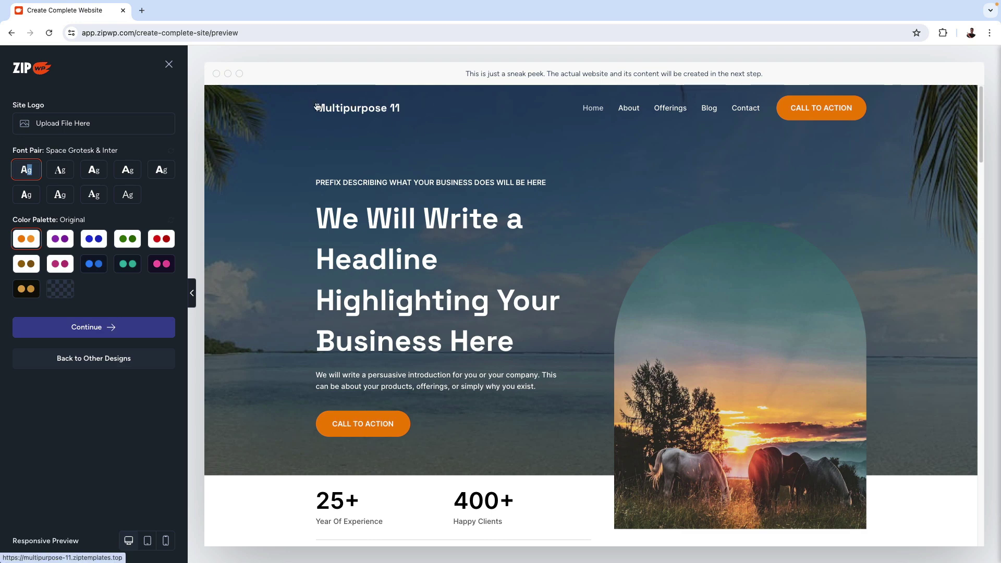
Accept the previewed design to reach feature selection with Blog, Page Builder and Contact Form.
{"action": "scroll", "coordinate": [318, 287], "scroll_direction": "down", "scroll_amount": 3}
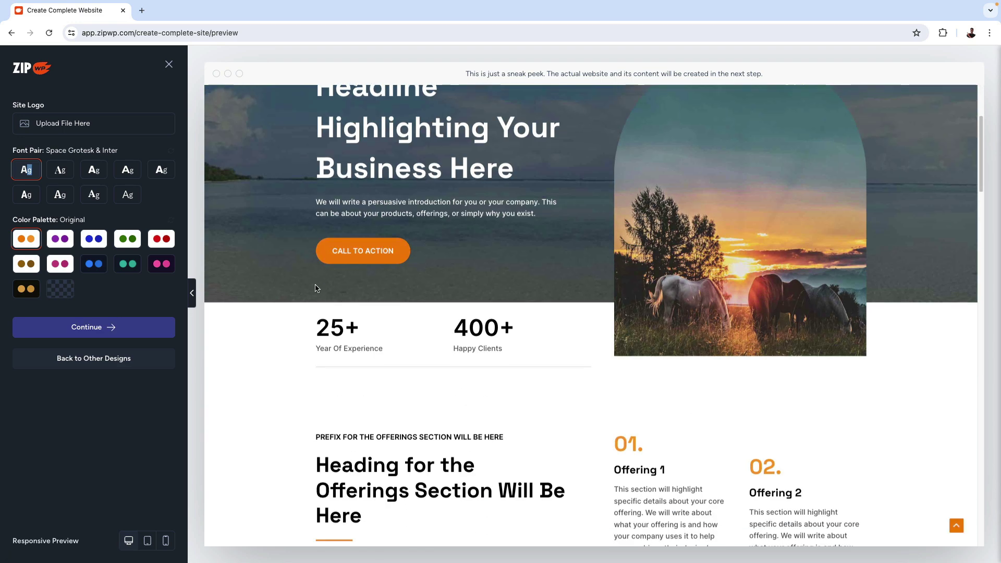
{"action": "left_click", "coordinate": [95, 332]}
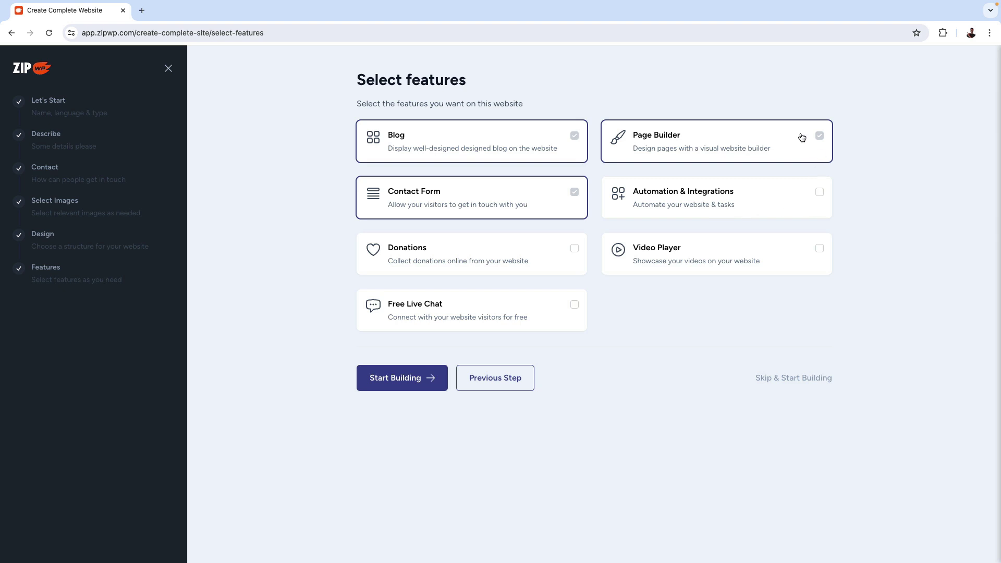
Start building with the chosen features and confirm the business details to generate the website.
{"action": "left_click", "coordinate": [404, 385]}
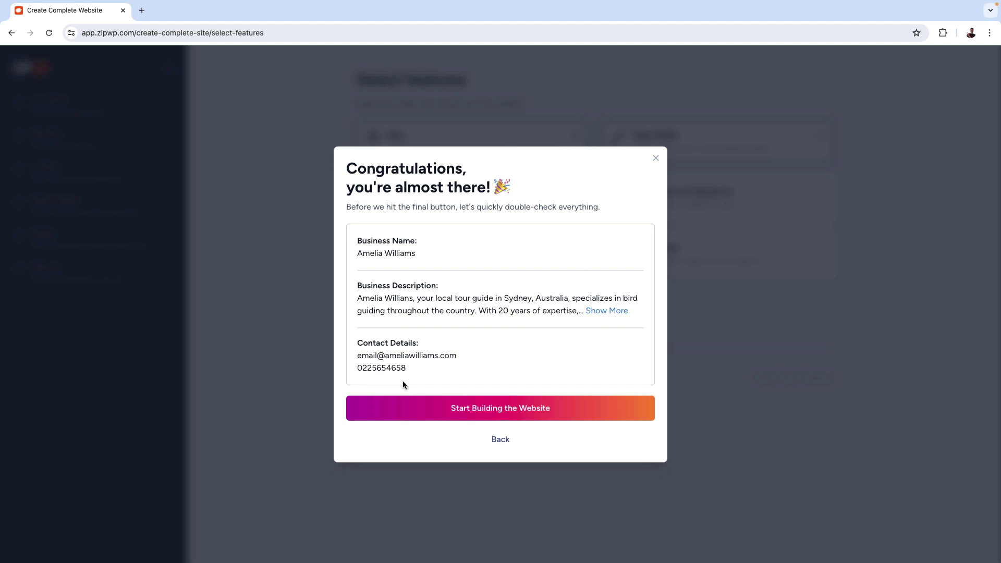
{"action": "left_click", "coordinate": [477, 413]}
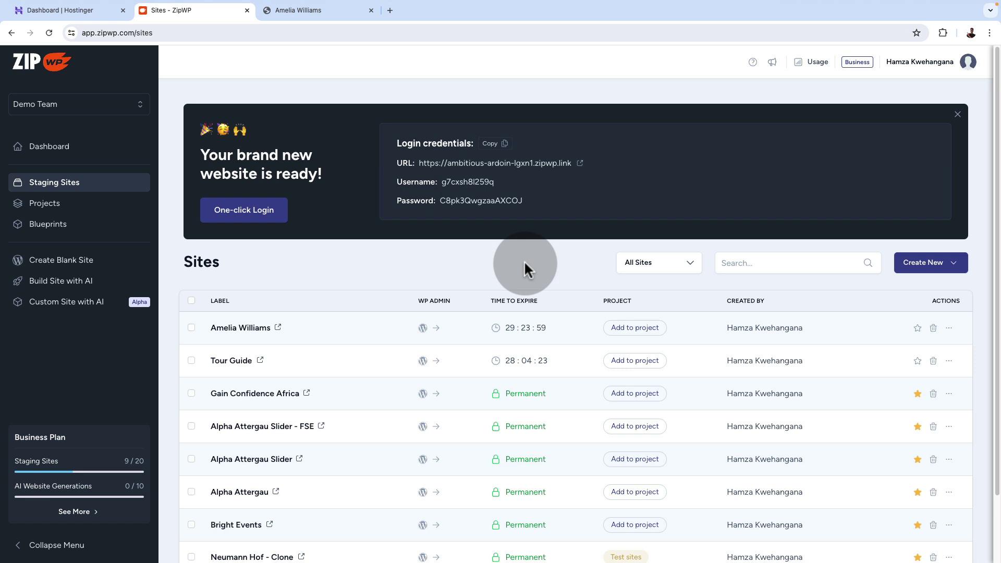
Open the finished birdwatching website live in a new tab.
{"action": "left_click", "coordinate": [580, 163]}
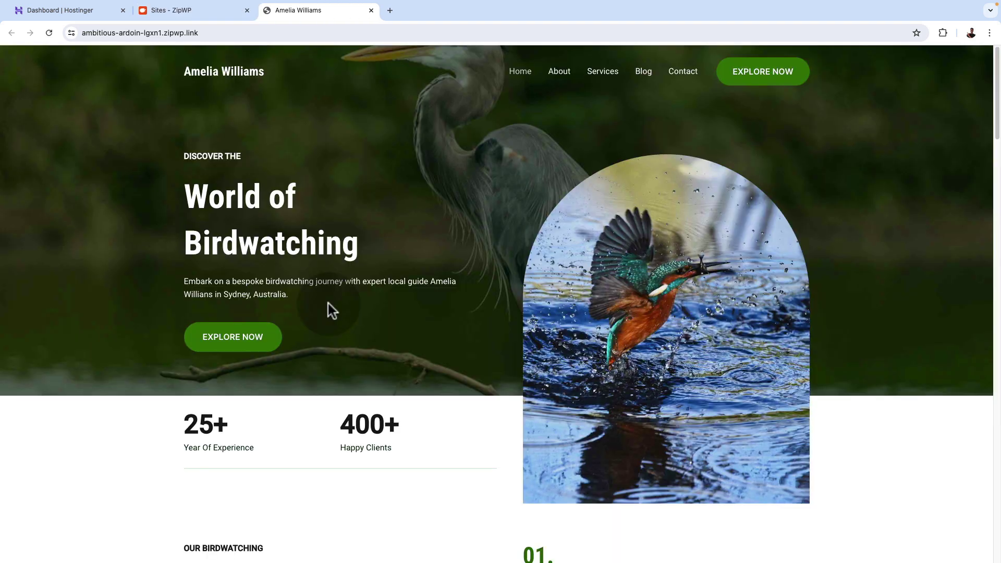
Scroll through the generated World of Birdwatching homepage.
{"action": "scroll", "coordinate": [329, 305], "scroll_direction": "down", "scroll_amount": 12}
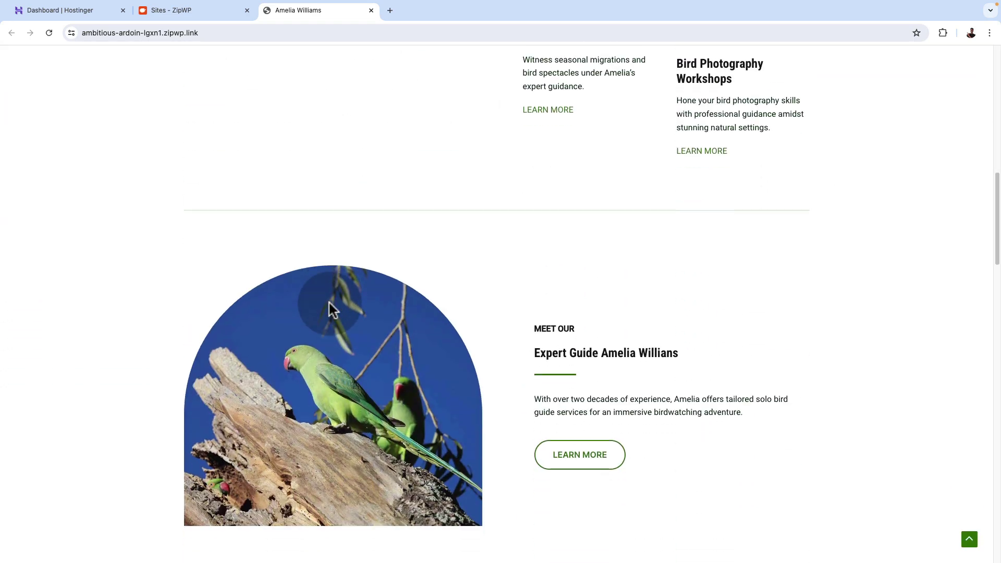
{"action": "scroll", "coordinate": [329, 302], "scroll_direction": "up", "scroll_amount": 12}
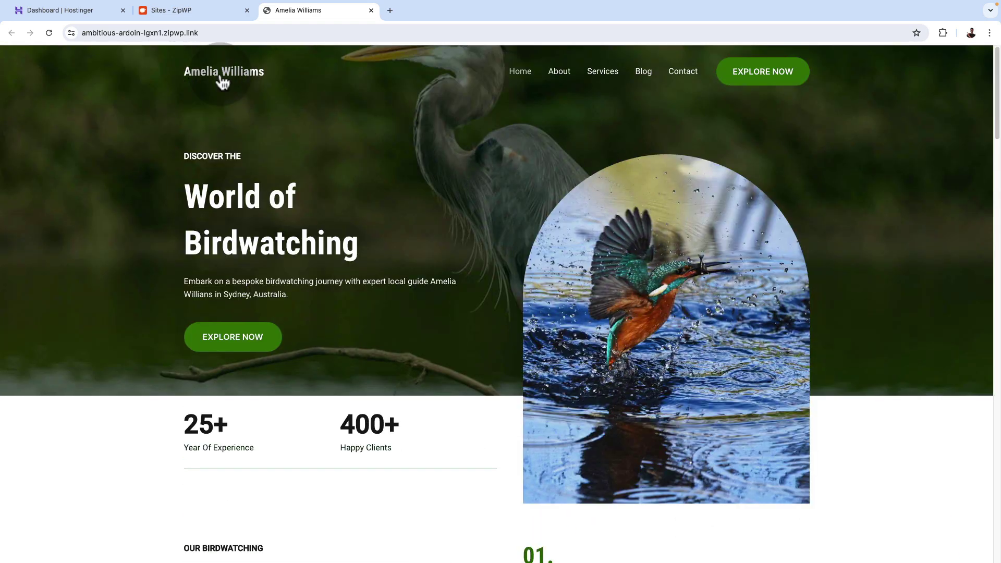
{"action": "scroll", "coordinate": [546, 335], "scroll_direction": "down", "scroll_amount": 20}
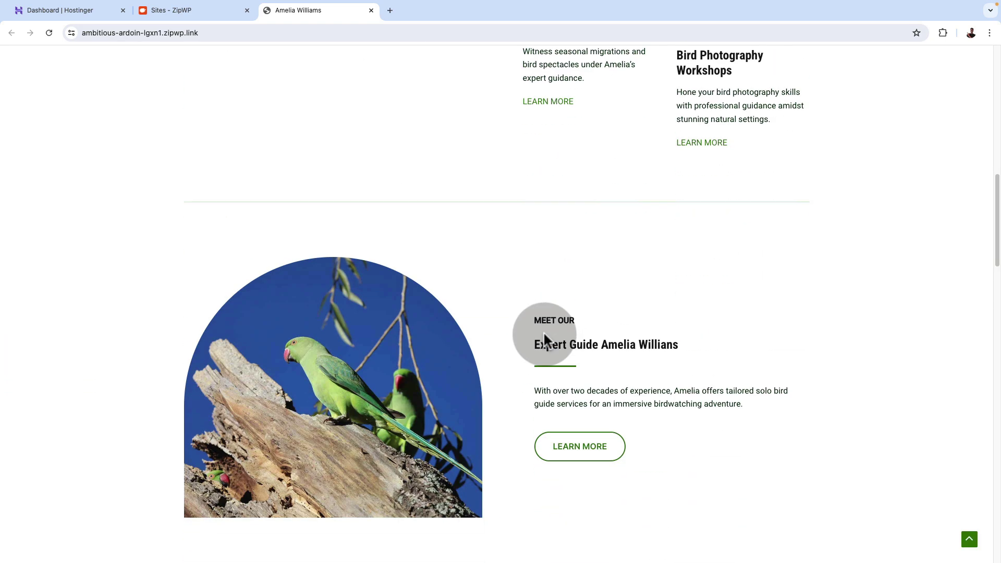
{"action": "scroll", "coordinate": [544, 335], "scroll_direction": "down", "scroll_amount": 6}
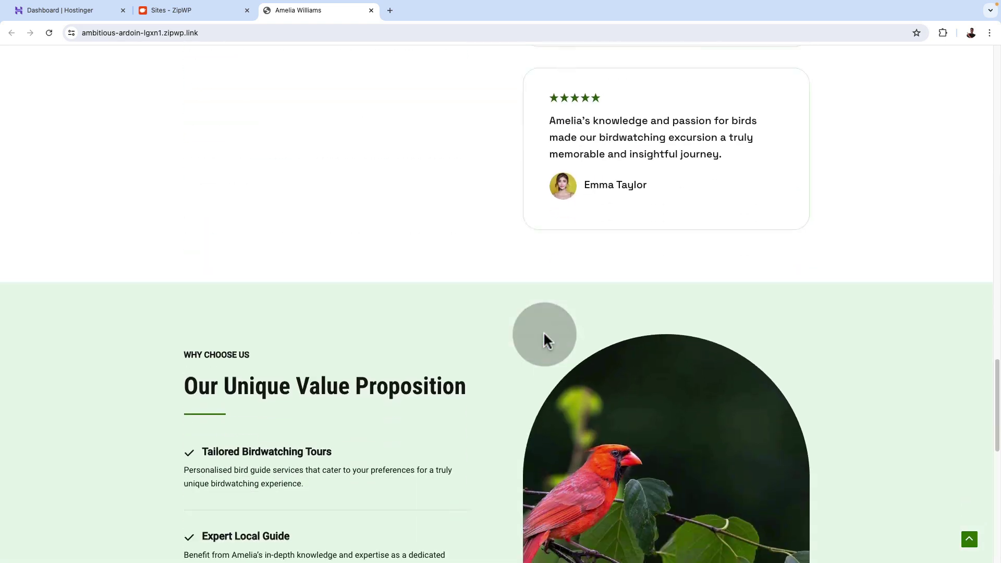
{"action": "scroll", "coordinate": [548, 340], "scroll_direction": "up", "scroll_amount": 20}
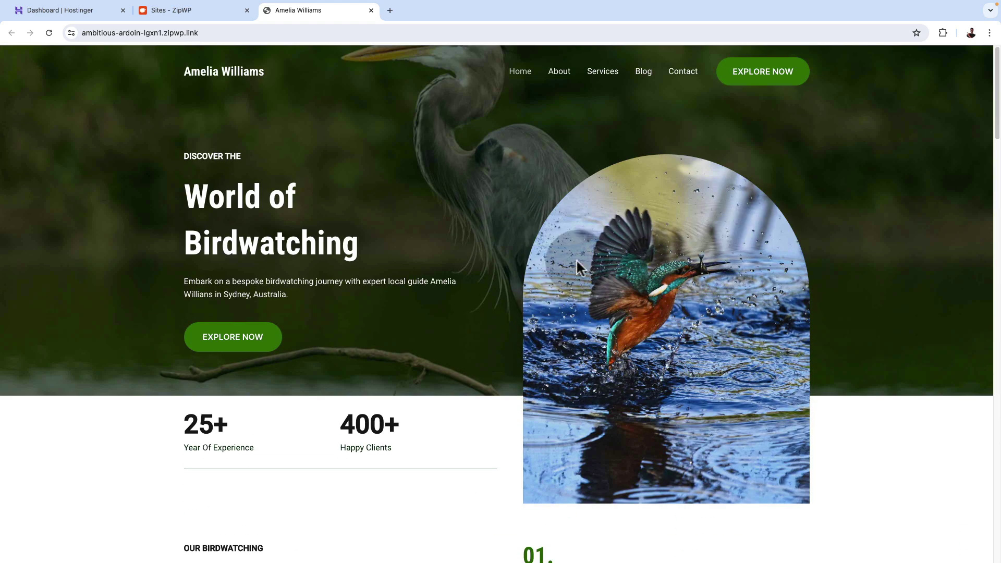
Review the site's About page.
{"action": "left_click", "coordinate": [556, 73]}
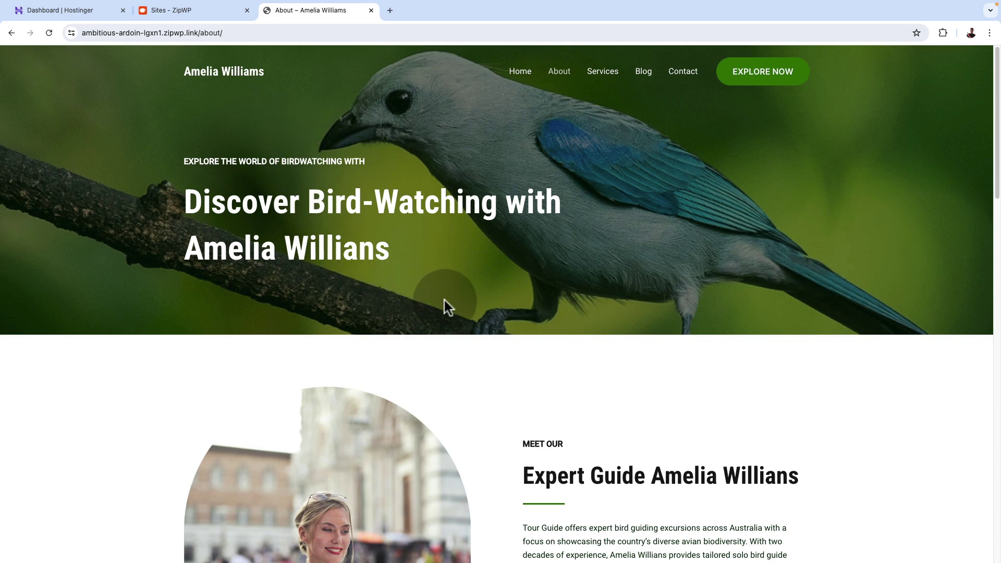
{"action": "scroll", "coordinate": [618, 325], "scroll_direction": "down", "scroll_amount": 9}
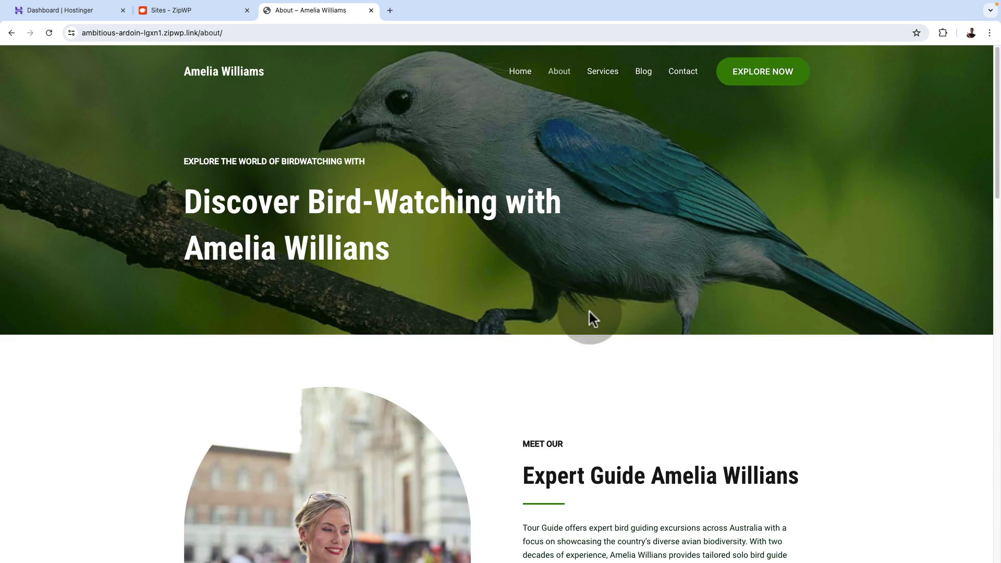
{"action": "scroll", "coordinate": [590, 312], "scroll_direction": "down", "scroll_amount": 10}
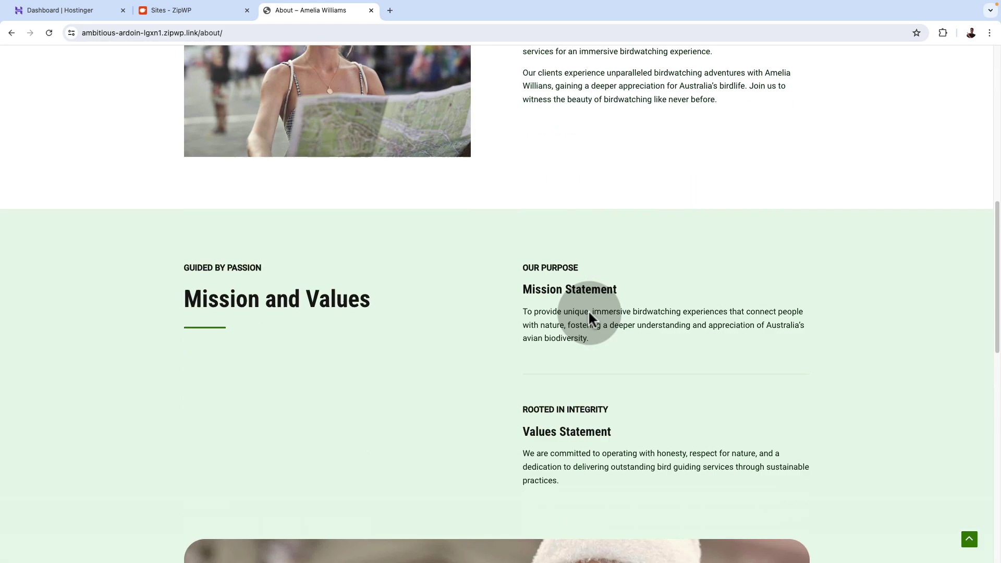
{"action": "scroll", "coordinate": [589, 312], "scroll_direction": "down", "scroll_amount": 11}
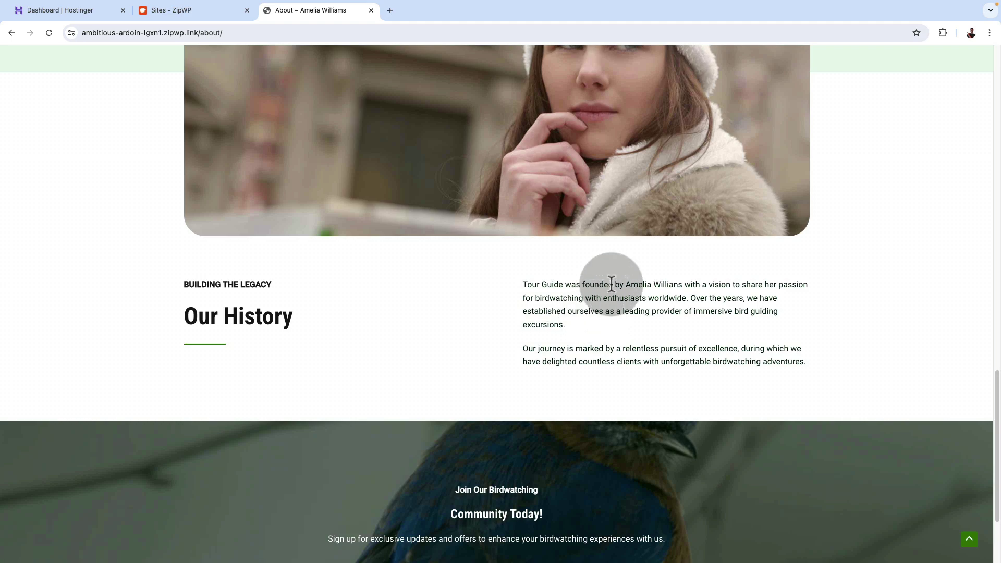
{"action": "scroll", "coordinate": [626, 305], "scroll_direction": "down", "scroll_amount": 2}
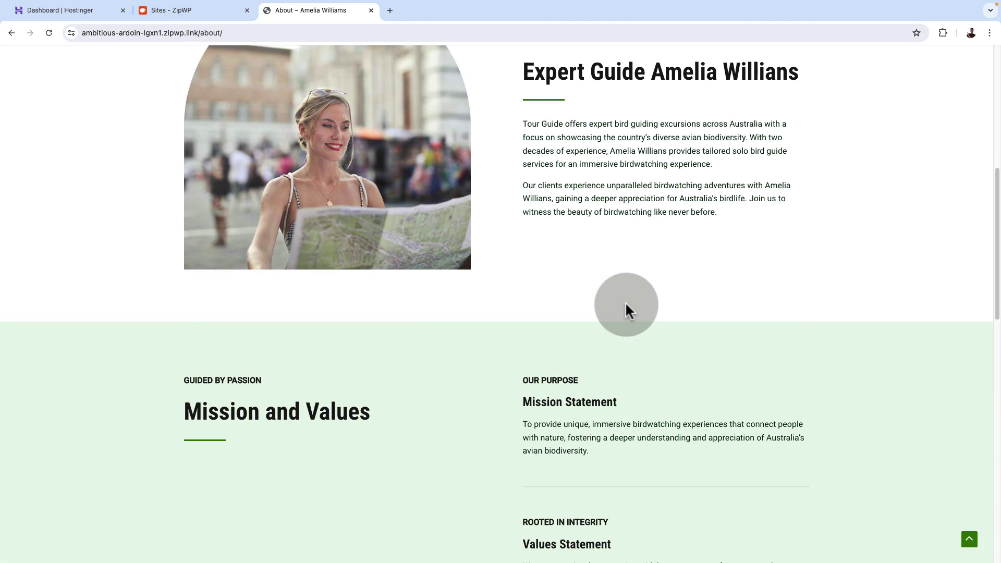
{"action": "scroll", "coordinate": [625, 302], "scroll_direction": "down", "scroll_amount": 20}
{"action": "scroll", "coordinate": [606, 380], "scroll_direction": "up", "scroll_amount": 20}
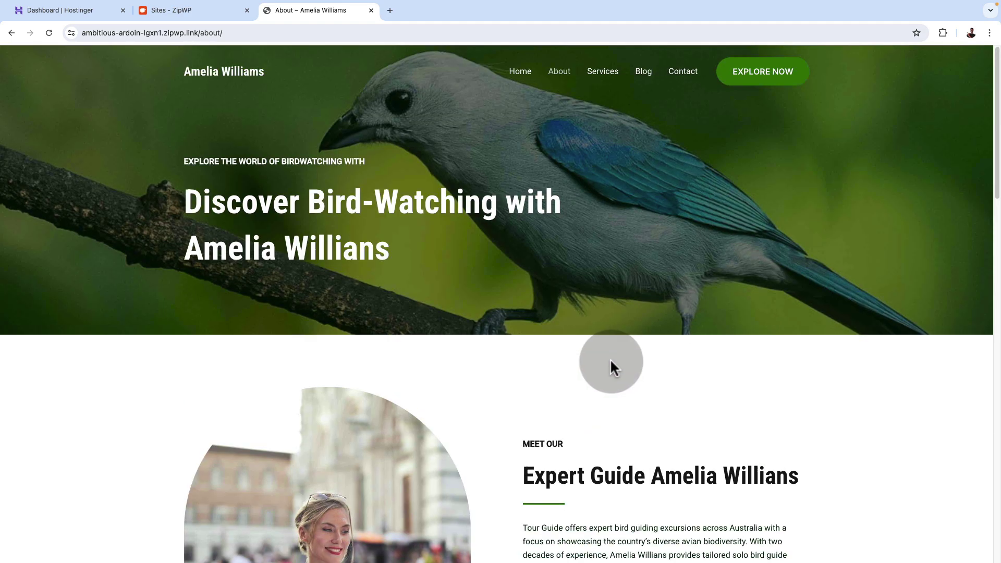
Review the Services page, then return to the ZipWP Sites list.
{"action": "left_click", "coordinate": [603, 75]}
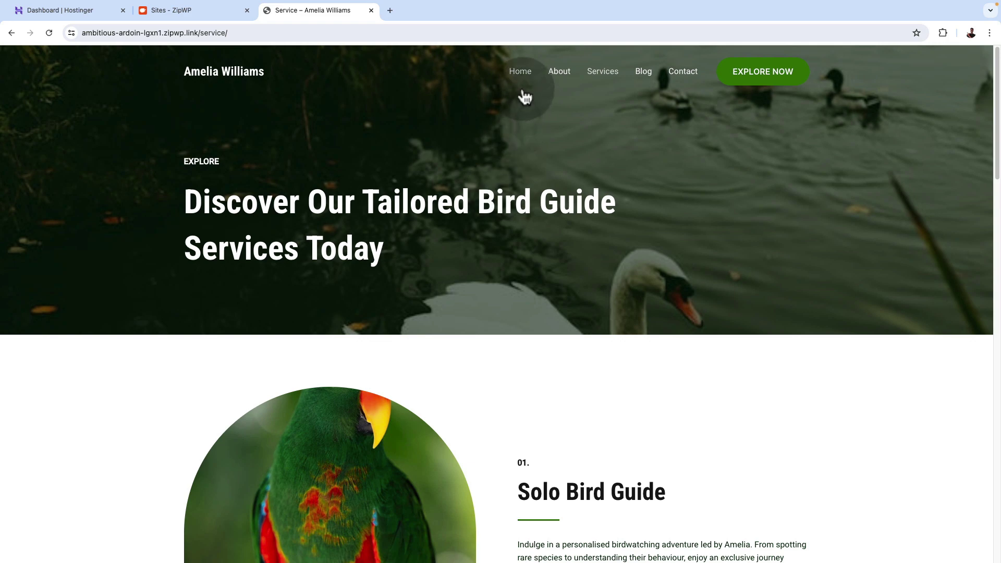
{"action": "scroll", "coordinate": [512, 402], "scroll_direction": "down", "scroll_amount": 20}
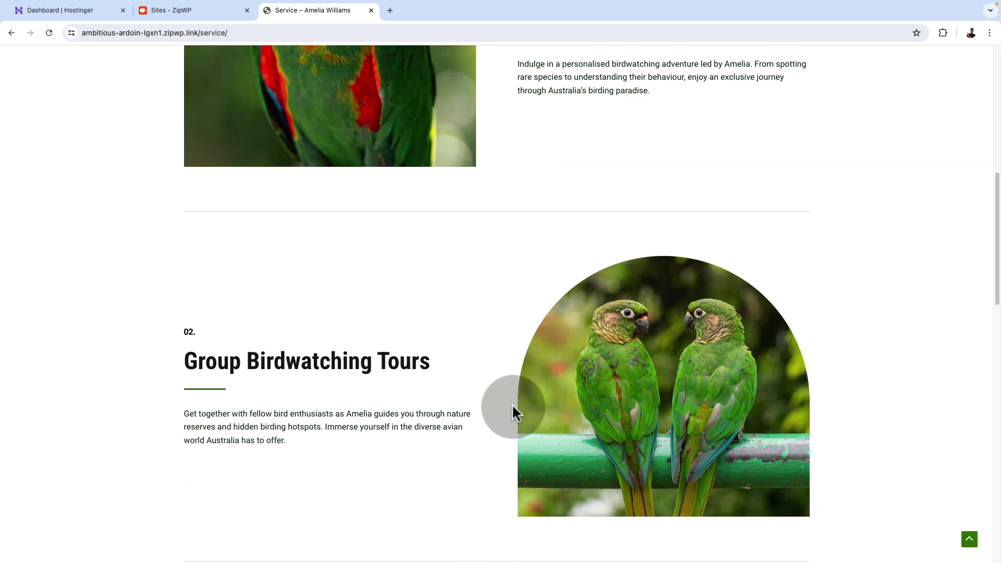
{"action": "scroll", "coordinate": [514, 406], "scroll_direction": "up", "scroll_amount": 15}
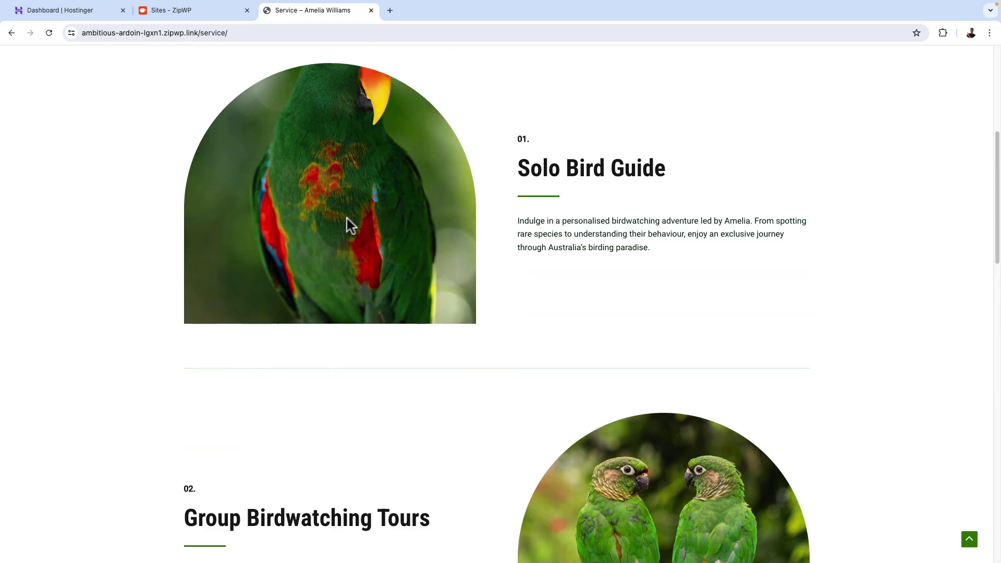
{"action": "left_click", "coordinate": [191, 9]}
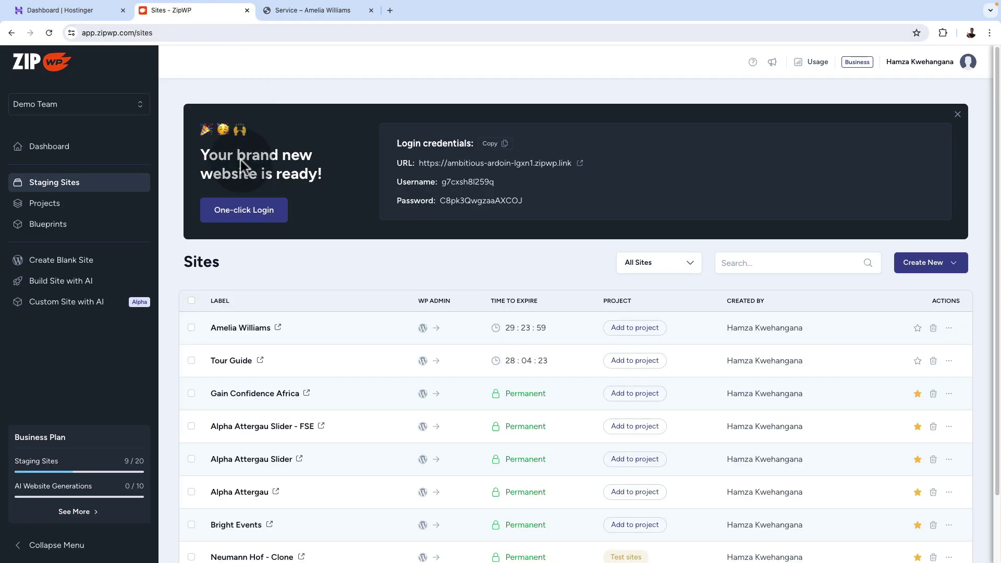
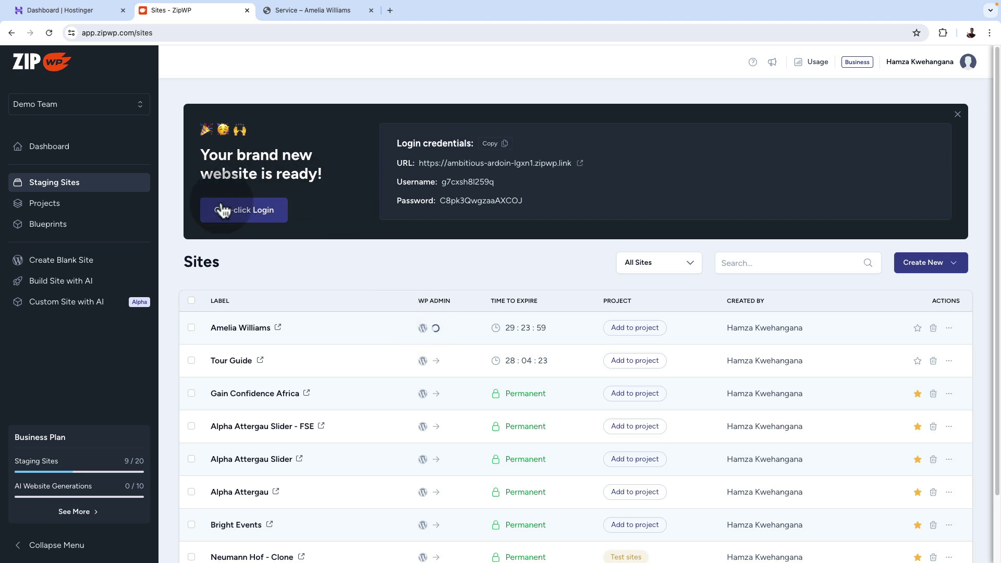
Log in to the birdwatching staging site's WordPress admin with One-click Login and view Installed Plugins.
{"action": "left_click", "coordinate": [254, 209]}
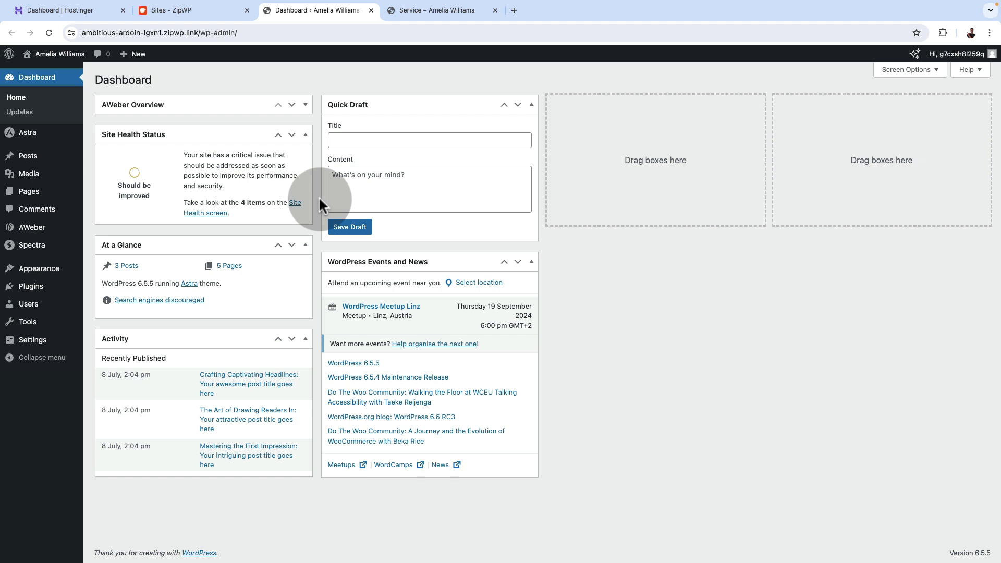
{"action": "left_click", "coordinate": [31, 286]}
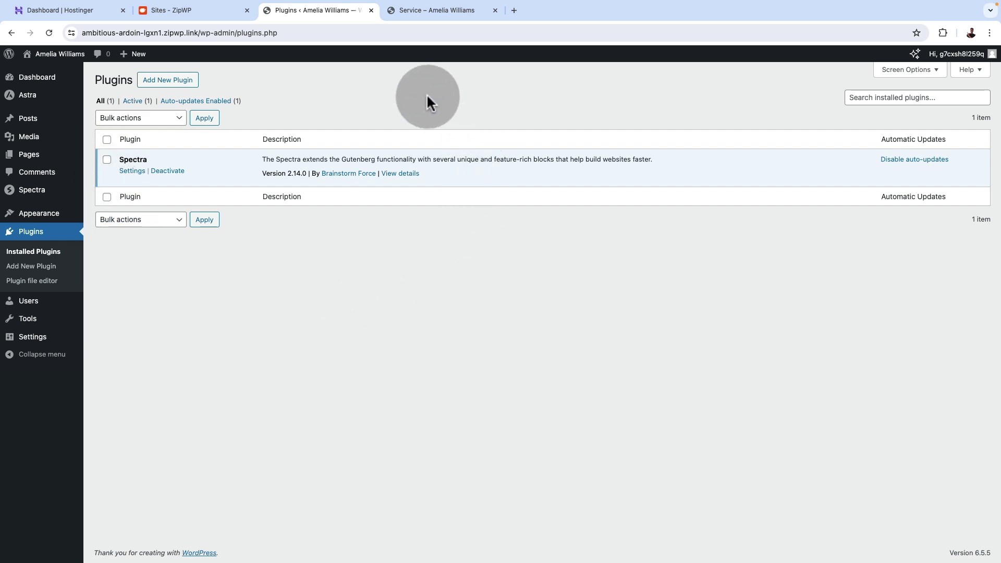
Check the installed themes, with Astra active, after a brief look at the live Service page.
{"action": "mouse_move", "coordinate": [45, 214]}
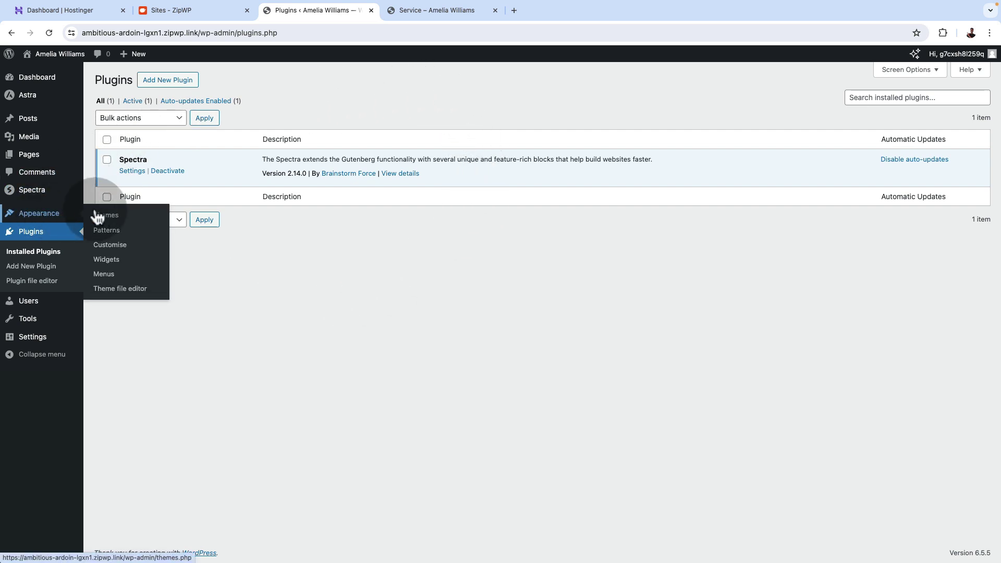
{"action": "left_click", "coordinate": [97, 216]}
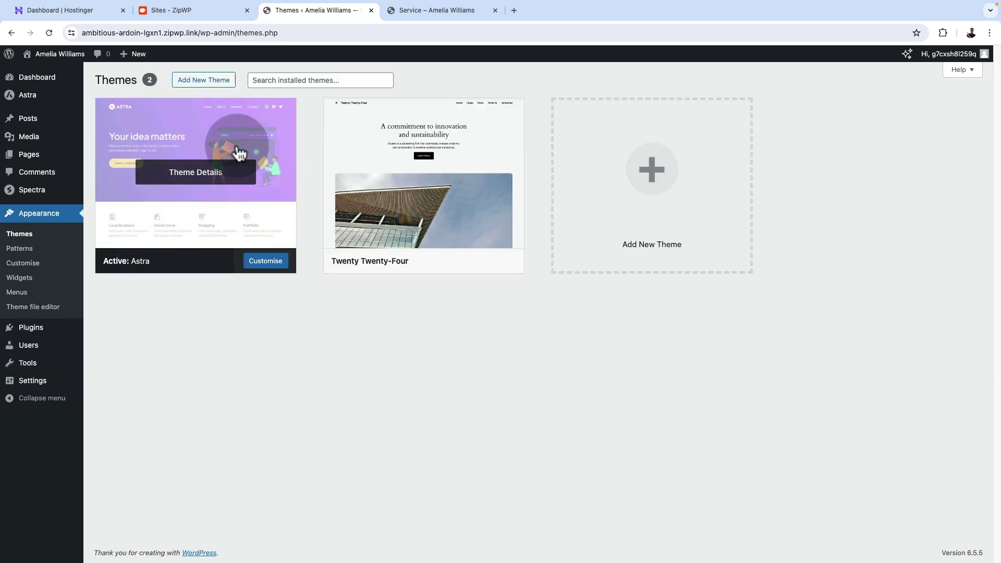
{"action": "left_click", "coordinate": [398, 19]}
{"action": "scroll", "coordinate": [373, 208], "scroll_direction": "up", "scroll_amount": 6}
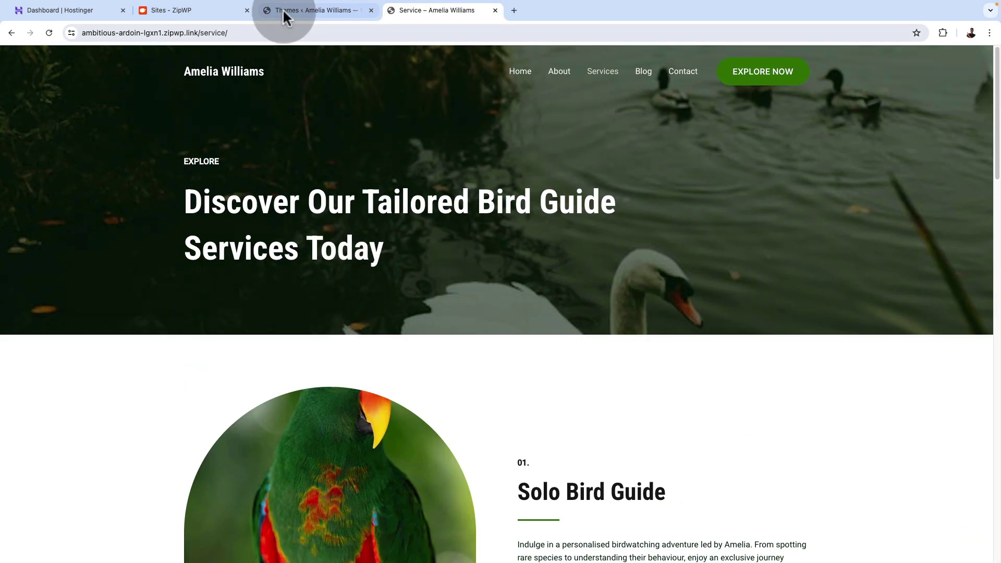
{"action": "left_click", "coordinate": [282, 9]}
{"action": "mouse_move", "coordinate": [29, 330]}
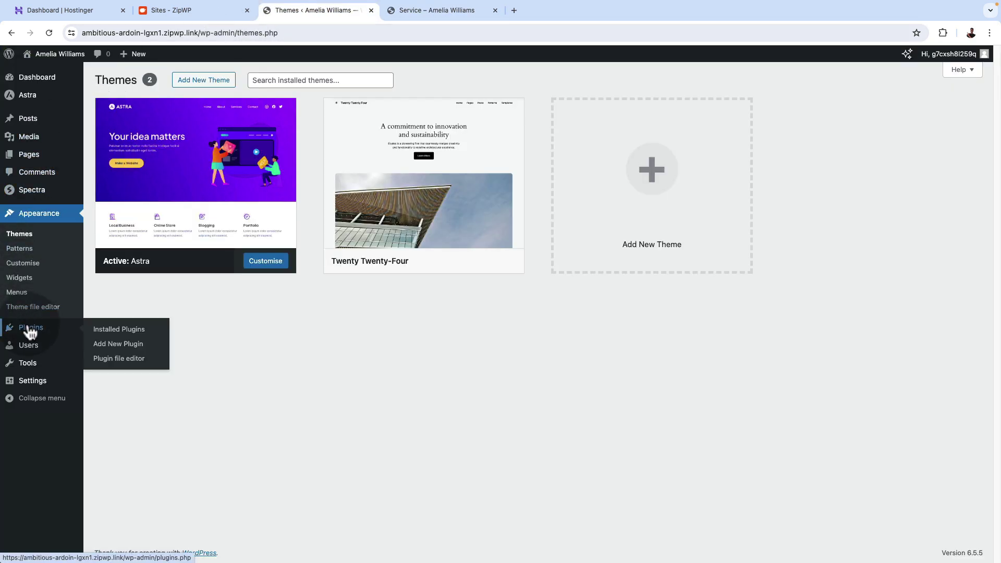
Search 'wpvivid', then install and activate Migration, Backup, Staging – WPvivid.
{"action": "left_click", "coordinate": [116, 345]}
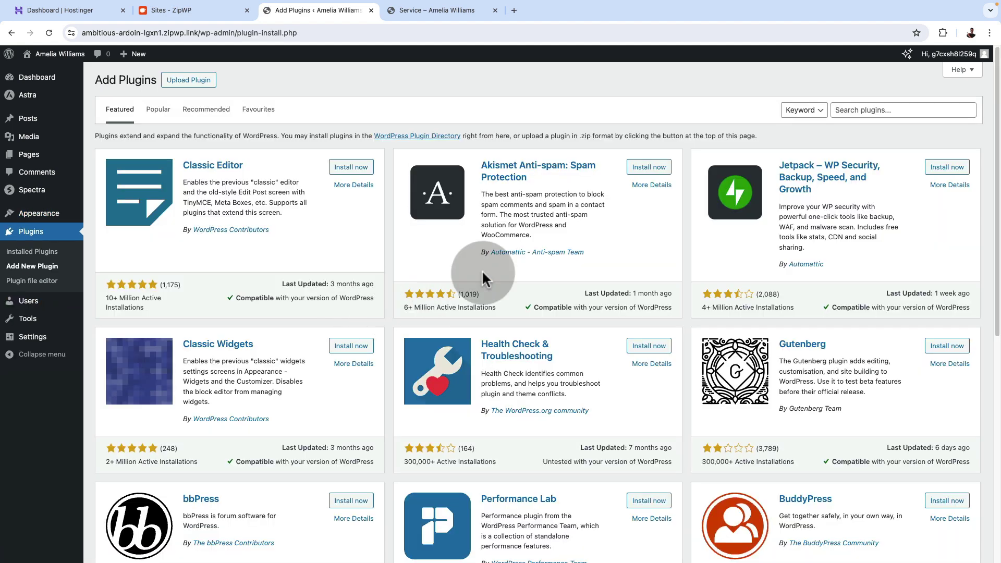
{"action": "left_click", "coordinate": [838, 112]}
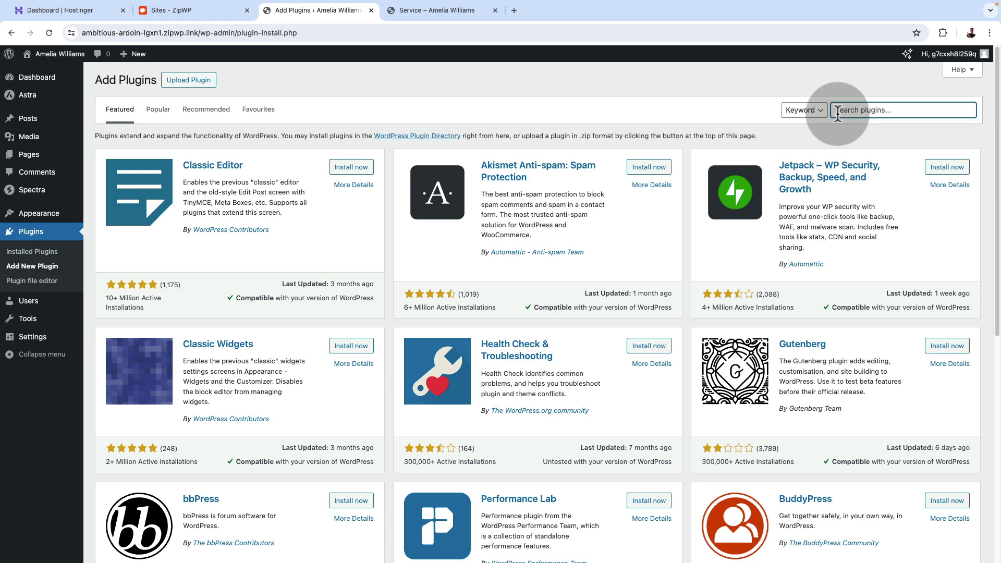
{"action": "type", "text": "wpvivid"}
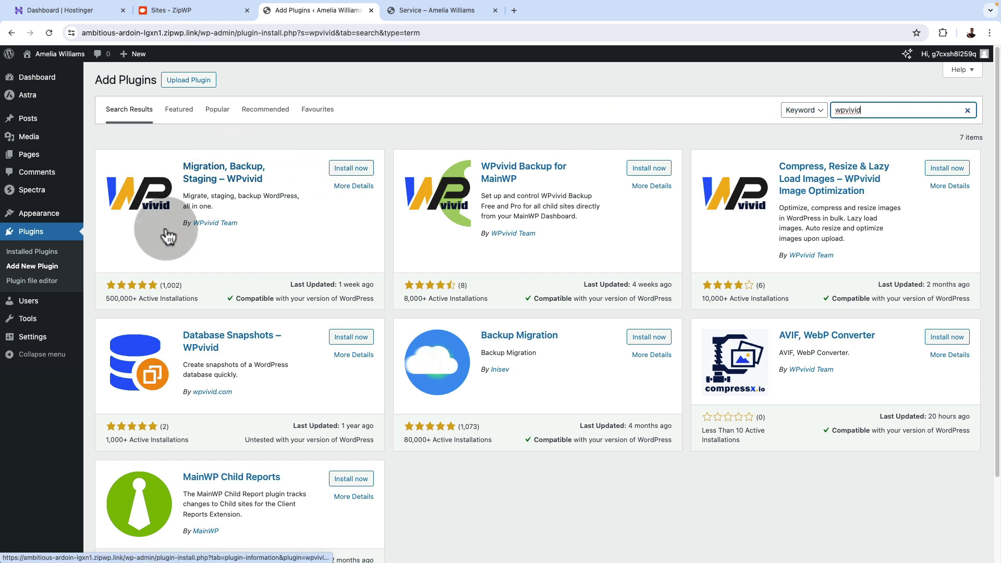
{"action": "left_click", "coordinate": [351, 168]}
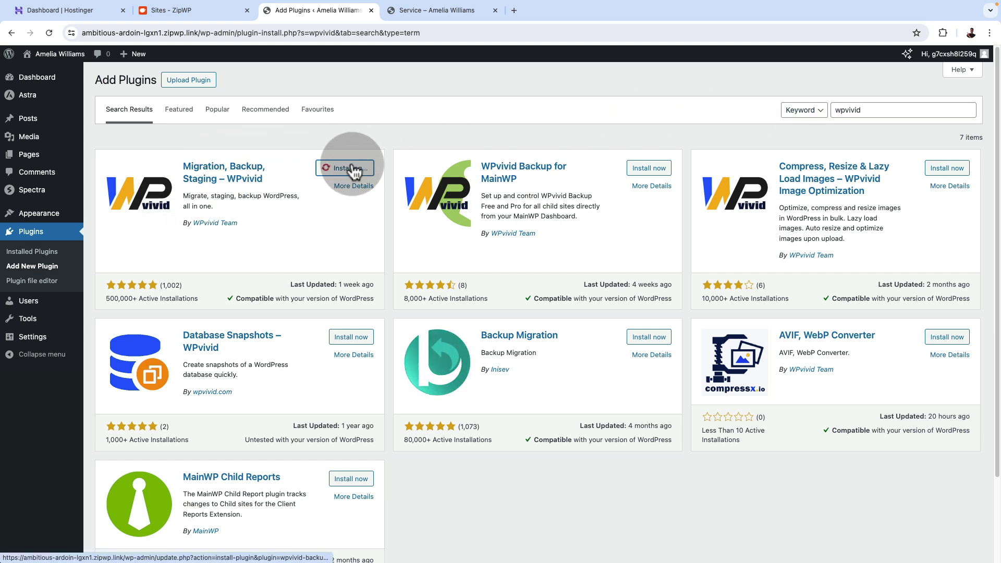
{"action": "left_click", "coordinate": [352, 169]}
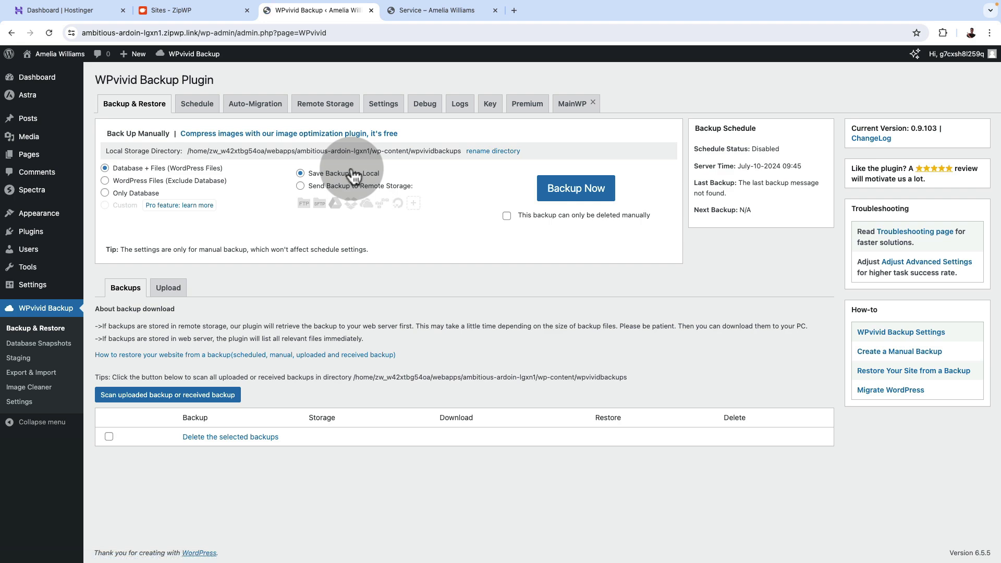
Run a WPvivid Backup Now and download the 36.41 MB _backup_all.zip.
{"action": "left_click", "coordinate": [574, 189]}
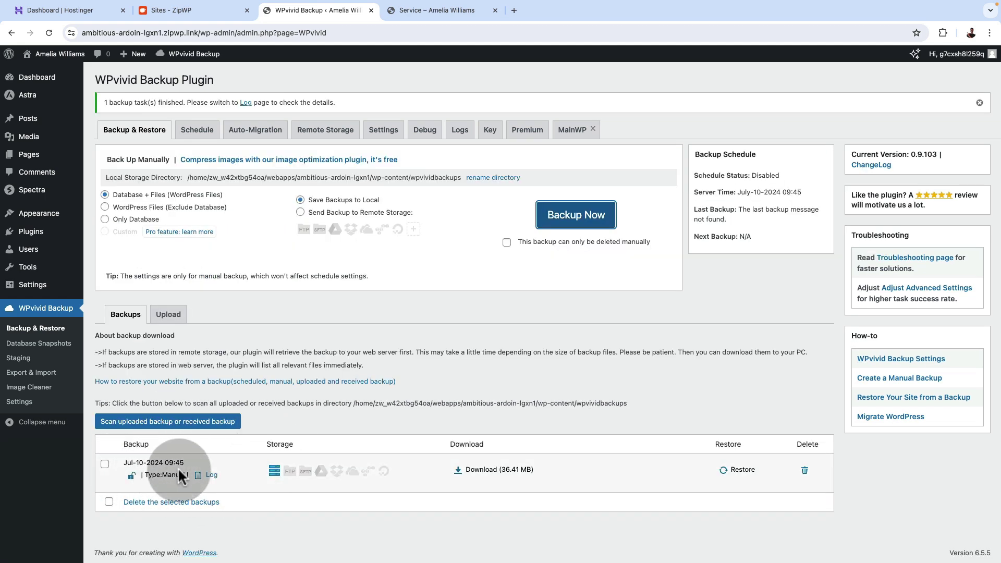
{"action": "left_click", "coordinate": [463, 472]}
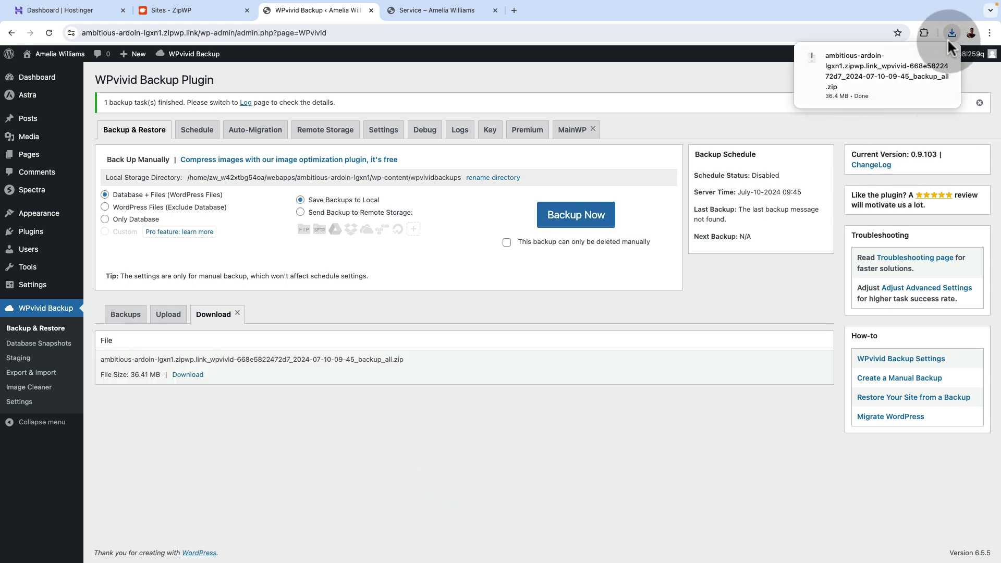
{"action": "mouse_move", "coordinate": [933, 69]}
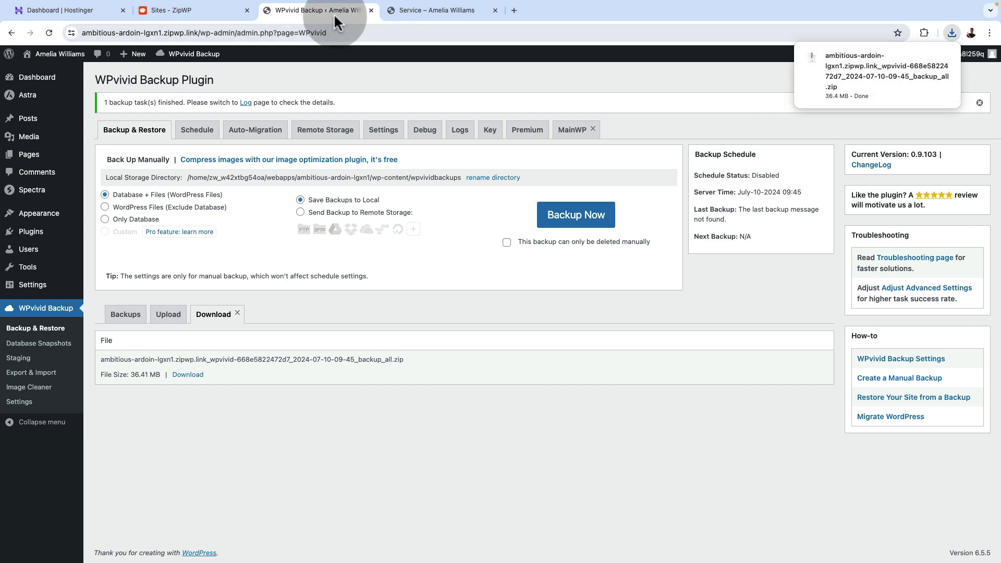
Close the WPvivid tab and open easywptutorial.com's Admin Panel from Hostinger hPanel.
{"action": "left_click", "coordinate": [372, 10]}
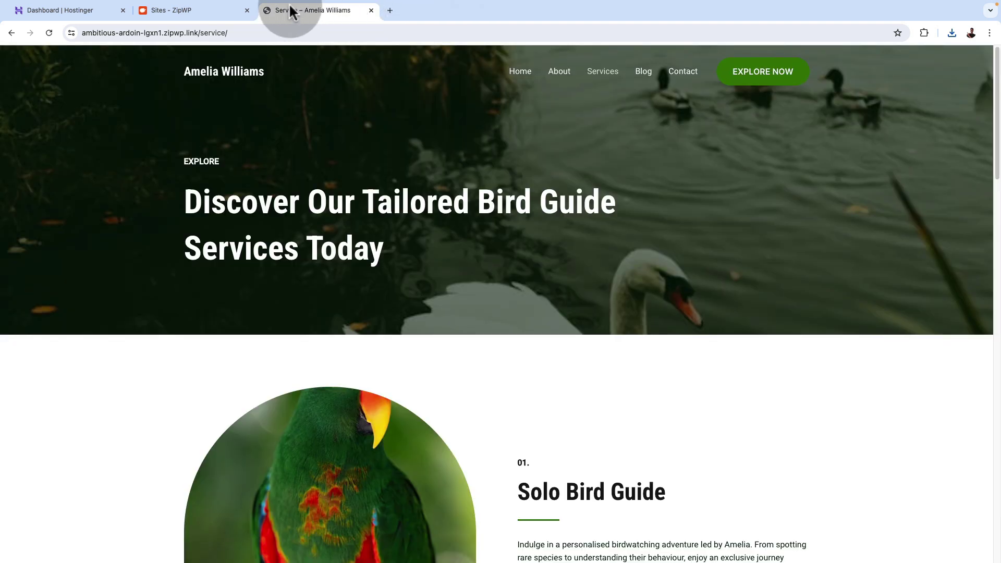
{"action": "left_click", "coordinate": [211, 12]}
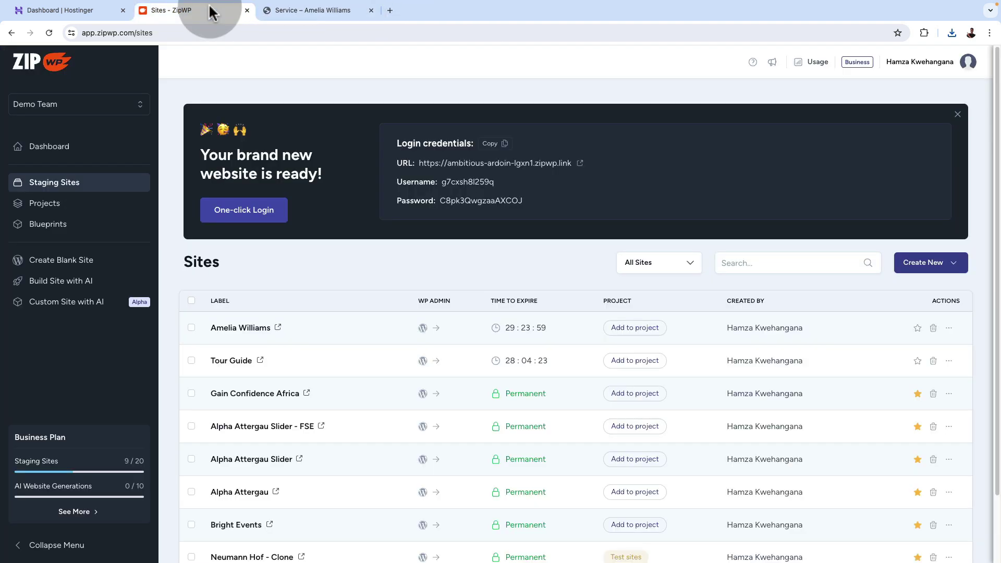
{"action": "left_click", "coordinate": [74, 11]}
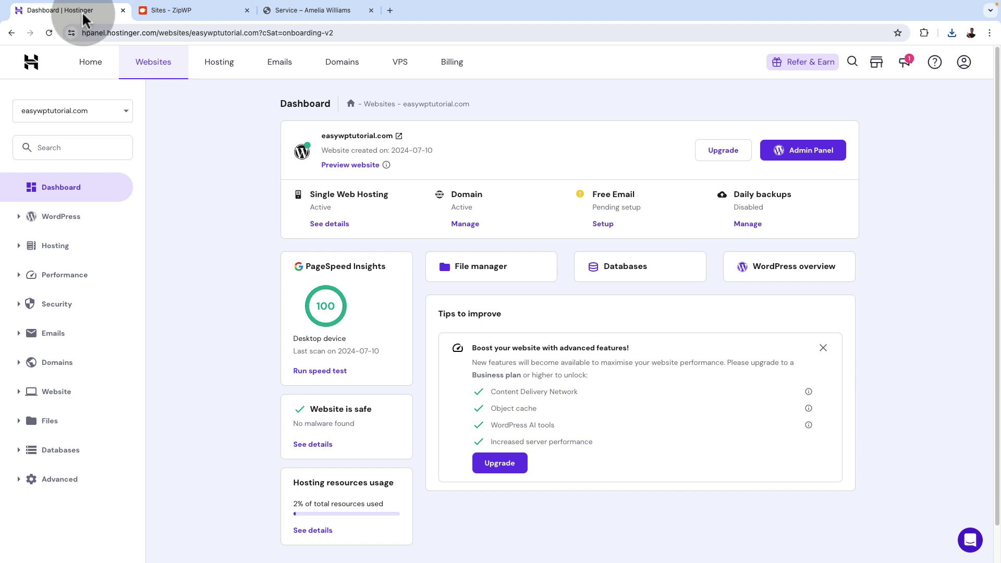
{"action": "left_click", "coordinate": [807, 158]}
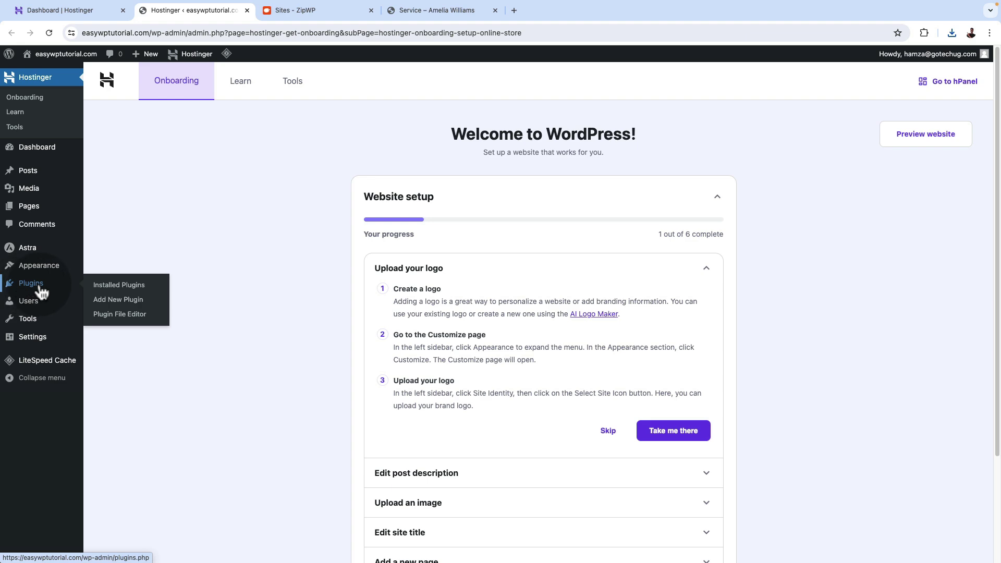
Search 'wpvivid' and install and activate Migration, Backup, Staging – WPvivid on easywptutorial.com.
{"action": "left_click", "coordinate": [119, 301]}
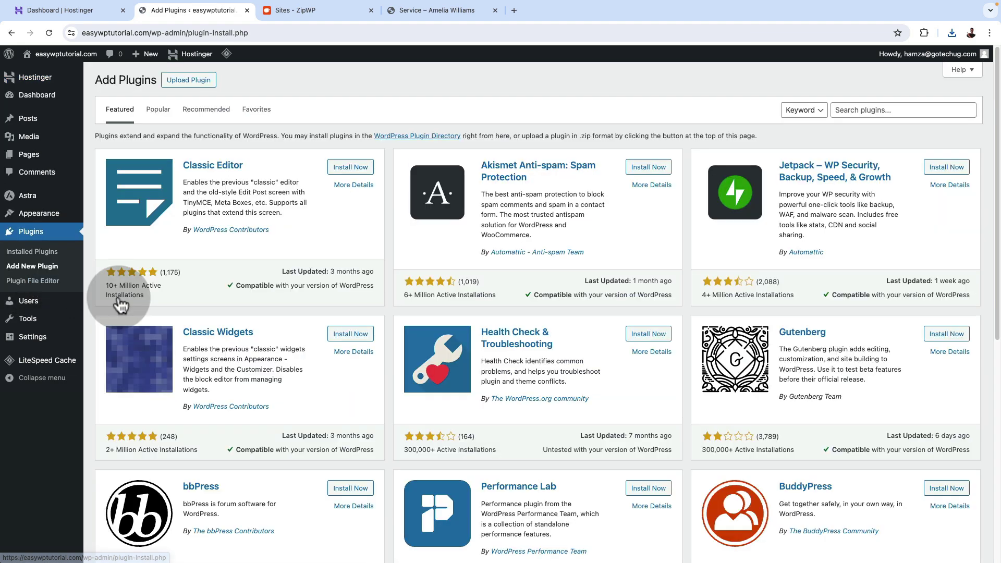
{"action": "left_click", "coordinate": [857, 104]}
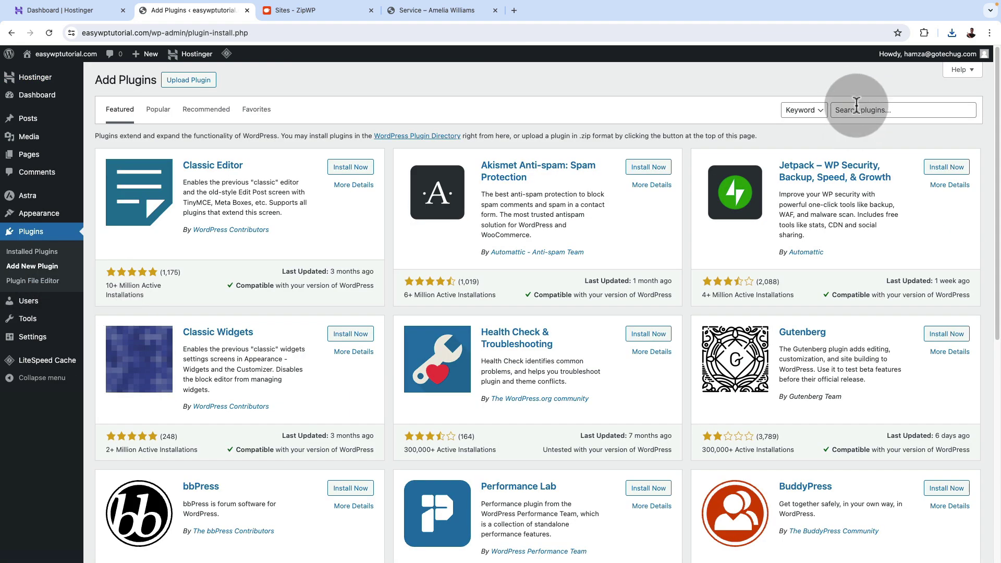
{"action": "type", "text": "wpvivid"}
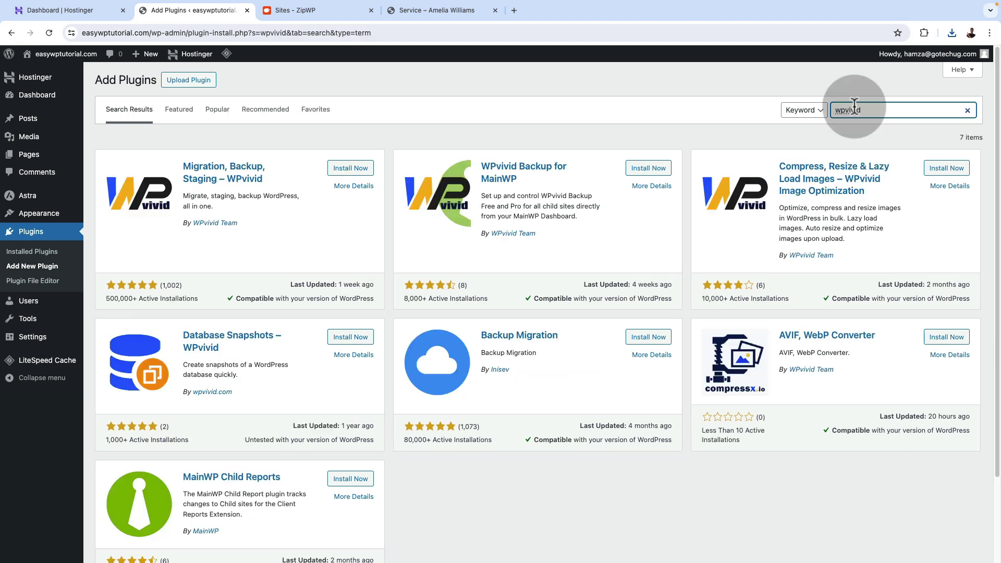
{"action": "left_click", "coordinate": [351, 169]}
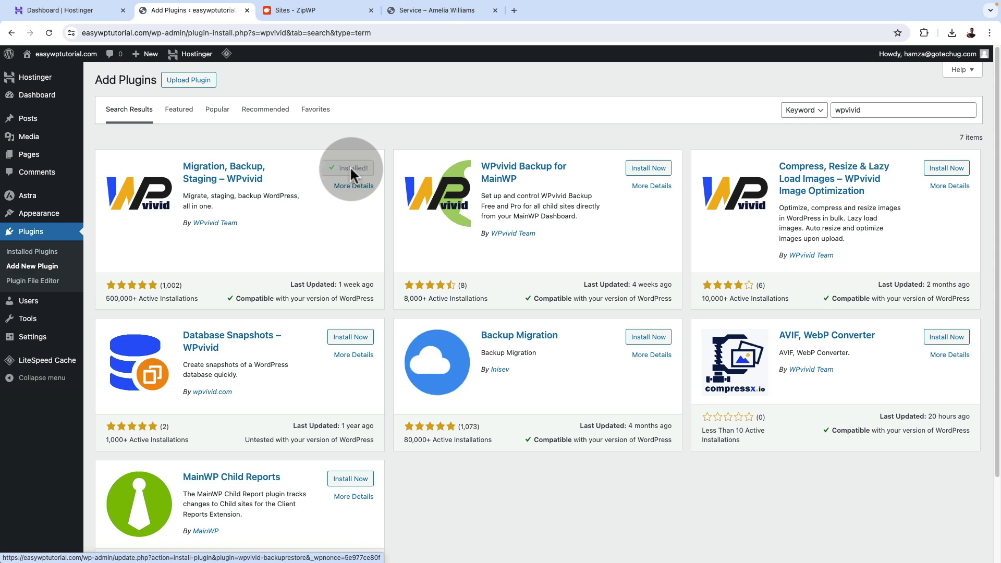
{"action": "left_click", "coordinate": [355, 175]}
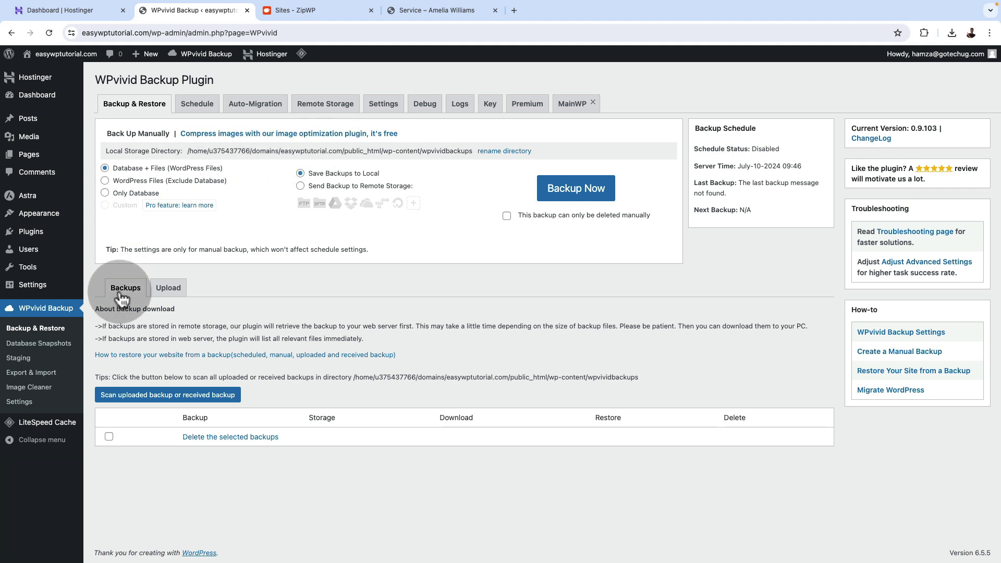
Upload the downloaded ambitious-ardoin backup zip from Downloads into WPvivid's Backups list.
{"action": "left_click", "coordinate": [166, 290]}
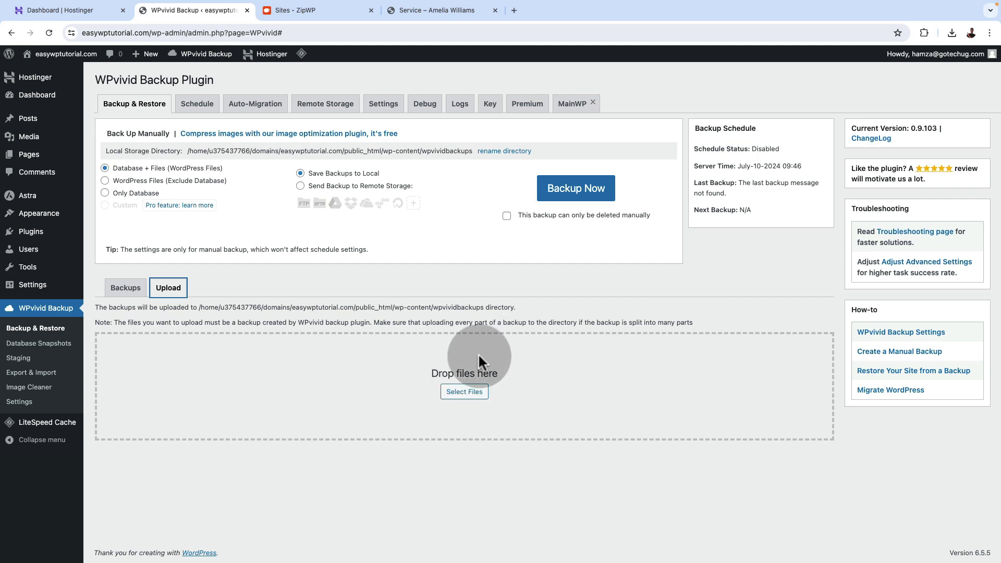
{"action": "left_click", "coordinate": [462, 394]}
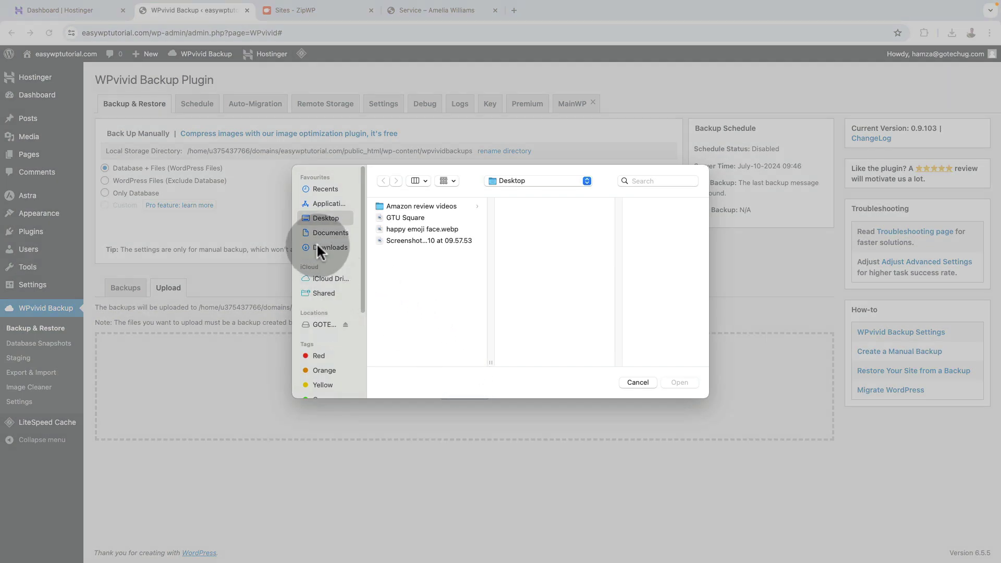
{"action": "left_click", "coordinate": [319, 245]}
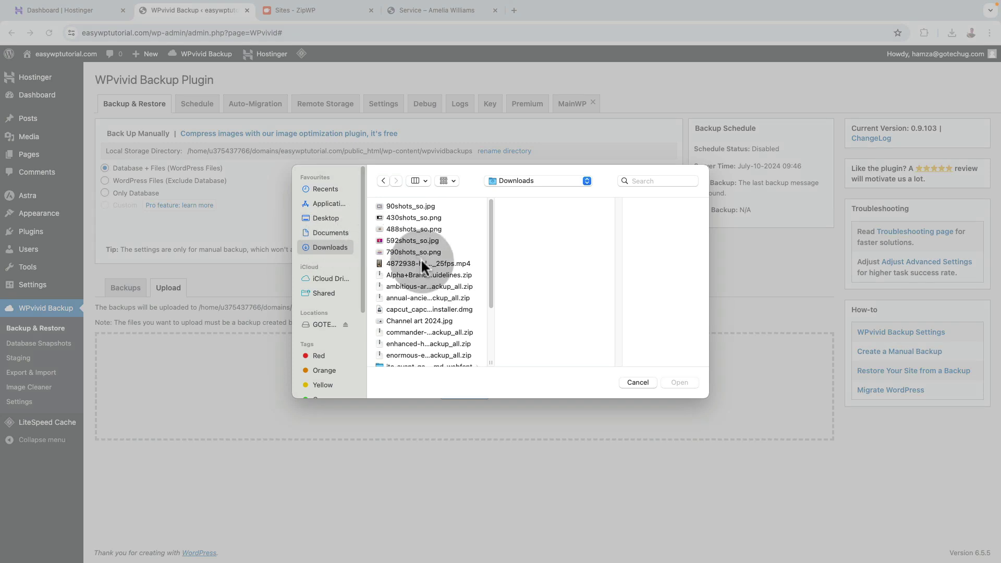
{"action": "left_click", "coordinate": [440, 286]}
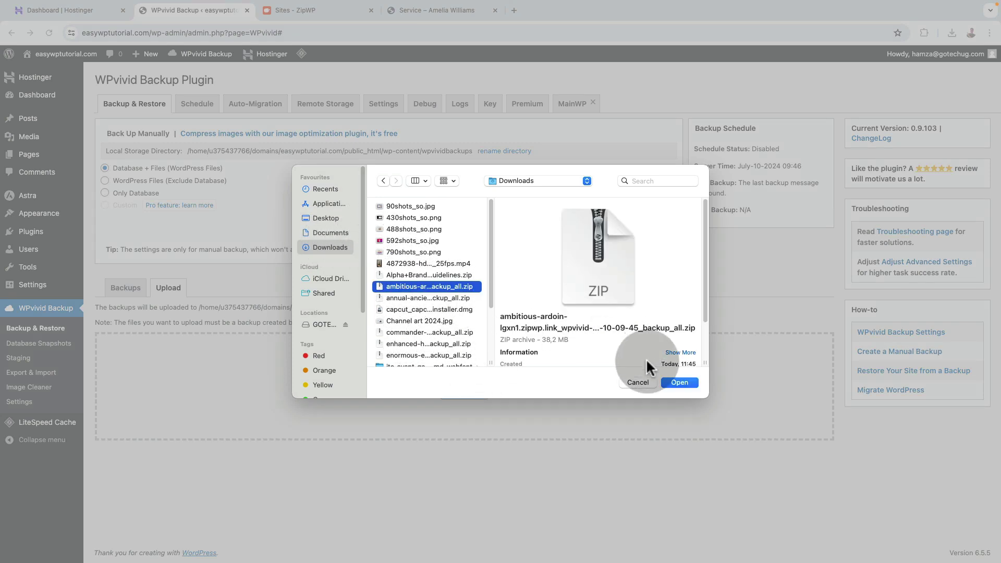
{"action": "left_click", "coordinate": [678, 382]}
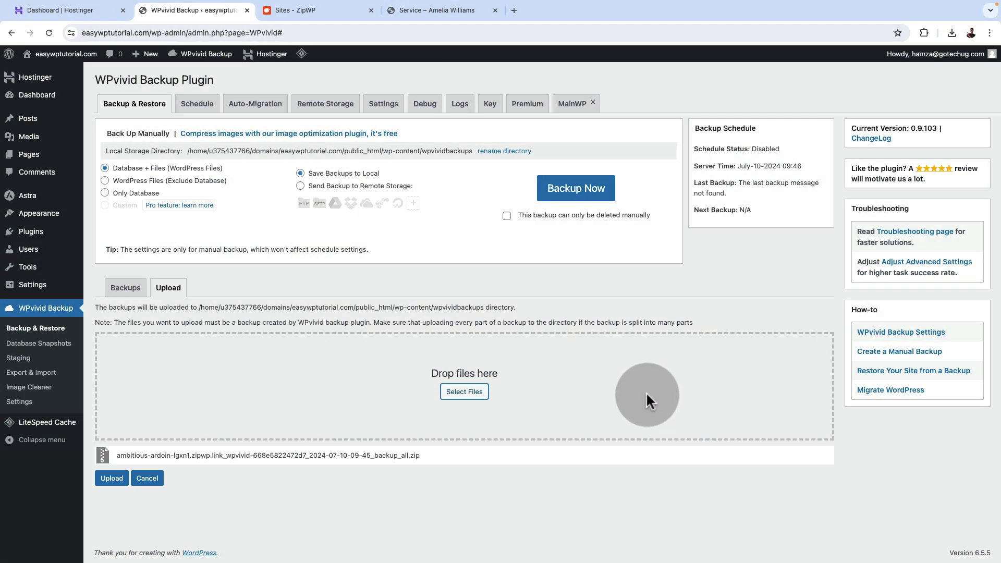
{"action": "left_click", "coordinate": [108, 479]}
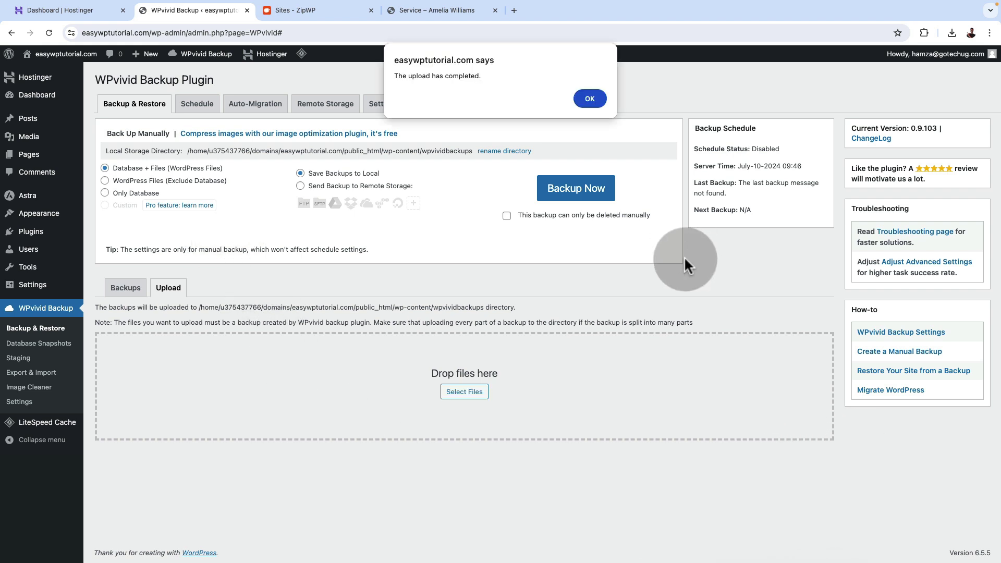
{"action": "left_click", "coordinate": [590, 100]}
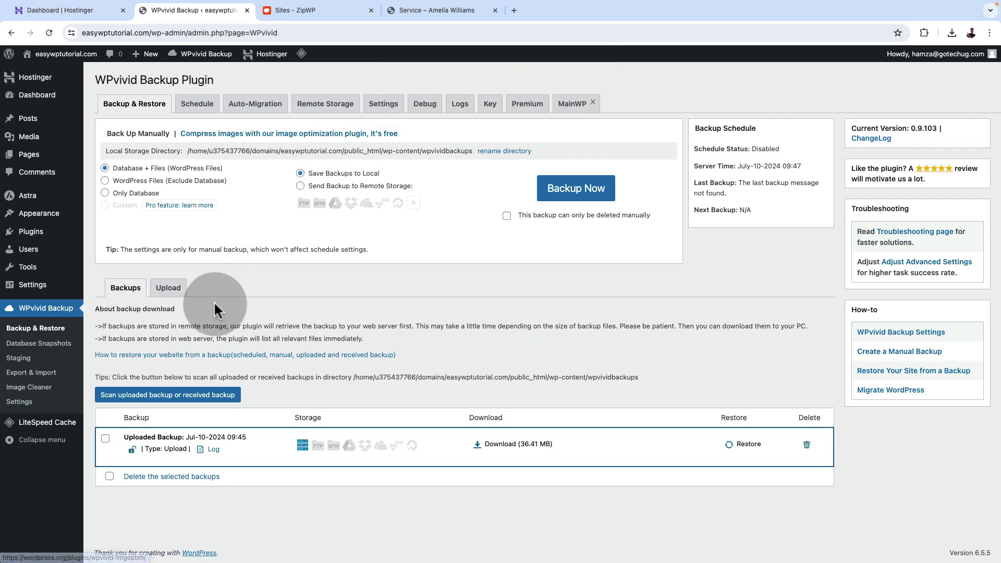
Restore the site from the uploaded Jul-10-2024 09:45 backup and acknowledge completion.
{"action": "left_click", "coordinate": [749, 444]}
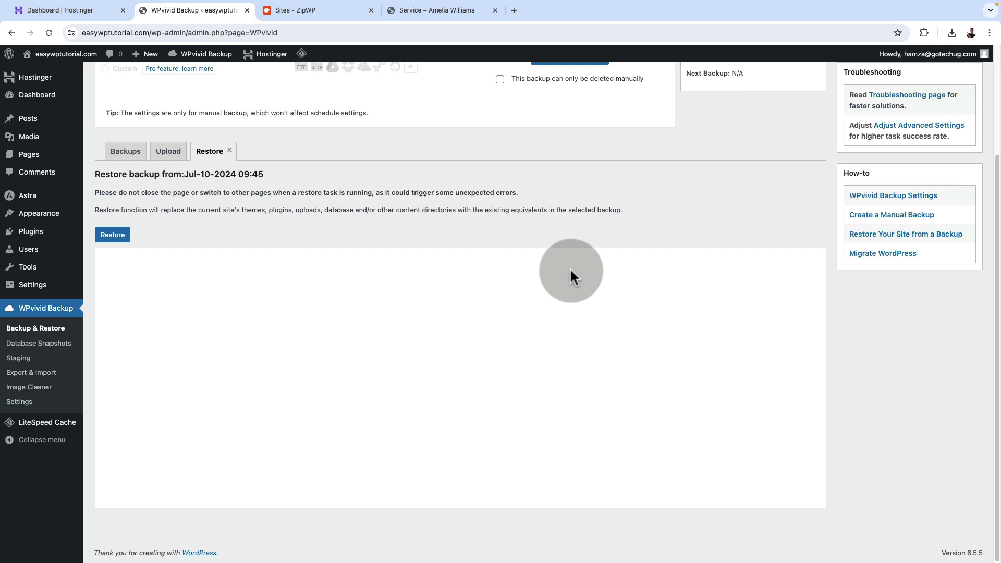
{"action": "left_click", "coordinate": [112, 235]}
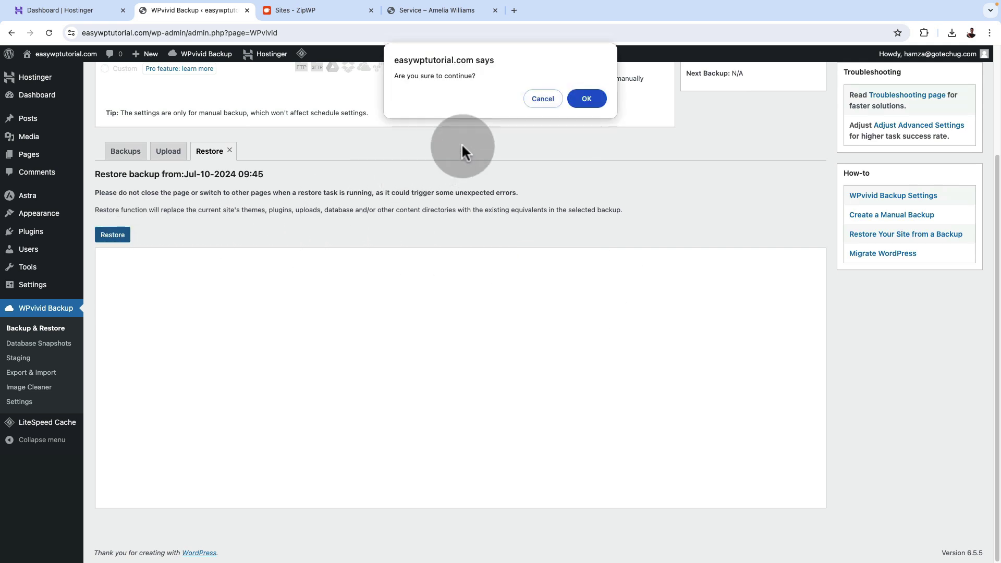
{"action": "left_click", "coordinate": [582, 98]}
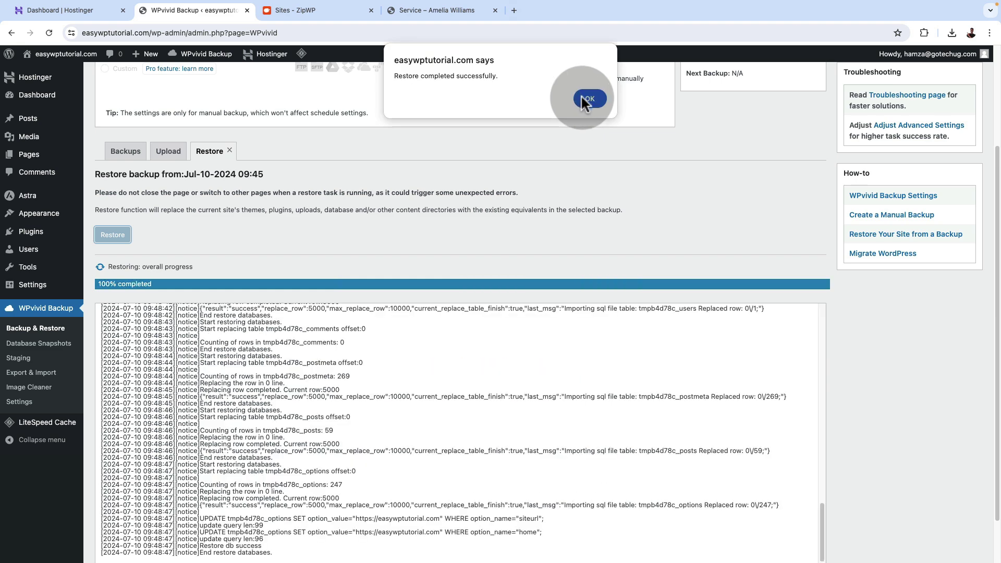
{"action": "left_click", "coordinate": [583, 97]}
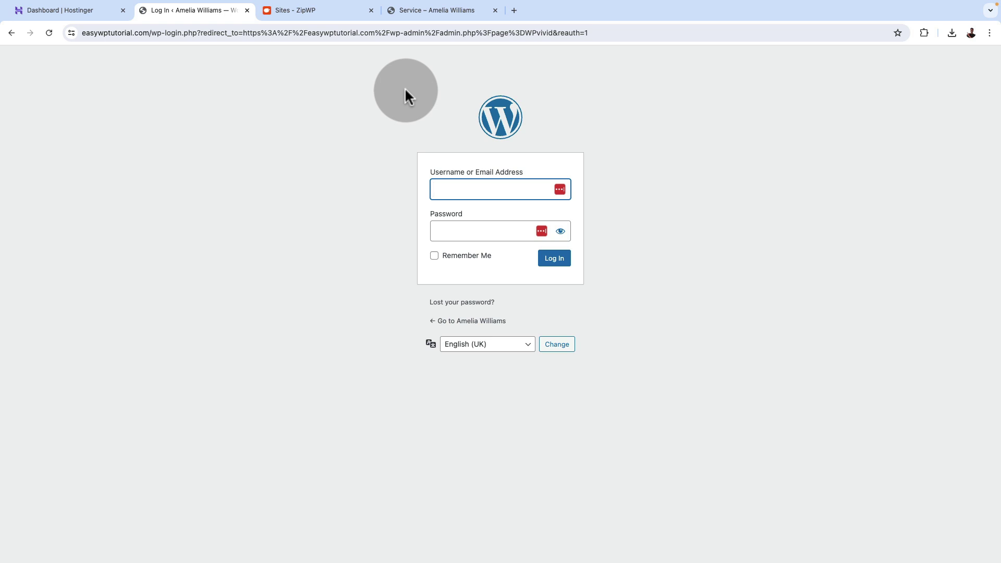
Copy the staging site's username from ZipWP Login Credentials into the WordPress login form.
{"action": "left_click", "coordinate": [319, 11]}
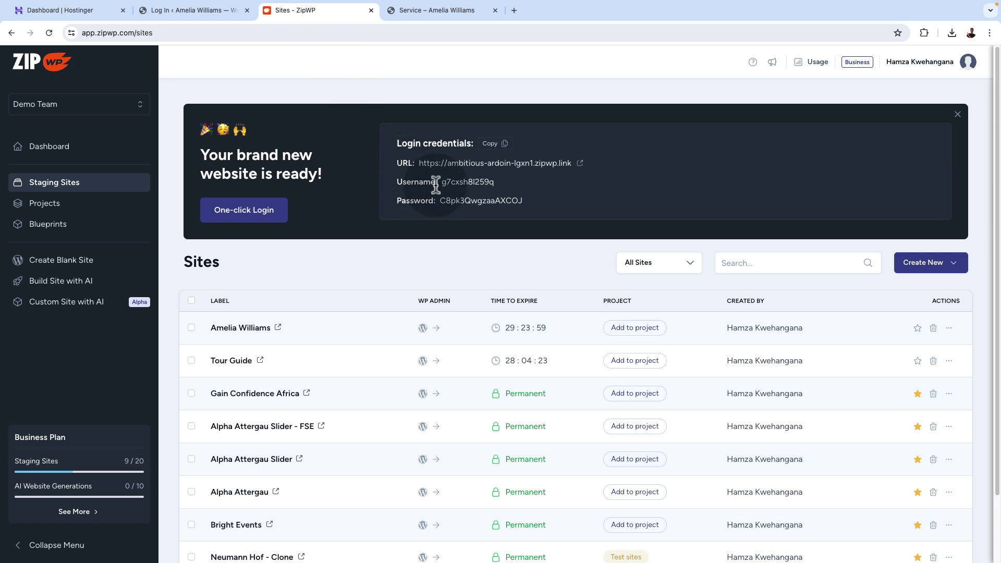
{"action": "left_click_drag", "start_coordinate": [439, 184], "coordinate": [514, 181]}
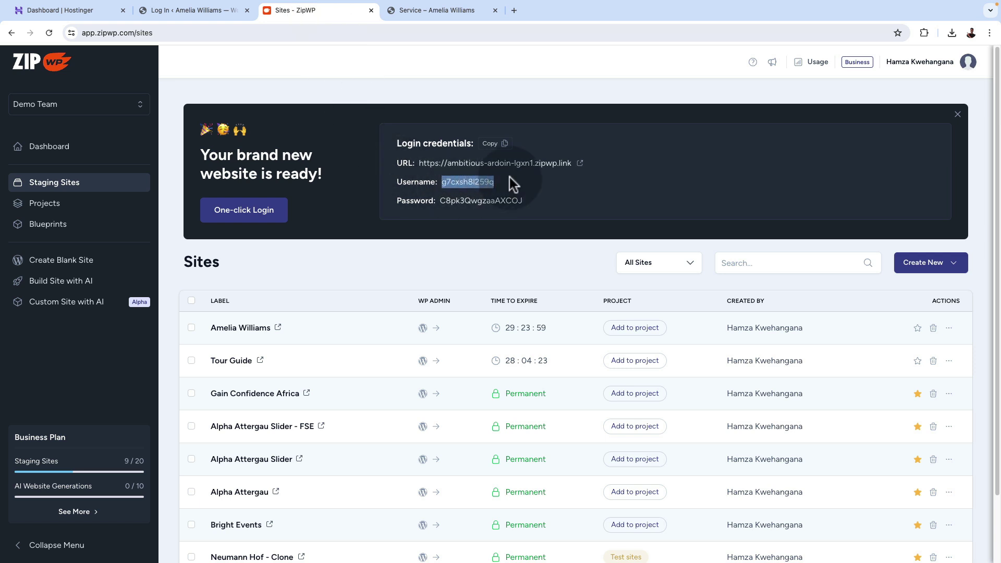
{"action": "left_click_drag", "start_coordinate": [440, 201], "coordinate": [525, 200]}
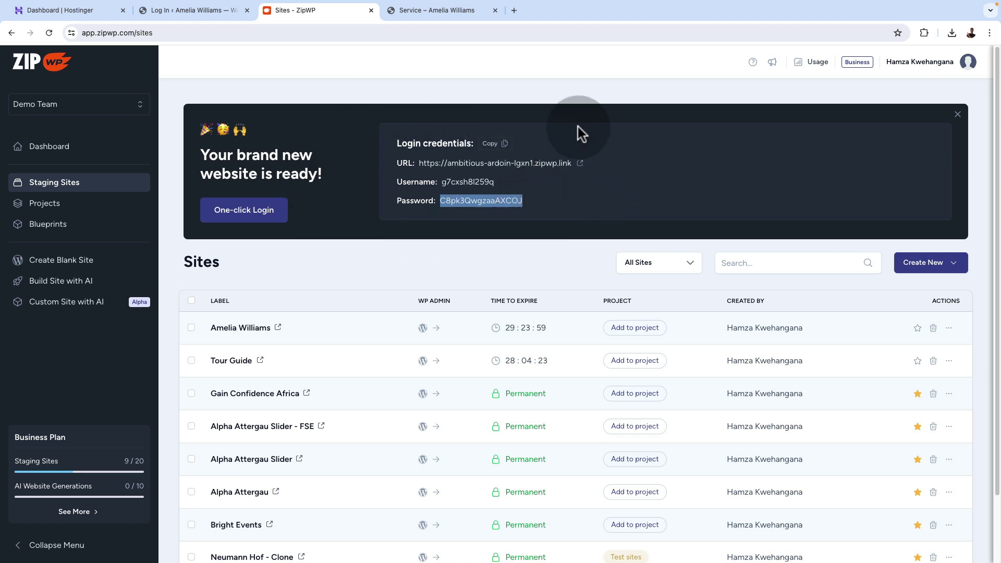
{"action": "left_click", "coordinate": [959, 117]}
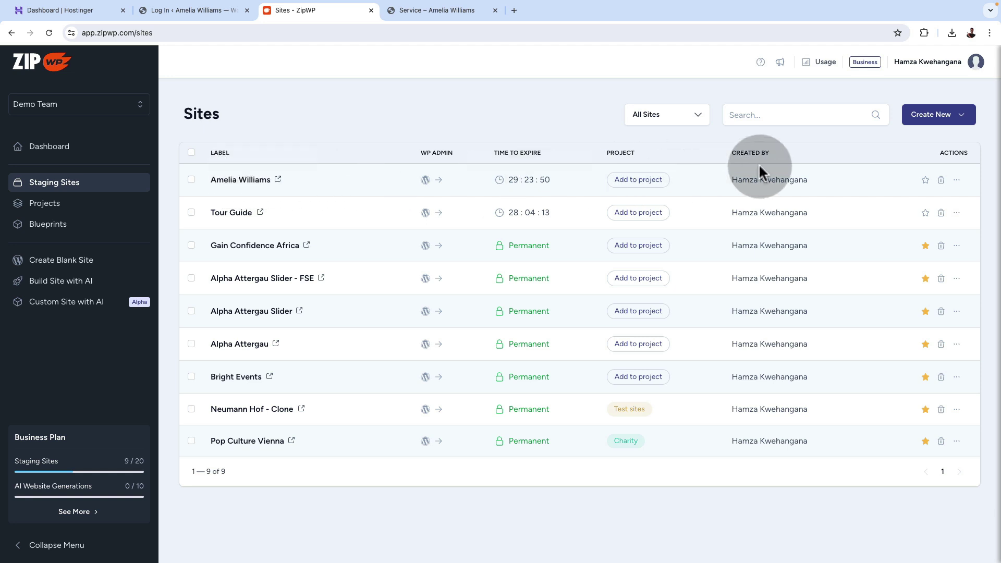
{"action": "left_click", "coordinate": [957, 182]}
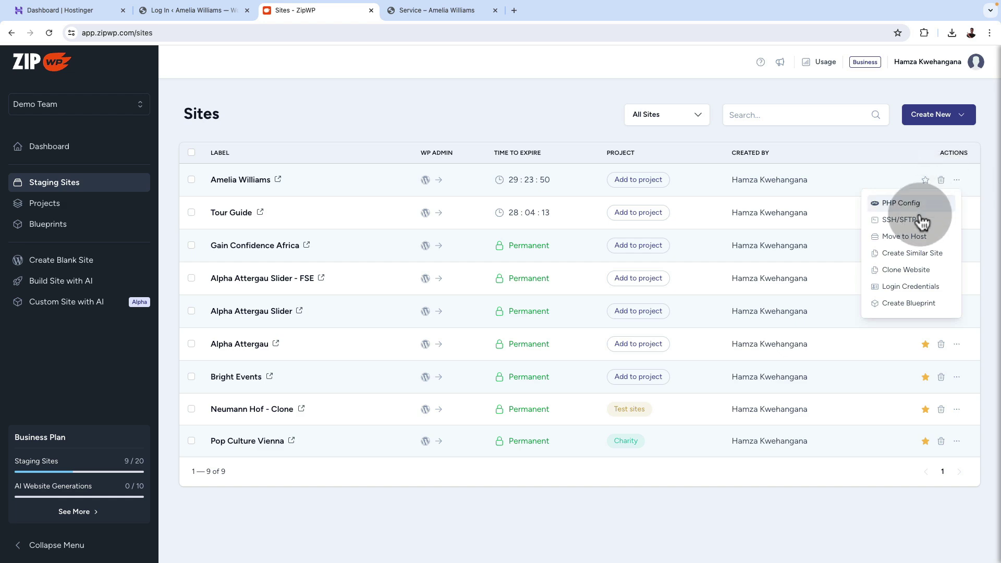
{"action": "left_click", "coordinate": [918, 289]}
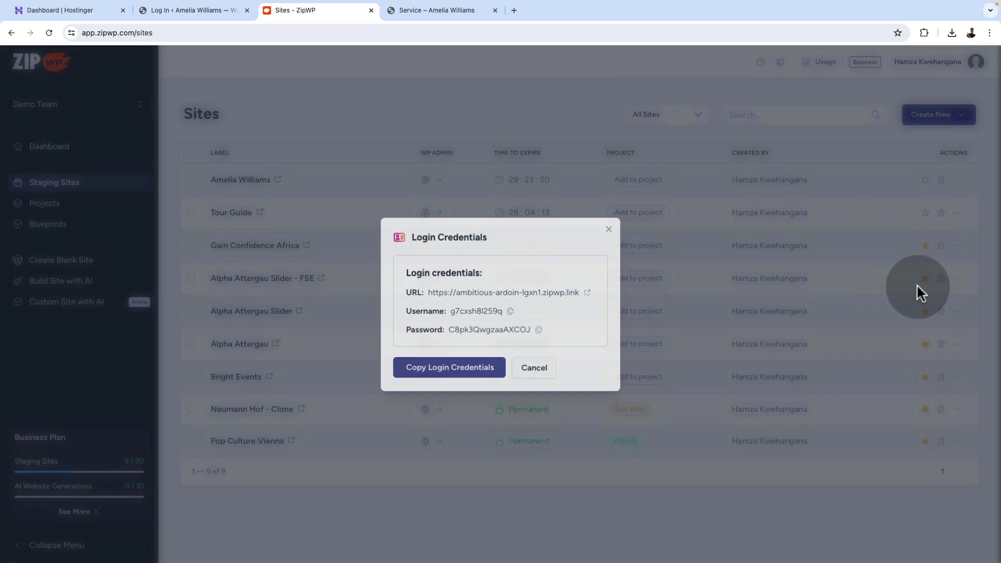
{"action": "left_click", "coordinate": [511, 312]}
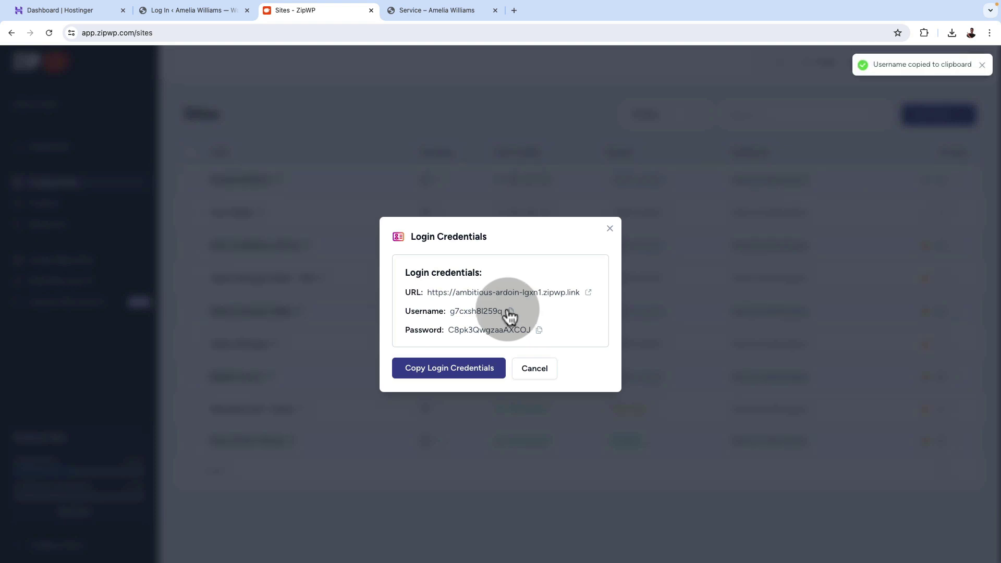
{"action": "left_click", "coordinate": [196, 11]}
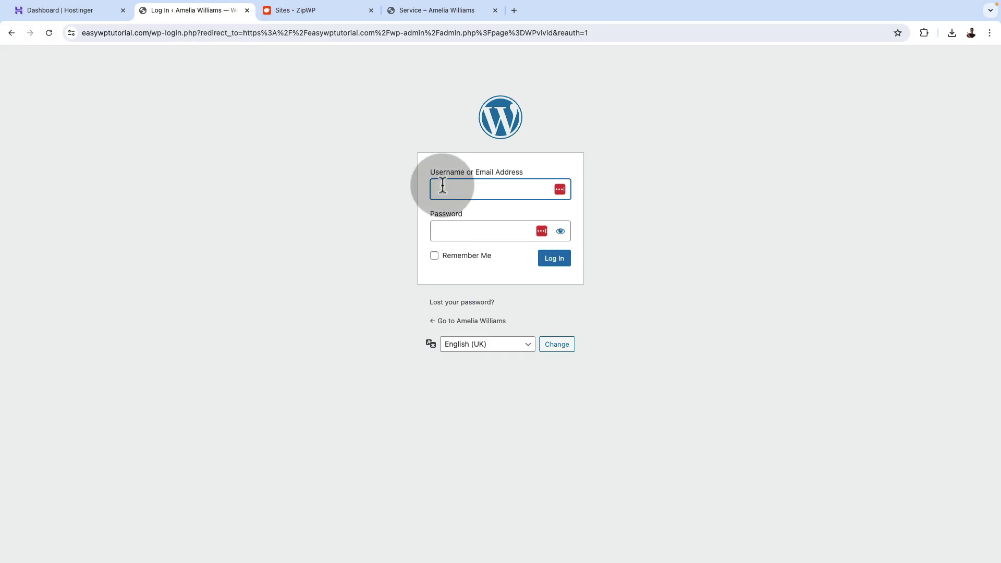
{"action": "key", "text": "super+v"}
Copy the staging site's password into the login form's password field and log in.
{"action": "left_click", "coordinate": [443, 11]}
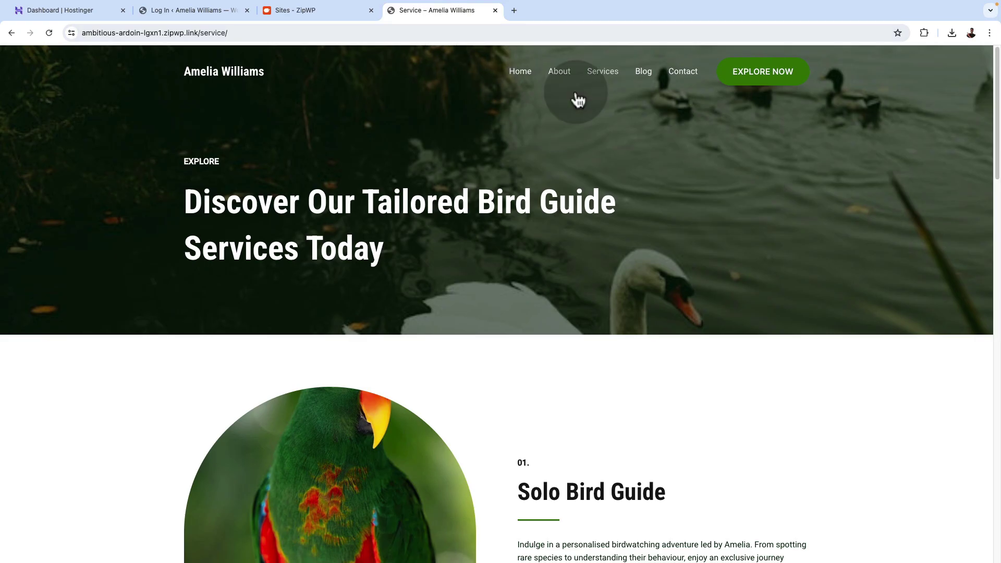
{"action": "left_click", "coordinate": [287, 11]}
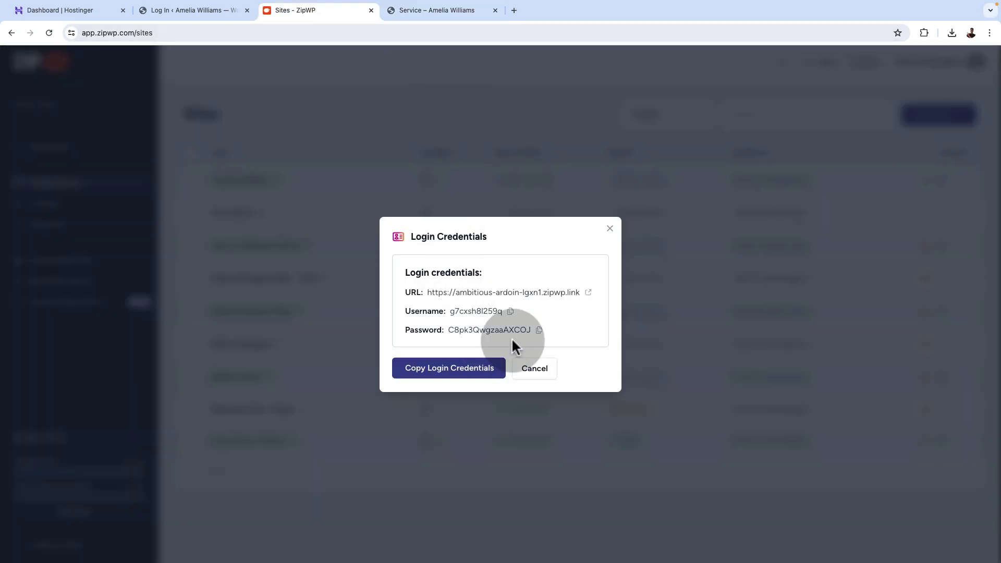
{"action": "left_click", "coordinate": [540, 330]}
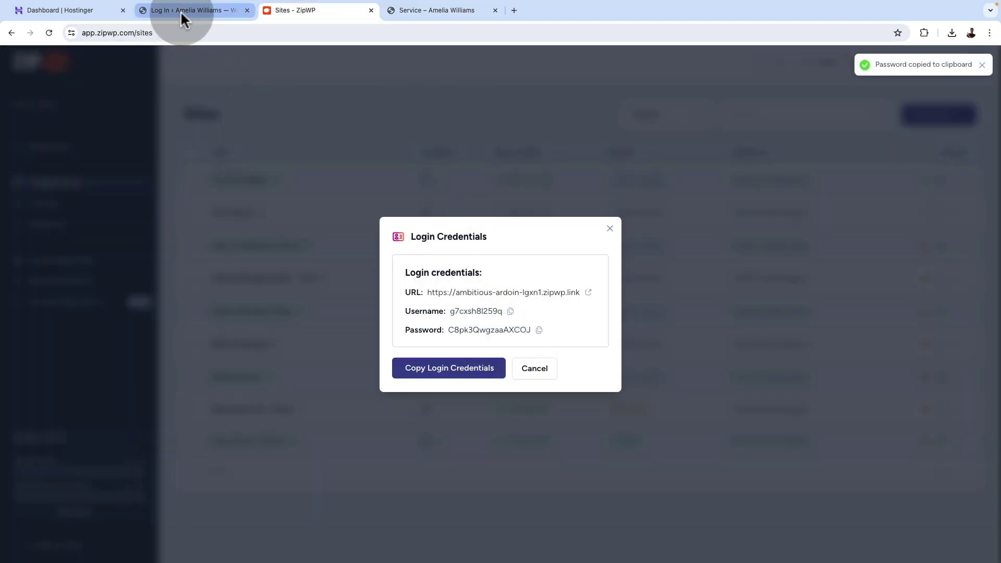
{"action": "left_click", "coordinate": [181, 11]}
{"action": "left_click", "coordinate": [448, 231]}
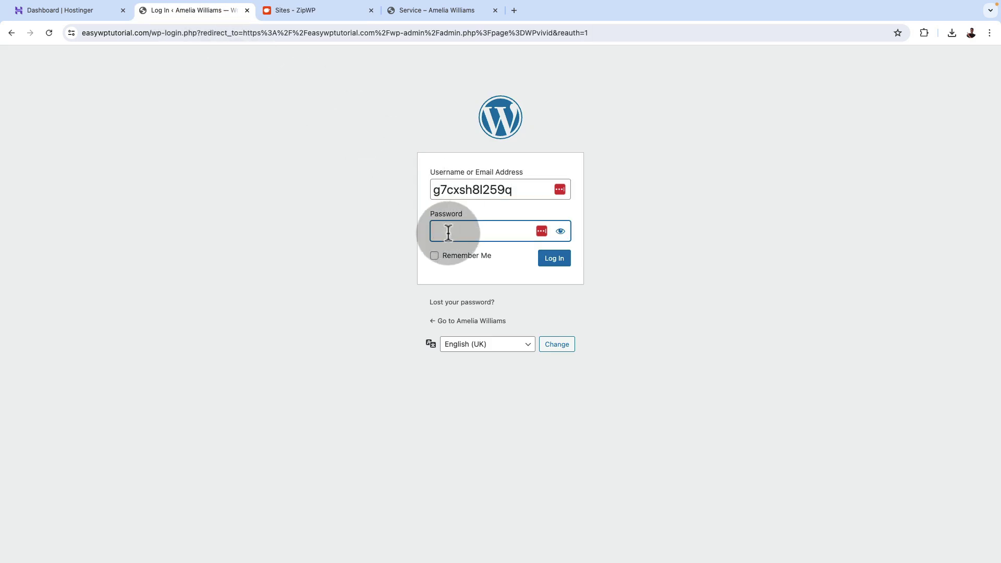
{"action": "key", "text": "ctrl+v"}
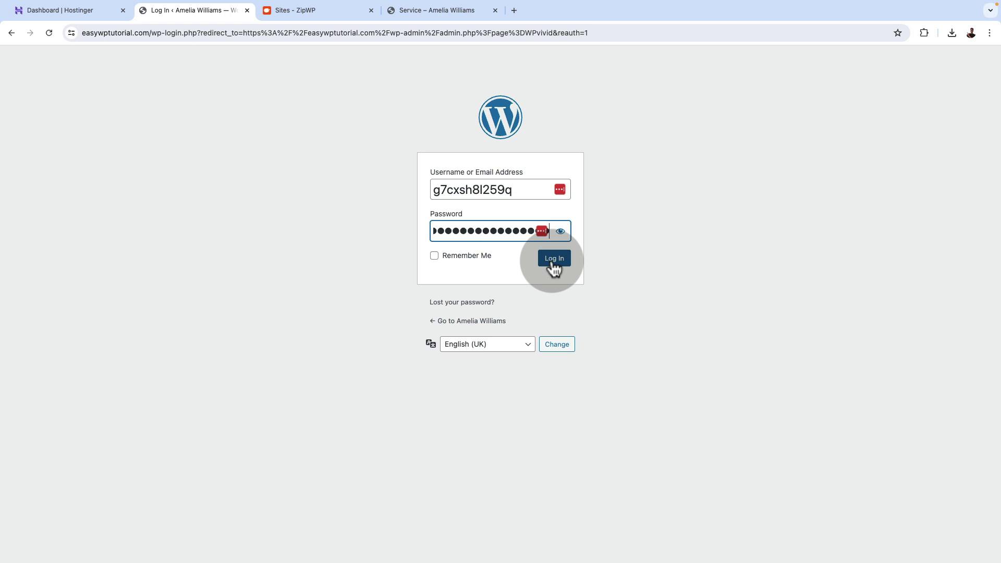
{"action": "left_click", "coordinate": [553, 261]}
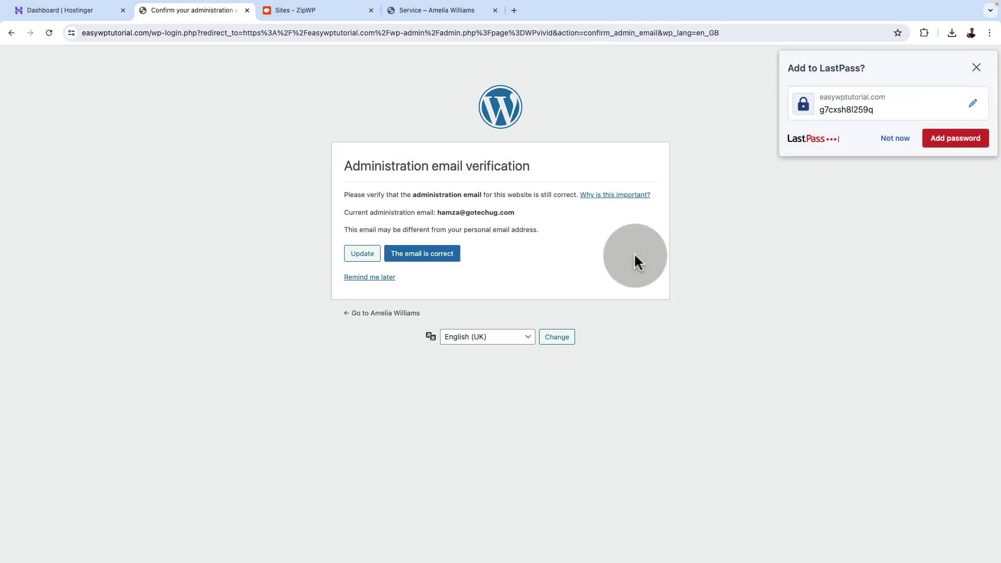
Skip the password-save and admin-email prompts, then view the restored World of Birdwatching homepage.
{"action": "left_click", "coordinate": [896, 139]}
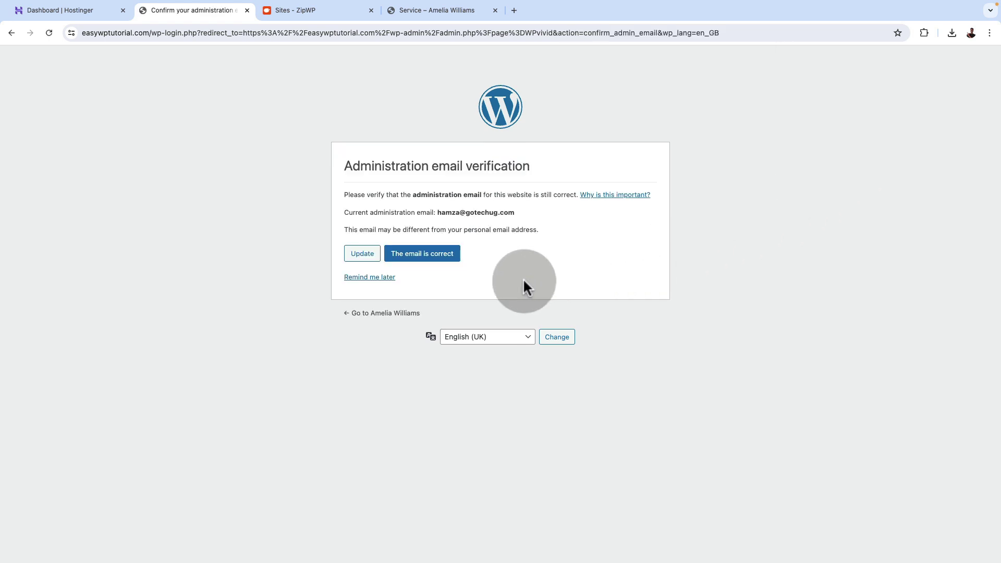
{"action": "left_click", "coordinate": [372, 280]}
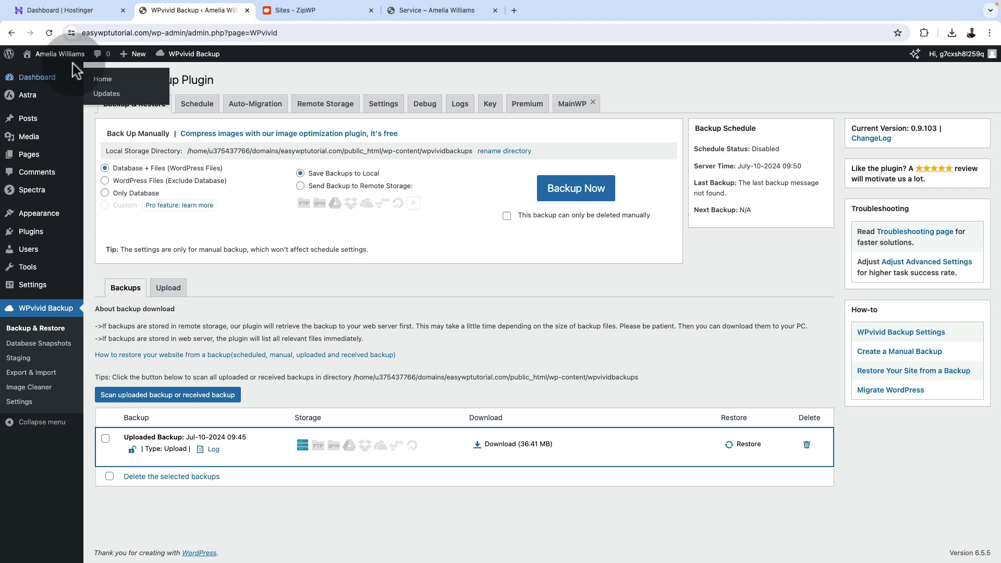
{"action": "mouse_move", "coordinate": [52, 54]}
{"action": "left_click", "coordinate": [37, 72], "text": "super"}
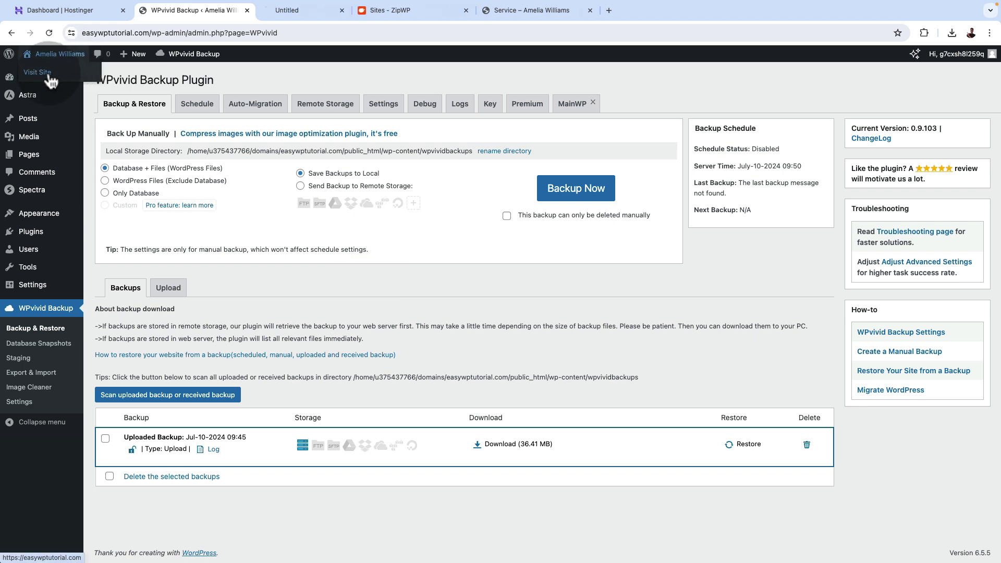
{"action": "left_click", "coordinate": [274, 13]}
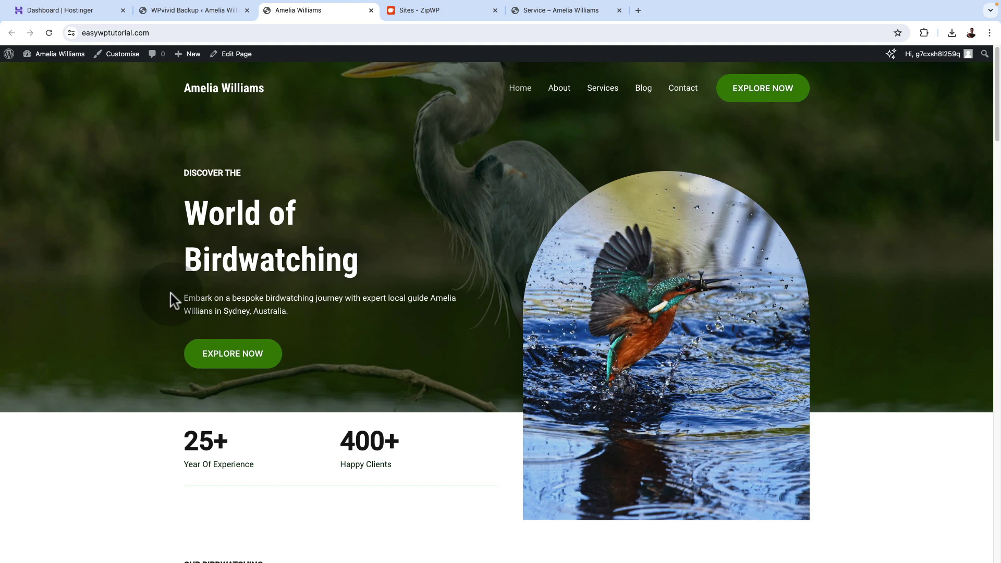
{"action": "scroll", "coordinate": [171, 296], "scroll_direction": "down", "scroll_amount": 3}
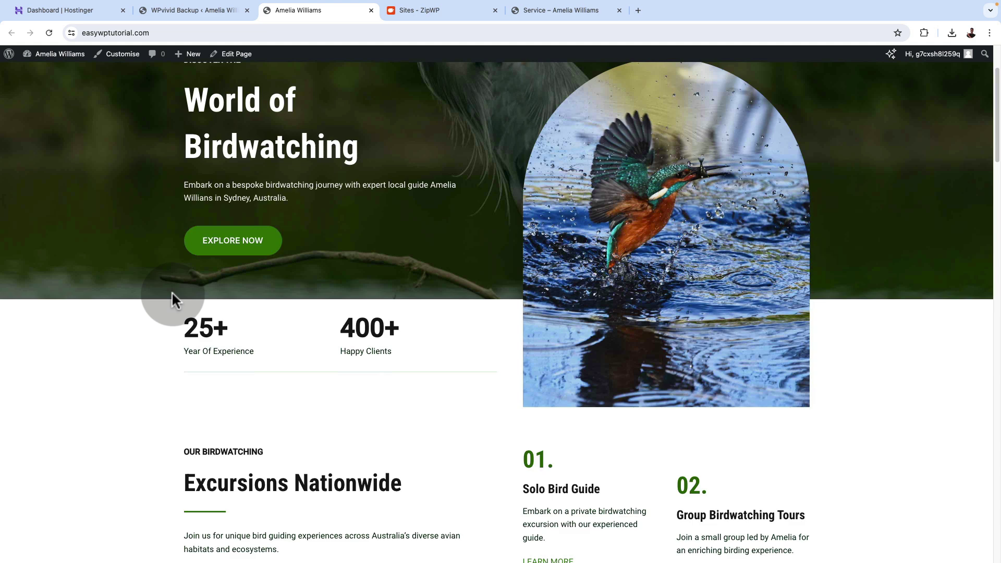
{"action": "left_click", "coordinate": [443, 11]}
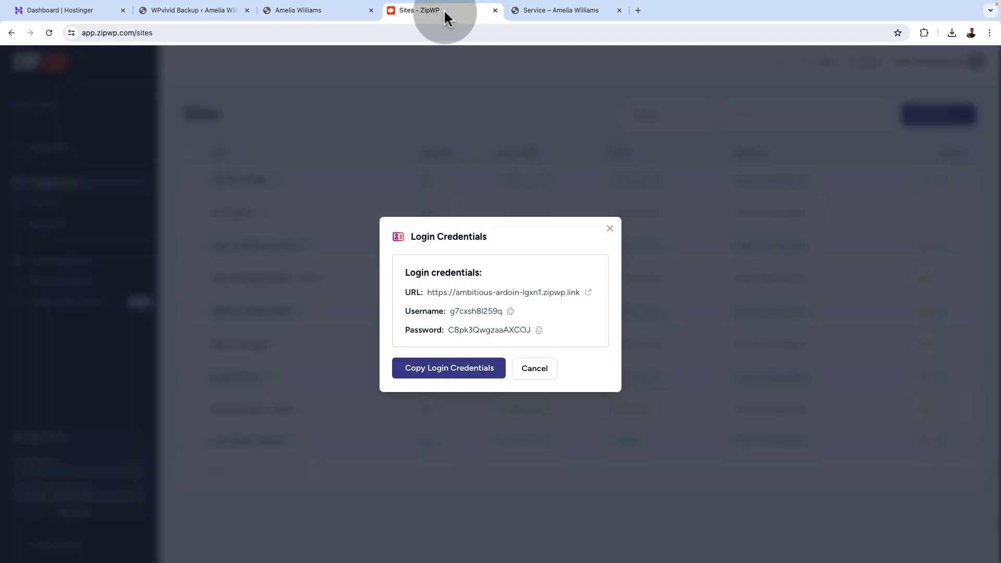
{"action": "left_click", "coordinate": [610, 230]}
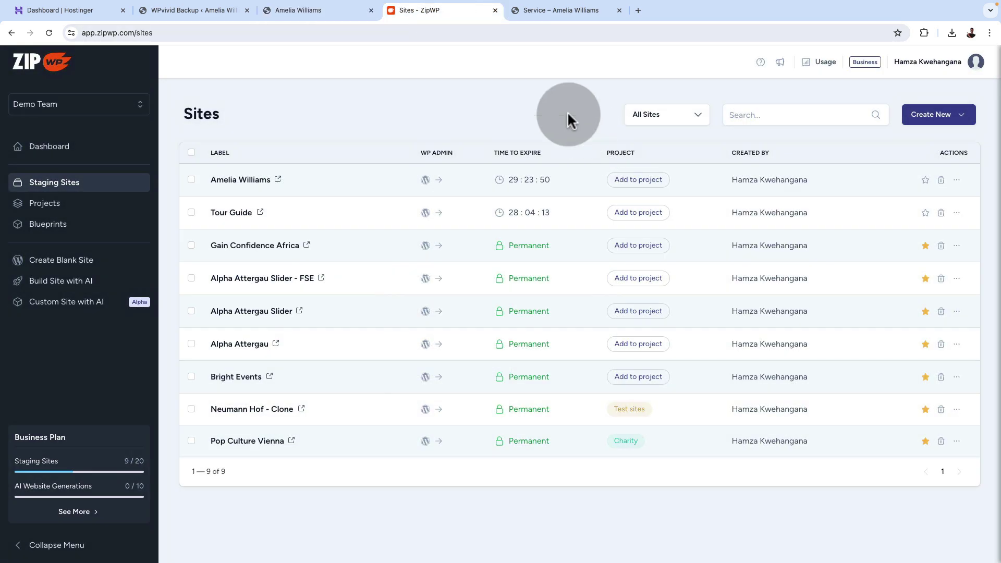
{"action": "left_click", "coordinate": [279, 180]}
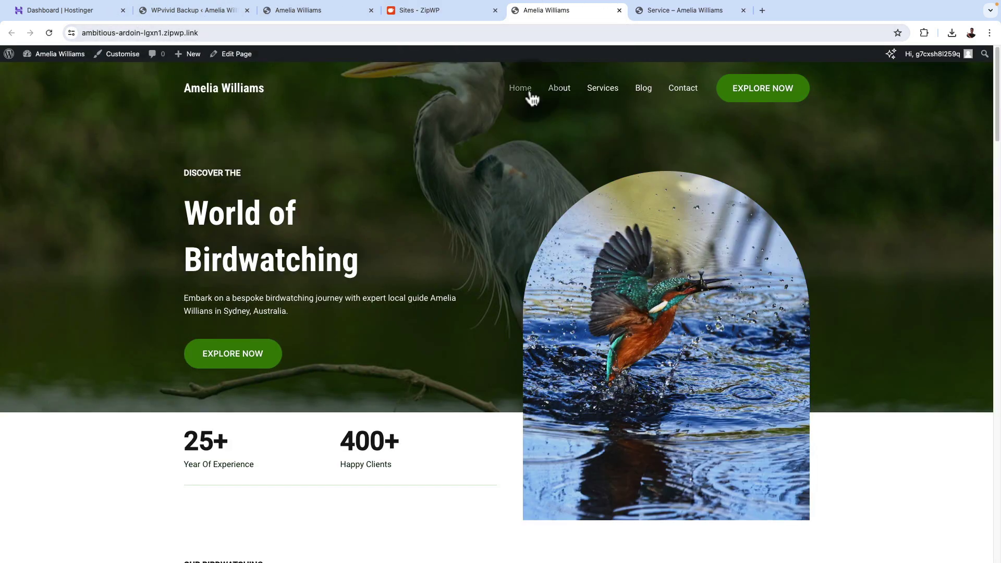
{"action": "left_click", "coordinate": [620, 10]}
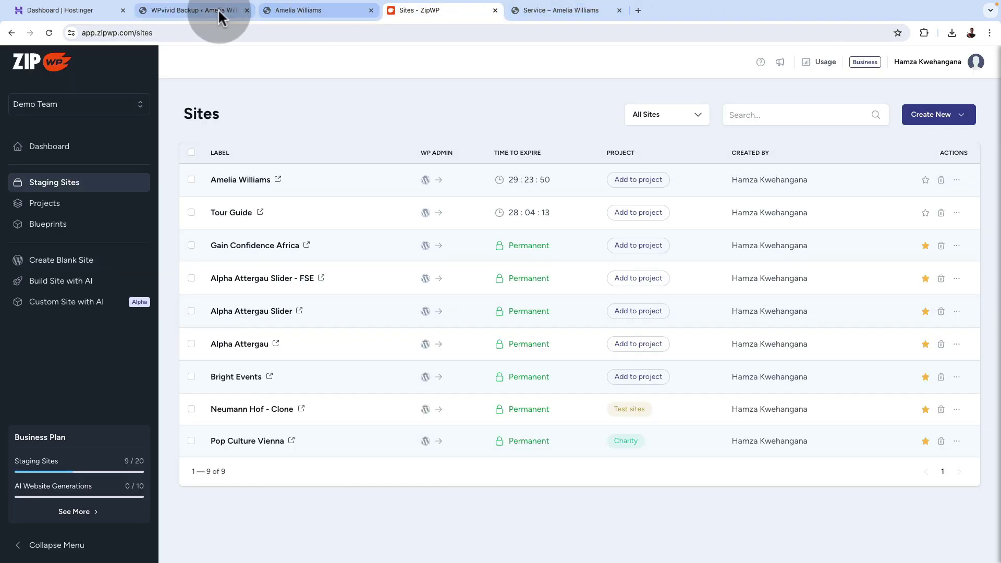
Return to the restored homepage and scroll through its sections.
{"action": "left_click", "coordinate": [272, 11]}
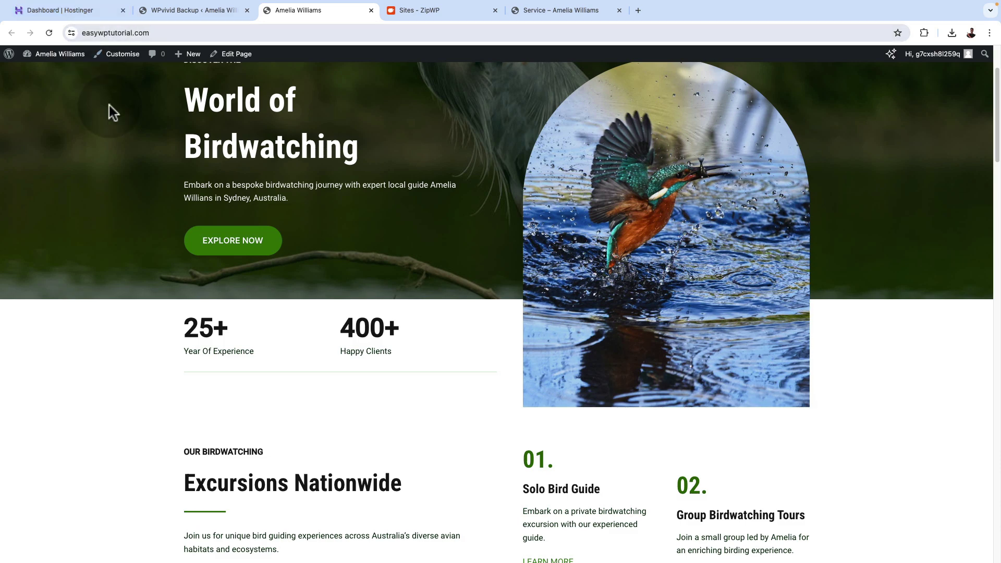
{"action": "scroll", "coordinate": [280, 213], "scroll_direction": "up", "scroll_amount": 3}
{"action": "scroll", "coordinate": [442, 279], "scroll_direction": "down", "scroll_amount": 6}
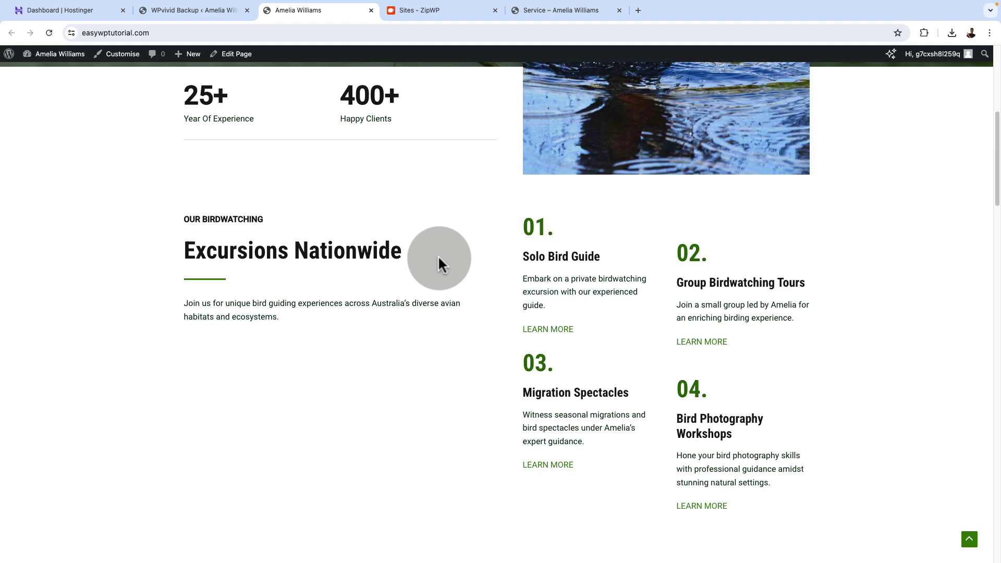
{"action": "scroll", "coordinate": [438, 259], "scroll_direction": "down", "scroll_amount": 3}
{"action": "scroll", "coordinate": [439, 260], "scroll_direction": "down", "scroll_amount": 5}
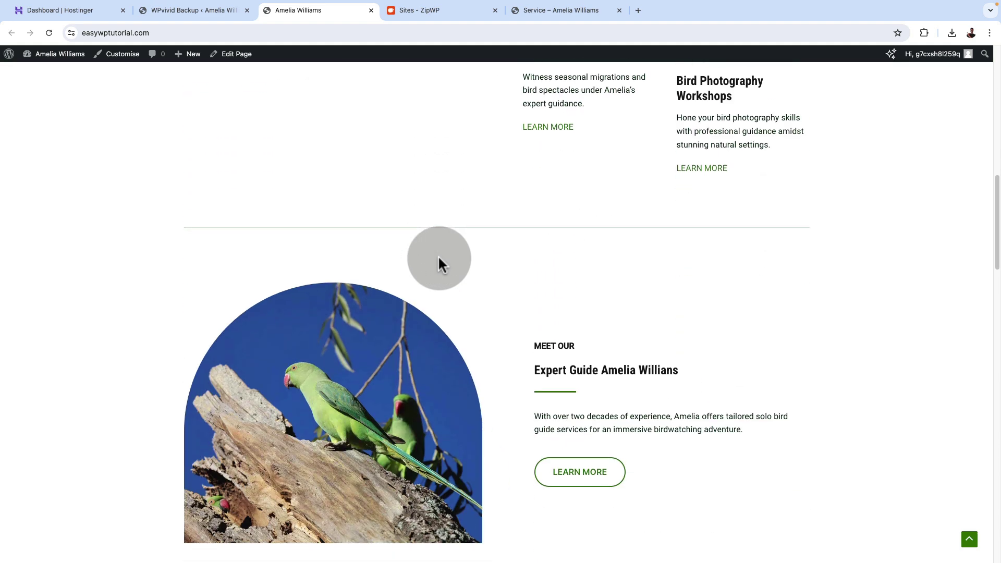
{"action": "scroll", "coordinate": [438, 256], "scroll_direction": "down", "scroll_amount": 3}
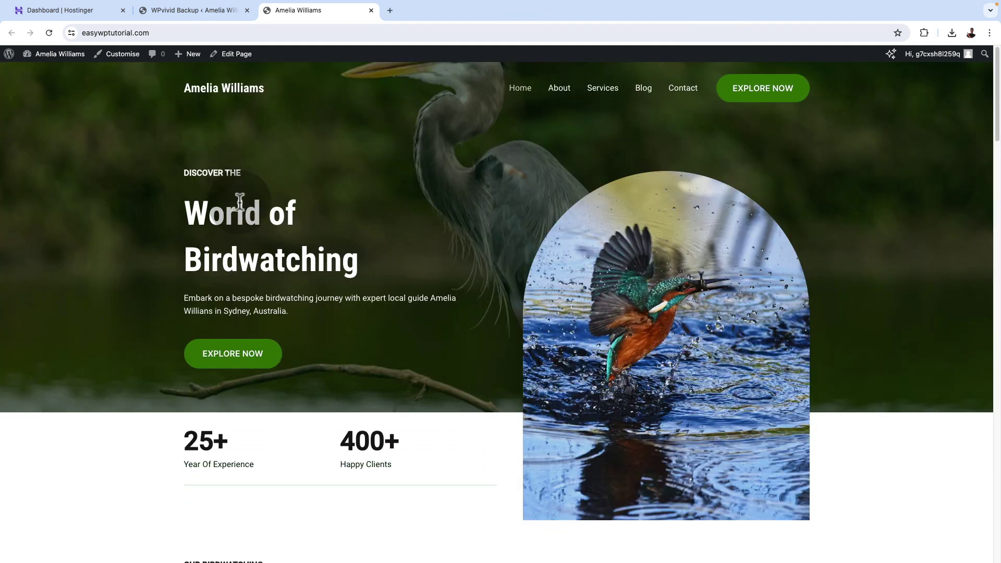
Close the live site and WPvivid tabs, then open easywptutorial.com's WordPress admin from hPanel.
{"action": "left_click", "coordinate": [371, 10]}
{"action": "left_click", "coordinate": [247, 10]}
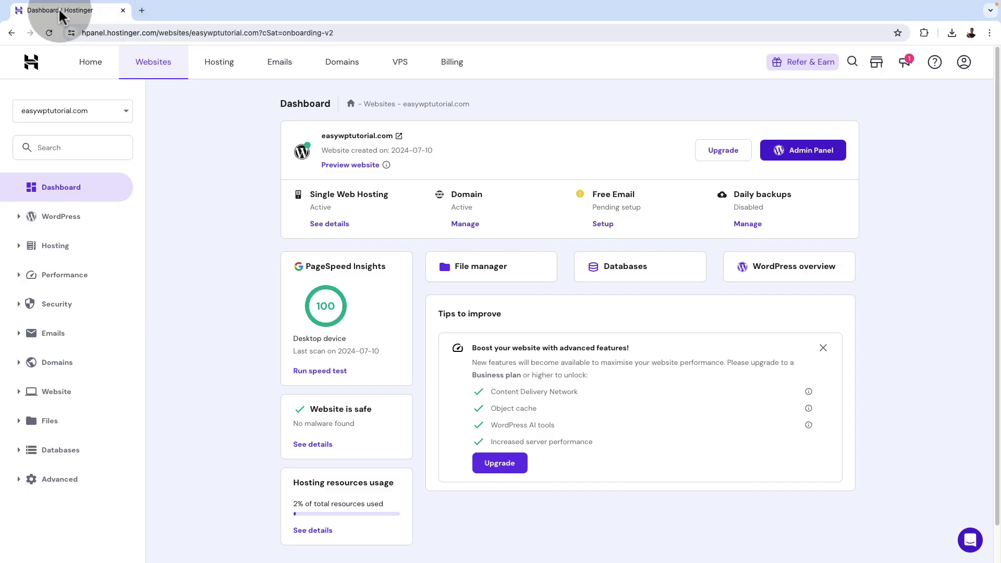
{"action": "left_click", "coordinate": [90, 65]}
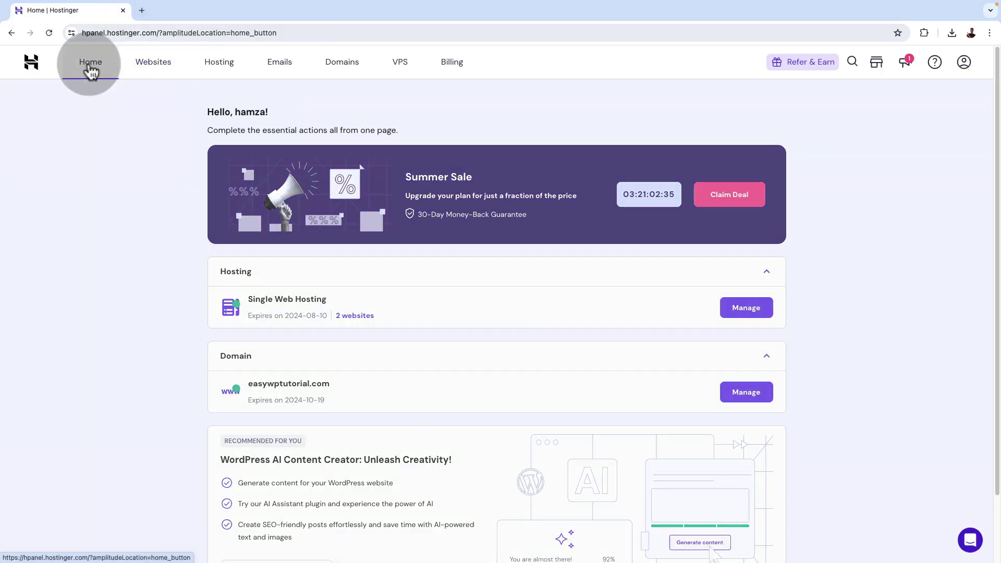
{"action": "left_click", "coordinate": [150, 67]}
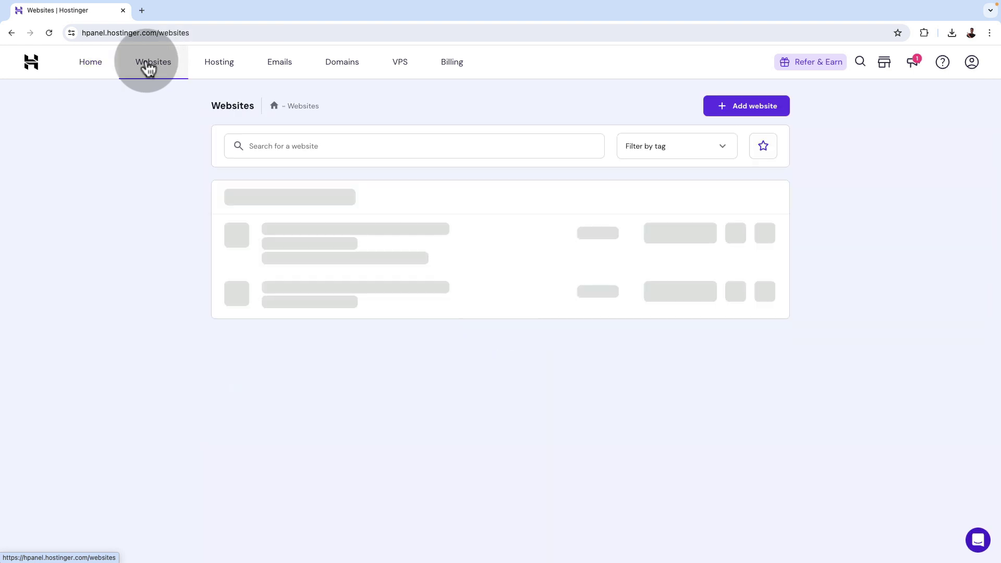
{"action": "left_click", "coordinate": [657, 293]}
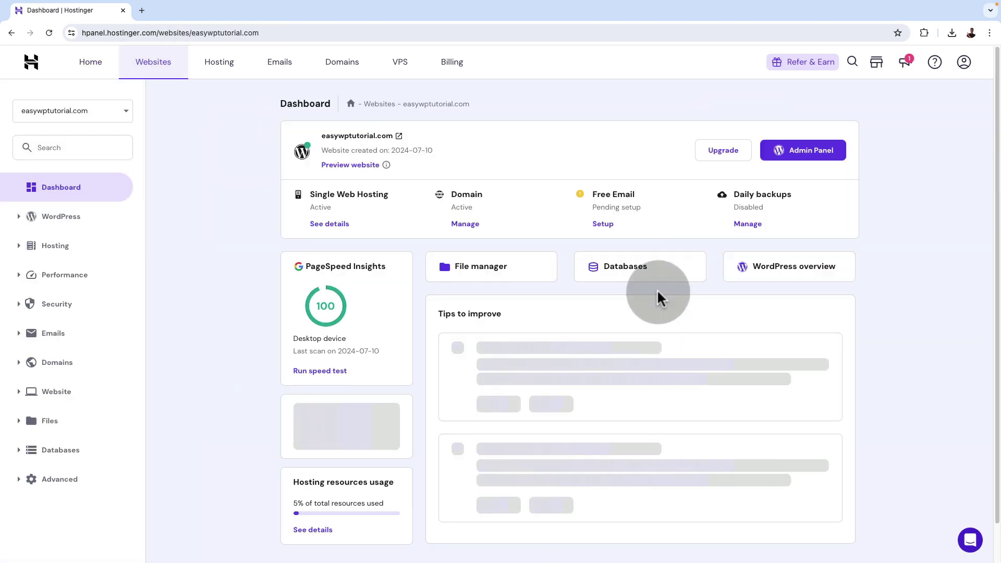
{"action": "left_click", "coordinate": [783, 146]}
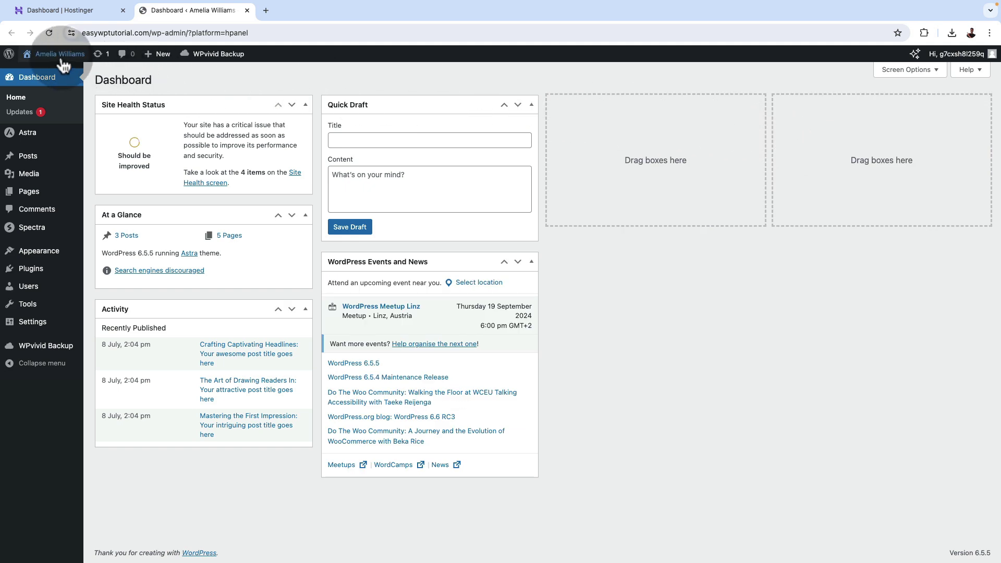
{"action": "mouse_move", "coordinate": [63, 65]}
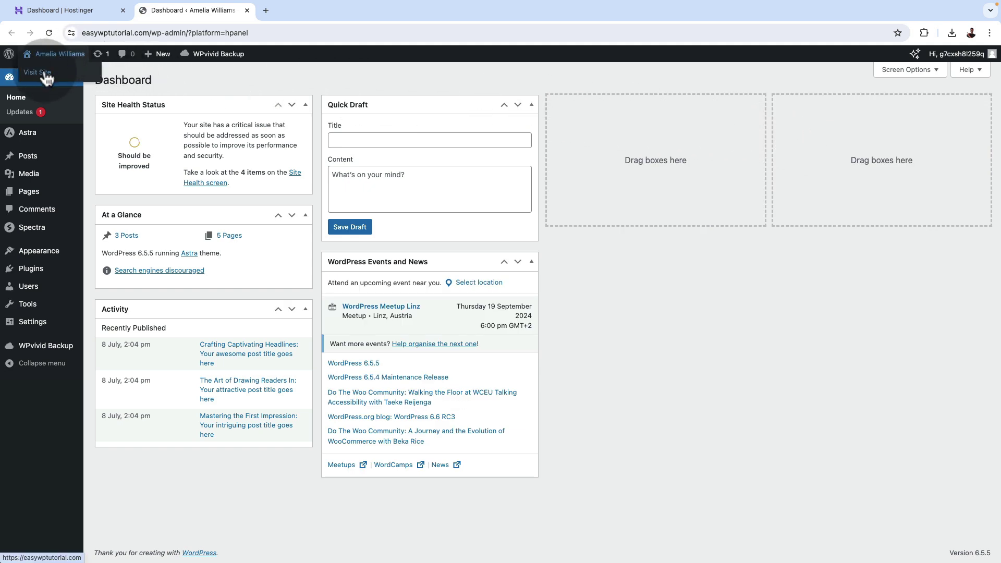
{"action": "left_click", "coordinate": [42, 72], "text": "super"}
{"action": "left_click", "coordinate": [282, 9]}
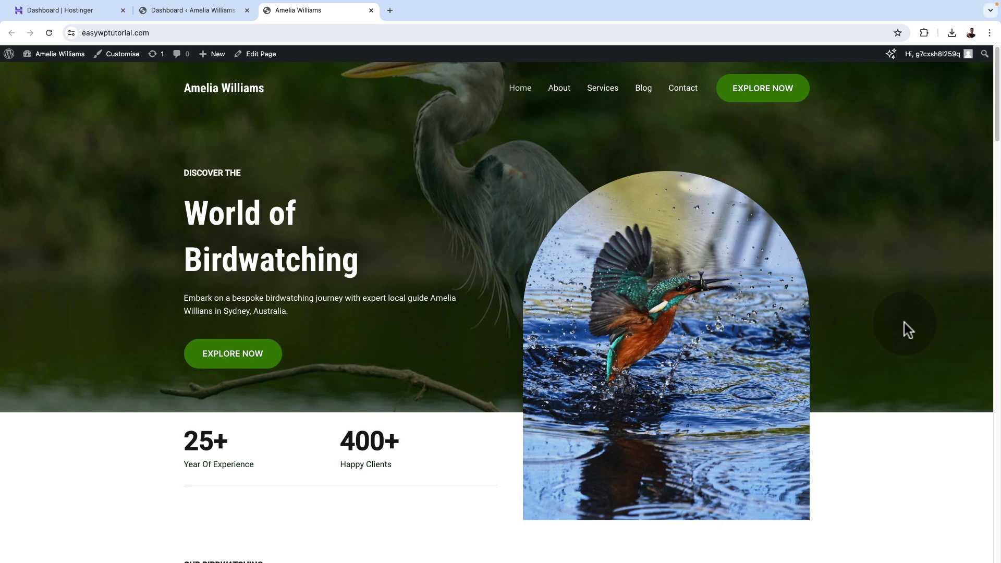
{"action": "scroll", "coordinate": [904, 323], "scroll_direction": "down", "scroll_amount": 4}
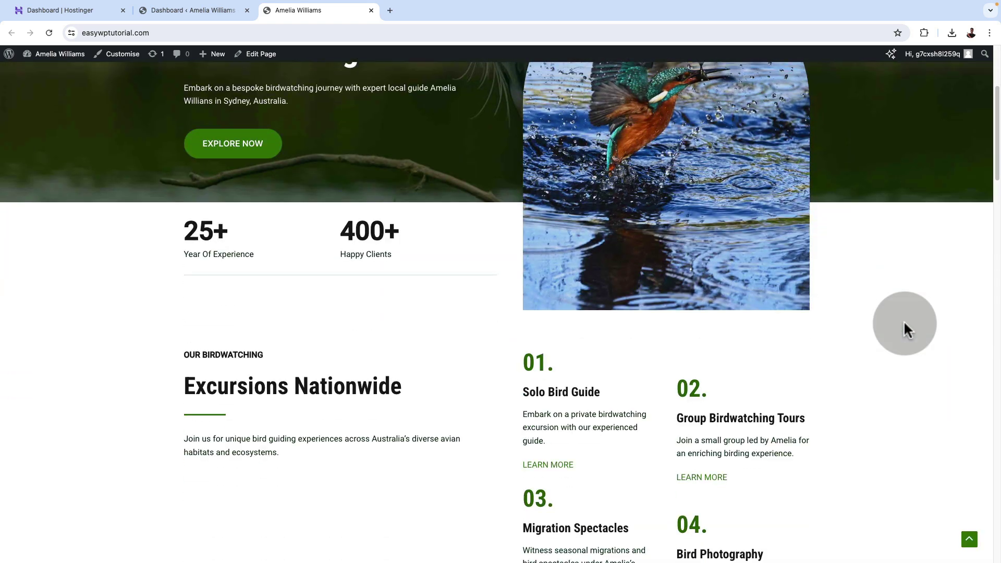
{"action": "scroll", "coordinate": [904, 323], "scroll_direction": "up", "scroll_amount": 4}
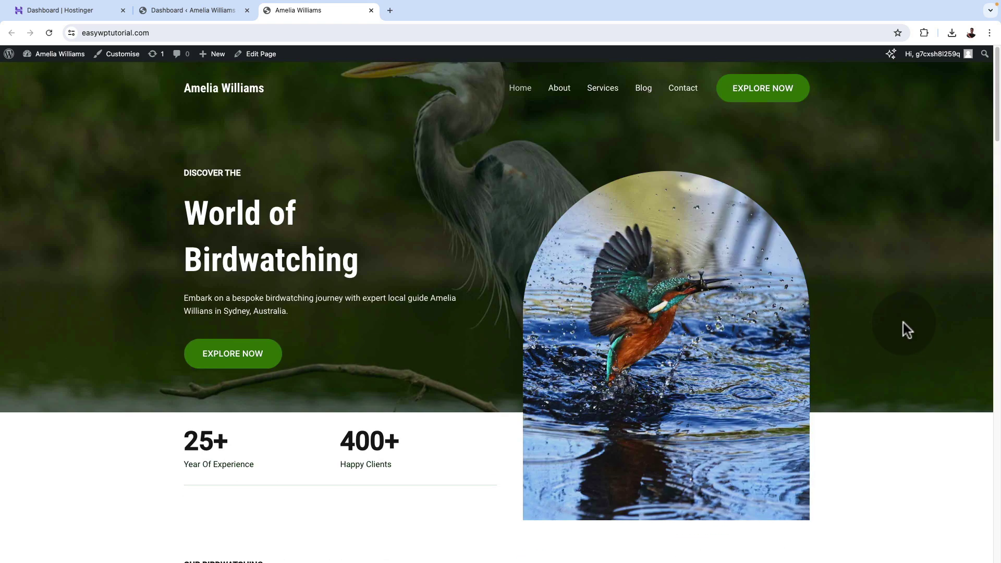
{"action": "left_click", "coordinate": [206, 10]}
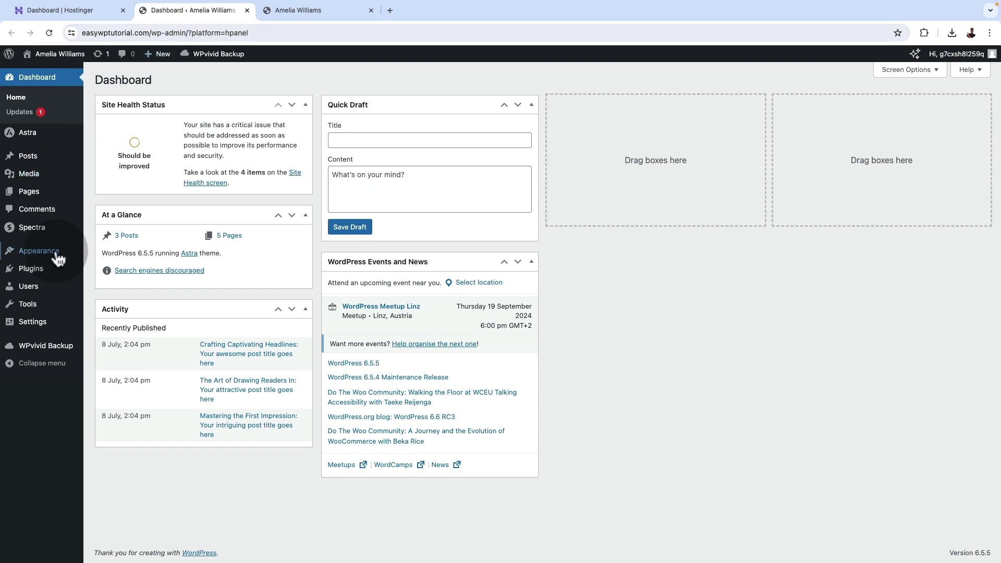
Move from the Appearance menu to the Installed Plugins list.
{"action": "mouse_move", "coordinate": [60, 255]}
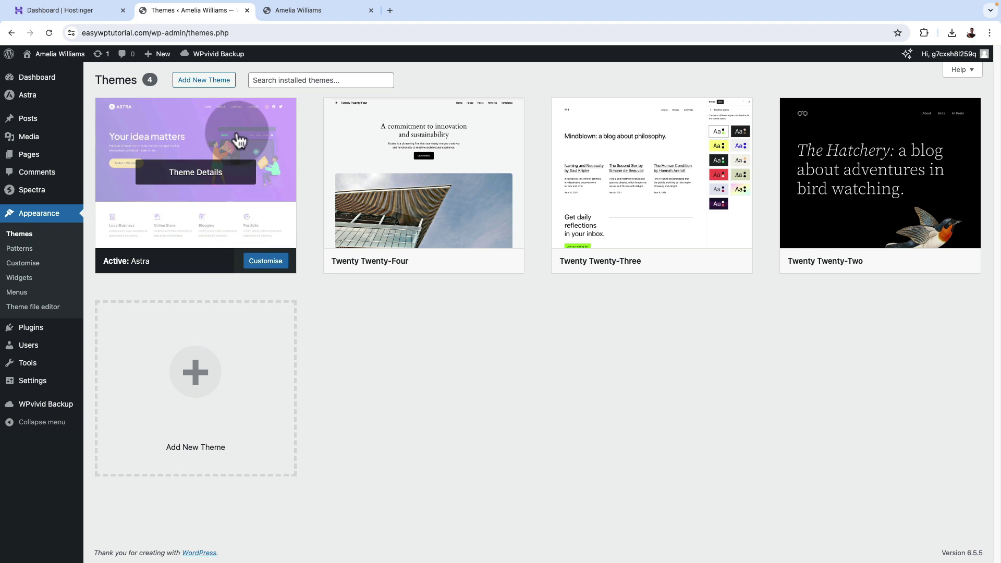
{"action": "left_click", "coordinate": [35, 331]}
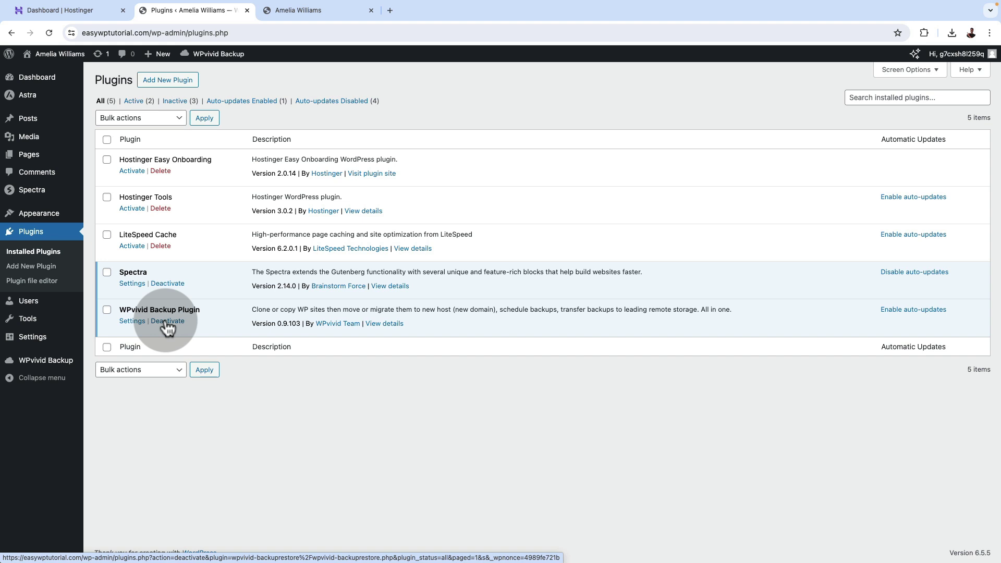
Deactivate WPvivid Backup and select it with LiteSpeed Cache, Hostinger Tools and Hostinger Easy Onboarding.
{"action": "left_click", "coordinate": [166, 322]}
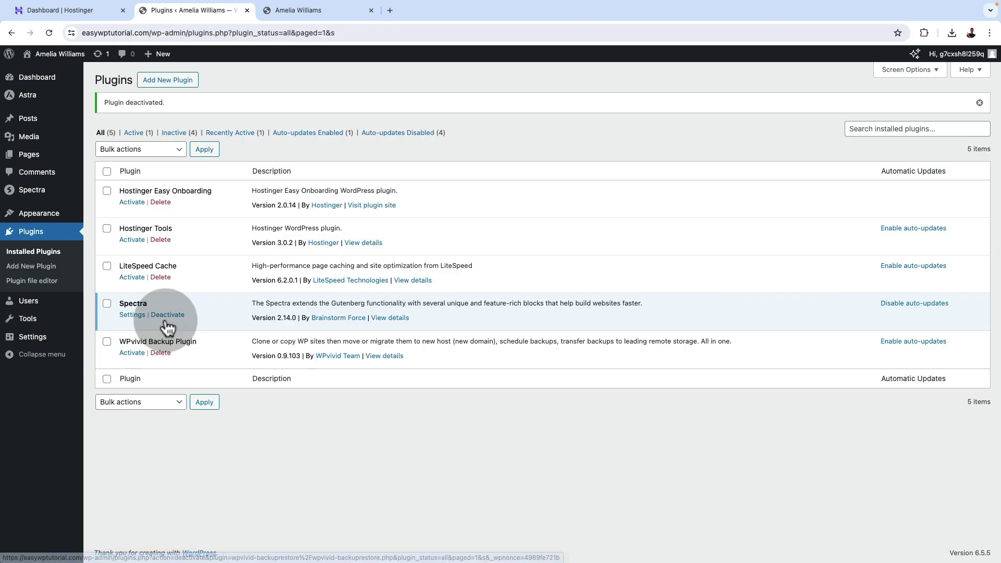
{"action": "left_click", "coordinate": [107, 343]}
{"action": "left_click", "coordinate": [107, 268]}
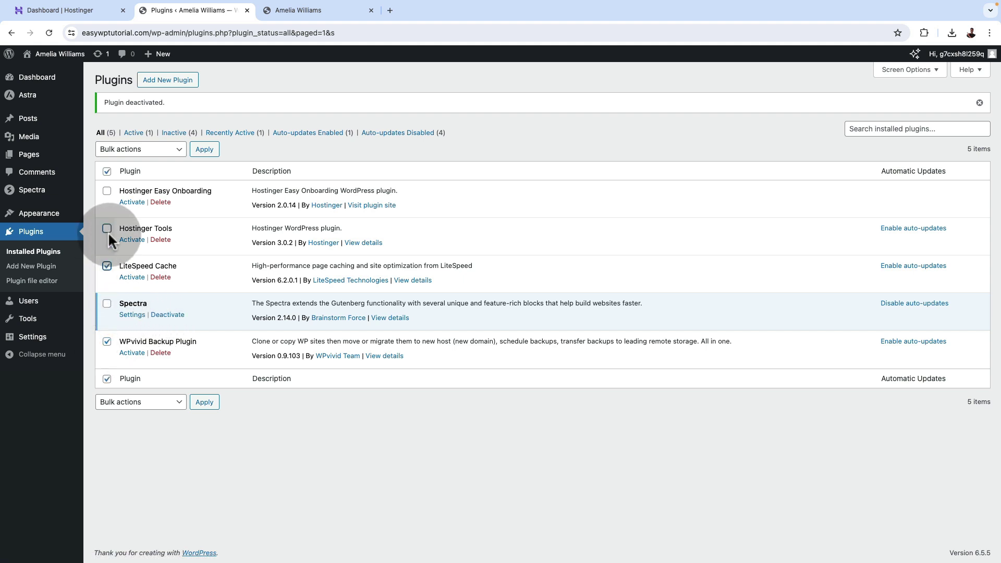
{"action": "left_click", "coordinate": [107, 230]}
{"action": "left_click", "coordinate": [108, 192]}
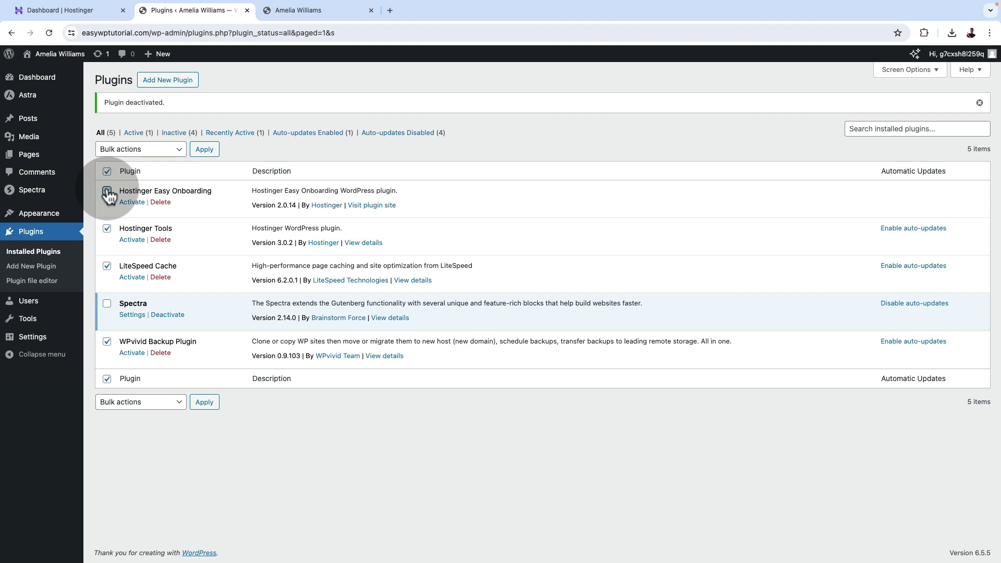
Bulk-delete the four selected plugins, confirm, and refresh the plugins list.
{"action": "left_click", "coordinate": [164, 403]}
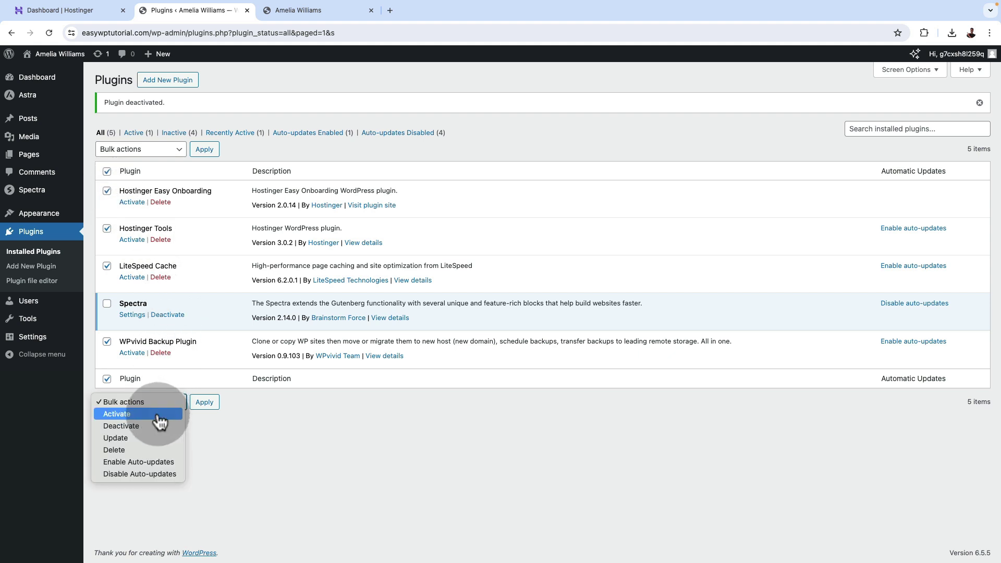
{"action": "left_click", "coordinate": [145, 450]}
{"action": "left_click", "coordinate": [205, 403]}
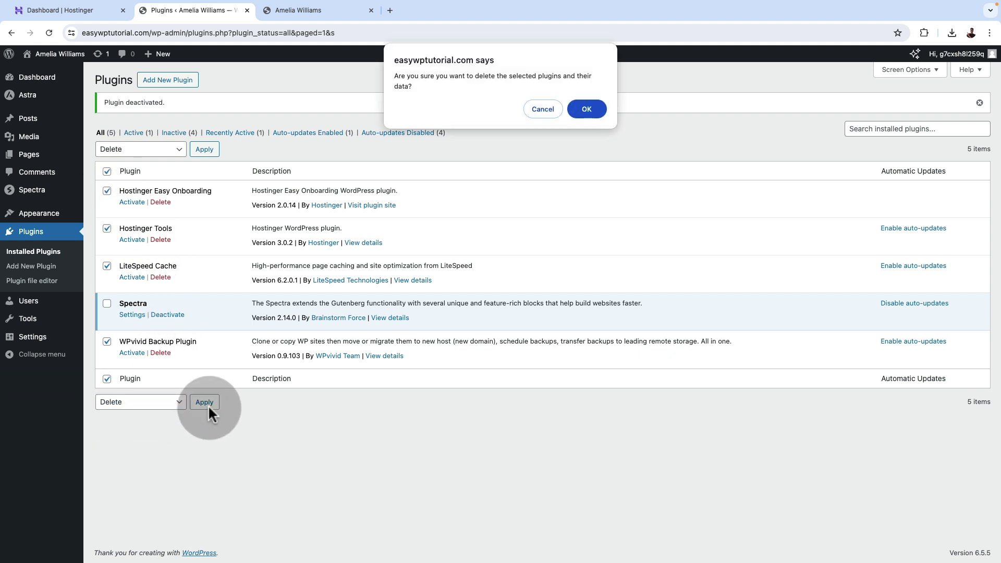
{"action": "left_click", "coordinate": [596, 111]}
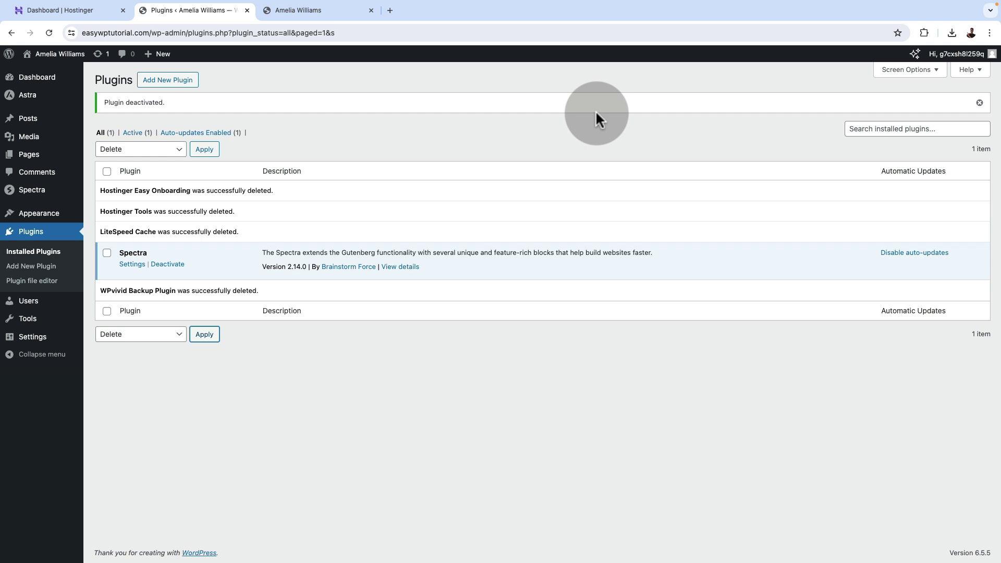
{"action": "left_click", "coordinate": [34, 252]}
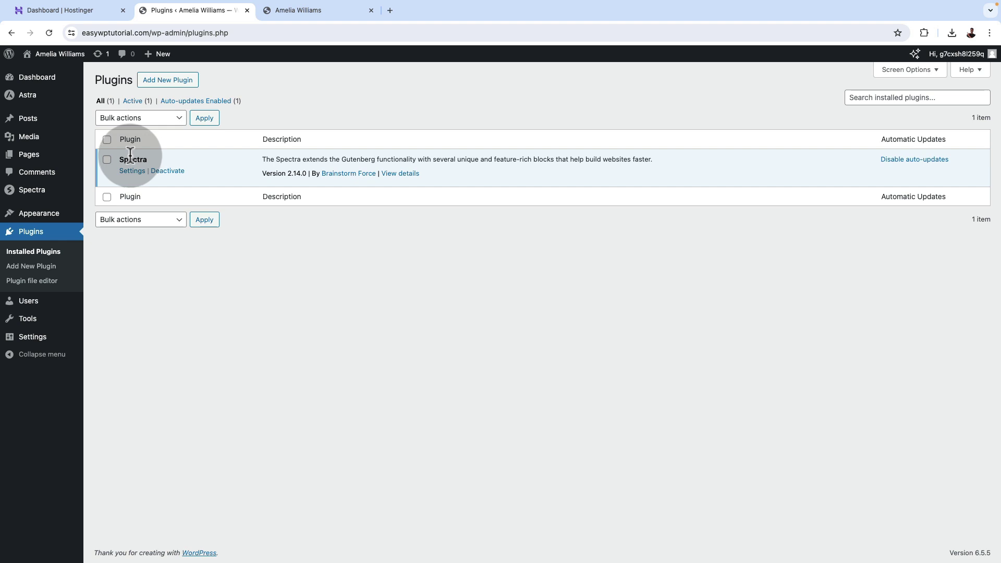
{"action": "left_click", "coordinate": [321, 10]}
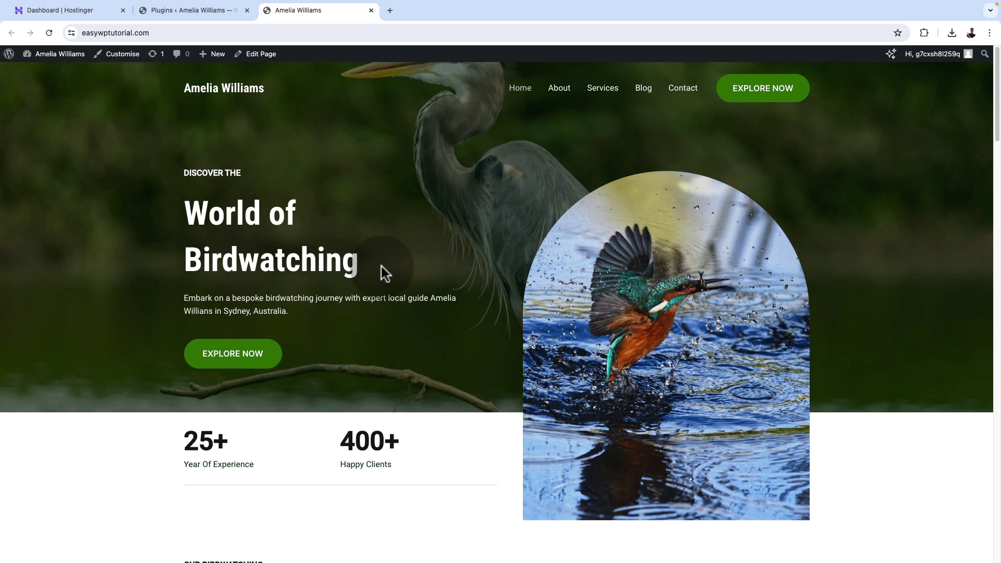
{"action": "scroll", "coordinate": [382, 267], "scroll_direction": "down", "scroll_amount": 5}
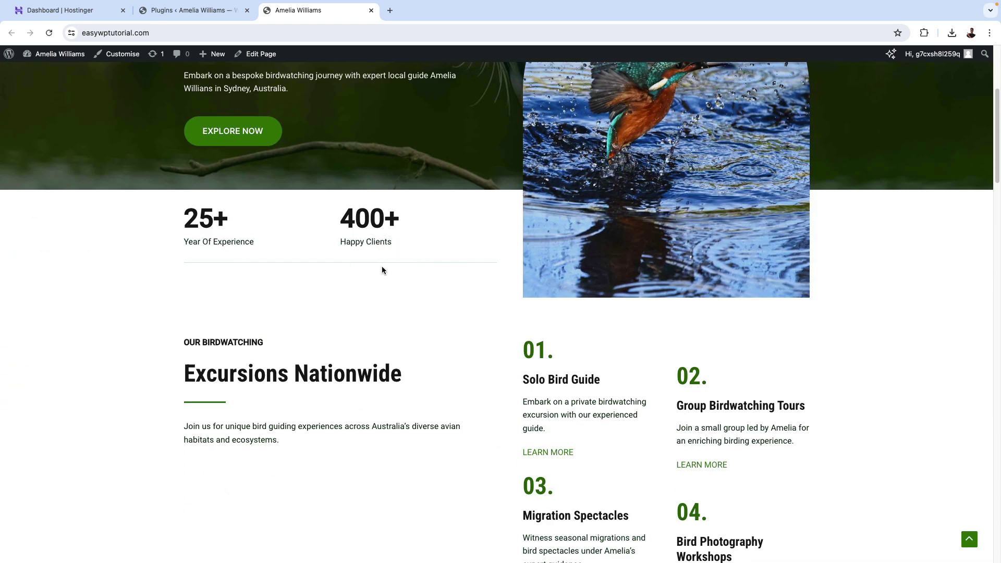
{"action": "scroll", "coordinate": [382, 267], "scroll_direction": "down", "scroll_amount": 10}
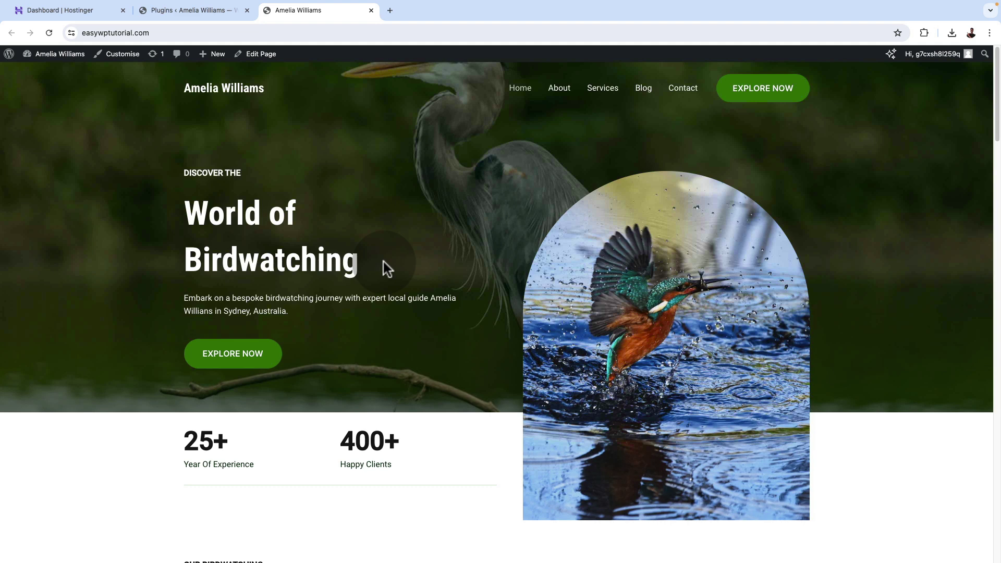
{"action": "scroll", "coordinate": [386, 268], "scroll_direction": "down", "scroll_amount": 3}
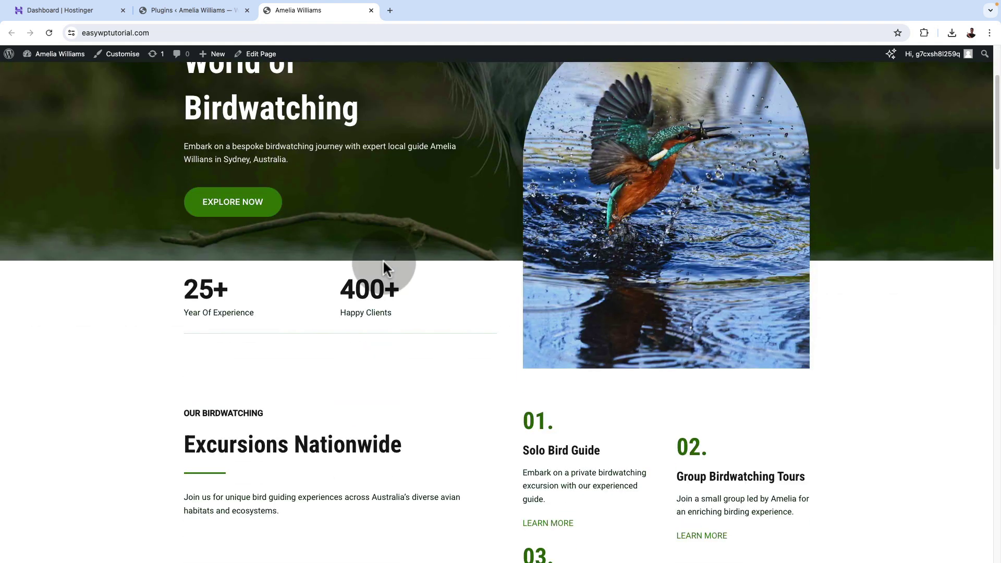
{"action": "scroll", "coordinate": [384, 267], "scroll_direction": "down", "scroll_amount": 5}
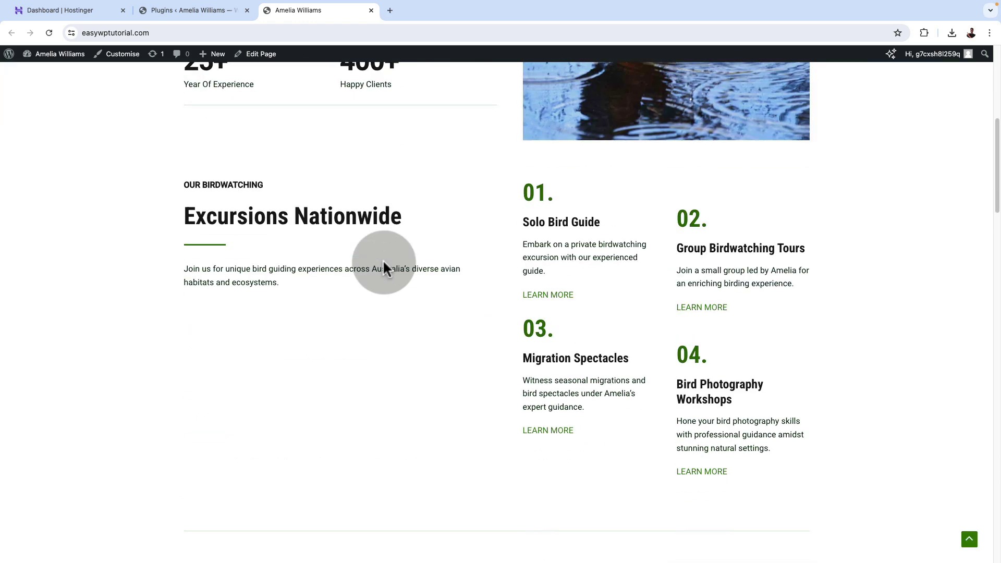
{"action": "scroll", "coordinate": [383, 264], "scroll_direction": "down", "scroll_amount": 3}
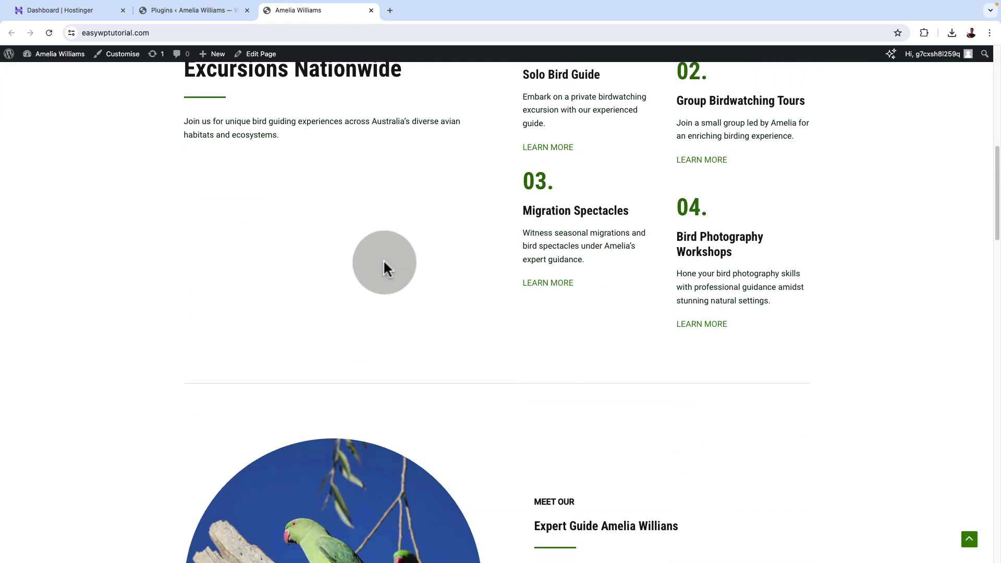
{"action": "scroll", "coordinate": [384, 258], "scroll_direction": "down", "scroll_amount": 4}
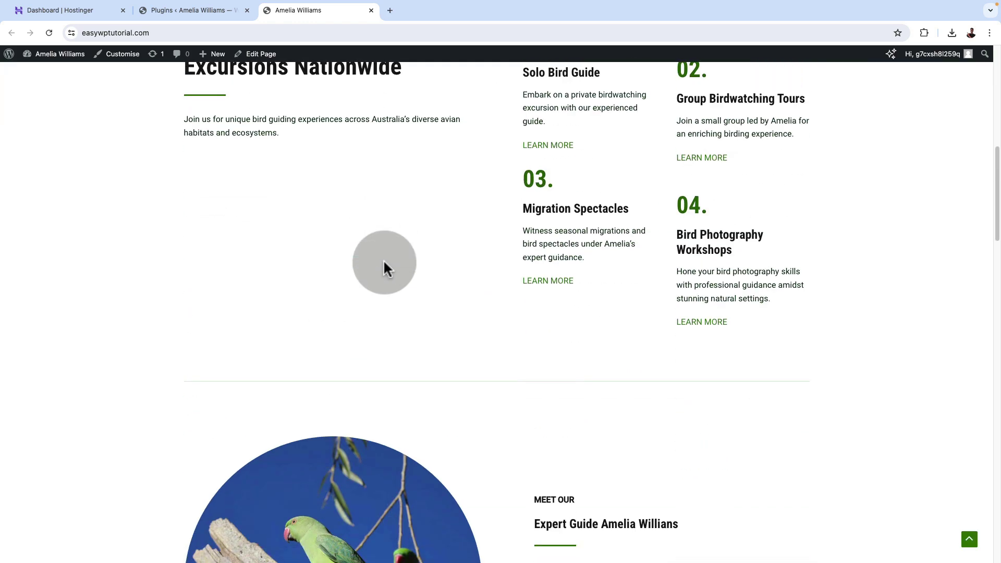
{"action": "scroll", "coordinate": [384, 262], "scroll_direction": "up", "scroll_amount": 15}
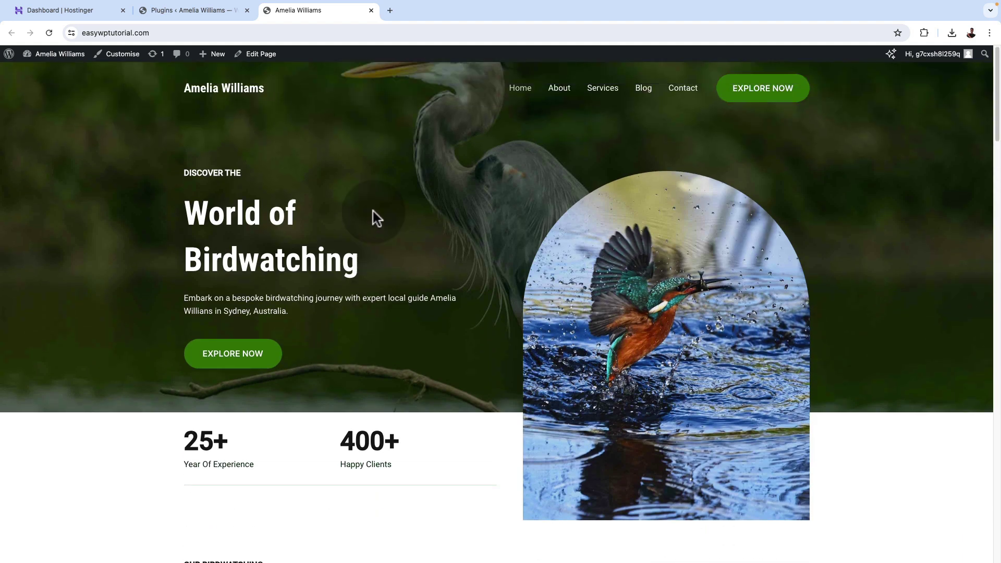
{"action": "left_click", "coordinate": [168, 11]}
In Customizer Global Typography, try several font presets and apply DM Serif Display / Work Sans.
{"action": "mouse_move", "coordinate": [46, 85]}
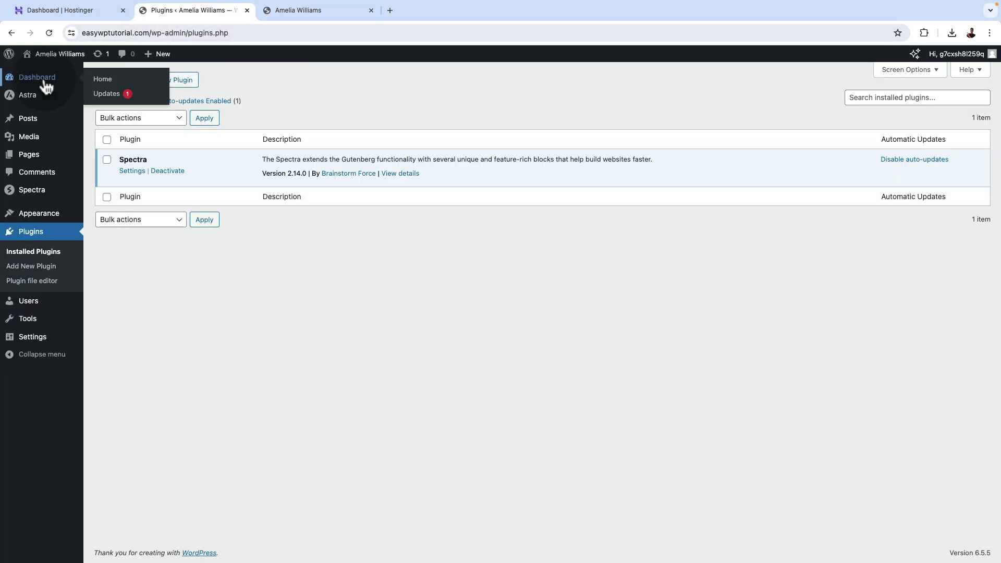
{"action": "mouse_move", "coordinate": [31, 221]}
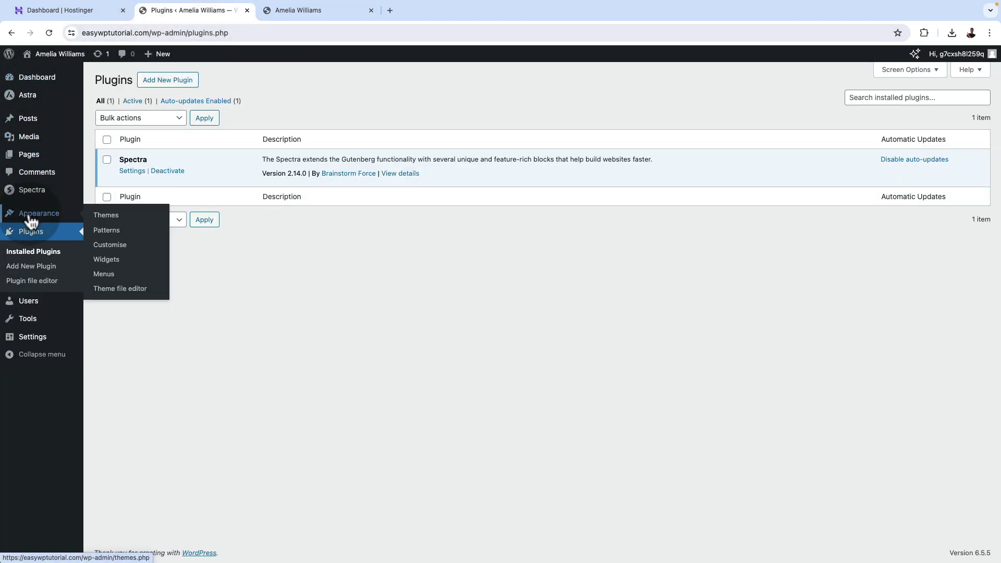
{"action": "left_click", "coordinate": [124, 252]}
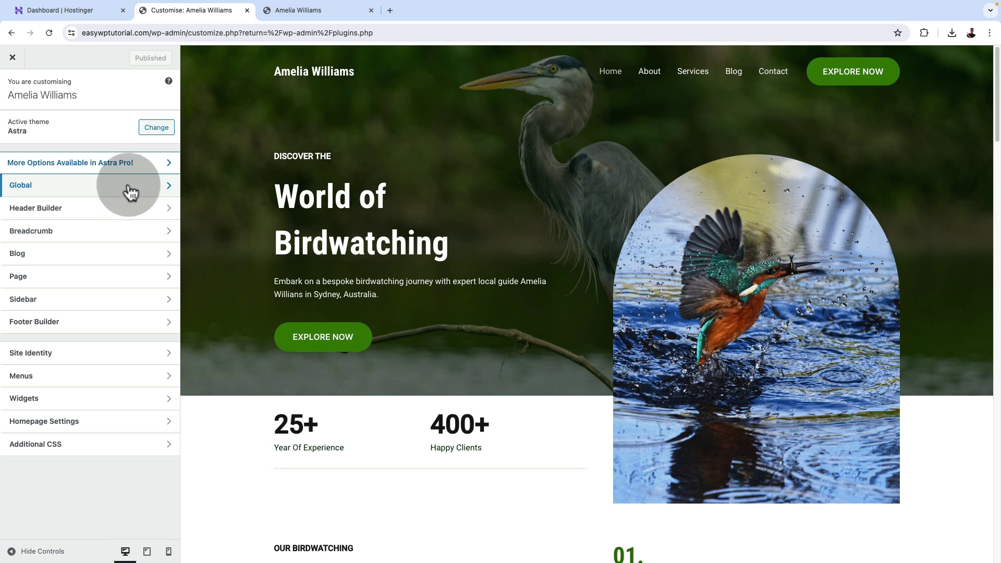
{"action": "left_click", "coordinate": [130, 188]}
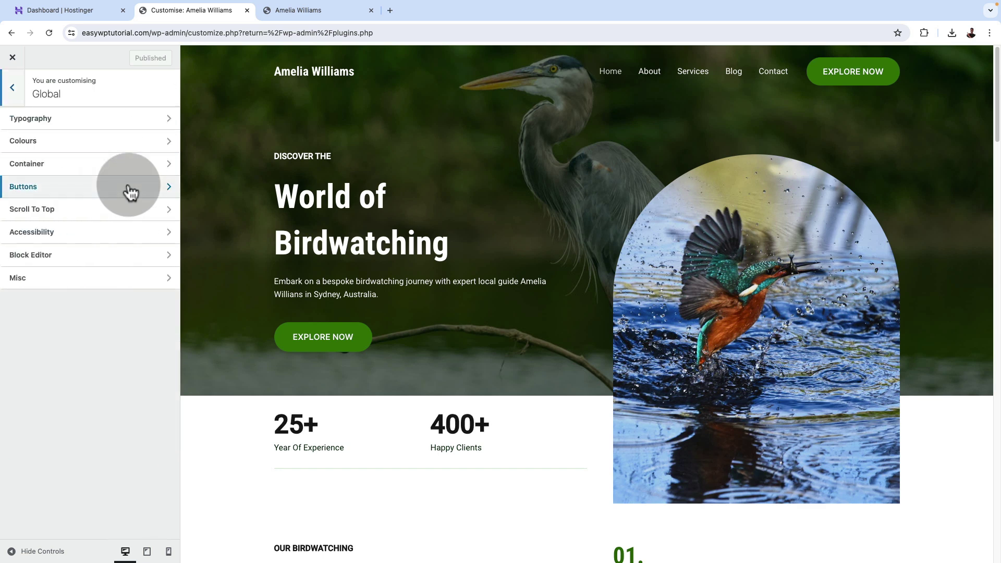
{"action": "left_click", "coordinate": [121, 118]}
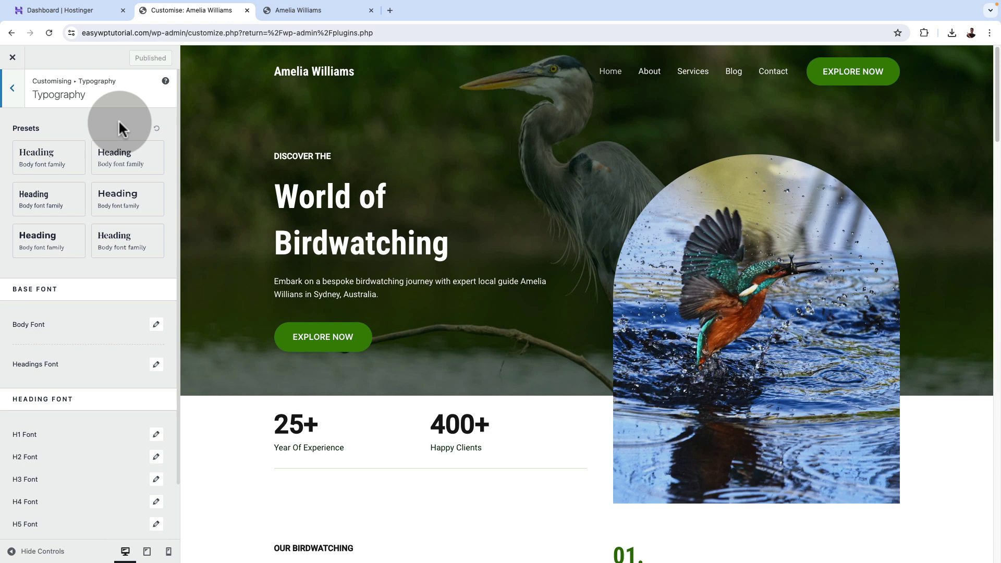
{"action": "left_click", "coordinate": [124, 152]}
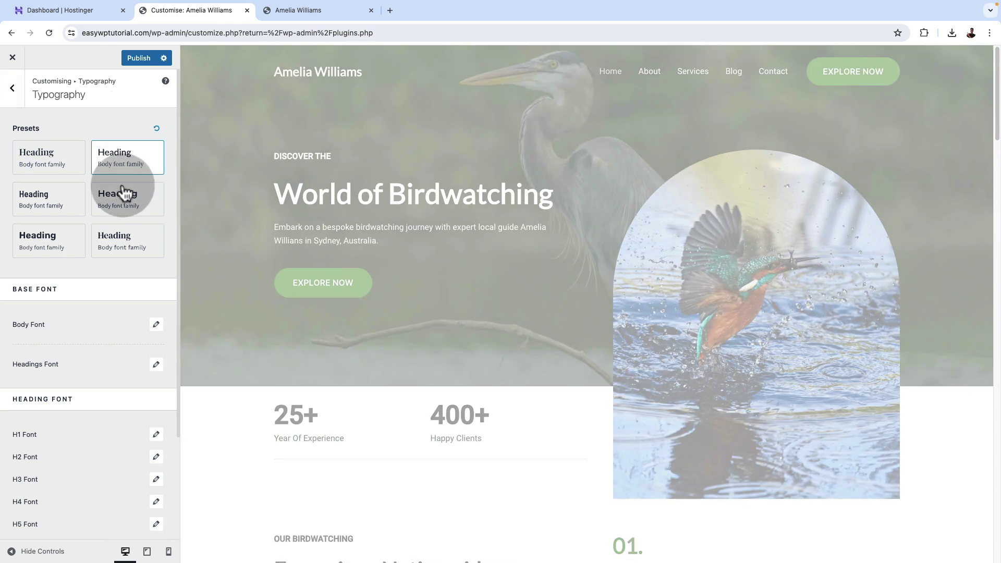
{"action": "left_click", "coordinate": [47, 250]}
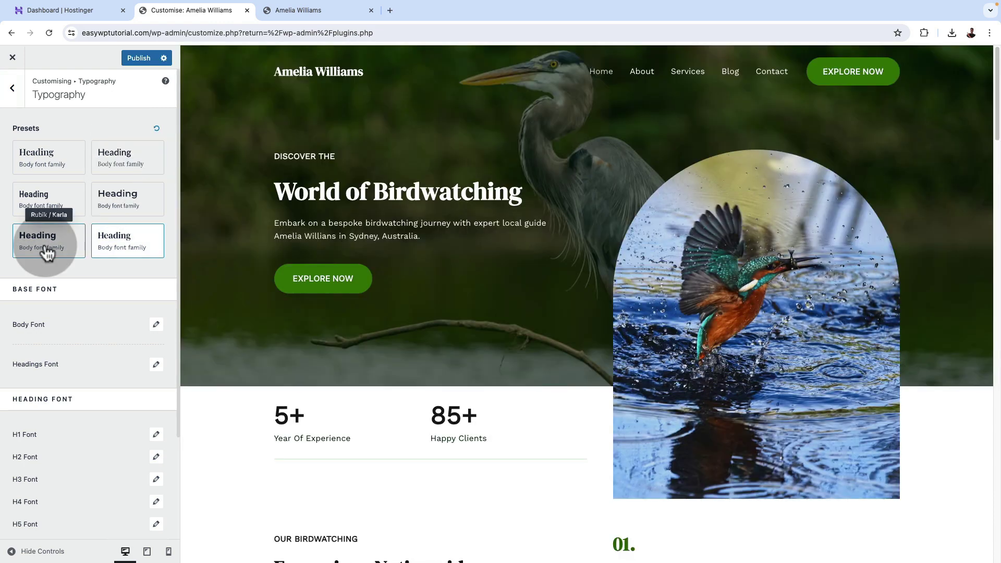
{"action": "left_click", "coordinate": [46, 202]}
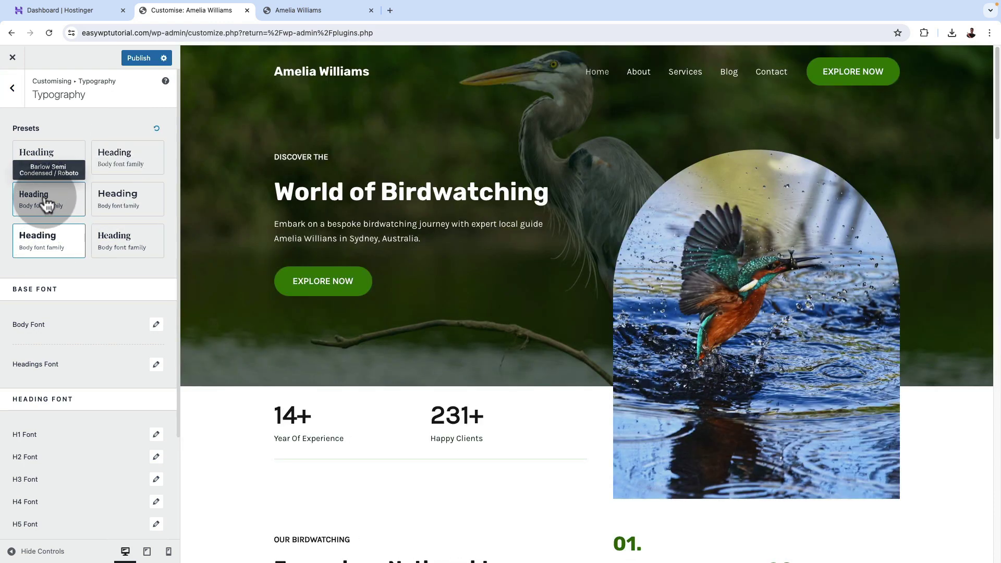
{"action": "left_click", "coordinate": [44, 166]}
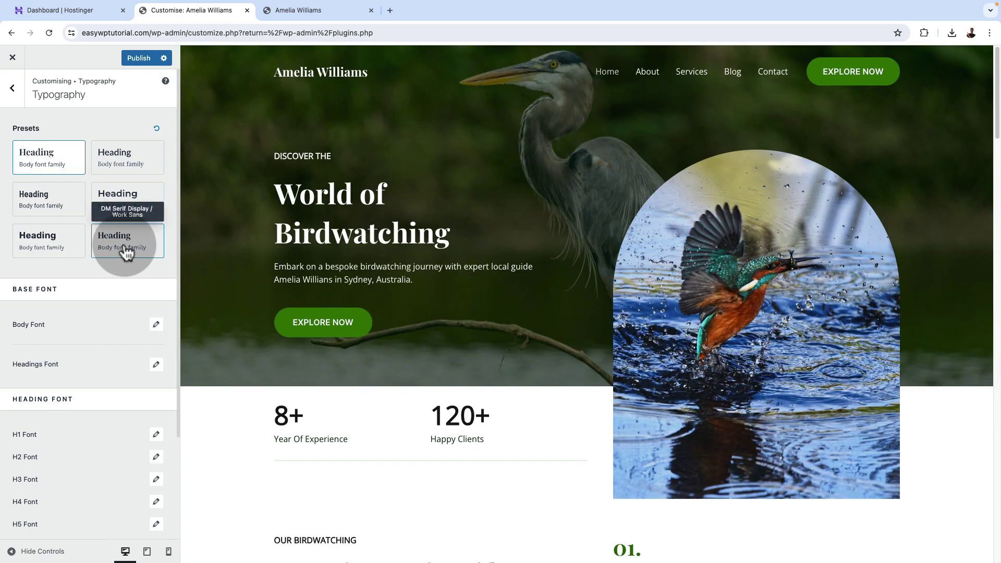
{"action": "left_click", "coordinate": [136, 252]}
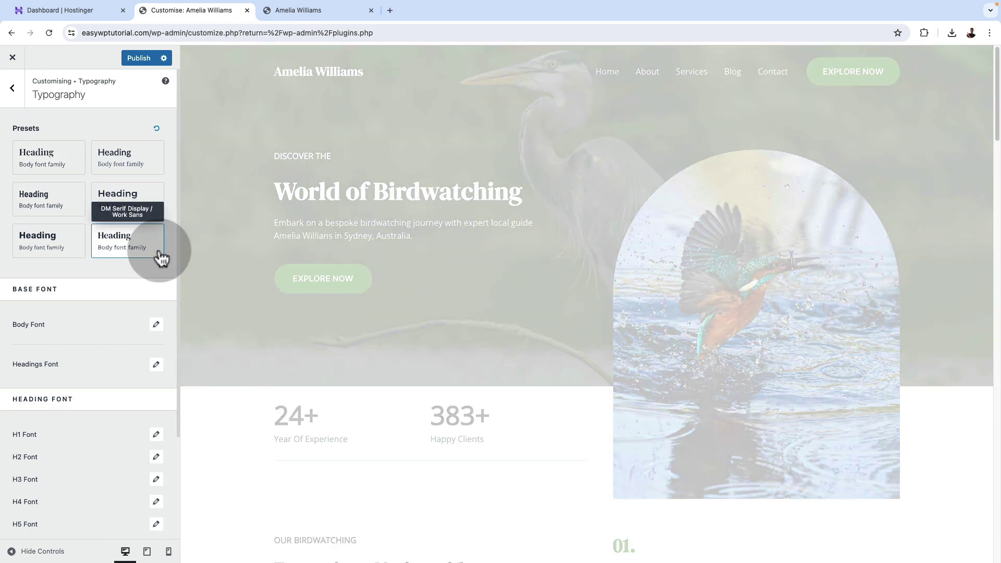
Review heading and body font settings, compare Rubik / Karla, and keep DM Serif Display / Work Sans.
{"action": "scroll", "coordinate": [111, 339], "scroll_direction": "down", "scroll_amount": 2}
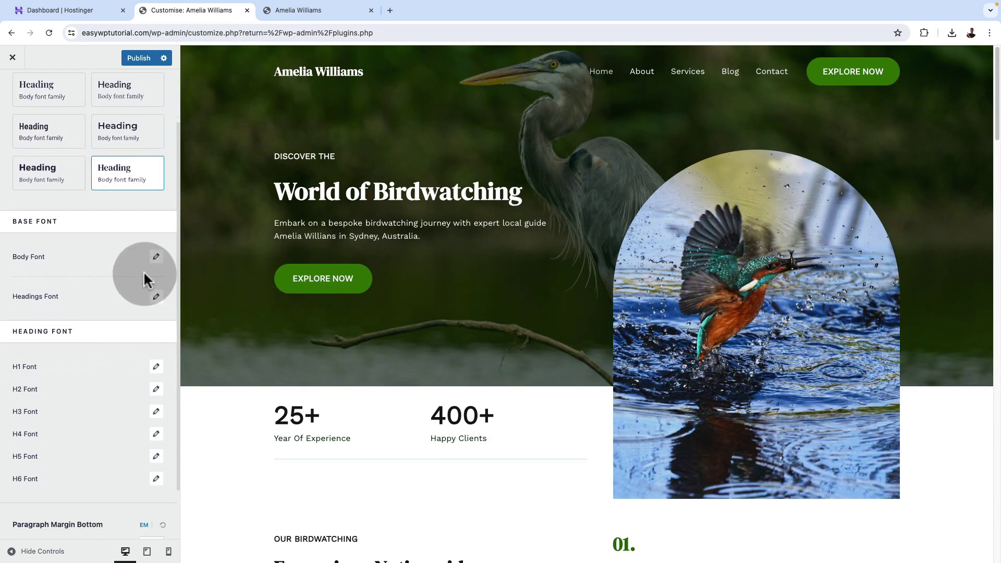
{"action": "left_click", "coordinate": [156, 297]}
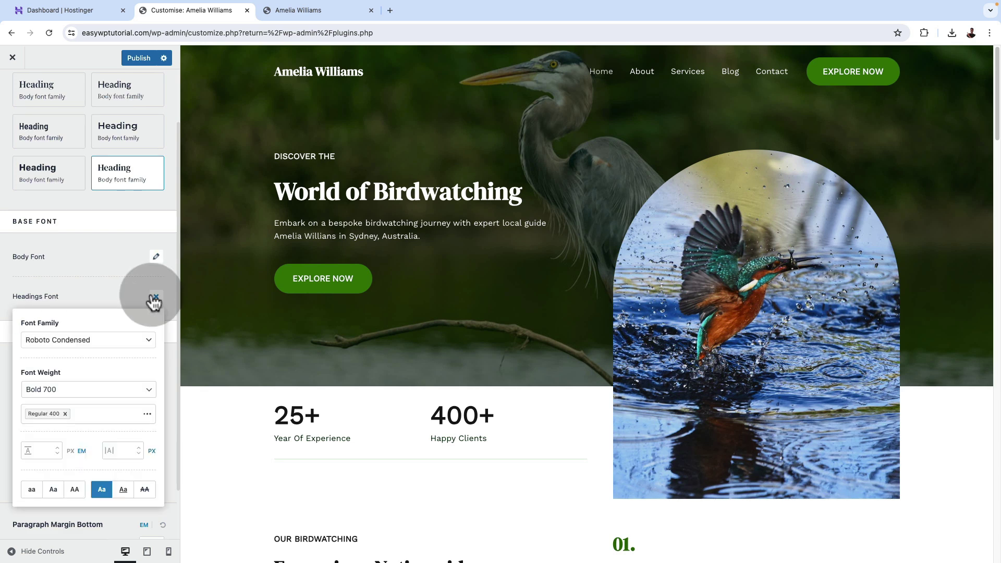
{"action": "left_click", "coordinate": [102, 258]}
{"action": "scroll", "coordinate": [163, 371], "scroll_direction": "up", "scroll_amount": 2}
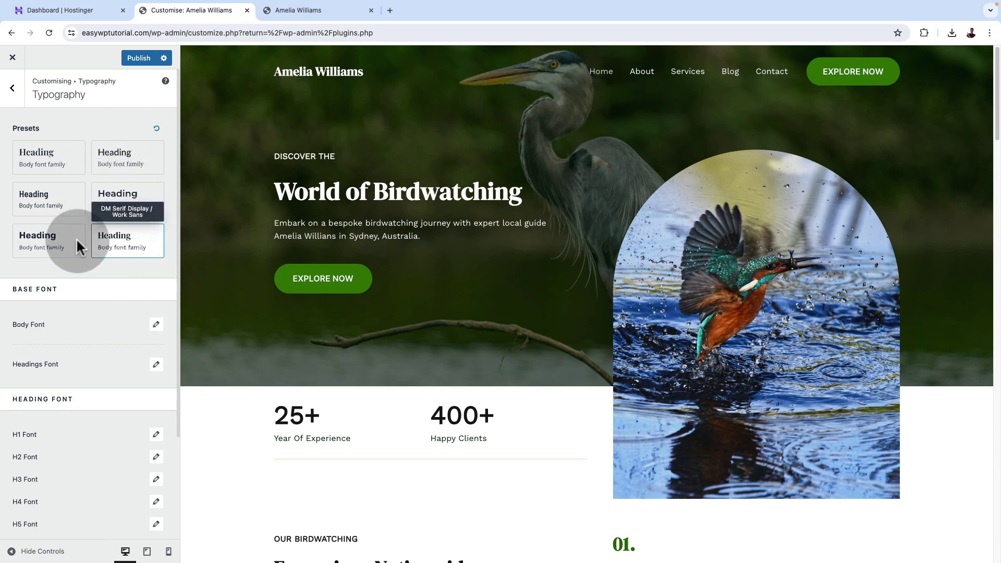
{"action": "left_click", "coordinate": [28, 248]}
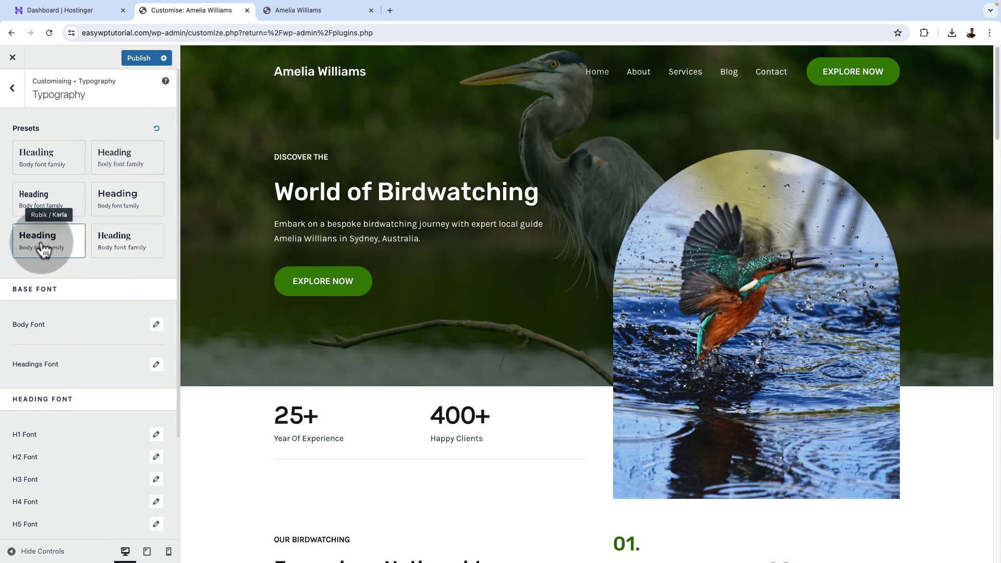
{"action": "left_click", "coordinate": [114, 247]}
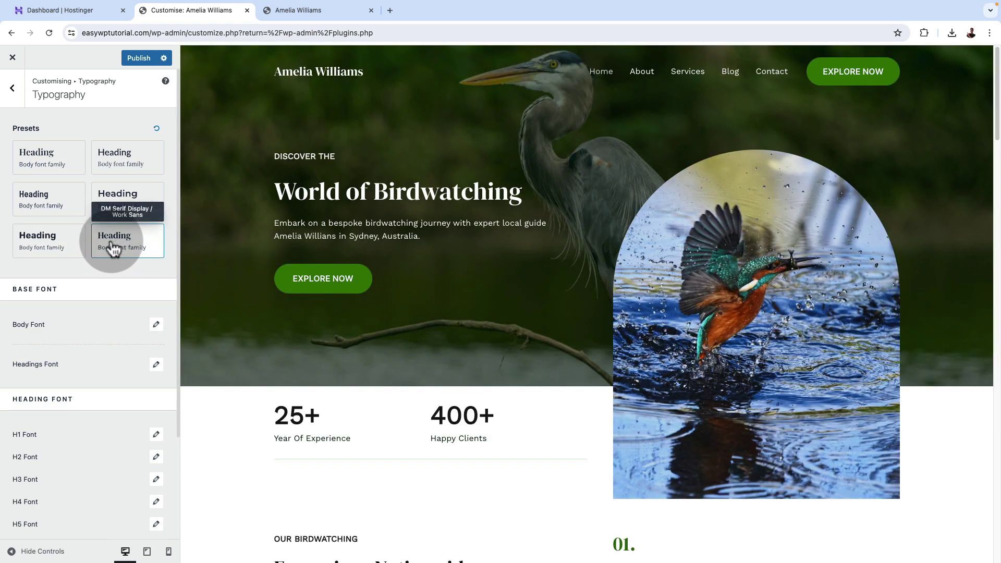
{"action": "left_click", "coordinate": [156, 325]}
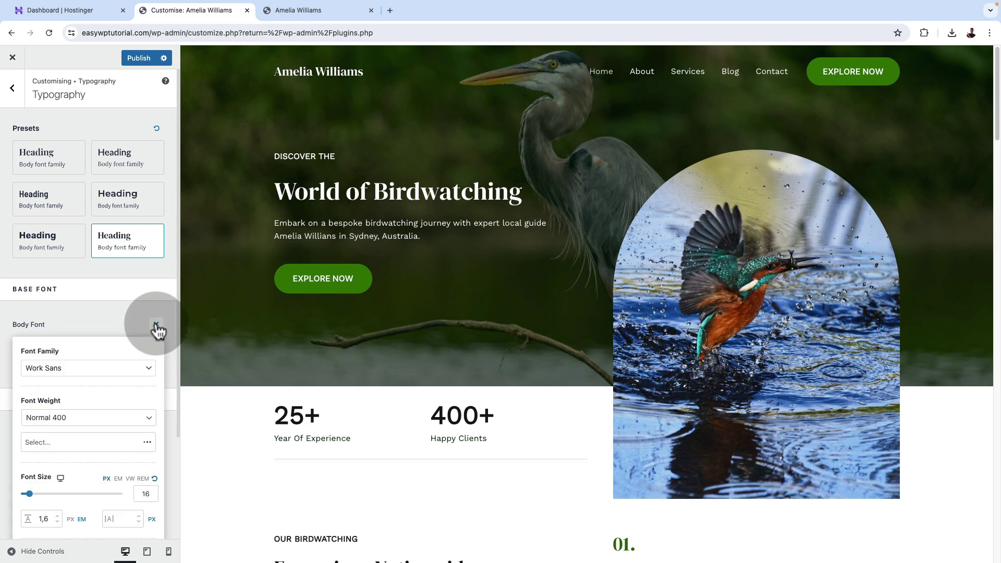
{"action": "left_click", "coordinate": [114, 314]}
{"action": "left_click", "coordinate": [156, 365]}
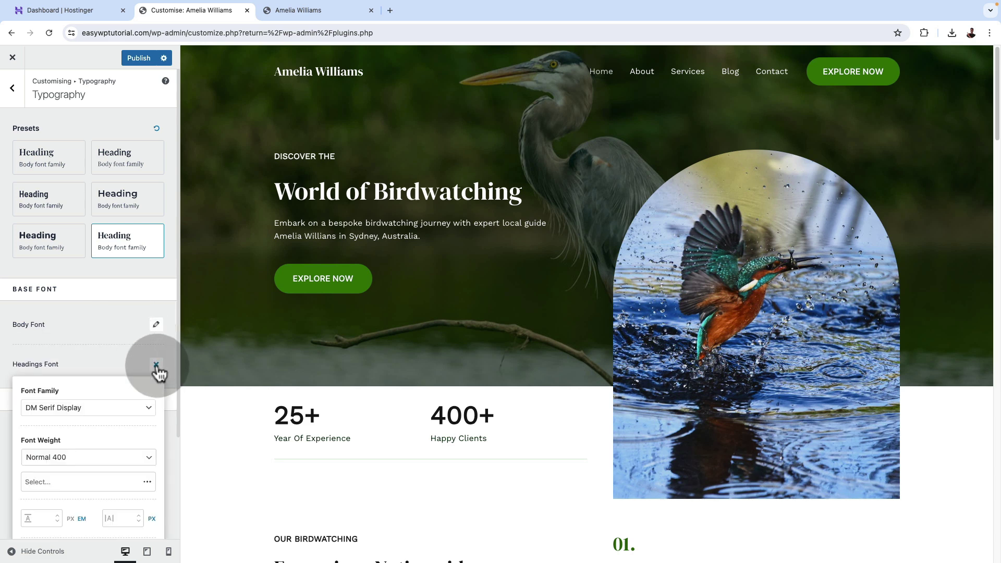
{"action": "left_click", "coordinate": [113, 330]}
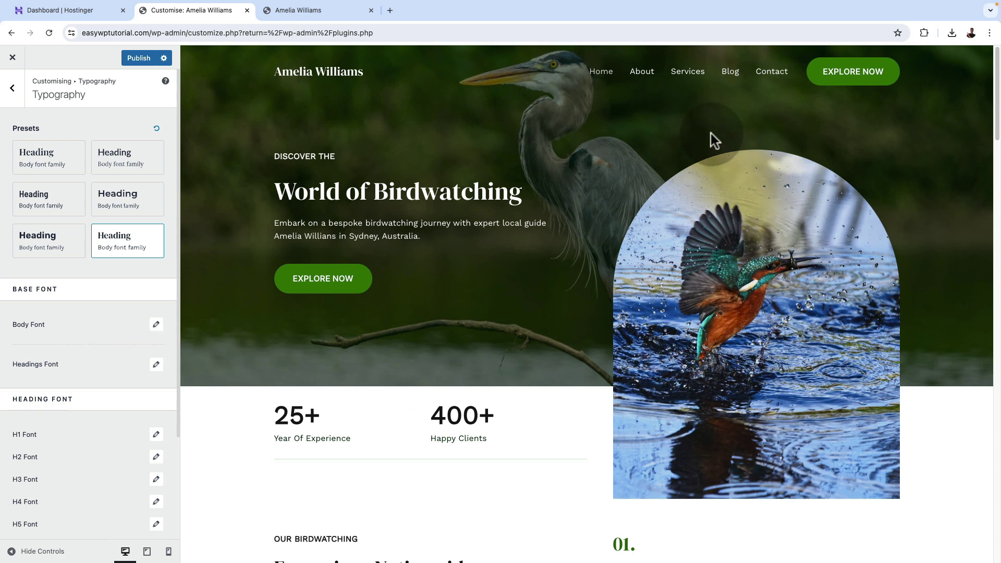
{"action": "scroll", "coordinate": [484, 343], "scroll_direction": "down", "scroll_amount": 1}
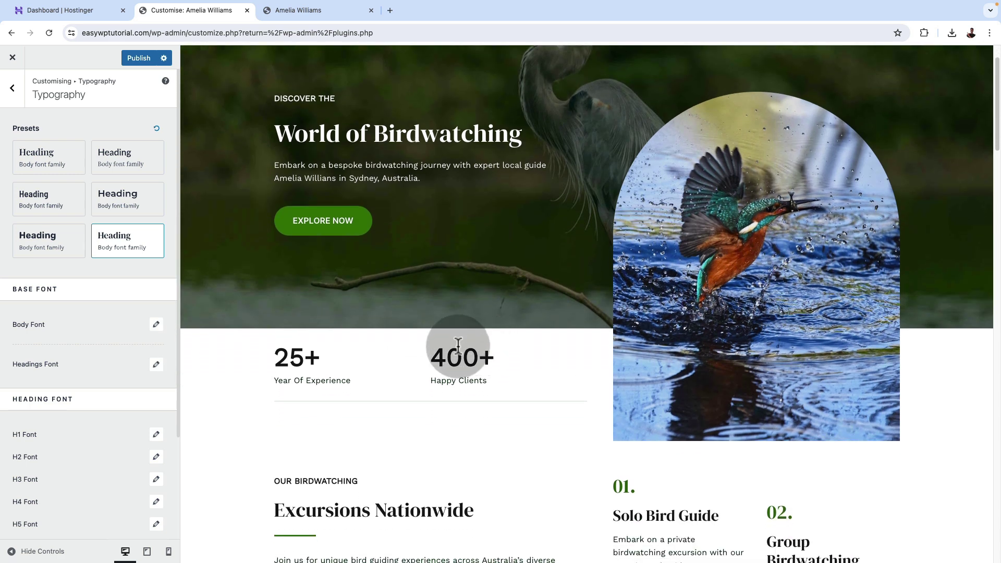
{"action": "left_click", "coordinate": [12, 87]}
In Global Colours, try the orange Colour Preset 5, then apply the green Colour Preset 4.
{"action": "left_click", "coordinate": [33, 145]}
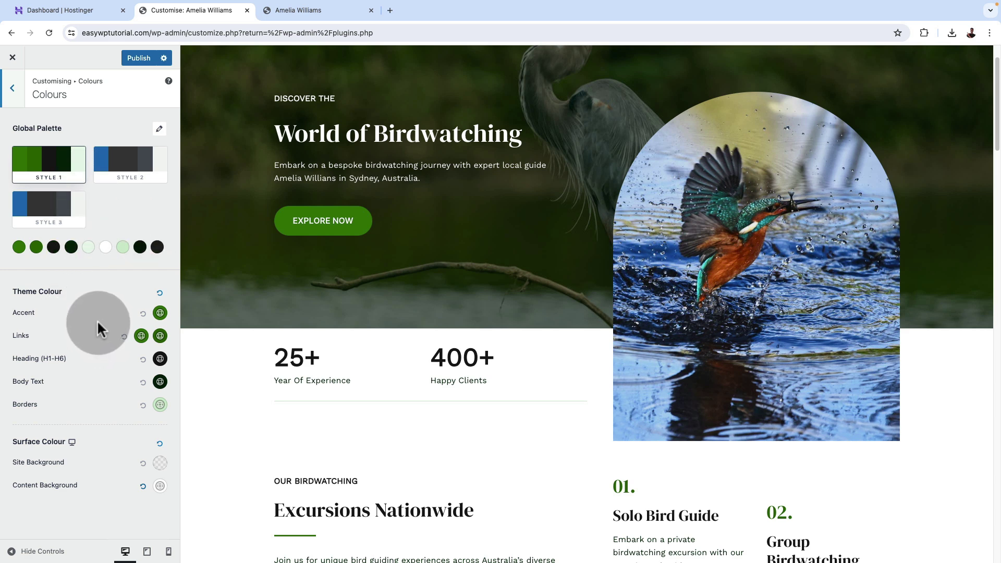
{"action": "left_click", "coordinate": [160, 130]}
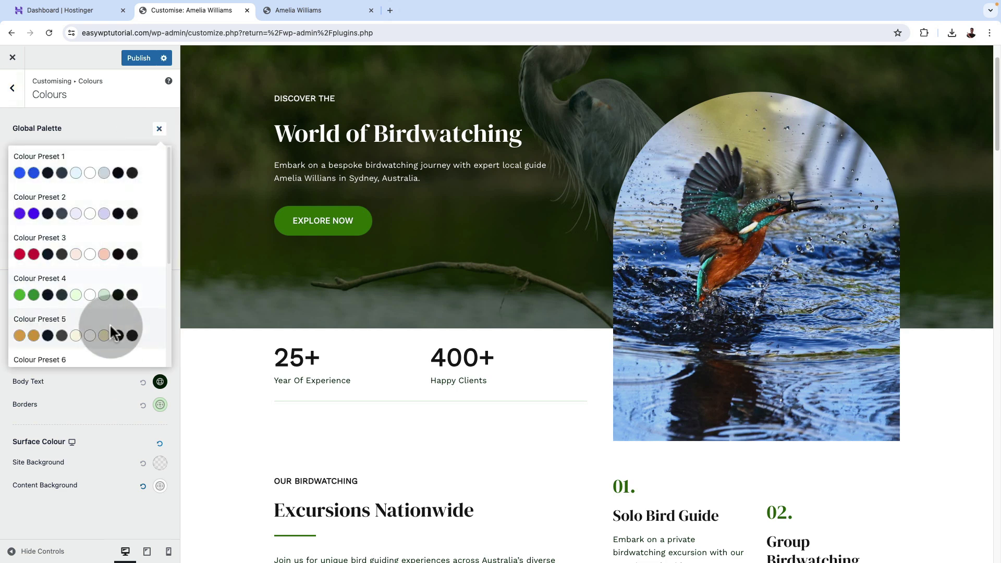
{"action": "scroll", "coordinate": [145, 320], "scroll_direction": "down", "scroll_amount": 3}
{"action": "scroll", "coordinate": [145, 321], "scroll_direction": "up", "scroll_amount": 3}
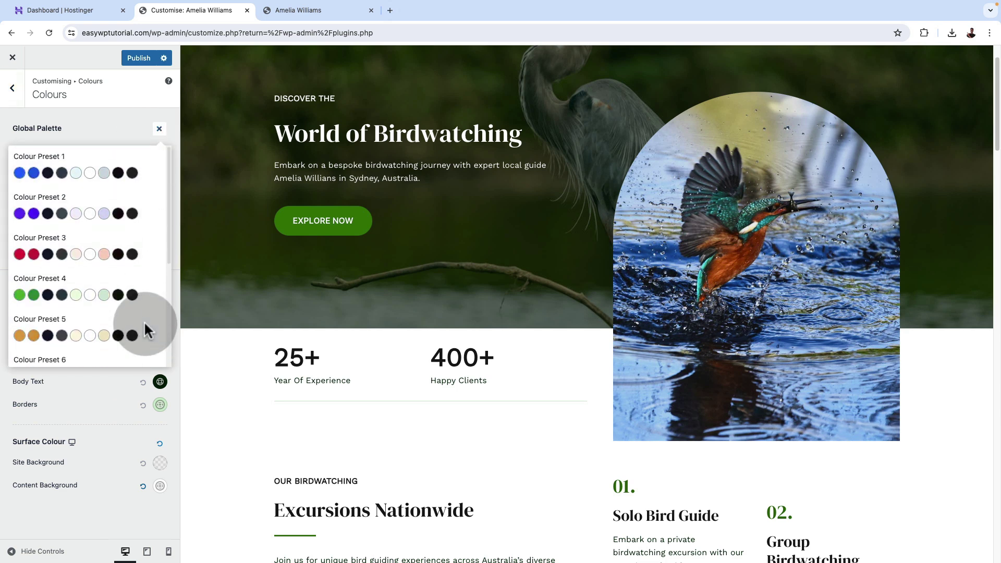
{"action": "left_click", "coordinate": [136, 341]}
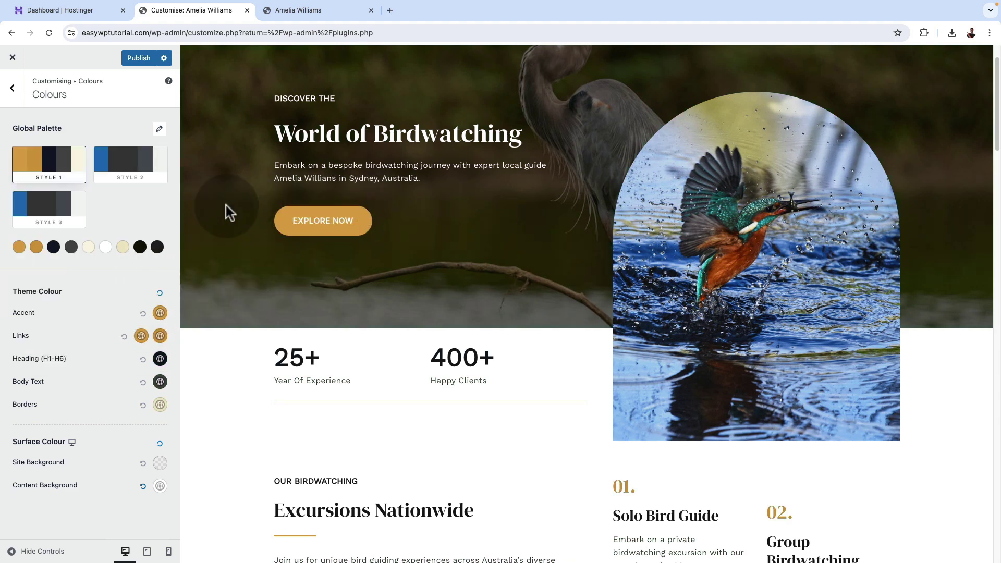
{"action": "scroll", "coordinate": [506, 360], "scroll_direction": "down", "scroll_amount": 8}
{"action": "scroll", "coordinate": [508, 360], "scroll_direction": "down", "scroll_amount": 5}
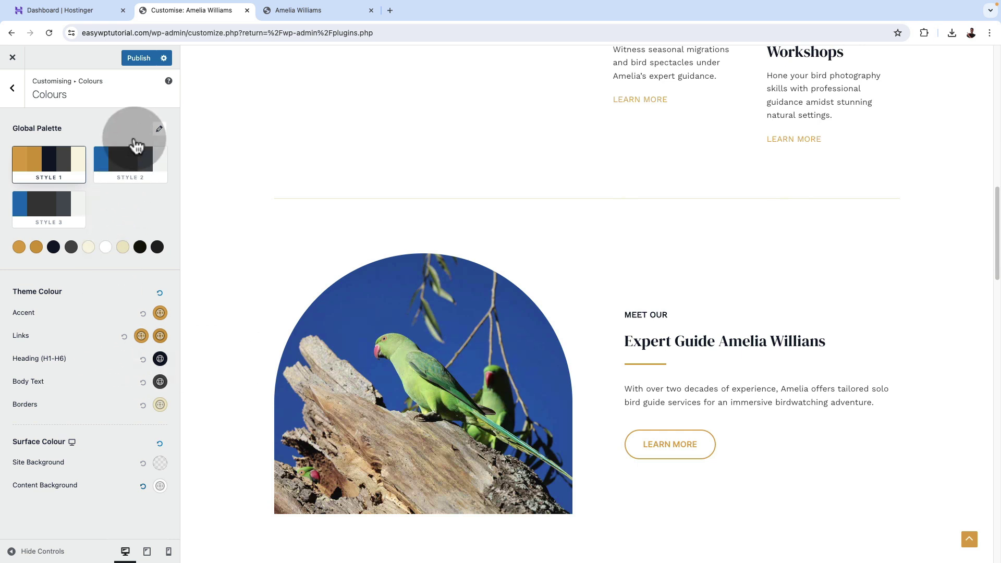
{"action": "left_click", "coordinate": [159, 131]}
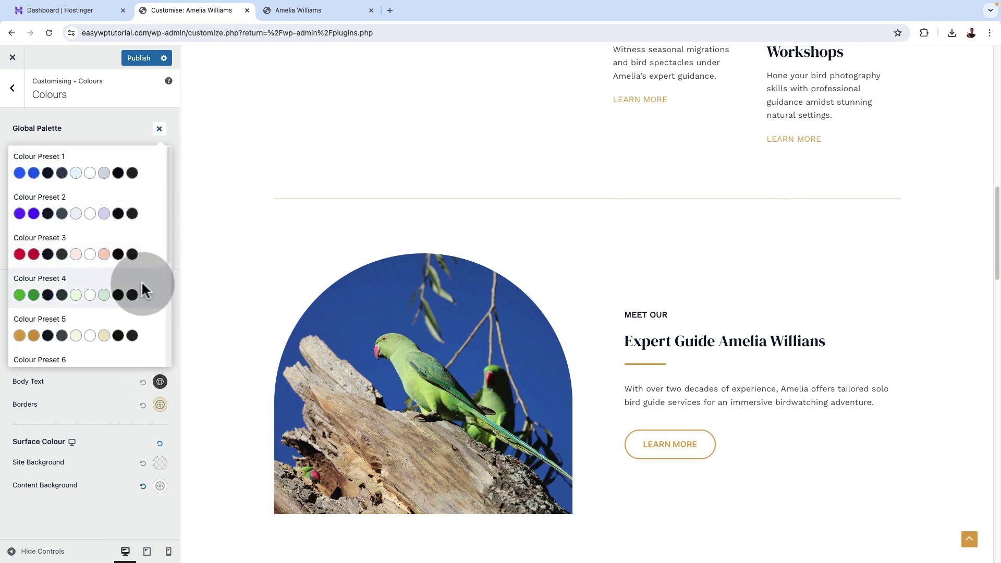
{"action": "left_click", "coordinate": [142, 284]}
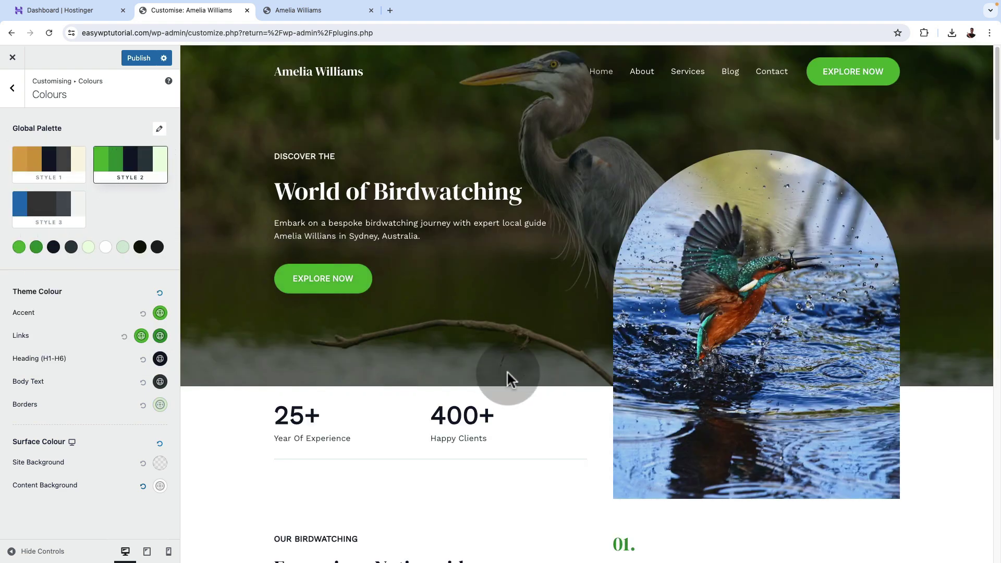
{"action": "scroll", "coordinate": [508, 374], "scroll_direction": "down", "scroll_amount": 8}
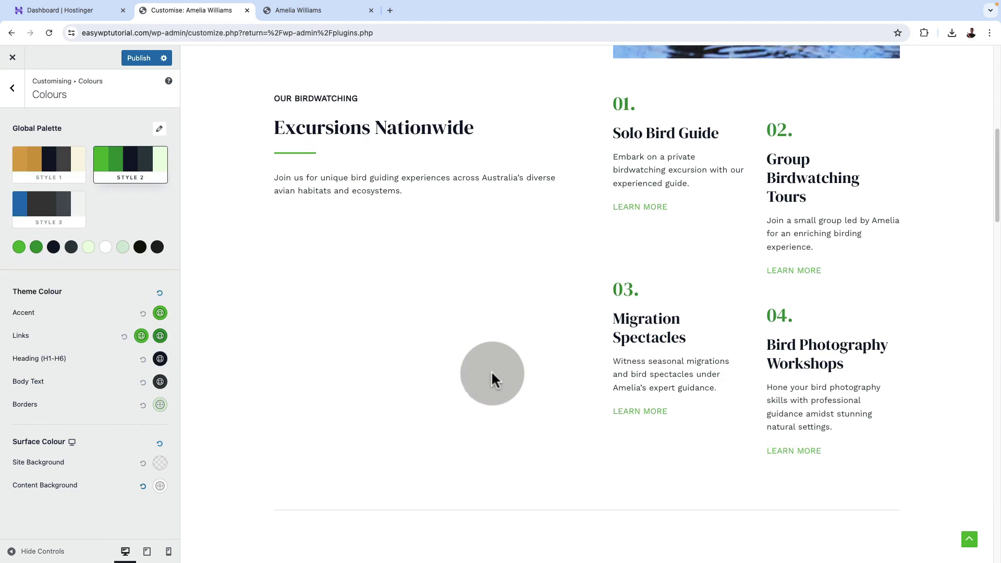
{"action": "left_click", "coordinate": [12, 89]}
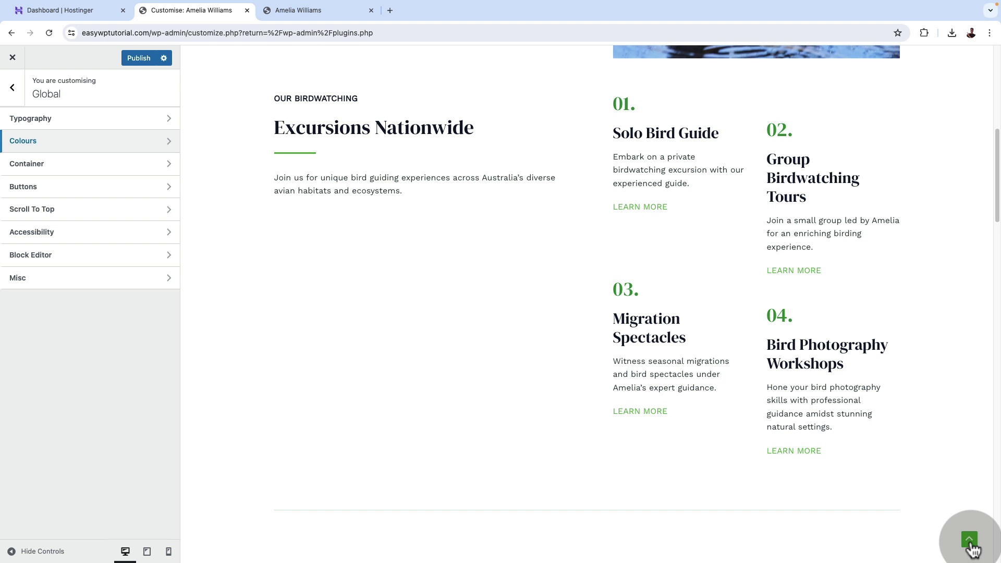
Set Scroll To Top border radius to 30 under Design and icon size to 30 under General.
{"action": "left_click", "coordinate": [78, 209]}
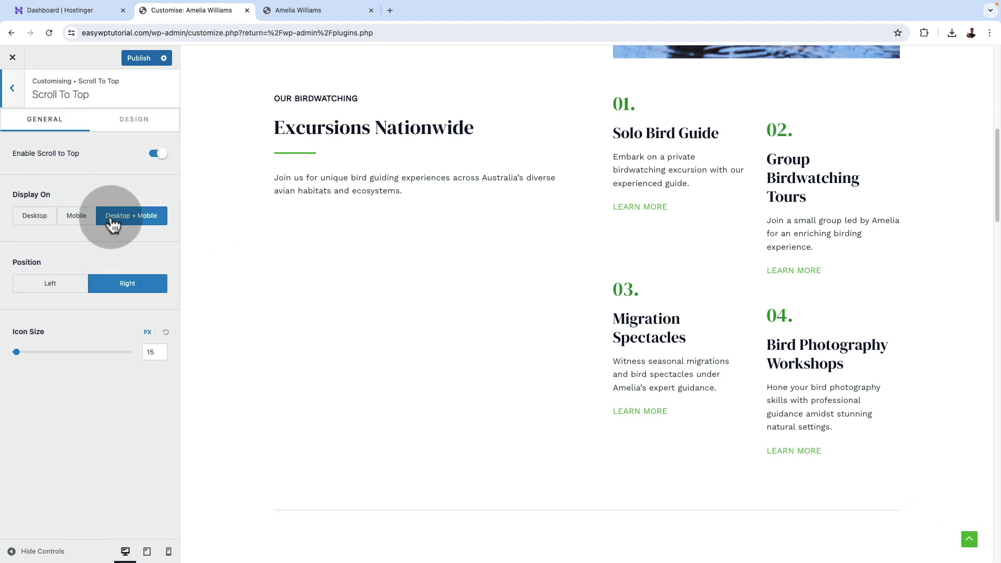
{"action": "left_click", "coordinate": [132, 123]}
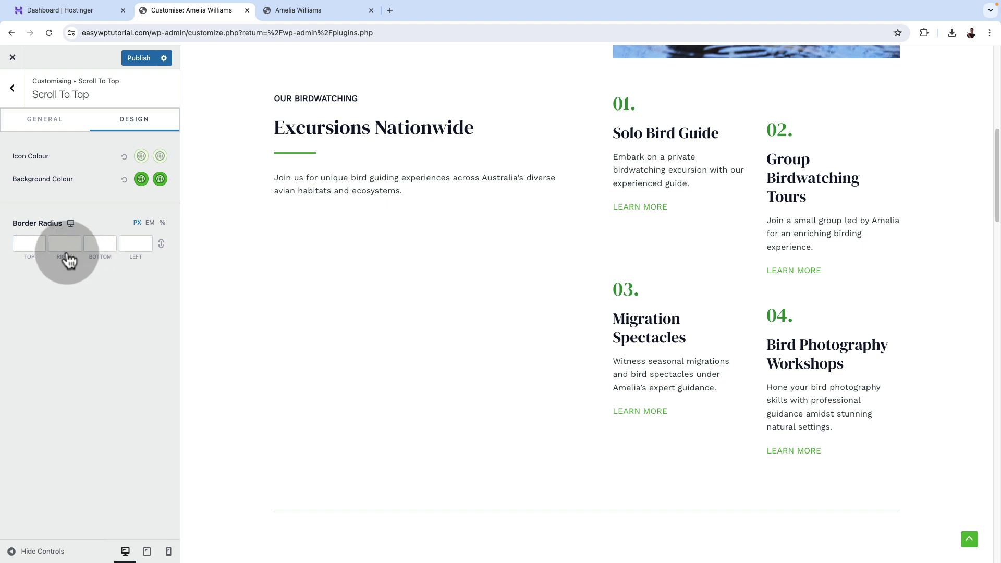
{"action": "left_click", "coordinate": [36, 245]}
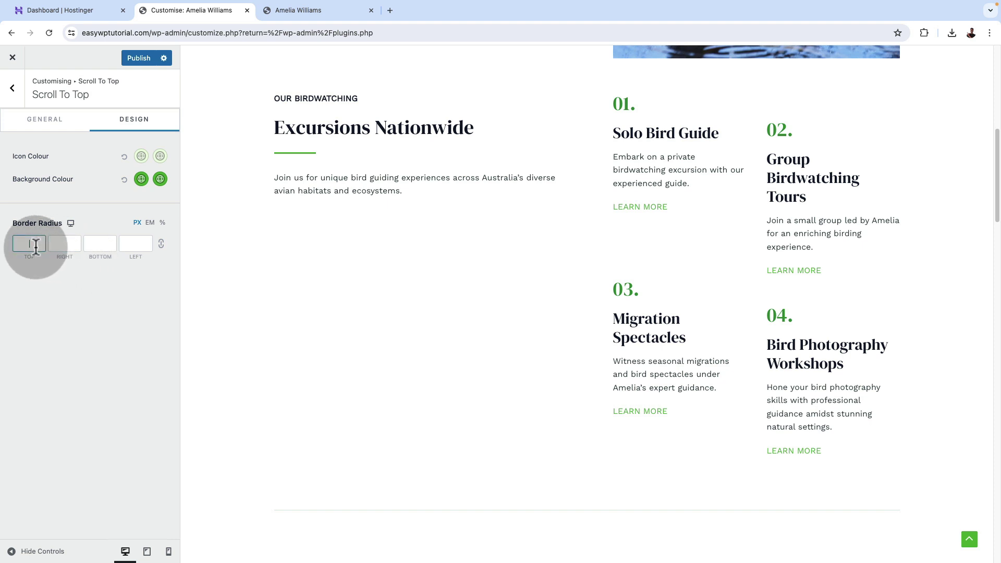
{"action": "type", "text": "30"}
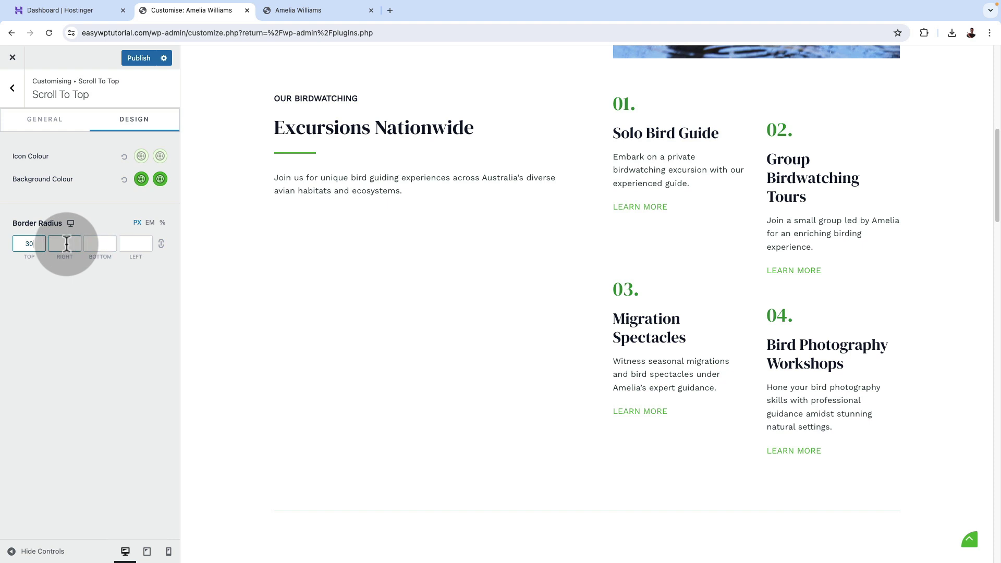
{"action": "type", "text": "30"}
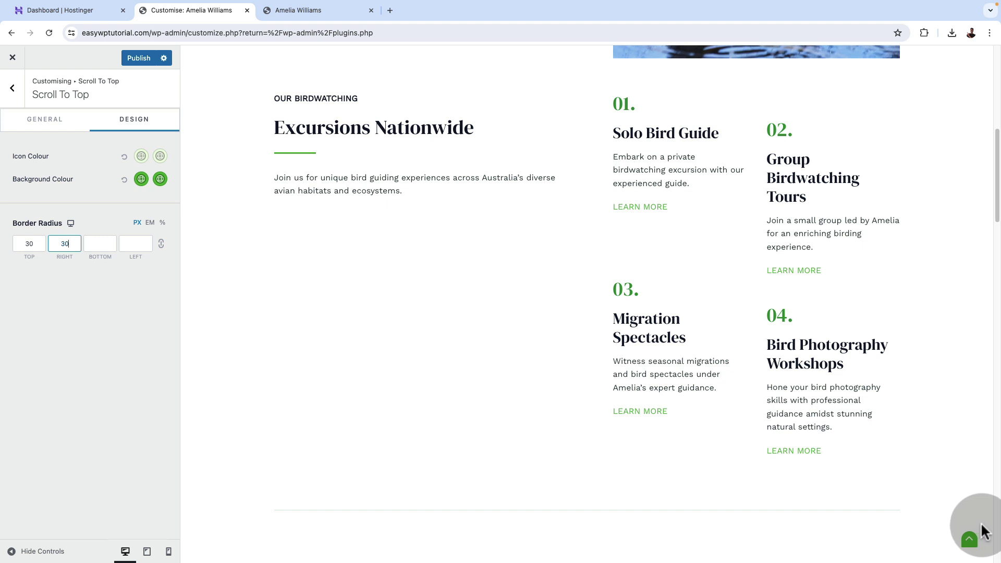
{"action": "left_click", "coordinate": [56, 128]}
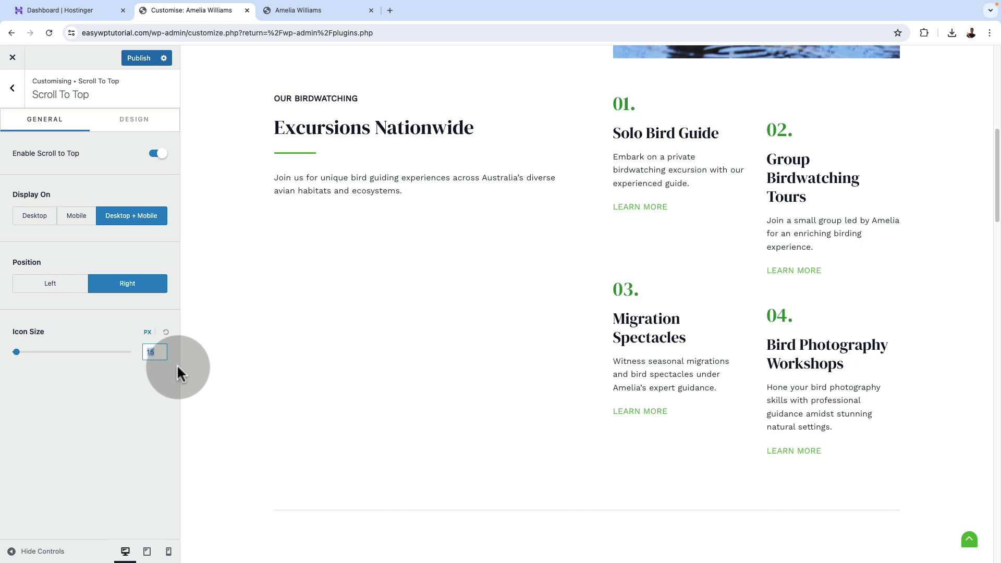
{"action": "type", "text": "30"}
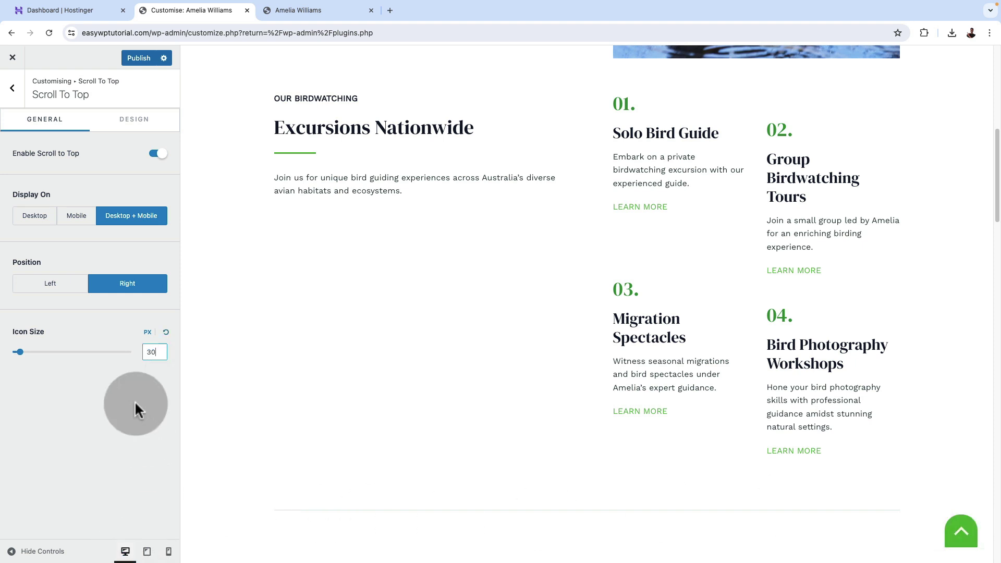
{"action": "left_click", "coordinate": [15, 99]}
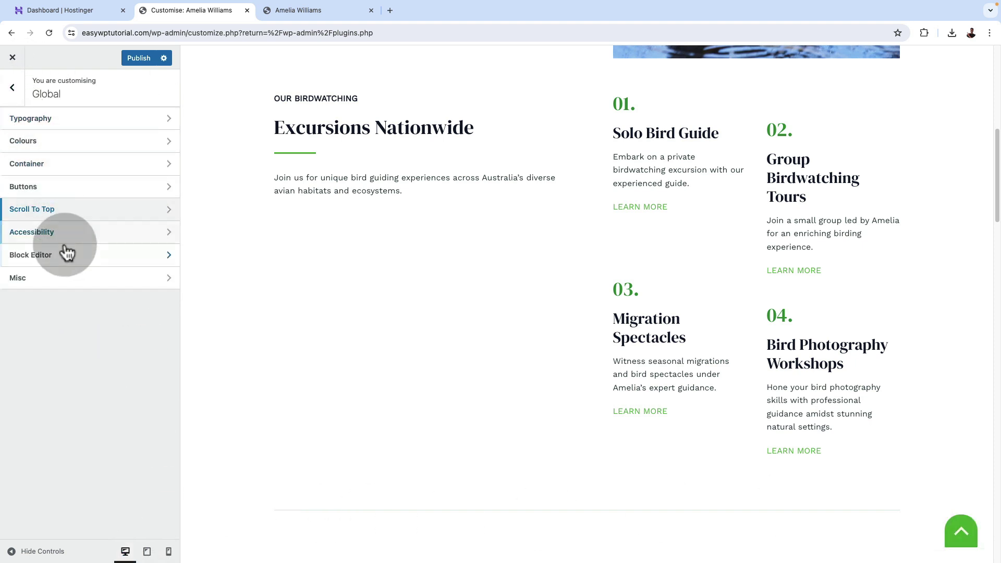
Open Header Builder's Site Title & Logo settings and dismiss the logo picker without choosing an image.
{"action": "left_click", "coordinate": [18, 102]}
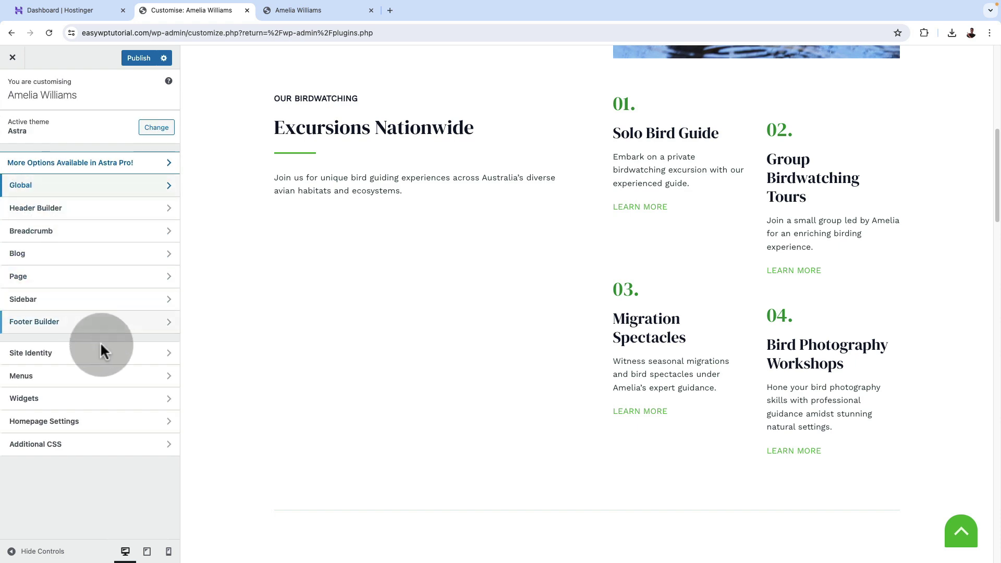
{"action": "left_click", "coordinate": [56, 211]}
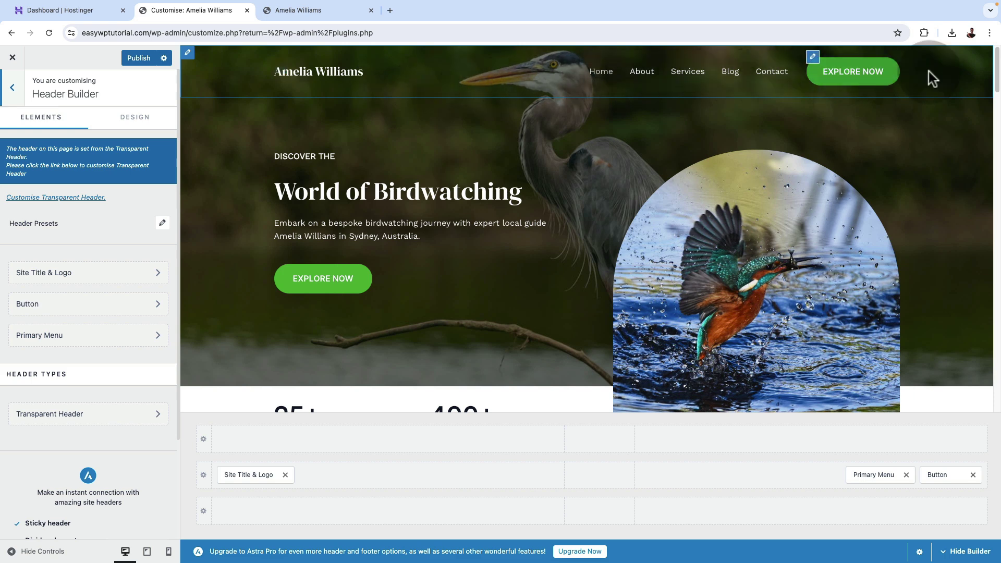
{"action": "left_click", "coordinate": [214, 491]}
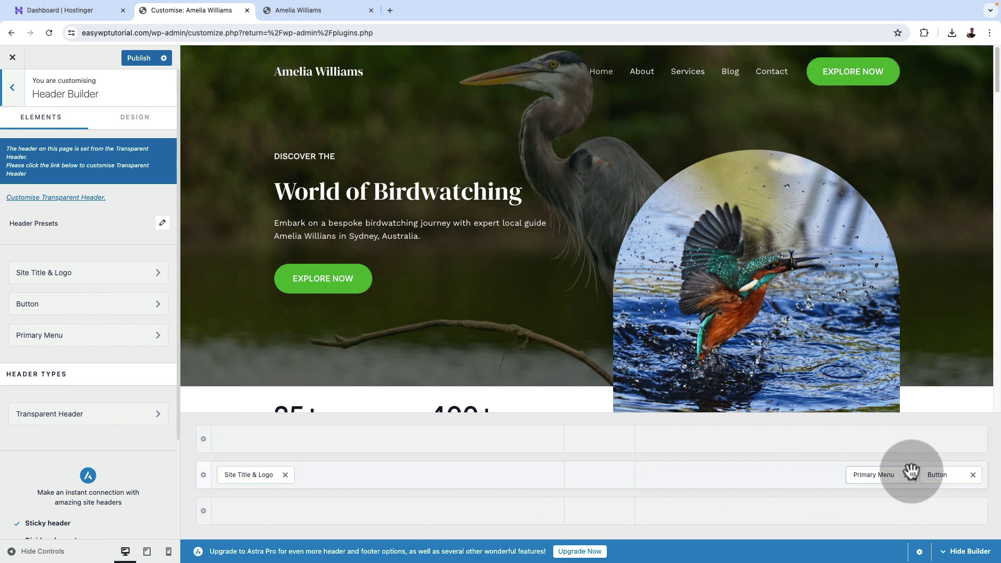
{"action": "left_click", "coordinate": [242, 476]}
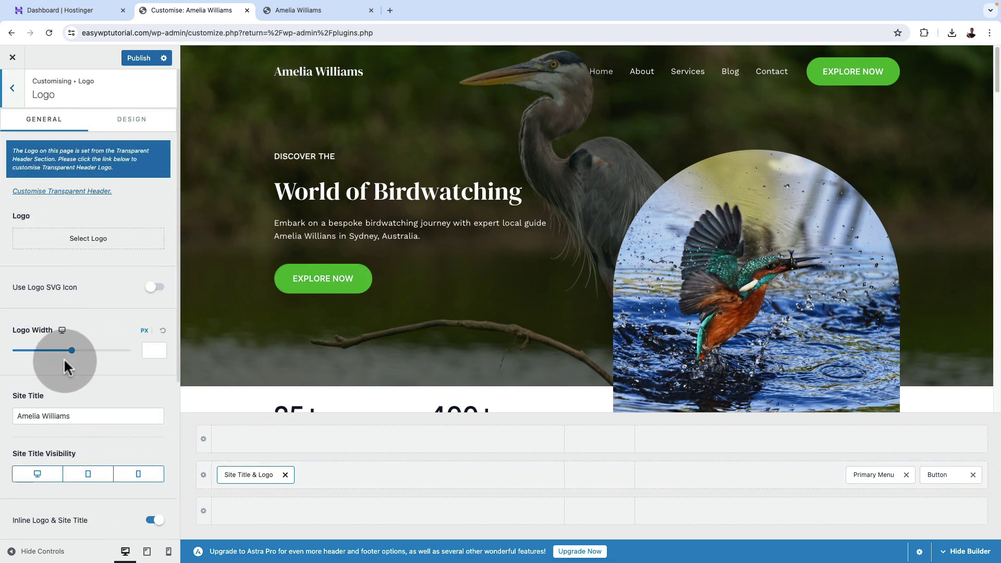
{"action": "left_click", "coordinate": [44, 244]}
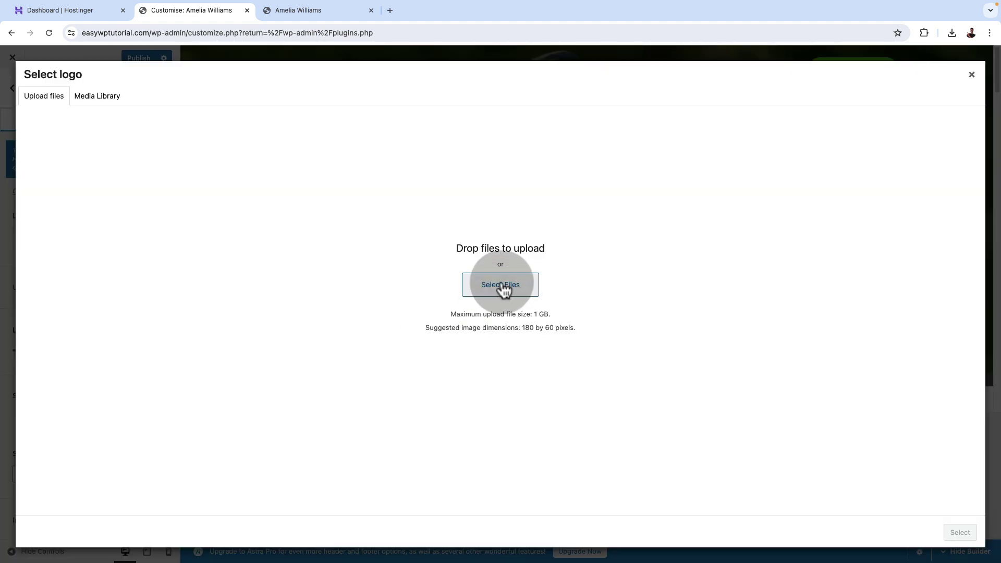
{"action": "left_click", "coordinate": [972, 75]}
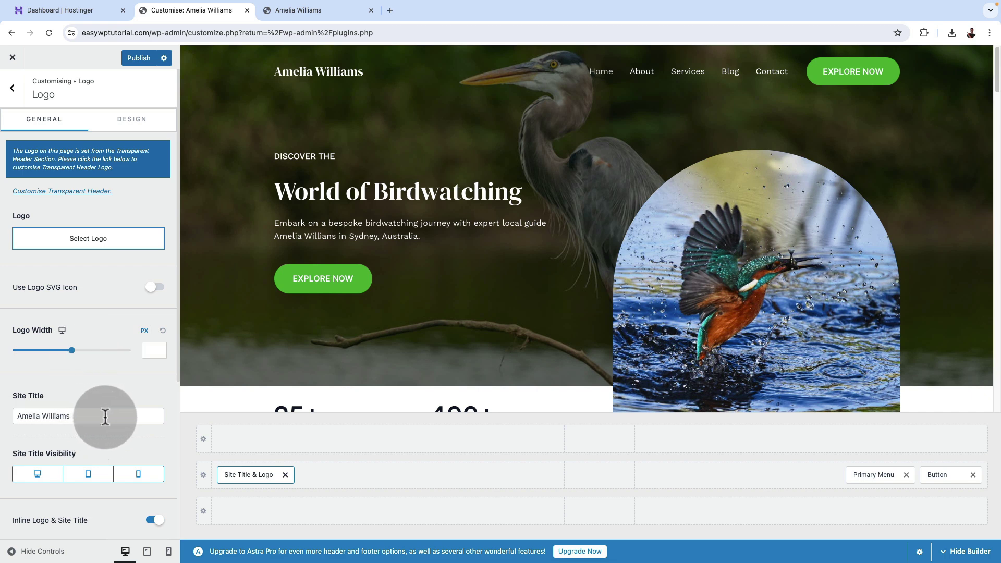
Publish the Customizer changes and go back to the top-level settings menu.
{"action": "scroll", "coordinate": [105, 417], "scroll_direction": "down", "scroll_amount": 5}
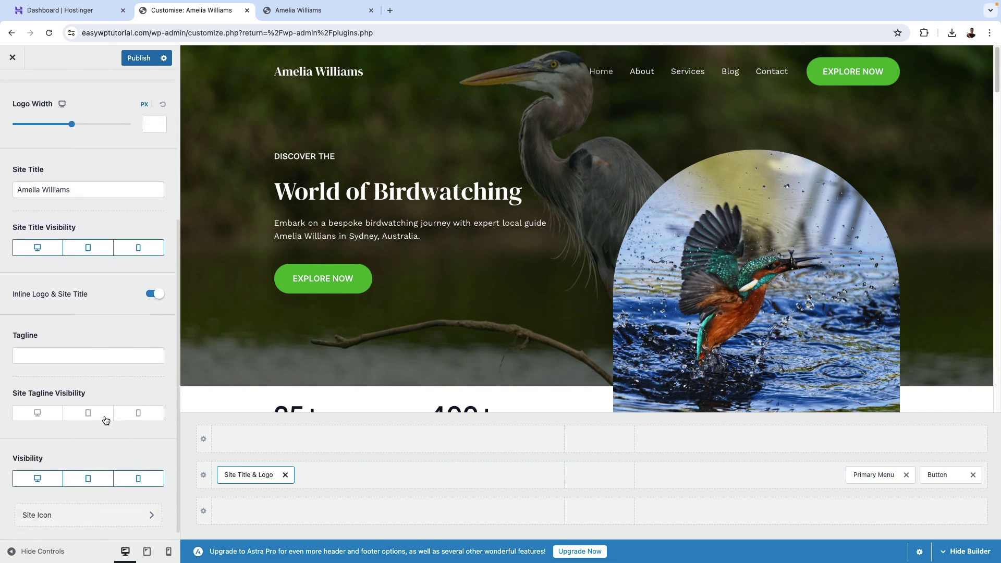
{"action": "left_click", "coordinate": [105, 419]}
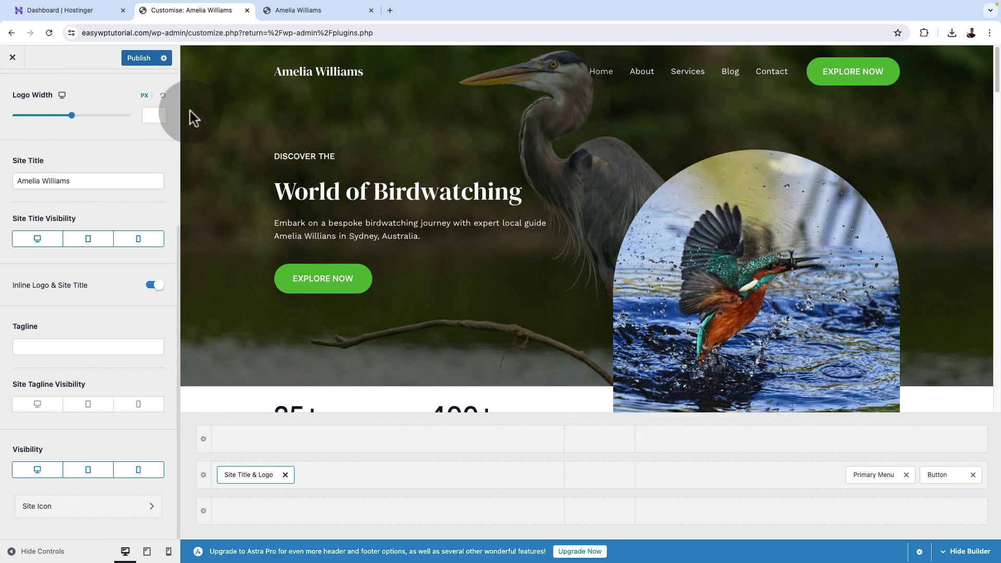
{"action": "left_click", "coordinate": [138, 58]}
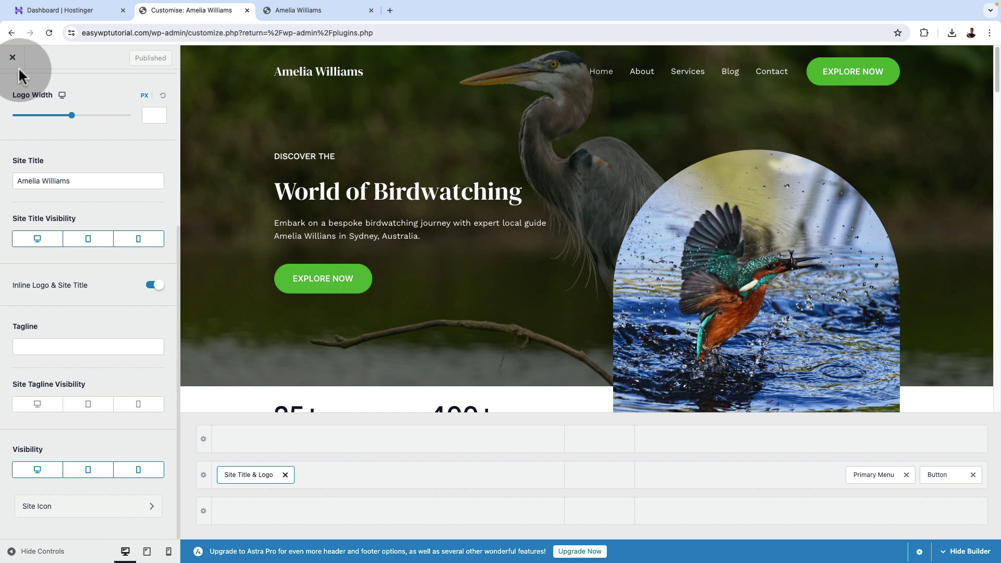
{"action": "scroll", "coordinate": [78, 156], "scroll_direction": "up", "scroll_amount": 5}
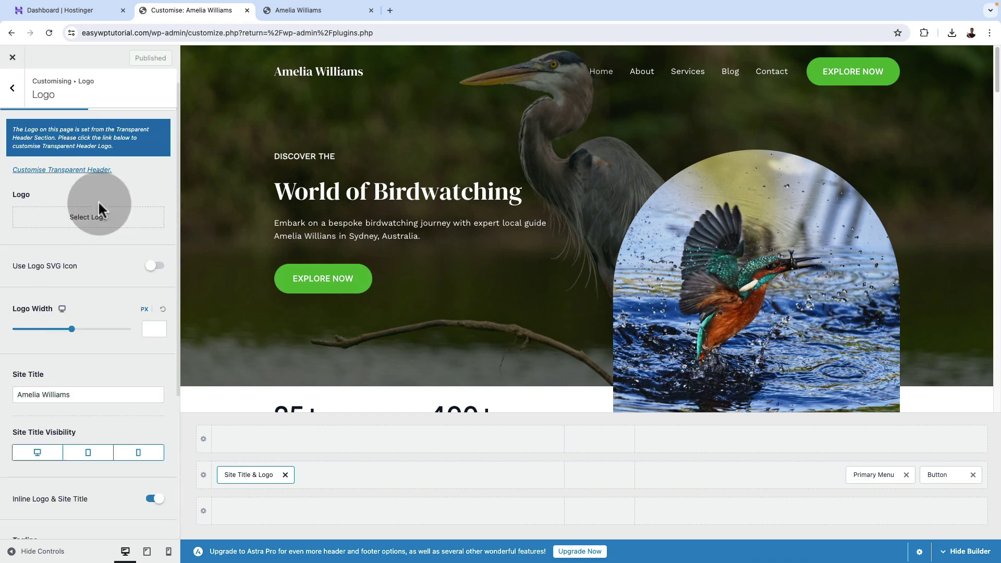
{"action": "left_click", "coordinate": [13, 94]}
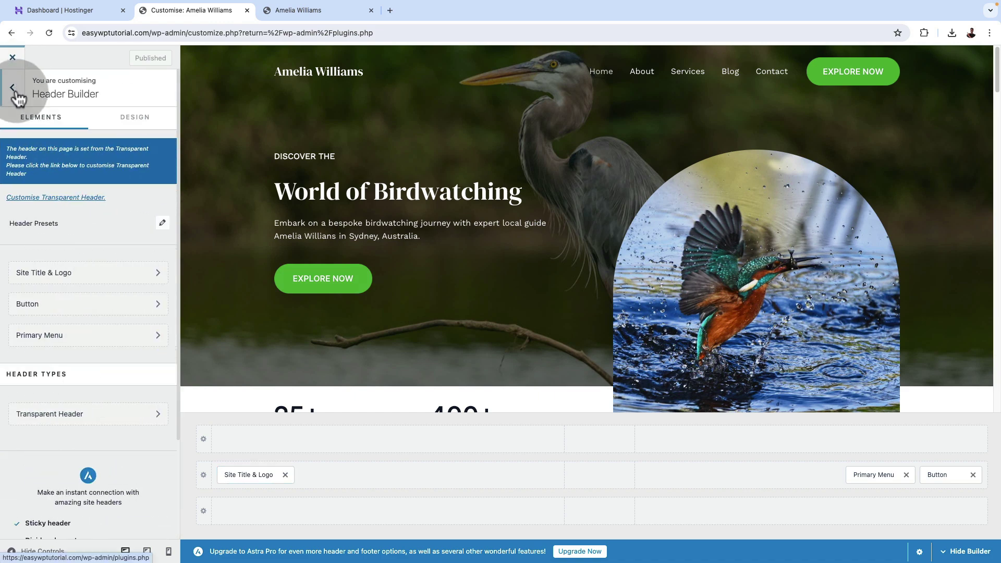
{"action": "left_click", "coordinate": [15, 95]}
{"action": "left_click", "coordinate": [61, 213]}
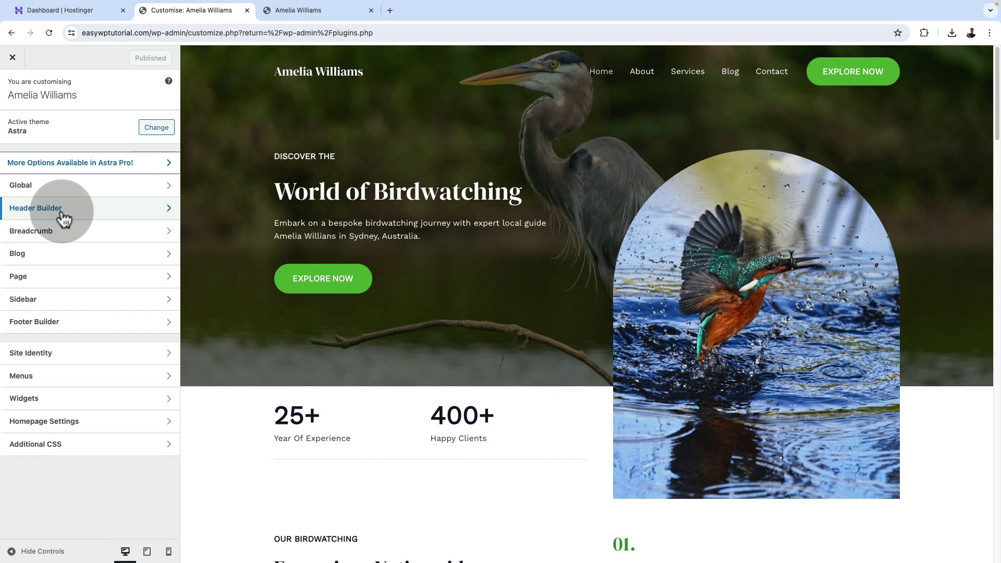
Inspect the Footer Builder's Copyright text, then exit the Customizer.
{"action": "left_click", "coordinate": [58, 332]}
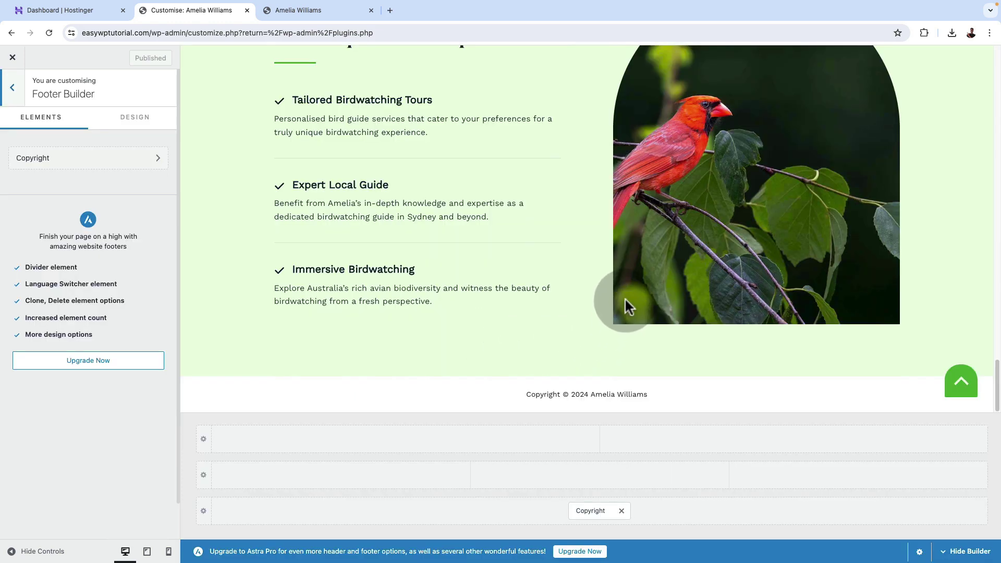
{"action": "left_click", "coordinate": [588, 512]}
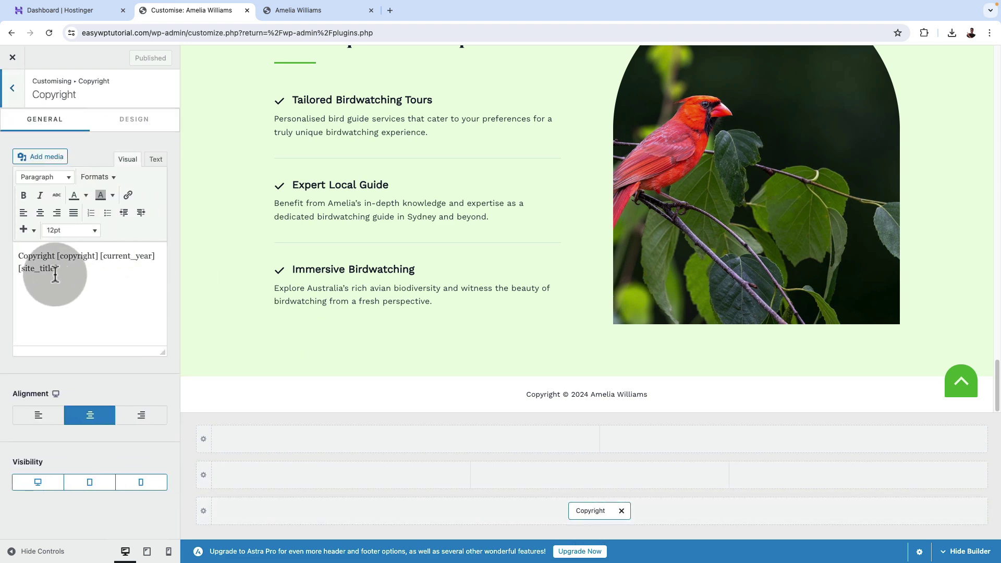
{"action": "left_click_drag", "start_coordinate": [57, 269], "coordinate": [2, 256]}
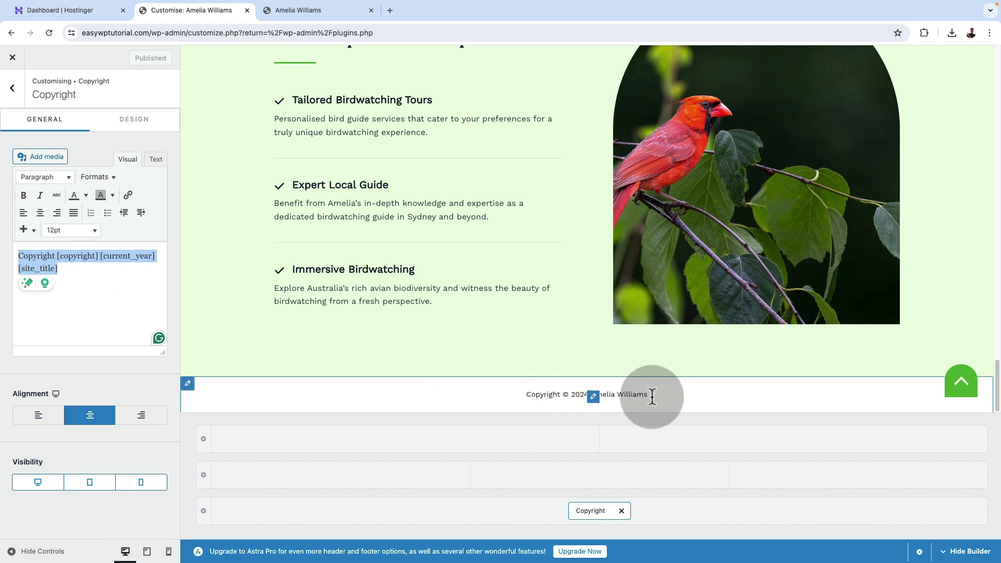
{"action": "left_click", "coordinate": [20, 97]}
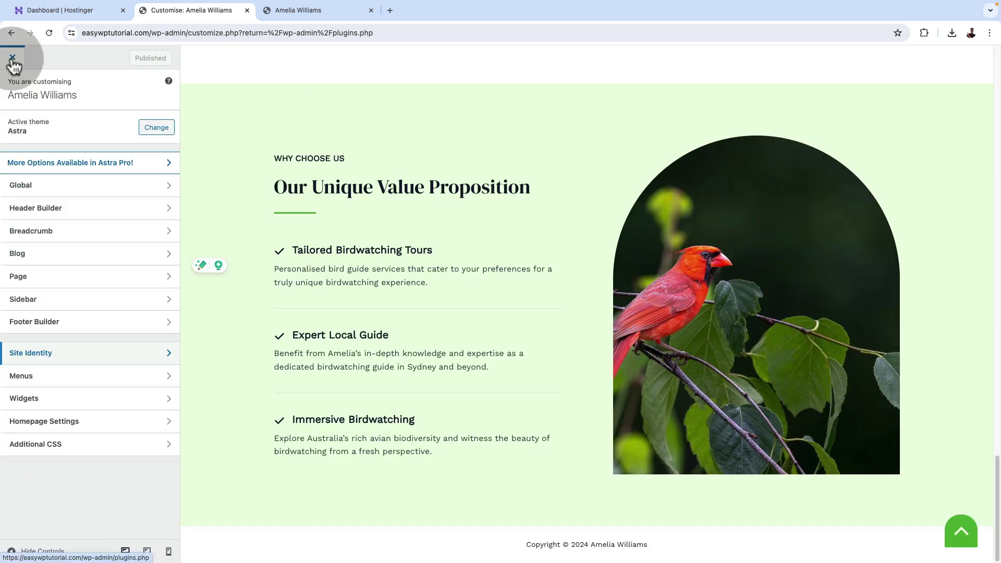
{"action": "left_click", "coordinate": [12, 59]}
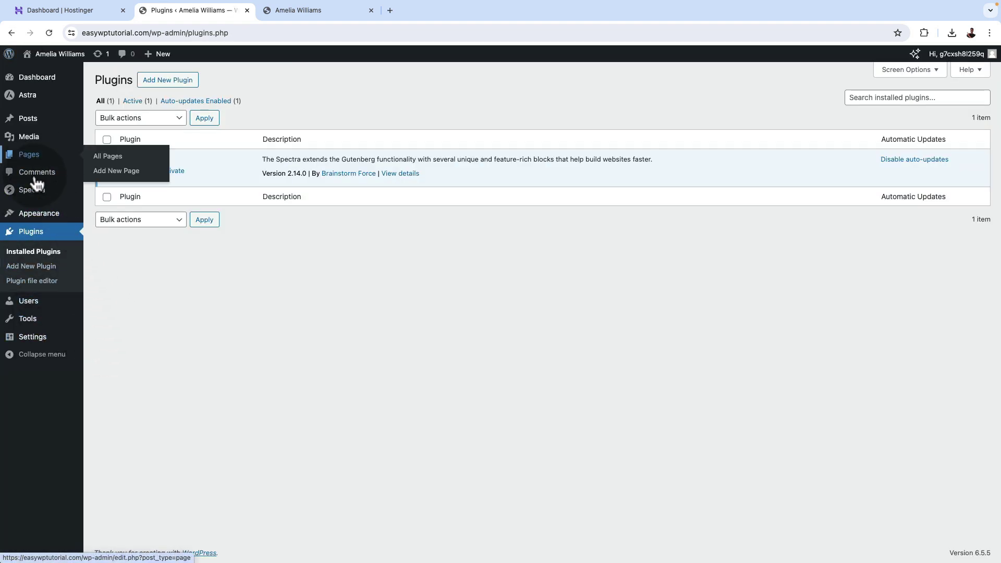
Switch to the live site's tab and scroll through the Contact page.
{"action": "key", "text": "ctrl+Tab"}
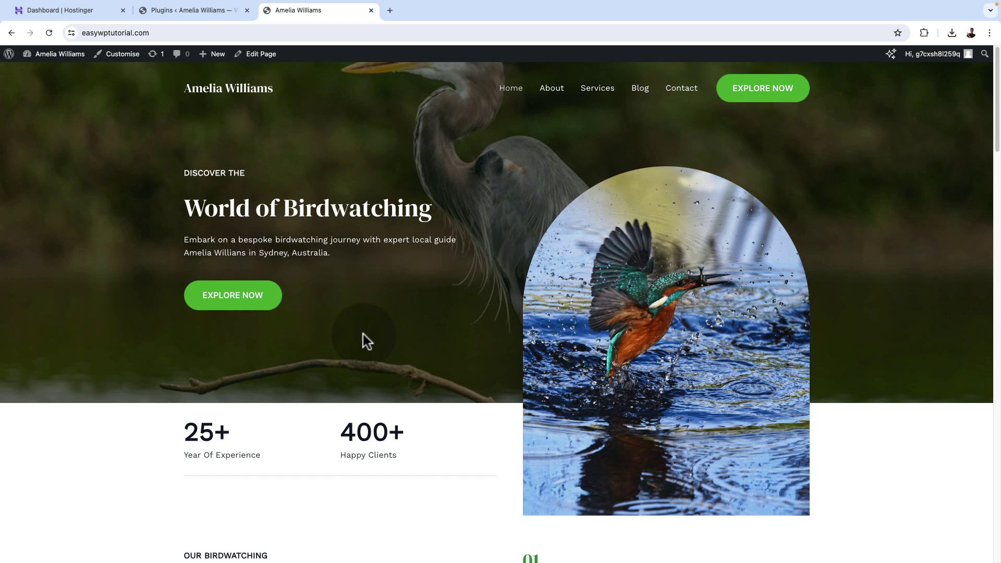
{"action": "scroll", "coordinate": [363, 334], "scroll_direction": "down", "scroll_amount": 20}
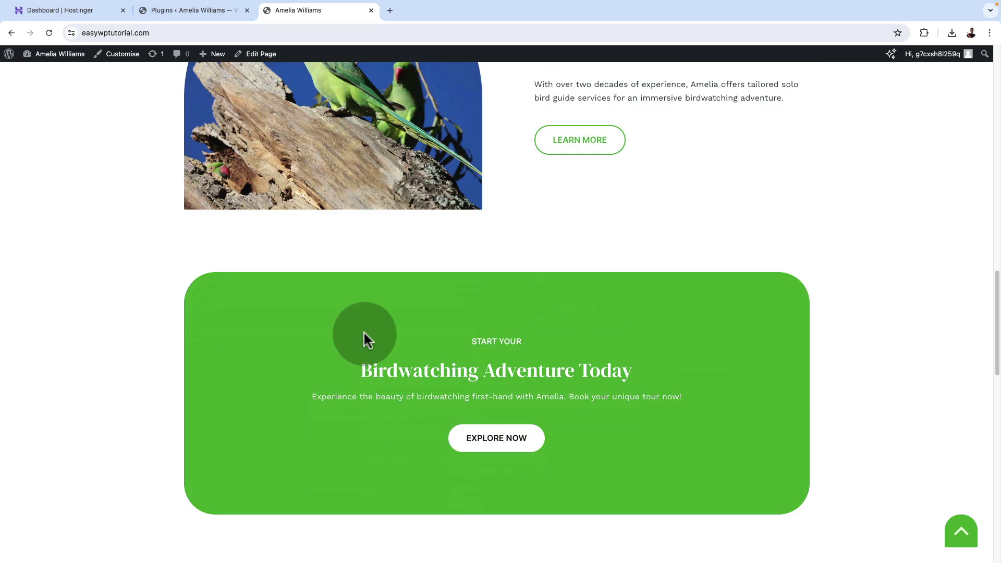
{"action": "scroll", "coordinate": [364, 332], "scroll_direction": "down", "scroll_amount": 15}
{"action": "scroll", "coordinate": [364, 330], "scroll_direction": "up", "scroll_amount": 20}
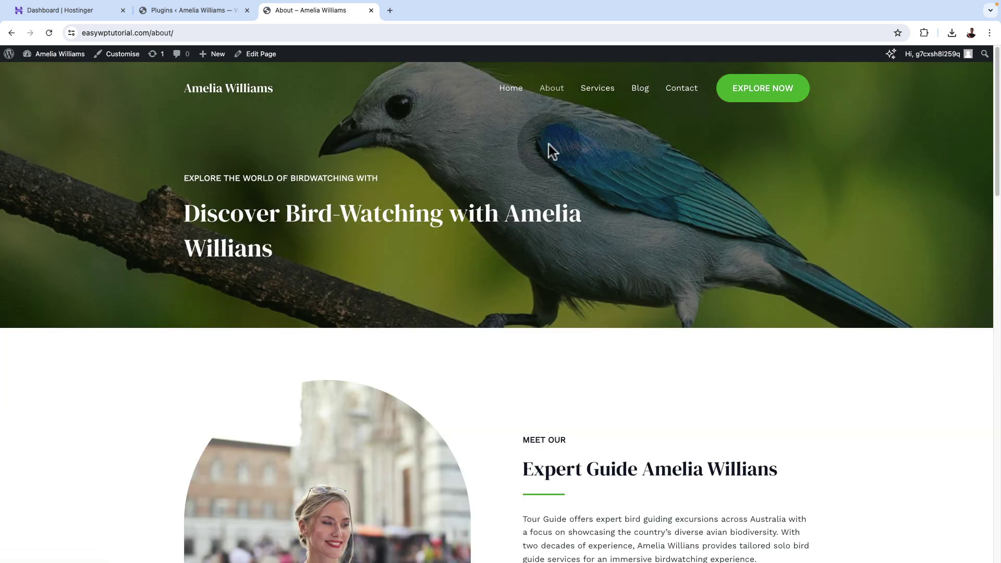
Go to the About page and scroll through its content.
{"action": "left_click", "coordinate": [561, 384]}
{"action": "scroll", "coordinate": [562, 384], "scroll_direction": "down", "scroll_amount": 5}
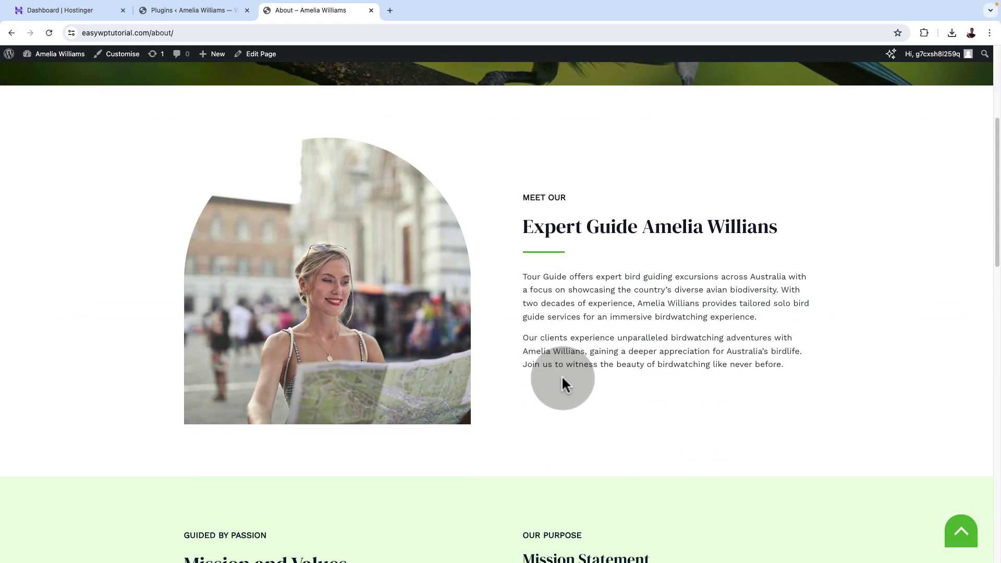
{"action": "scroll", "coordinate": [562, 384], "scroll_direction": "down", "scroll_amount": 15}
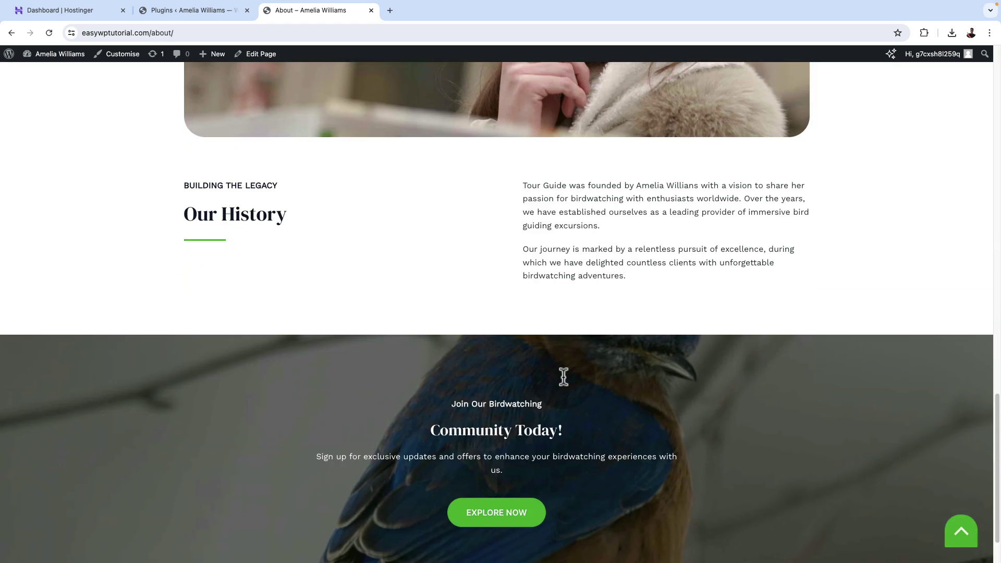
{"action": "scroll", "coordinate": [564, 377], "scroll_direction": "down", "scroll_amount": 2}
{"action": "scroll", "coordinate": [563, 374], "scroll_direction": "up", "scroll_amount": 20}
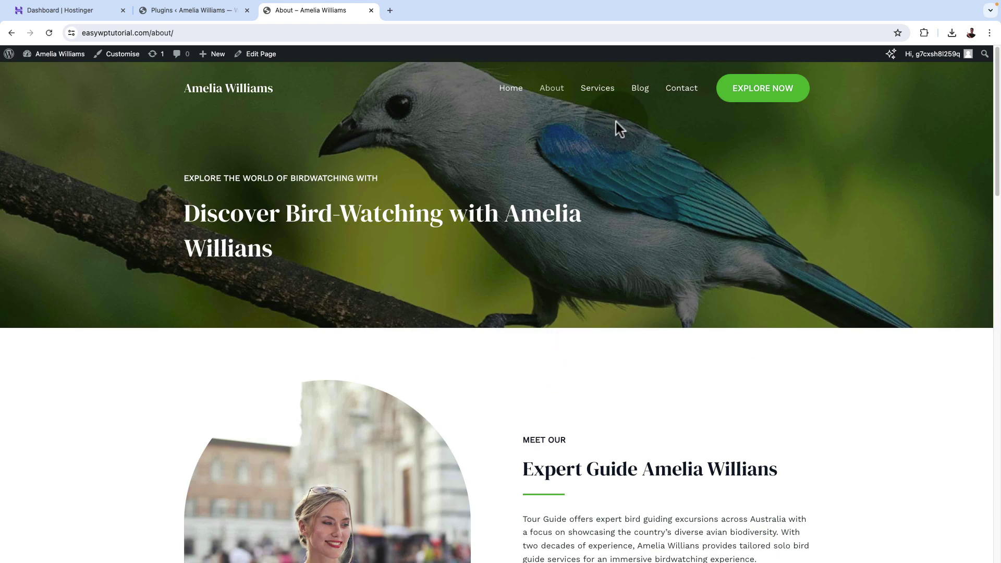
Go to the Services page and scroll up and down through it.
{"action": "left_click", "coordinate": [602, 91]}
{"action": "scroll", "coordinate": [580, 357], "scroll_direction": "down", "scroll_amount": 10}
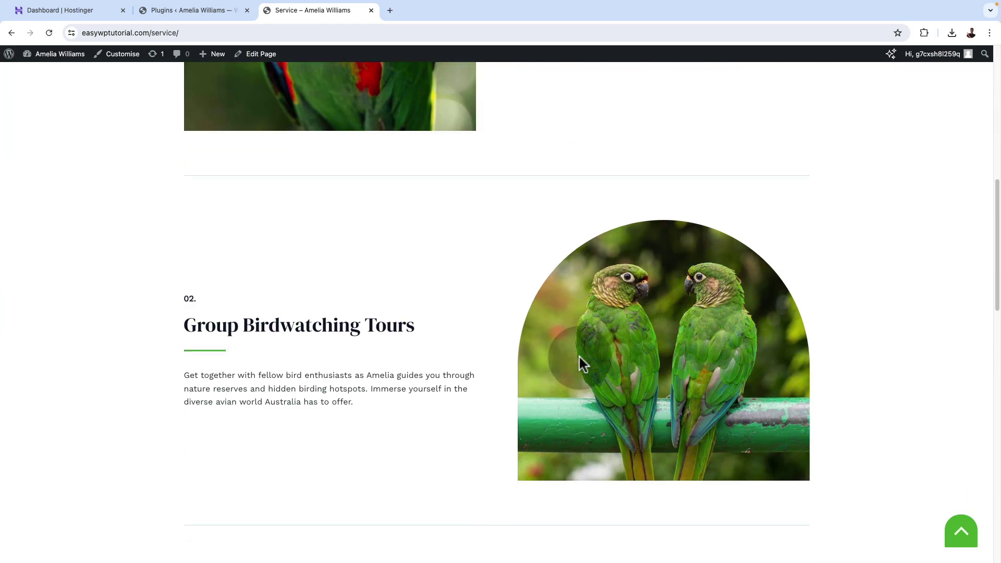
{"action": "scroll", "coordinate": [580, 358], "scroll_direction": "down", "scroll_amount": 8}
{"action": "scroll", "coordinate": [580, 357], "scroll_direction": "up", "scroll_amount": 15}
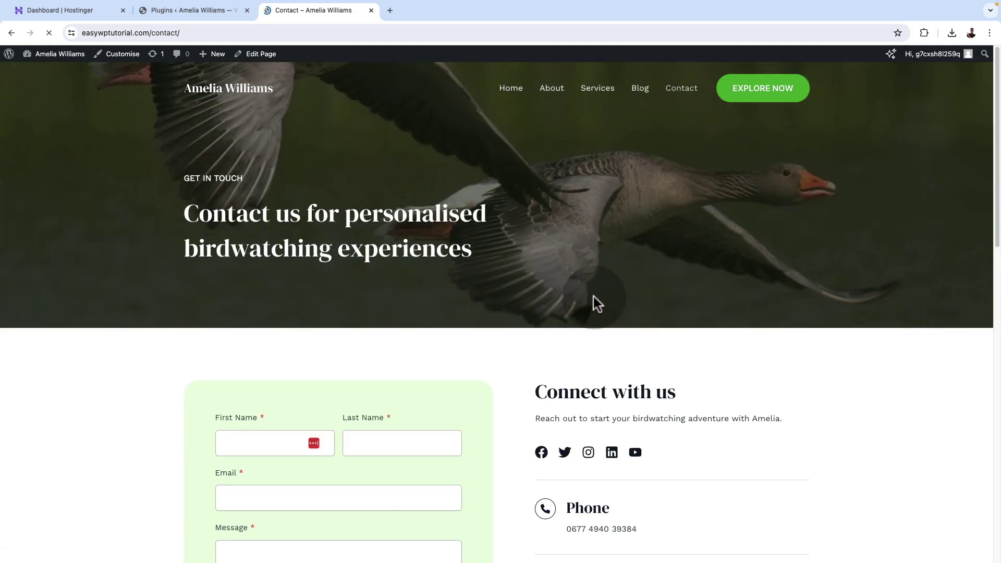
{"action": "scroll", "coordinate": [593, 300], "scroll_direction": "down", "scroll_amount": 5}
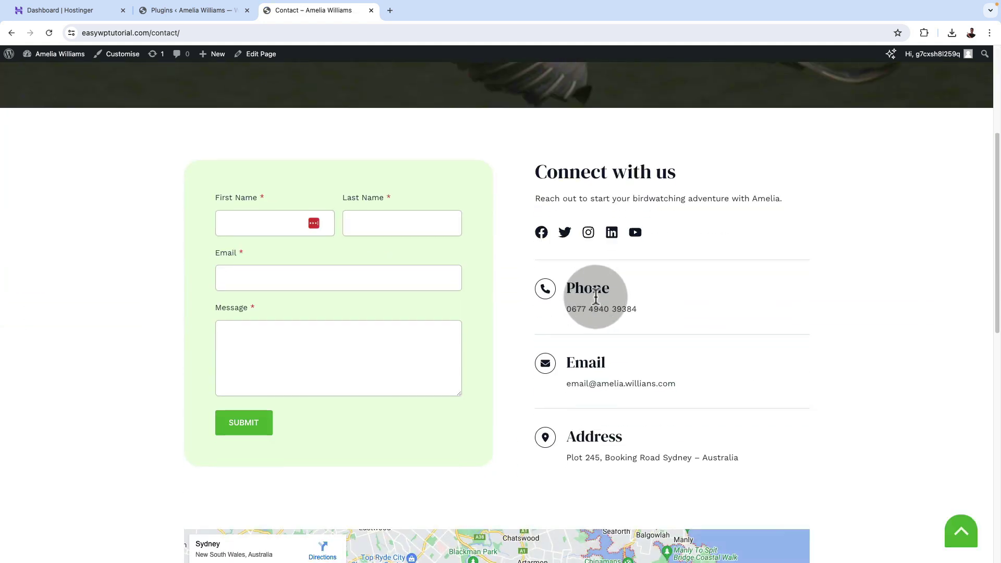
{"action": "scroll", "coordinate": [63, 345], "scroll_direction": "down", "scroll_amount": 8}
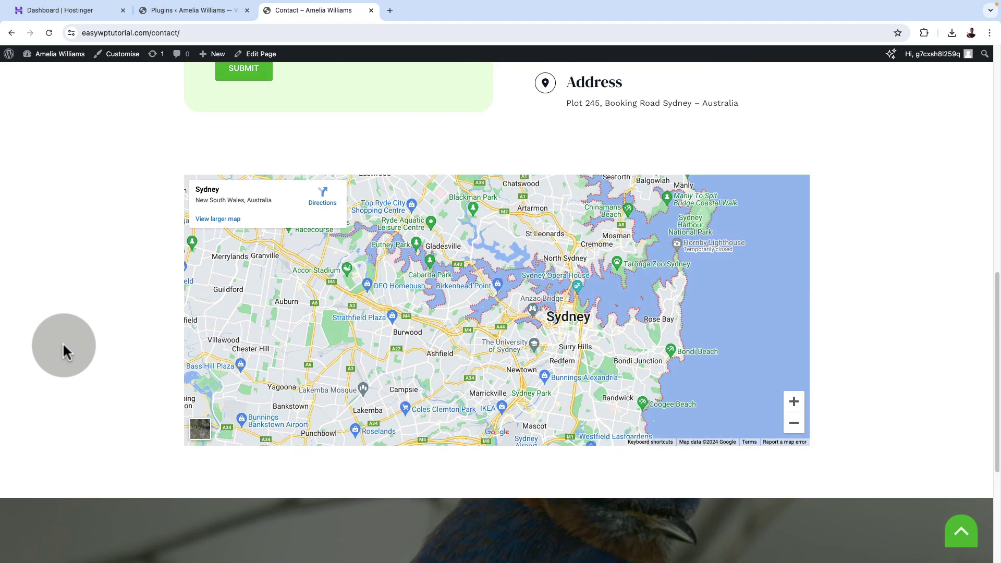
{"action": "scroll", "coordinate": [63, 344], "scroll_direction": "up", "scroll_amount": 9}
{"action": "scroll", "coordinate": [64, 344], "scroll_direction": "down", "scroll_amount": 1}
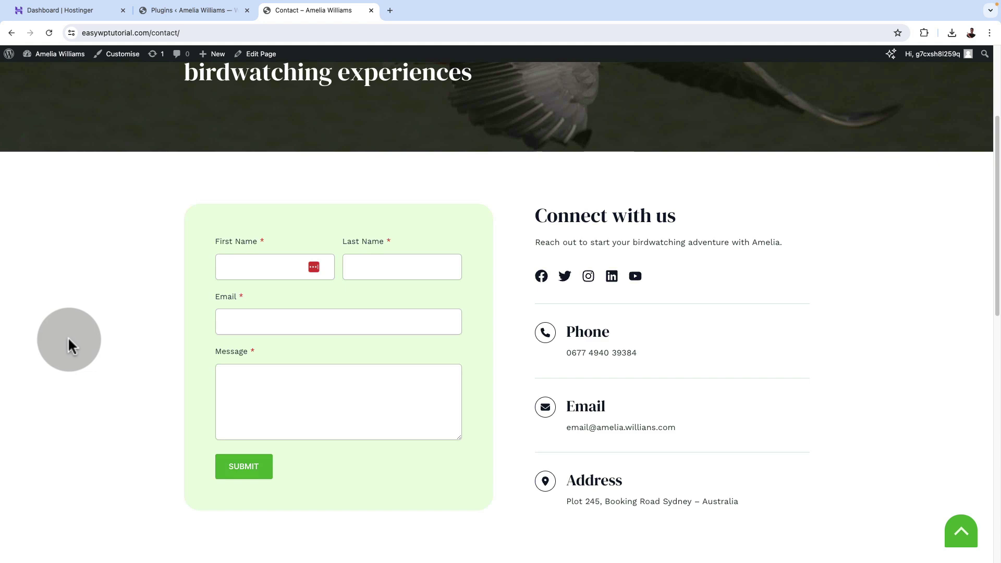
{"action": "scroll", "coordinate": [69, 339], "scroll_direction": "down", "scroll_amount": 5}
{"action": "scroll", "coordinate": [68, 337], "scroll_direction": "up", "scroll_amount": 10}
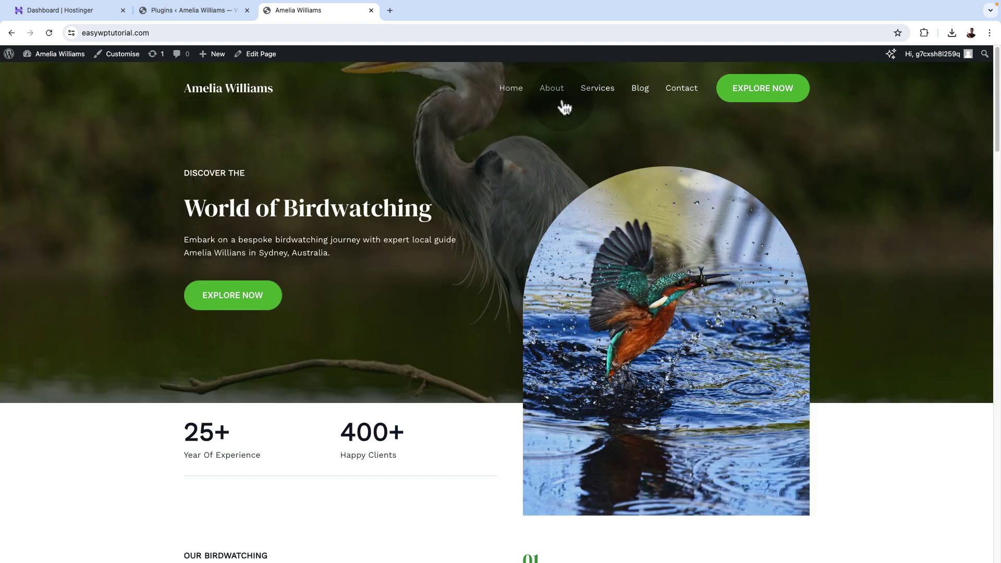
{"action": "scroll", "coordinate": [482, 345], "scroll_direction": "down", "scroll_amount": 15}
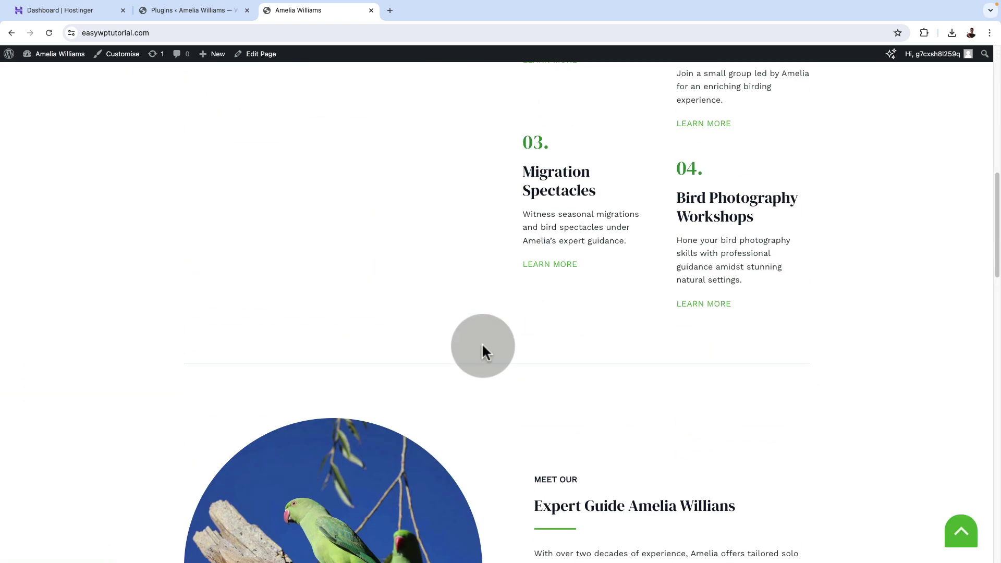
{"action": "scroll", "coordinate": [482, 346], "scroll_direction": "up", "scroll_amount": 15}
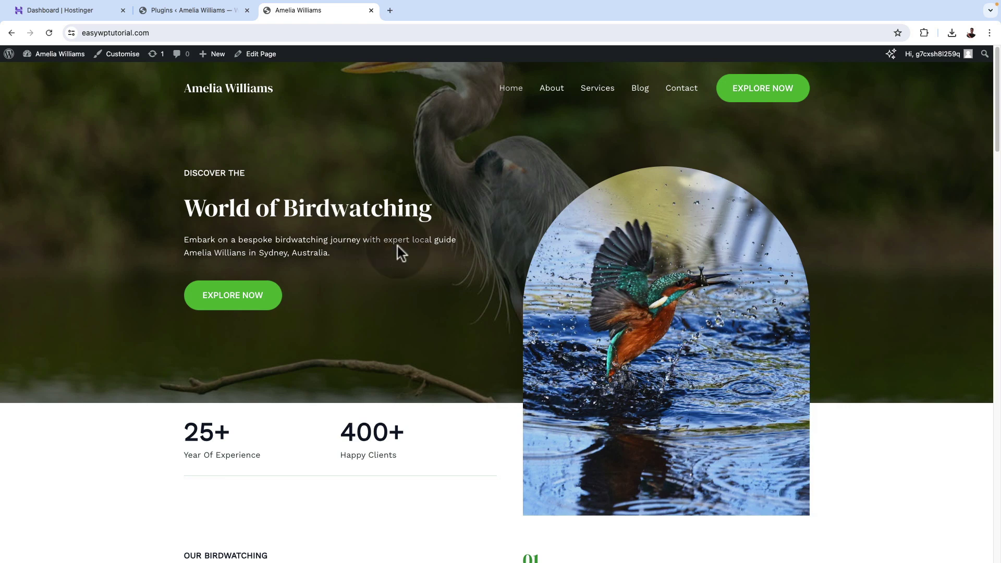
{"action": "scroll", "coordinate": [421, 278], "scroll_direction": "down", "scroll_amount": 3}
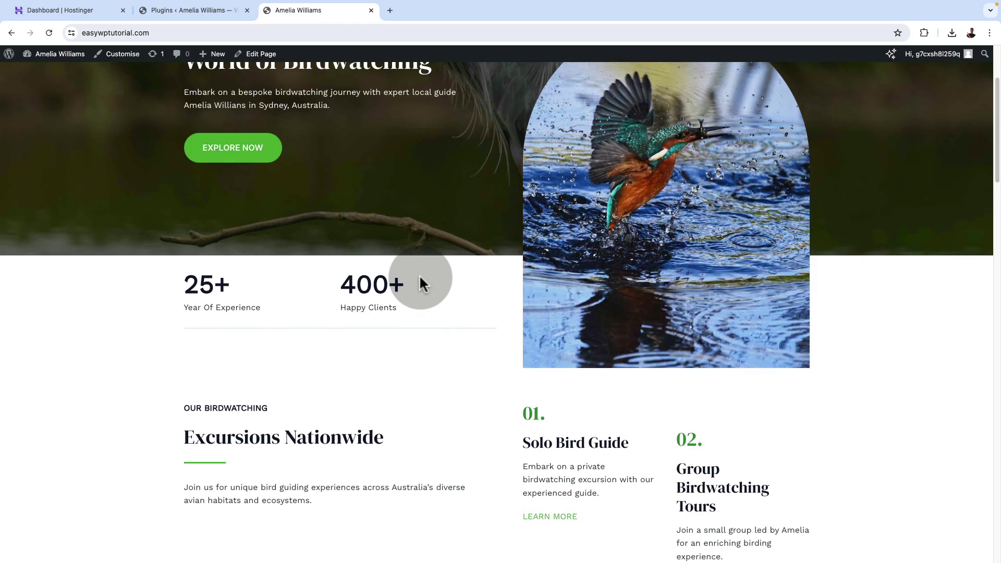
{"action": "scroll", "coordinate": [421, 274], "scroll_direction": "down", "scroll_amount": 4}
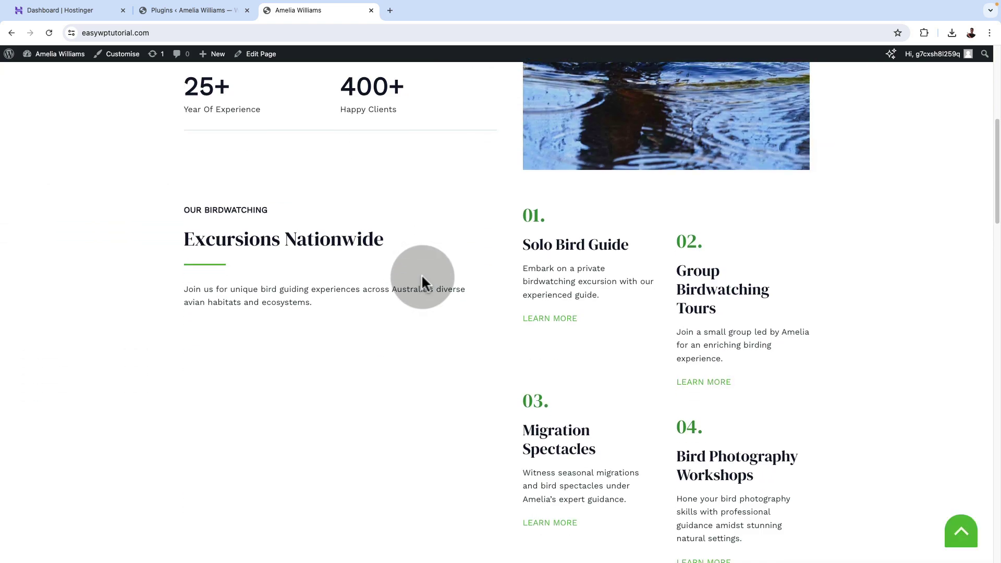
{"action": "scroll", "coordinate": [422, 273], "scroll_direction": "up", "scroll_amount": 7}
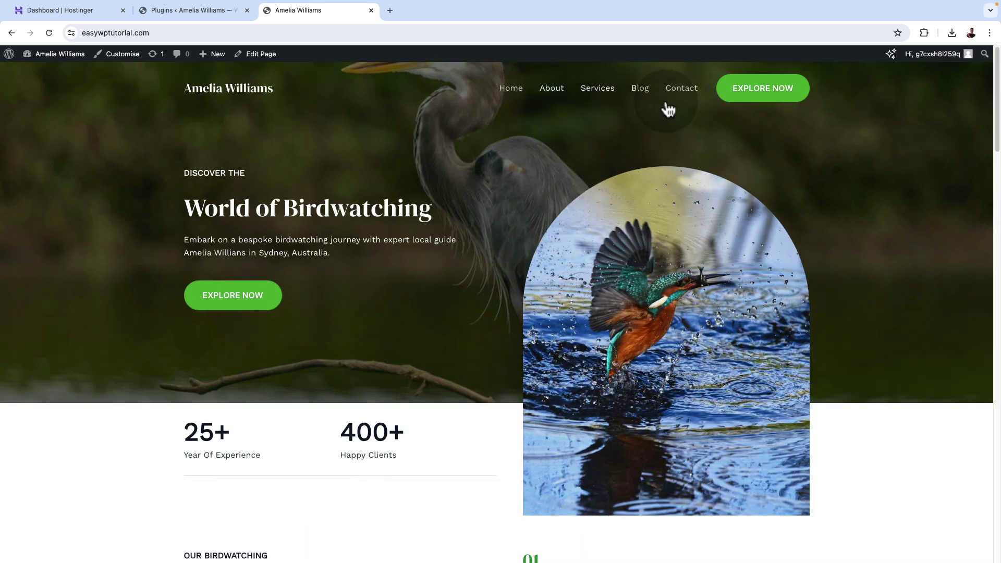
{"action": "scroll", "coordinate": [422, 372], "scroll_direction": "down", "scroll_amount": 1}
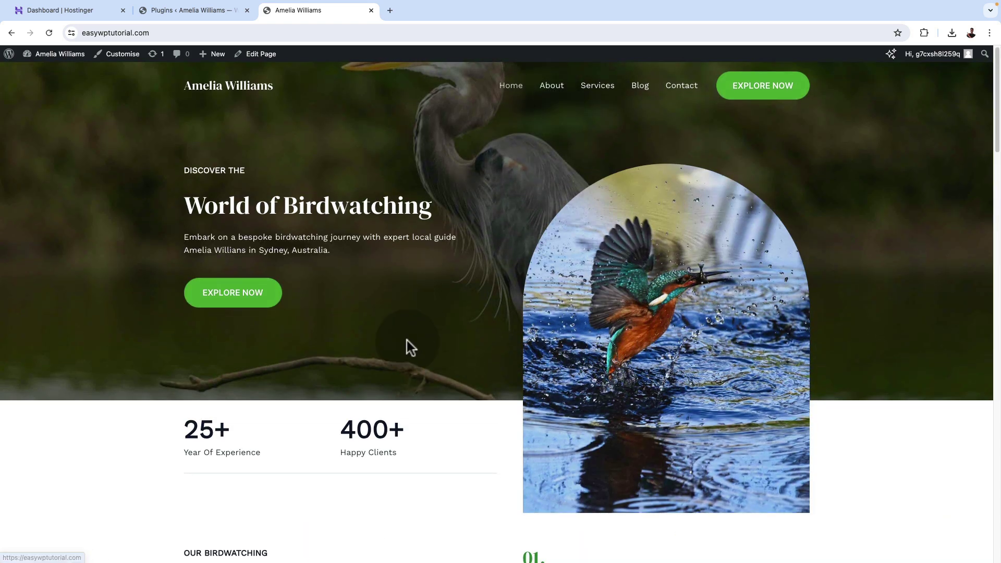
{"action": "scroll", "coordinate": [406, 338], "scroll_direction": "down", "scroll_amount": 7}
{"action": "scroll", "coordinate": [405, 336], "scroll_direction": "down", "scroll_amount": 2}
{"action": "scroll", "coordinate": [406, 336], "scroll_direction": "down", "scroll_amount": 3}
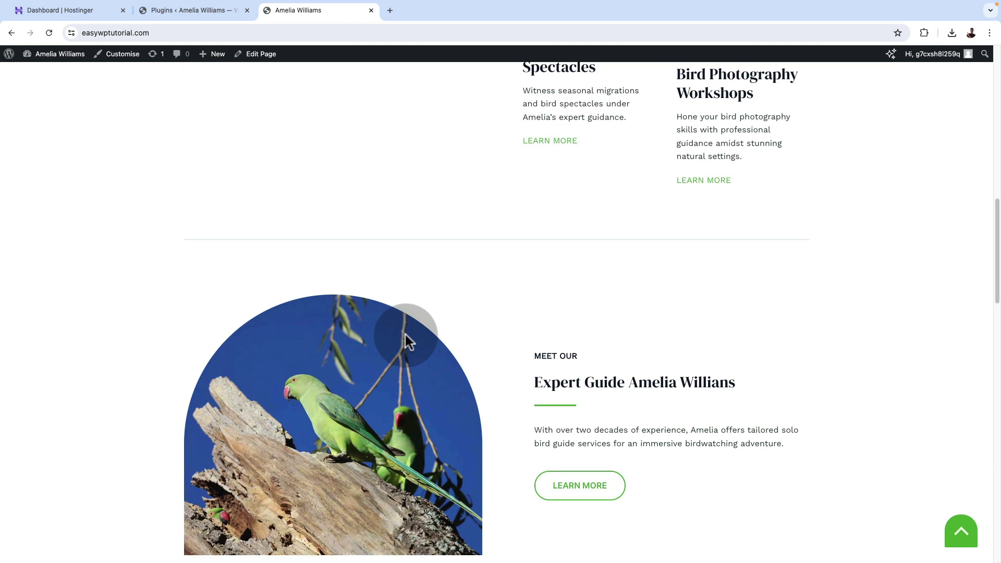
{"action": "scroll", "coordinate": [472, 423], "scroll_direction": "down", "scroll_amount": 5}
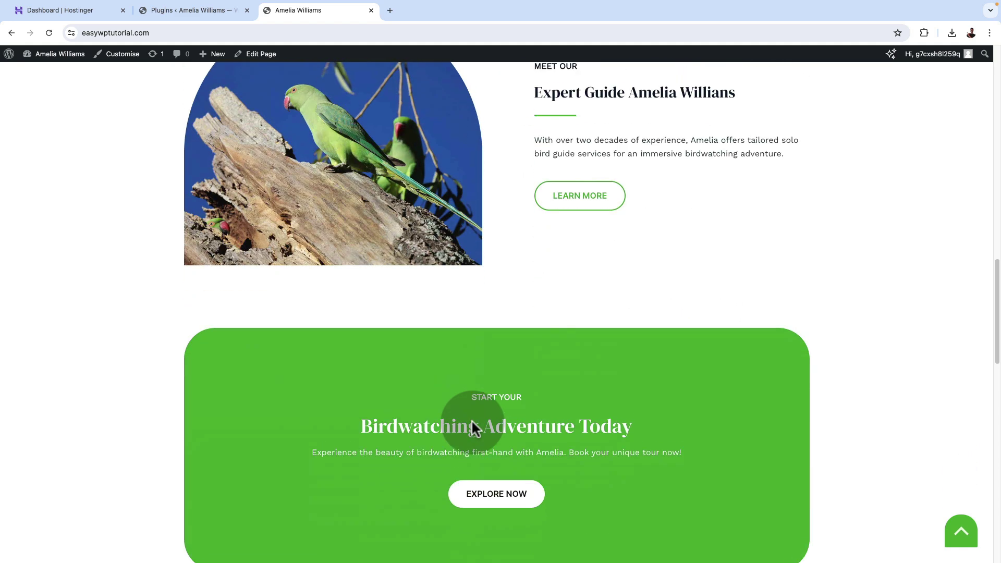
{"action": "scroll", "coordinate": [459, 414], "scroll_direction": "up", "scroll_amount": 3}
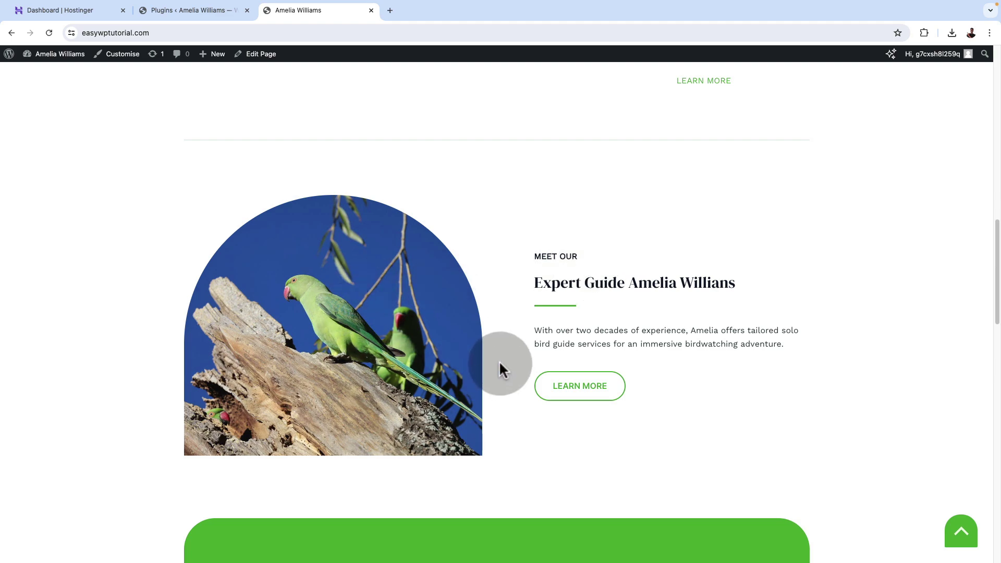
{"action": "scroll", "coordinate": [500, 368], "scroll_direction": "up", "scroll_amount": 15}
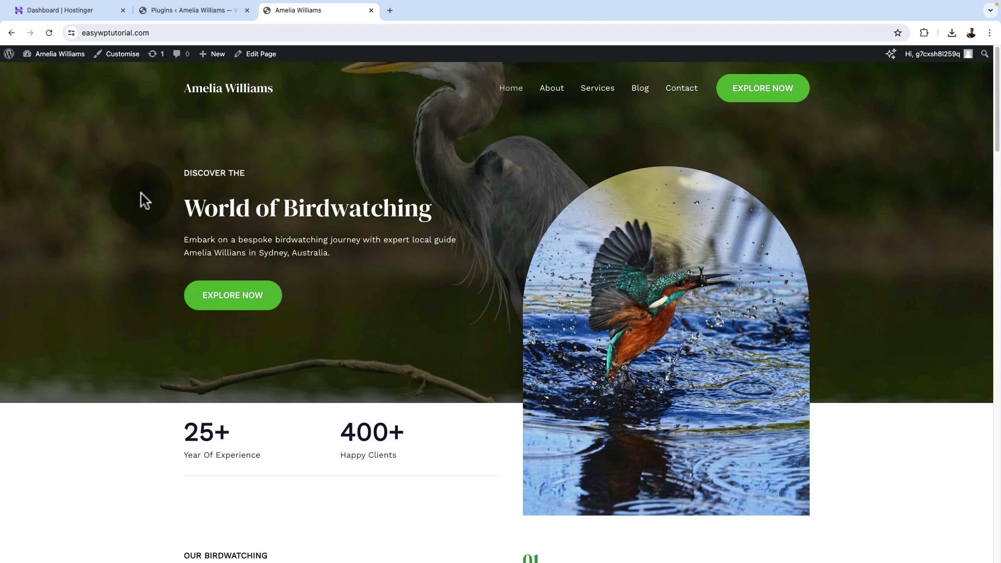
From the admin Pages list, open the About page in the block editor.
{"action": "left_click", "coordinate": [163, 10]}
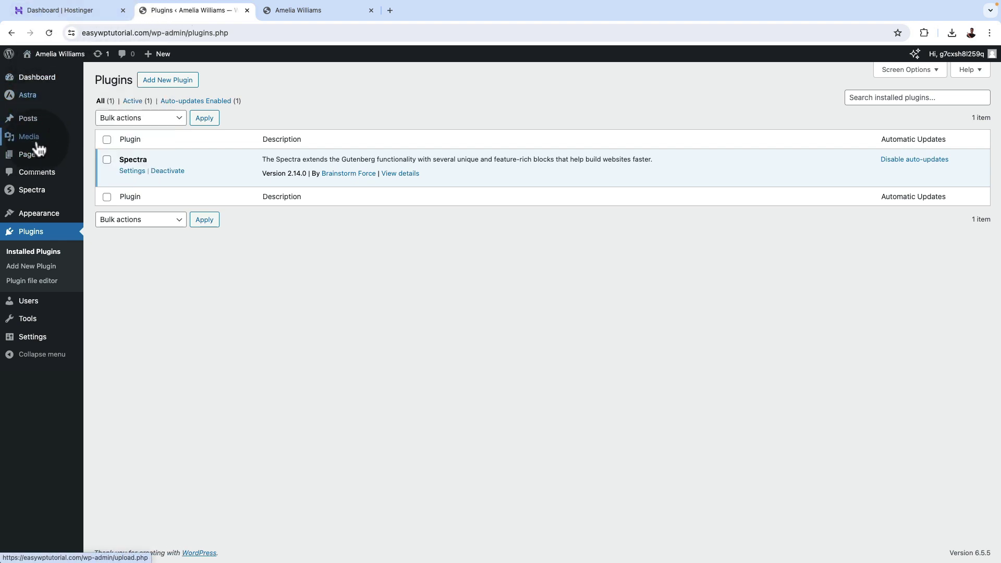
{"action": "mouse_move", "coordinate": [36, 156]}
{"action": "left_click", "coordinate": [99, 162]}
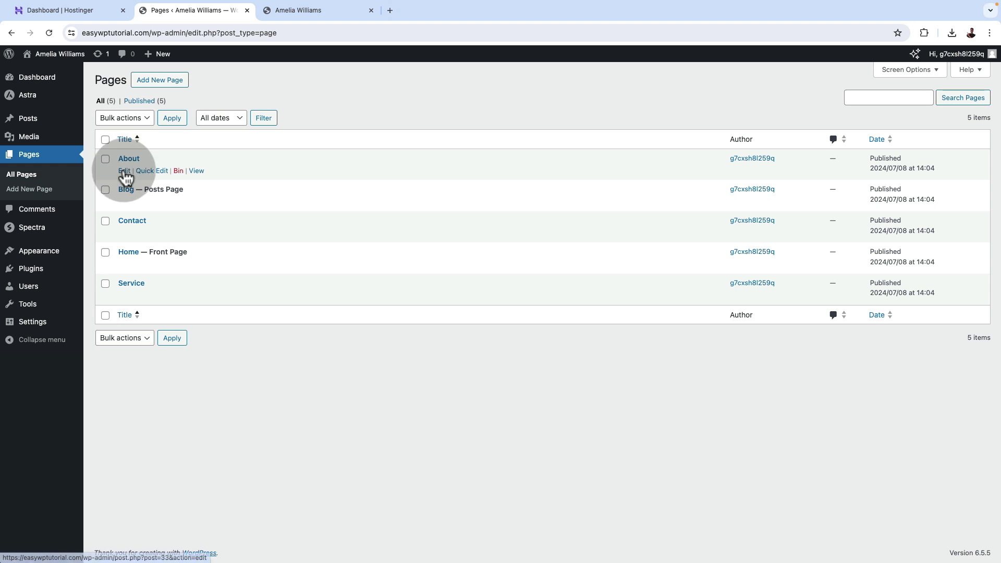
{"action": "left_click", "coordinate": [124, 171], "text": "super"}
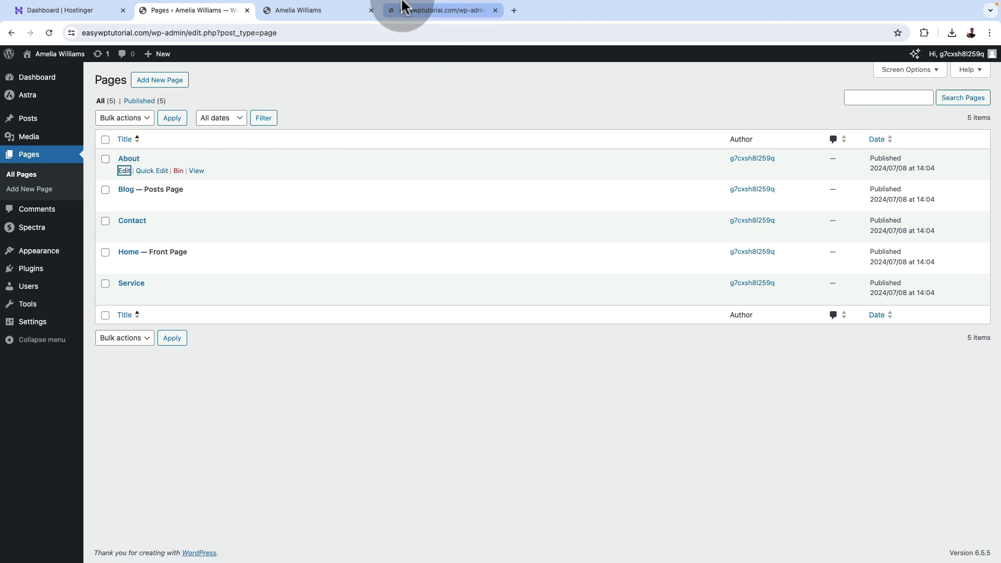
{"action": "left_click", "coordinate": [424, 15]}
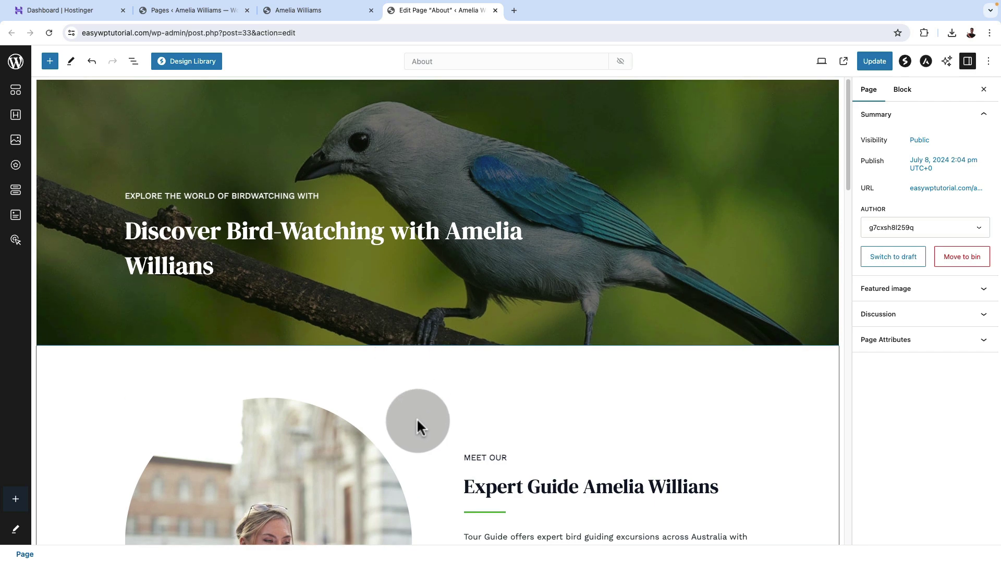
{"action": "scroll", "coordinate": [415, 425], "scroll_direction": "down", "scroll_amount": 5}
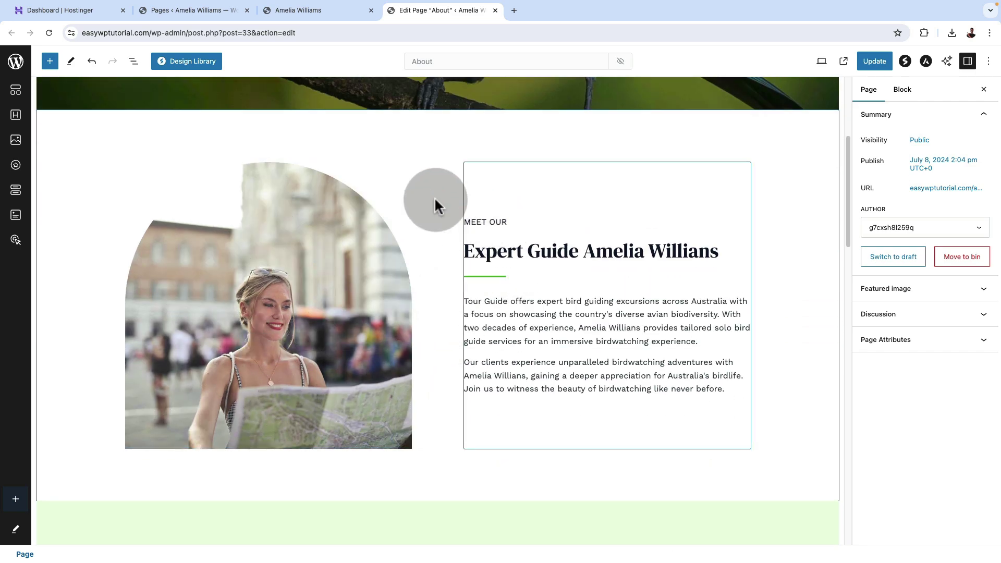
Save the Expert Guide container as an unsynced pattern named 'About pattern'.
{"action": "left_click", "coordinate": [134, 64]}
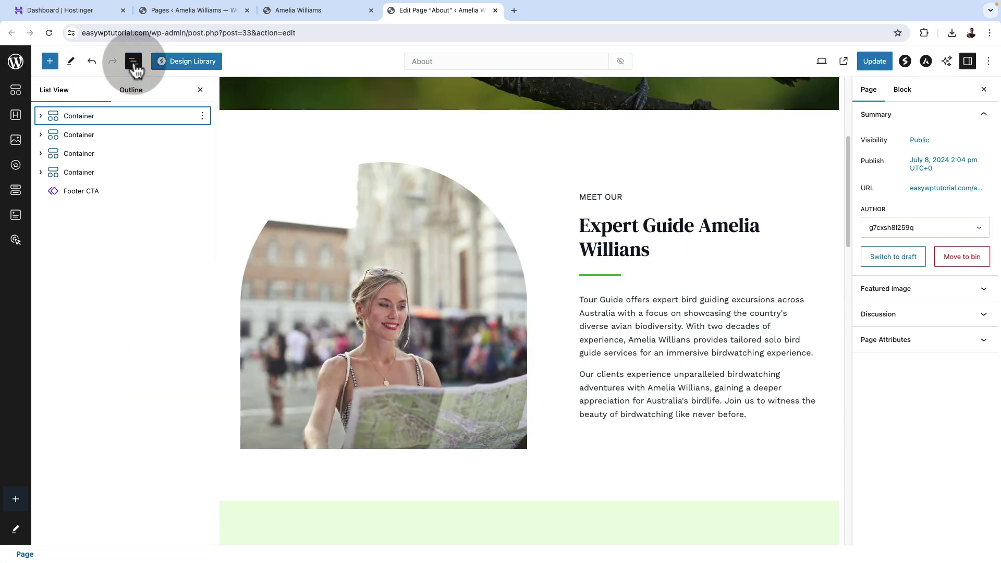
{"action": "left_click", "coordinate": [86, 136]}
{"action": "left_click", "coordinate": [203, 135]}
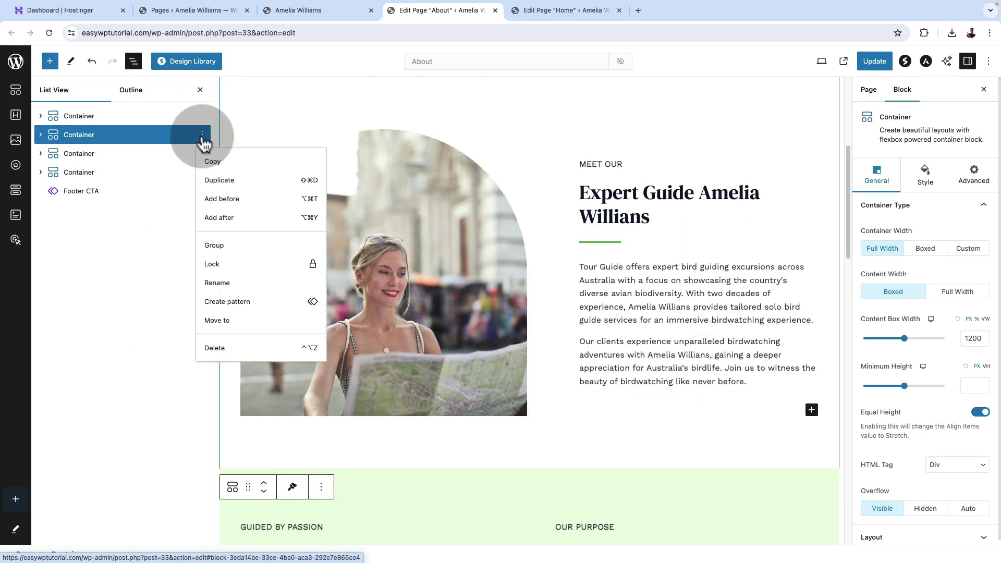
{"action": "left_click", "coordinate": [227, 303]}
{"action": "type", "text": "About pattern"}
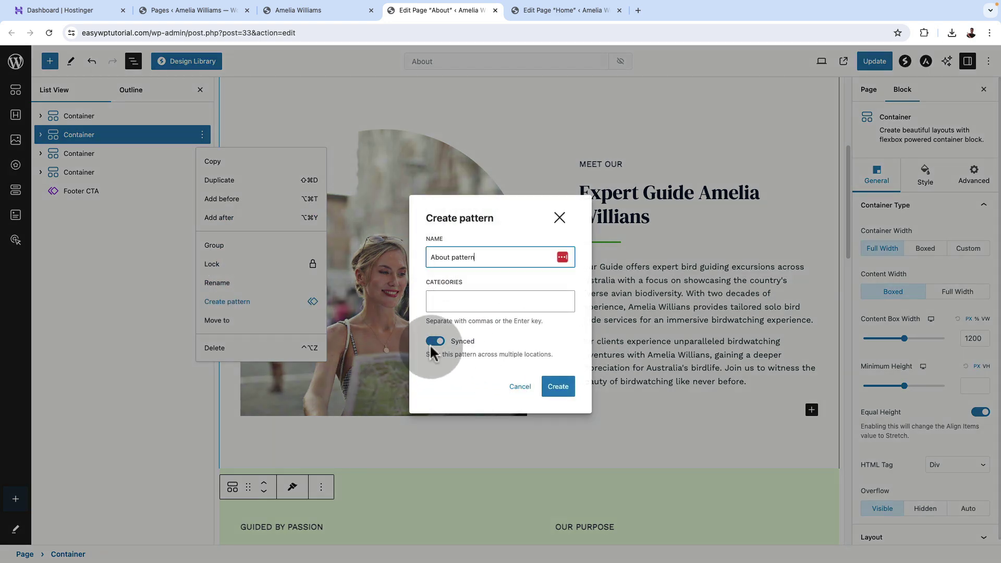
{"action": "left_click", "coordinate": [435, 342]}
{"action": "left_click", "coordinate": [558, 391]}
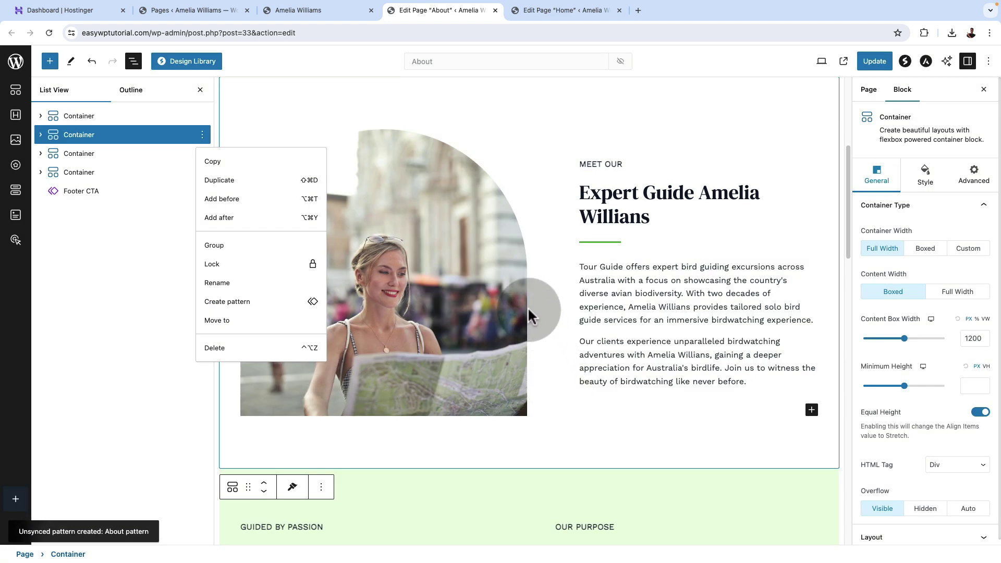
Reload the Home page editor and insert 'About pattern' from My patterns.
{"action": "left_click", "coordinate": [538, 12]}
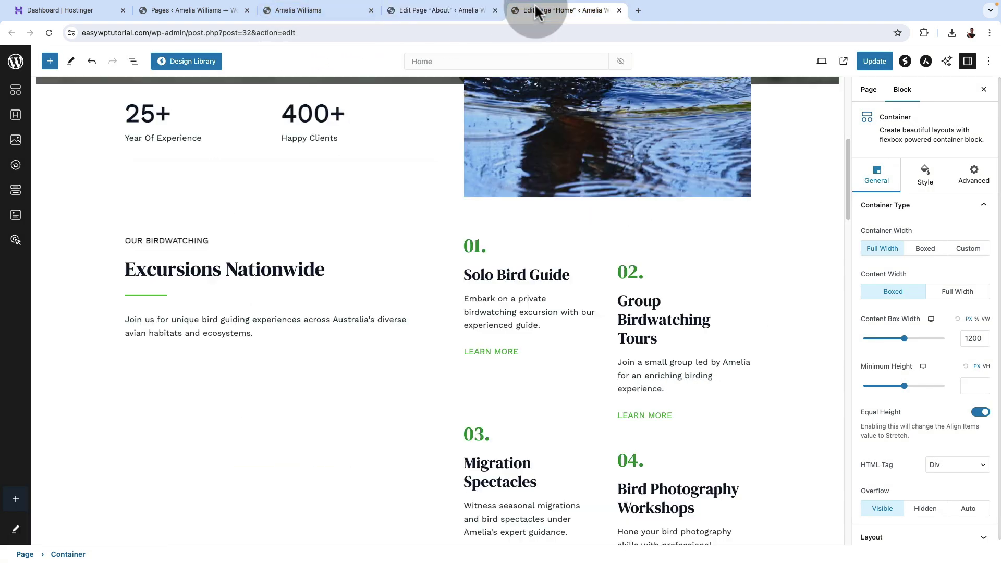
{"action": "left_click", "coordinate": [48, 31]}
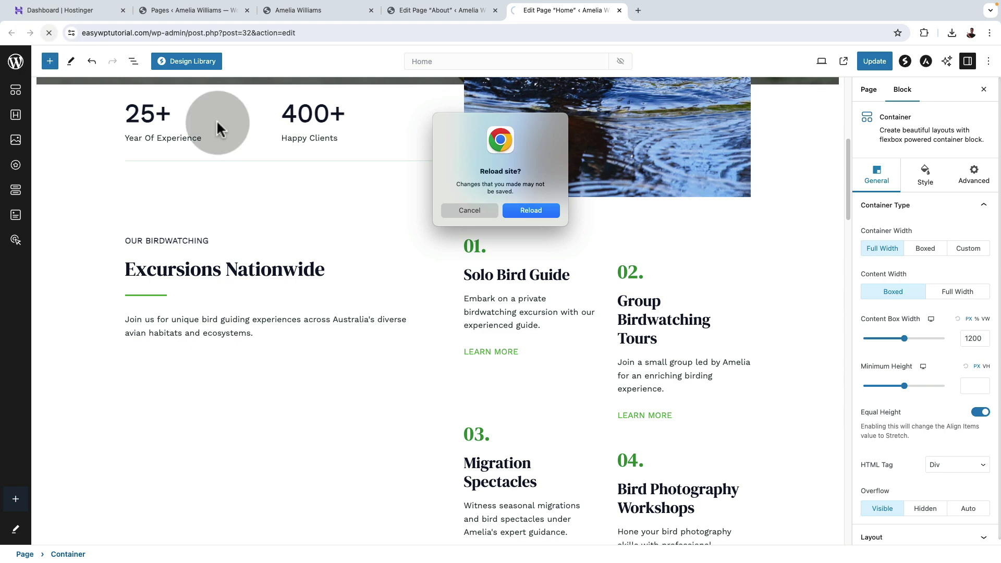
{"action": "left_click", "coordinate": [533, 211]}
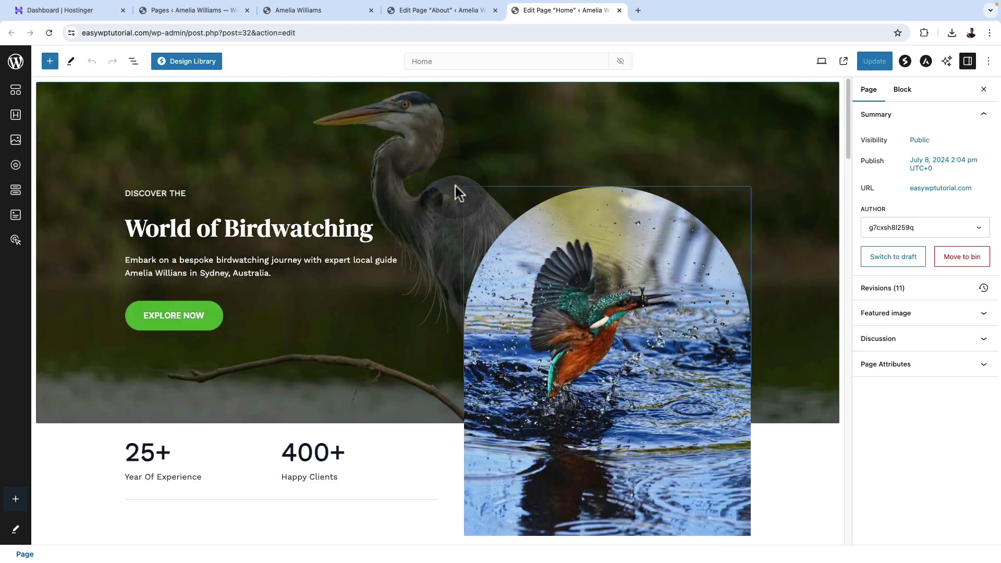
{"action": "left_click", "coordinate": [49, 62]}
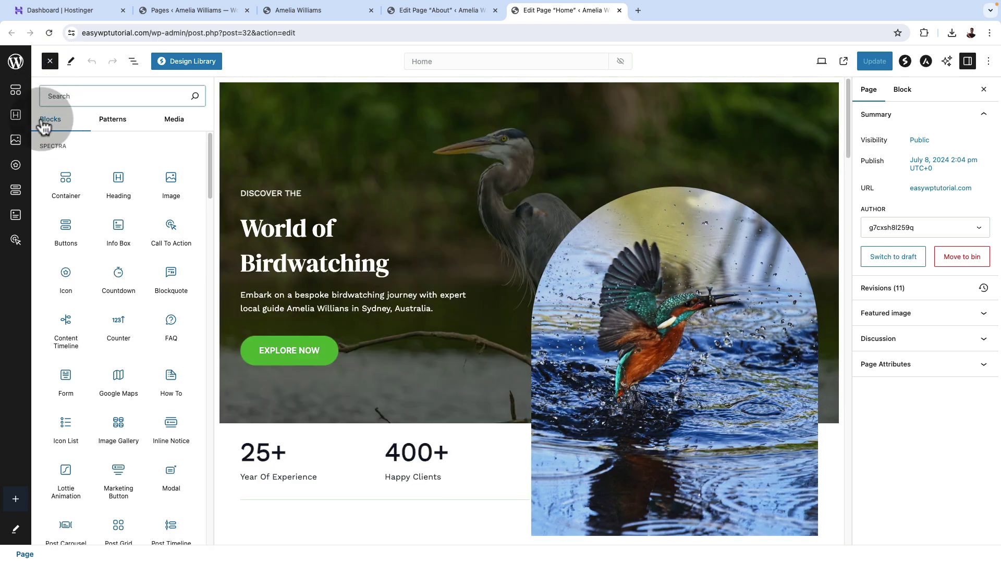
{"action": "left_click", "coordinate": [113, 120]}
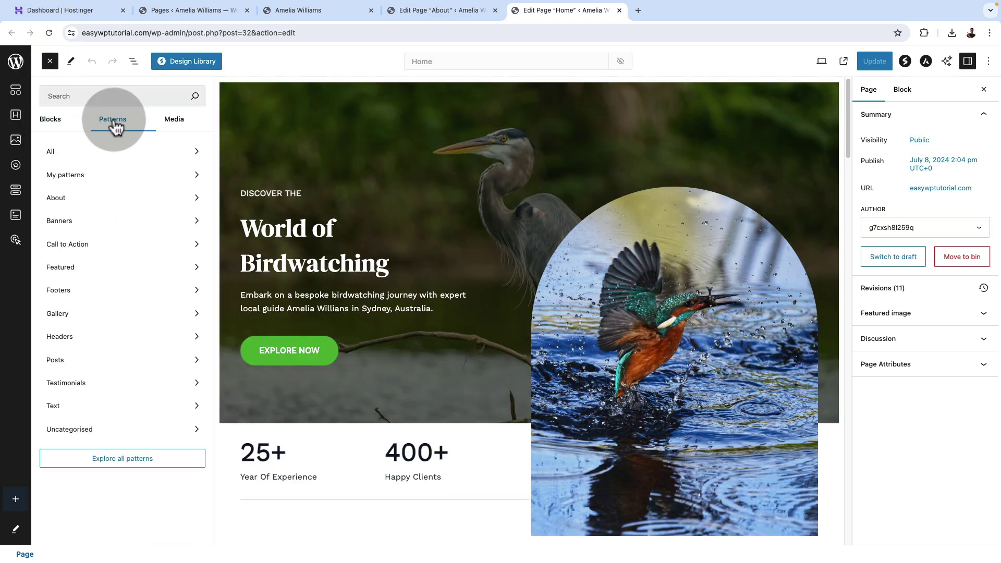
{"action": "left_click", "coordinate": [99, 180]}
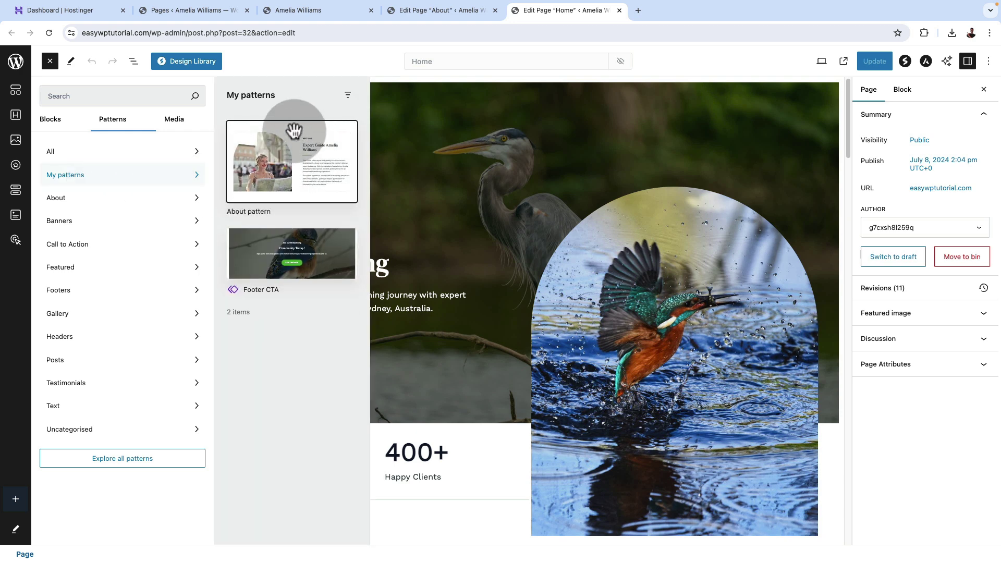
{"action": "left_click", "coordinate": [301, 164]}
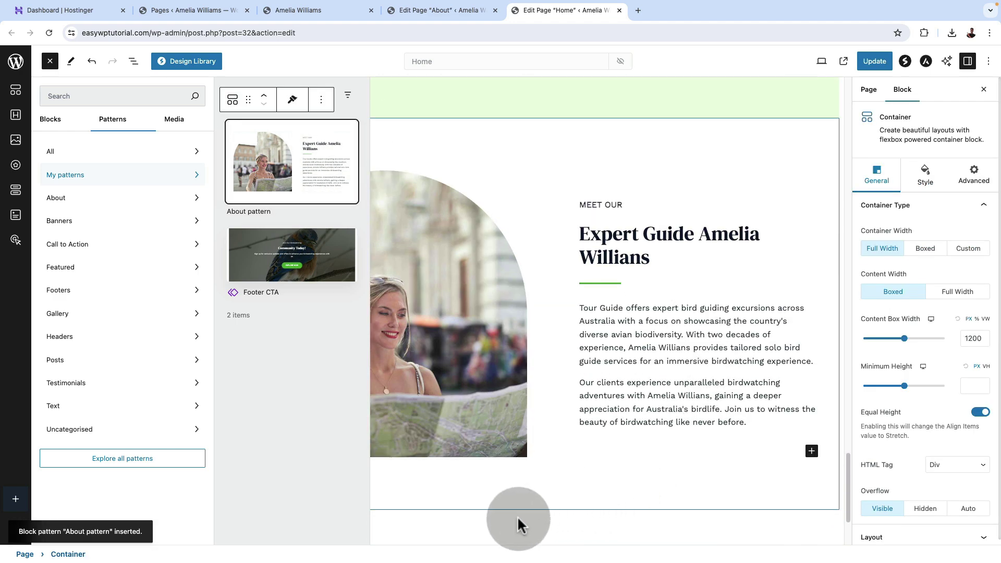
In List View, move the inserted About section up to fourth place.
{"action": "left_click", "coordinate": [518, 519]}
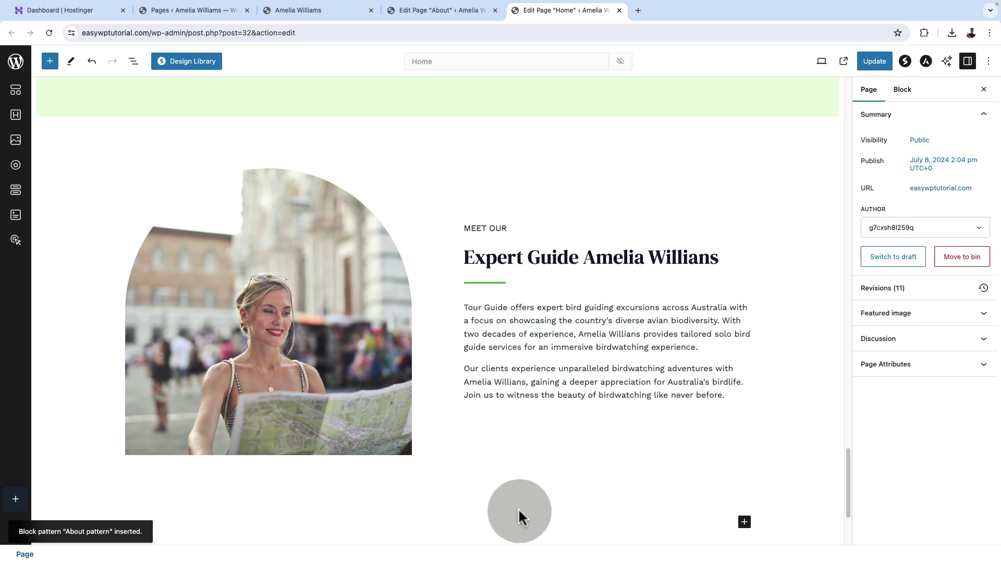
{"action": "left_click", "coordinate": [133, 62]}
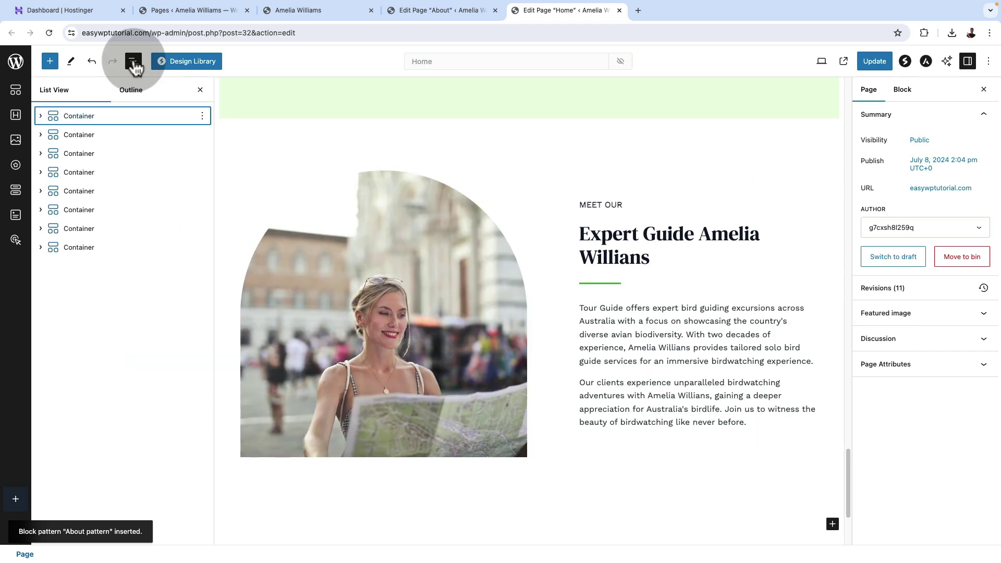
{"action": "left_click", "coordinate": [101, 248]}
{"action": "left_click_drag", "start_coordinate": [101, 250], "coordinate": [99, 164]}
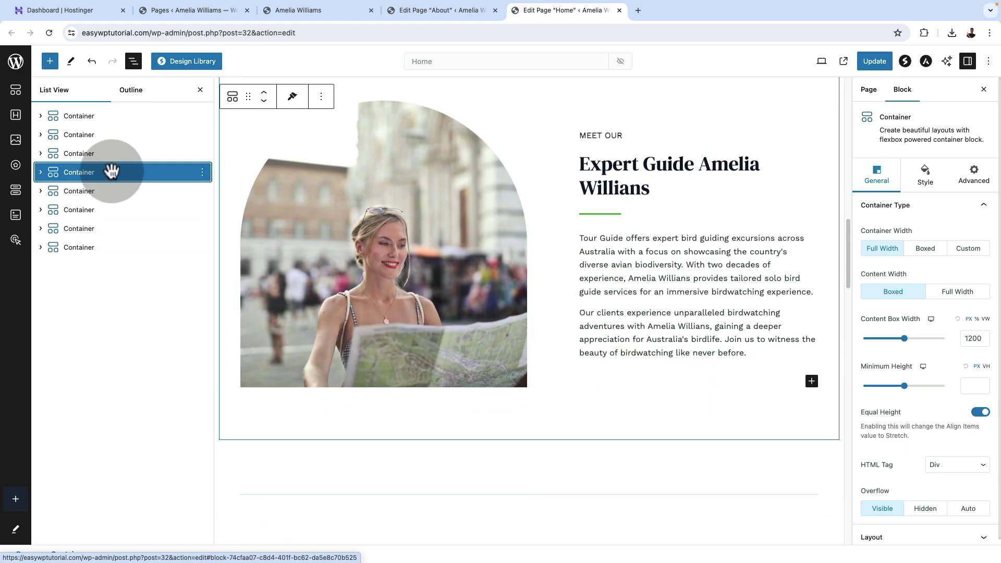
{"action": "left_click", "coordinate": [588, 324]}
Delete the old parrot-image Expert Guide section from the Home page.
{"action": "scroll", "coordinate": [594, 329], "scroll_direction": "down", "scroll_amount": 4}
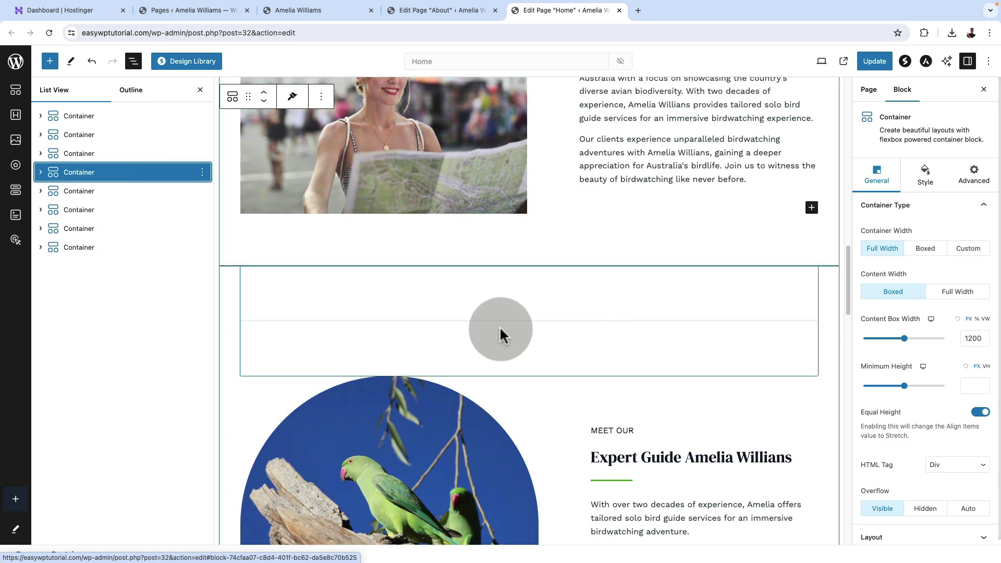
{"action": "scroll", "coordinate": [443, 365], "scroll_direction": "down", "scroll_amount": 2}
{"action": "scroll", "coordinate": [547, 313], "scroll_direction": "up", "scroll_amount": 1}
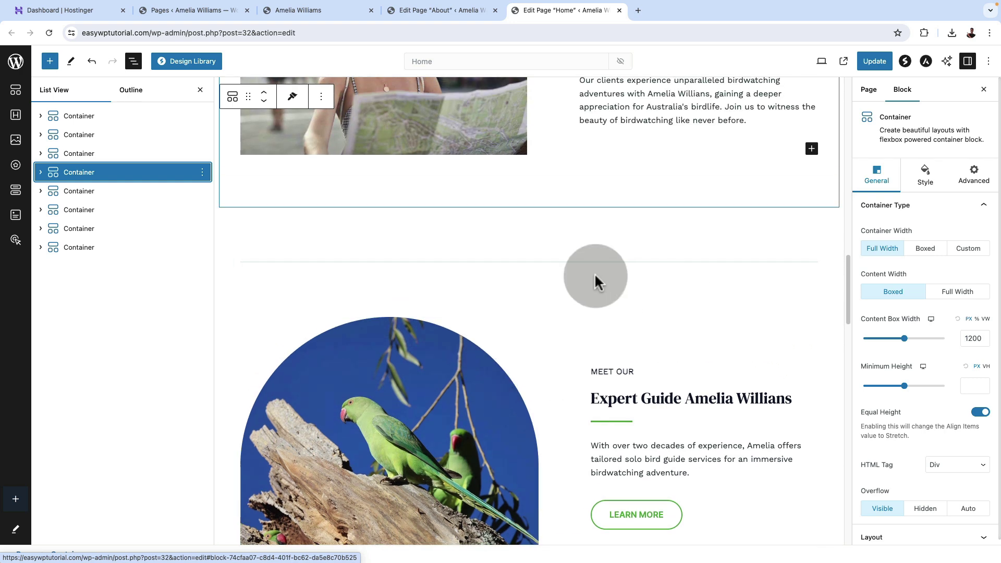
{"action": "scroll", "coordinate": [597, 279], "scroll_direction": "down", "scroll_amount": 1}
{"action": "left_click", "coordinate": [121, 196]}
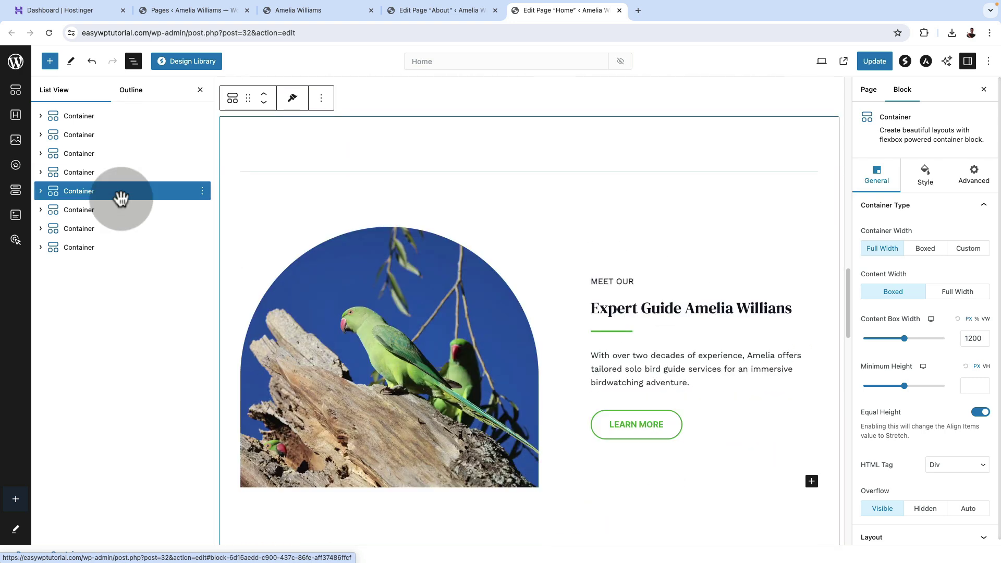
{"action": "left_click", "coordinate": [202, 191]}
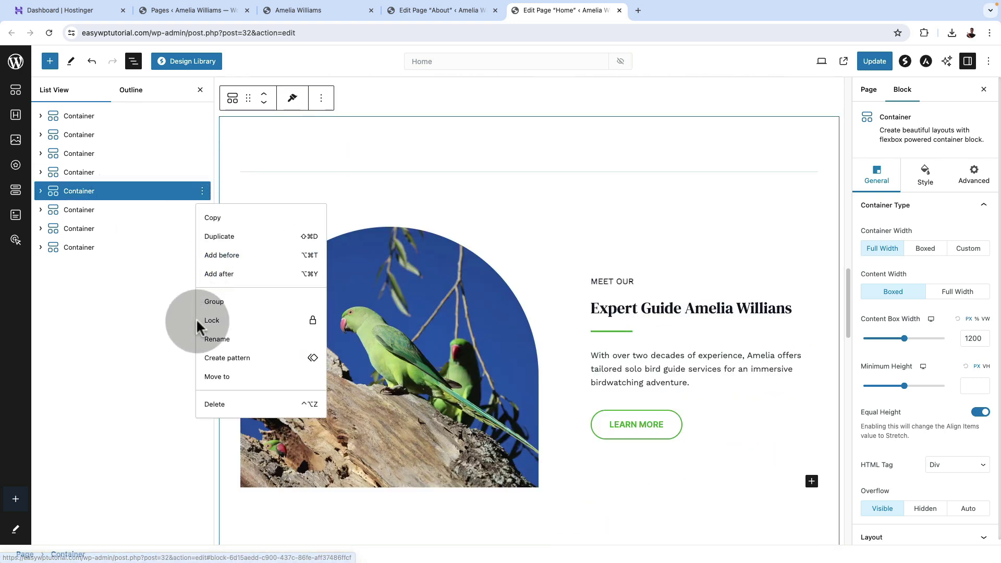
{"action": "left_click", "coordinate": [223, 406]}
Update the Home page and view the result live in a new tab.
{"action": "scroll", "coordinate": [466, 453], "scroll_direction": "up", "scroll_amount": 10}
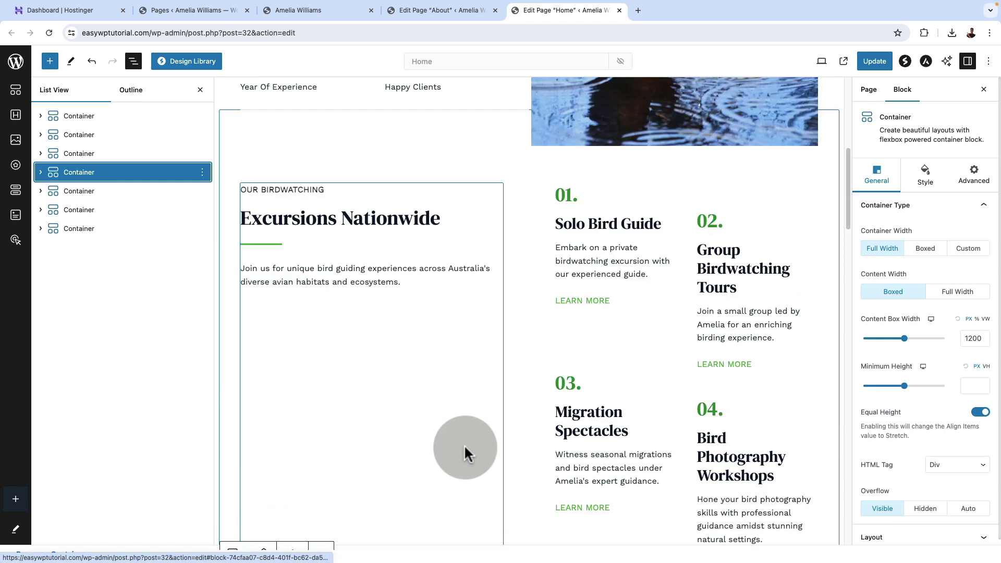
{"action": "left_click", "coordinate": [875, 61]}
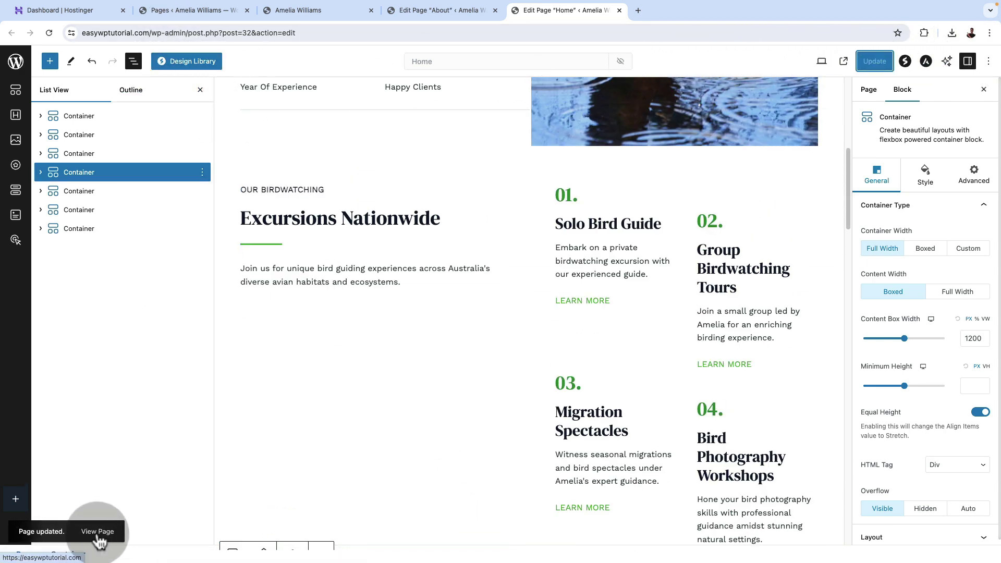
{"action": "left_click", "coordinate": [99, 532]}
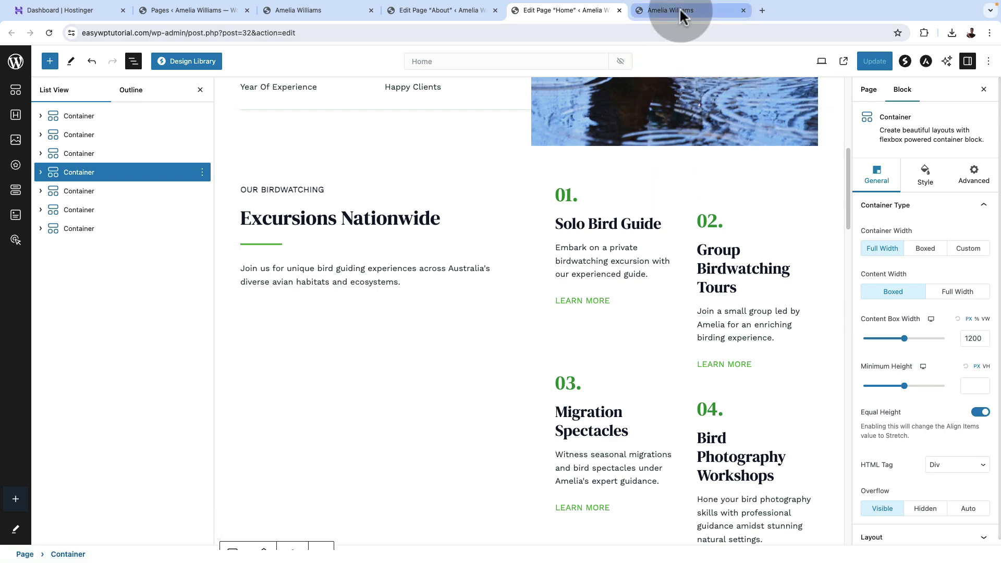
Scroll the live homepage to check the new Expert Guide section, then down to the footer.
{"action": "left_click", "coordinate": [680, 9]}
{"action": "scroll", "coordinate": [882, 411], "scroll_direction": "down", "scroll_amount": 13}
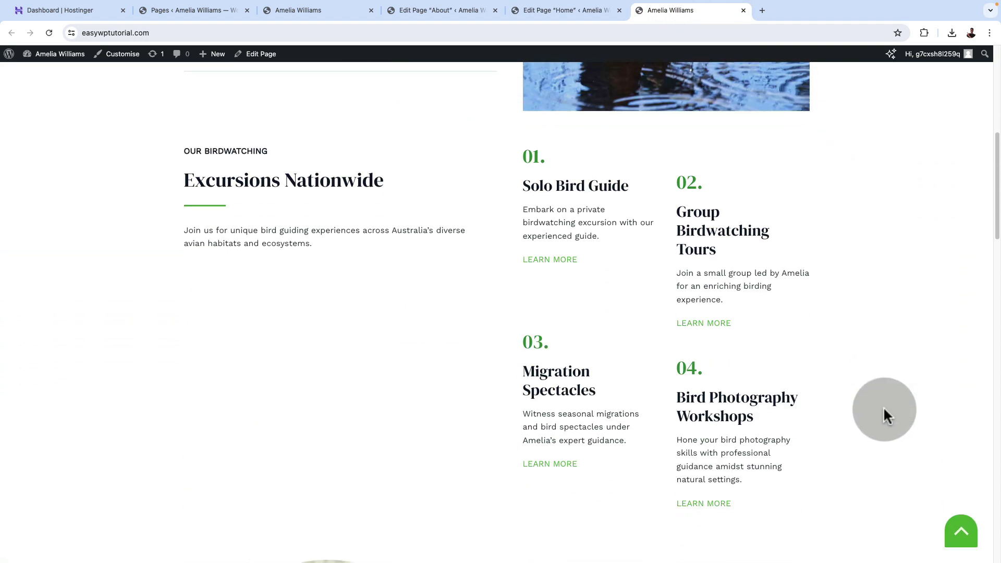
{"action": "scroll", "coordinate": [884, 416], "scroll_direction": "down", "scroll_amount": 2}
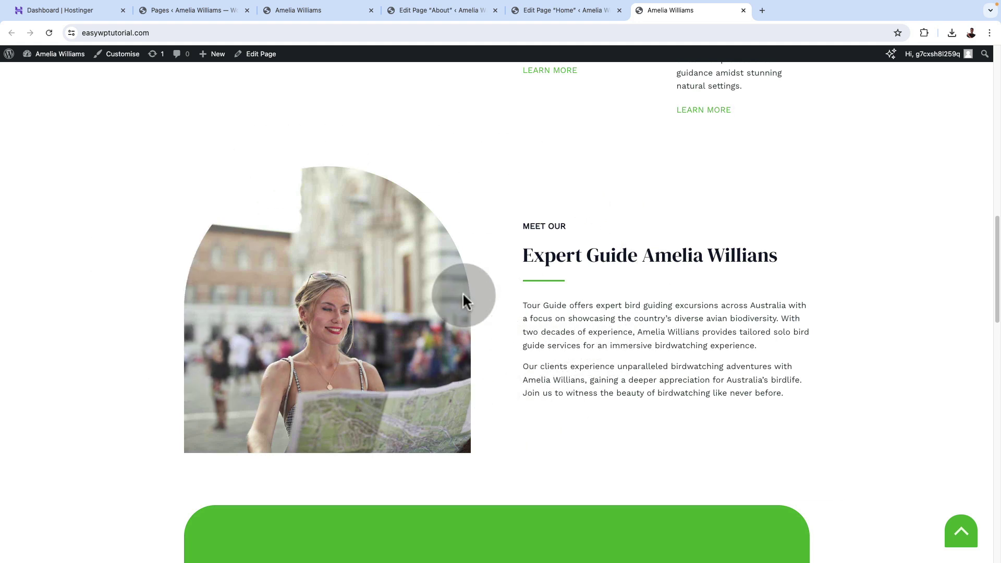
{"action": "scroll", "coordinate": [846, 307], "scroll_direction": "down", "scroll_amount": 8}
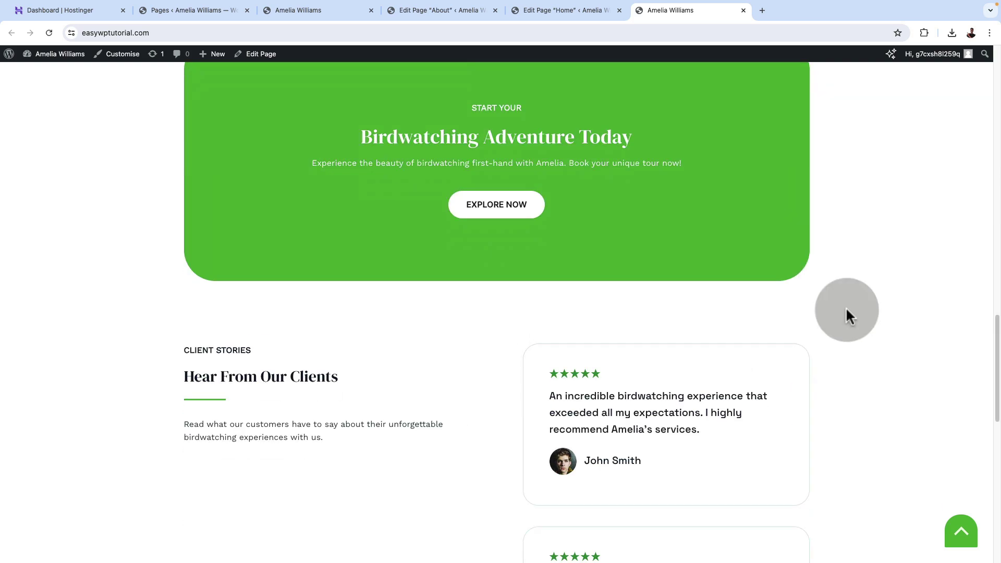
{"action": "scroll", "coordinate": [846, 307], "scroll_direction": "up", "scroll_amount": 5}
{"action": "scroll", "coordinate": [846, 306], "scroll_direction": "down", "scroll_amount": 1}
{"action": "scroll", "coordinate": [559, 364], "scroll_direction": "up", "scroll_amount": 12}
{"action": "scroll", "coordinate": [559, 367], "scroll_direction": "up", "scroll_amount": 4}
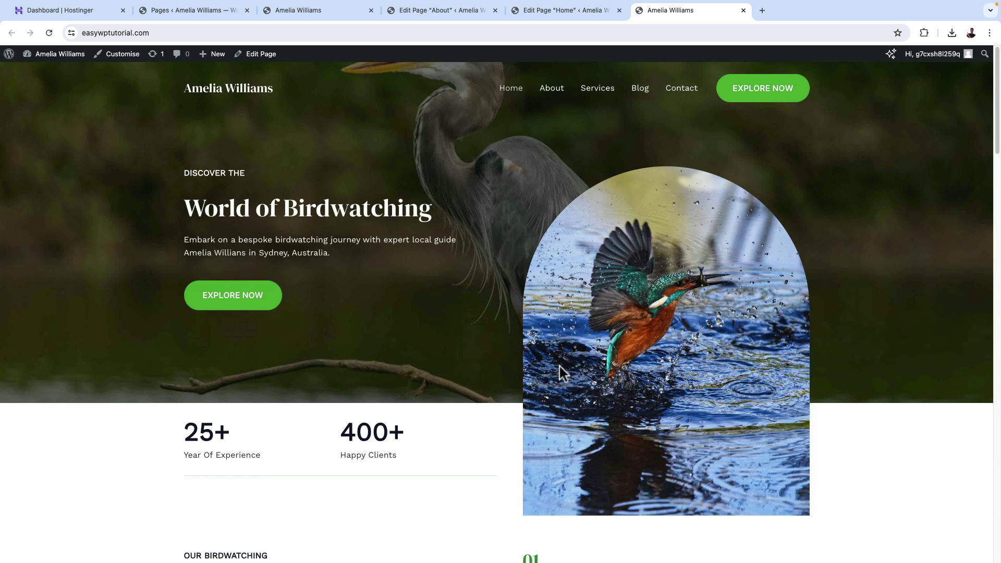
{"action": "scroll", "coordinate": [559, 367], "scroll_direction": "down", "scroll_amount": 18}
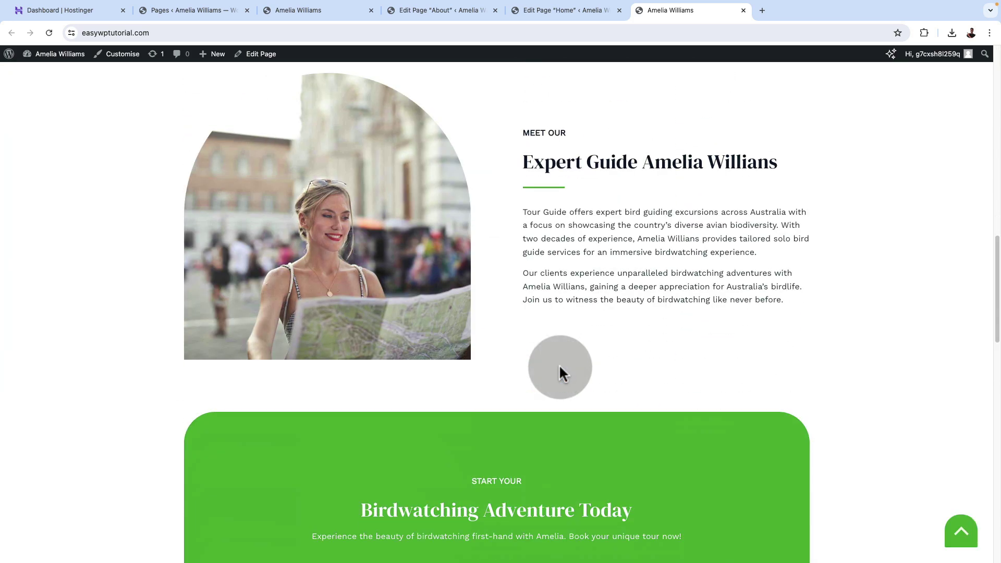
{"action": "scroll", "coordinate": [560, 369], "scroll_direction": "down", "scroll_amount": 12}
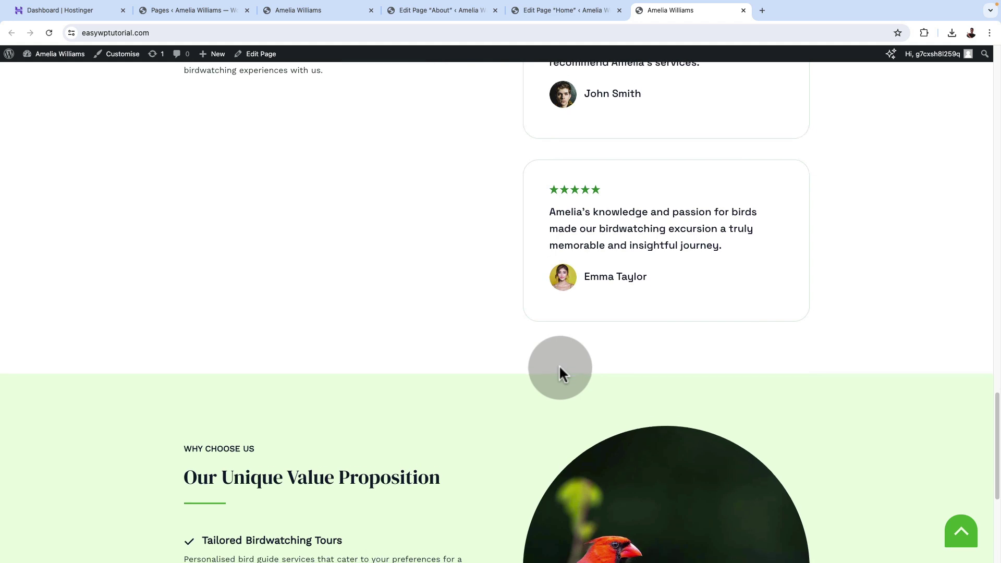
{"action": "scroll", "coordinate": [560, 368], "scroll_direction": "down", "scroll_amount": 1}
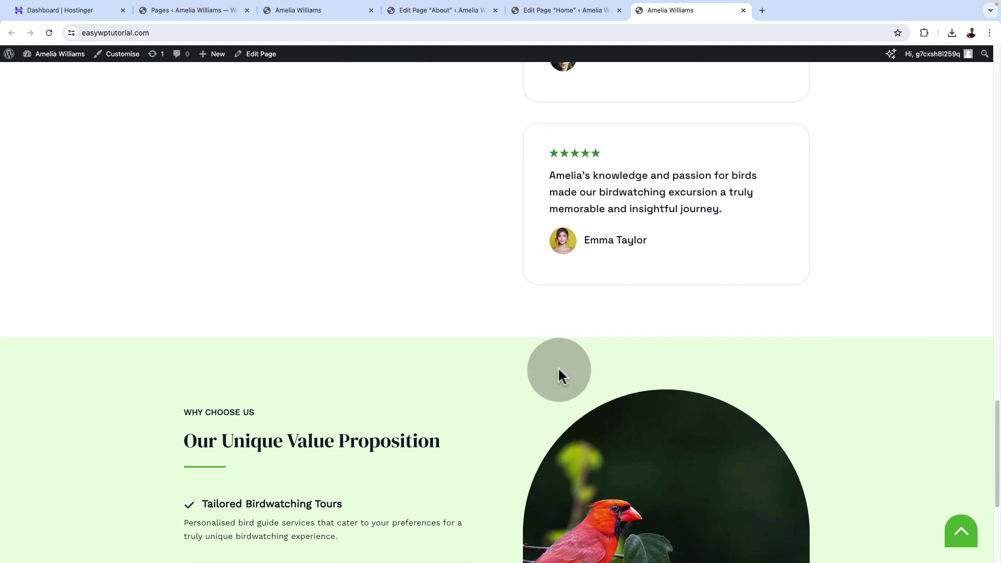
{"action": "scroll", "coordinate": [558, 369], "scroll_direction": "down", "scroll_amount": 5}
{"action": "key", "text": "Home"}
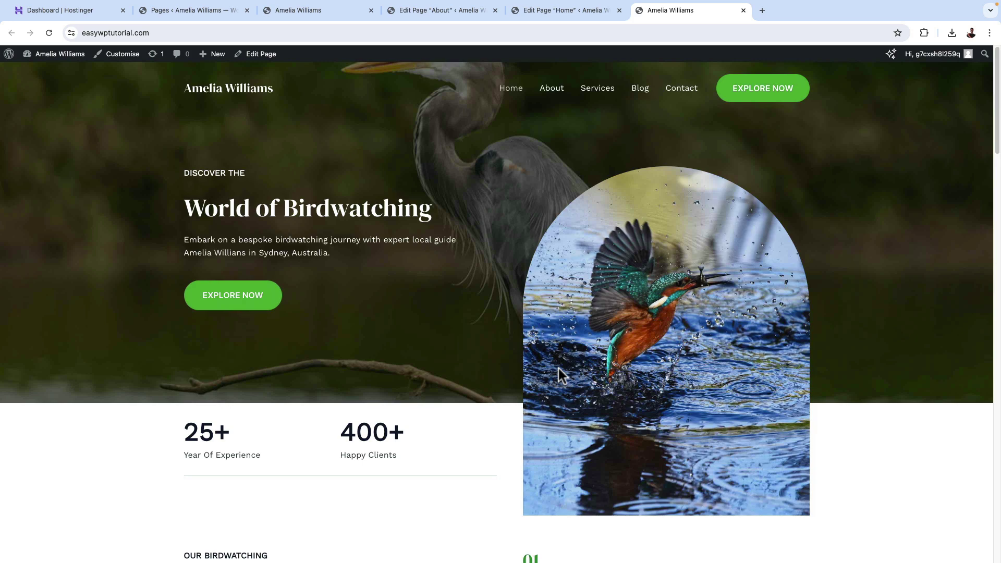
{"action": "scroll", "coordinate": [583, 347], "scroll_direction": "down", "scroll_amount": 15}
{"action": "scroll", "coordinate": [525, 424], "scroll_direction": "down", "scroll_amount": 15}
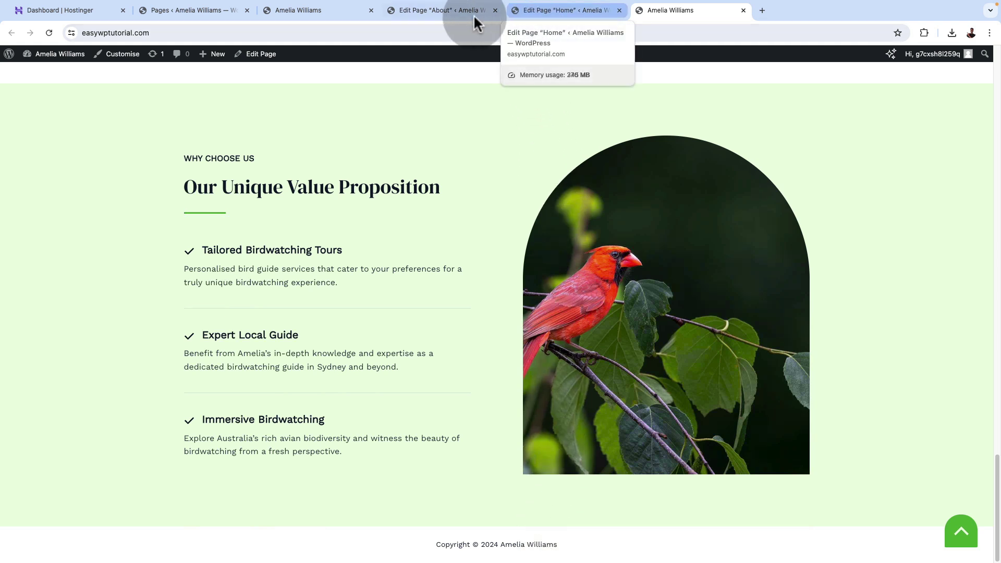
Close the About page editor without saving, then reload and scroll the Home page editor.
{"action": "left_click", "coordinate": [453, 11]}
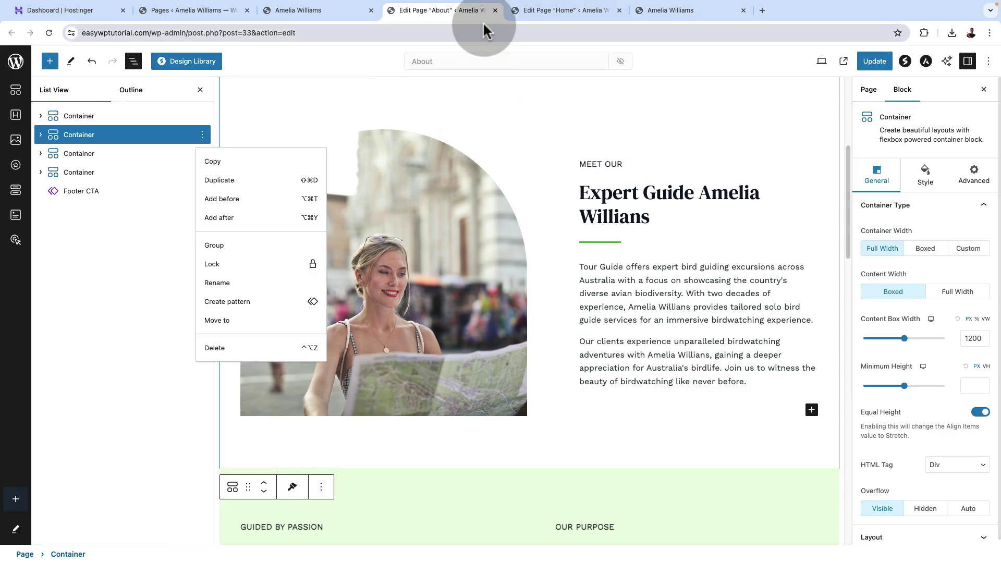
{"action": "left_click", "coordinate": [496, 10]}
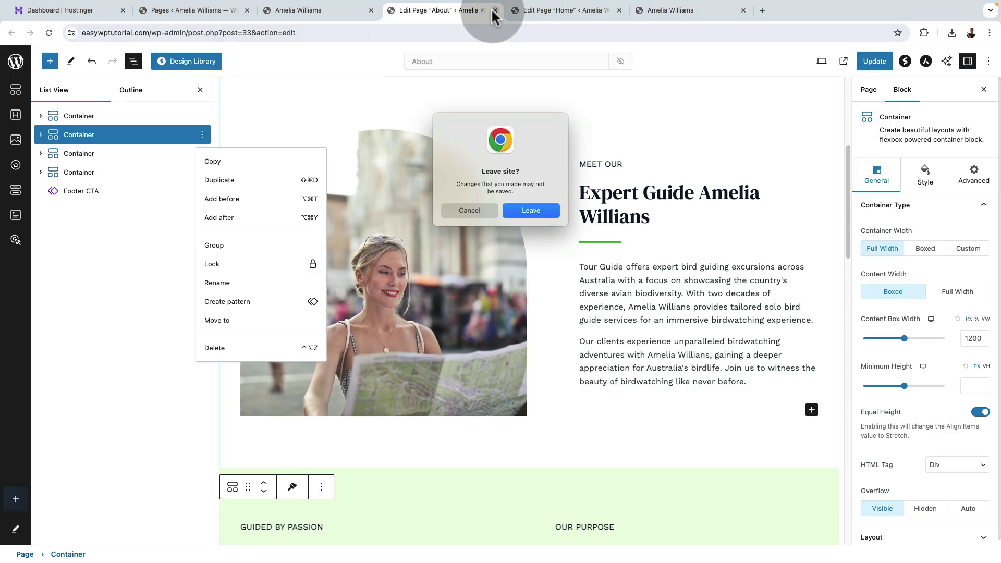
{"action": "left_click", "coordinate": [531, 210]}
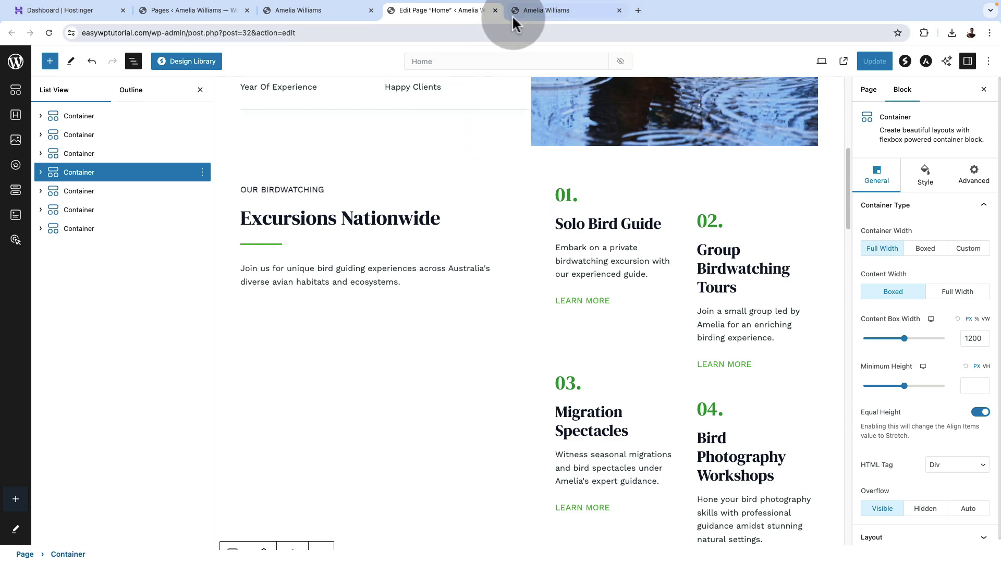
{"action": "left_click", "coordinate": [43, 32]}
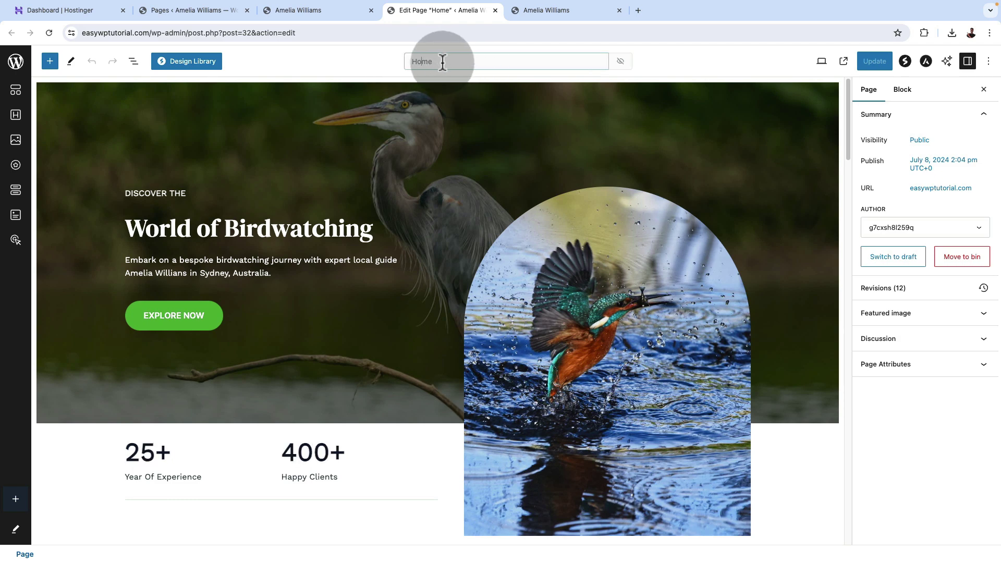
{"action": "scroll", "coordinate": [481, 461], "scroll_direction": "down", "scroll_amount": 10}
{"action": "scroll", "coordinate": [493, 462], "scroll_direction": "down", "scroll_amount": 15}
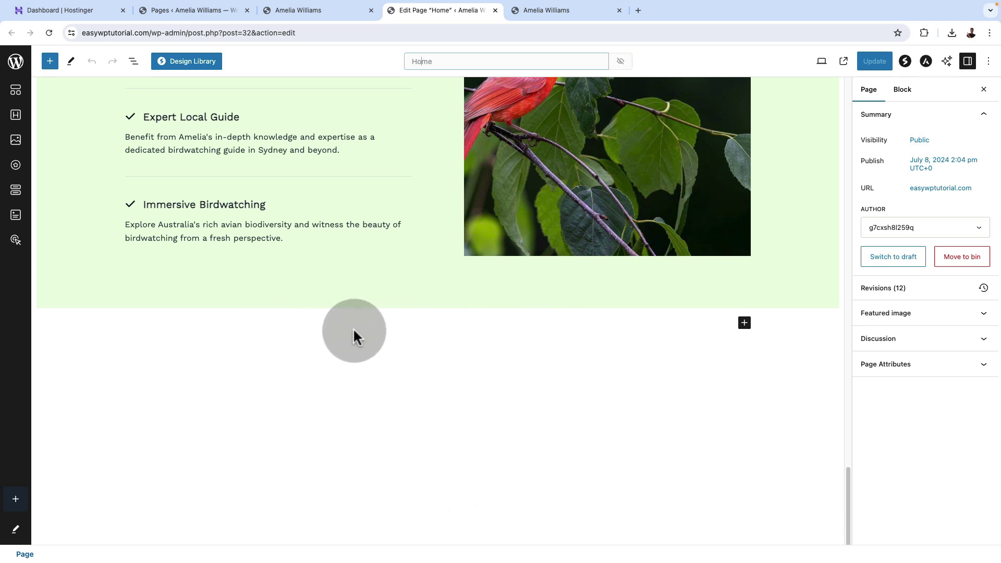
Insert the 'Take Action Now' call-to-action pattern from the Design Library's Call To Action category.
{"action": "left_click", "coordinate": [173, 62]}
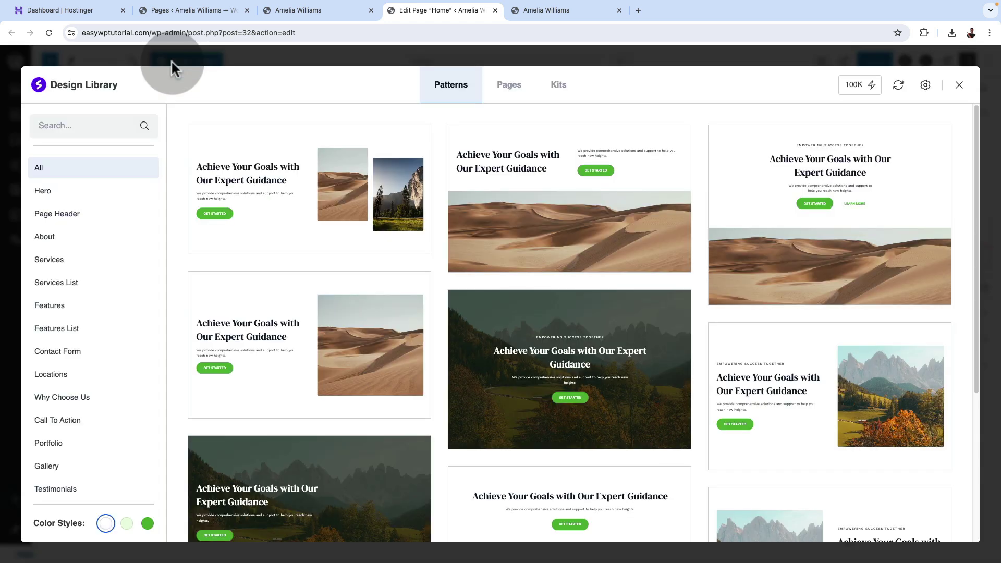
{"action": "left_click", "coordinate": [72, 428]}
{"action": "scroll", "coordinate": [675, 462], "scroll_direction": "down", "scroll_amount": 5}
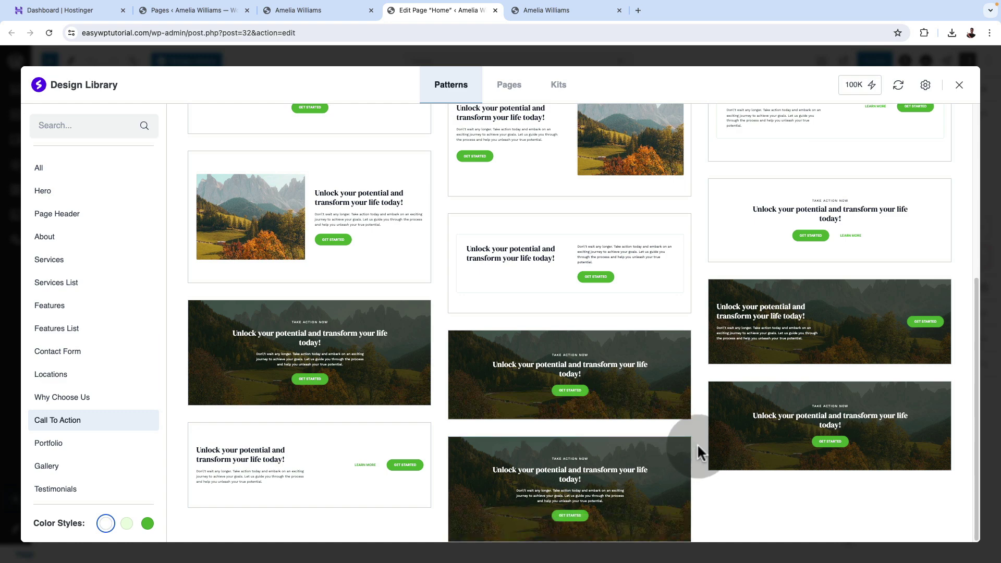
{"action": "scroll", "coordinate": [697, 446], "scroll_direction": "up", "scroll_amount": 5}
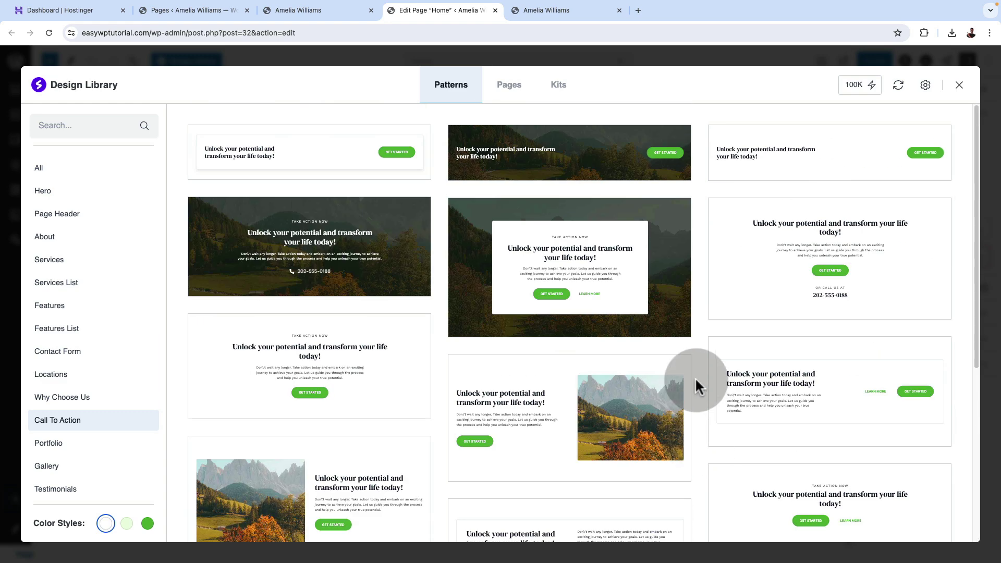
{"action": "mouse_move", "coordinate": [547, 286]}
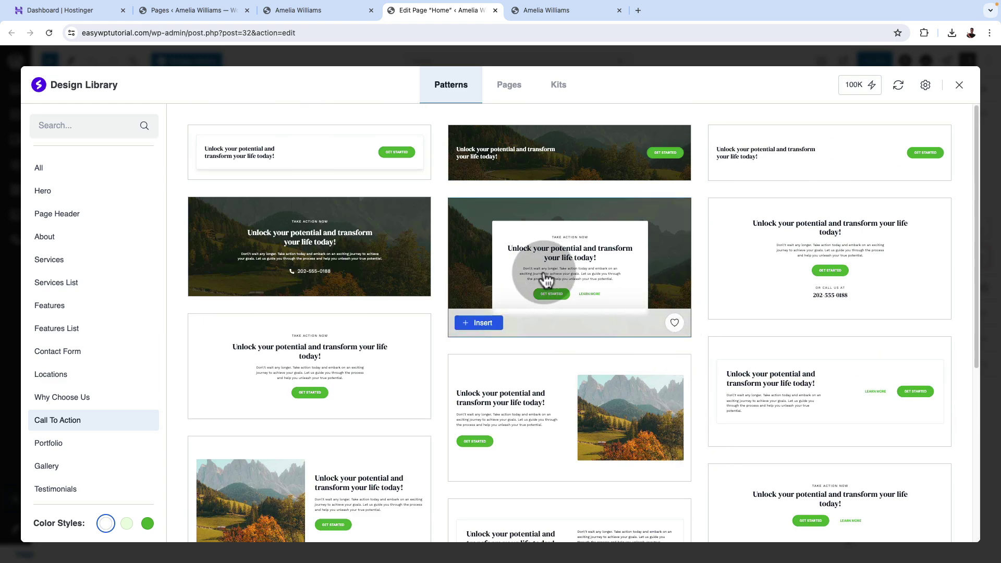
{"action": "left_click", "coordinate": [486, 324]}
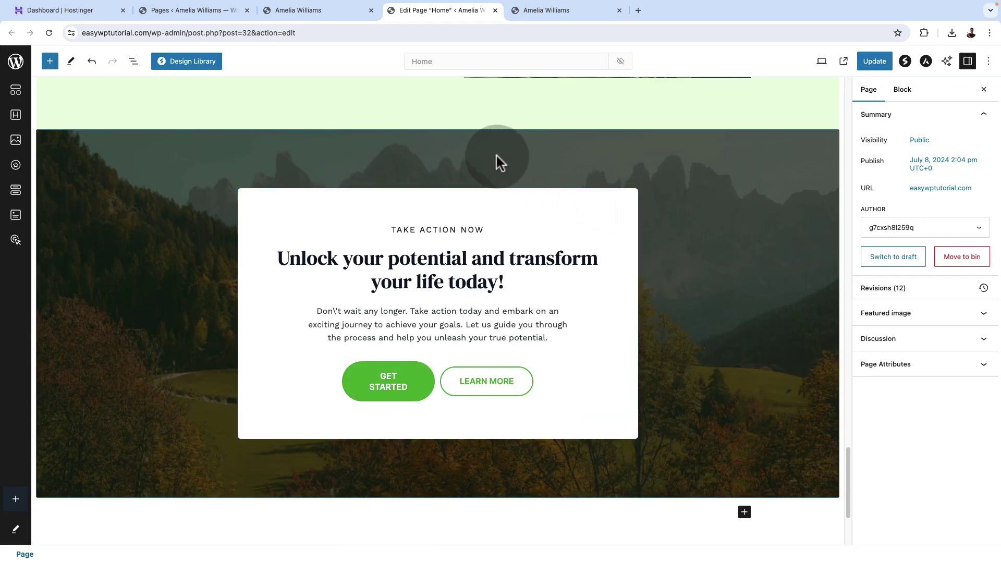
{"action": "left_click", "coordinate": [497, 155]}
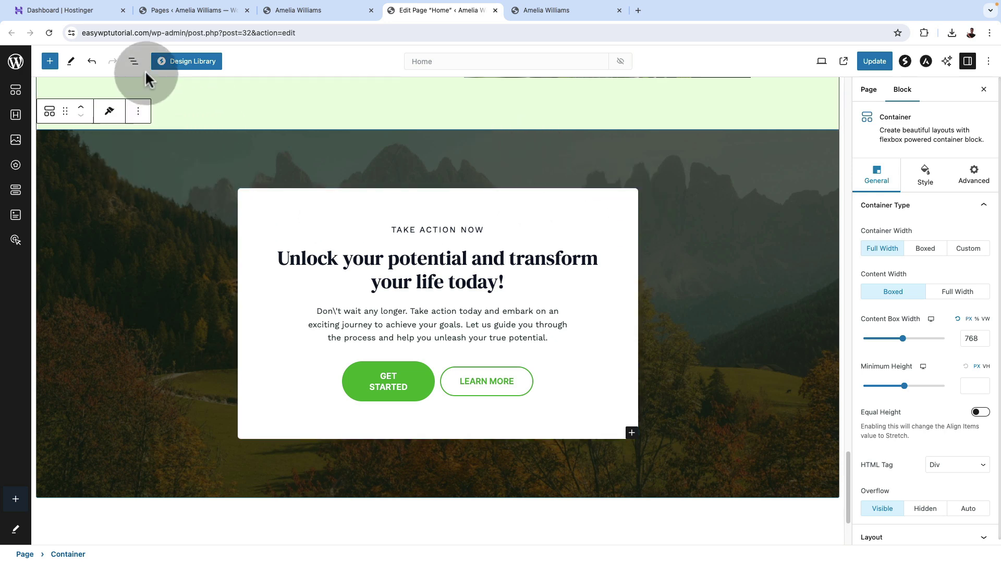
{"action": "left_click", "coordinate": [133, 61]}
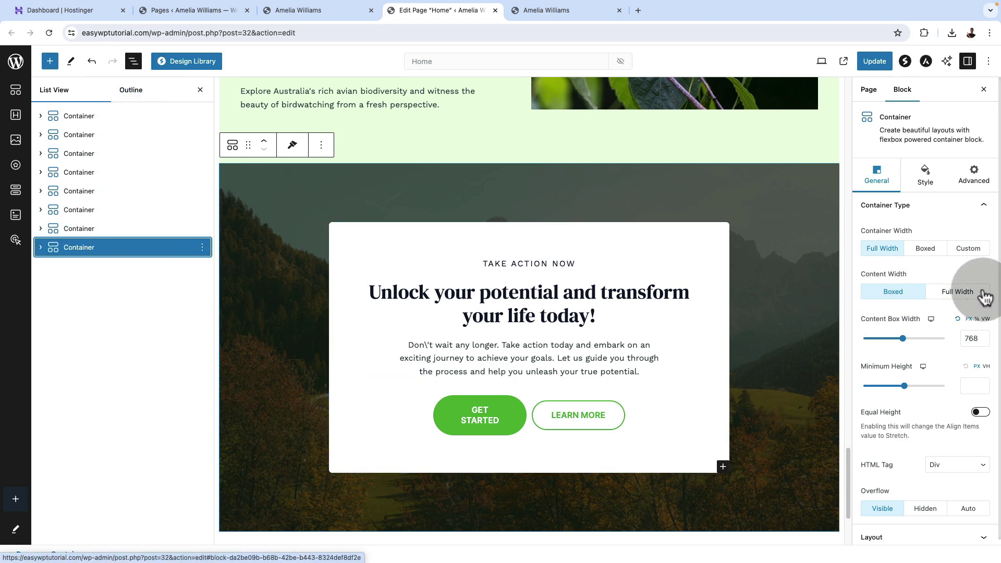
Replace the section's mountain background with the blue-and-gray bird photo from the Media Library.
{"action": "left_click", "coordinate": [925, 179]}
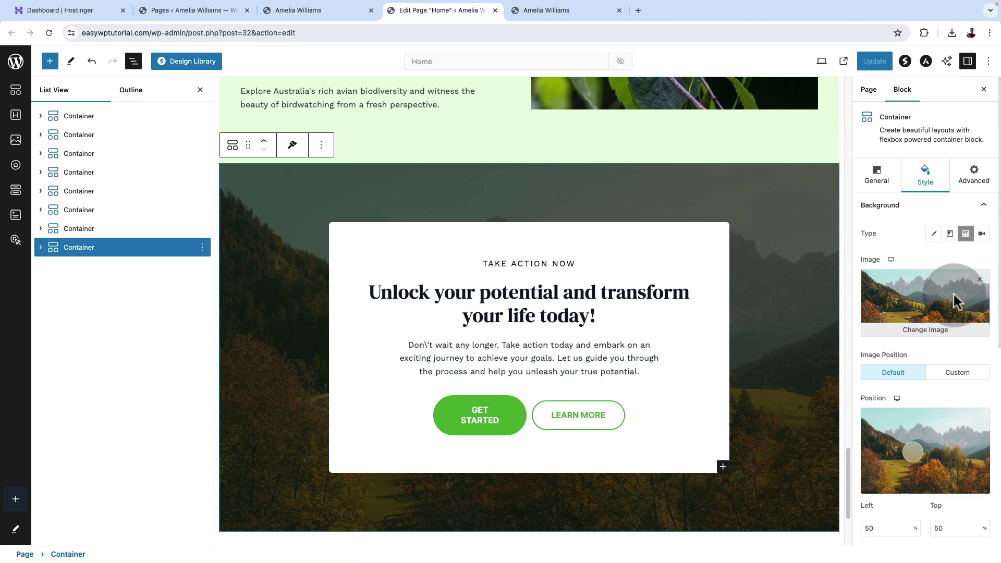
{"action": "left_click", "coordinate": [979, 280]}
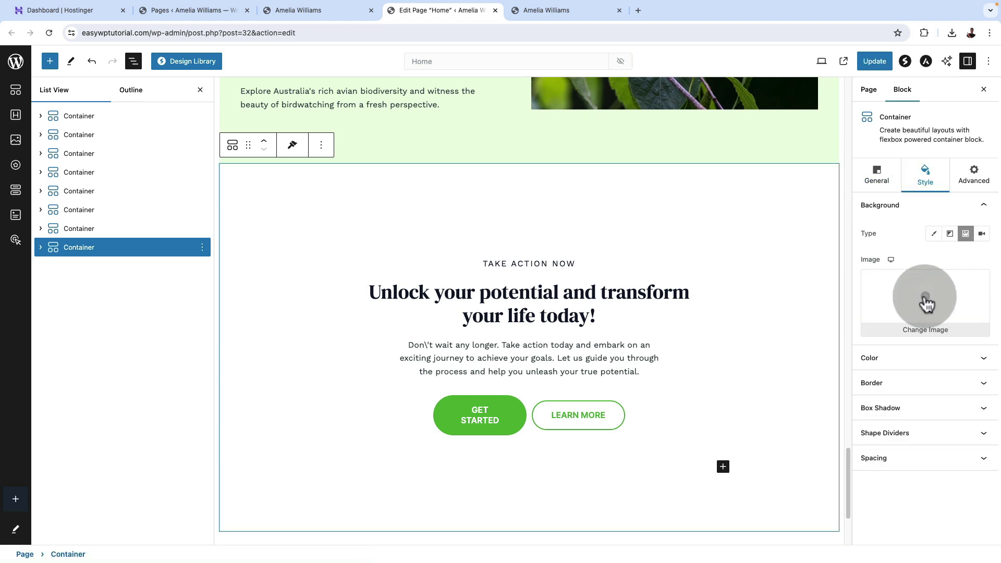
{"action": "left_click", "coordinate": [926, 300]}
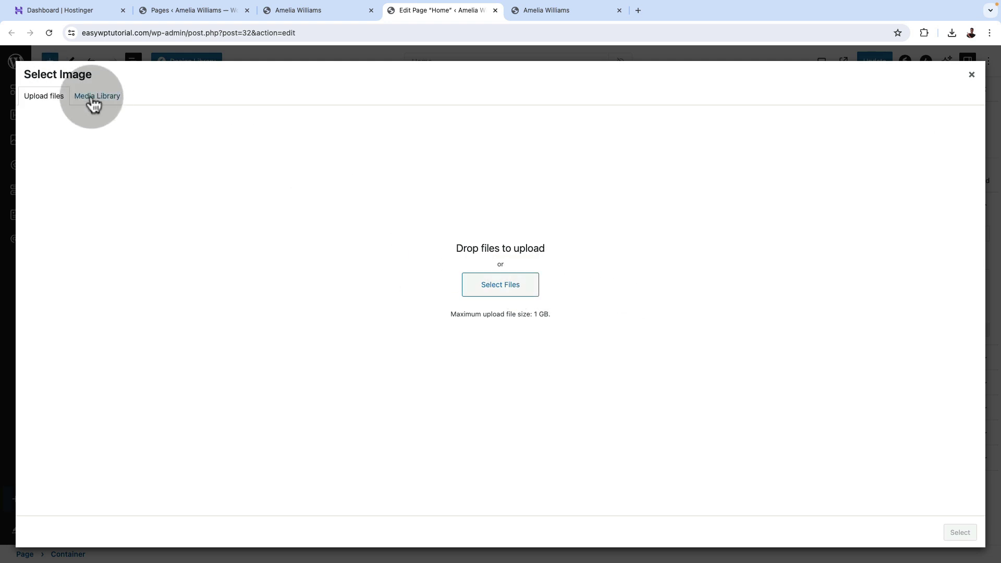
{"action": "left_click", "coordinate": [94, 99]}
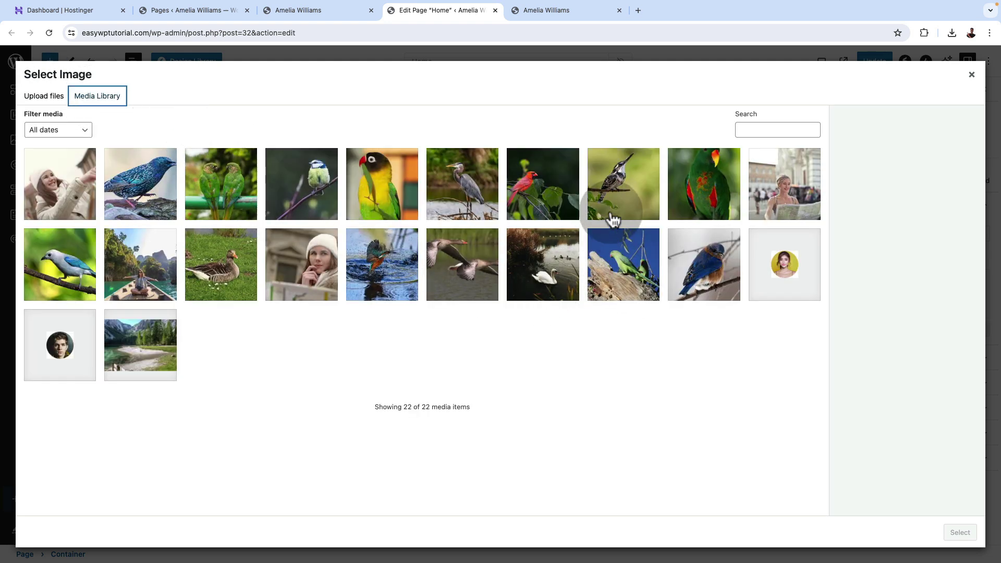
{"action": "left_click", "coordinate": [691, 184]}
{"action": "left_click", "coordinate": [60, 264]}
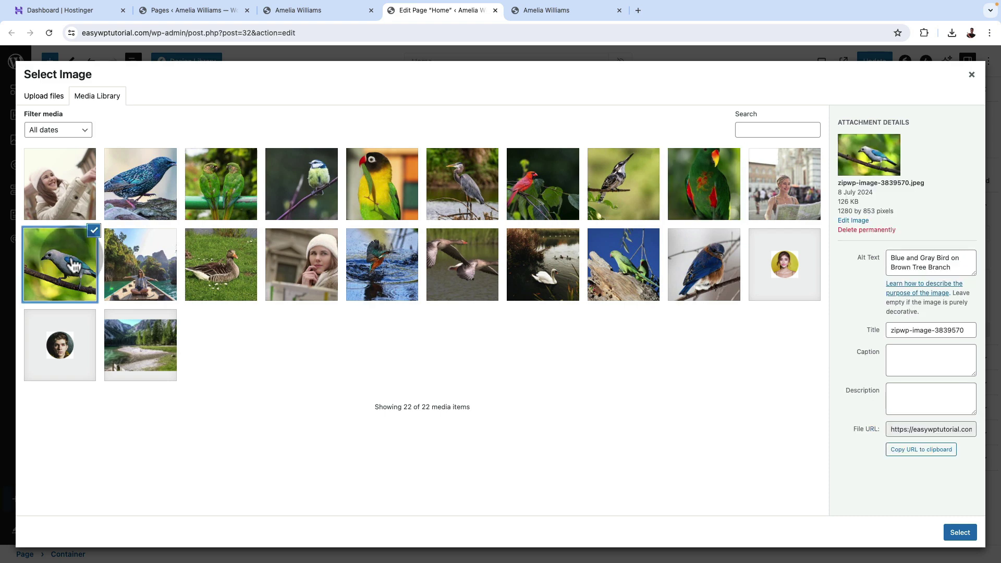
{"action": "left_click", "coordinate": [961, 533]}
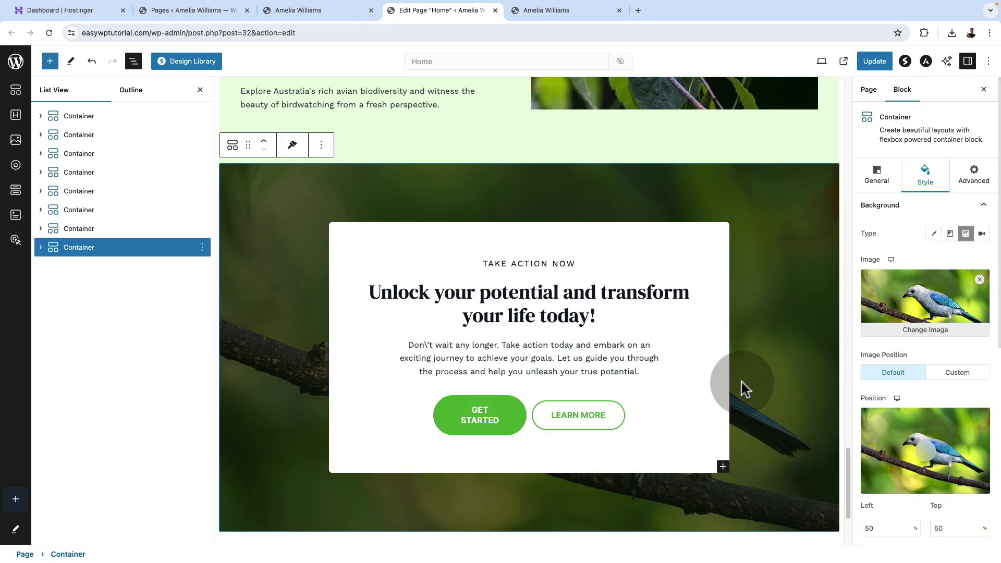
{"action": "scroll", "coordinate": [744, 389], "scroll_direction": "down", "scroll_amount": 3}
{"action": "scroll", "coordinate": [740, 383], "scroll_direction": "up", "scroll_amount": 2}
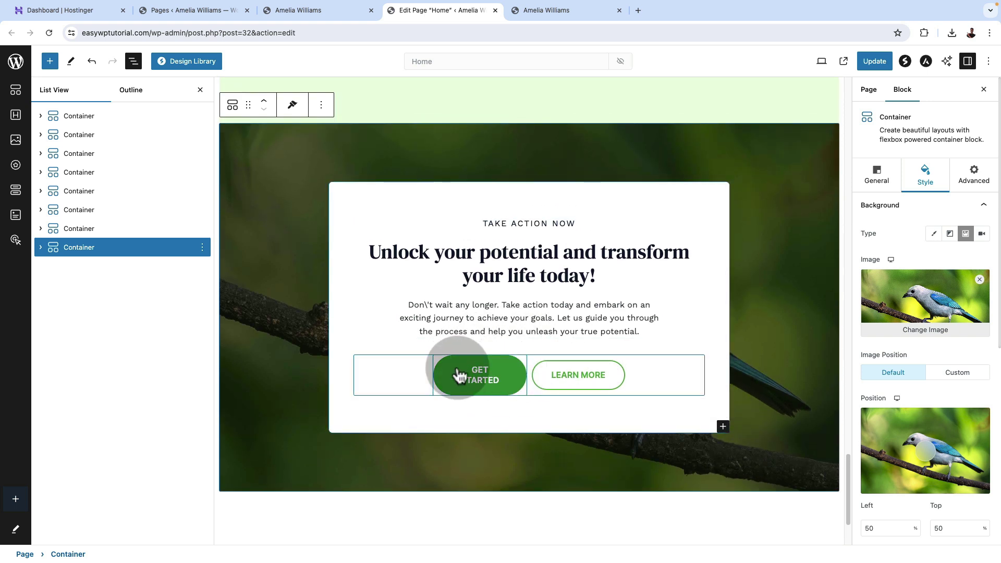
Delete the Buttons block from the call-to-action card.
{"action": "left_click", "coordinate": [41, 248]}
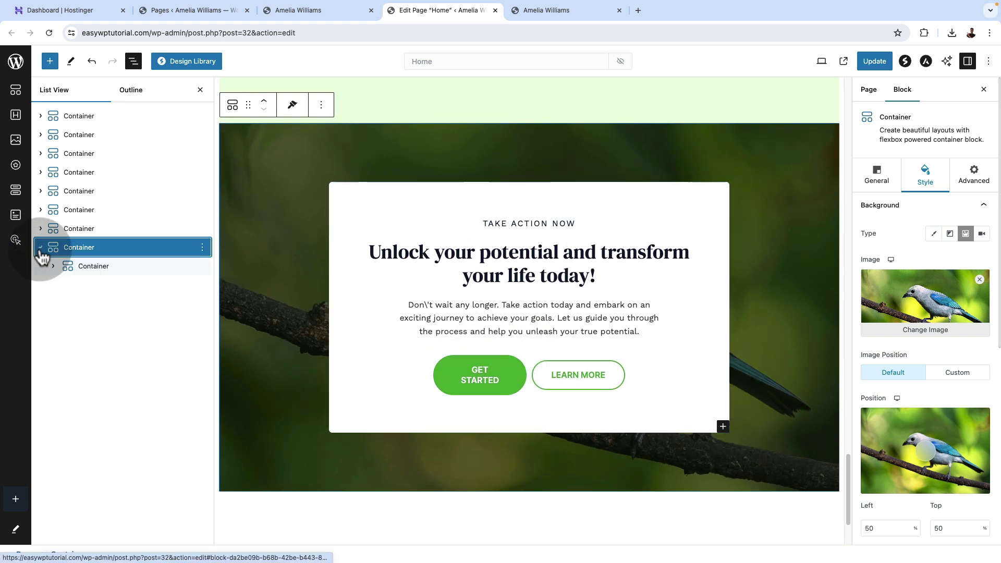
{"action": "left_click", "coordinate": [53, 267]}
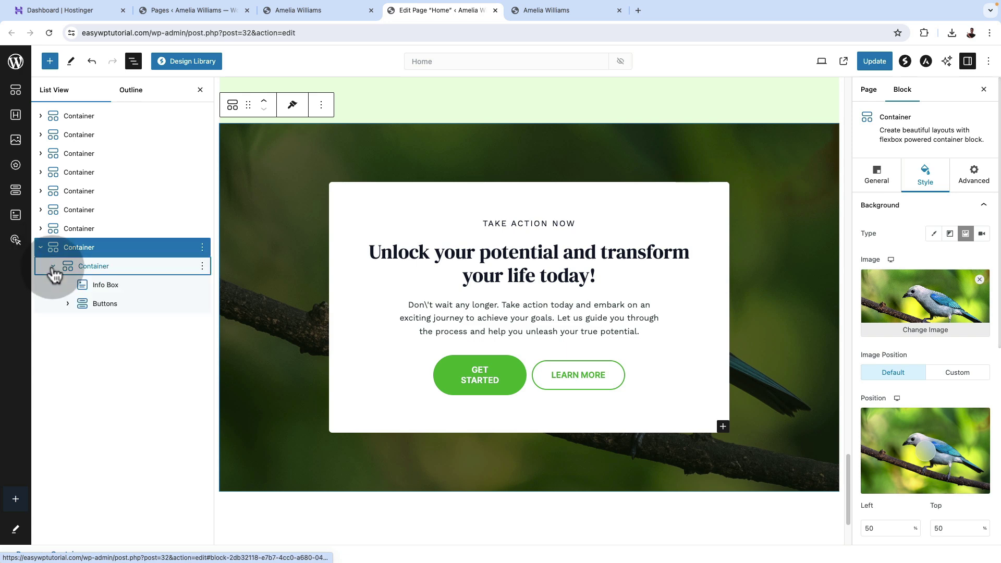
{"action": "left_click", "coordinate": [133, 303]}
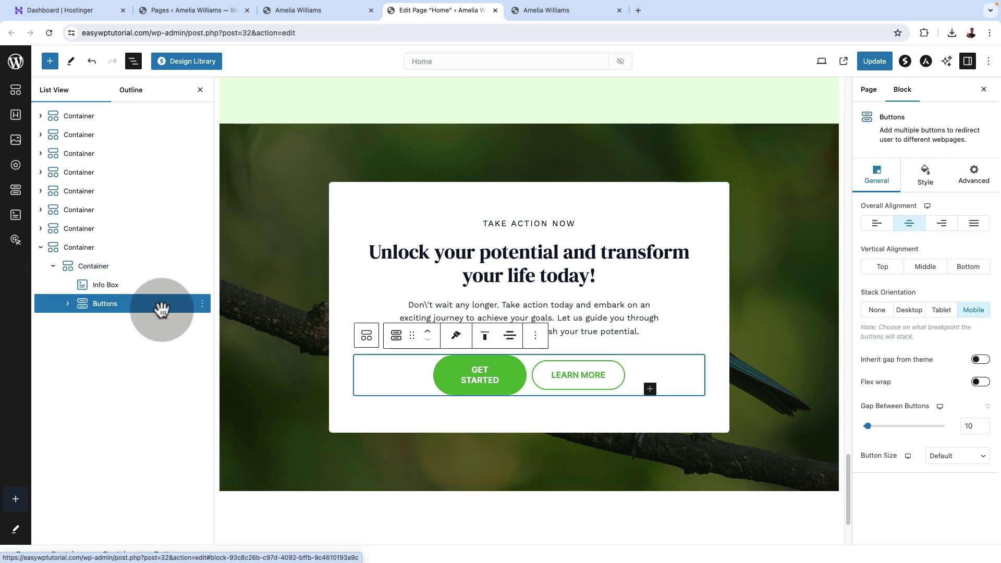
{"action": "left_click", "coordinate": [203, 304]}
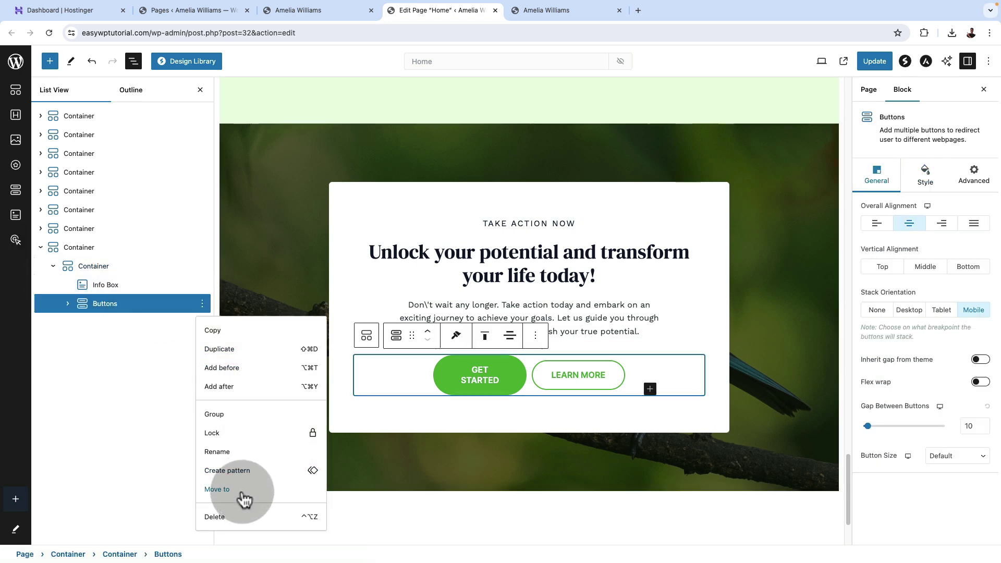
{"action": "left_click", "coordinate": [223, 518]}
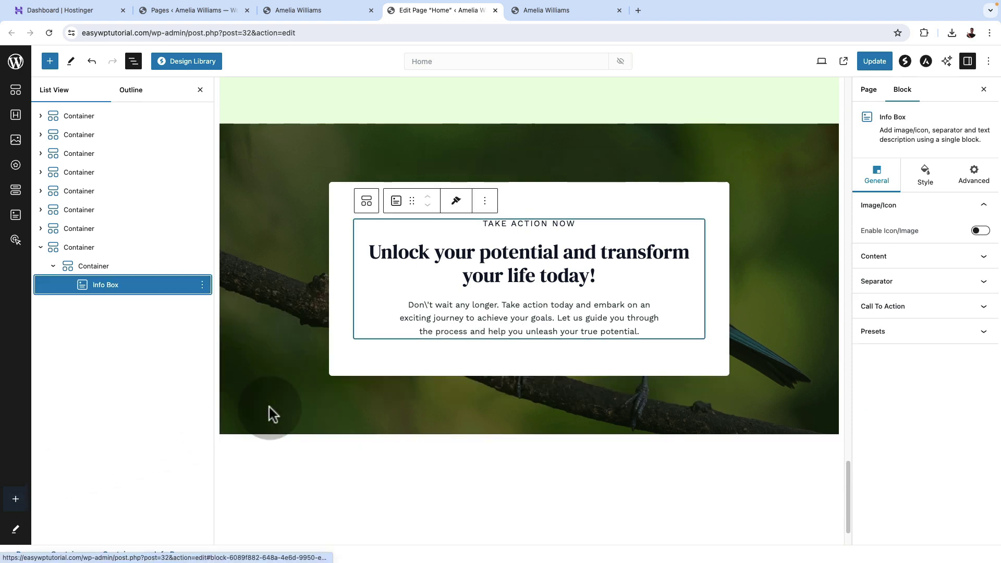
Change the heading to 'Subscribe to my Newsleter' and paste in a birdwatching-guide paragraph.
{"action": "left_click", "coordinate": [501, 251]}
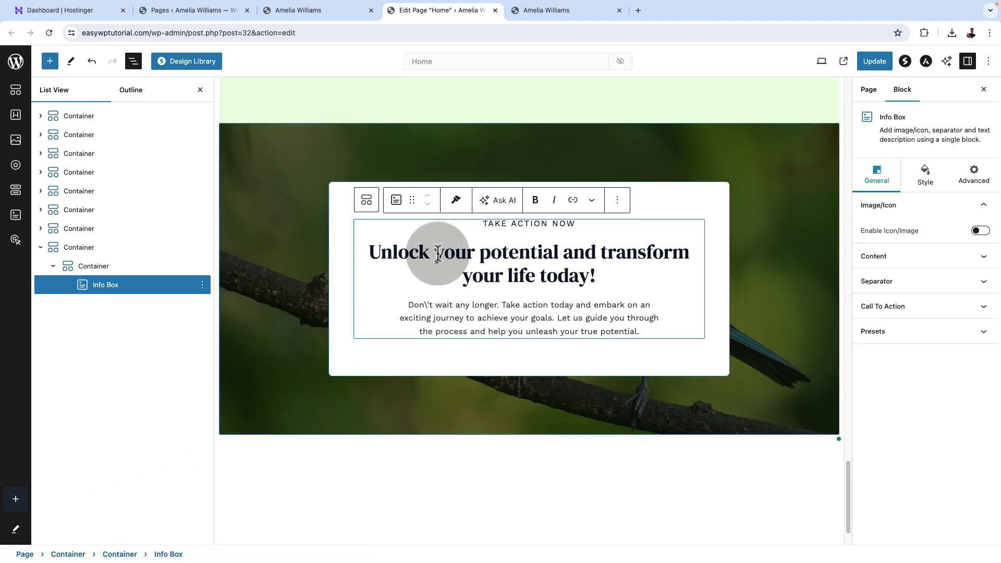
{"action": "triple_click", "coordinate": [495, 252]}
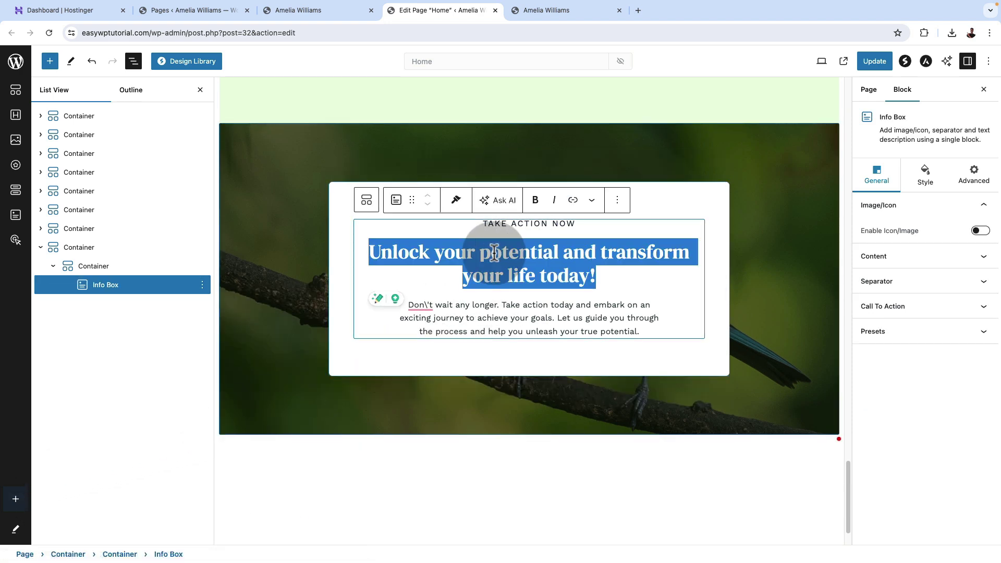
{"action": "type", "text": "Subs"}
{"action": "key", "text": "BackSpace"}
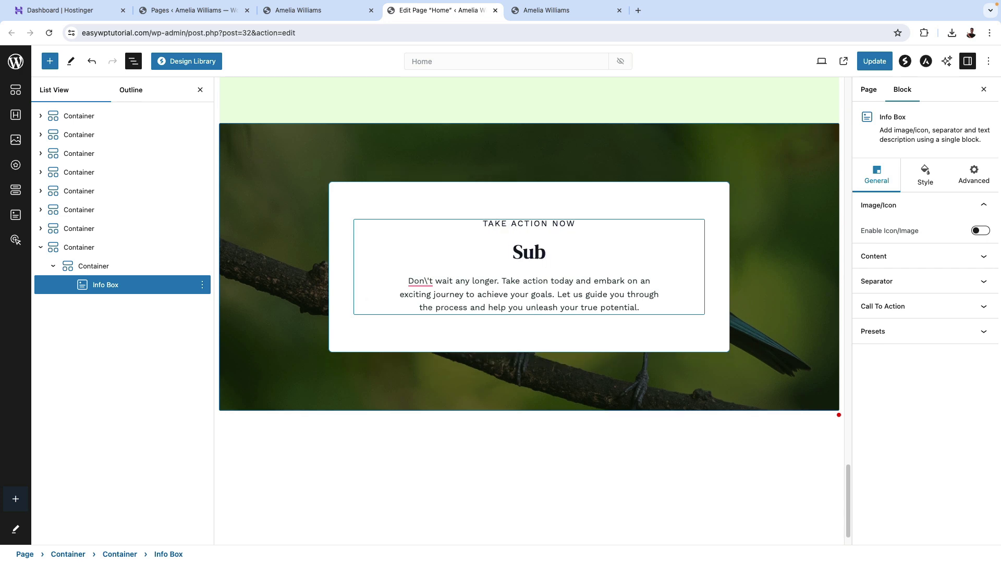
{"action": "type", "text": "scribe to my Newsleter"}
{"action": "left_click_drag", "start_coordinate": [405, 282], "coordinate": [652, 308]}
{"action": "type", "text": "Benefit from Amelia’s in-depth knowledge and expertise as a dedicated birdwatching guide in Sydney and beyond."}
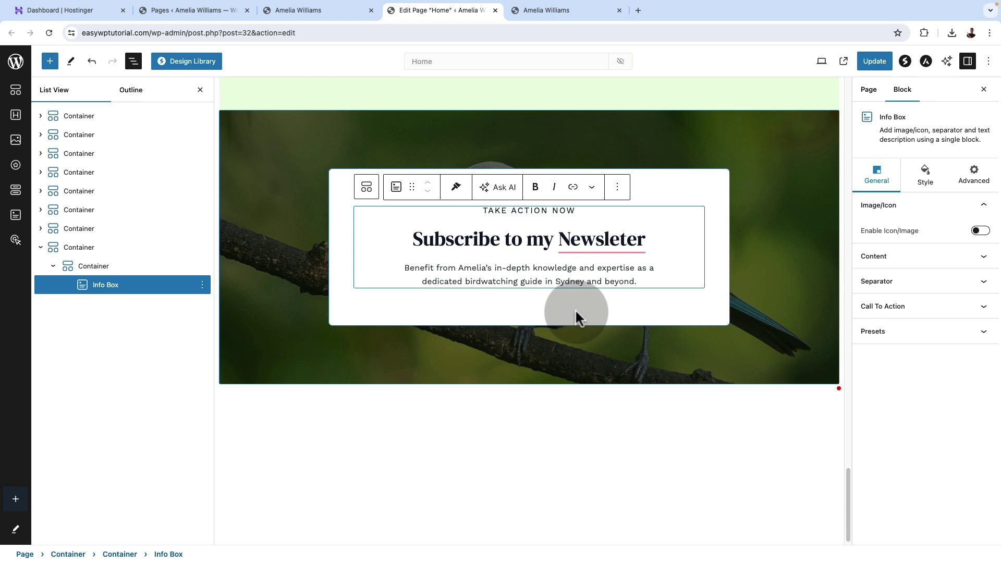
{"action": "key", "text": "ctrl+t"}
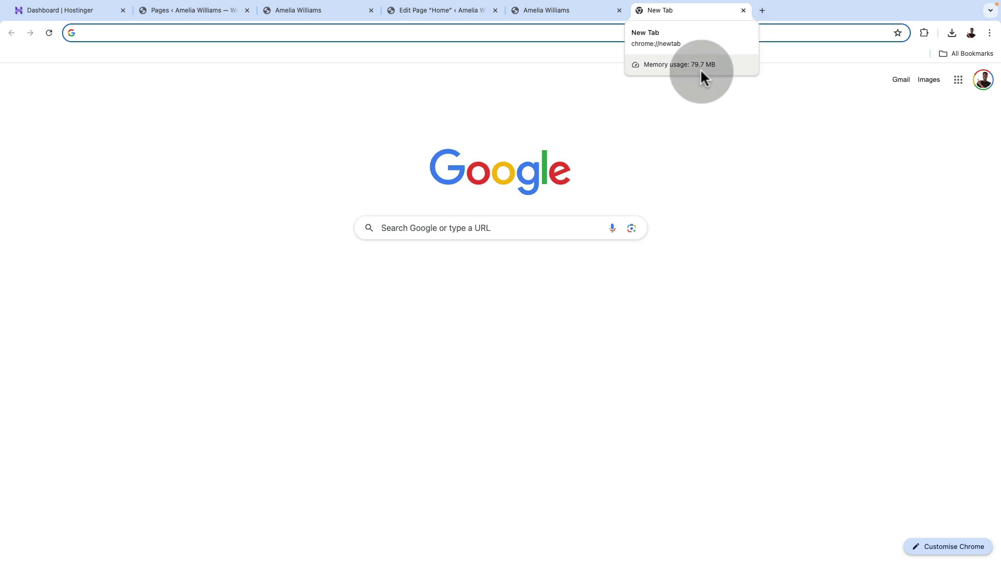
Load the AWeber affiliate page at gotechug.com/aweber.
{"action": "type", "text": "gote"}
{"action": "type", "text": "chug.com"}
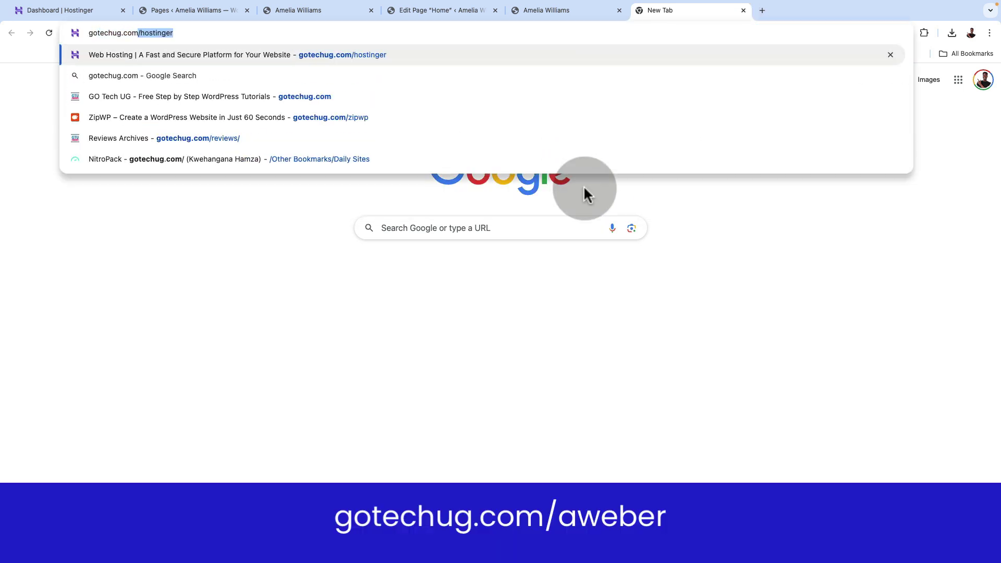
{"action": "type", "text": "/aweber"}
{"action": "key", "text": "Return"}
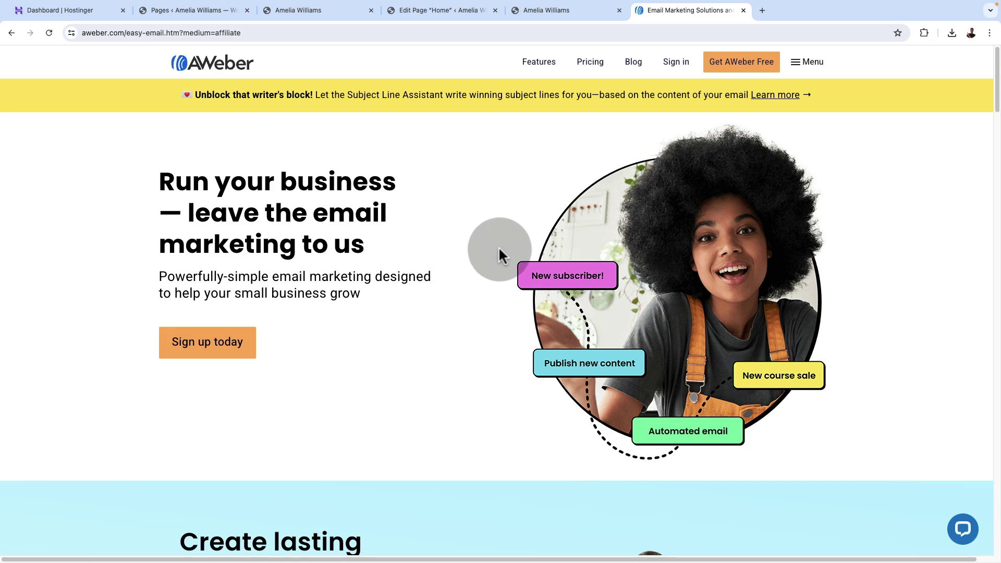
Open AWeber's pricing plans and highlight the Free plan's email list limit and single automation.
{"action": "left_click", "coordinate": [591, 63]}
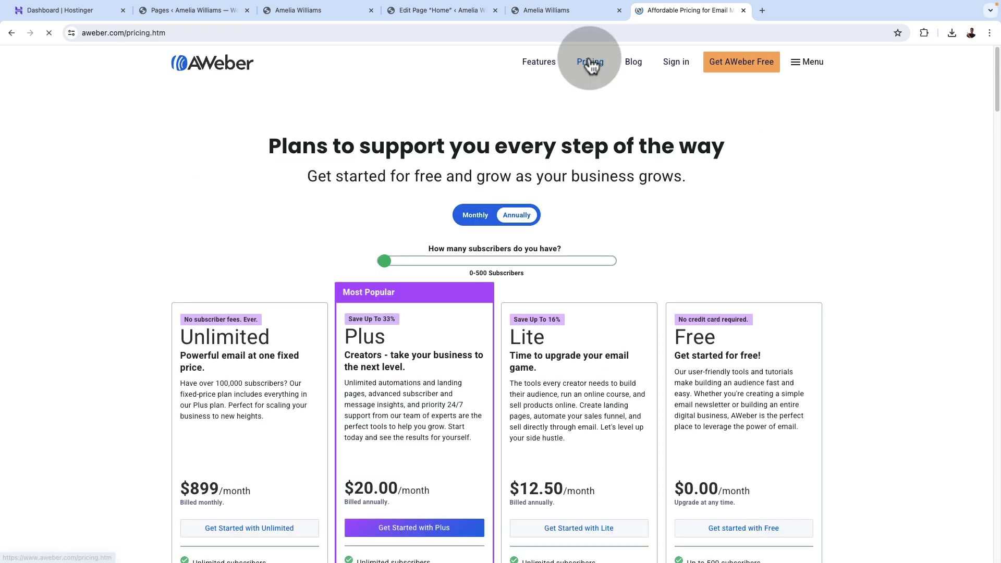
{"action": "scroll", "coordinate": [798, 228], "scroll_direction": "down", "scroll_amount": 4}
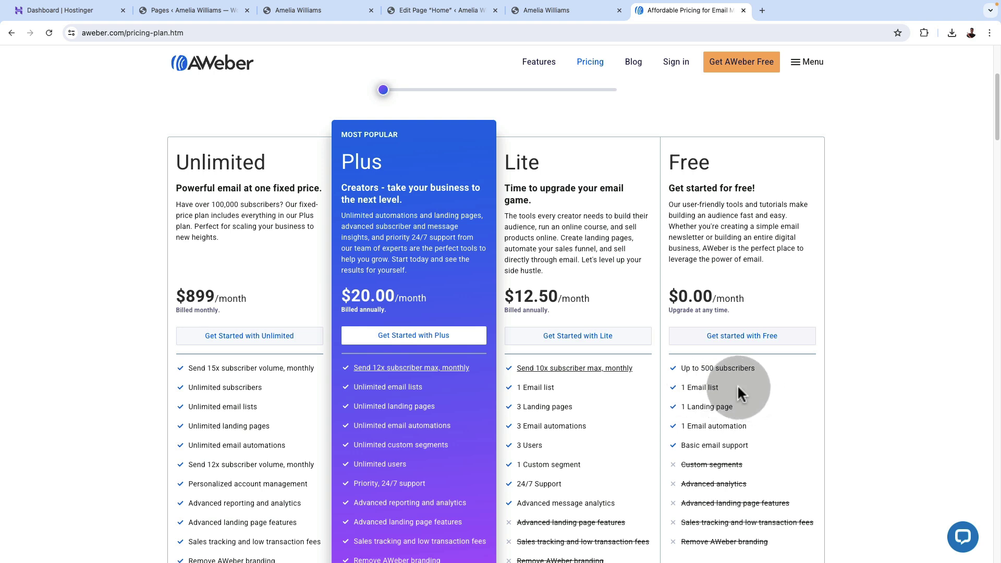
{"action": "left_click_drag", "start_coordinate": [731, 388], "coordinate": [676, 391]}
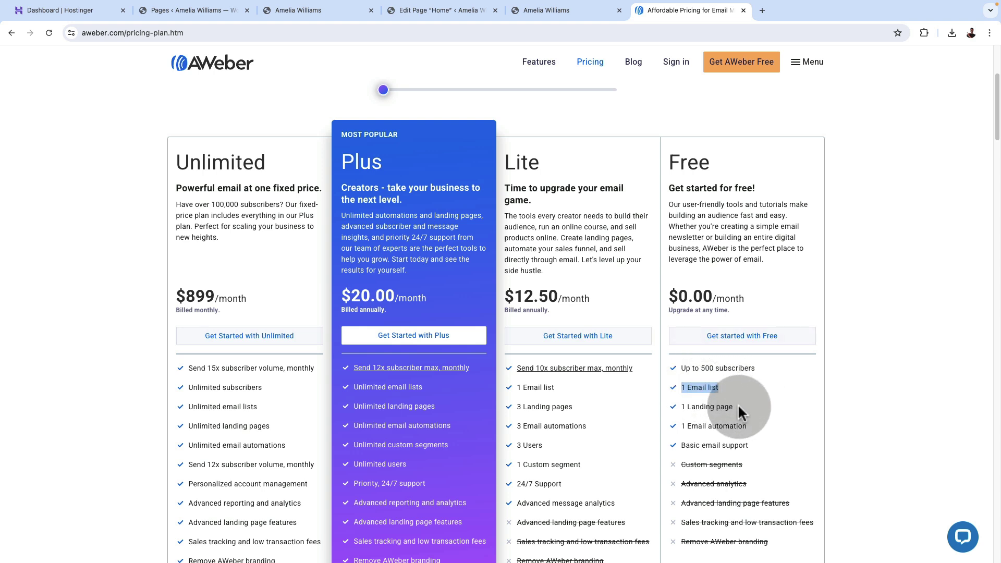
{"action": "left_click_drag", "start_coordinate": [739, 405], "coordinate": [744, 428]}
{"action": "left_click", "coordinate": [754, 425]}
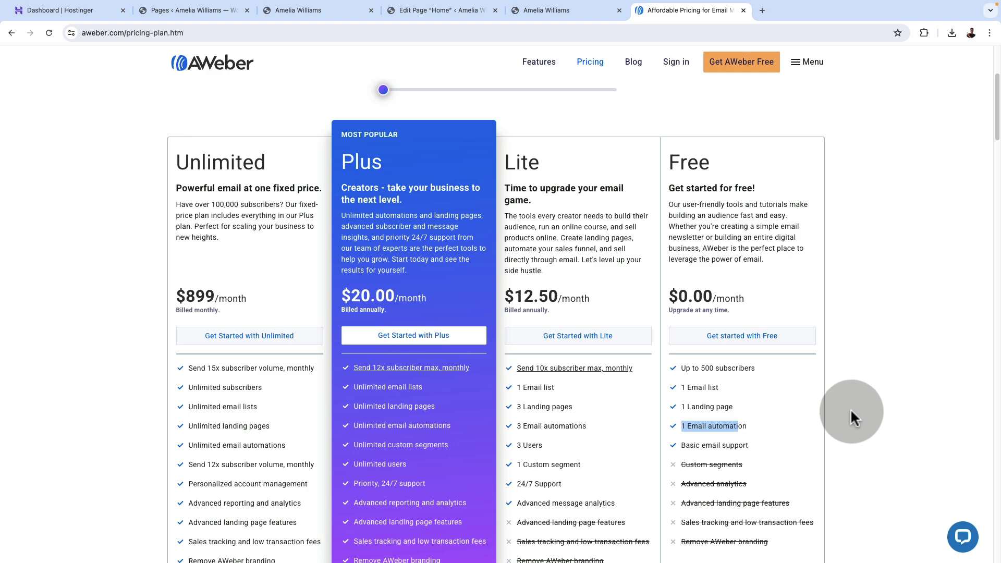
Switch the plans to monthly billing so Plus shows $30.00 and Lite $15.00.
{"action": "scroll", "coordinate": [623, 408], "scroll_direction": "down", "scroll_amount": 2}
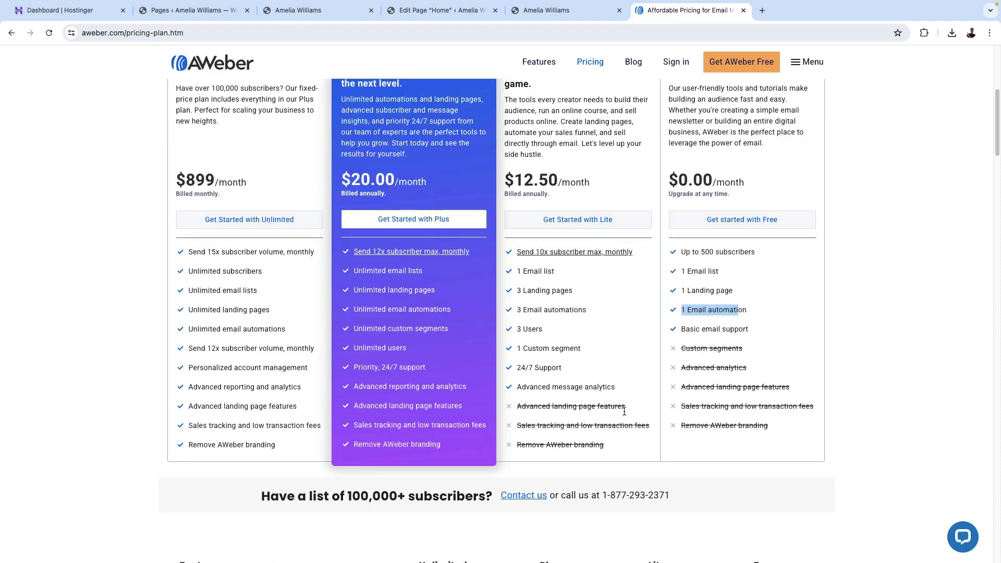
{"action": "scroll", "coordinate": [624, 408], "scroll_direction": "up", "scroll_amount": 3}
{"action": "scroll", "coordinate": [624, 409], "scroll_direction": "down", "scroll_amount": 9}
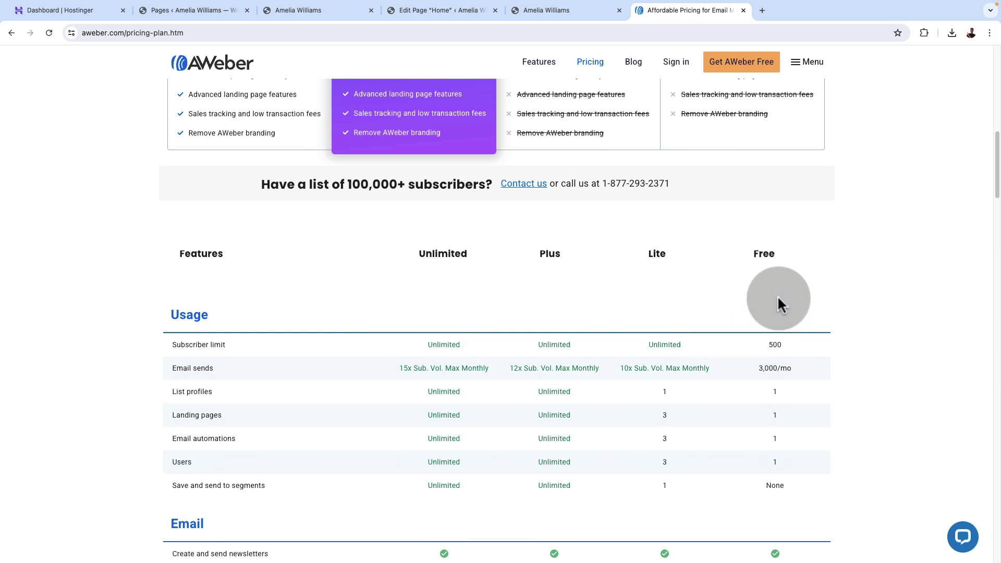
{"action": "scroll", "coordinate": [747, 369], "scroll_direction": "up", "scroll_amount": 8}
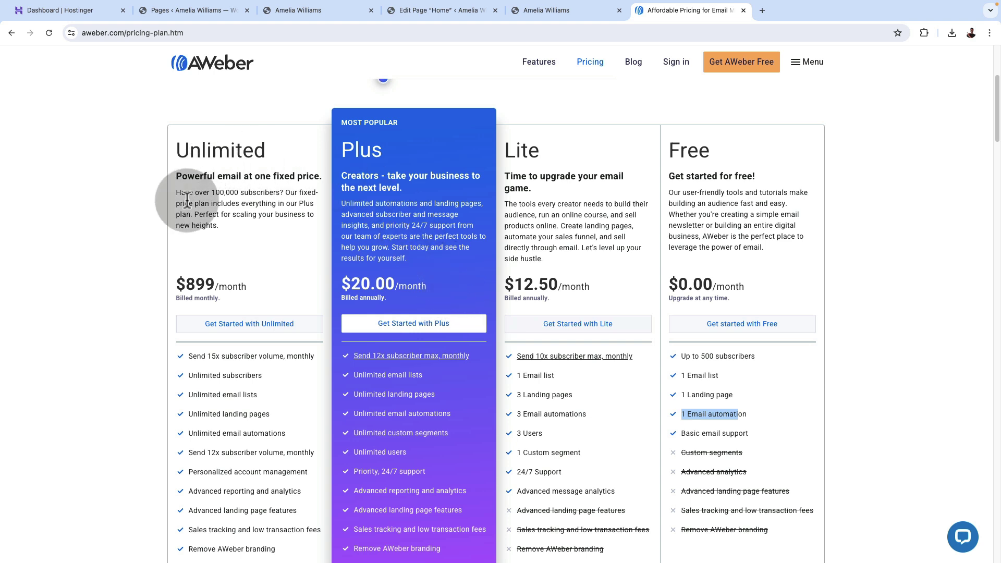
{"action": "scroll", "coordinate": [177, 247], "scroll_direction": "up", "scroll_amount": 4}
{"action": "left_click", "coordinate": [477, 216]}
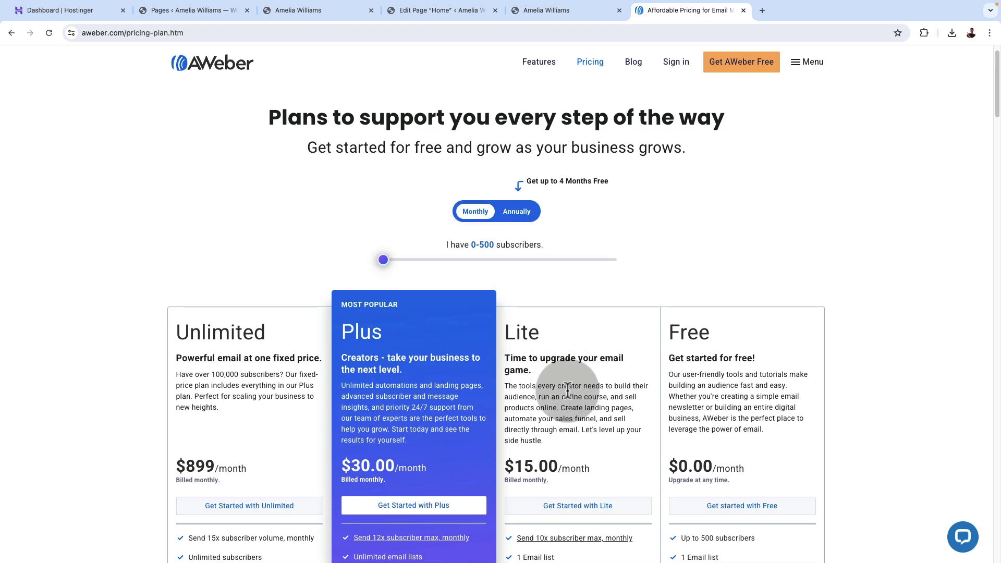
{"action": "scroll", "coordinate": [568, 391], "scroll_direction": "down", "scroll_amount": 3}
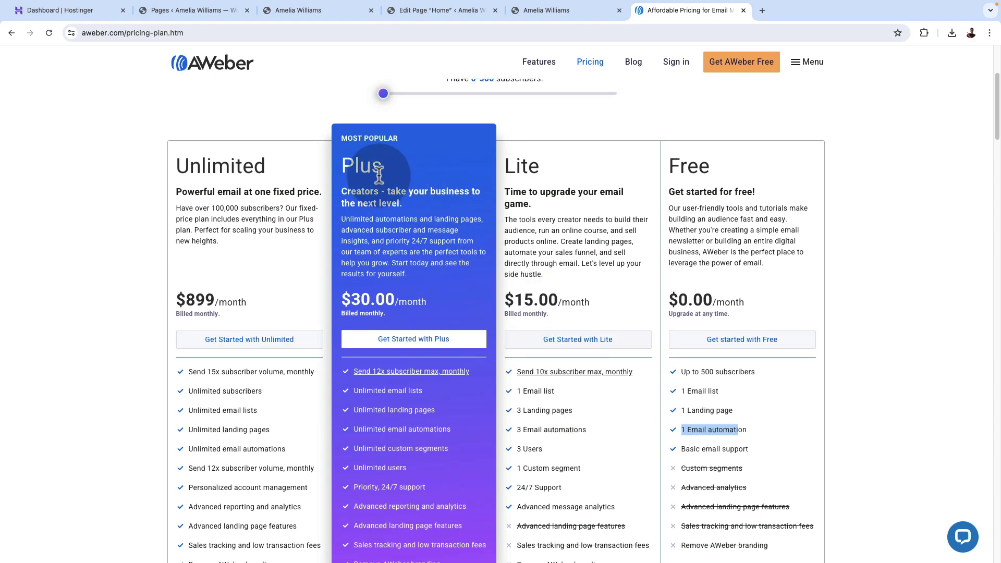
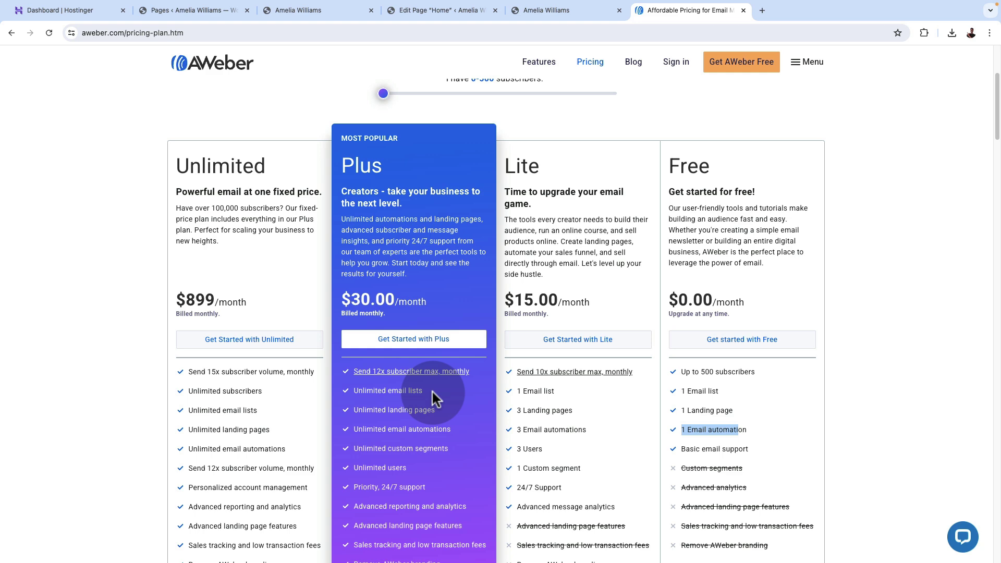
Scroll through the AWeber plans and begin signing up for Plus at $30.00 per month.
{"action": "scroll", "coordinate": [434, 386], "scroll_direction": "up", "scroll_amount": 1}
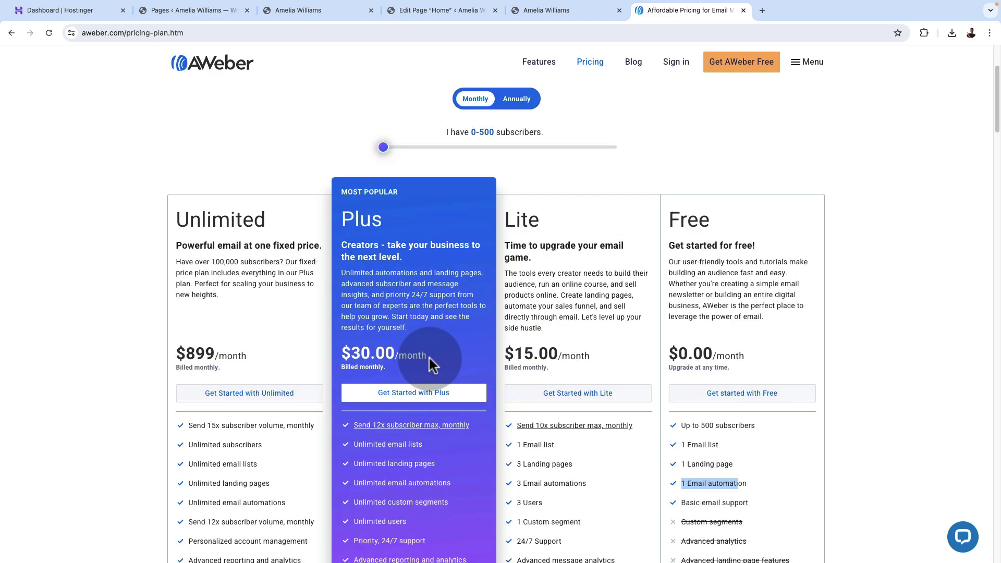
{"action": "scroll", "coordinate": [431, 364], "scroll_direction": "down", "scroll_amount": 2}
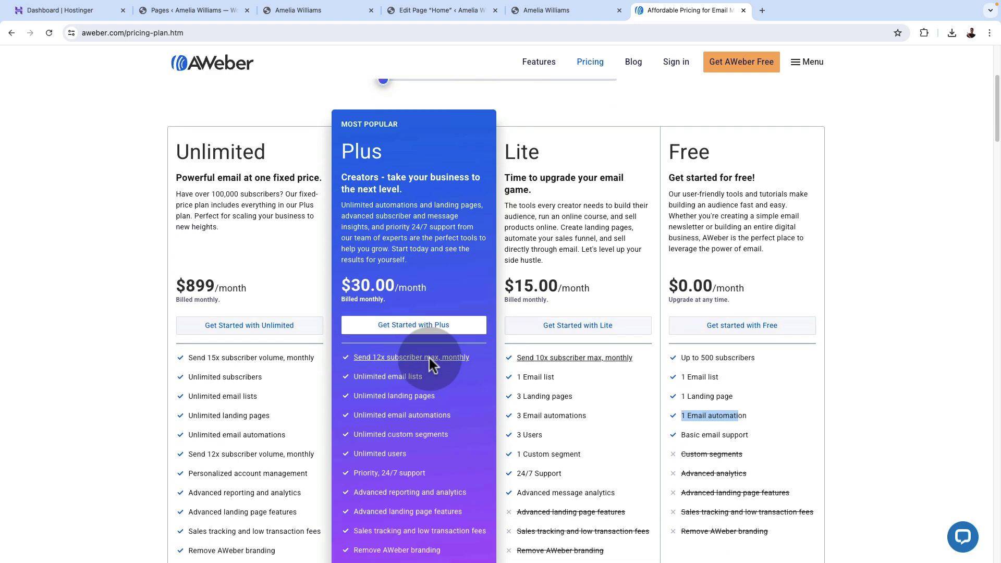
{"action": "scroll", "coordinate": [430, 359], "scroll_direction": "down", "scroll_amount": 9}
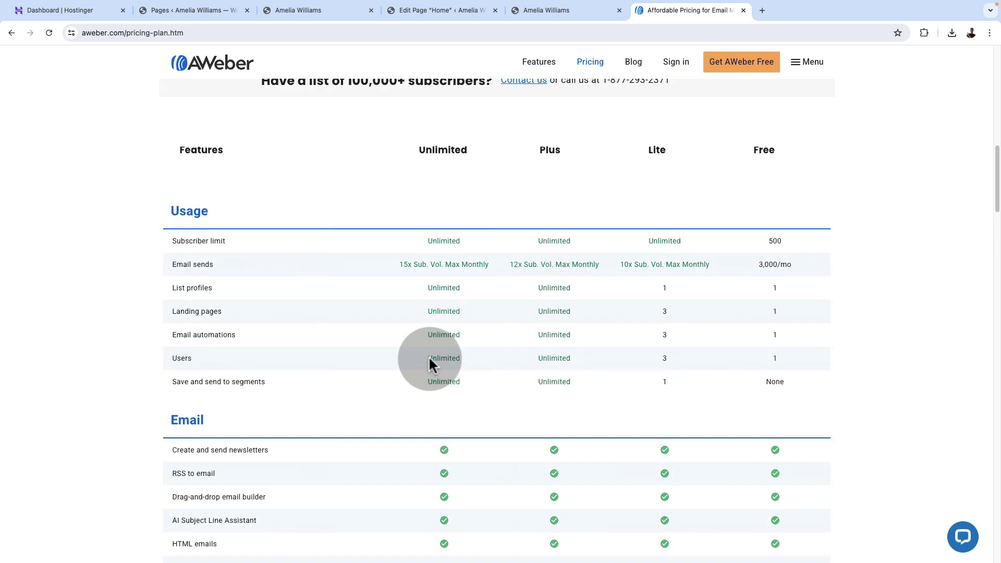
{"action": "scroll", "coordinate": [428, 334], "scroll_direction": "up", "scroll_amount": 7}
{"action": "scroll", "coordinate": [424, 308], "scroll_direction": "up", "scroll_amount": 1}
{"action": "left_click", "coordinate": [412, 214]}
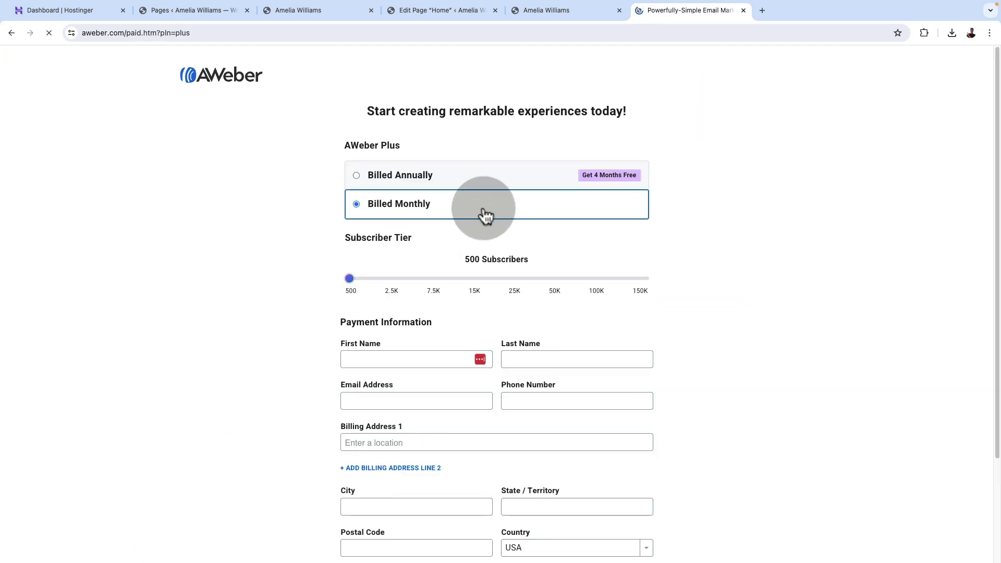
Review the Plus checkout page and try the Billed Annually option.
{"action": "scroll", "coordinate": [659, 400], "scroll_direction": "down", "scroll_amount": 5}
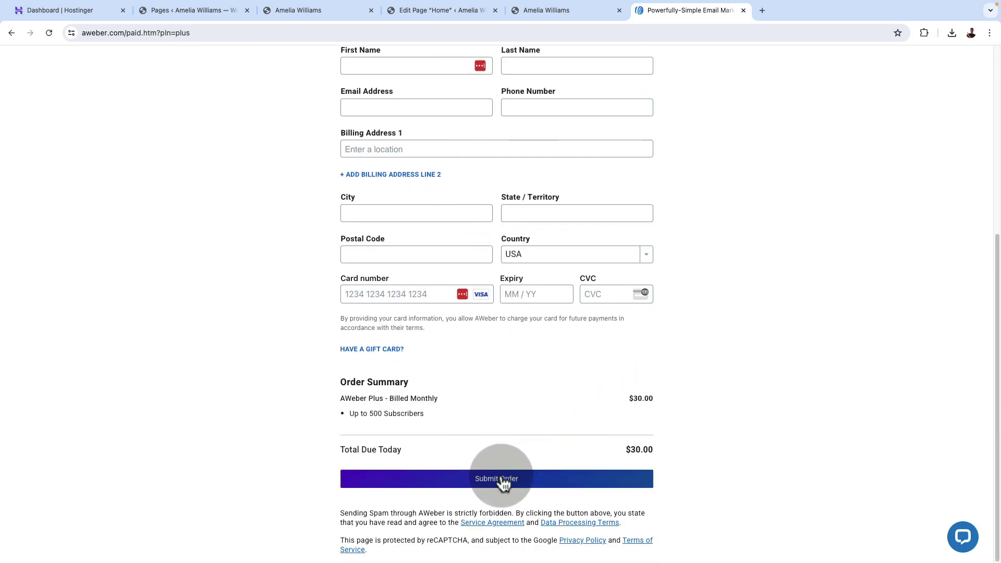
{"action": "scroll", "coordinate": [358, 184], "scroll_direction": "up", "scroll_amount": 5}
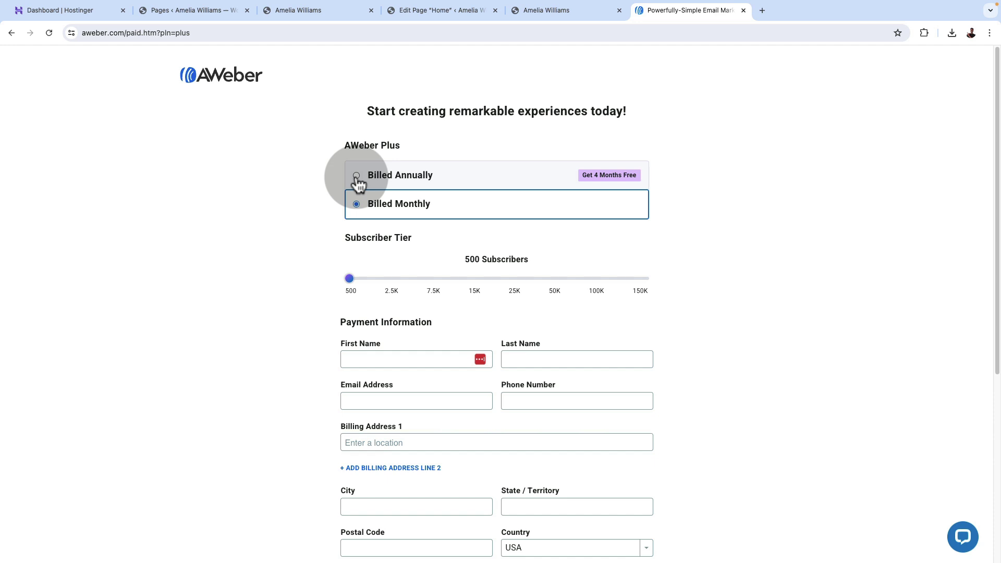
{"action": "left_click", "coordinate": [357, 177]}
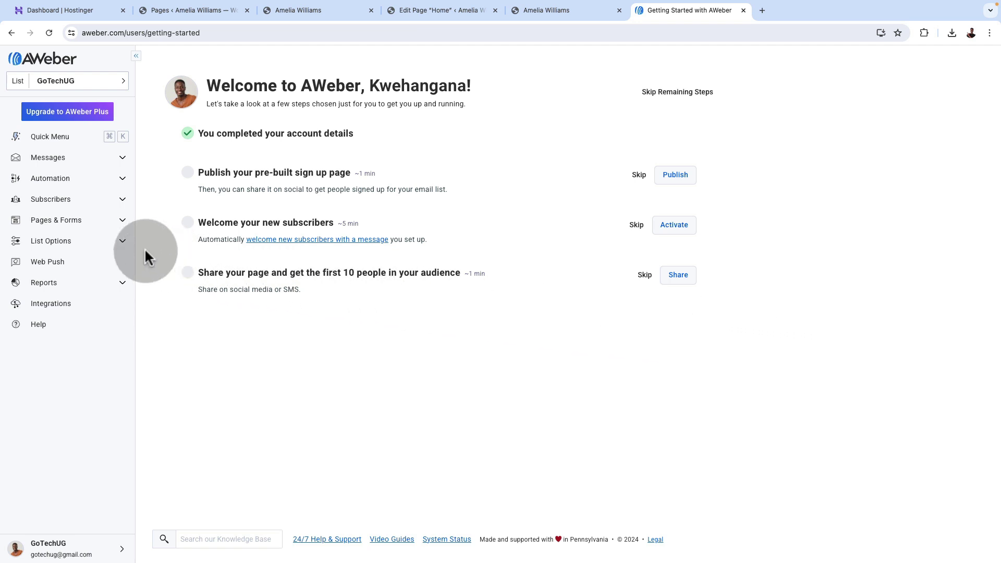
Create a new AWeber sign-up form for a website from Pages & Forms.
{"action": "left_click", "coordinate": [123, 223]}
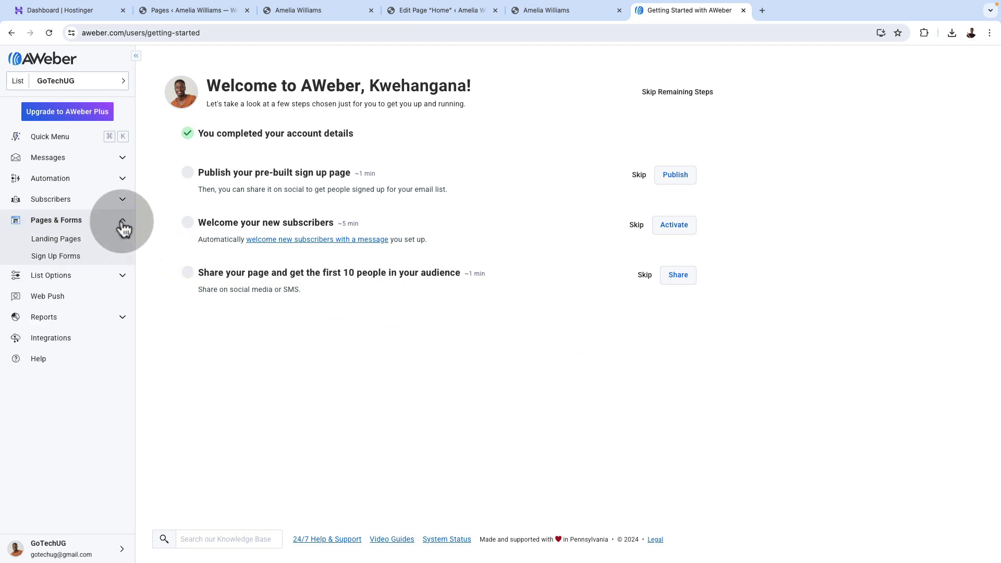
{"action": "left_click", "coordinate": [77, 258]}
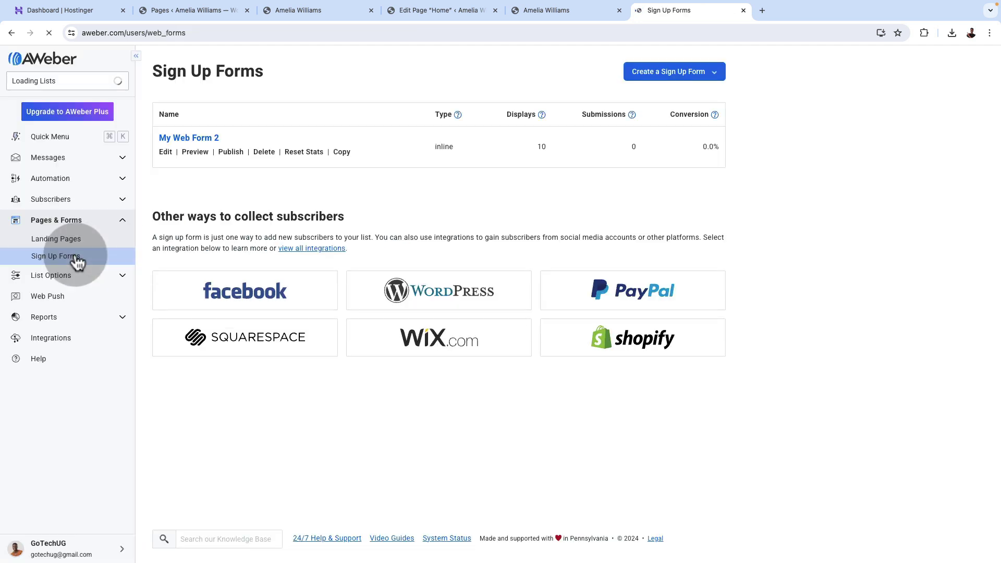
{"action": "left_click", "coordinate": [706, 74]}
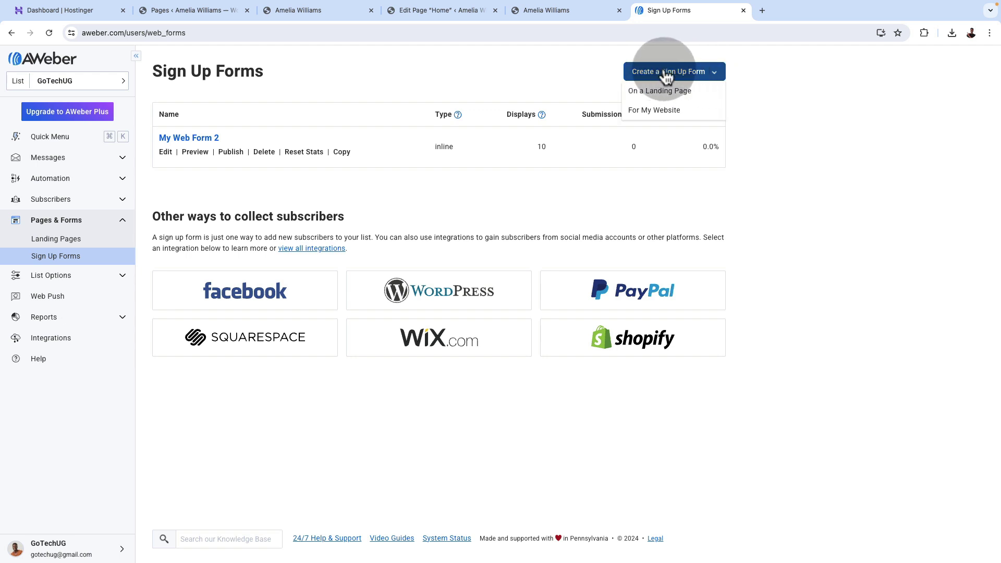
{"action": "left_click", "coordinate": [647, 111]}
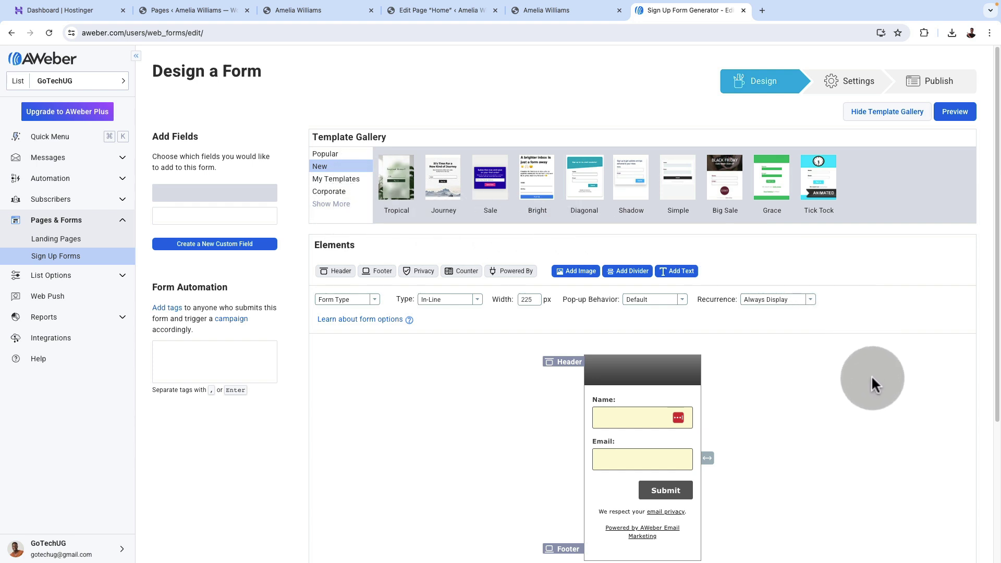
Preview the Shadow template and load it into the new form.
{"action": "scroll", "coordinate": [871, 382], "scroll_direction": "down", "scroll_amount": 1}
{"action": "scroll", "coordinate": [868, 377], "scroll_direction": "down", "scroll_amount": 1}
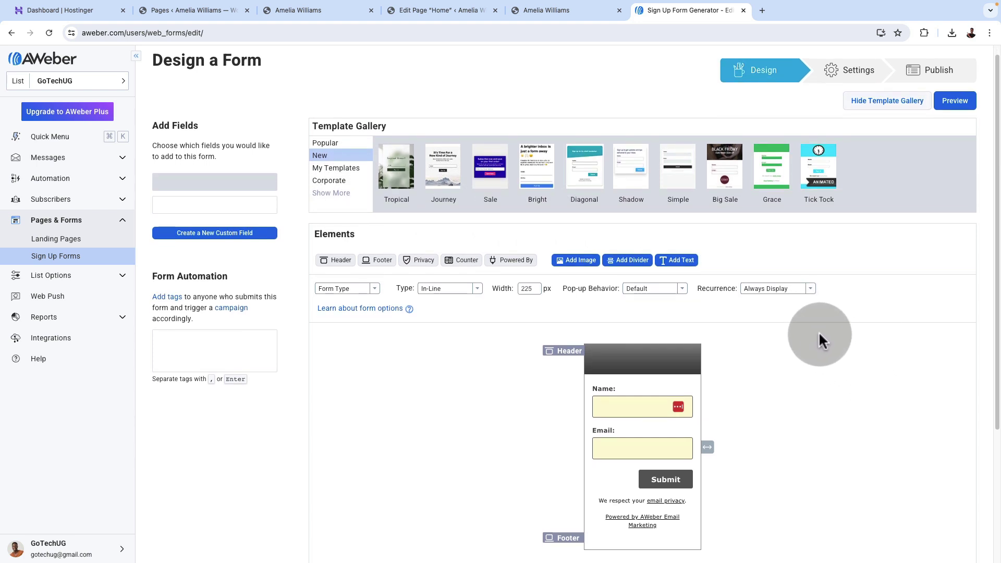
{"action": "left_click", "coordinate": [632, 178]}
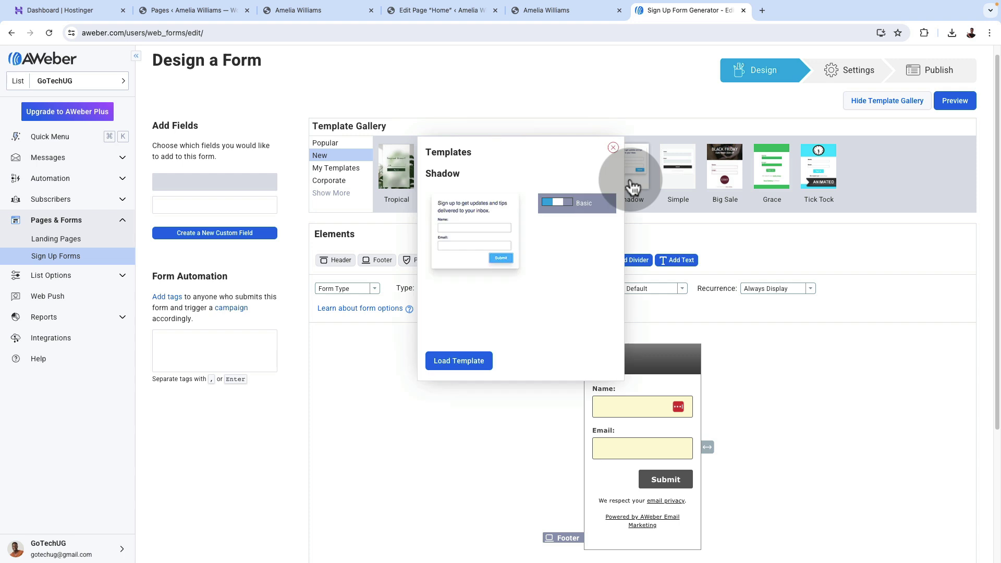
{"action": "left_click", "coordinate": [465, 365]}
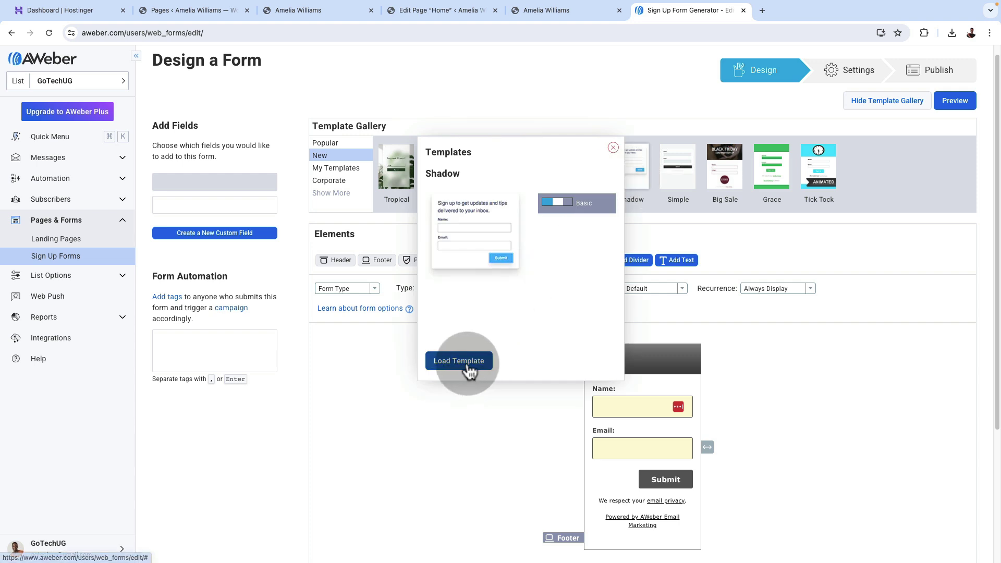
Delete the Name field, header, footer and 'Powered by AWeber' link from the form.
{"action": "scroll", "coordinate": [913, 376], "scroll_direction": "down", "scroll_amount": 4}
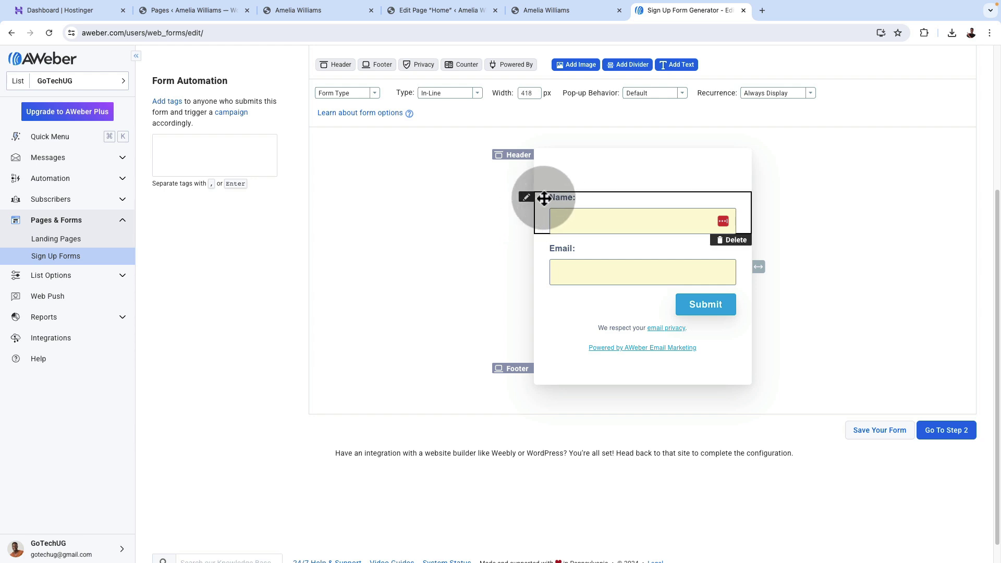
{"action": "left_click", "coordinate": [544, 198]}
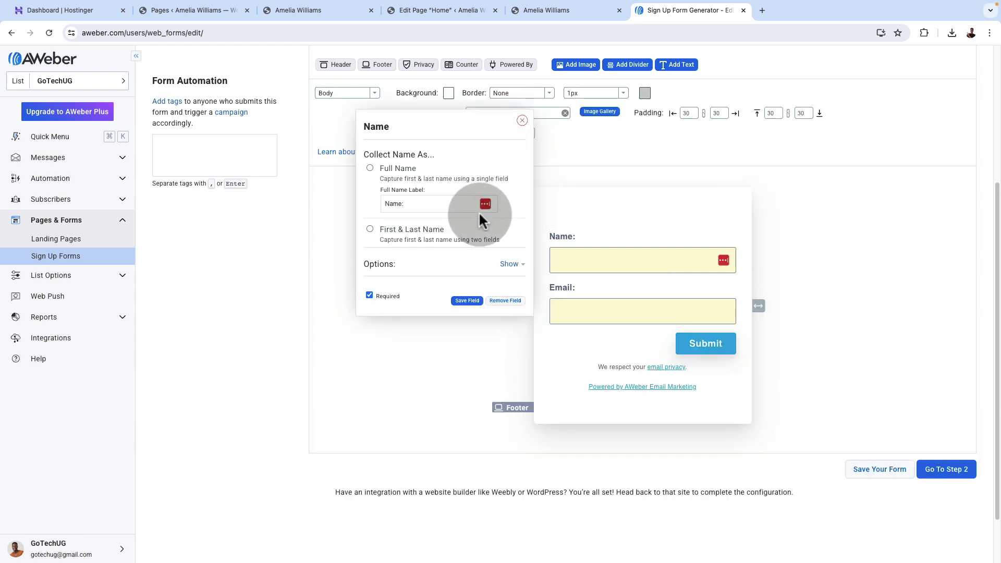
{"action": "left_click", "coordinate": [522, 121]}
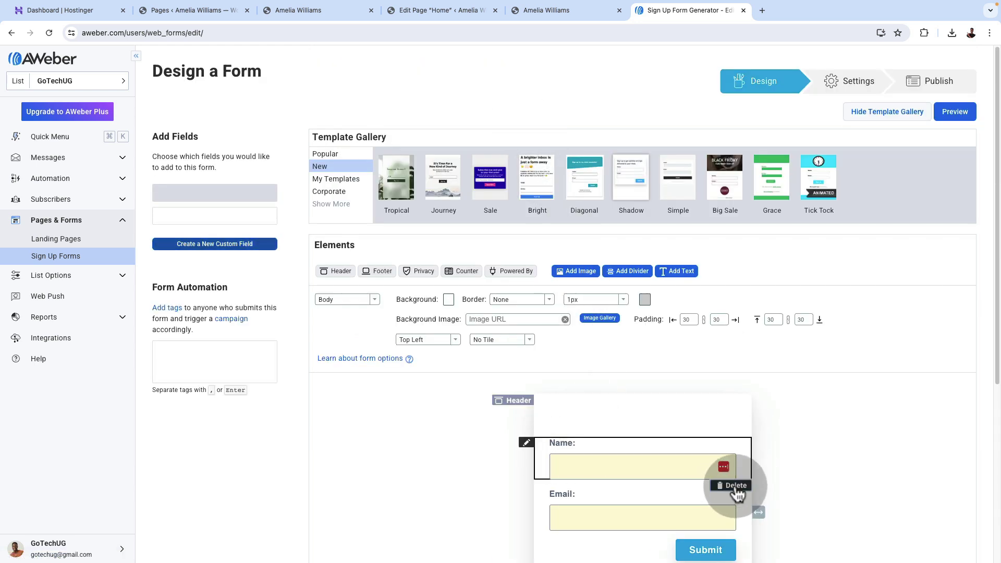
{"action": "left_click", "coordinate": [732, 485]}
{"action": "scroll", "coordinate": [848, 411], "scroll_direction": "down", "scroll_amount": 3}
{"action": "left_click", "coordinate": [553, 240]}
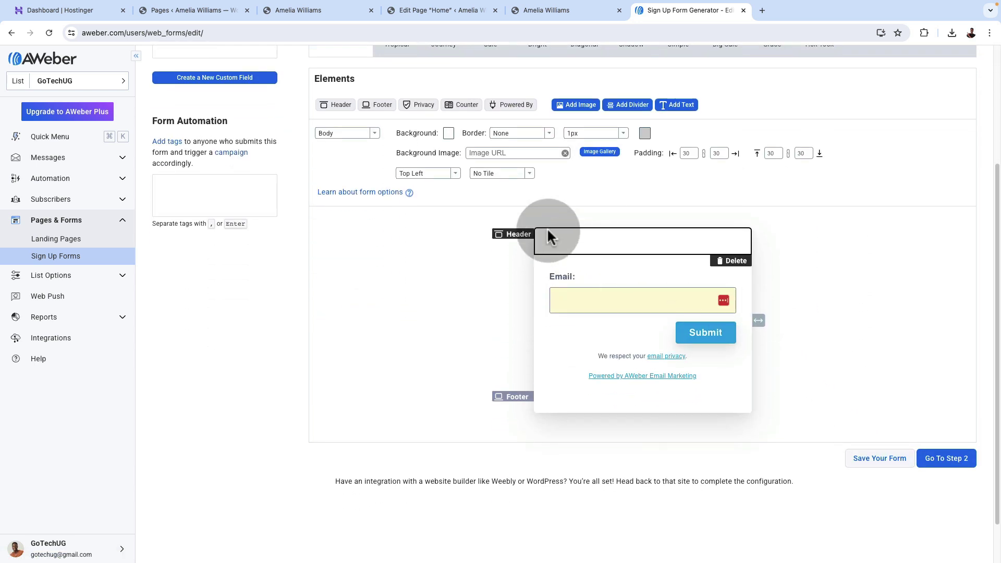
{"action": "left_click", "coordinate": [733, 261]}
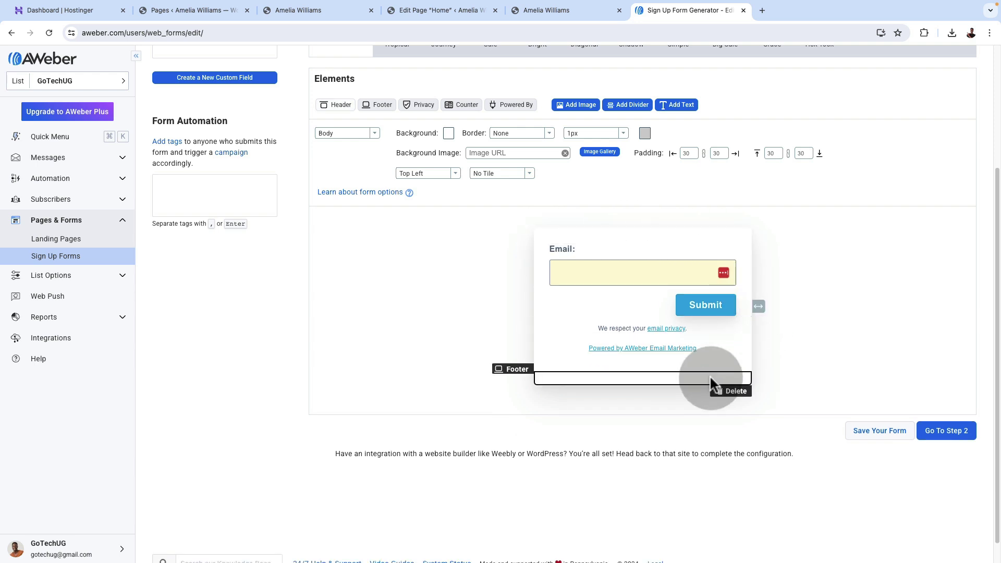
{"action": "left_click", "coordinate": [733, 393]}
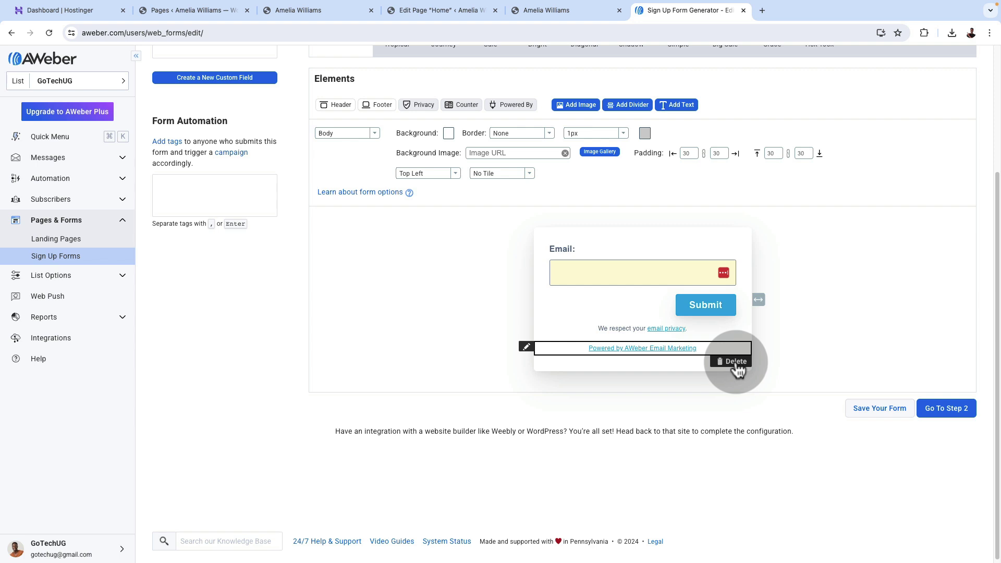
{"action": "left_click", "coordinate": [735, 363]}
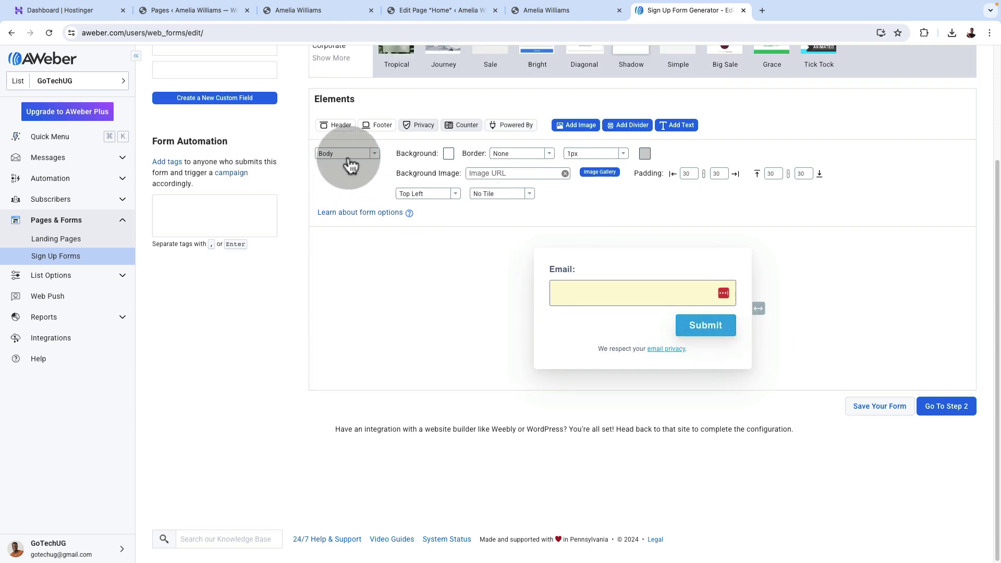
Style the Submit button with a green colour and the Tahoma font.
{"action": "left_click", "coordinate": [378, 159]}
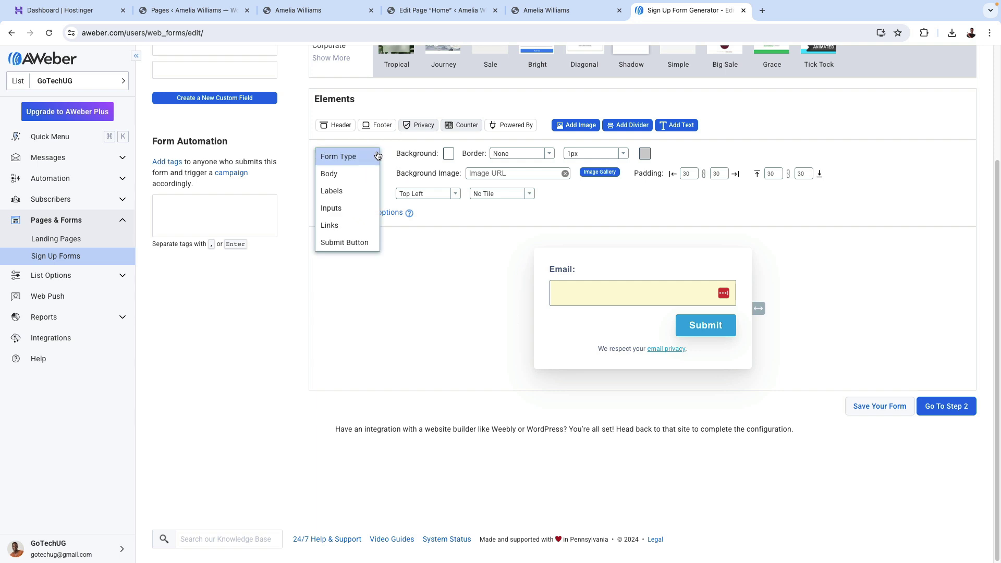
{"action": "left_click", "coordinate": [354, 244]}
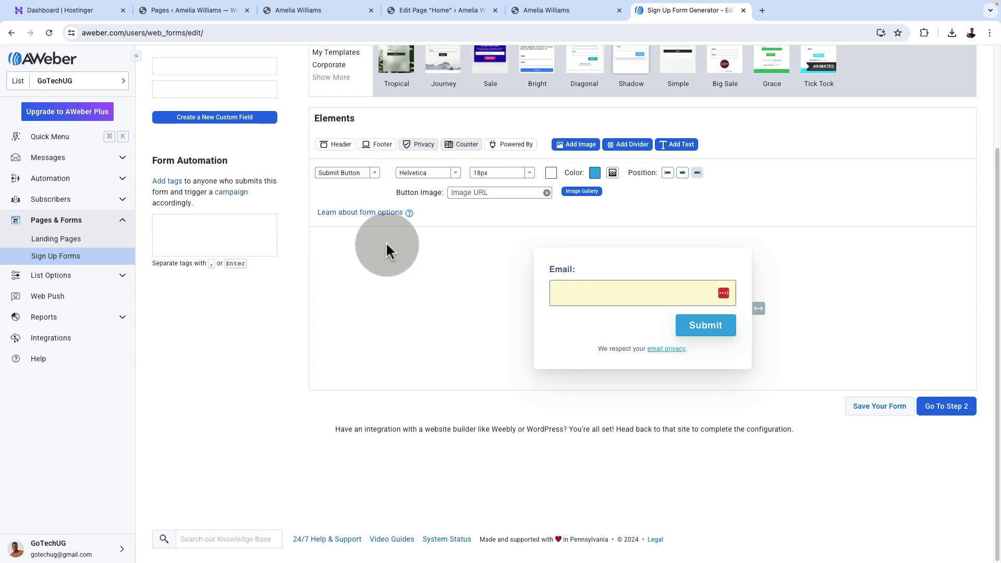
{"action": "left_click", "coordinate": [595, 173]}
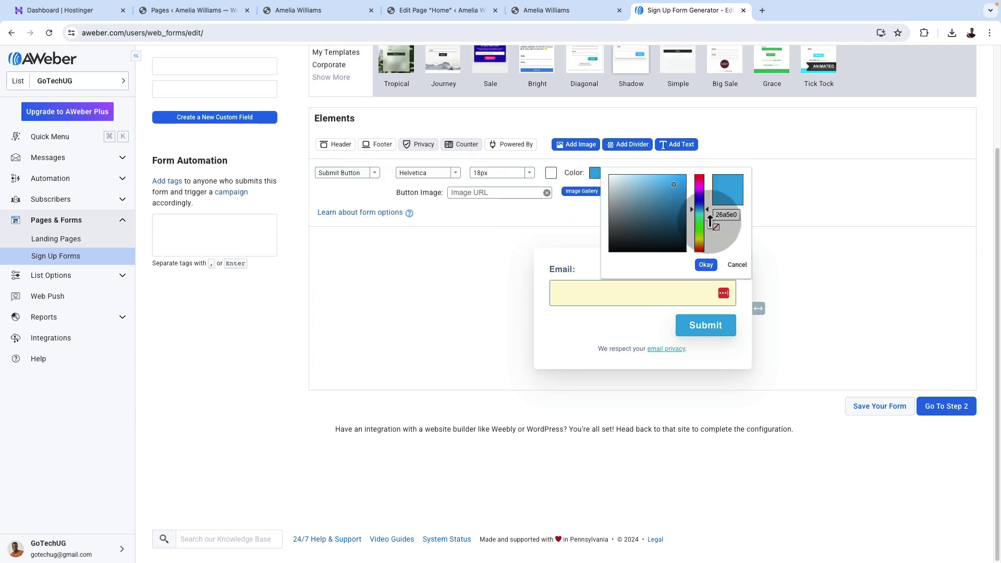
{"action": "left_click_drag", "start_coordinate": [703, 228], "coordinate": [704, 215]}
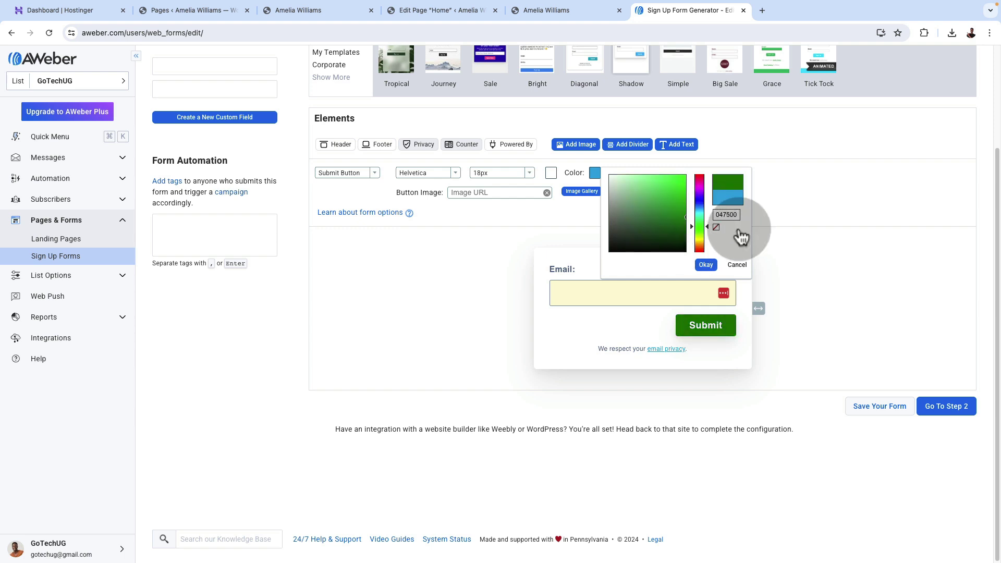
{"action": "left_click", "coordinate": [706, 264]}
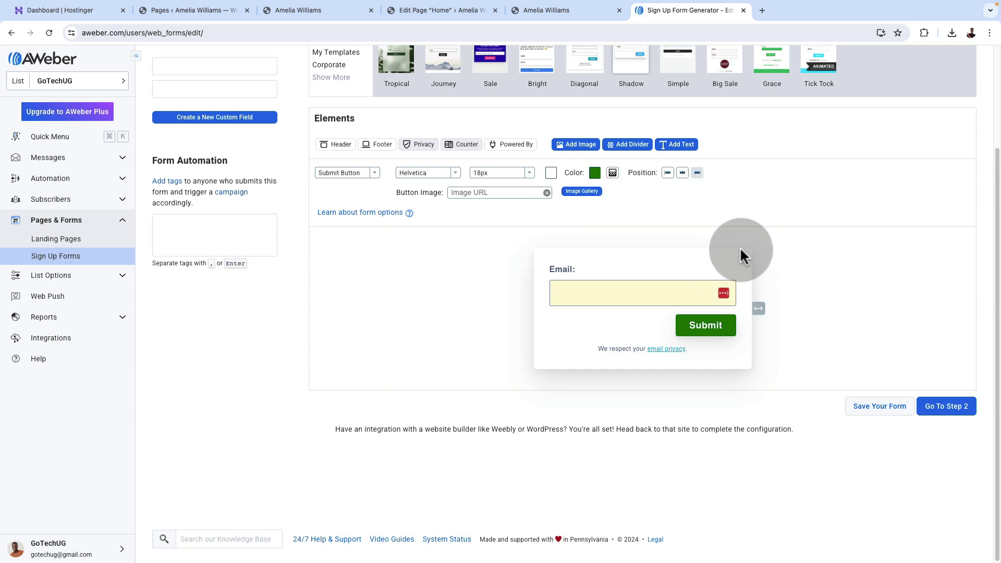
{"action": "left_click", "coordinate": [421, 173]}
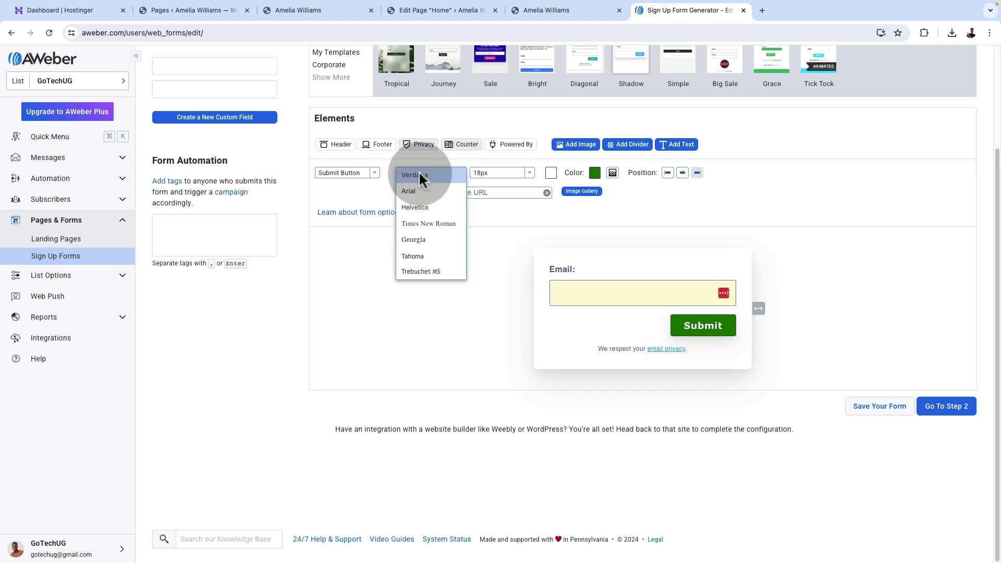
{"action": "left_click", "coordinate": [423, 257]}
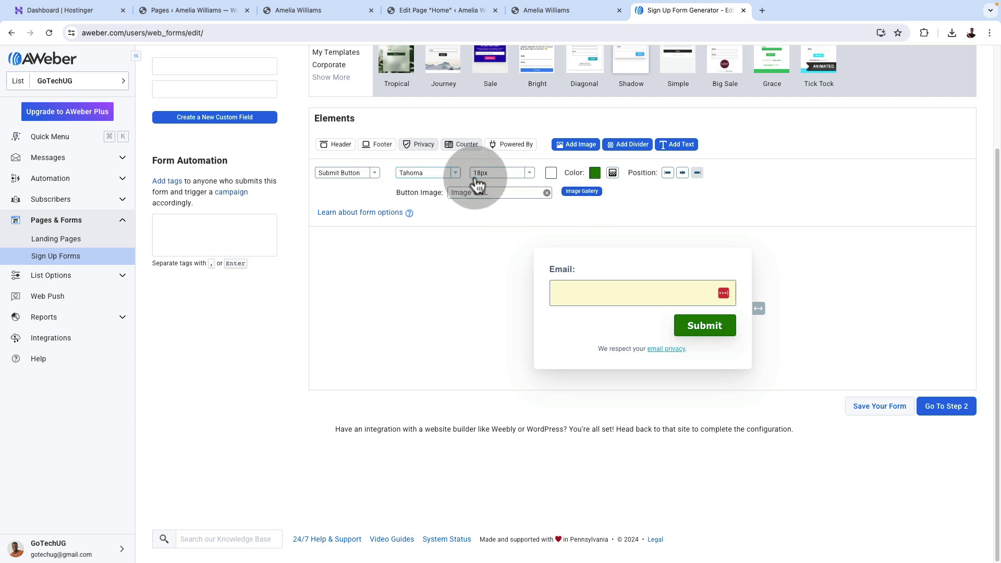
Center the Submit button beneath the Email field.
{"action": "left_click", "coordinate": [682, 173]}
{"action": "left_click", "coordinate": [669, 173]}
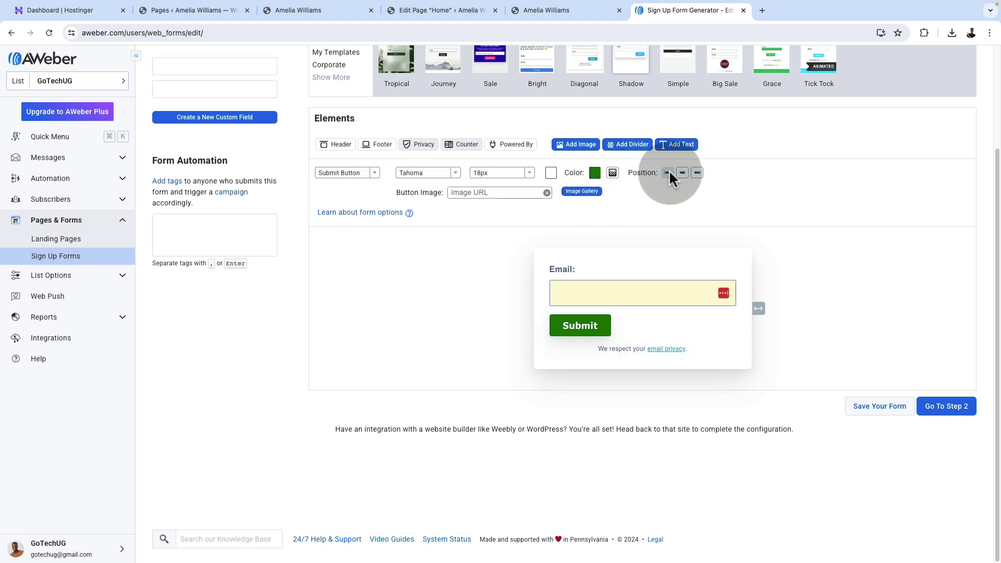
{"action": "left_click", "coordinate": [682, 172]}
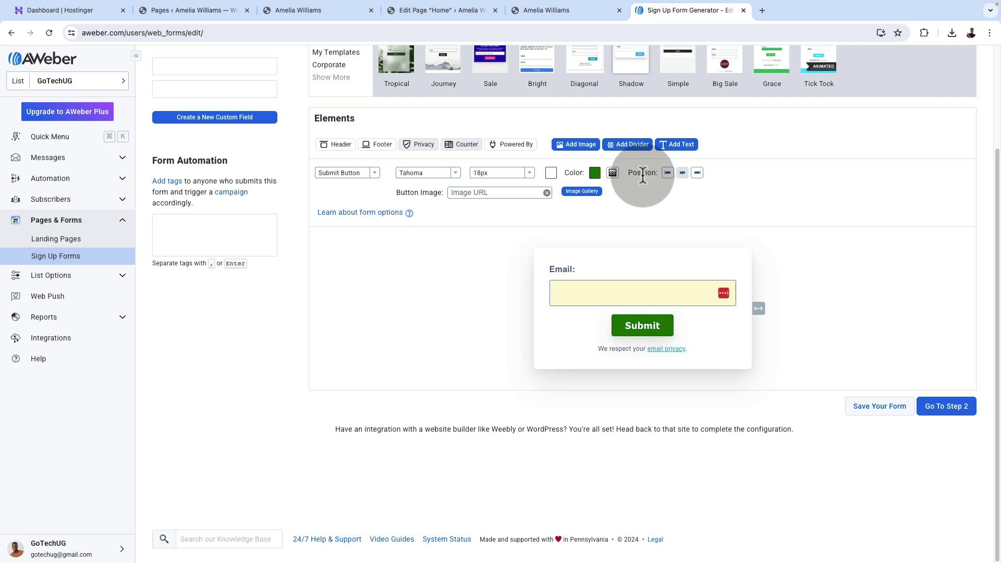
{"action": "left_click", "coordinate": [374, 174]}
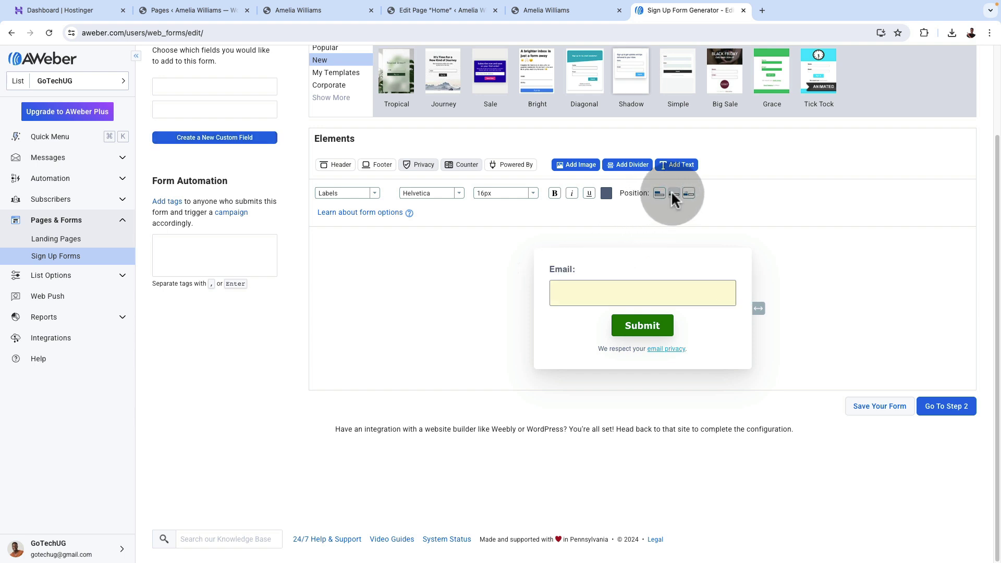
Align the Email label to the left.
{"action": "left_click", "coordinate": [688, 193]}
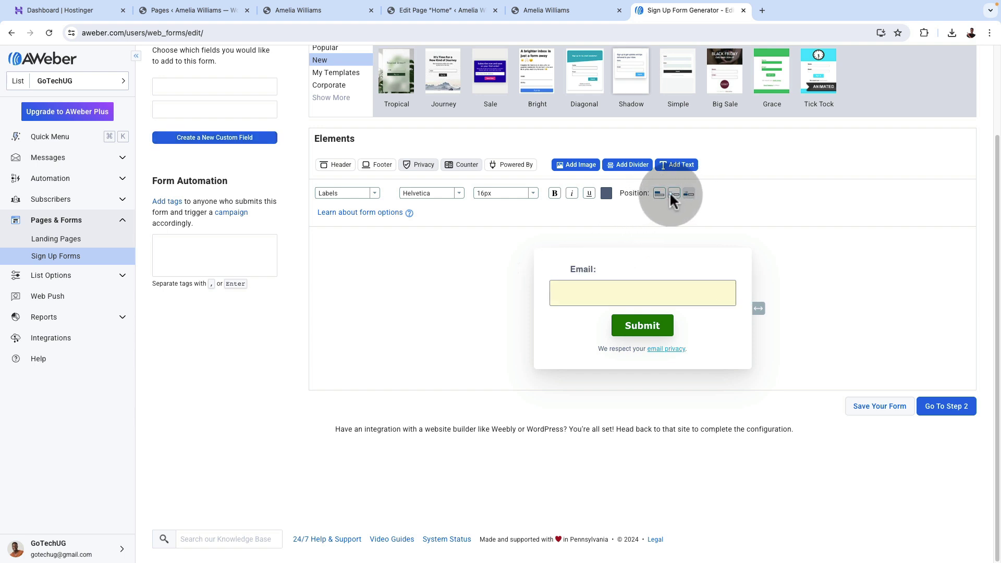
{"action": "left_click", "coordinate": [673, 193]}
{"action": "left_click", "coordinate": [659, 193]}
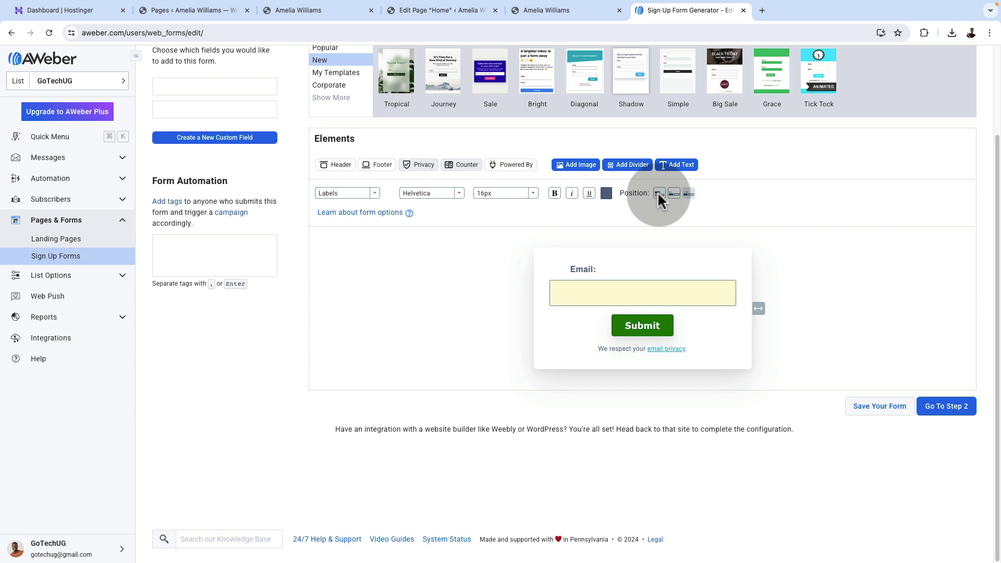
Give the email input green borders in both the normal and focused states.
{"action": "left_click", "coordinate": [360, 193]}
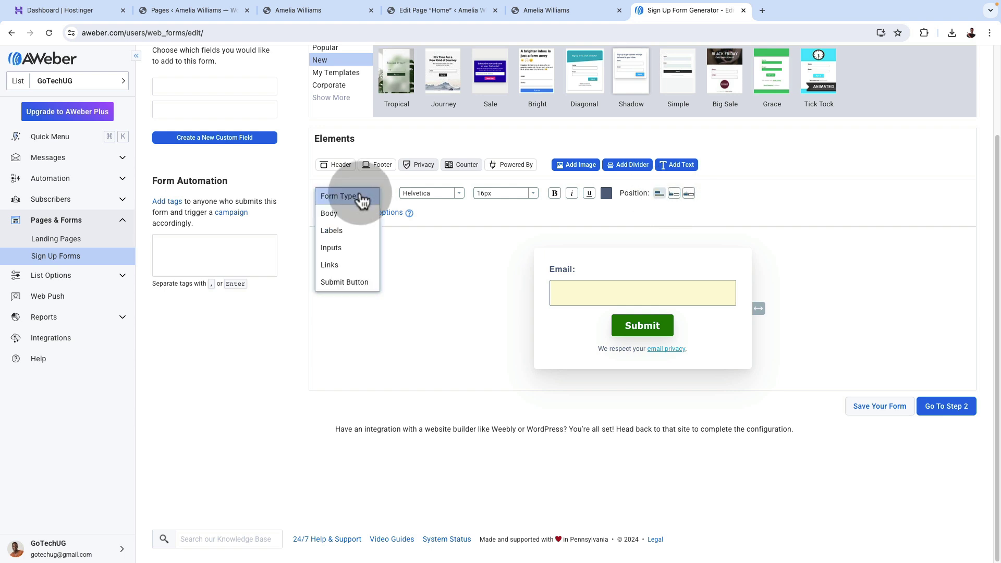
{"action": "left_click", "coordinate": [345, 249]}
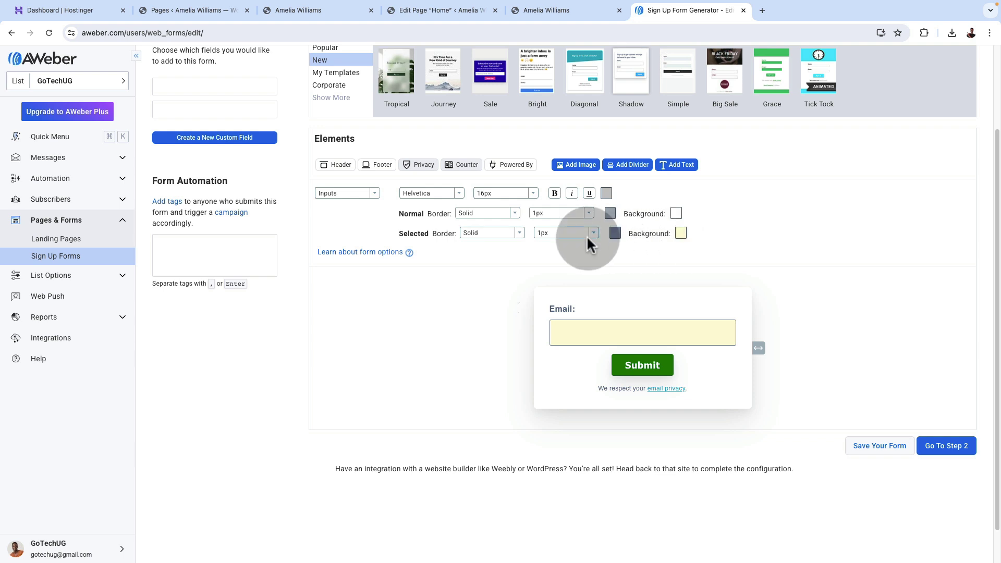
{"action": "left_click", "coordinate": [613, 215]}
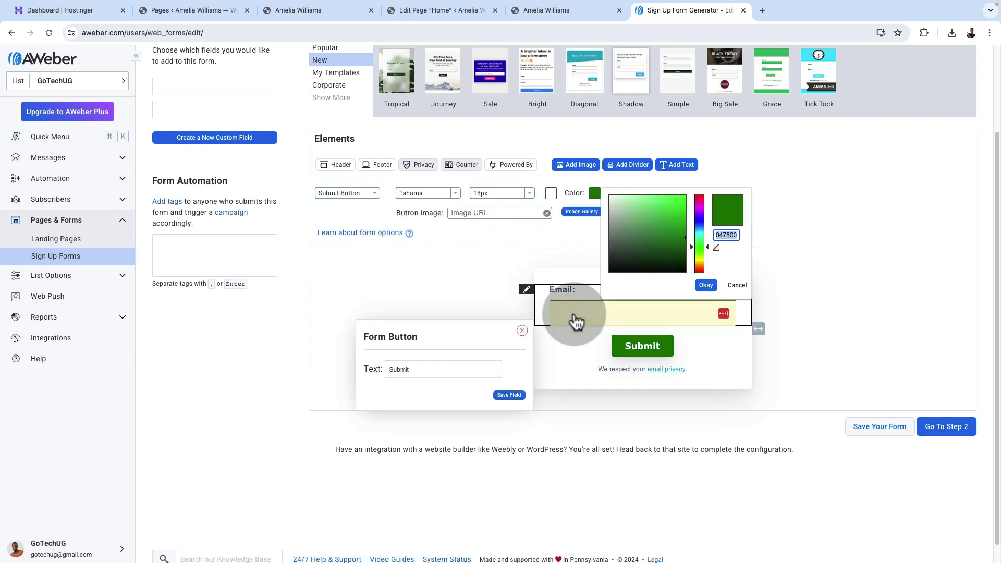
{"action": "left_click", "coordinate": [575, 314]}
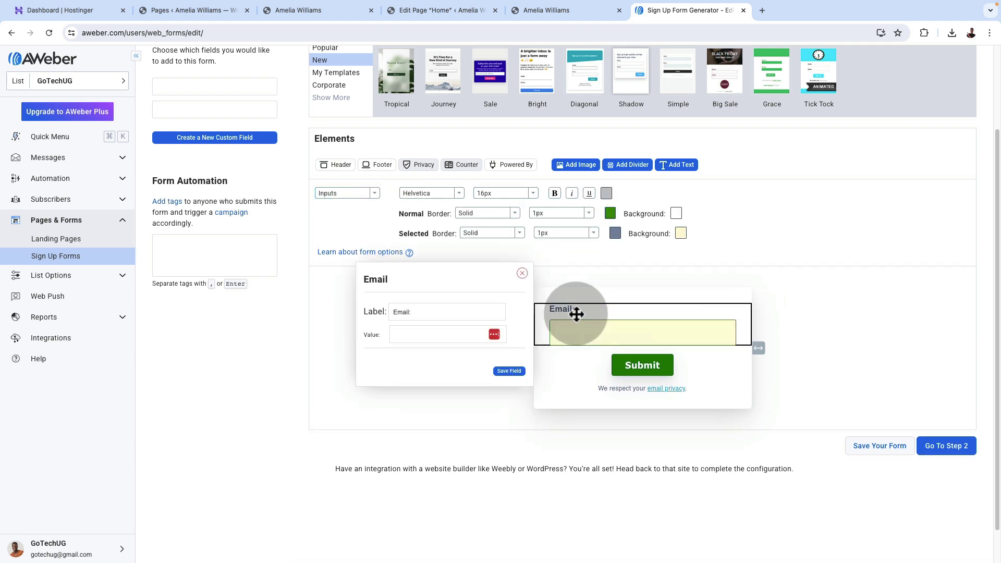
{"action": "left_click", "coordinate": [611, 214]}
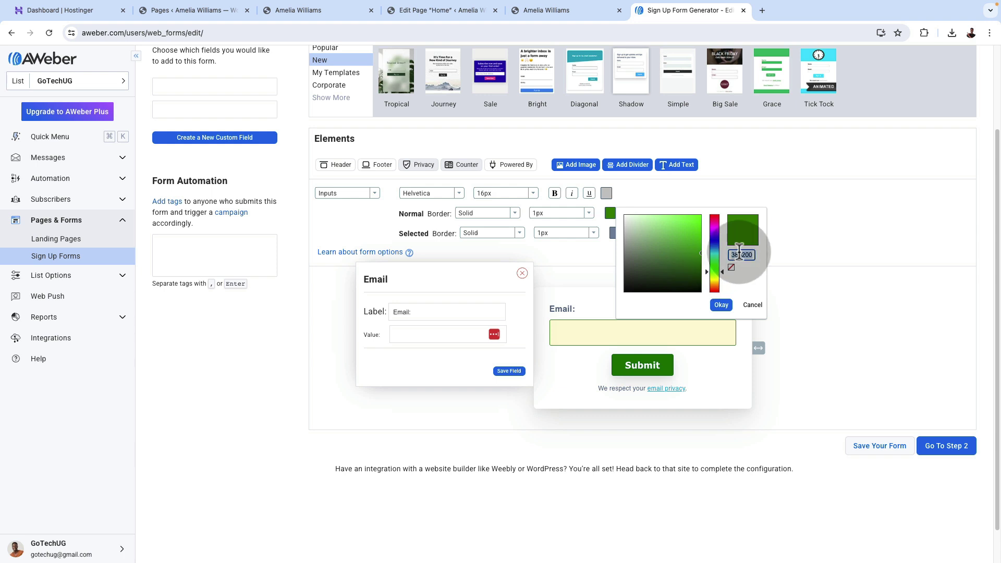
{"action": "left_click", "coordinate": [722, 305]}
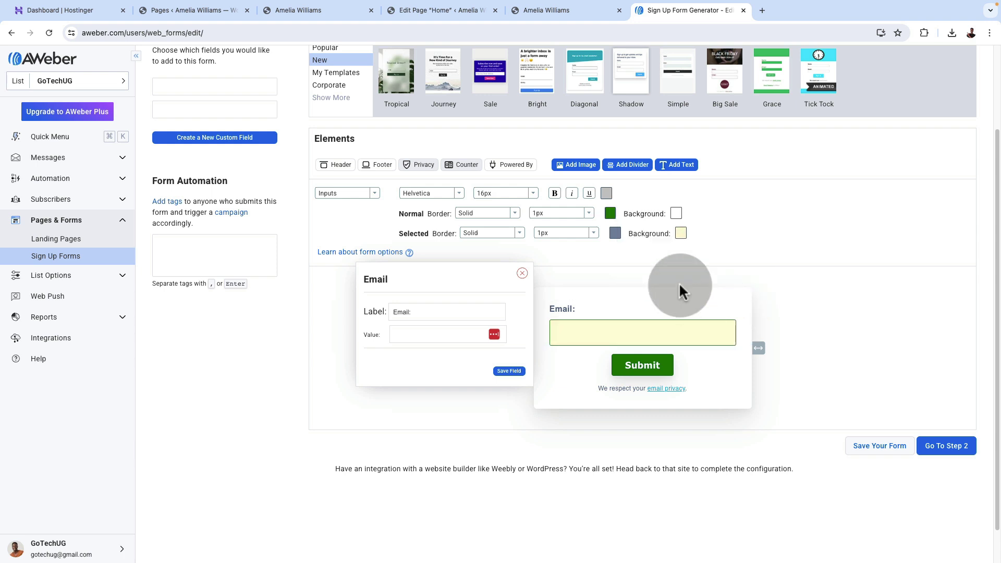
{"action": "left_click", "coordinate": [616, 235]}
{"action": "left_click", "coordinate": [739, 277]}
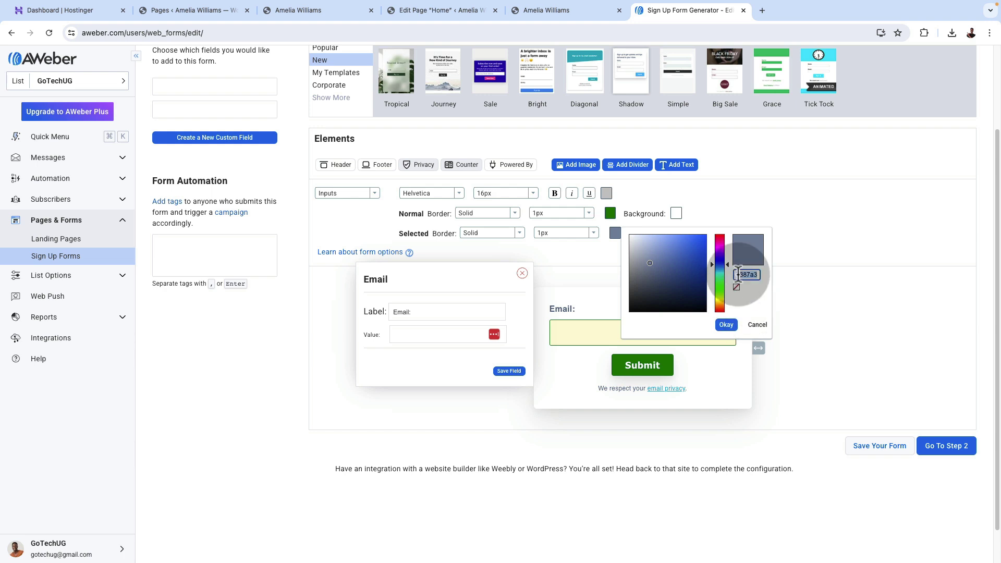
{"action": "key", "text": "ctrl+v"}
{"action": "left_click", "coordinate": [727, 325]}
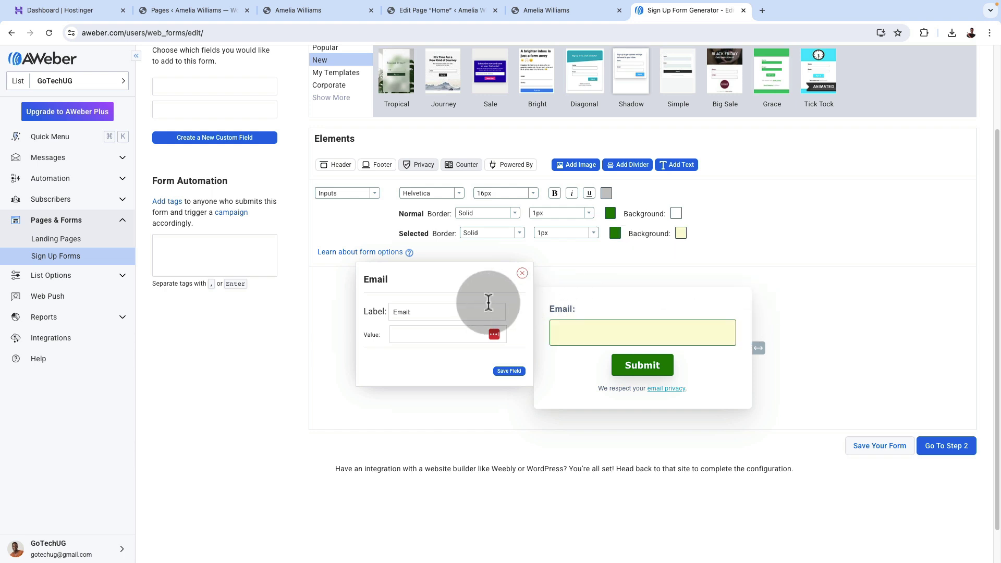
{"action": "left_click", "coordinate": [522, 273]}
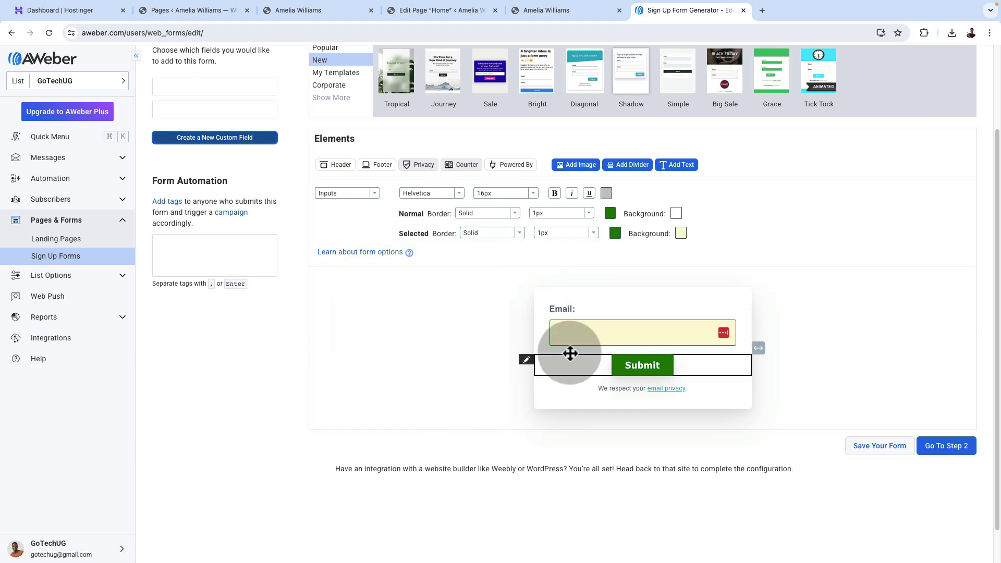
Rename the form to 'Tour Guide Optin' and save it at the publish step.
{"action": "left_click", "coordinate": [937, 456]}
{"action": "left_click", "coordinate": [184, 150]}
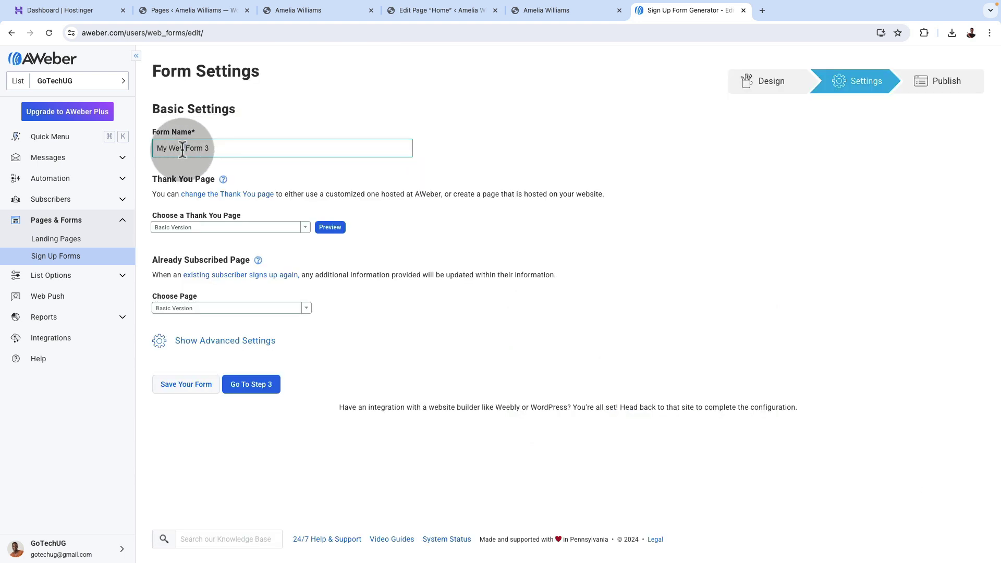
{"action": "key", "text": "ctrl+v"}
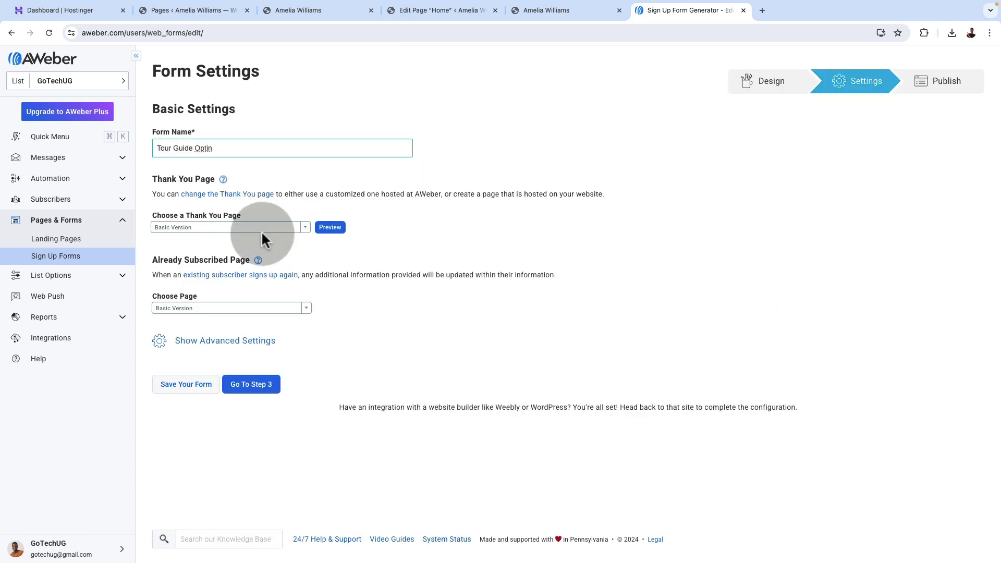
{"action": "left_click", "coordinate": [260, 387]}
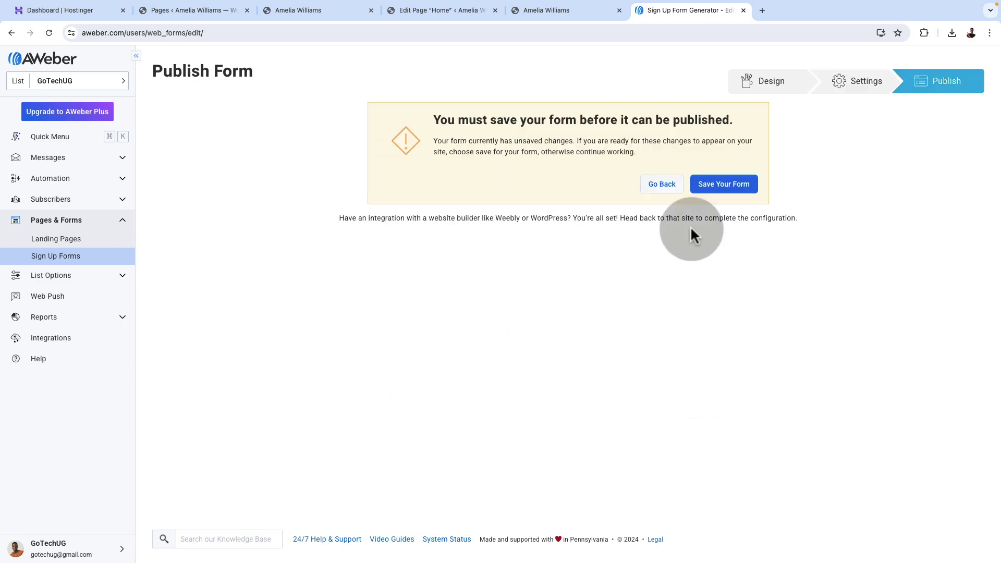
{"action": "left_click", "coordinate": [716, 188]}
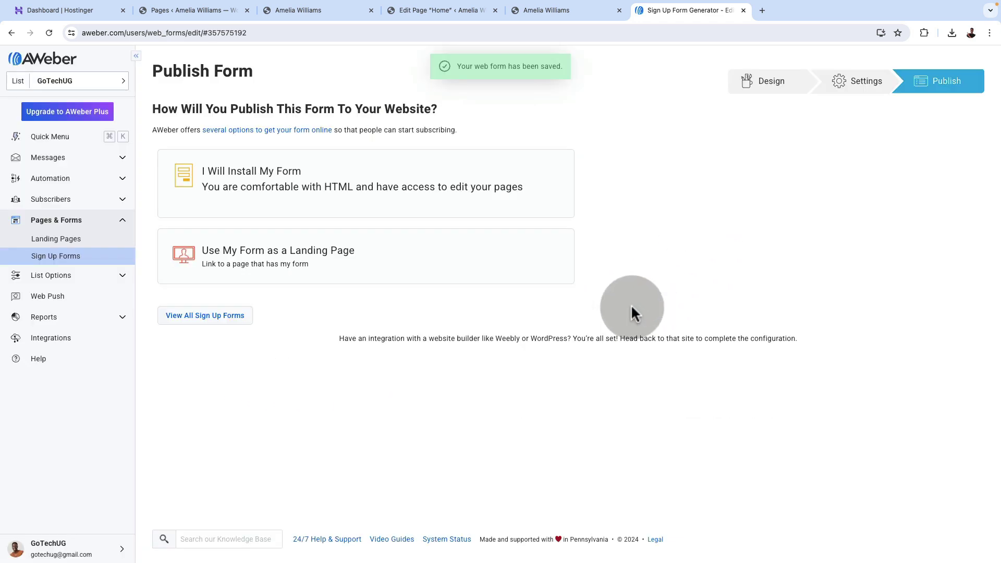
Expand the self-install option, select the JavaScript embed snippet, and return to the WordPress editor.
{"action": "left_click", "coordinate": [310, 195]}
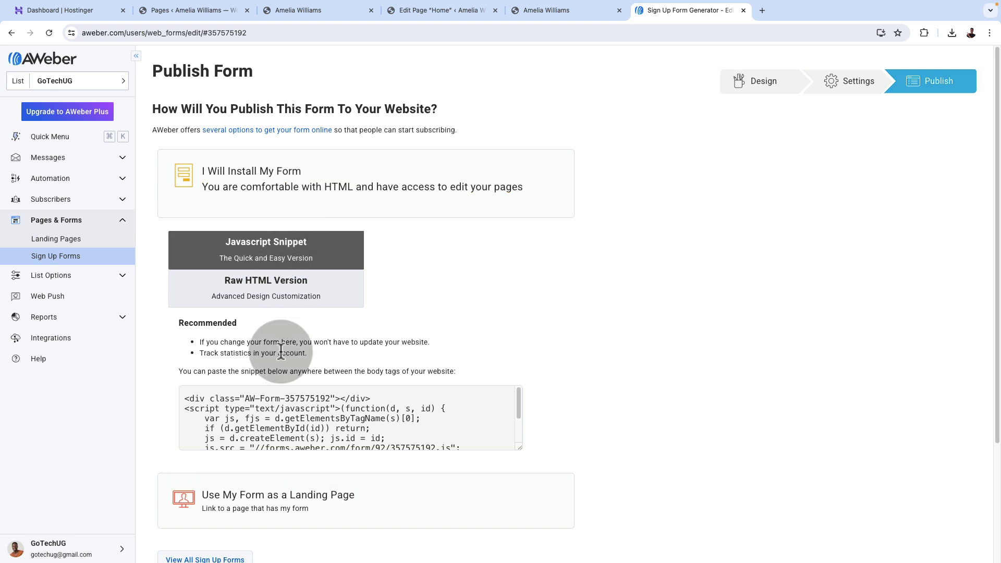
{"action": "left_click", "coordinate": [279, 428]}
{"action": "key", "text": "ctrl+c"}
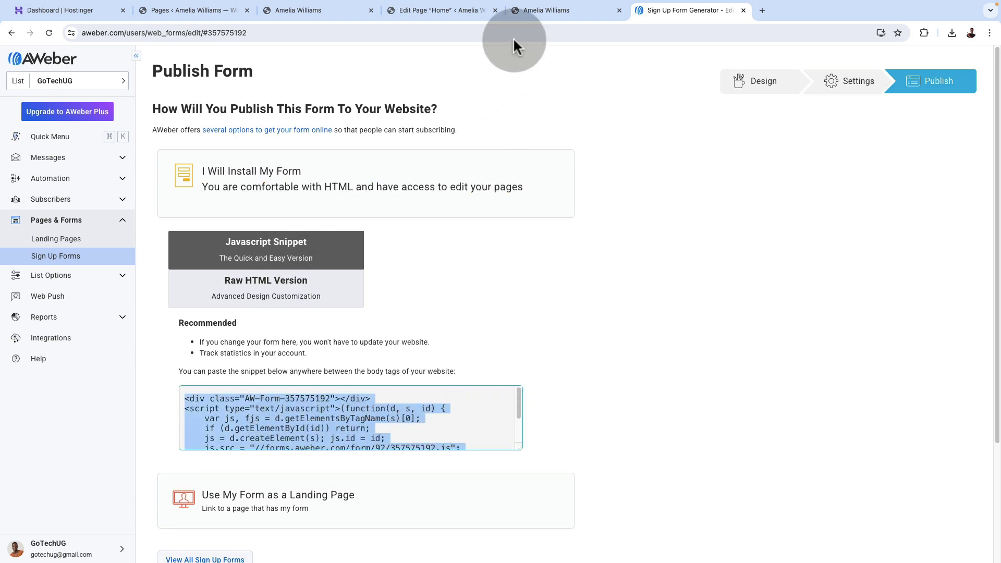
{"action": "left_click", "coordinate": [429, 11]}
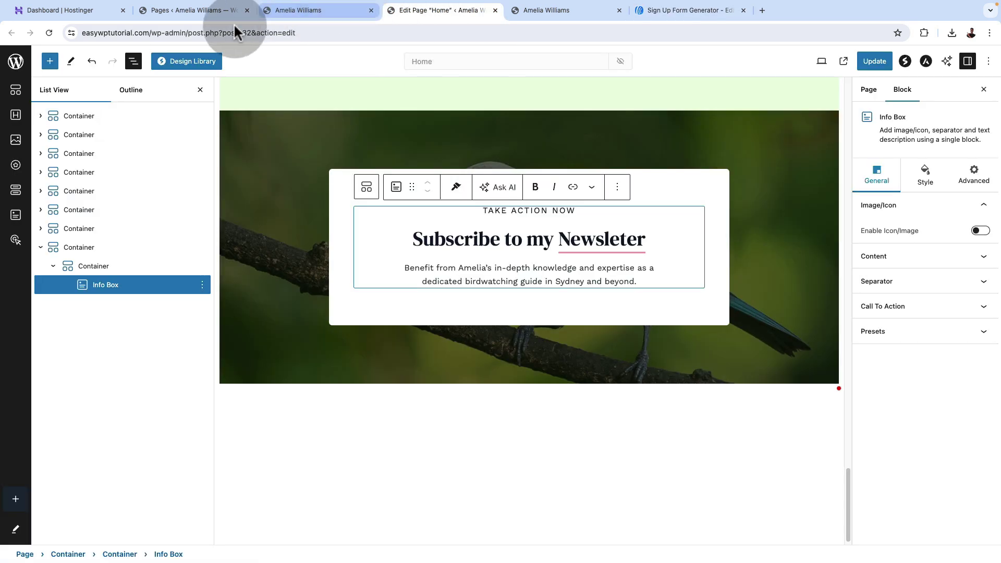
Add a Custom HTML block holding the pasted AWeber snippet to the newsletter box and preview it.
{"action": "left_click", "coordinate": [51, 61]}
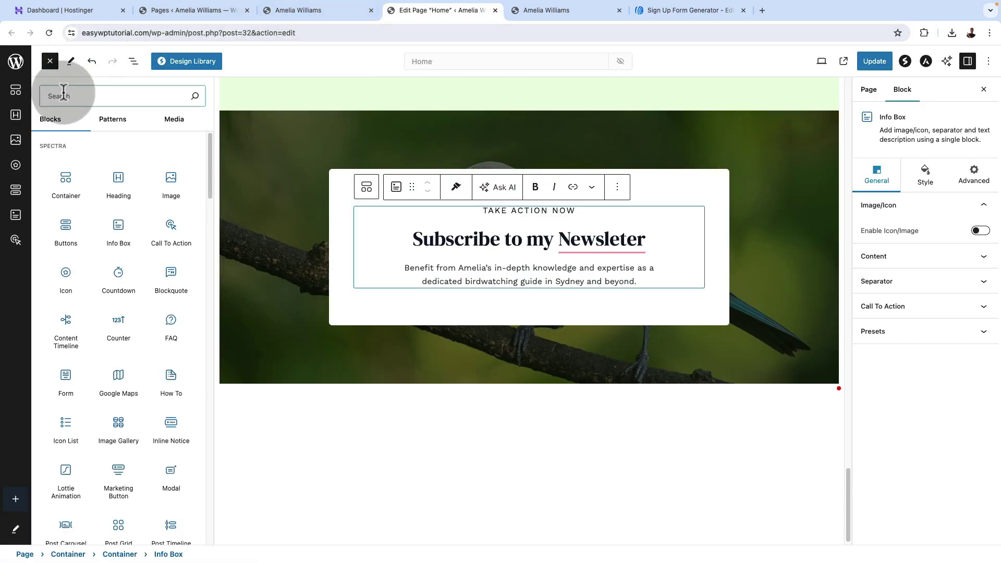
{"action": "type", "text": "hm"}
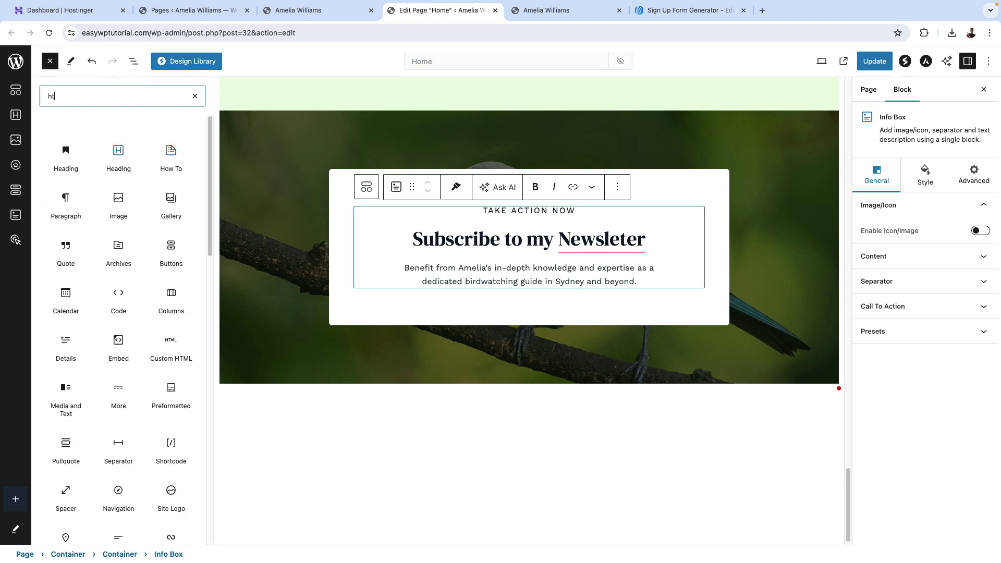
{"action": "type", "text": "t"}
{"action": "left_click", "coordinate": [67, 91]}
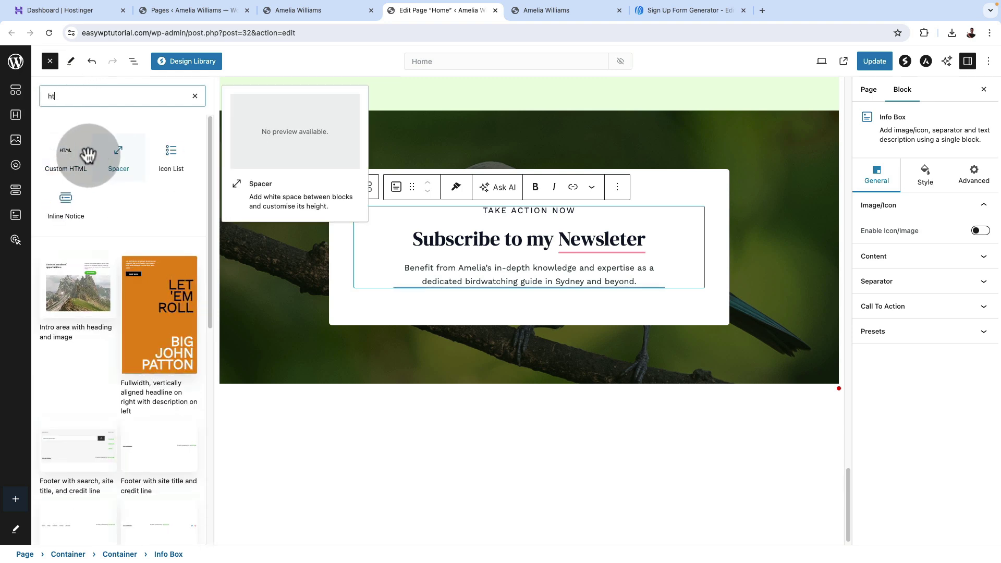
{"action": "left_click", "coordinate": [70, 156]}
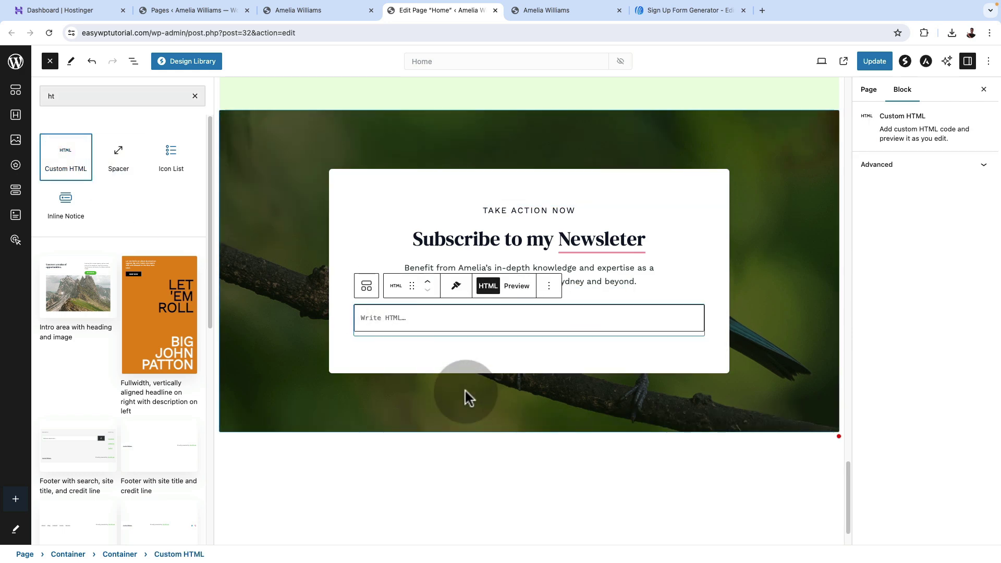
{"action": "left_click", "coordinate": [415, 324]}
{"action": "left_click", "coordinate": [326, 291]}
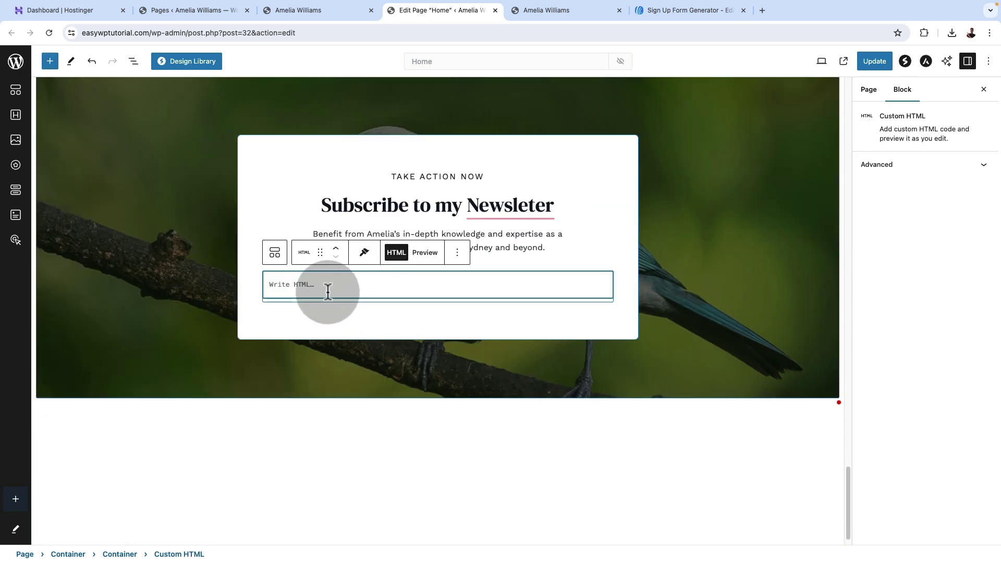
{"action": "key", "text": "ctrl+v"}
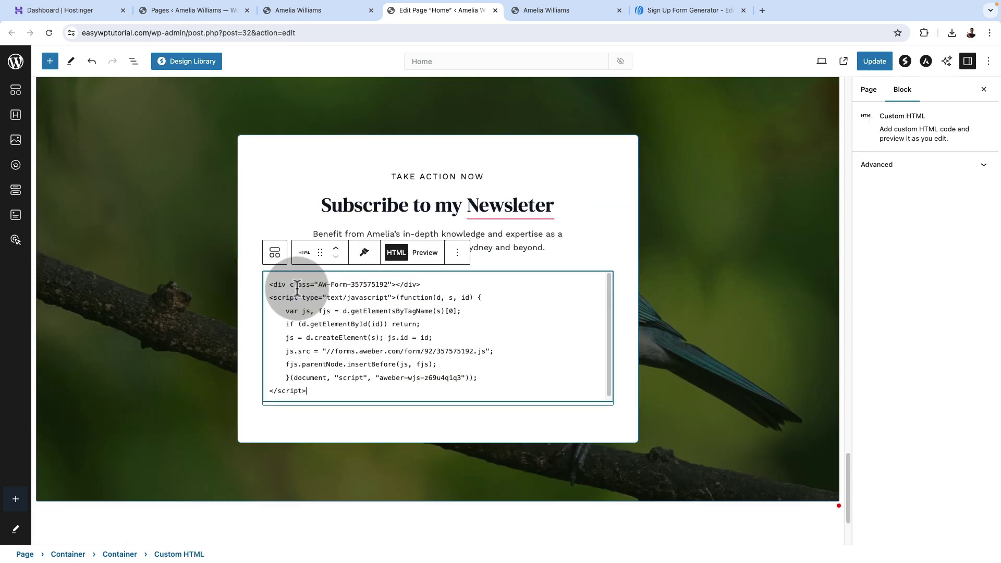
{"action": "left_click", "coordinate": [427, 254]}
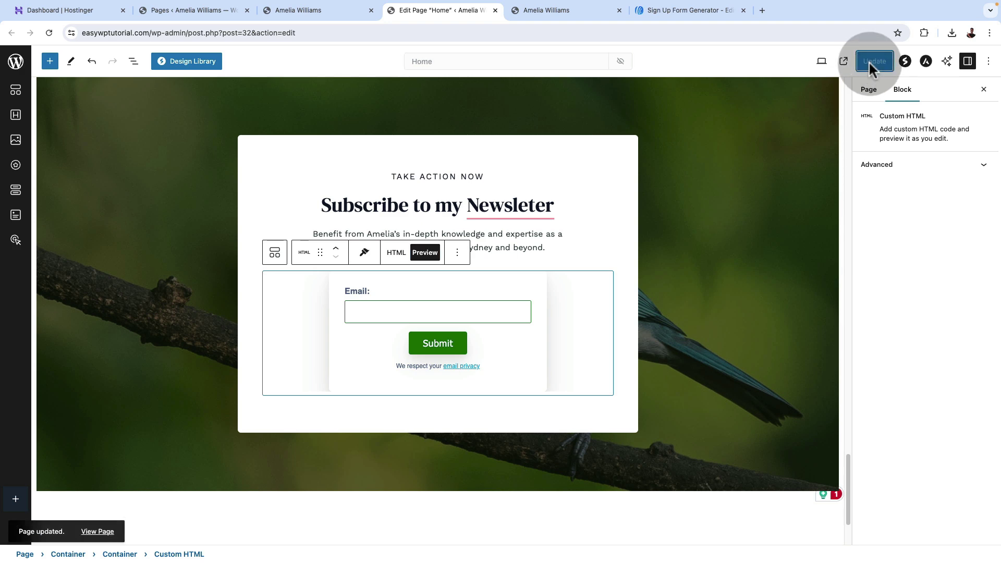
Submit a test email address through the reloaded homepage newsletter form, then close AWeber's confirmation page.
{"action": "left_click", "coordinate": [556, 9]}
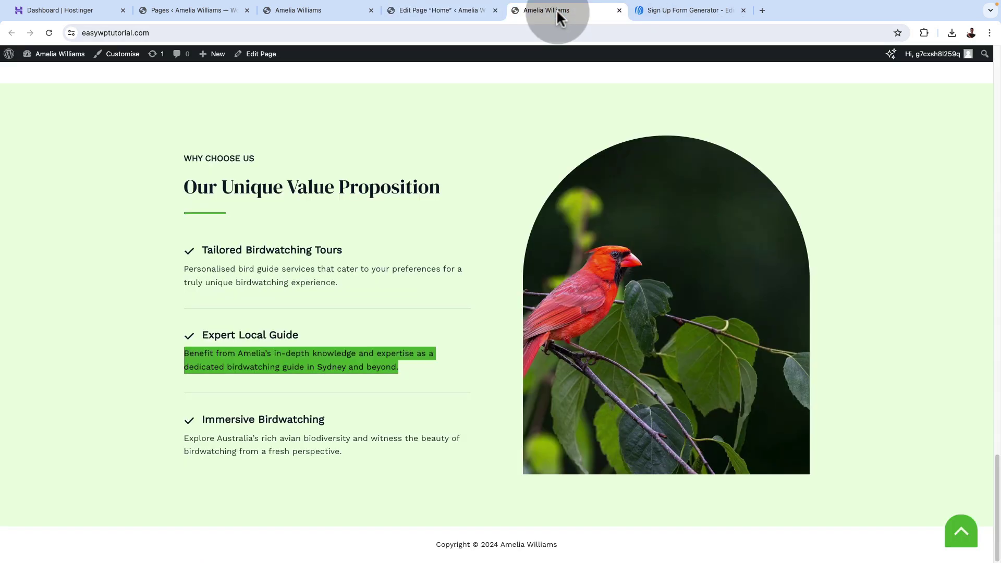
{"action": "left_click", "coordinate": [48, 32]}
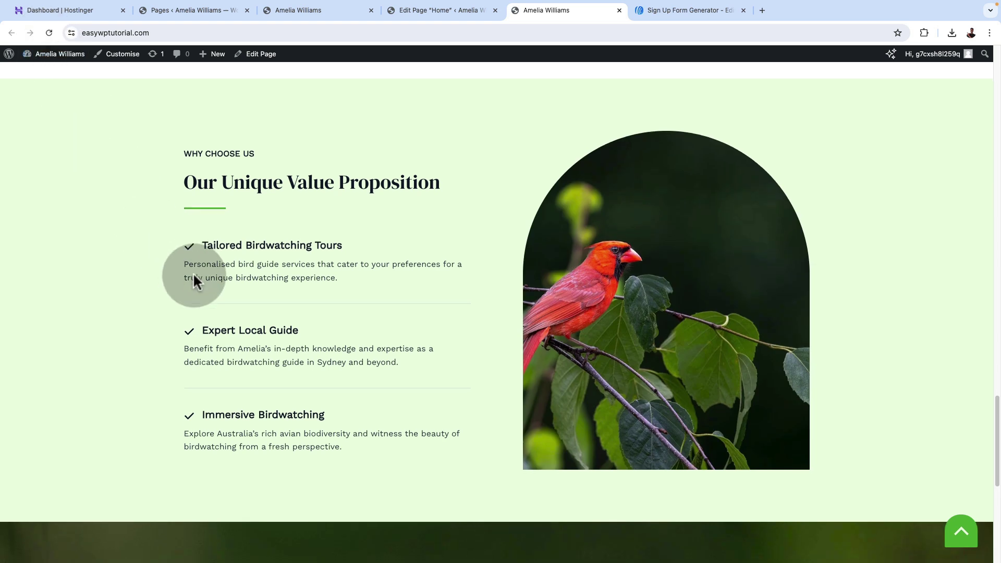
{"action": "scroll", "coordinate": [193, 275], "scroll_direction": "down", "scroll_amount": 7}
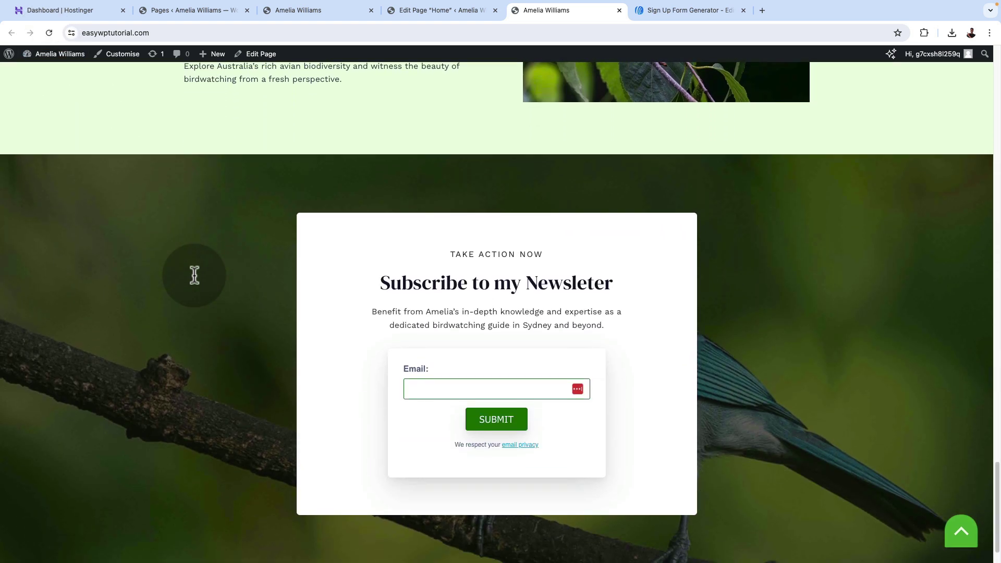
{"action": "scroll", "coordinate": [194, 275], "scroll_direction": "down", "scroll_amount": 1}
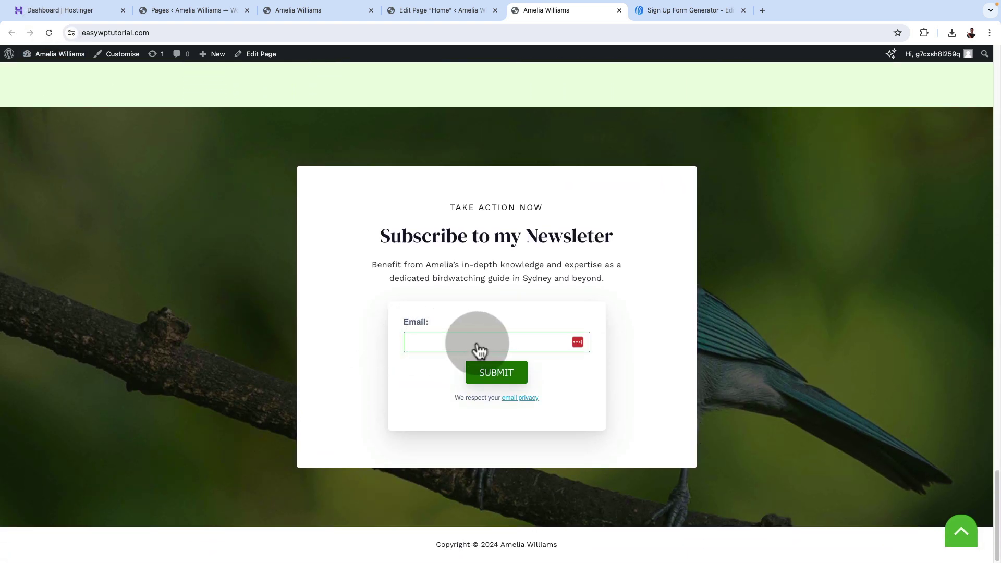
{"action": "left_click", "coordinate": [454, 350]}
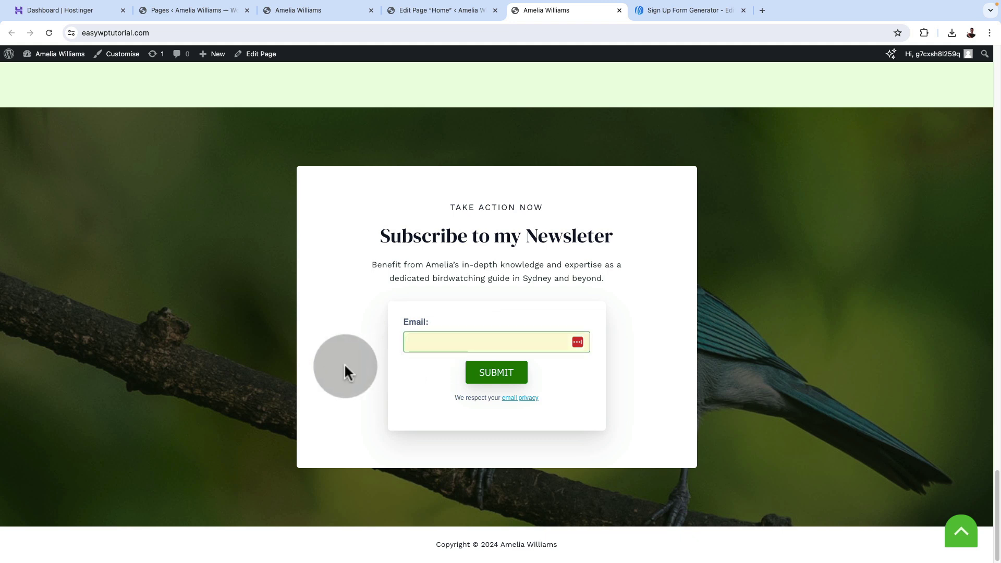
{"action": "type", "text": "th"}
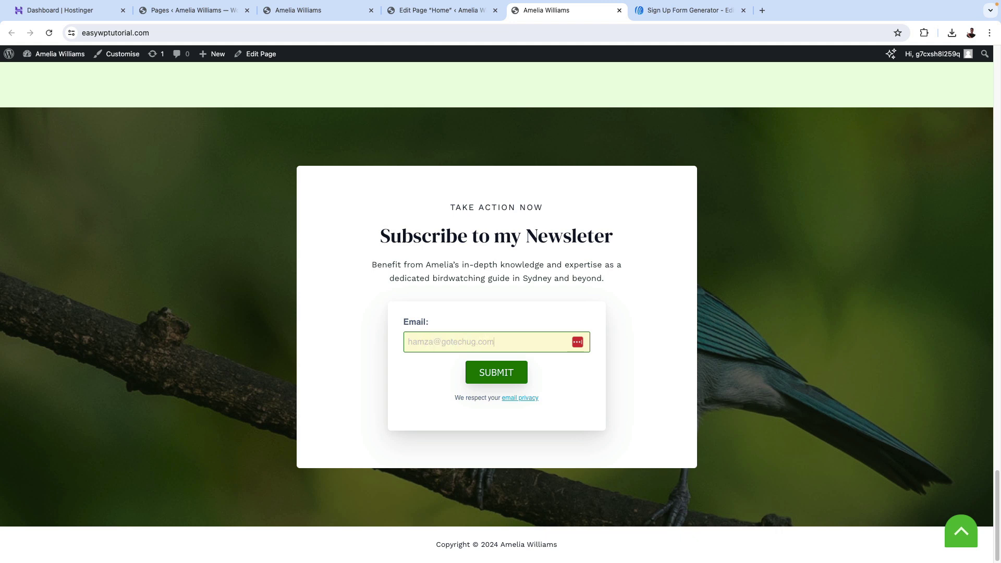
{"action": "left_click", "coordinate": [479, 377]}
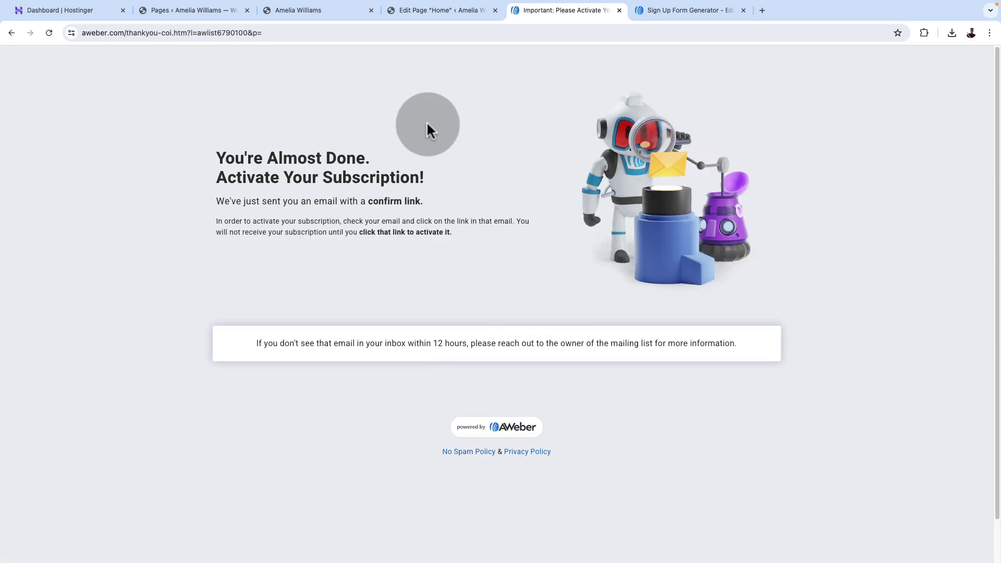
{"action": "left_click", "coordinate": [620, 10]}
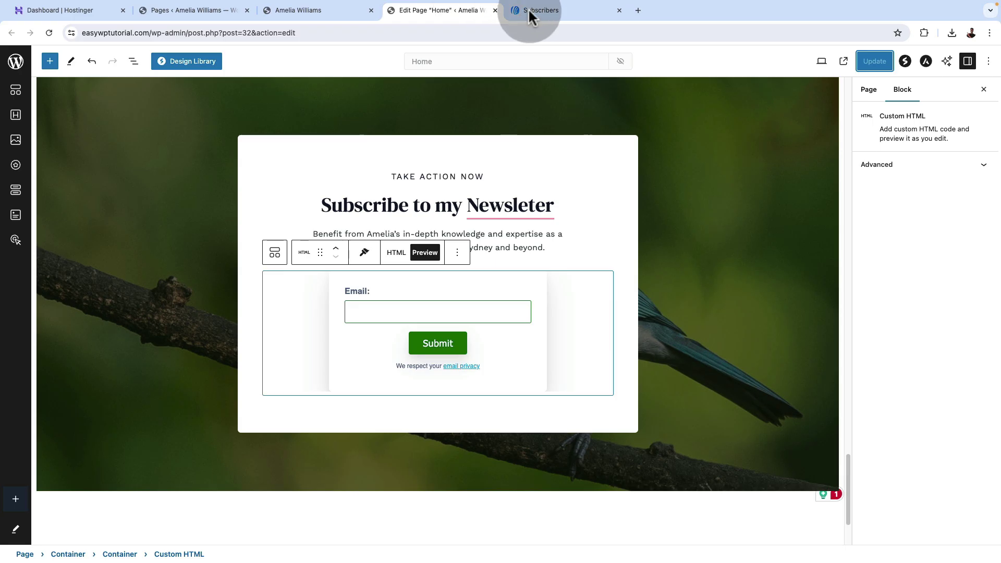
Confirm the test signup shows as Pending in AWeber subscribers, then browse Automation Campaigns.
{"action": "left_click", "coordinate": [558, 9]}
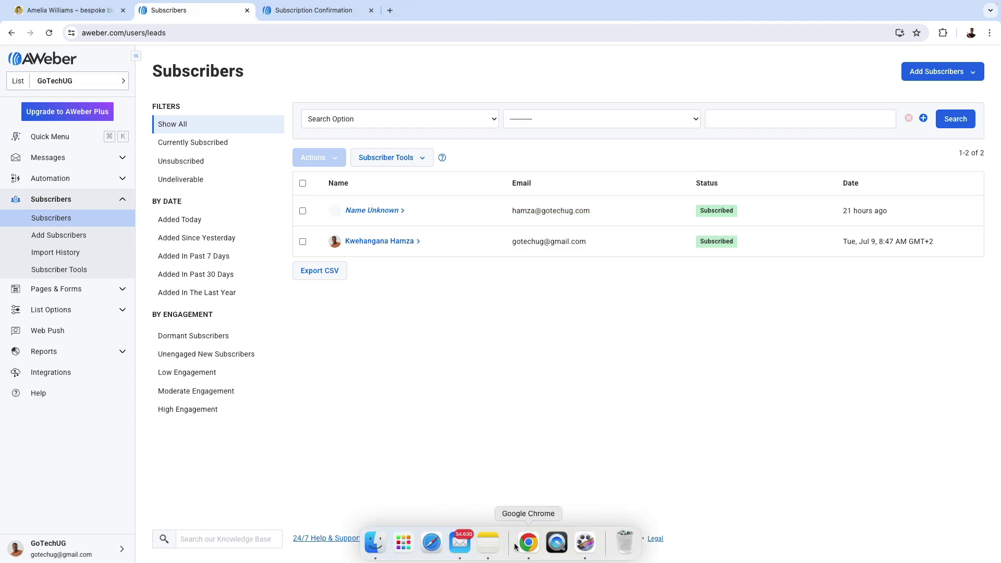
{"action": "left_click", "coordinate": [459, 541]}
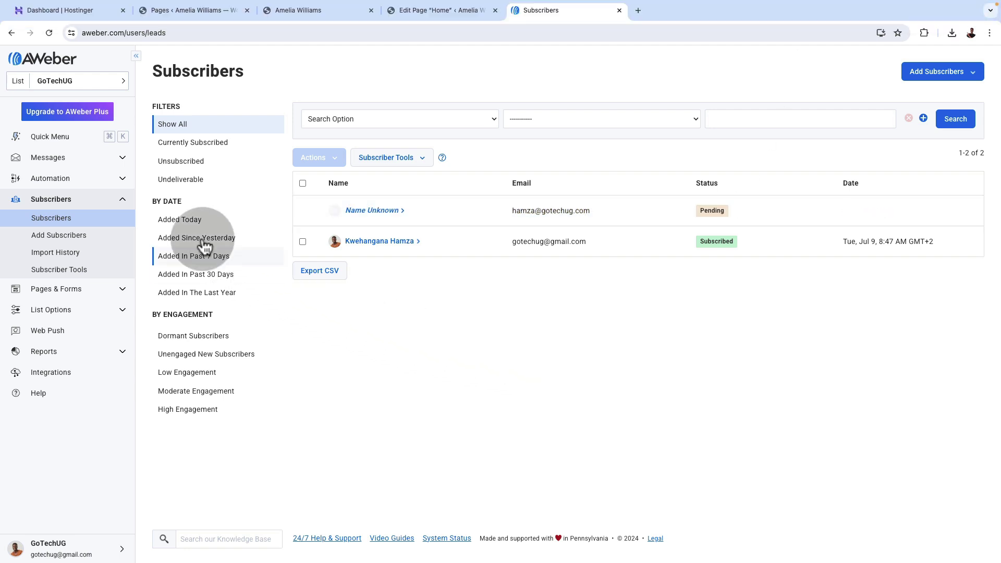
{"action": "left_click", "coordinate": [102, 184]}
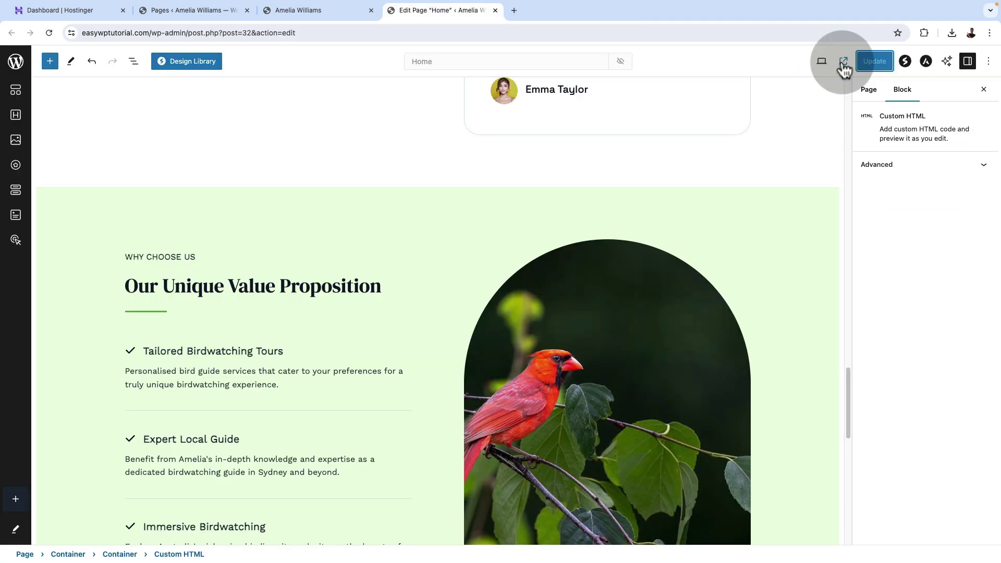
{"action": "left_click", "coordinate": [841, 67]}
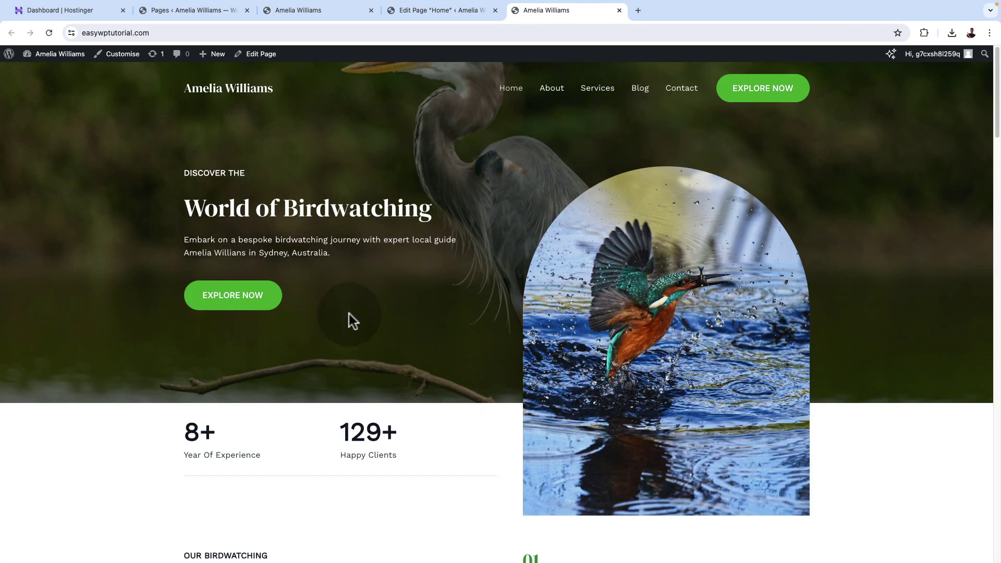
Switch to the Home page editor and scroll up to the hero section.
{"action": "scroll", "coordinate": [349, 315], "scroll_direction": "down", "scroll_amount": 12}
{"action": "scroll", "coordinate": [349, 315], "scroll_direction": "down", "scroll_amount": 9}
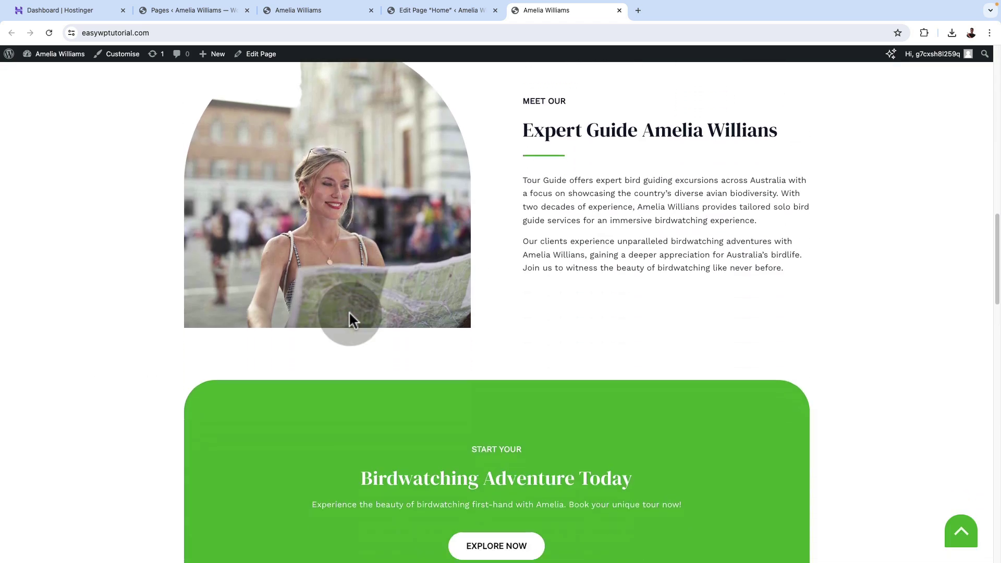
{"action": "scroll", "coordinate": [349, 311], "scroll_direction": "down", "scroll_amount": 8}
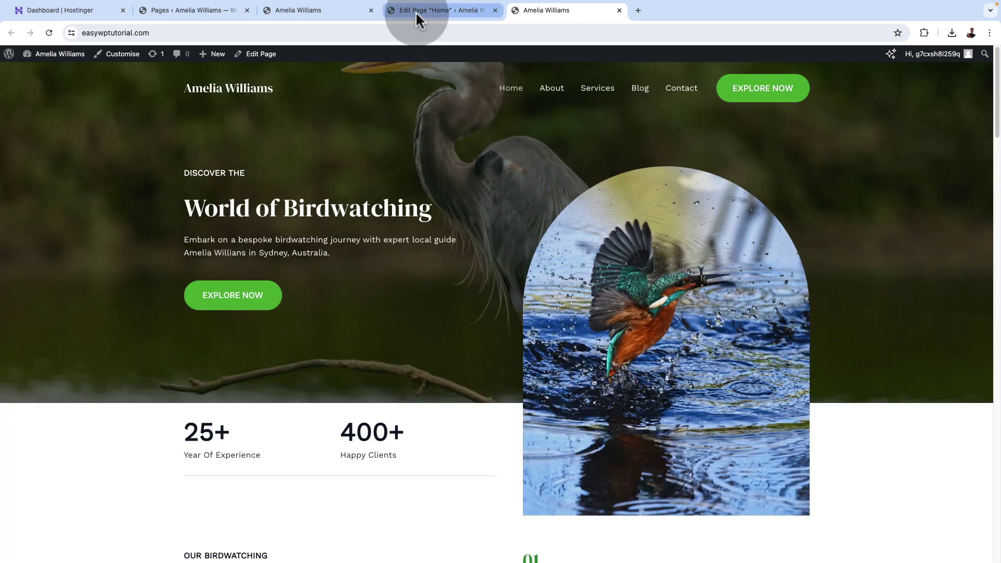
{"action": "left_click", "coordinate": [415, 11]}
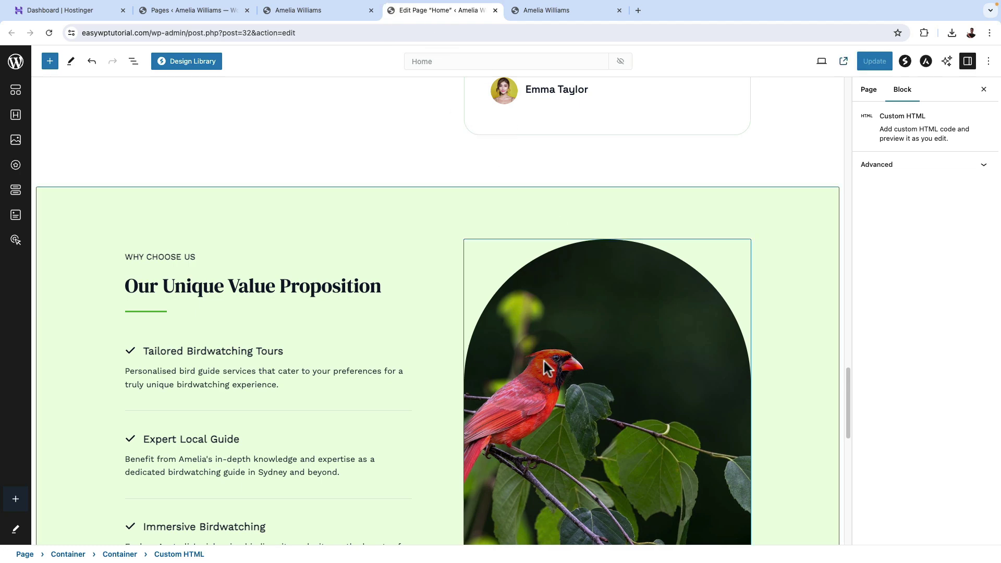
{"action": "scroll", "coordinate": [545, 368], "scroll_direction": "down", "scroll_amount": 10}
{"action": "scroll", "coordinate": [634, 368], "scroll_direction": "up", "scroll_amount": 20}
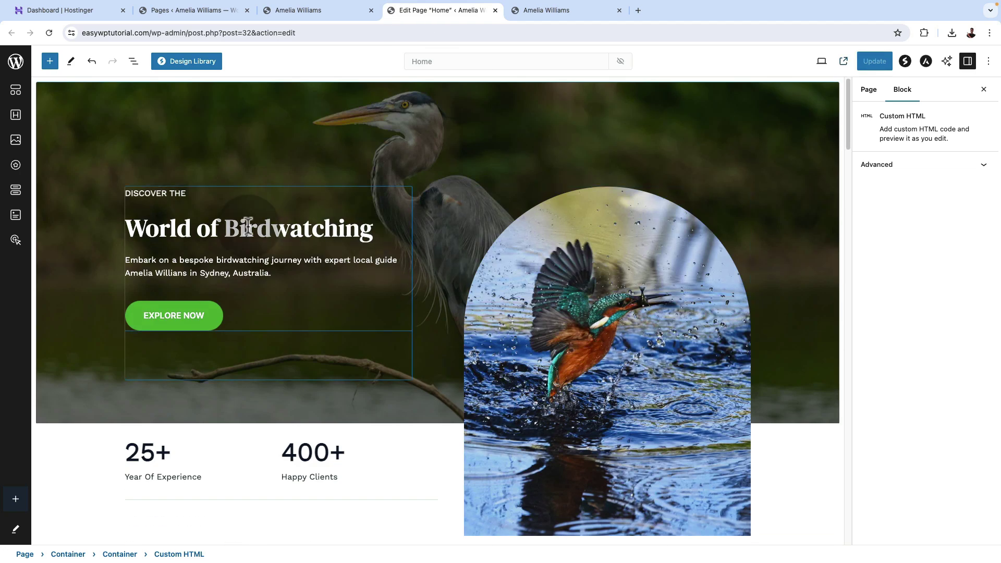
Select the hero EXPLORE NOW button and highlight its contact/ link in Call To Action.
{"action": "left_click", "coordinate": [250, 226]}
{"action": "triple_click", "coordinate": [232, 263]}
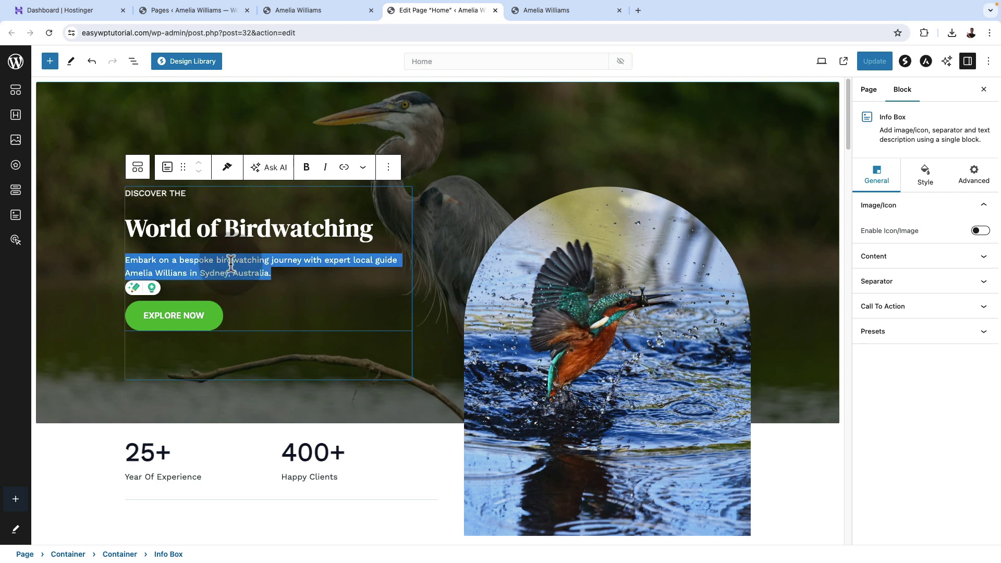
{"action": "left_click", "coordinate": [180, 317]}
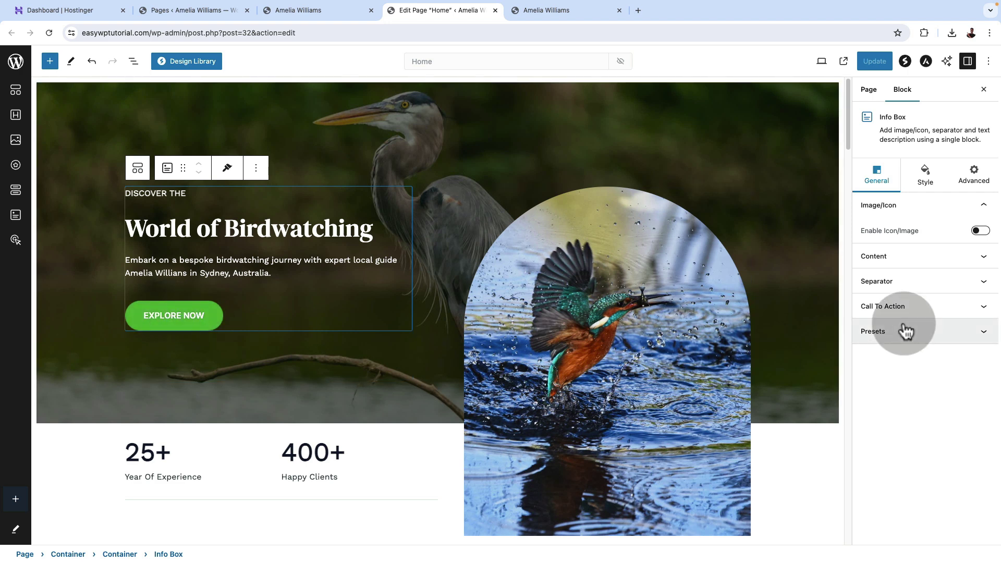
{"action": "left_click", "coordinate": [905, 308]}
{"action": "triple_click", "coordinate": [910, 444]}
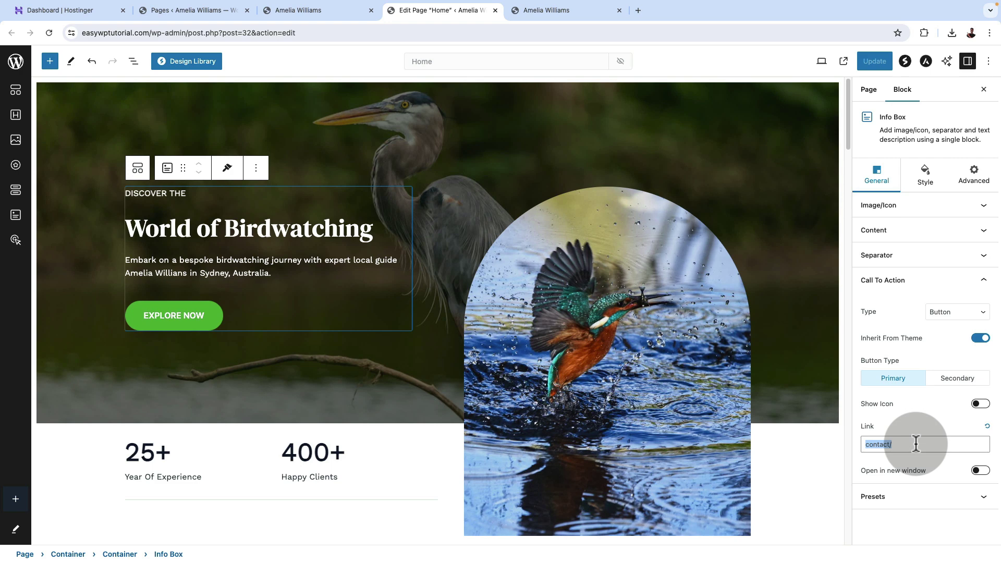
{"action": "scroll", "coordinate": [431, 375], "scroll_direction": "down", "scroll_amount": 3}
Inspect the 400+ Happy Clients and 25+ Year Of Experience counters.
{"action": "left_click", "coordinate": [317, 301]}
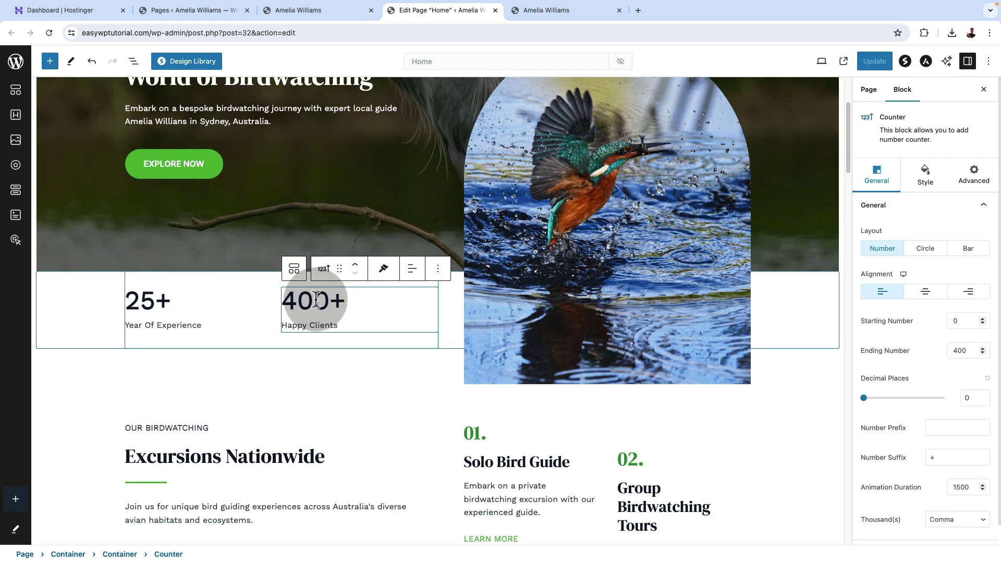
{"action": "left_click_drag", "start_coordinate": [314, 301], "coordinate": [337, 303]}
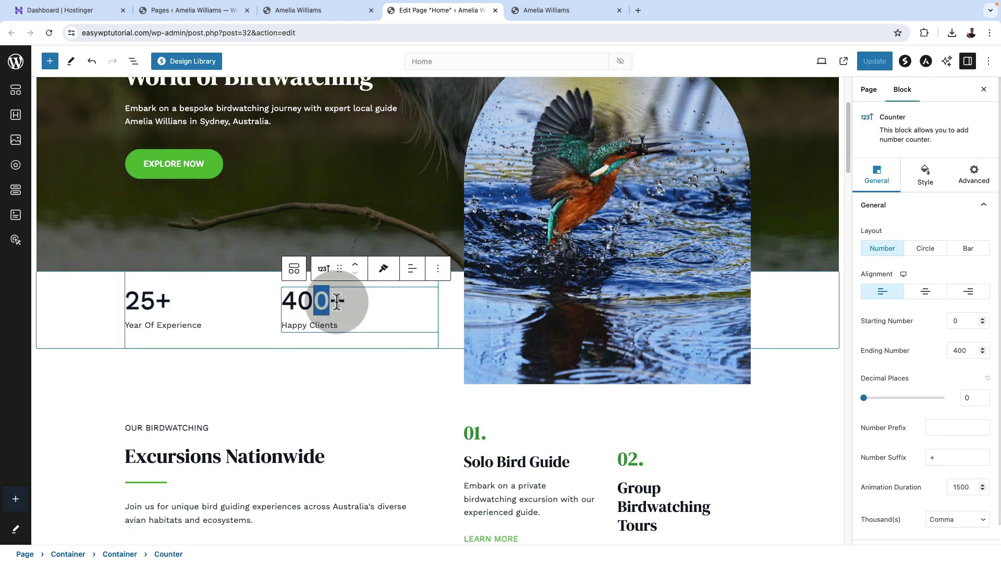
{"action": "left_click", "coordinate": [140, 301]}
{"action": "scroll", "coordinate": [313, 375], "scroll_direction": "down", "scroll_amount": 5}
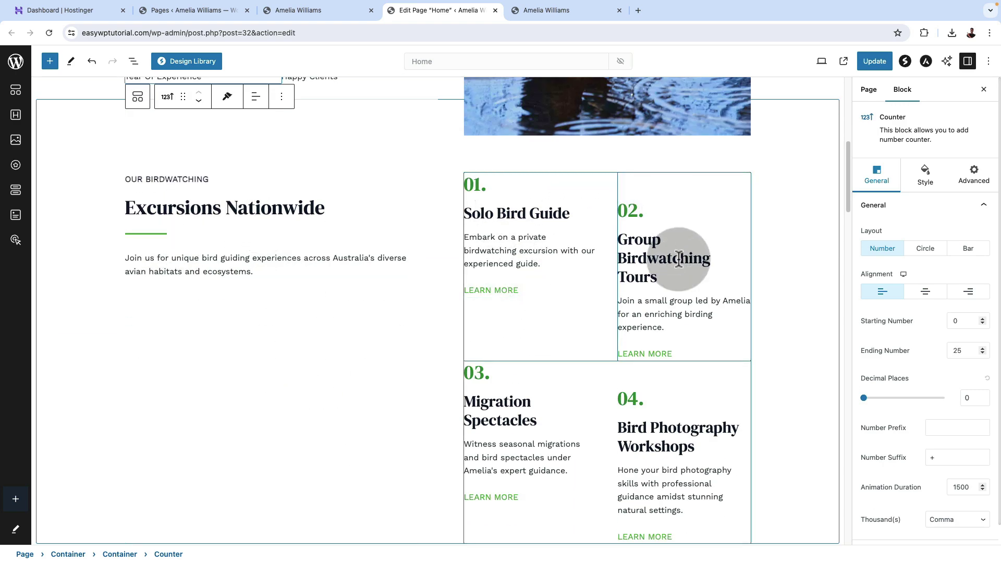
{"action": "scroll", "coordinate": [681, 436], "scroll_direction": "down", "scroll_amount": 10}
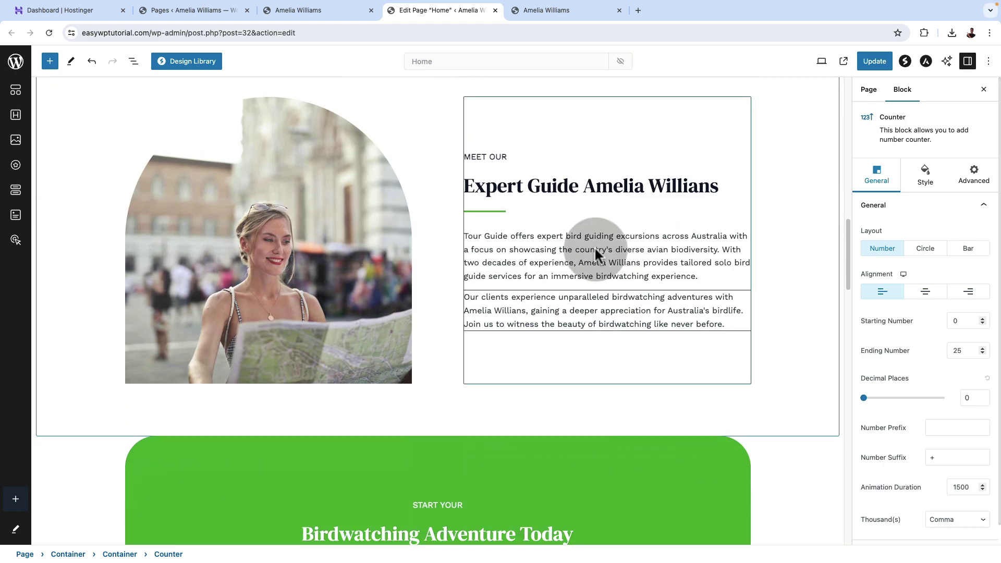
Select the Expert Guide text block, then the second testimonial card.
{"action": "left_click", "coordinate": [549, 189]}
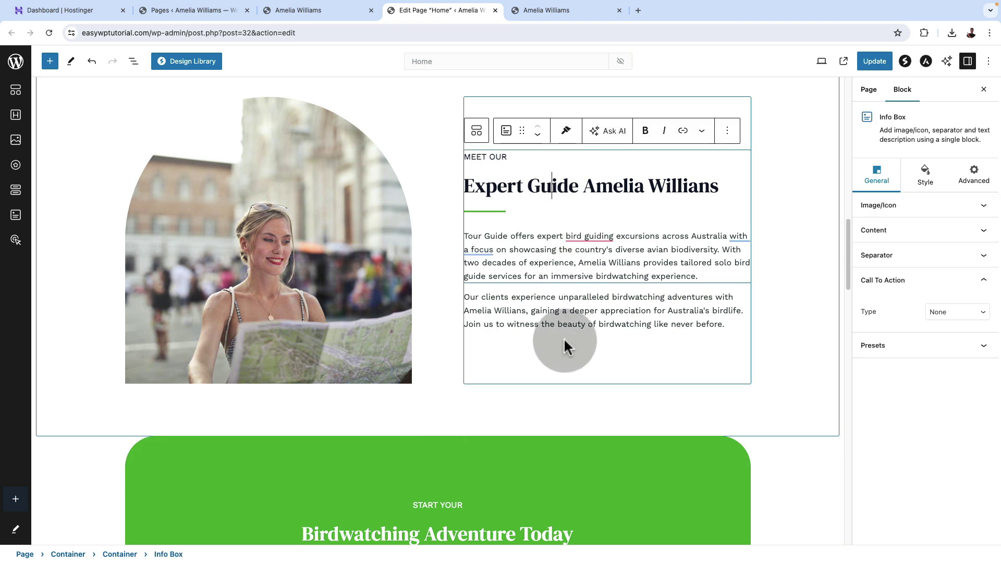
{"action": "scroll", "coordinate": [564, 341], "scroll_direction": "down", "scroll_amount": 10}
{"action": "scroll", "coordinate": [566, 347], "scroll_direction": "down", "scroll_amount": 3}
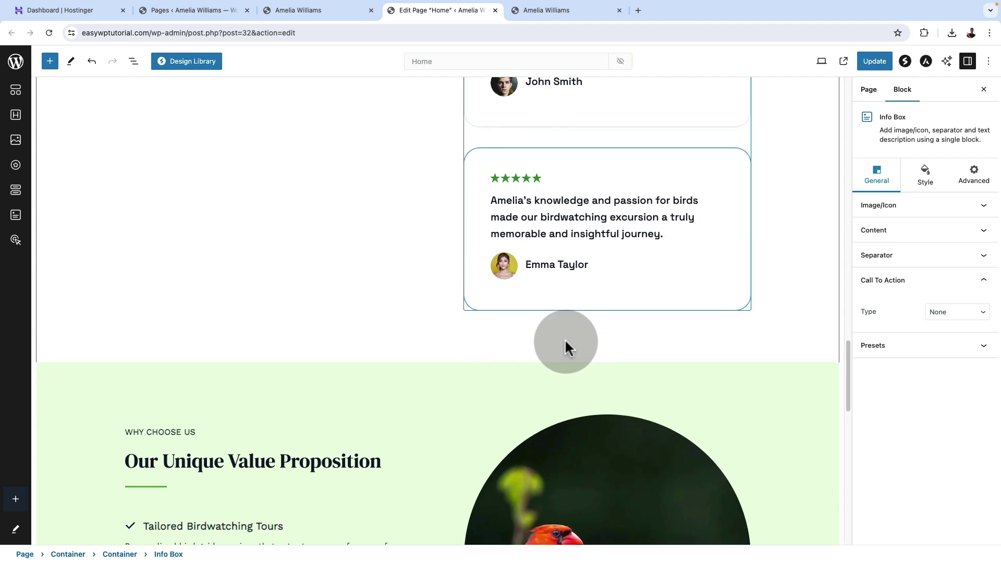
{"action": "left_click", "coordinate": [609, 178]}
{"action": "scroll", "coordinate": [626, 204], "scroll_direction": "up", "scroll_amount": 5}
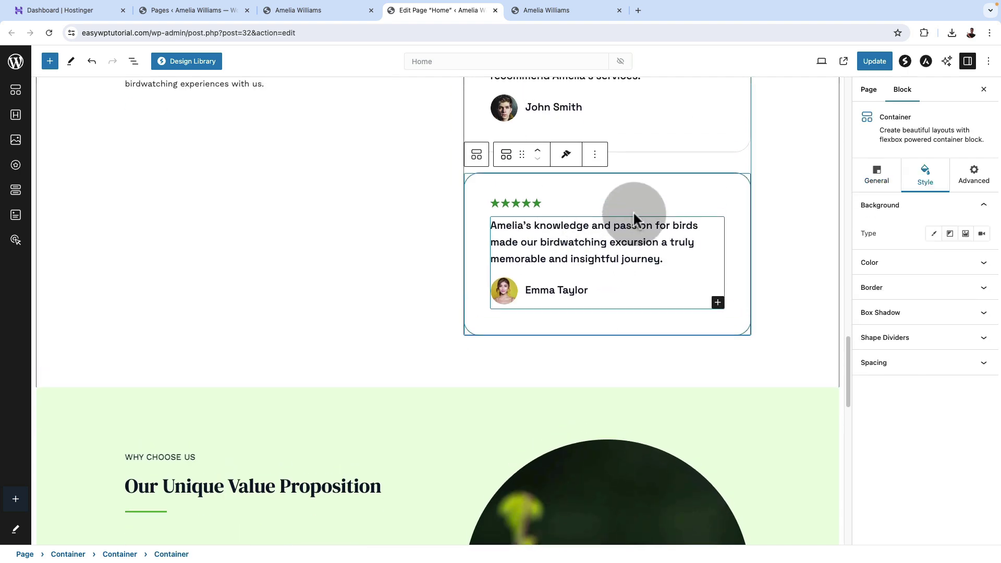
Use List View to select the second testimonial container, which duplicates the Emma Taylor card.
{"action": "left_click", "coordinate": [512, 214]}
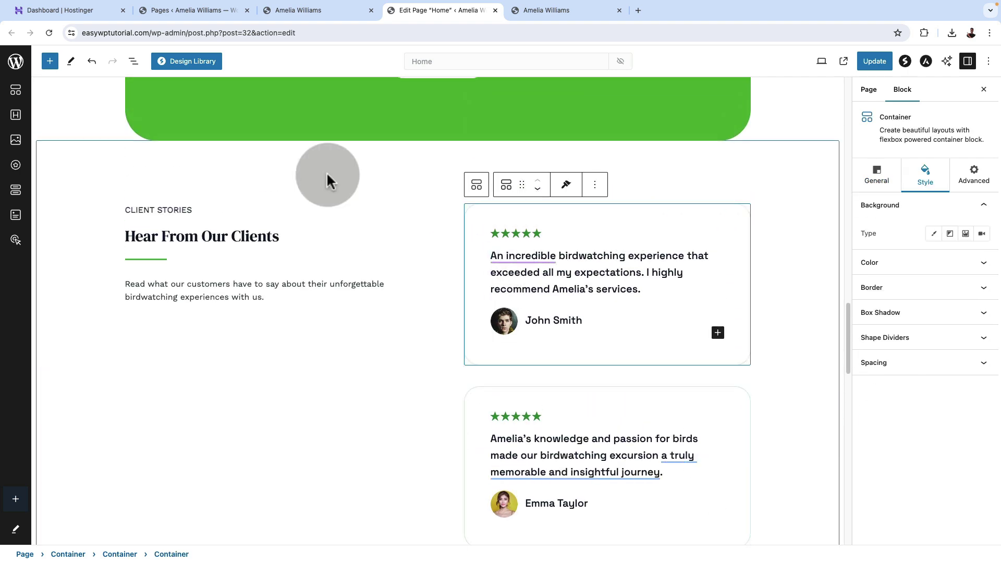
{"action": "left_click", "coordinate": [134, 61]}
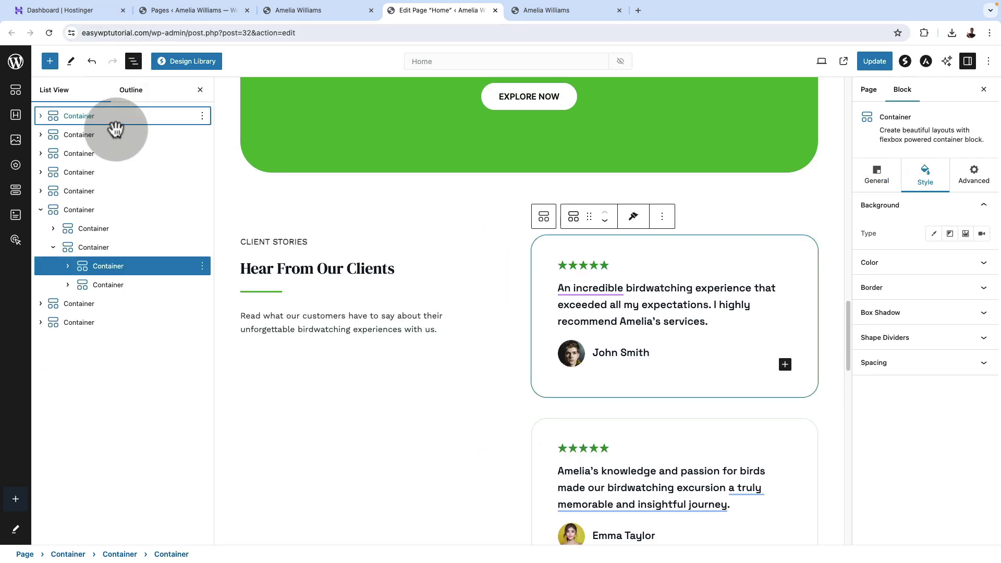
{"action": "left_click", "coordinate": [126, 284]}
{"action": "left_click", "coordinate": [127, 266]}
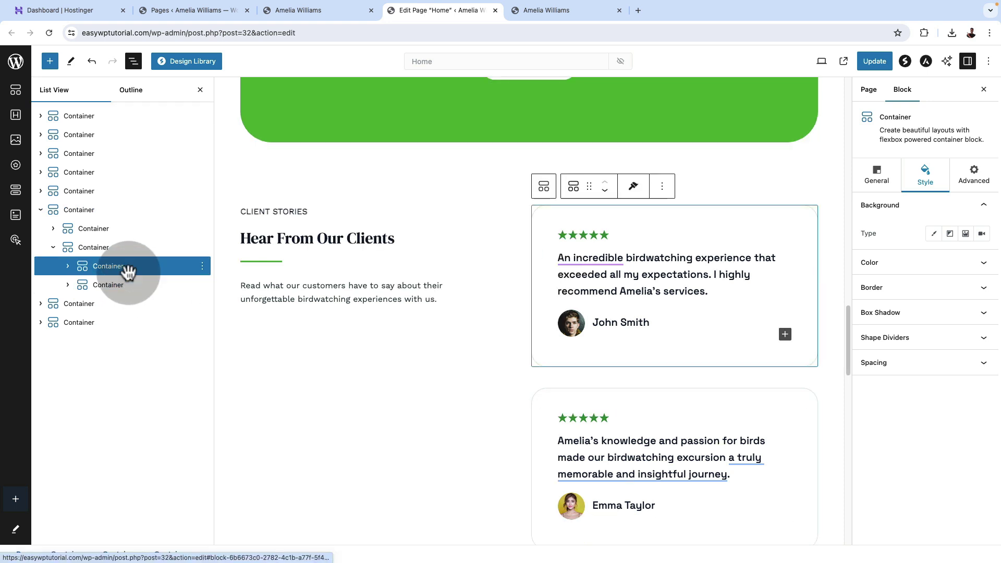
{"action": "left_click", "coordinate": [125, 285]}
{"action": "left_click", "coordinate": [202, 286]}
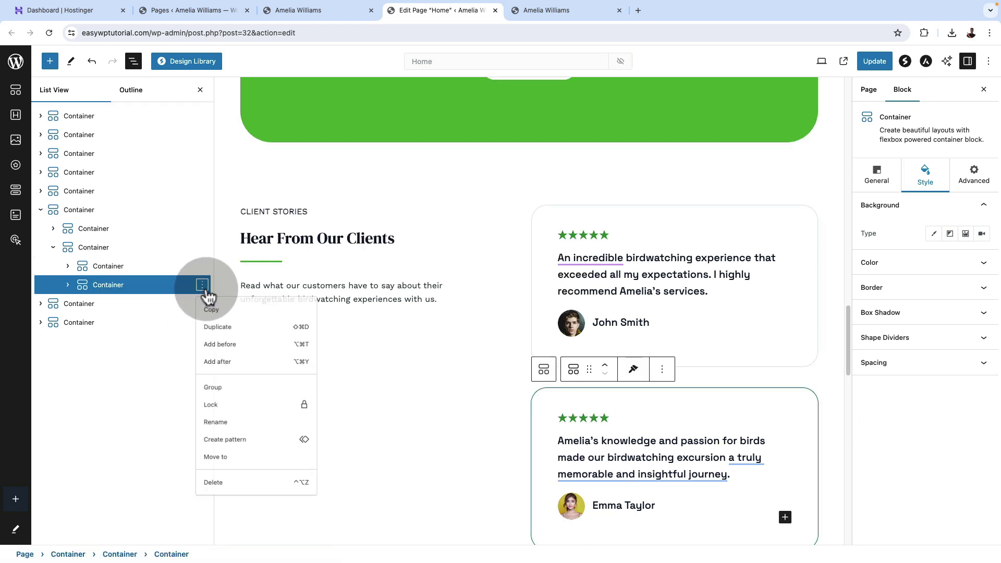
{"action": "left_click", "coordinate": [215, 328]}
{"action": "scroll", "coordinate": [698, 352], "scroll_direction": "down", "scroll_amount": 4}
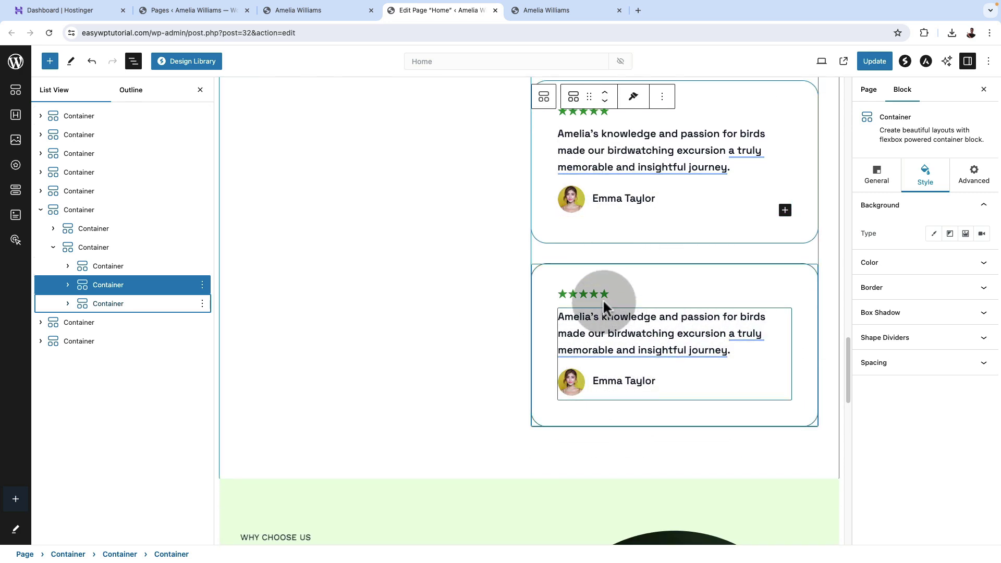
Delete the duplicate testimonial card, save the page, and view the live homepage.
{"action": "left_click", "coordinate": [610, 326]}
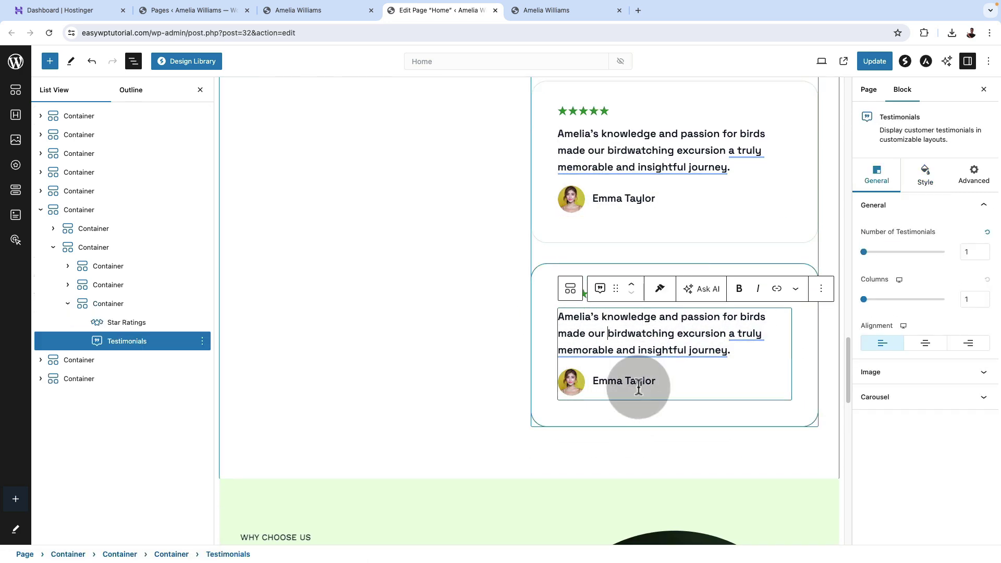
{"action": "left_click", "coordinate": [116, 308]}
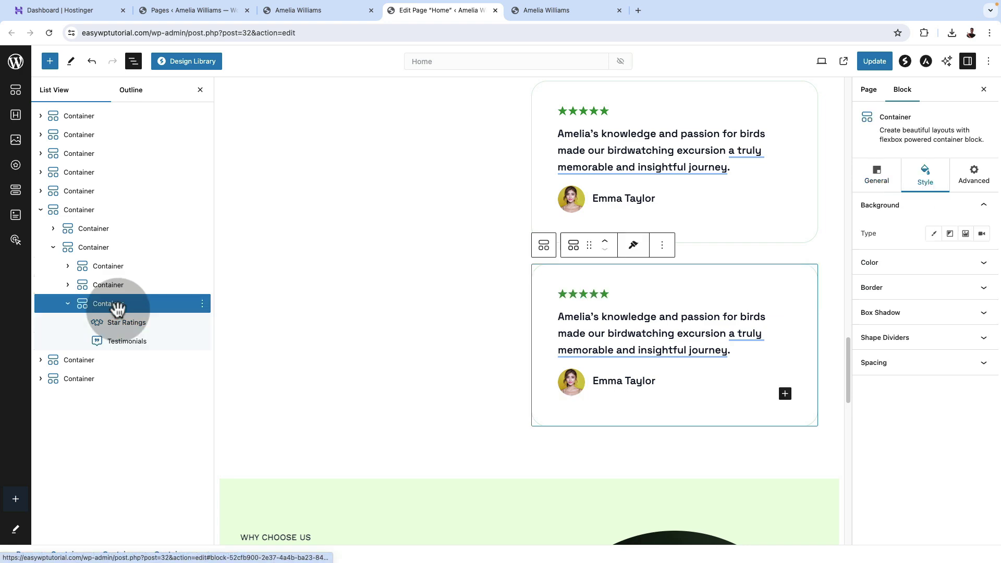
{"action": "left_click", "coordinate": [202, 303]}
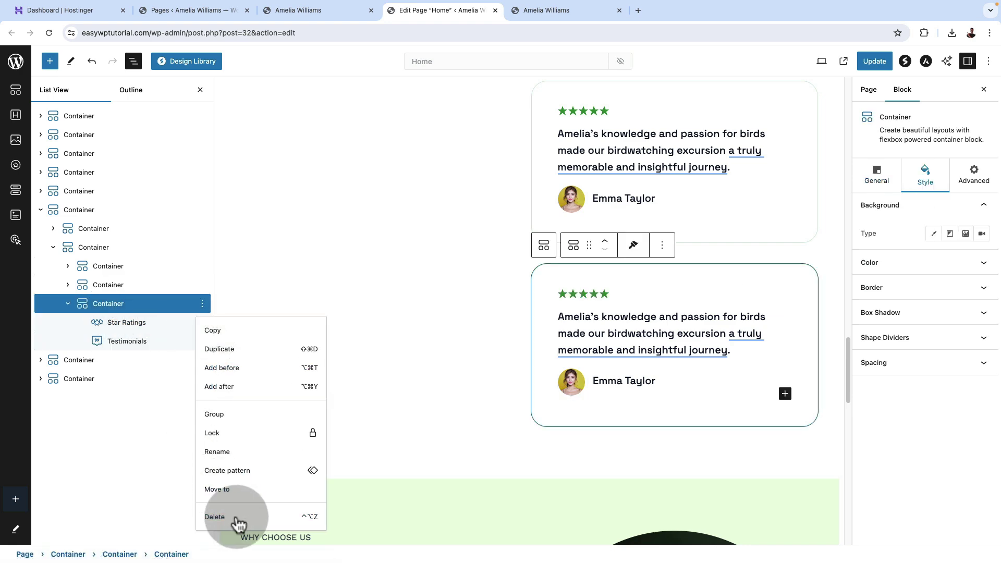
{"action": "left_click", "coordinate": [237, 519]}
{"action": "scroll", "coordinate": [530, 397], "scroll_direction": "down", "scroll_amount": 8}
{"action": "key", "text": "super+s"}
{"action": "left_click", "coordinate": [531, 14]}
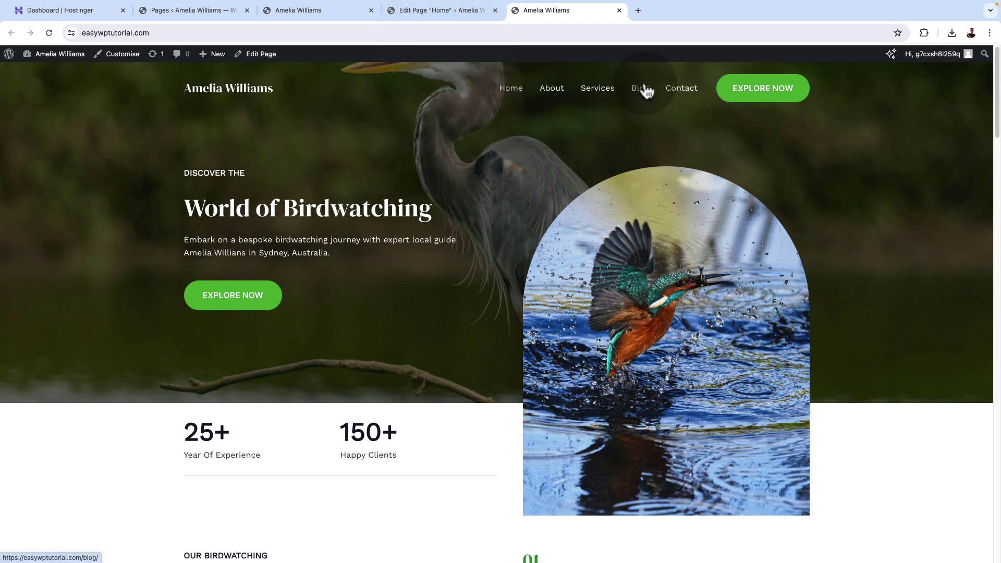
Return to the Home page editor and collapse the sixth container in List View.
{"action": "left_click", "coordinate": [412, 9]}
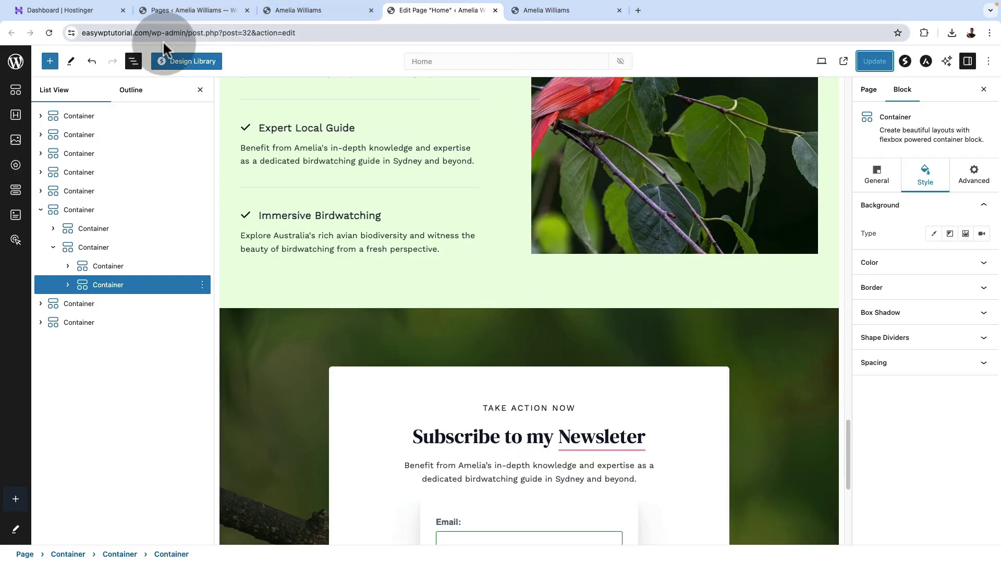
{"action": "left_click", "coordinate": [133, 62]}
{"action": "left_click", "coordinate": [133, 61]}
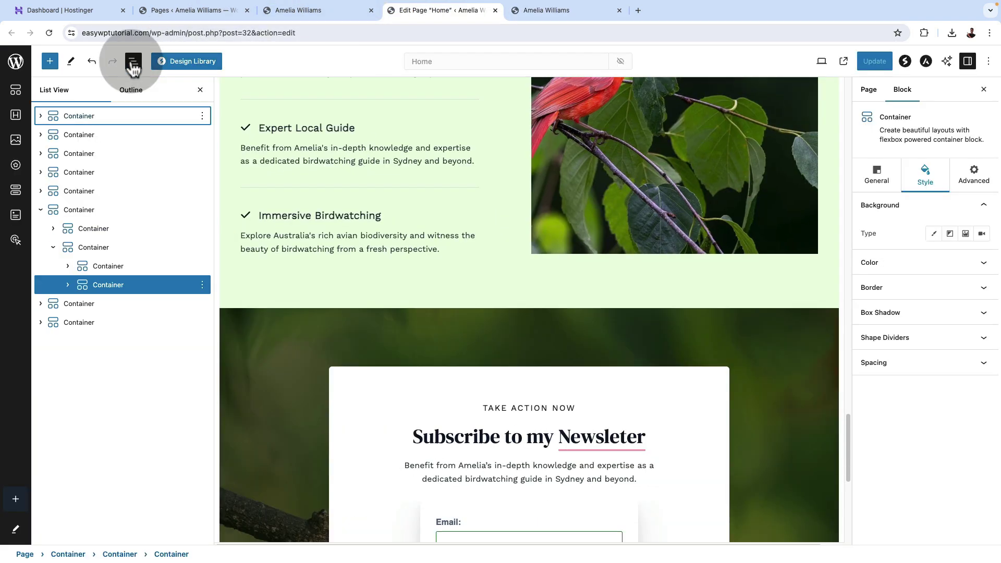
{"action": "left_click", "coordinate": [40, 210]}
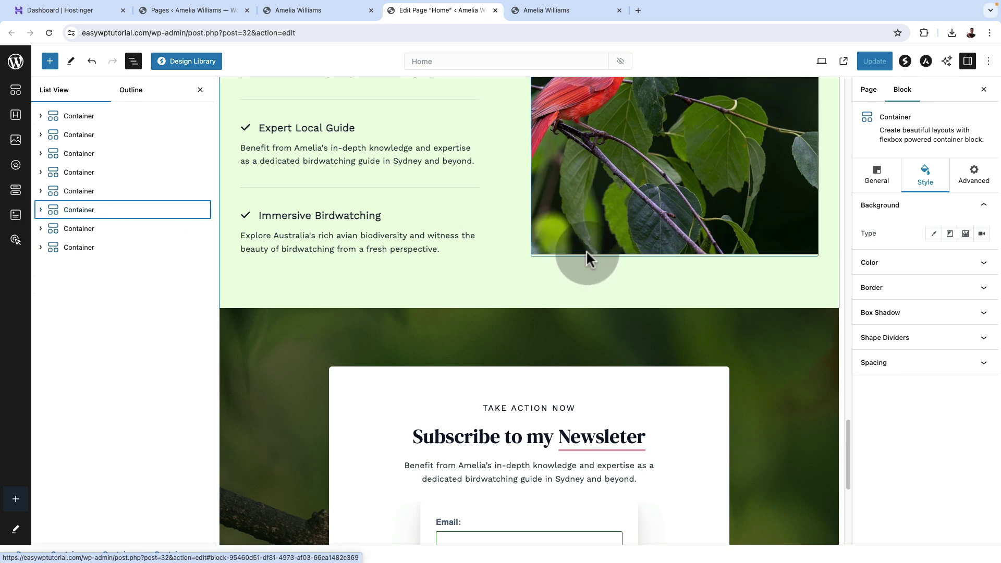
Correct 'Newsleter' to 'Newsletter' in the newsletter heading using the spelling suggestion.
{"action": "right_click", "coordinate": [619, 438]}
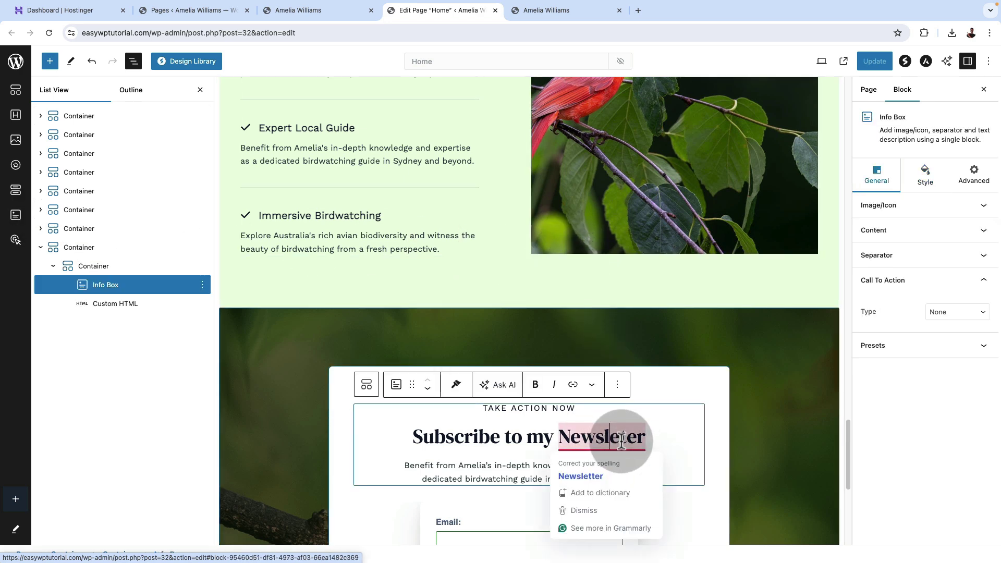
{"action": "left_click", "coordinate": [611, 437]}
{"action": "right_click", "coordinate": [618, 437]}
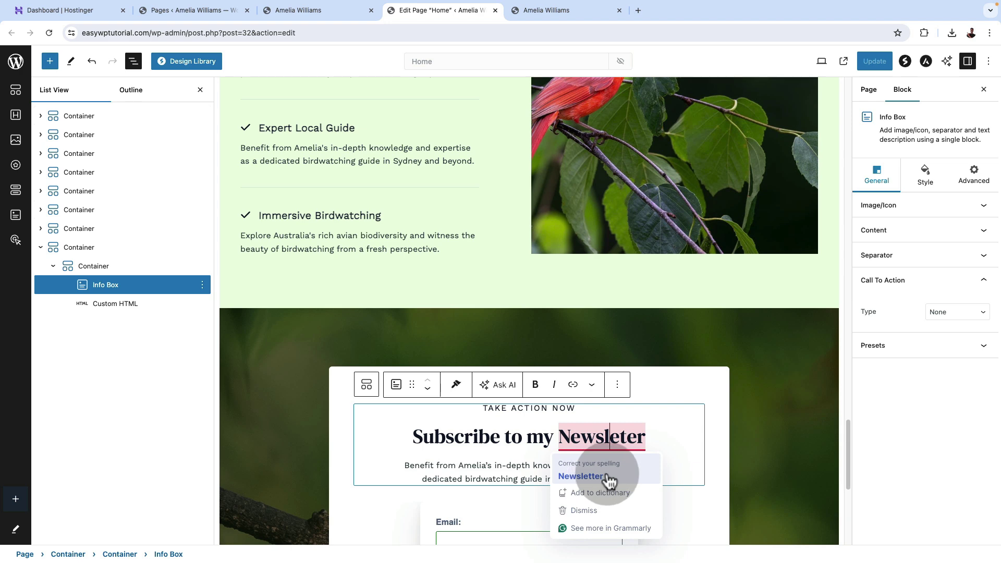
{"action": "left_click", "coordinate": [605, 476]}
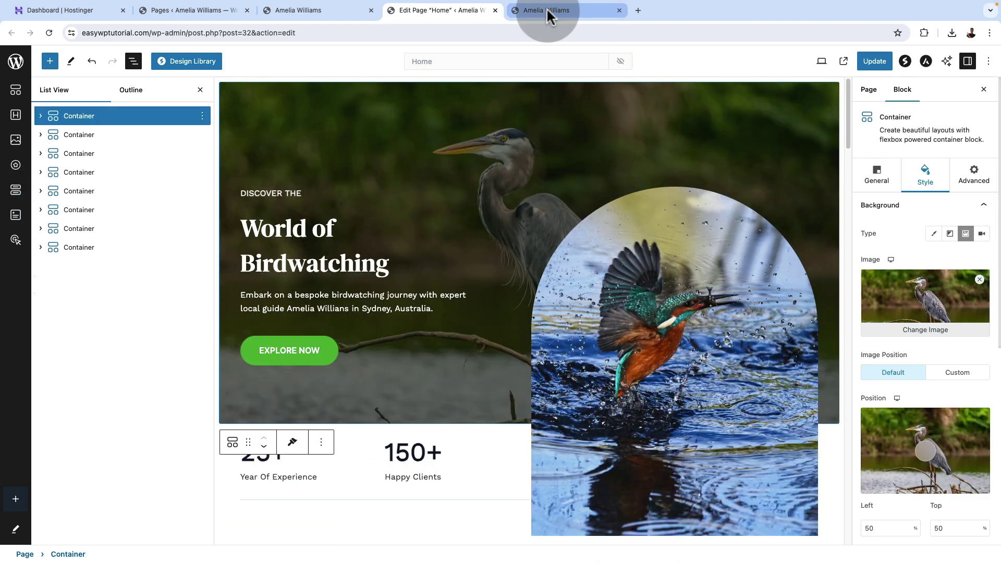
Back in the Home page editor, select the Excursions Nationwide section container.
{"action": "left_click", "coordinate": [547, 9]}
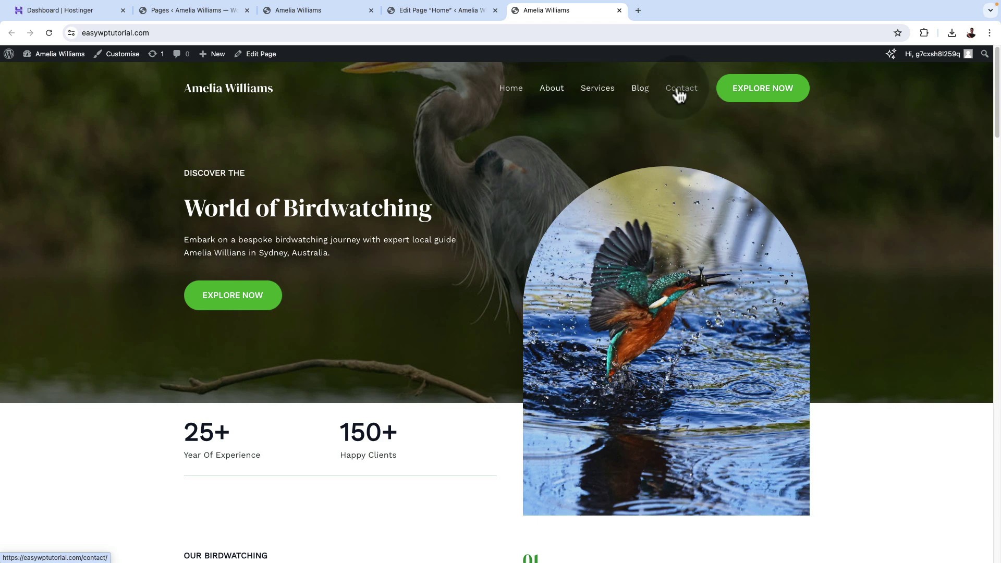
{"action": "left_click", "coordinate": [425, 9]}
{"action": "scroll", "coordinate": [540, 412], "scroll_direction": "down", "scroll_amount": 12}
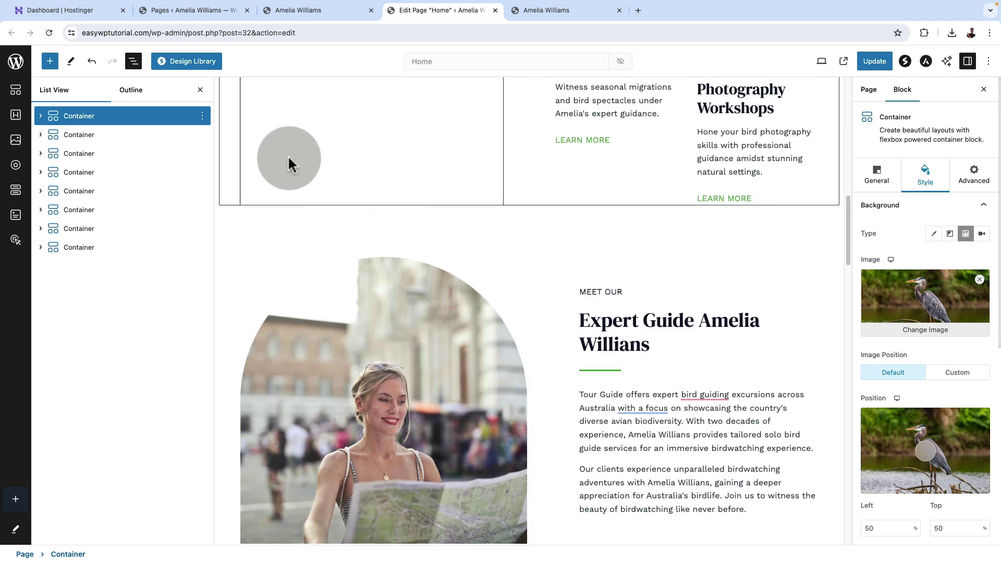
{"action": "left_click", "coordinate": [115, 137]}
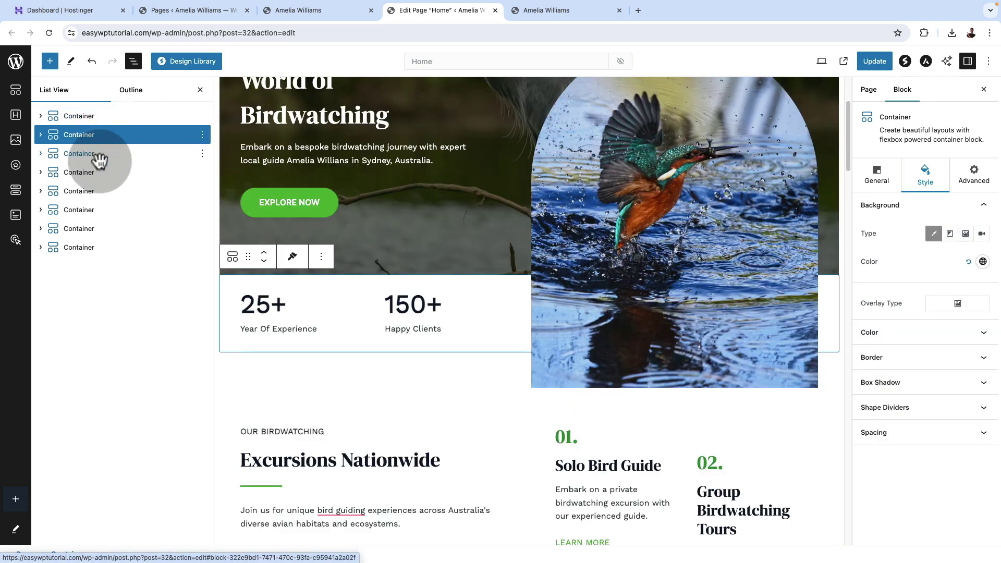
{"action": "left_click", "coordinate": [102, 156]}
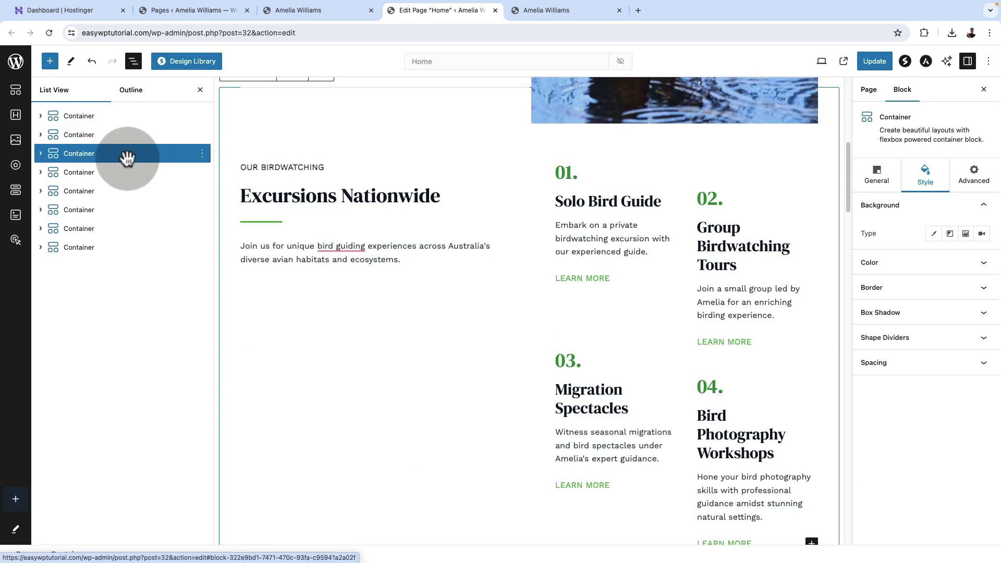
{"action": "left_click", "coordinate": [127, 156]}
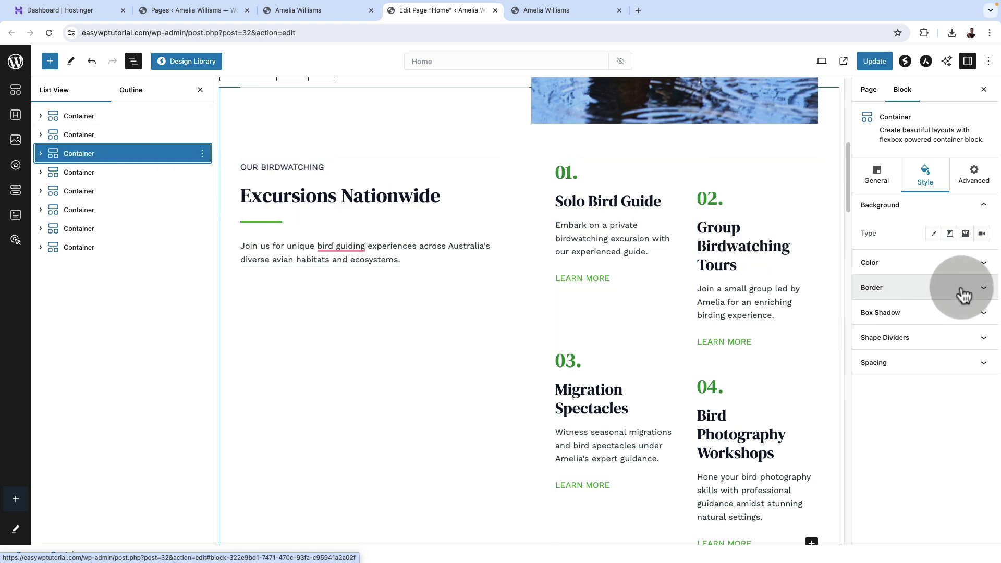
Set the Excursions section's HTML anchor to 'about', then select the stats section.
{"action": "left_click", "coordinate": [973, 178]}
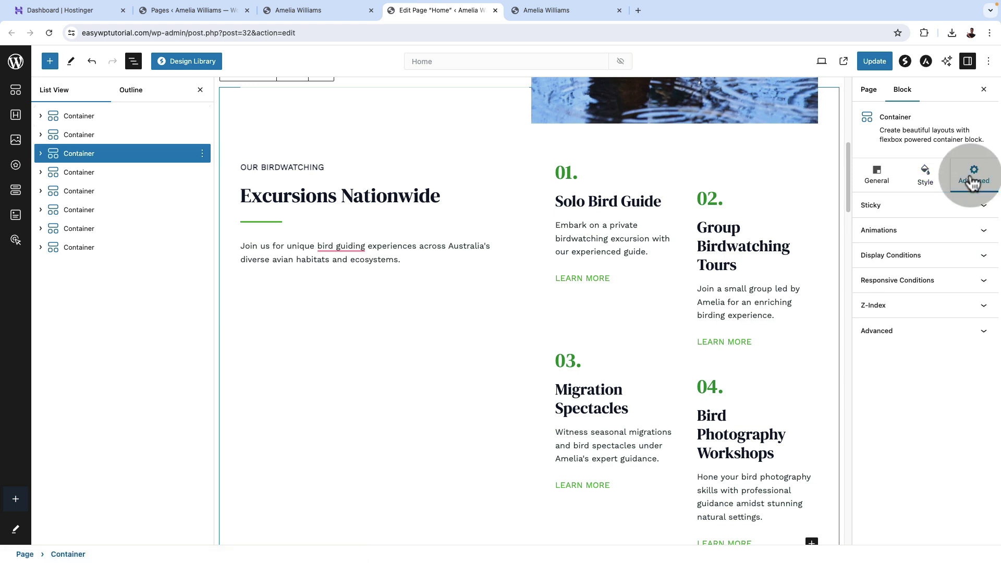
{"action": "left_click", "coordinate": [984, 332]}
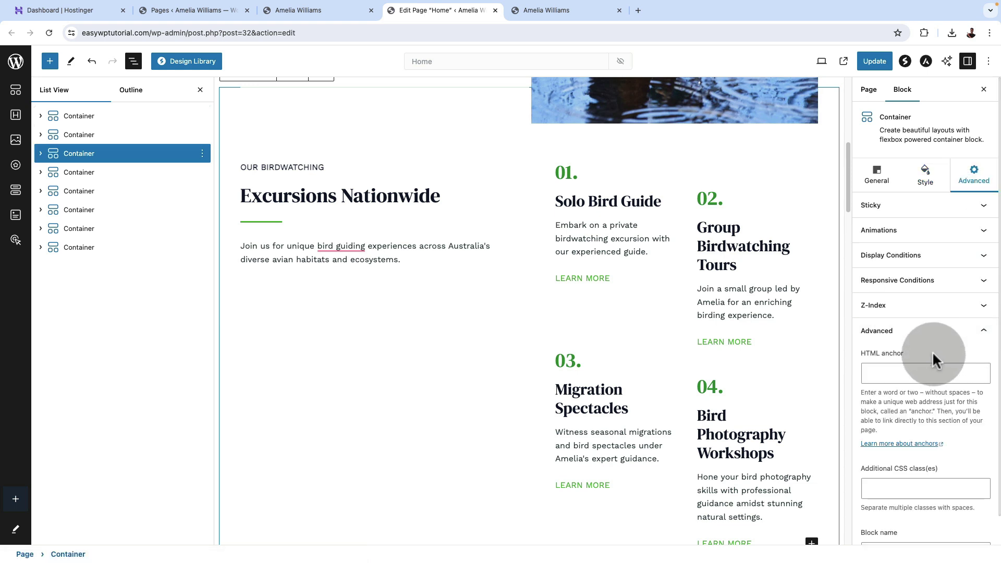
{"action": "left_click", "coordinate": [880, 372]}
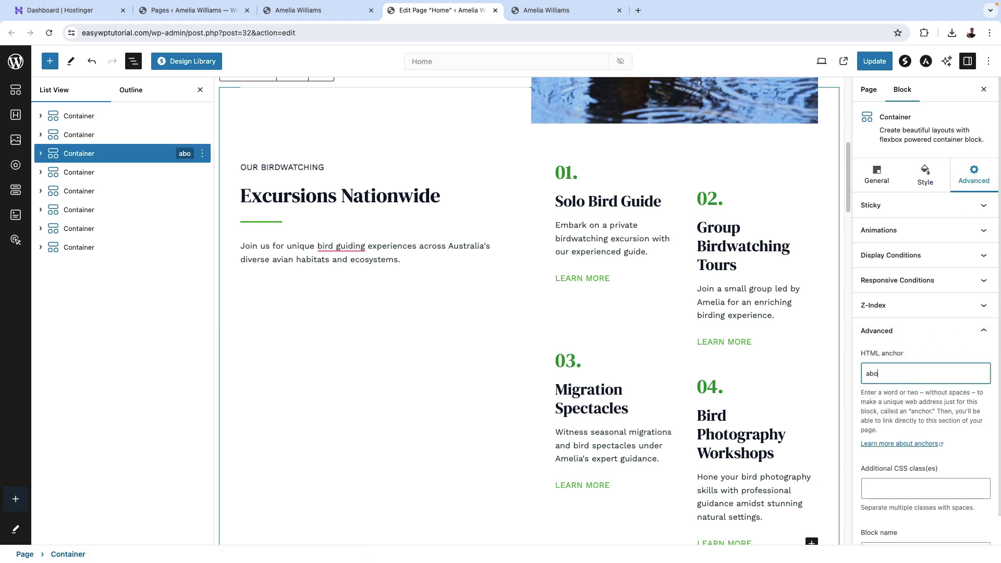
{"action": "left_click", "coordinate": [985, 331]}
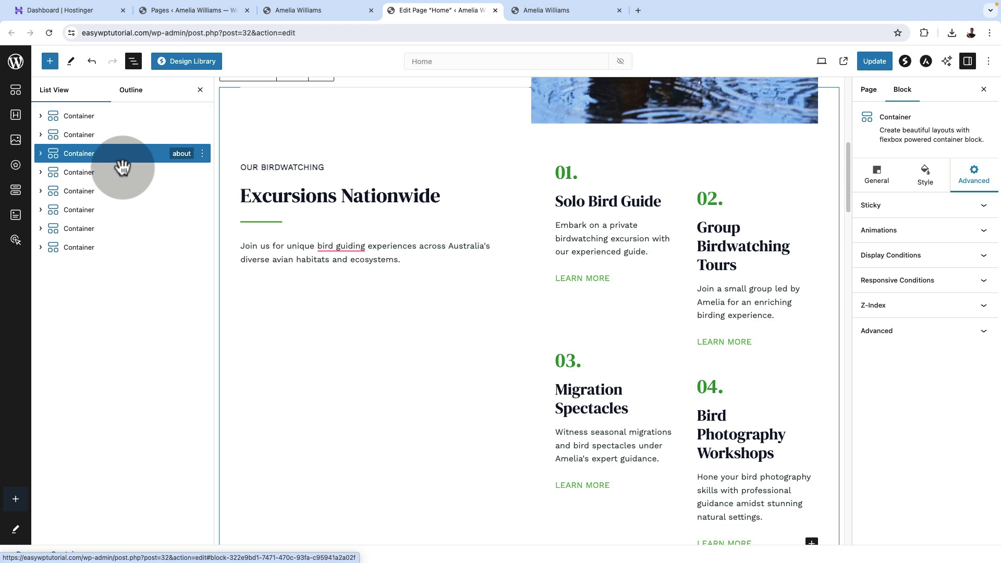
{"action": "left_click", "coordinate": [93, 137]}
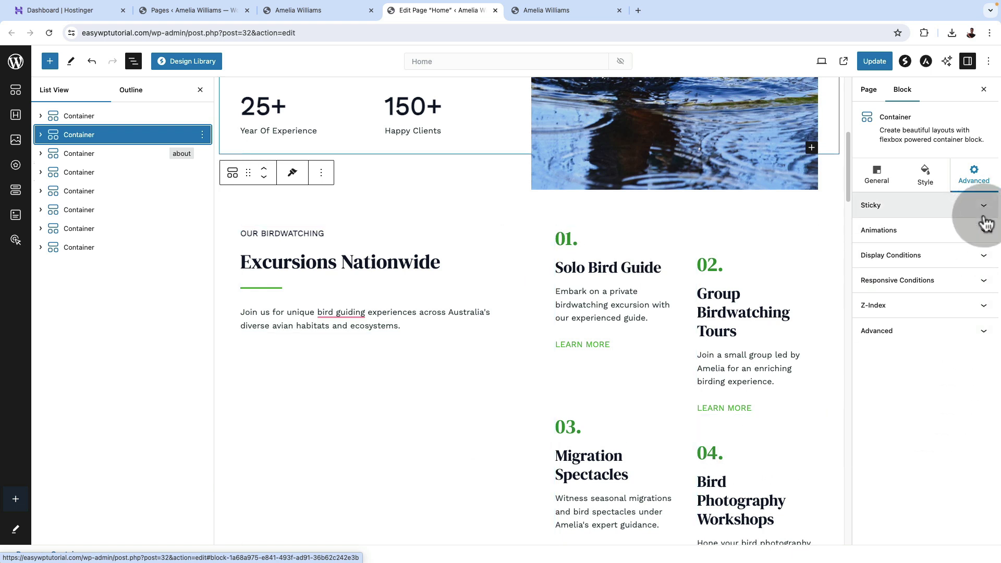
{"action": "left_click", "coordinate": [979, 332]}
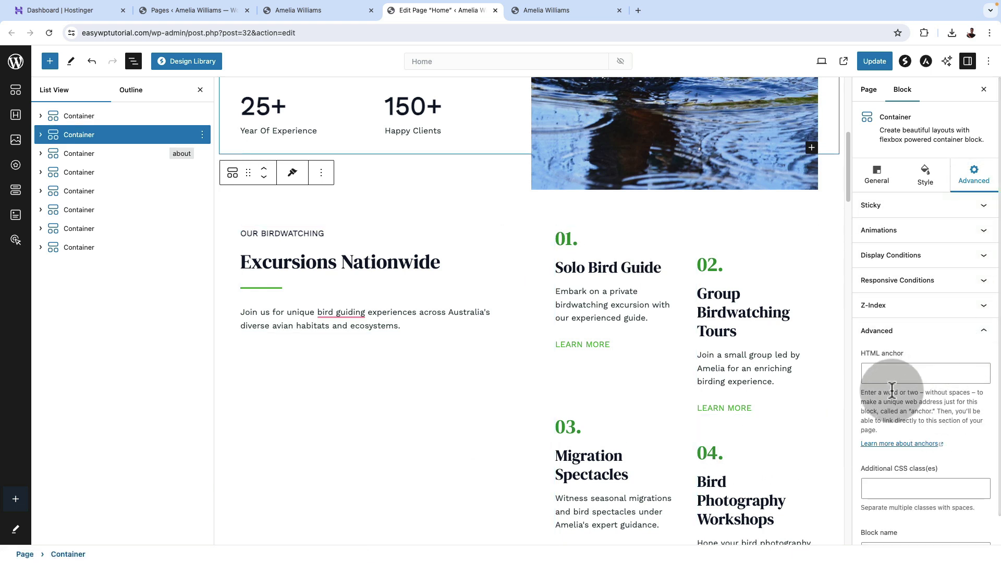
Give the stats section the HTML anchor 'services'.
{"action": "left_click", "coordinate": [890, 374]}
{"action": "type", "text": "services"}
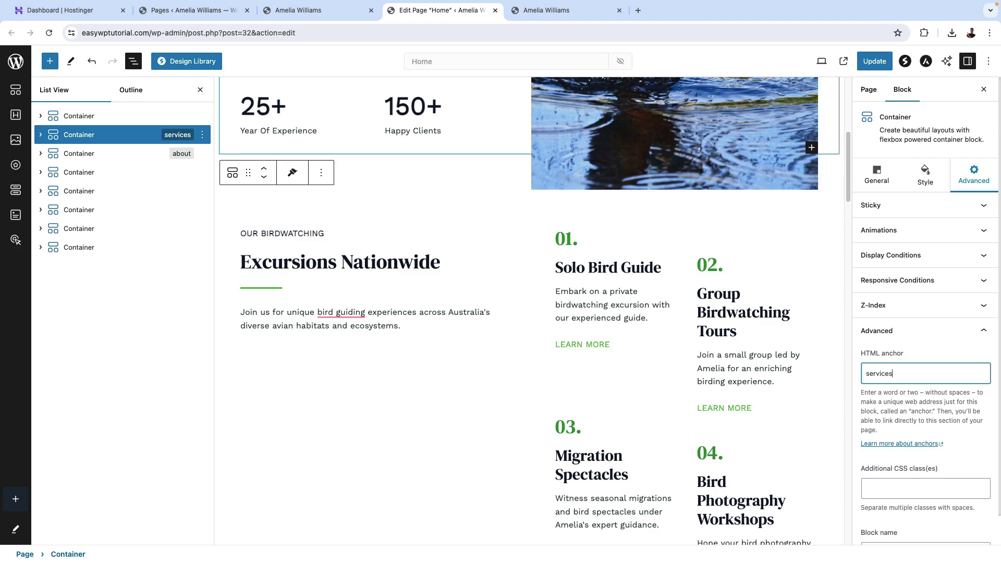
{"action": "scroll", "coordinate": [447, 380], "scroll_direction": "down", "scroll_amount": 20}
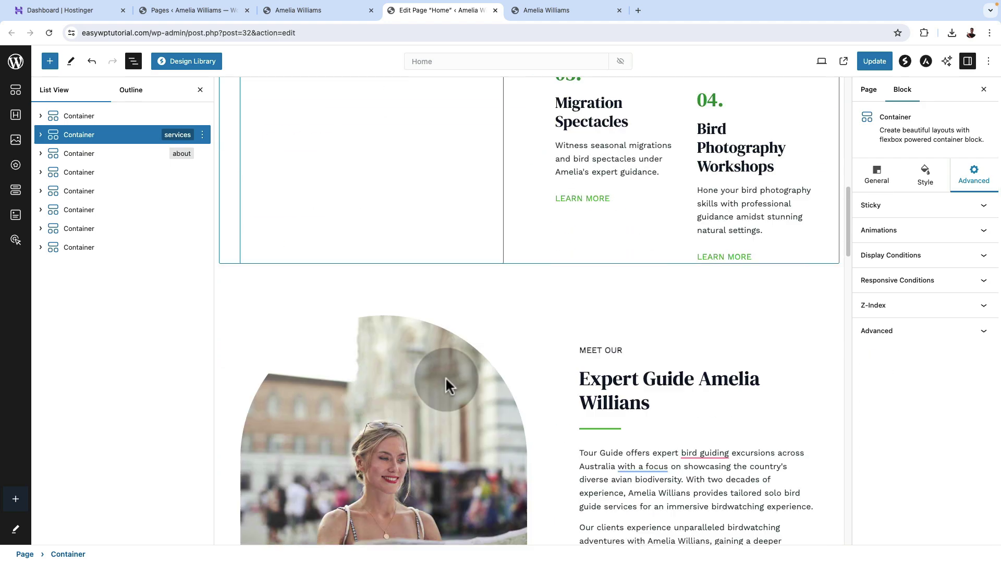
{"action": "scroll", "coordinate": [447, 377], "scroll_direction": "down", "scroll_amount": 15}
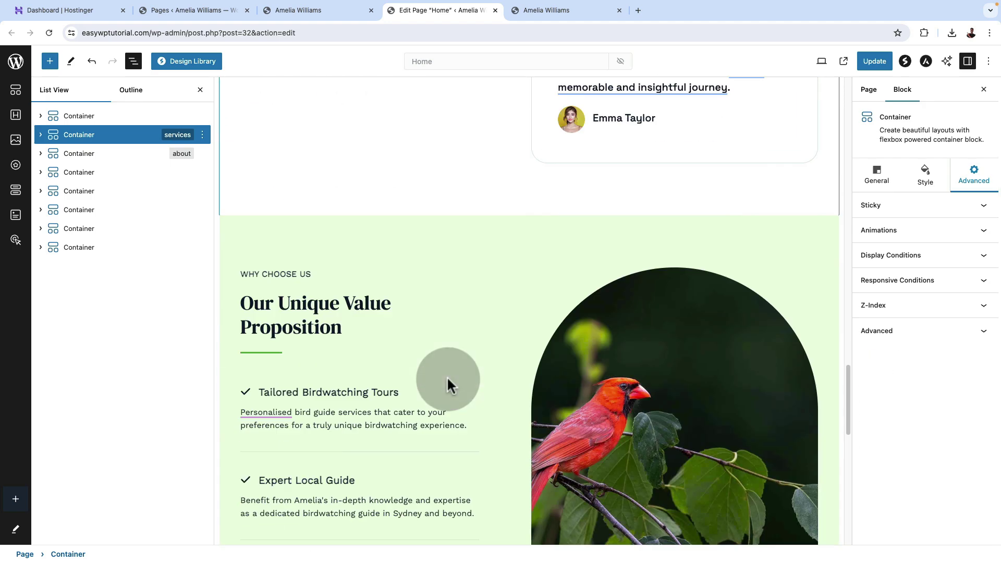
{"action": "scroll", "coordinate": [450, 376], "scroll_direction": "up", "scroll_amount": 4}
Set the newsletter section's HTML anchor to 'newsletter', update the page, and view the live homepage.
{"action": "left_click", "coordinate": [449, 377]}
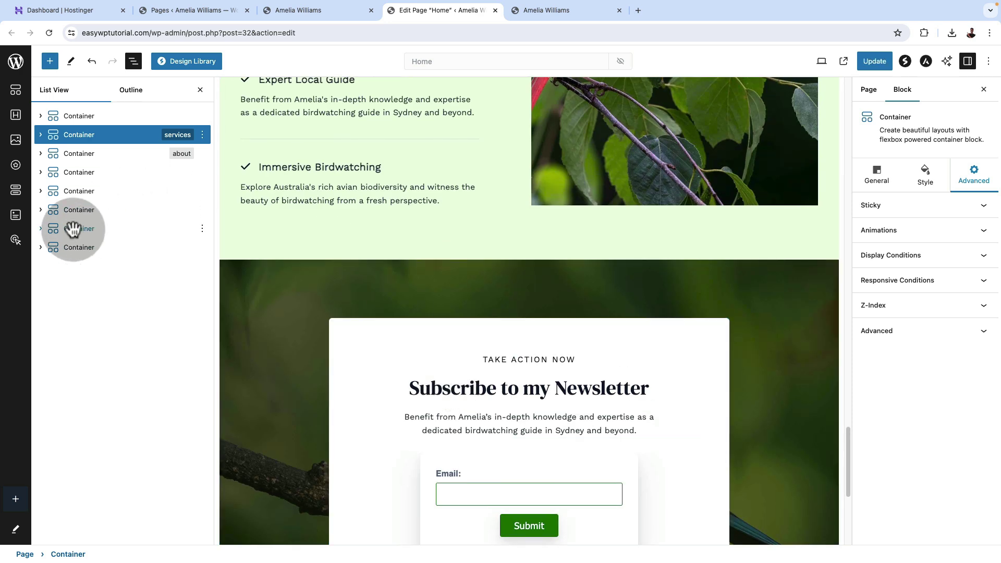
{"action": "left_click", "coordinate": [89, 250]}
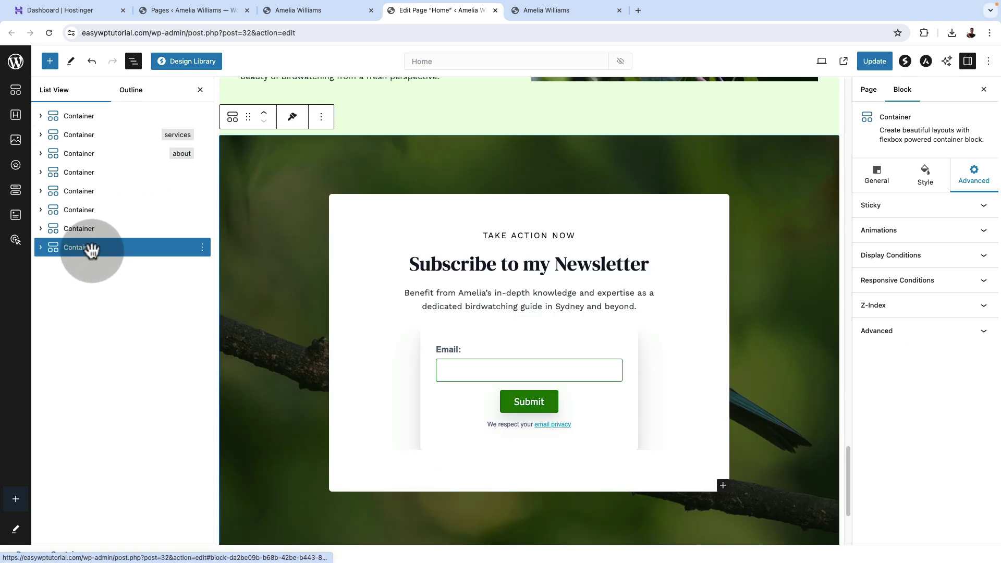
{"action": "left_click", "coordinate": [987, 330]}
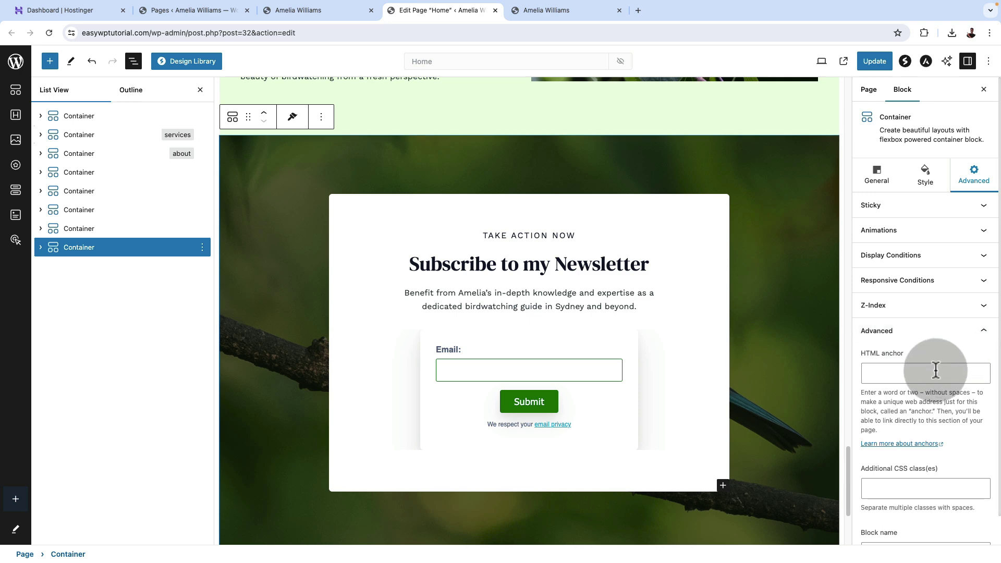
{"action": "left_click", "coordinate": [895, 372]}
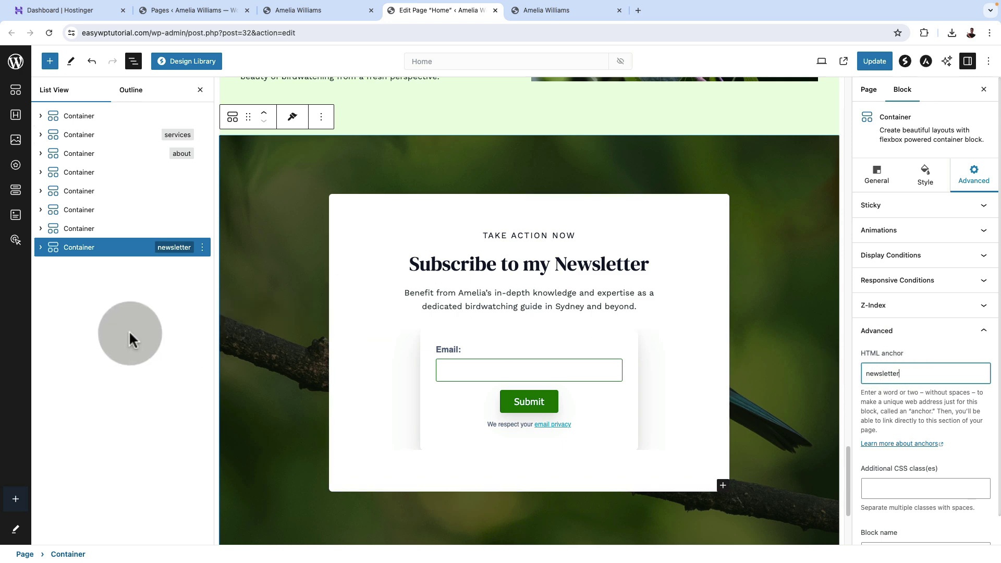
{"action": "left_click", "coordinate": [874, 60]}
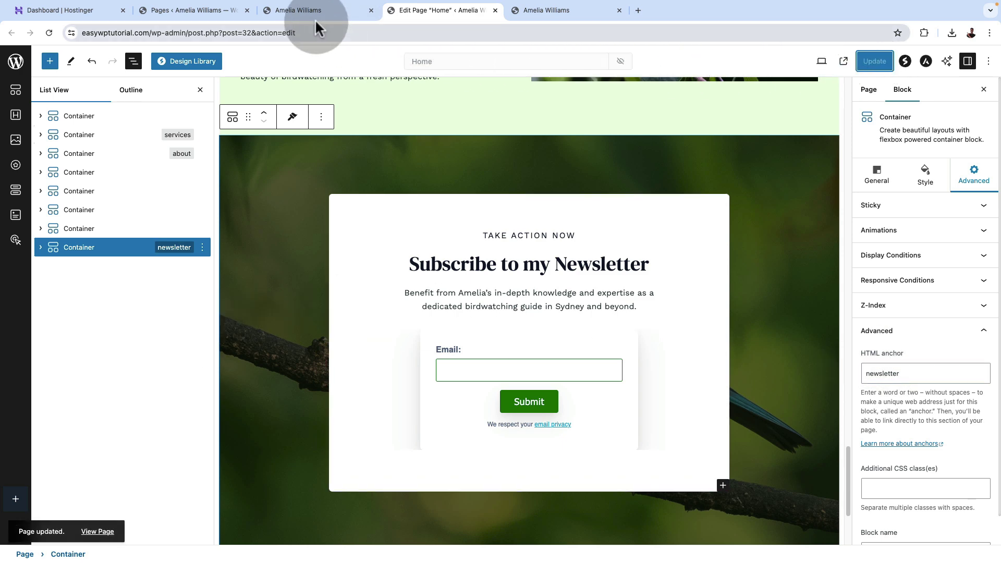
{"action": "left_click", "coordinate": [349, 14]}
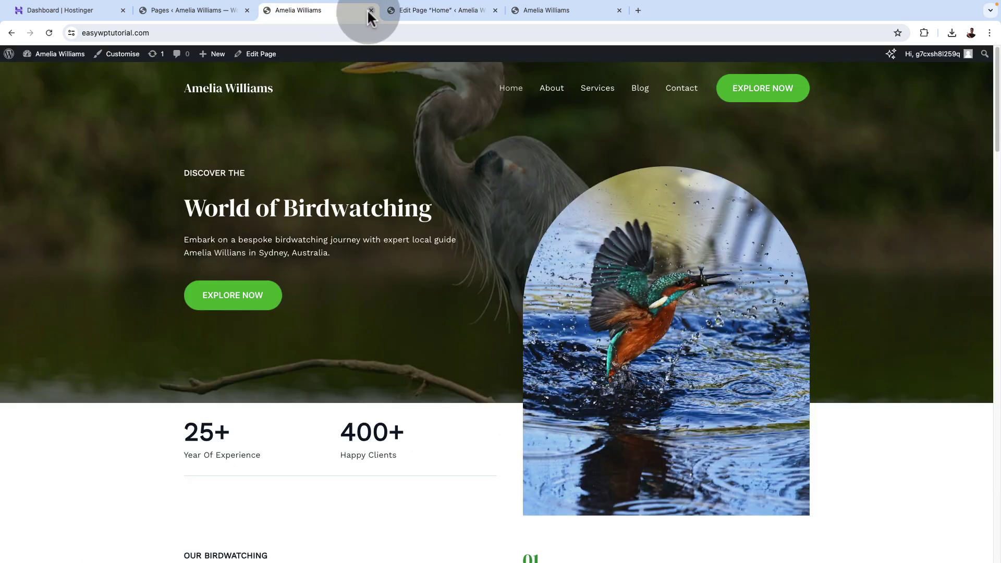
Go to Appearance > Menus and delete the existing five-item menu.
{"action": "left_click", "coordinate": [371, 10]}
{"action": "left_click", "coordinate": [201, 13]}
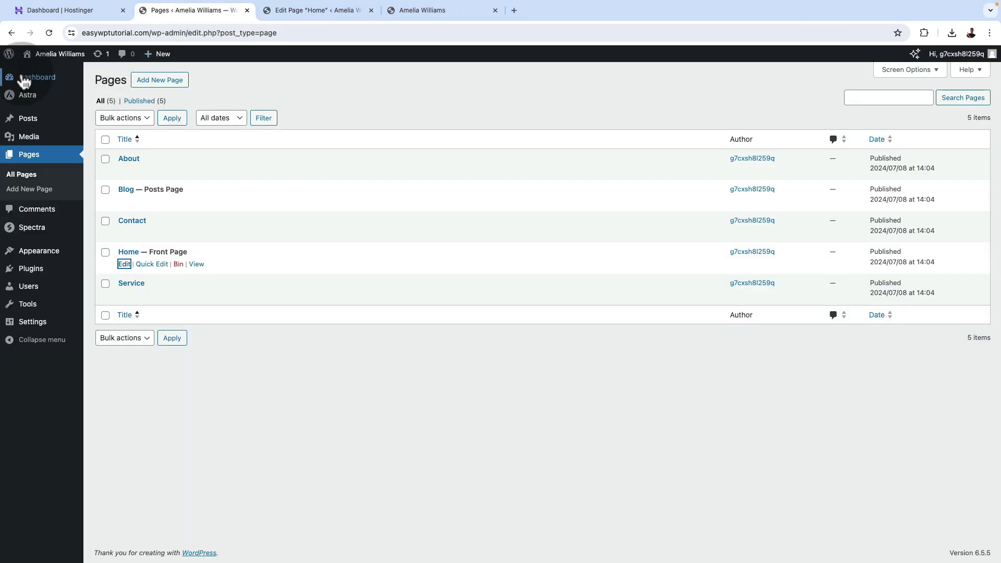
{"action": "mouse_move", "coordinate": [49, 253]}
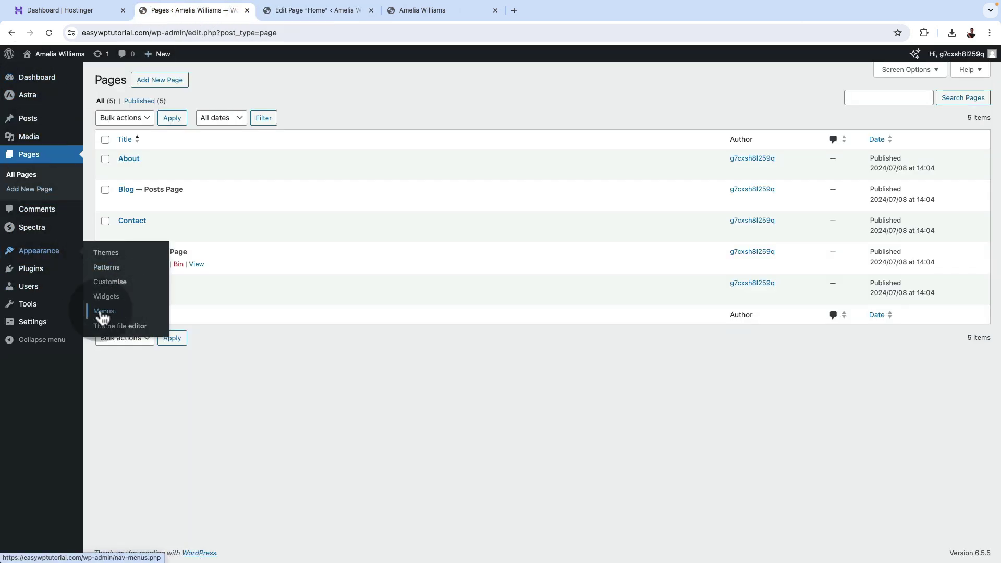
{"action": "left_click", "coordinate": [103, 312]}
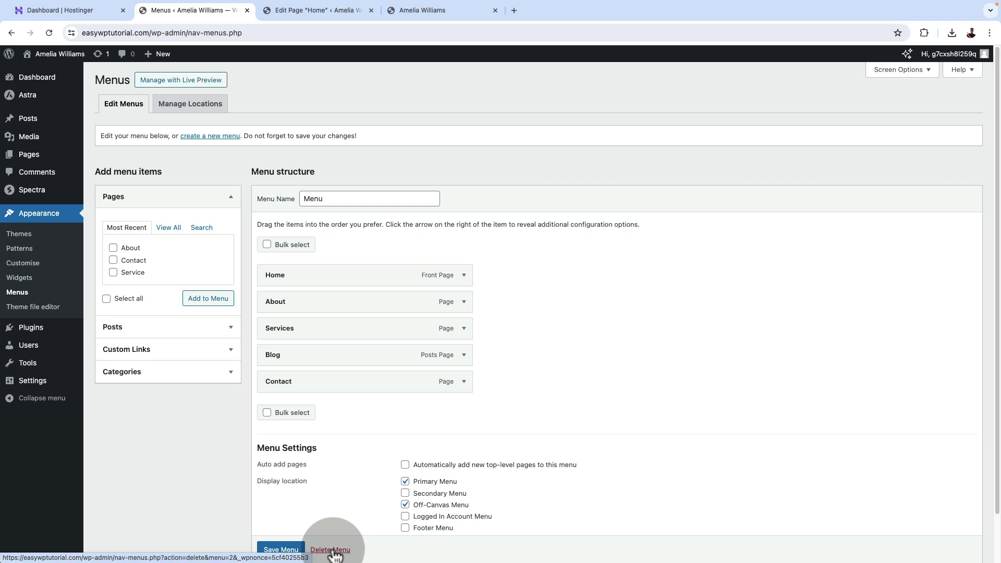
{"action": "left_click", "coordinate": [331, 550]}
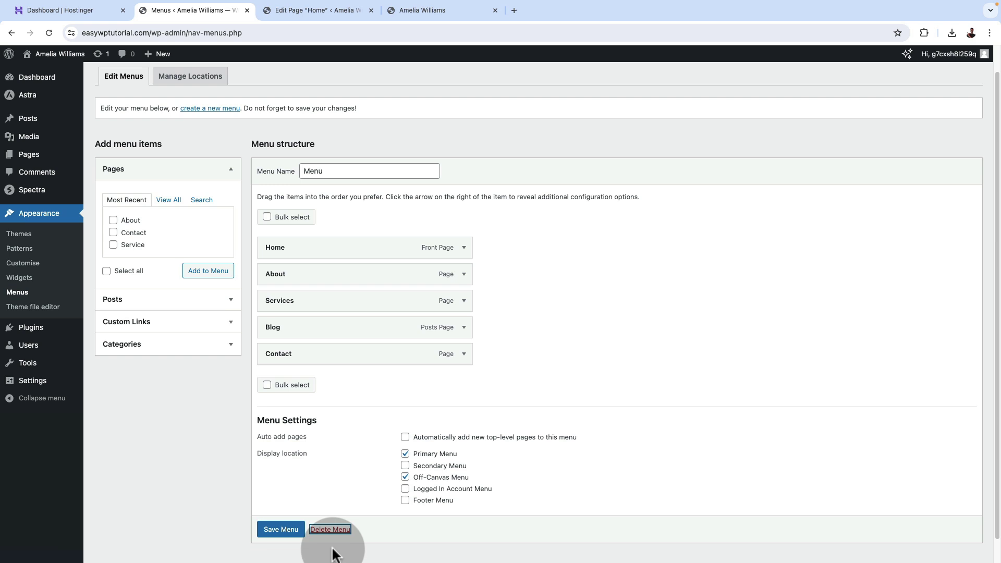
{"action": "left_click", "coordinate": [330, 529]}
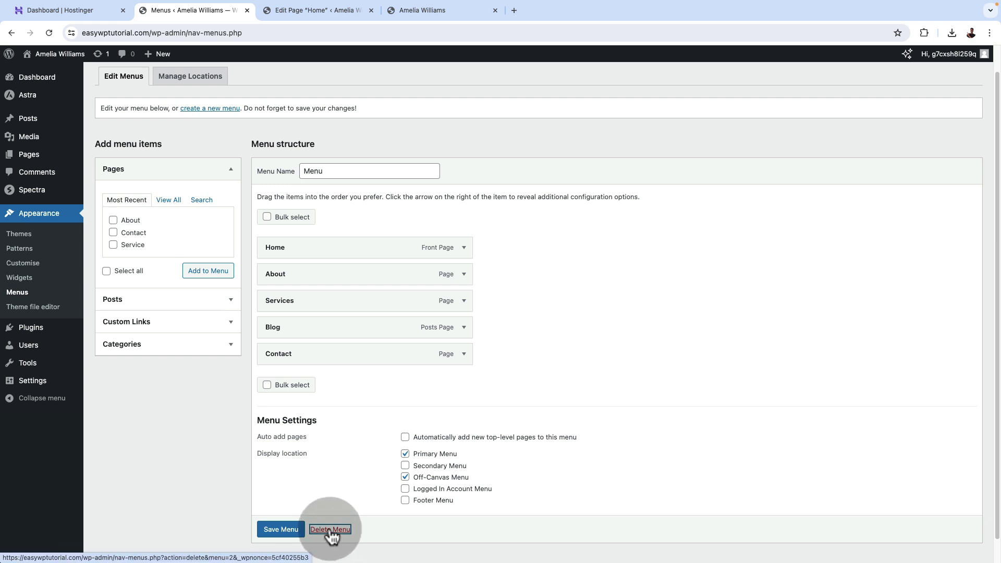
{"action": "left_click", "coordinate": [574, 107]}
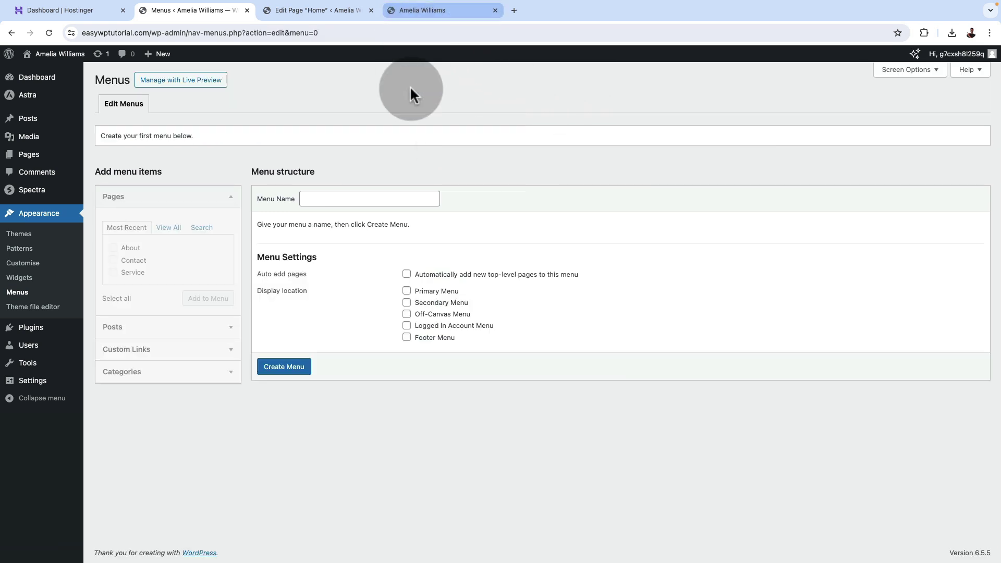
Name the new menu 'Menu' and assign it to Primary Menu.
{"action": "left_click", "coordinate": [335, 196]}
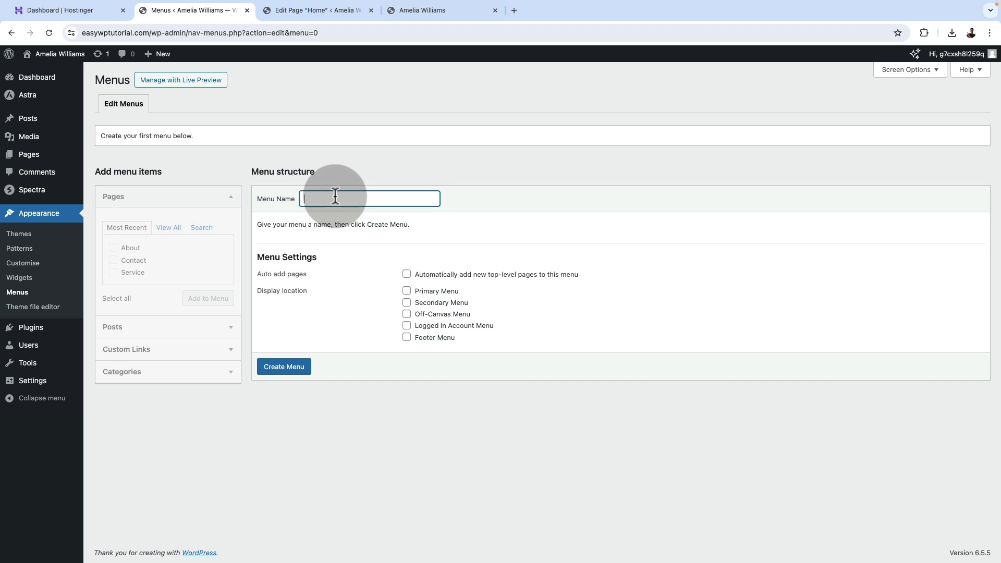
{"action": "type", "text": "Menu"}
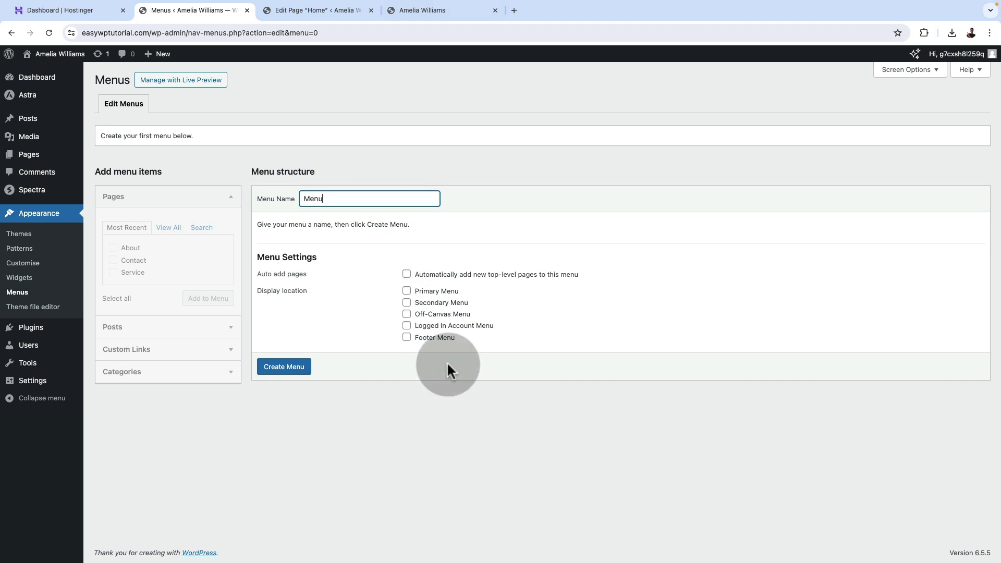
{"action": "left_click", "coordinate": [408, 292]}
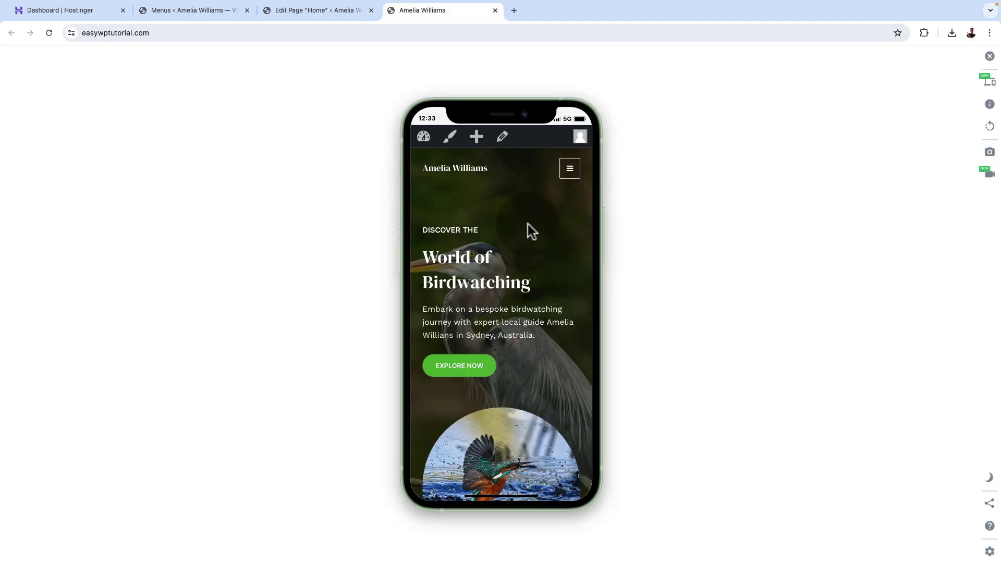
Check the live site's mobile menu links, then return to the WordPress menu editor.
{"action": "left_click", "coordinate": [570, 170]}
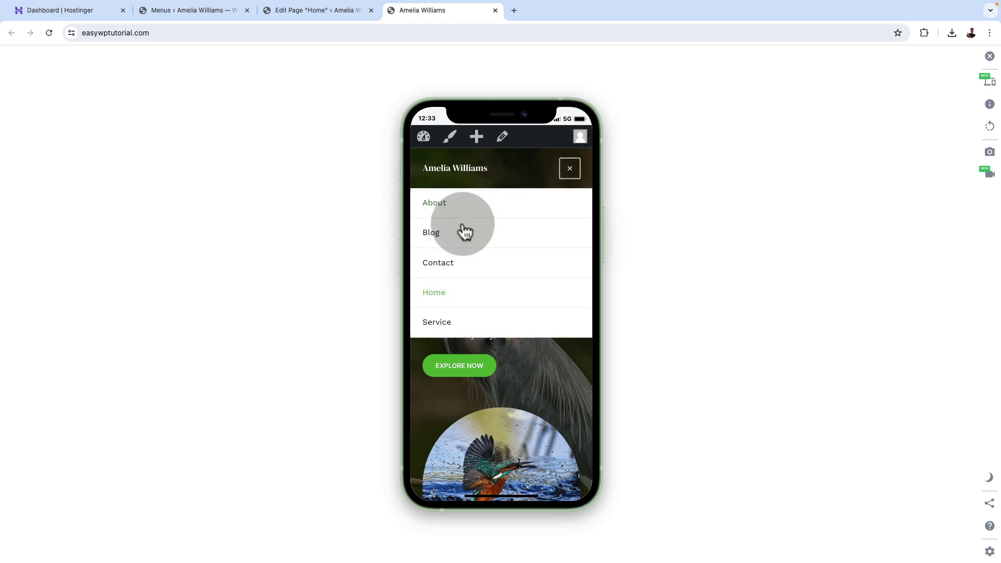
{"action": "left_click", "coordinate": [571, 169]}
{"action": "left_click", "coordinate": [316, 10]}
{"action": "left_click", "coordinate": [422, 10]}
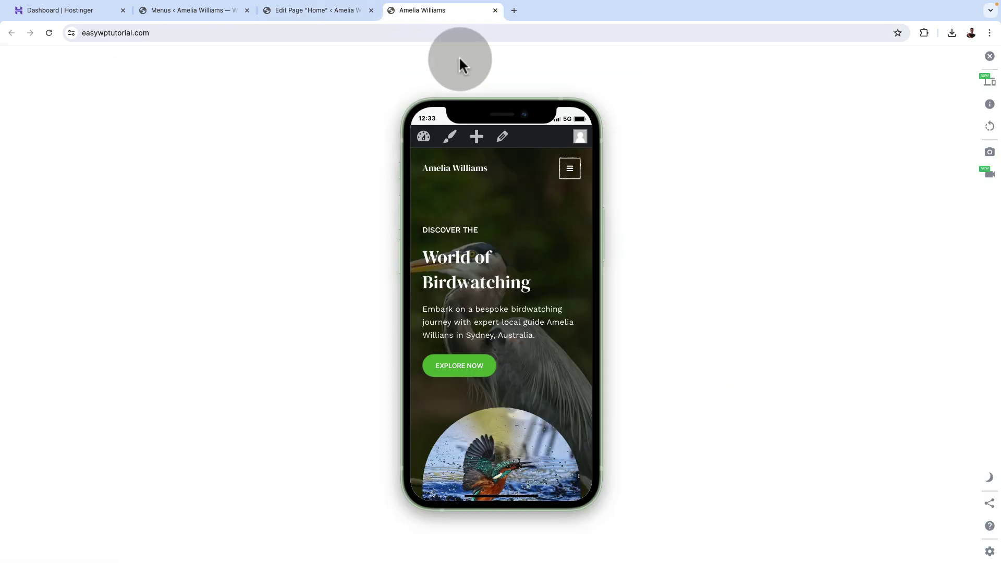
{"action": "left_click", "coordinate": [571, 170]}
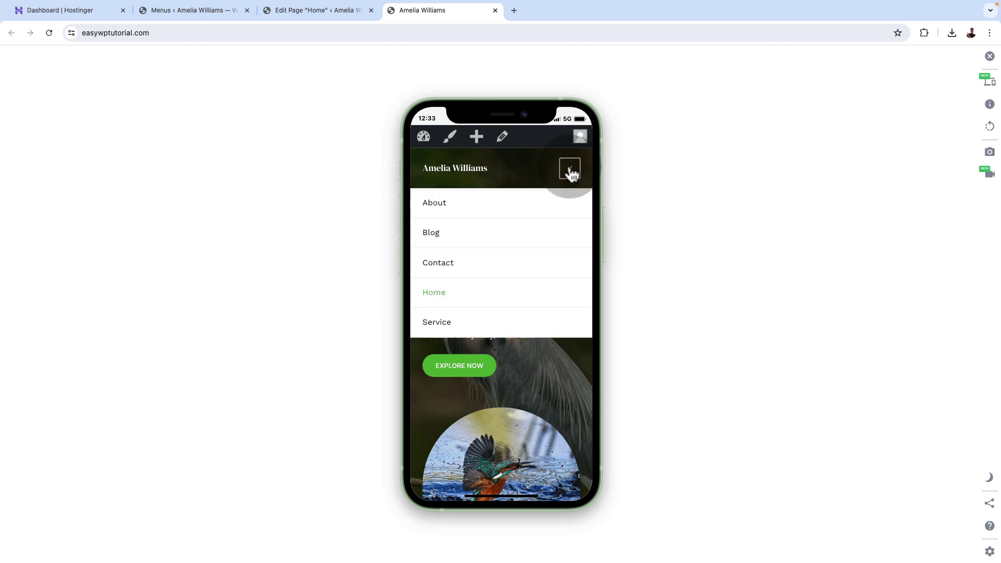
{"action": "left_click", "coordinate": [571, 170]}
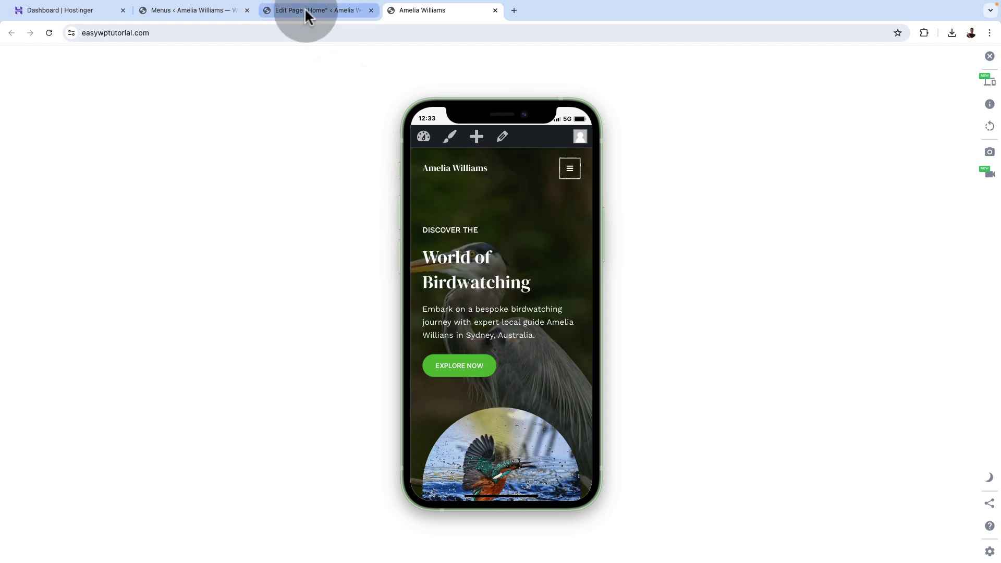
{"action": "left_click", "coordinate": [306, 9]}
{"action": "left_click", "coordinate": [208, 10]}
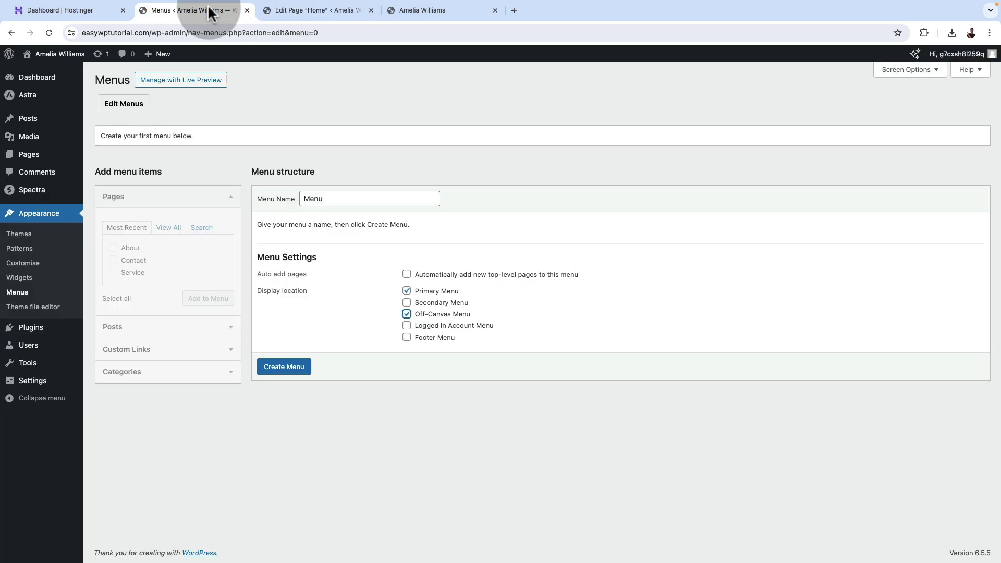
Create the menu 'Menu' and add the Home page to it.
{"action": "left_click", "coordinate": [287, 365]}
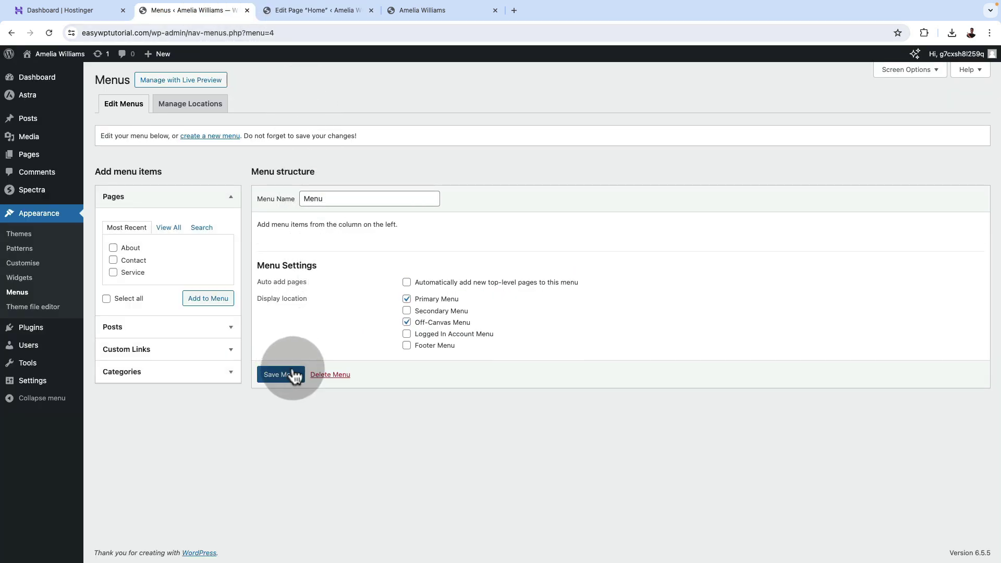
{"action": "left_click", "coordinate": [169, 228]}
{"action": "left_click", "coordinate": [125, 248]}
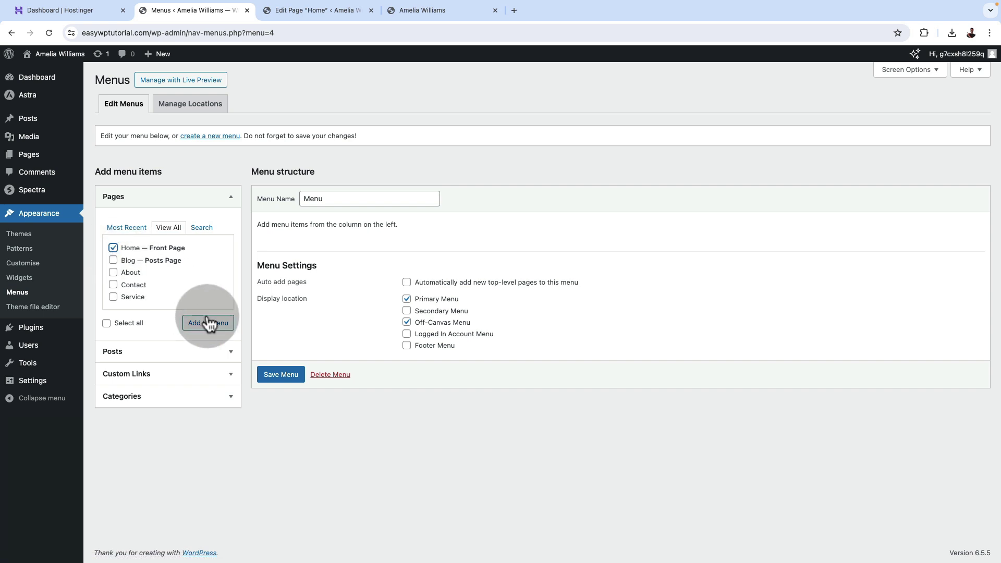
{"action": "left_click", "coordinate": [207, 322]}
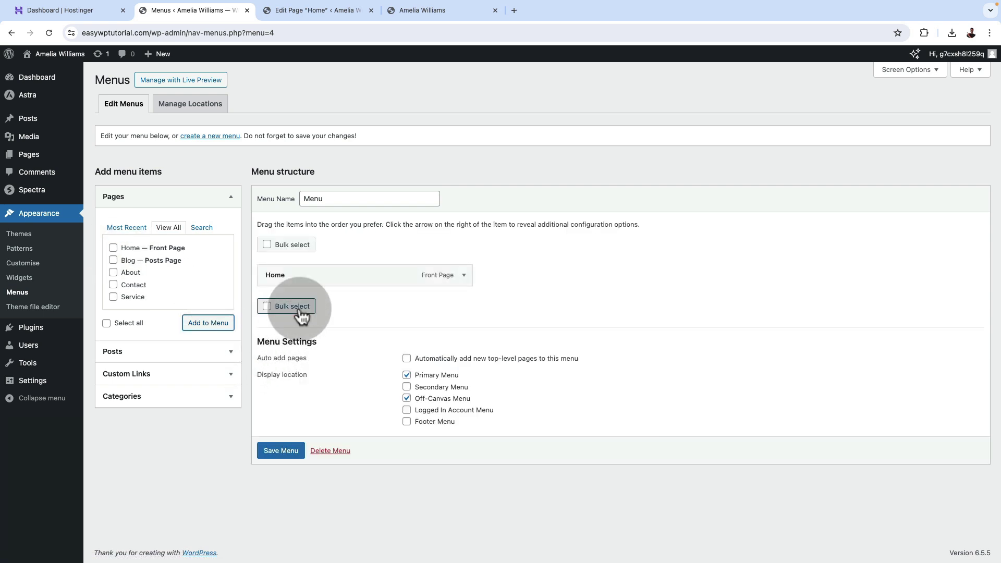
Add an About custom link pointing to the #about section anchor.
{"action": "left_click", "coordinate": [230, 377]}
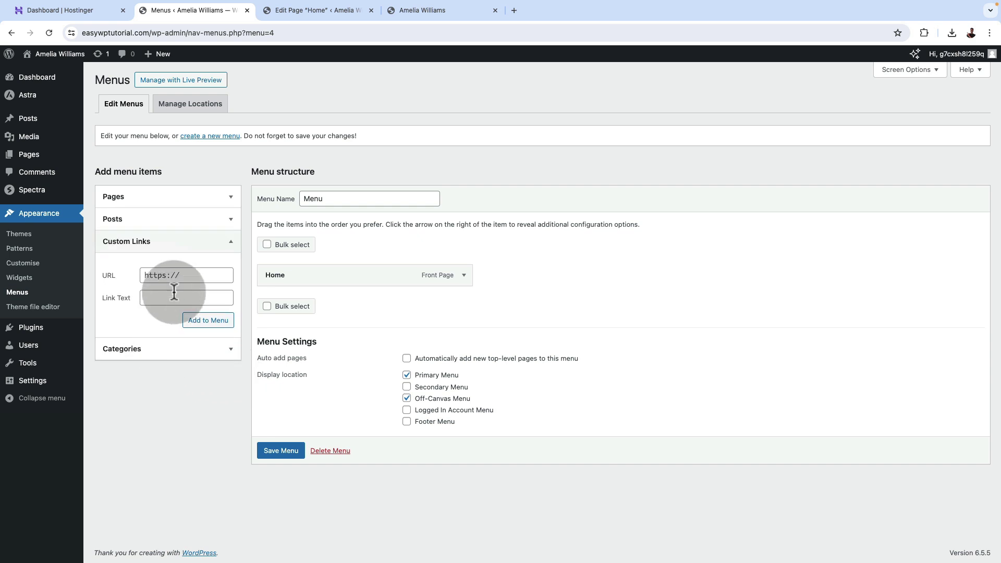
{"action": "left_click", "coordinate": [187, 298]}
{"action": "type", "text": "About"}
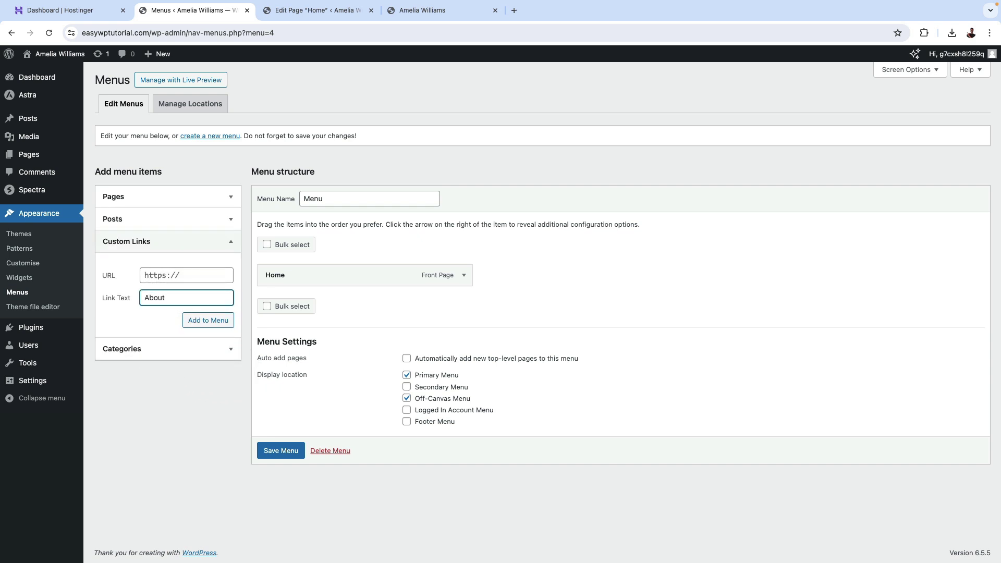
{"action": "left_click", "coordinate": [183, 275]}
{"action": "type", "text": "#"}
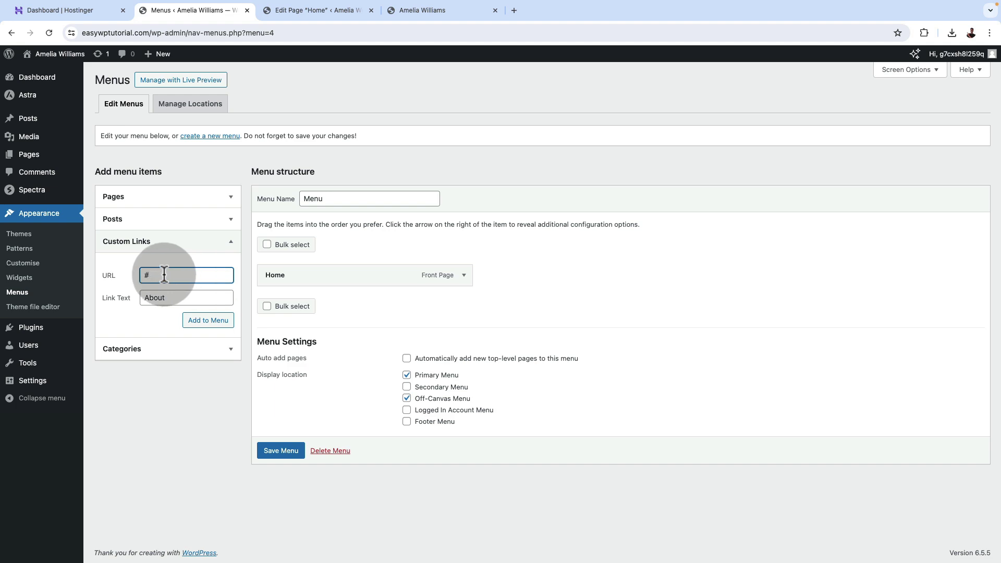
{"action": "left_click_drag", "start_coordinate": [139, 273], "coordinate": [158, 273]}
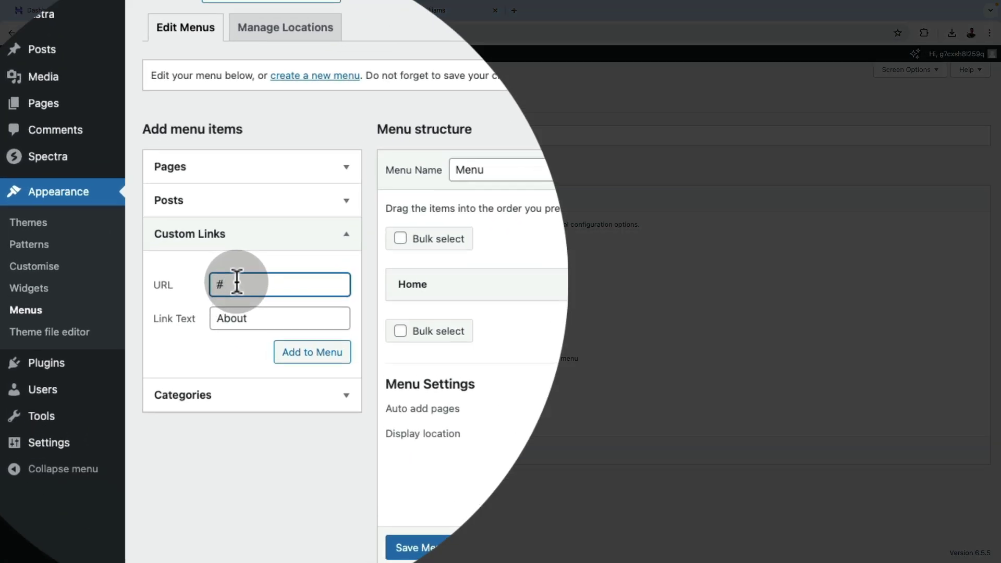
{"action": "type", "text": "about"}
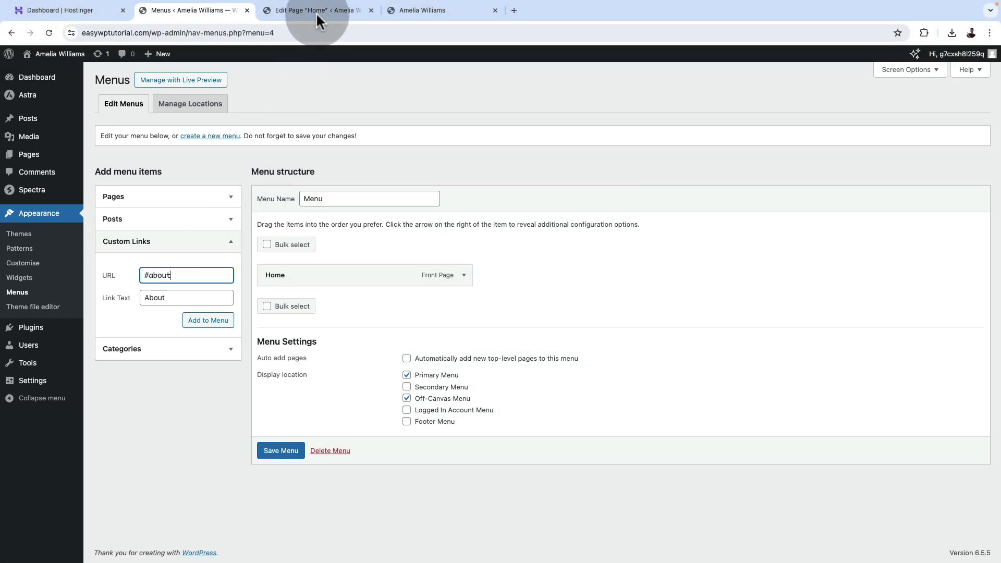
{"action": "left_click", "coordinate": [317, 11]}
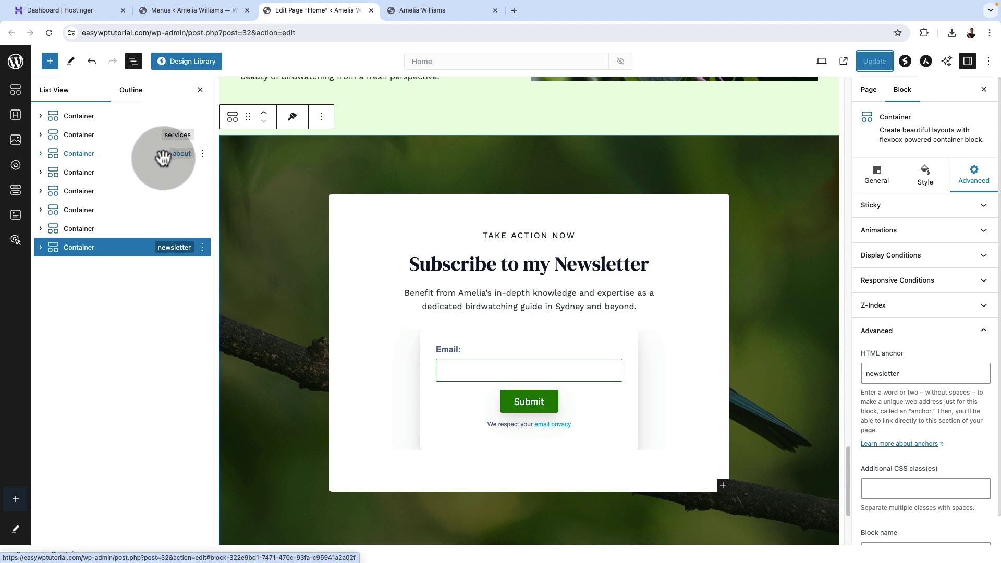
{"action": "left_click", "coordinate": [190, 10]}
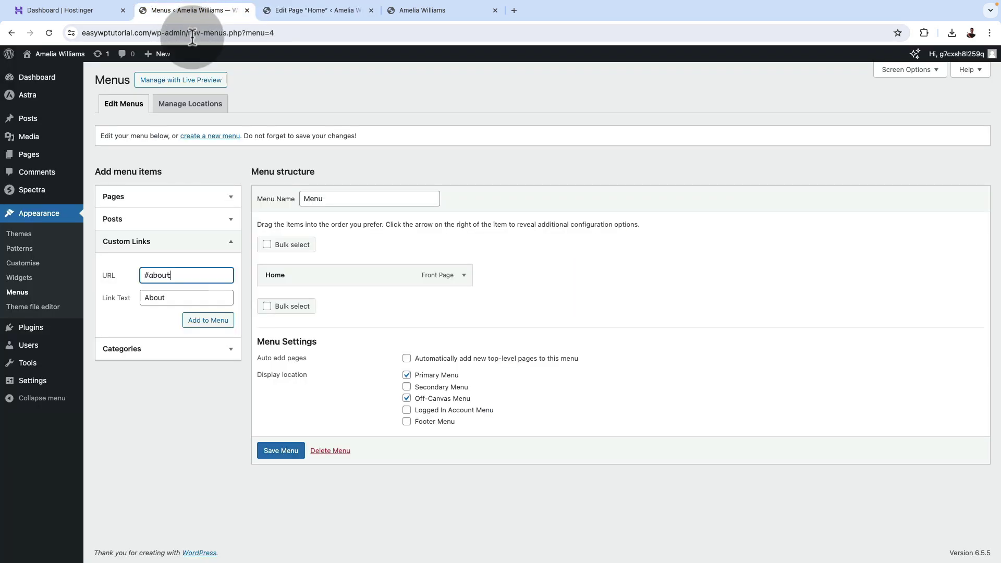
{"action": "left_click", "coordinate": [208, 320]}
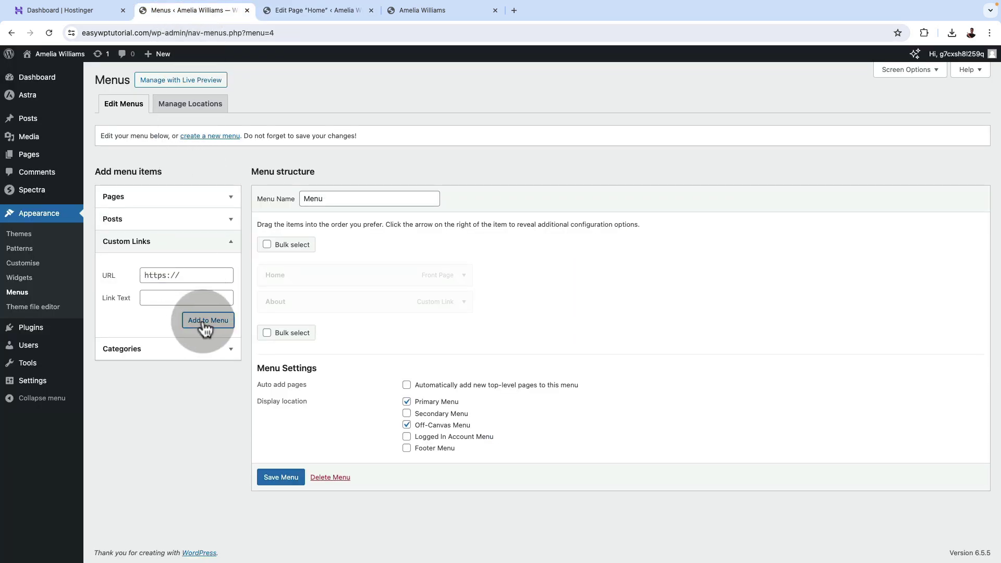
Add a Services custom link pointing to the services section anchor.
{"action": "left_click", "coordinate": [166, 295]}
{"action": "type", "text": "Services"}
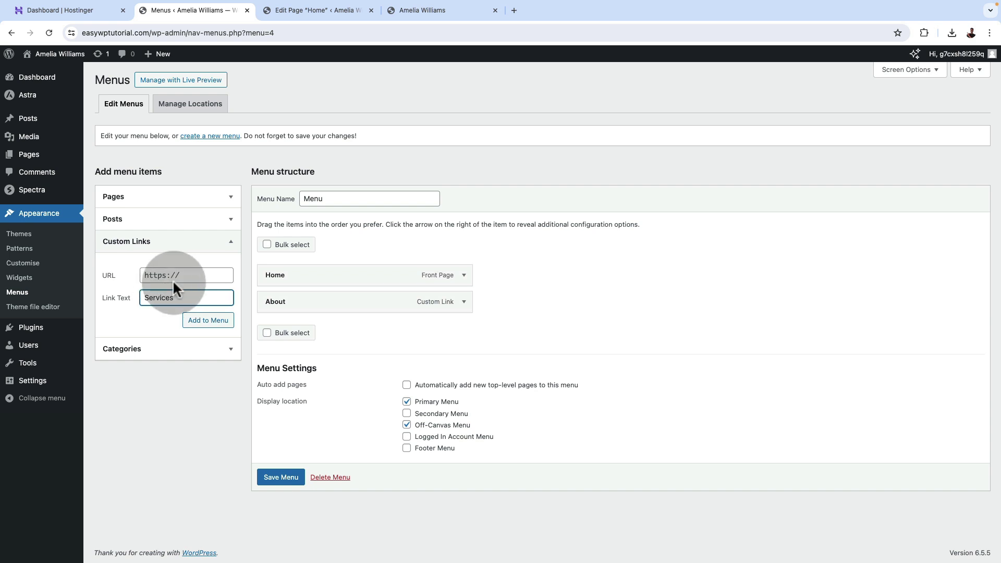
{"action": "left_click", "coordinate": [175, 276]}
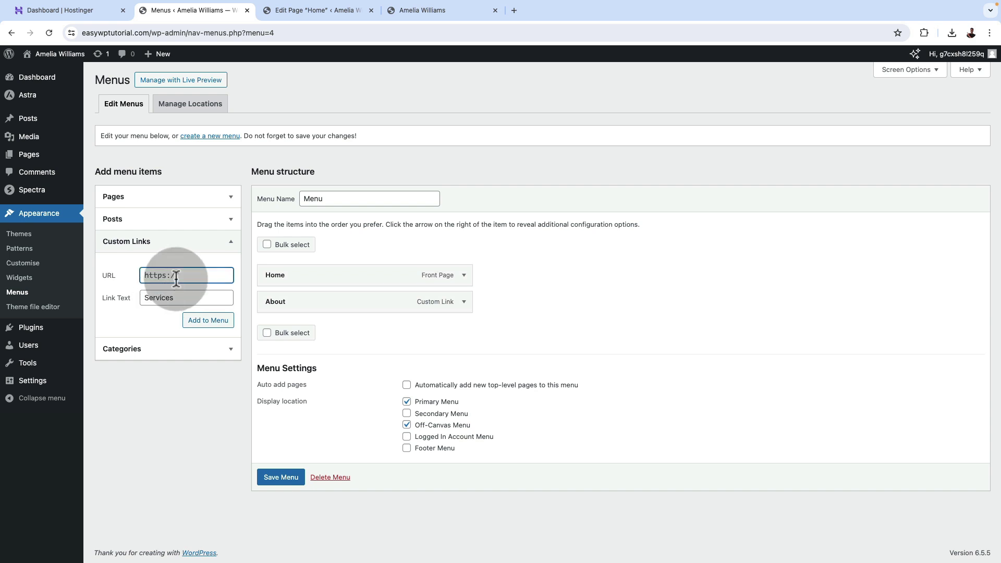
{"action": "type", "text": "services"}
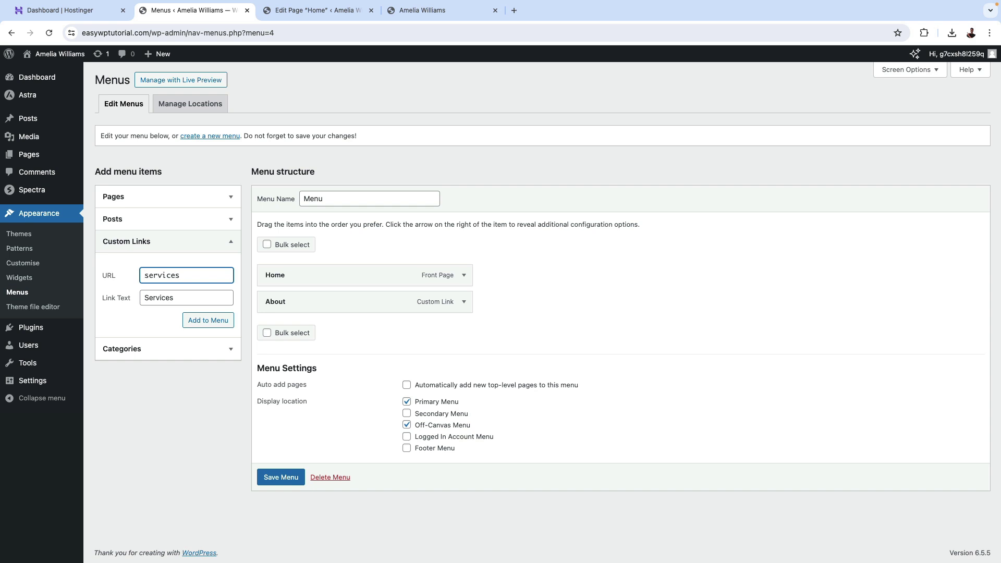
{"action": "key", "text": "Return"}
Add a Newsletter custom link pointing to #newsletter.
{"action": "left_click", "coordinate": [154, 288]}
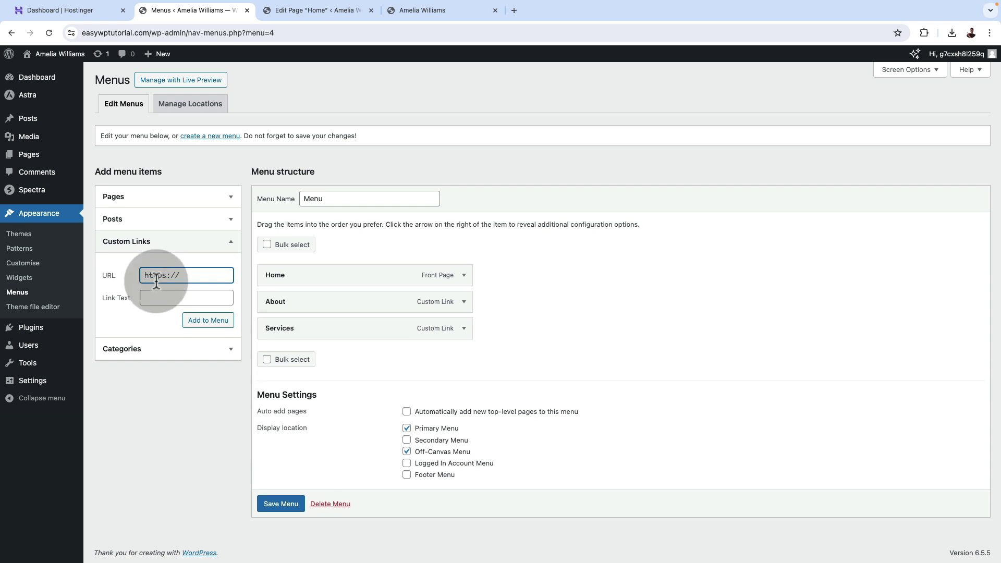
{"action": "type", "text": "Newsletter"}
{"action": "left_click", "coordinate": [177, 276]}
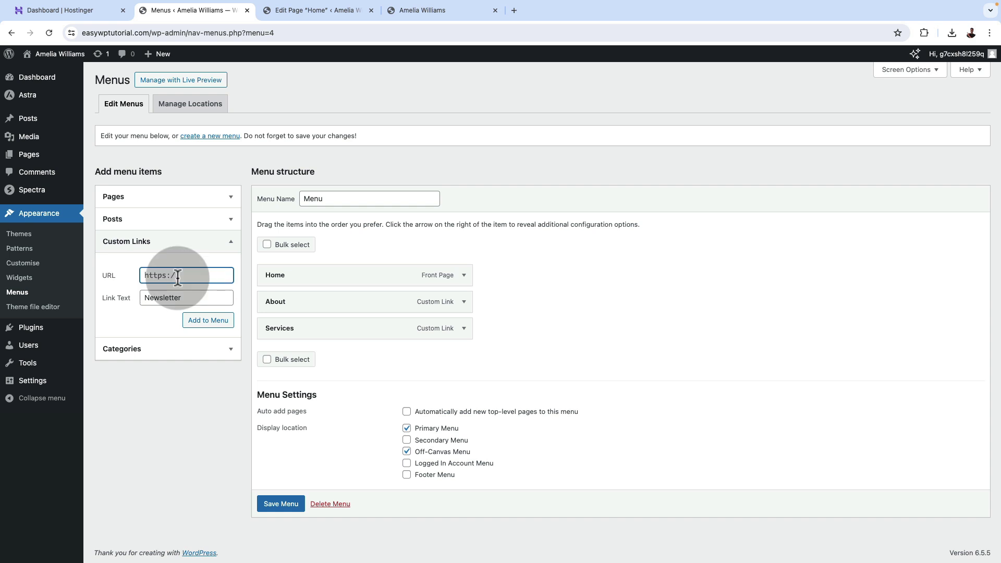
{"action": "type", "text": "newsletter"}
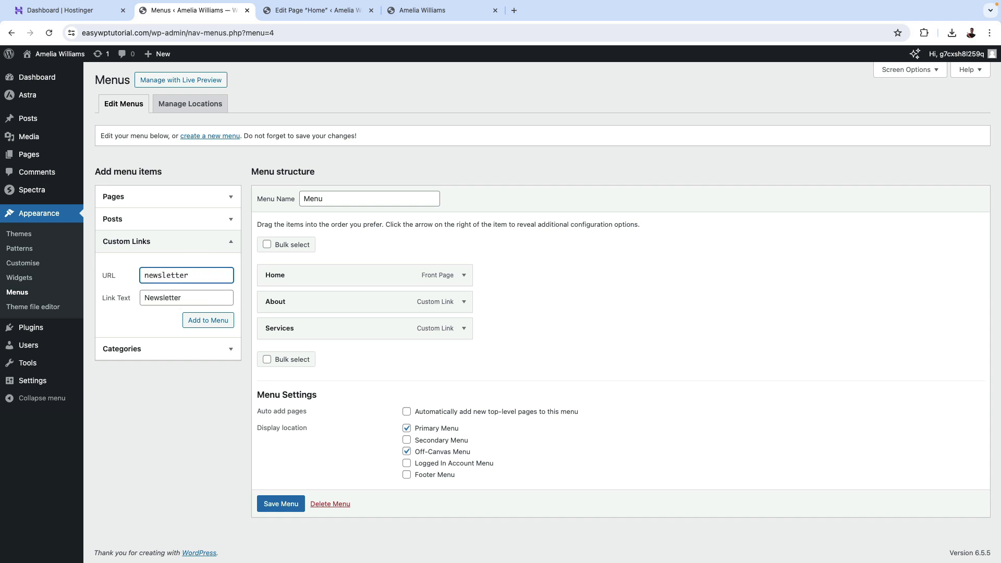
{"action": "left_click", "coordinate": [208, 320]}
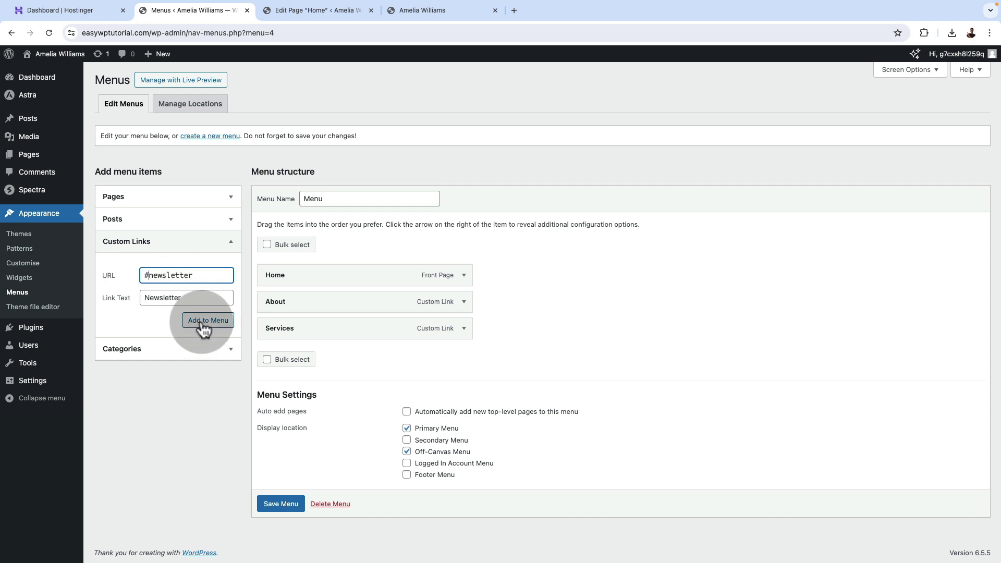
Add the Contact page to the menu and save it.
{"action": "left_click", "coordinate": [177, 202]}
{"action": "left_click", "coordinate": [130, 284]}
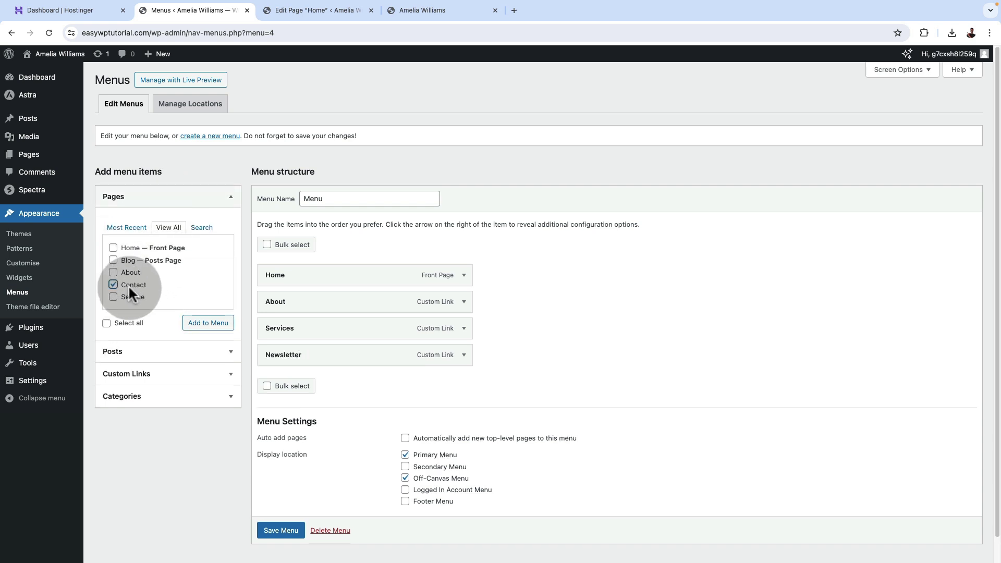
{"action": "left_click", "coordinate": [208, 322]}
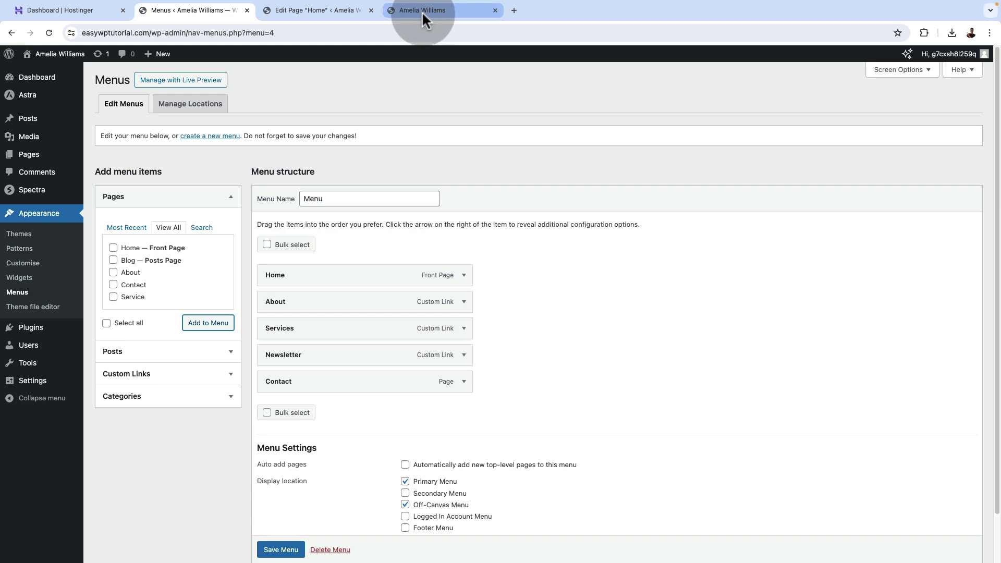
{"action": "left_click", "coordinate": [281, 550]}
{"action": "scroll", "coordinate": [281, 553], "scroll_direction": "down", "scroll_amount": 1}
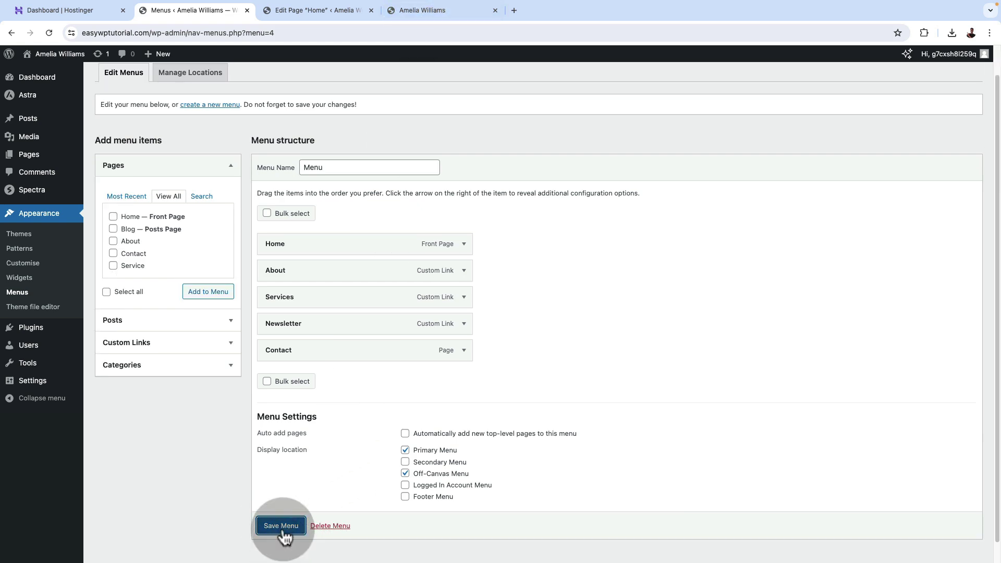
{"action": "left_click", "coordinate": [433, 10]}
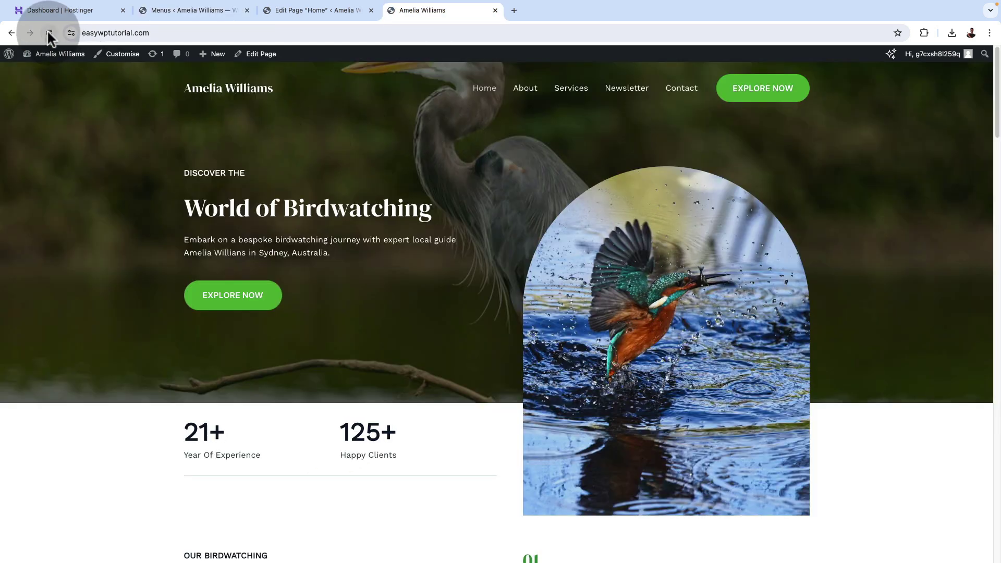
Reload the homepage and scroll through it to verify the Home, About, Services, Newsletter, Contact menu.
{"action": "left_click", "coordinate": [48, 33]}
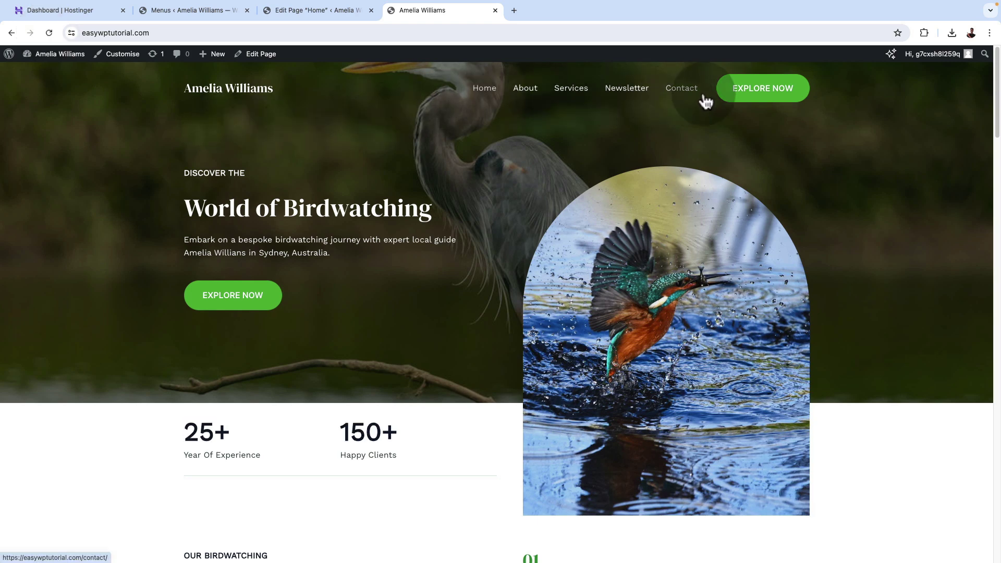
{"action": "scroll", "coordinate": [530, 88], "scroll_direction": "down", "scroll_amount": 8}
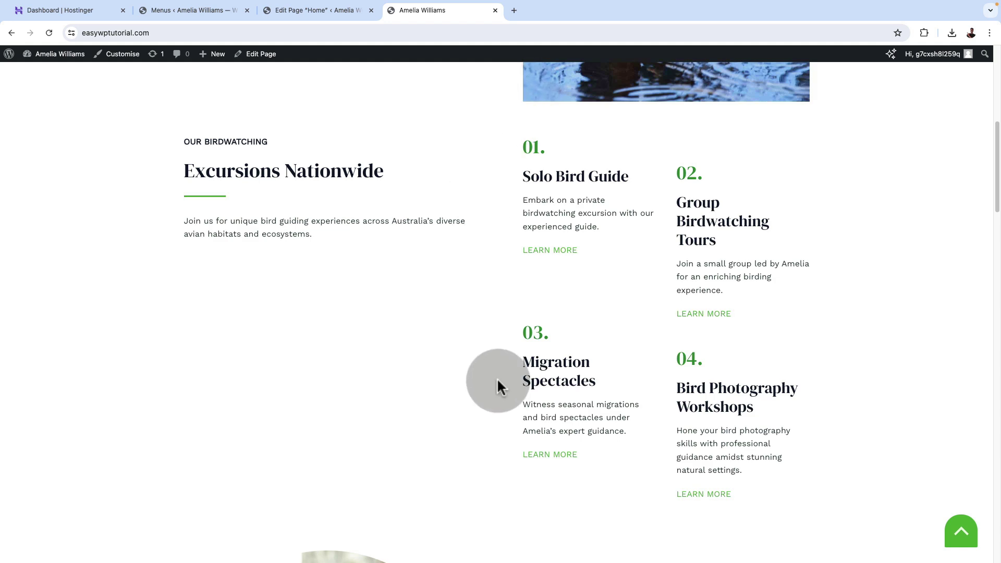
{"action": "scroll", "coordinate": [499, 379], "scroll_direction": "down", "scroll_amount": 4}
{"action": "scroll", "coordinate": [505, 390], "scroll_direction": "up", "scroll_amount": 5}
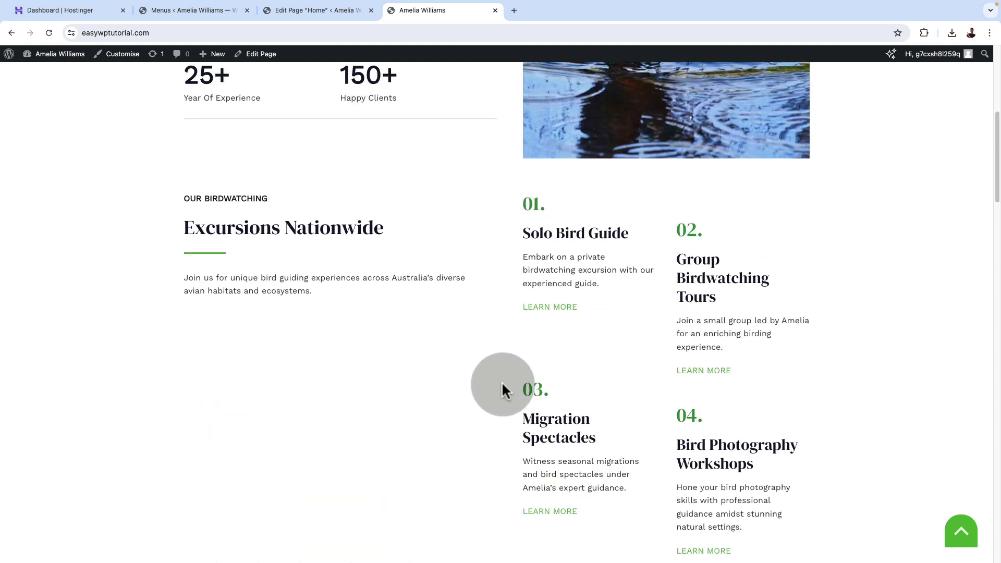
{"action": "scroll", "coordinate": [524, 393], "scroll_direction": "down", "scroll_amount": 8}
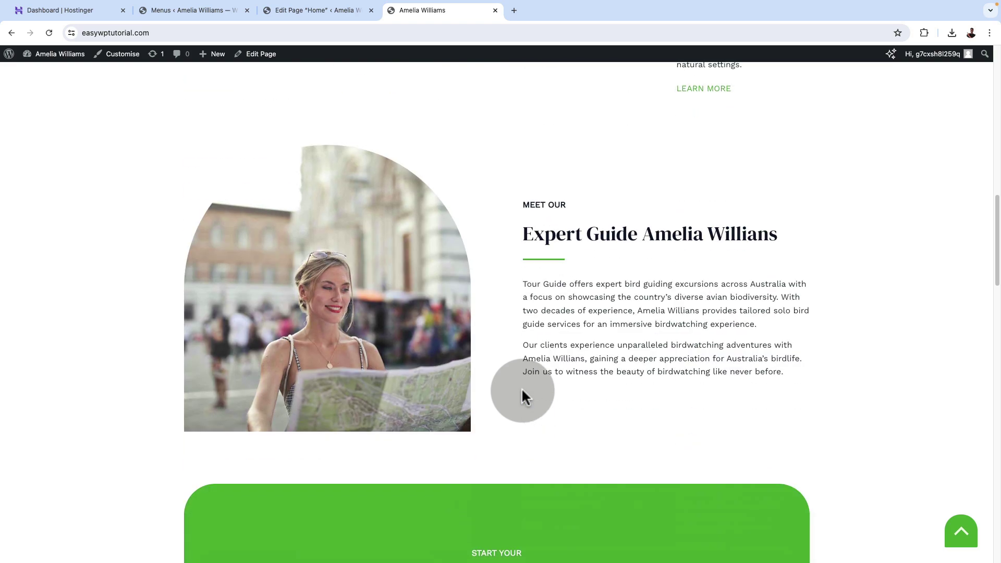
{"action": "scroll", "coordinate": [523, 394], "scroll_direction": "up", "scroll_amount": 10}
{"action": "scroll", "coordinate": [523, 394], "scroll_direction": "down", "scroll_amount": 13}
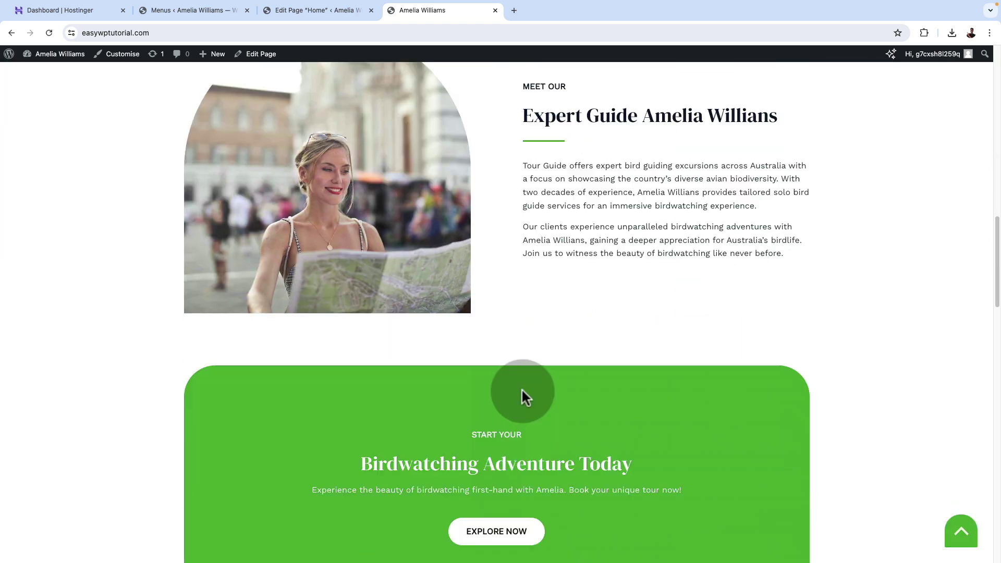
{"action": "scroll", "coordinate": [523, 394], "scroll_direction": "up", "scroll_amount": 3}
{"action": "key", "text": "ctrl+shift+Tab"}
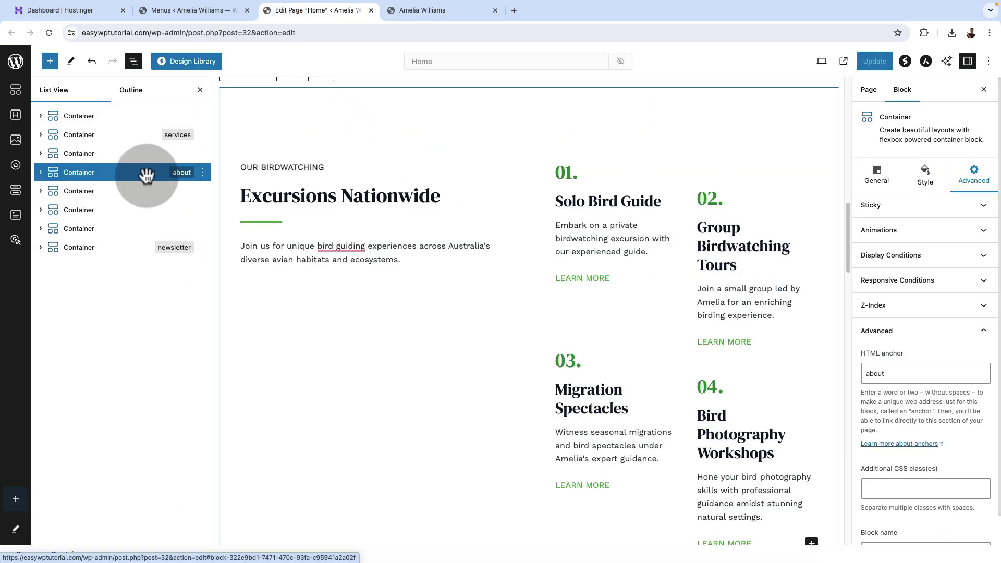
Change the Excursions Nationwide section's anchor to 'services' and clear the stats block's duplicate anchor.
{"action": "left_click", "coordinate": [147, 175]}
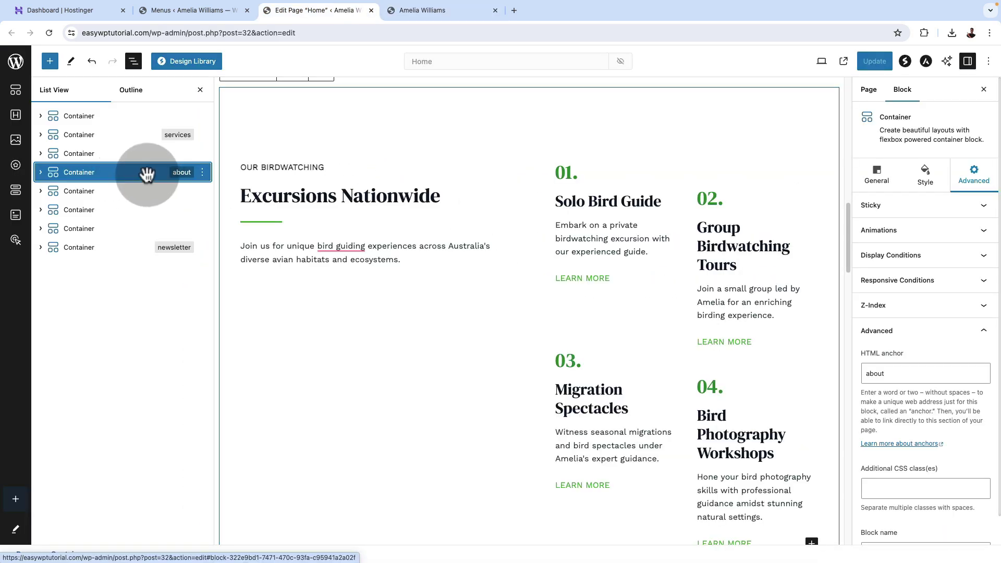
{"action": "double_click", "coordinate": [878, 374]}
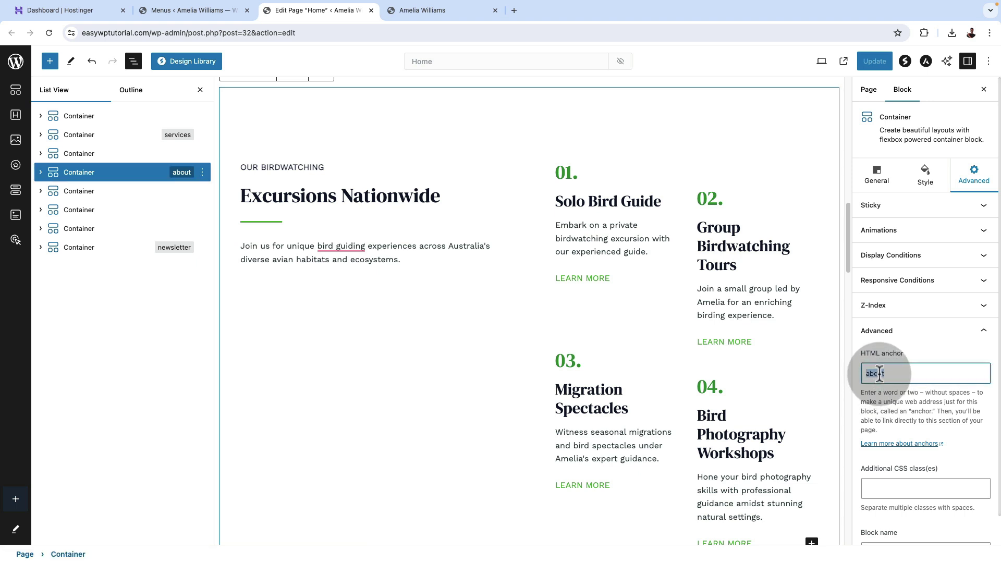
{"action": "type", "text": "services"}
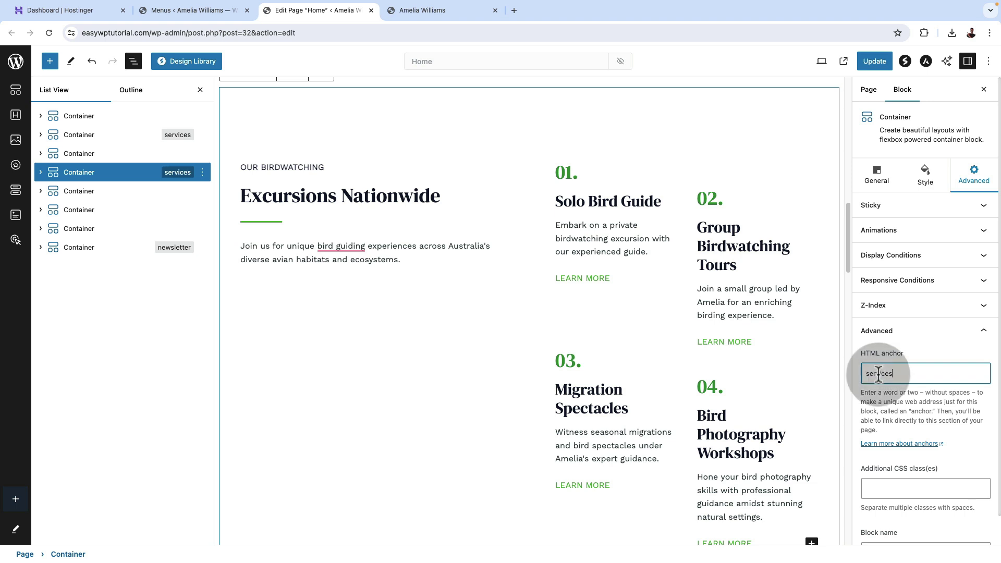
{"action": "left_click", "coordinate": [144, 137]}
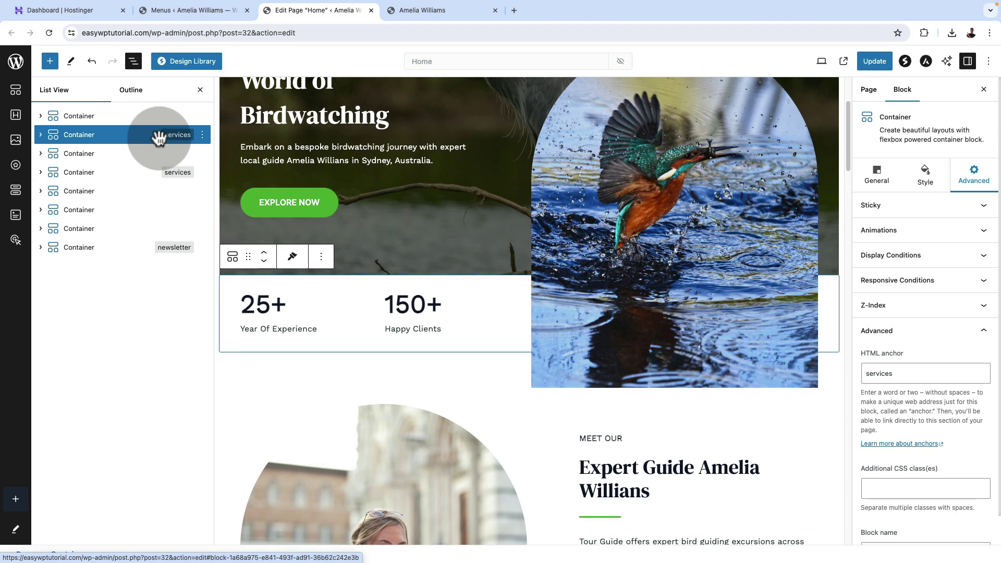
{"action": "double_click", "coordinate": [870, 374]}
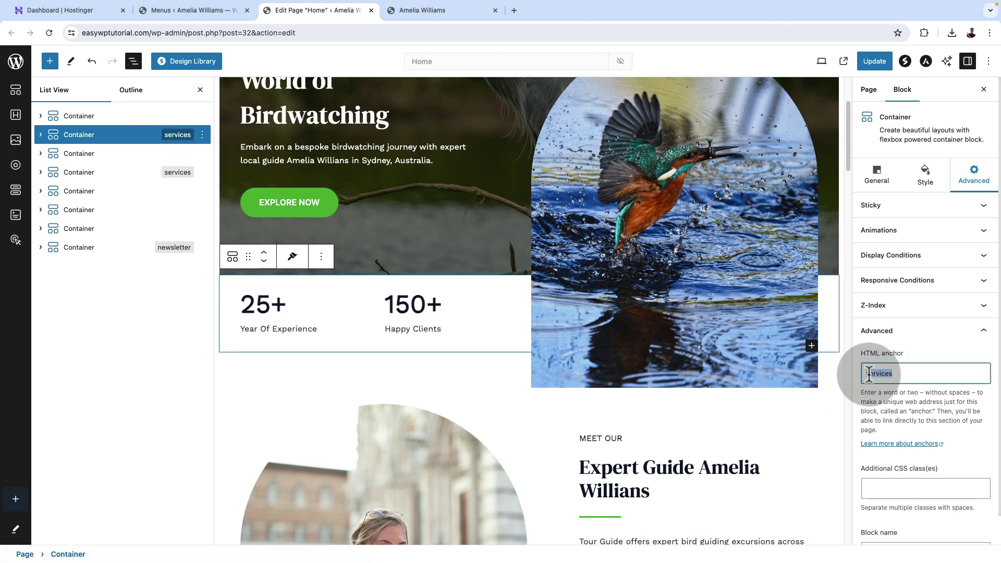
{"action": "key", "text": "BackSpace"}
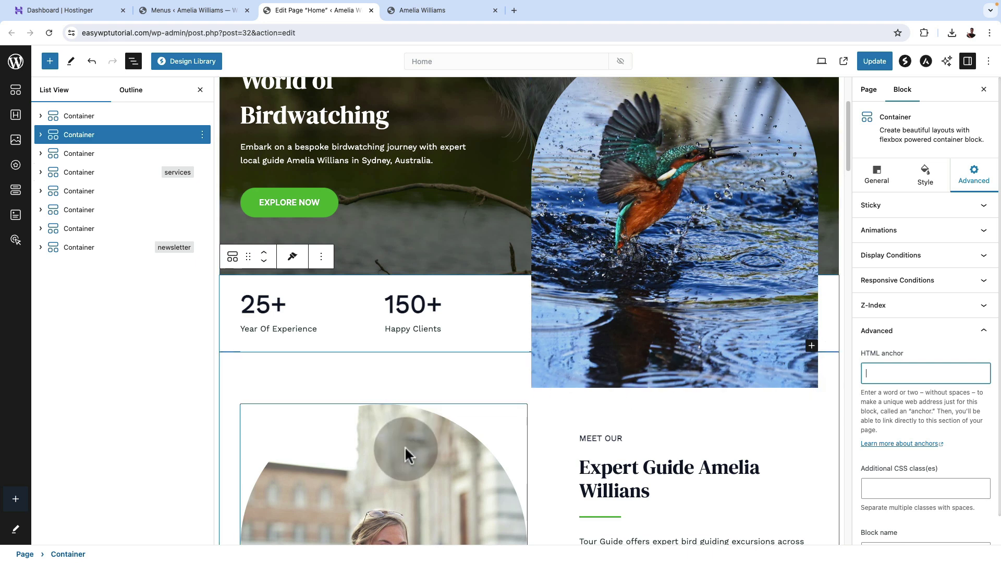
Give the Expert Guide section the 'about' anchor and update the Home page.
{"action": "scroll", "coordinate": [404, 446], "scroll_direction": "down", "scroll_amount": 1}
{"action": "left_click", "coordinate": [275, 324]}
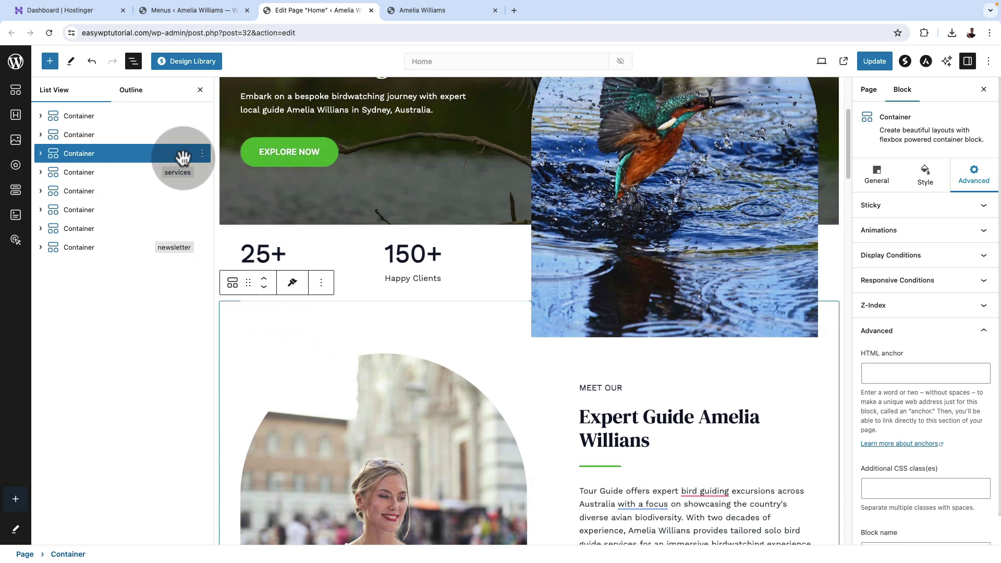
{"action": "left_click", "coordinate": [892, 374]}
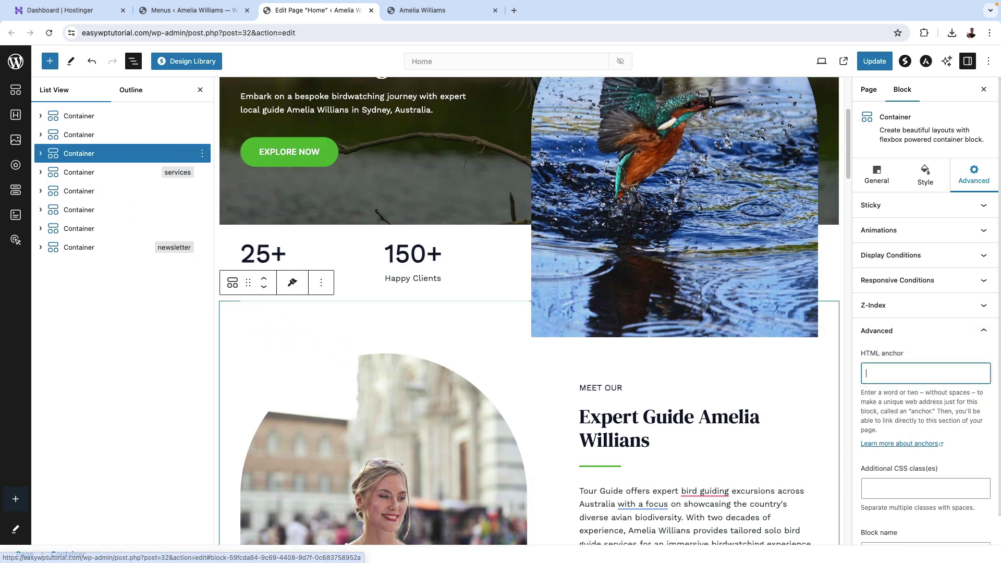
{"action": "type", "text": "about"}
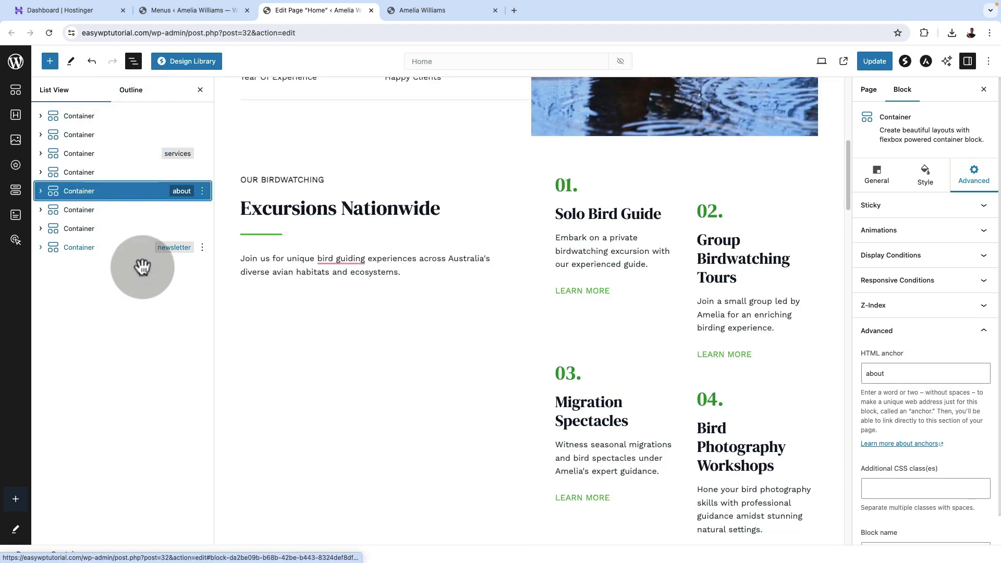
{"action": "scroll", "coordinate": [698, 381], "scroll_direction": "down", "scroll_amount": 1}
{"action": "scroll", "coordinate": [698, 381], "scroll_direction": "down", "scroll_amount": 10}
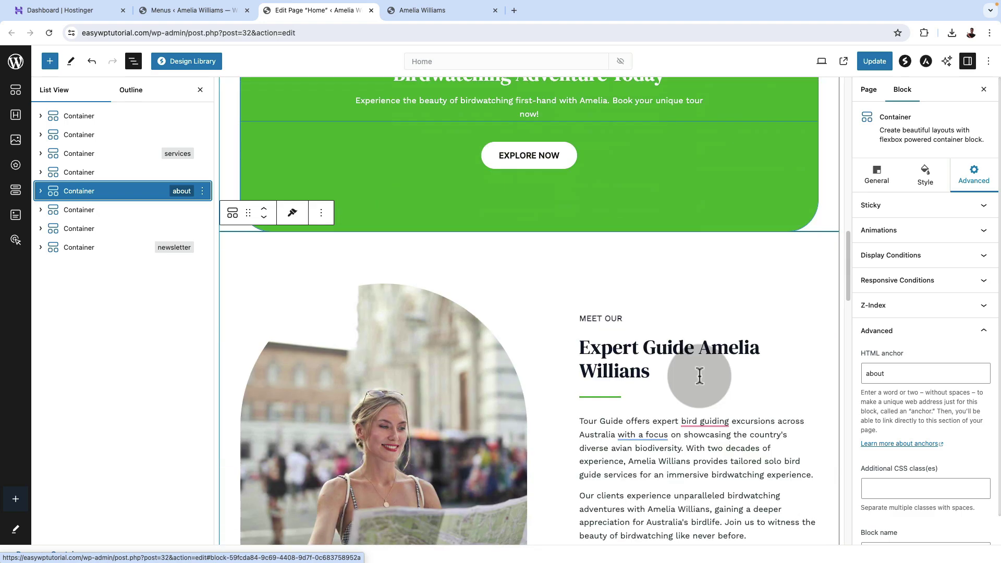
{"action": "scroll", "coordinate": [699, 379], "scroll_direction": "up", "scroll_amount": 15}
{"action": "scroll", "coordinate": [699, 376], "scroll_direction": "down", "scroll_amount": 4}
{"action": "left_click", "coordinate": [871, 61]}
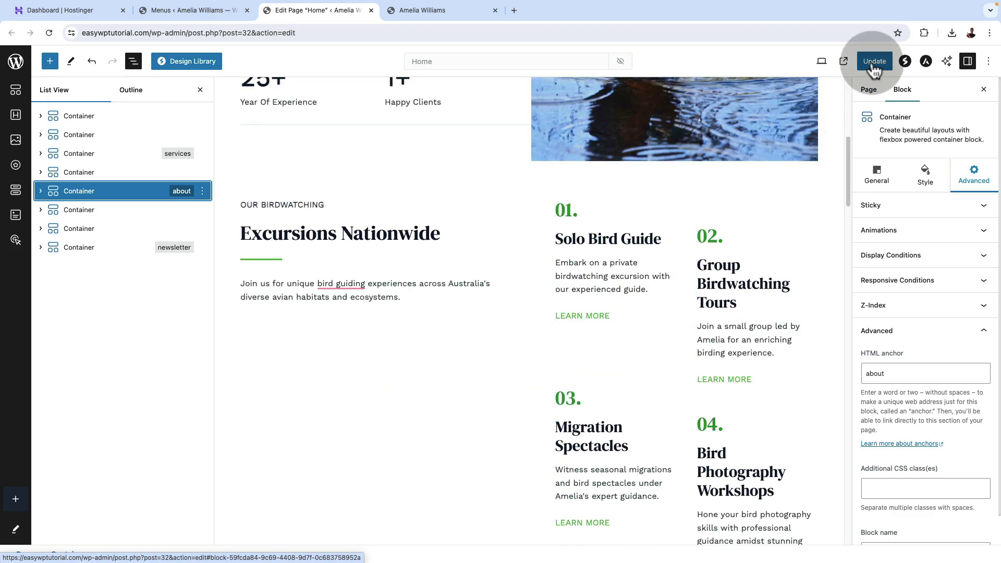
{"action": "left_click", "coordinate": [167, 10]}
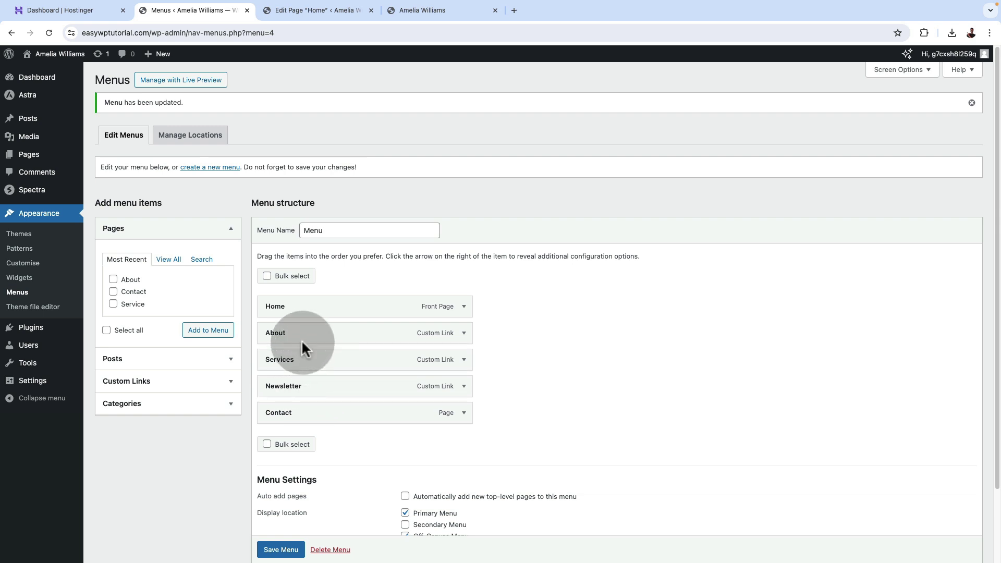
Move About below Services in the menu and save the reordered menu.
{"action": "left_click_drag", "start_coordinate": [301, 334], "coordinate": [305, 360]}
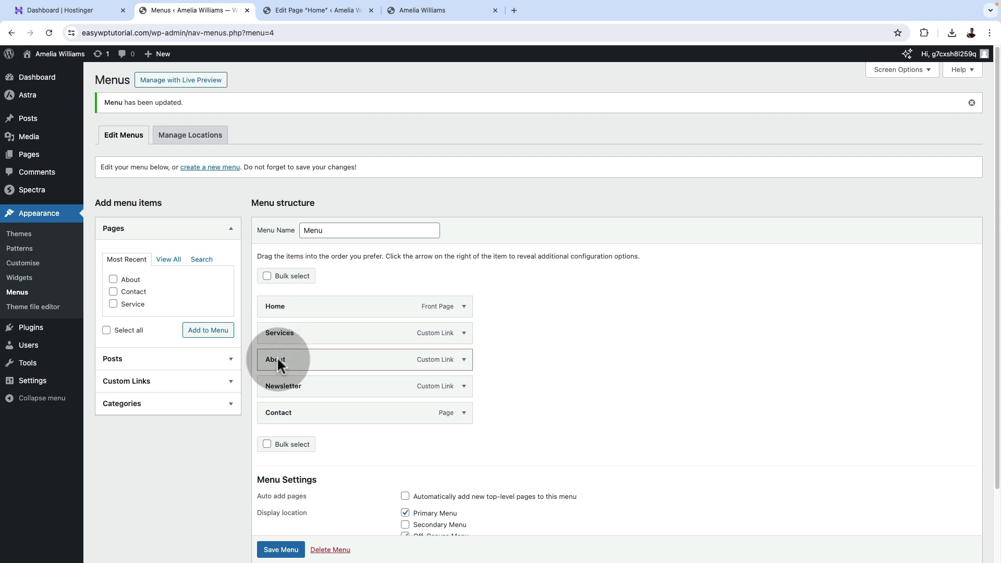
{"action": "left_click", "coordinate": [279, 550]}
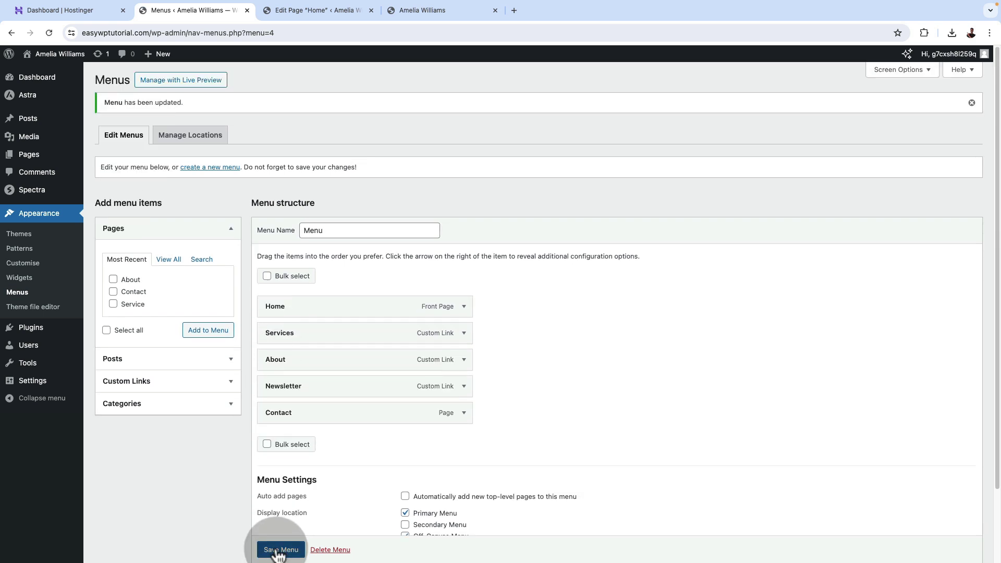
{"action": "left_click", "coordinate": [280, 551]}
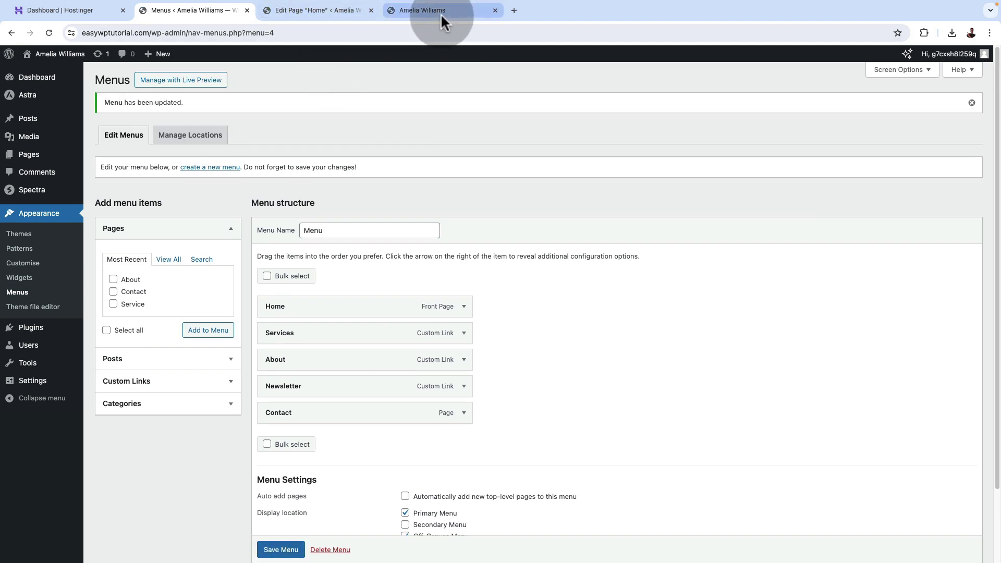
{"action": "left_click", "coordinate": [441, 11]}
{"action": "scroll", "coordinate": [389, 306], "scroll_direction": "up", "scroll_amount": 20}
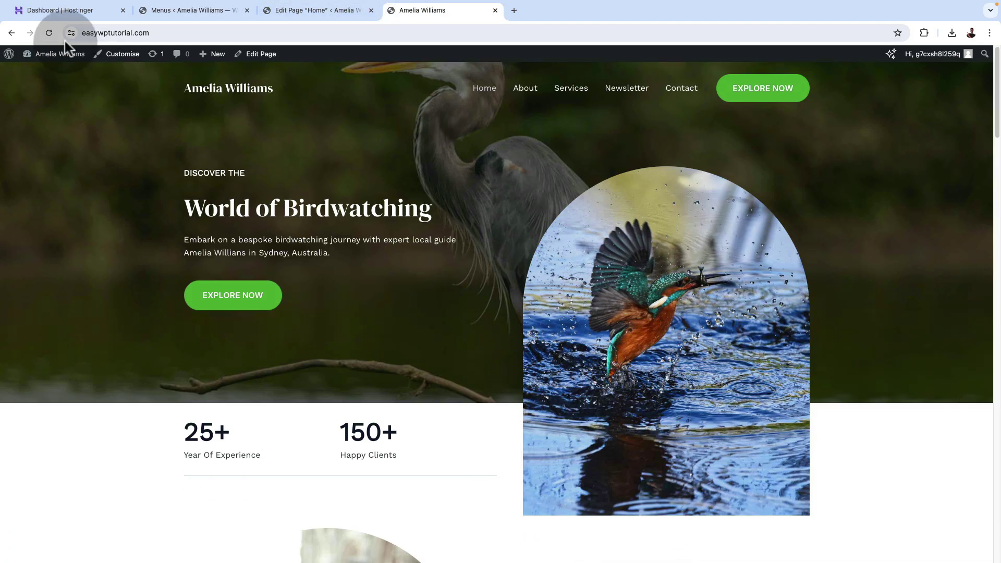
Reload the live site and check that the Services and About links jump to their sections.
{"action": "left_click", "coordinate": [49, 33]}
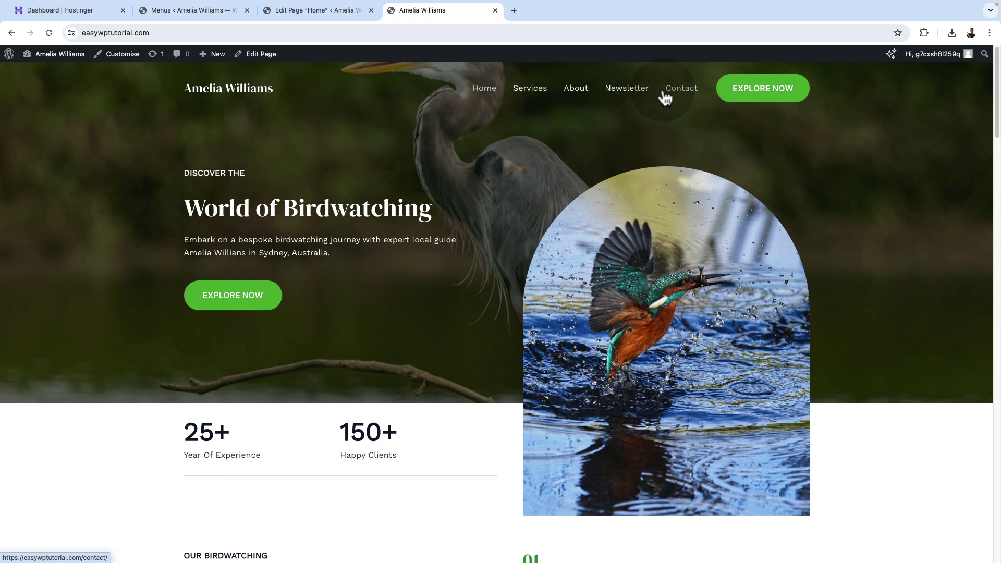
{"action": "left_click", "coordinate": [531, 90]}
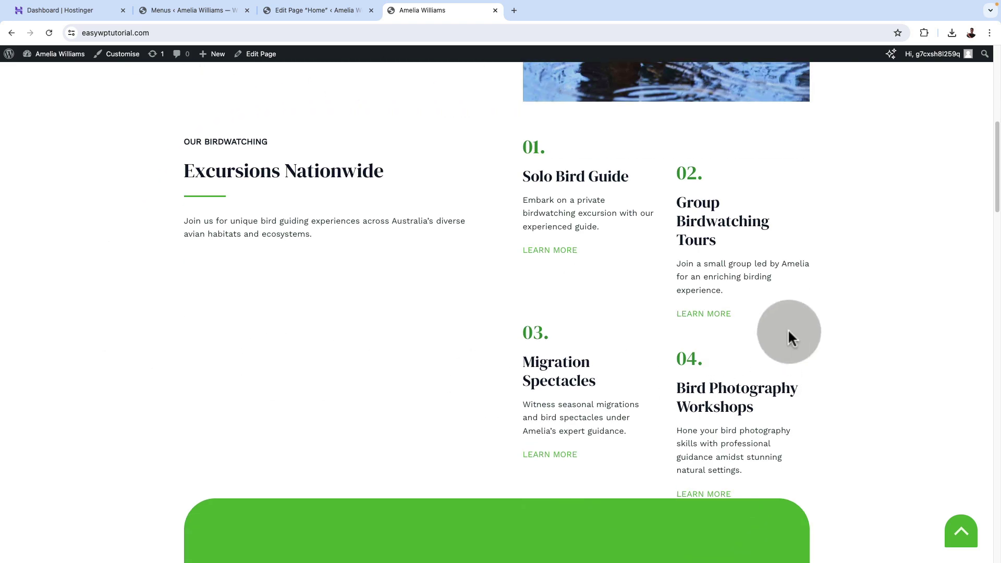
{"action": "key", "text": "Home"}
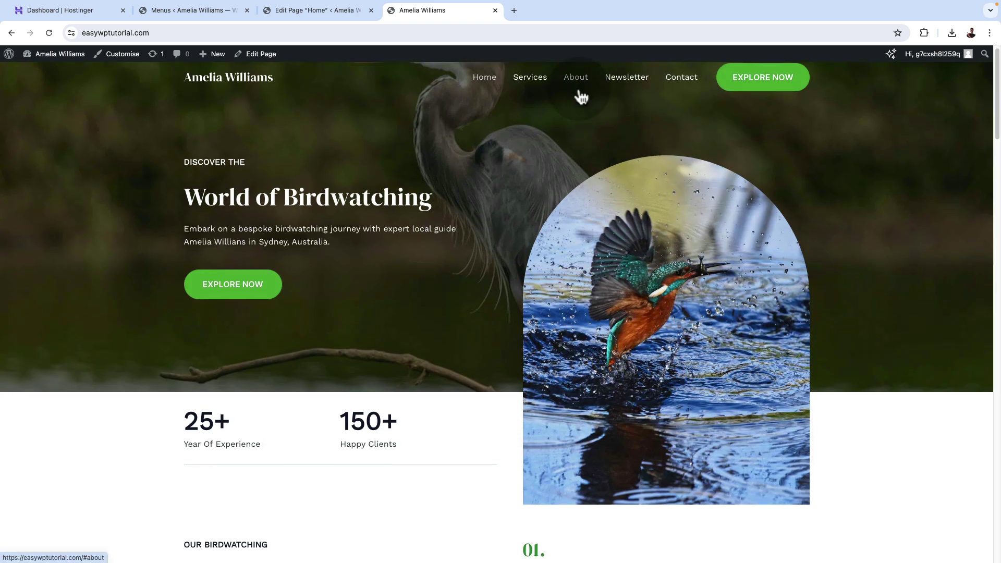
{"action": "left_click", "coordinate": [579, 93]}
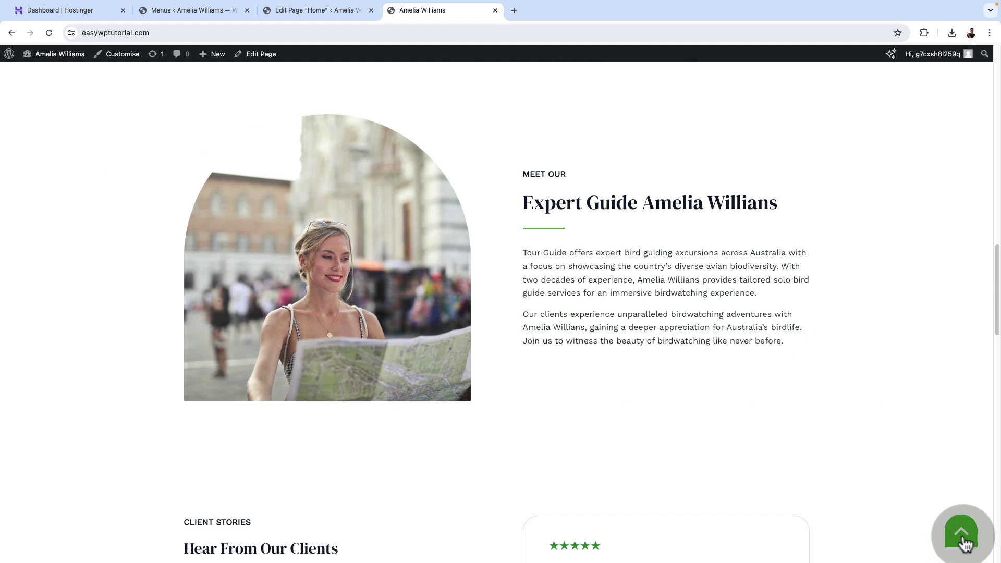
{"action": "left_click", "coordinate": [963, 534]}
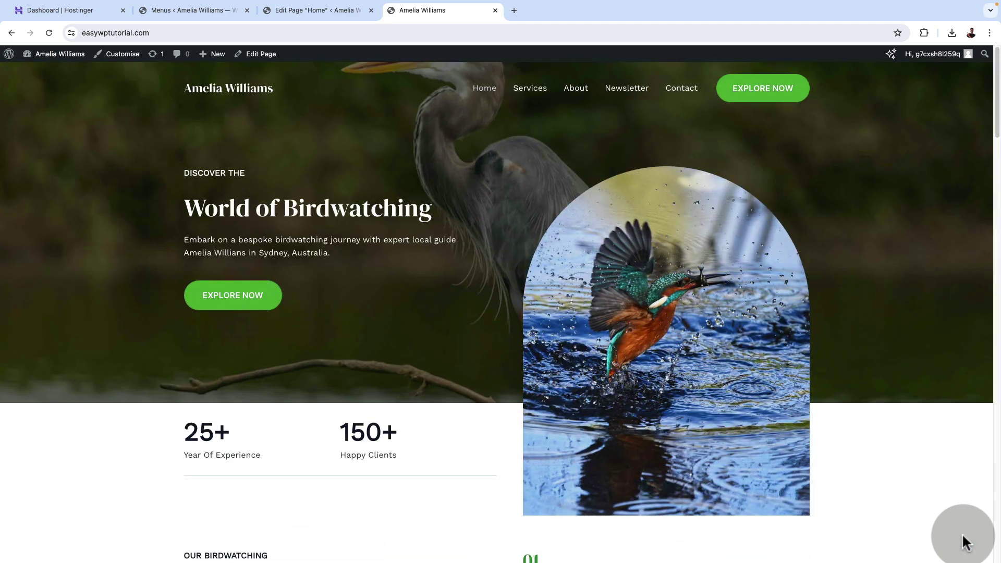
Test the Newsletter link, view the Contact page, then return to the homepage and select its address.
{"action": "left_click", "coordinate": [619, 95]}
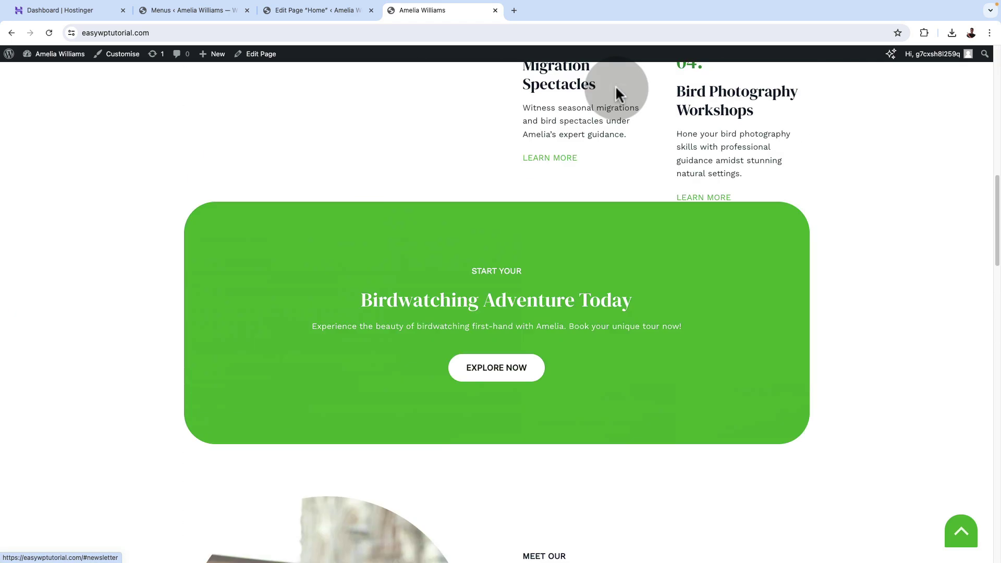
{"action": "left_click", "coordinate": [333, 203]}
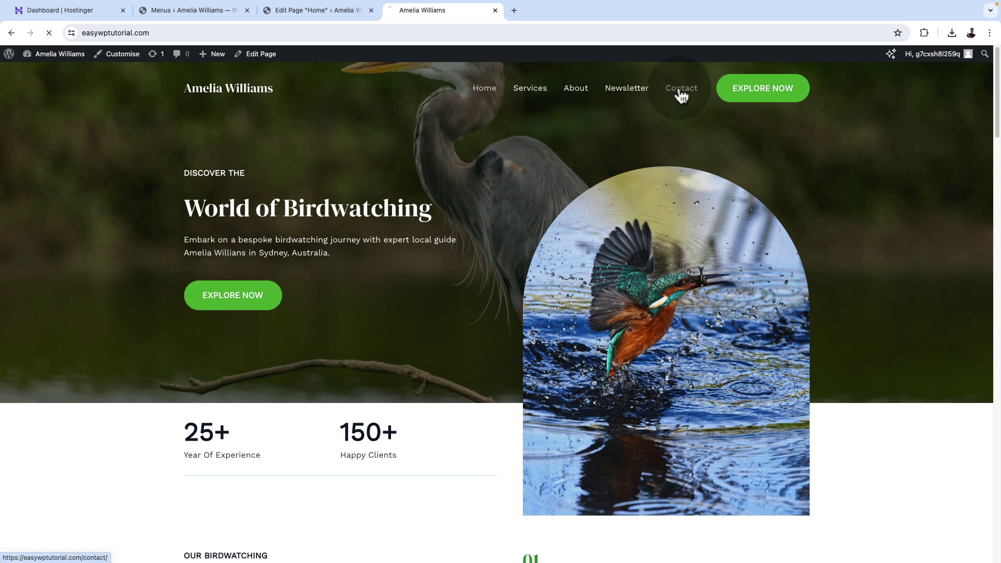
{"action": "scroll", "coordinate": [756, 355], "scroll_direction": "down", "scroll_amount": 5}
{"action": "scroll", "coordinate": [765, 369], "scroll_direction": "up", "scroll_amount": 1}
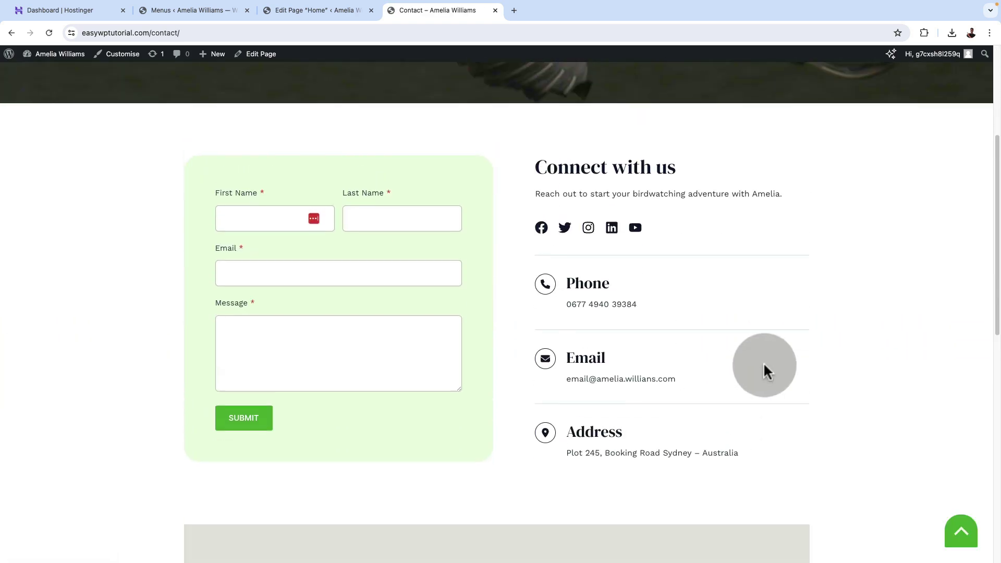
{"action": "scroll", "coordinate": [793, 424], "scroll_direction": "down", "scroll_amount": 1}
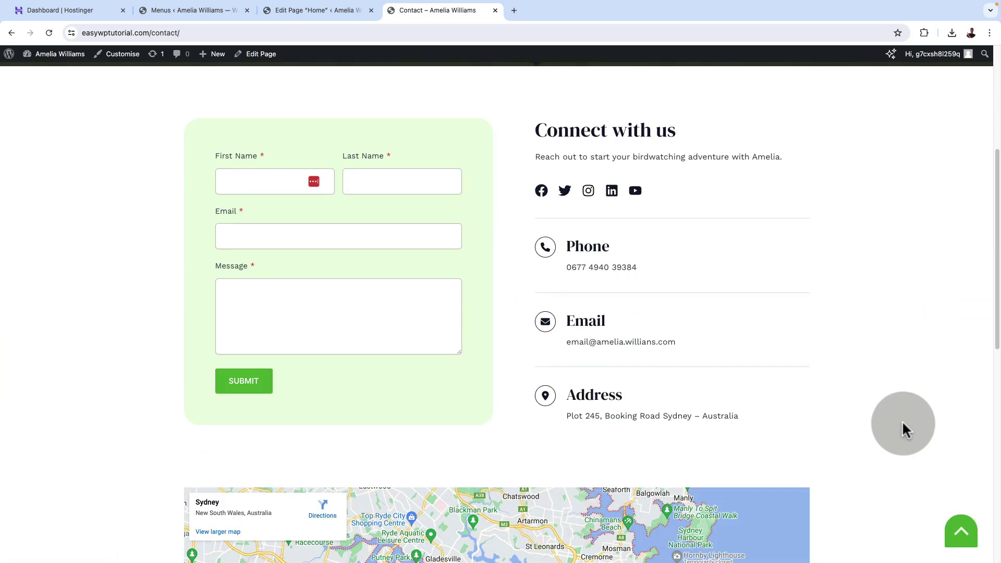
{"action": "scroll", "coordinate": [902, 420], "scroll_direction": "down", "scroll_amount": 5}
{"action": "scroll", "coordinate": [902, 420], "scroll_direction": "up", "scroll_amount": 10}
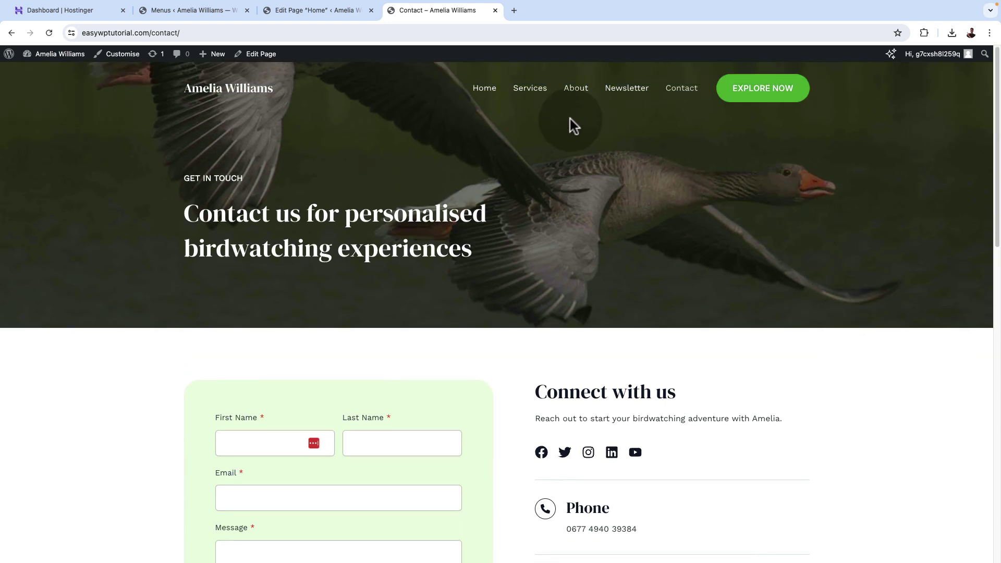
{"action": "left_click", "coordinate": [528, 94]}
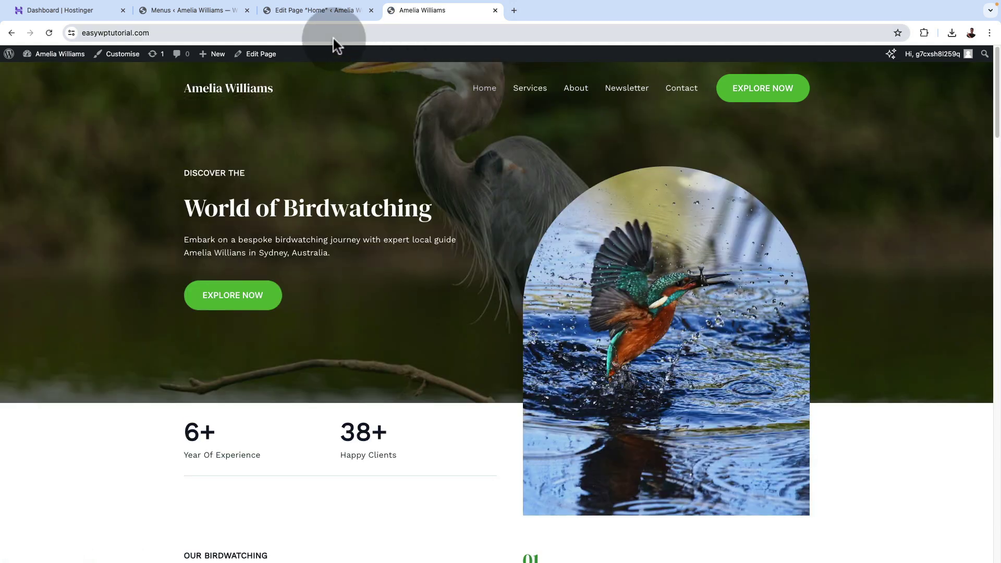
{"action": "left_click", "coordinate": [332, 33]}
{"action": "key", "text": "ctrl+c"}
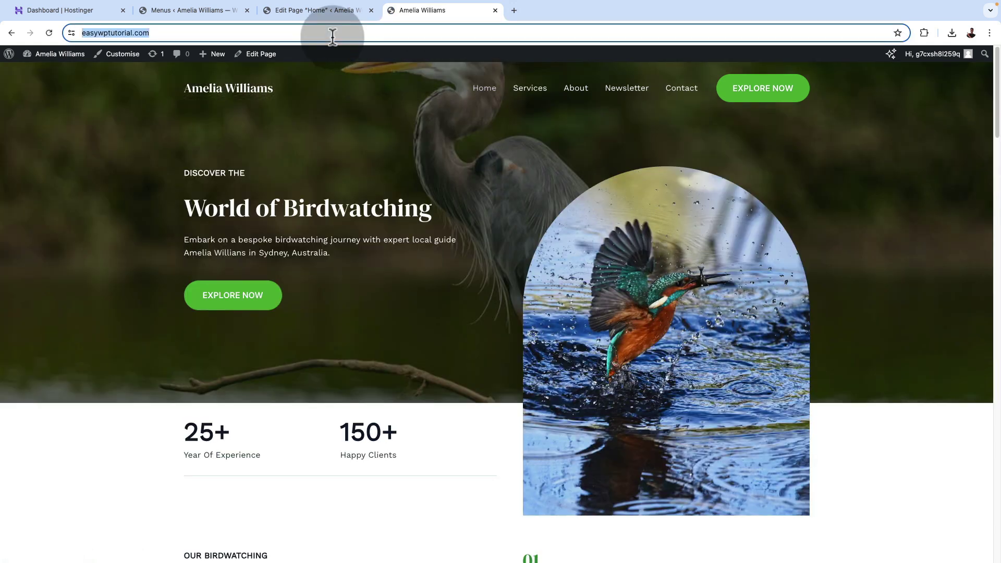
{"action": "left_click", "coordinate": [203, 11]}
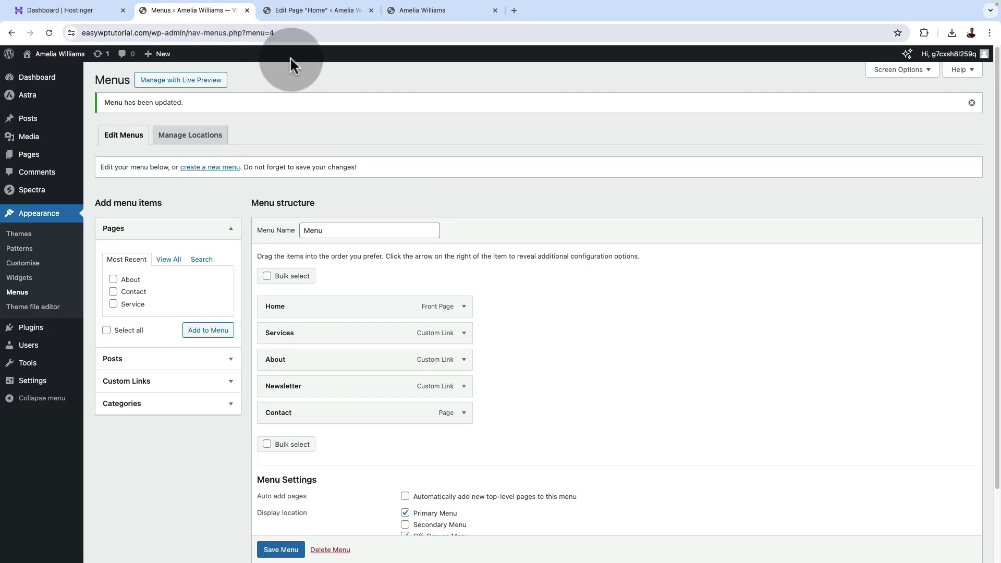
{"action": "left_click", "coordinate": [465, 336]}
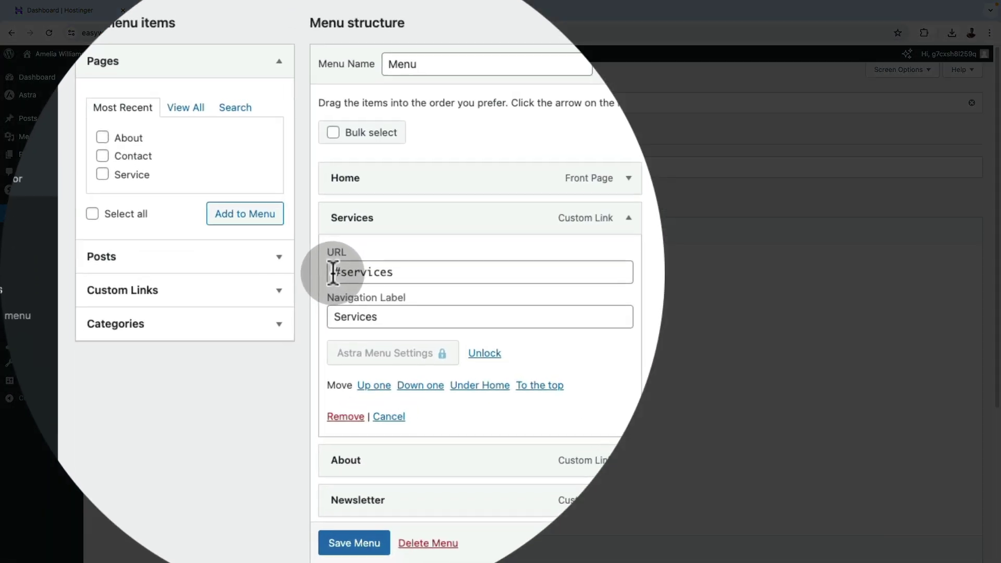
{"action": "left_click", "coordinate": [267, 370]}
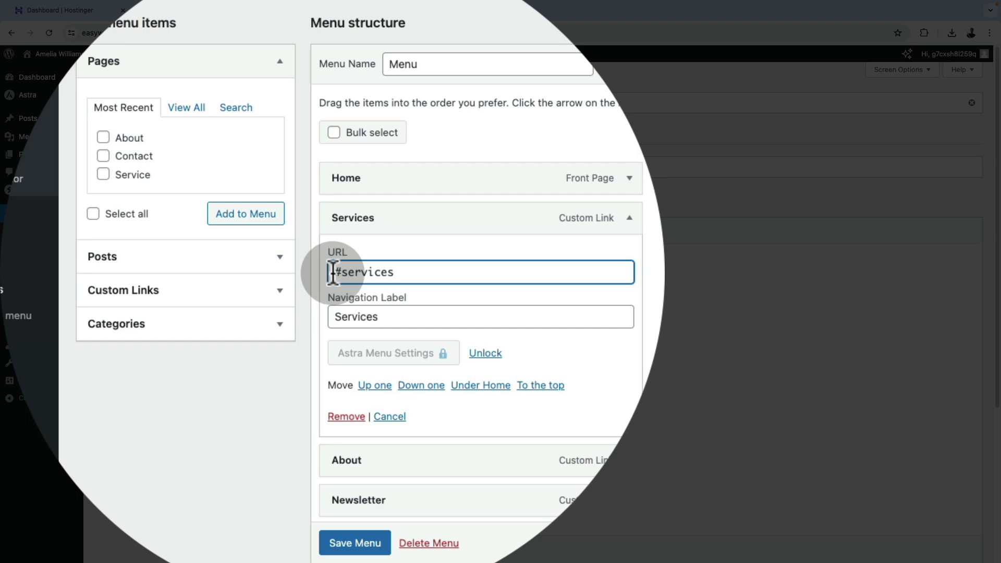
{"action": "key", "text": "ctrl+v"}
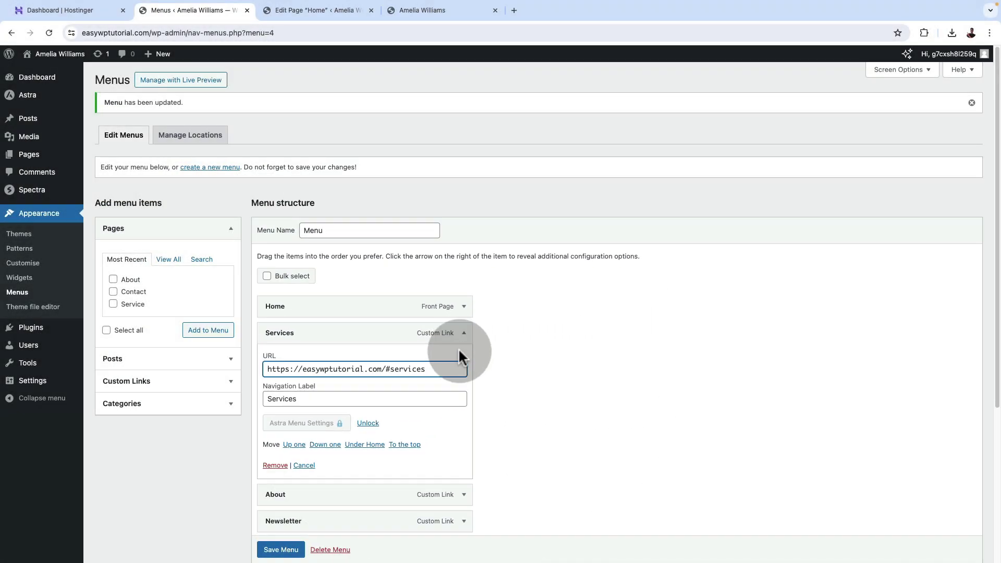
{"action": "left_click", "coordinate": [462, 336]}
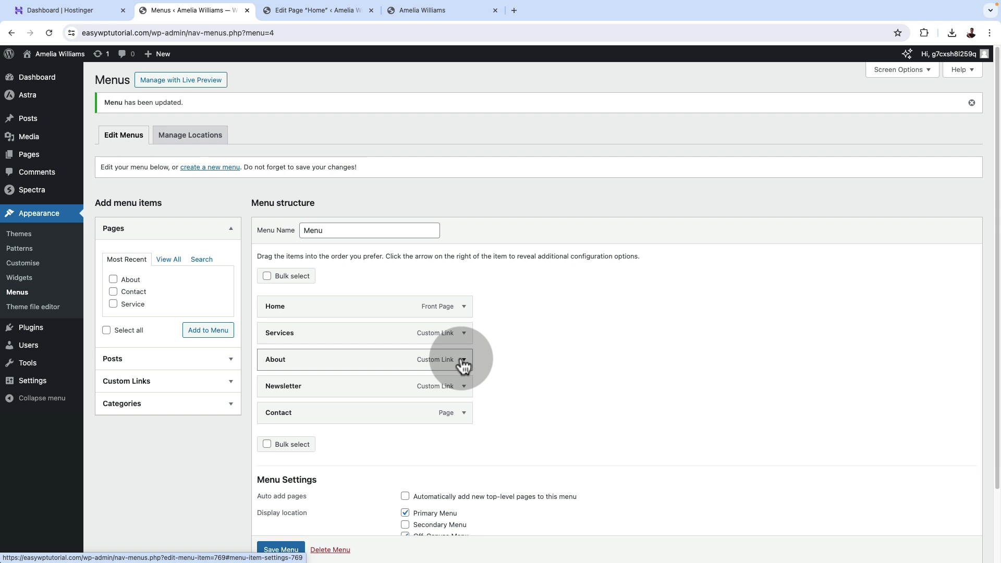
{"action": "left_click", "coordinate": [462, 361]}
{"action": "left_click", "coordinate": [265, 396]}
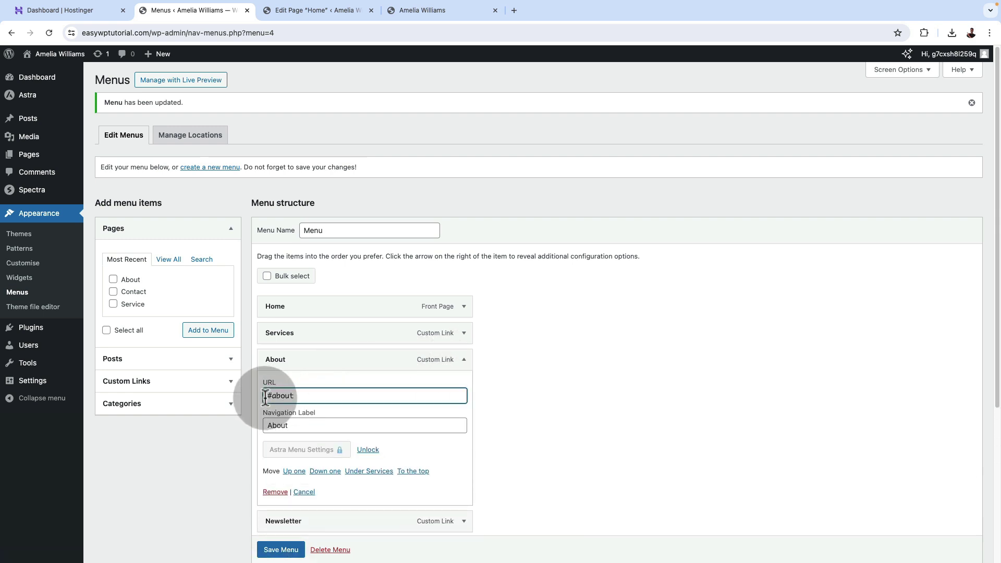
{"action": "key", "text": "ctrl+v"}
{"action": "left_click", "coordinate": [464, 361]}
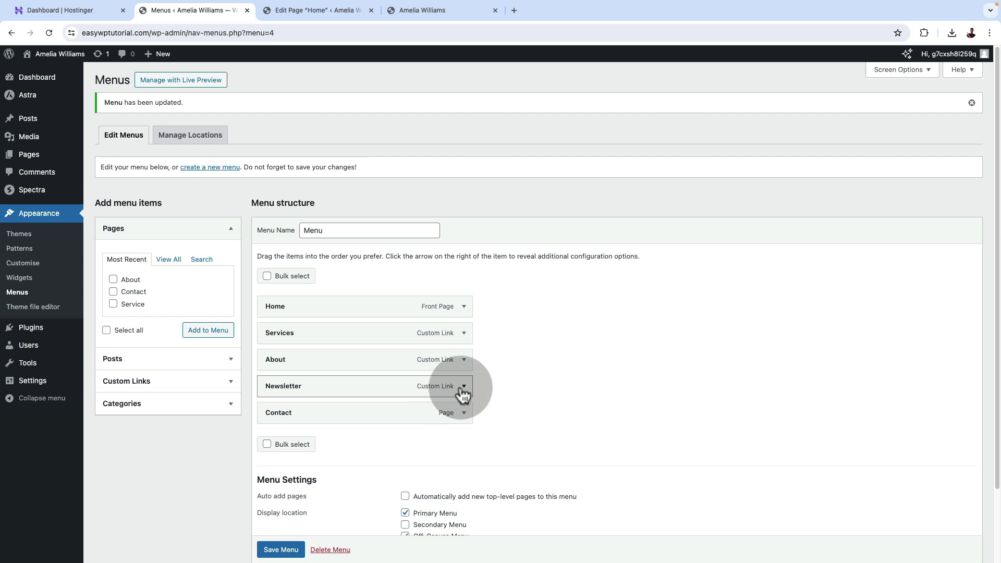
{"action": "left_click", "coordinate": [462, 389]}
{"action": "left_click", "coordinate": [267, 422]}
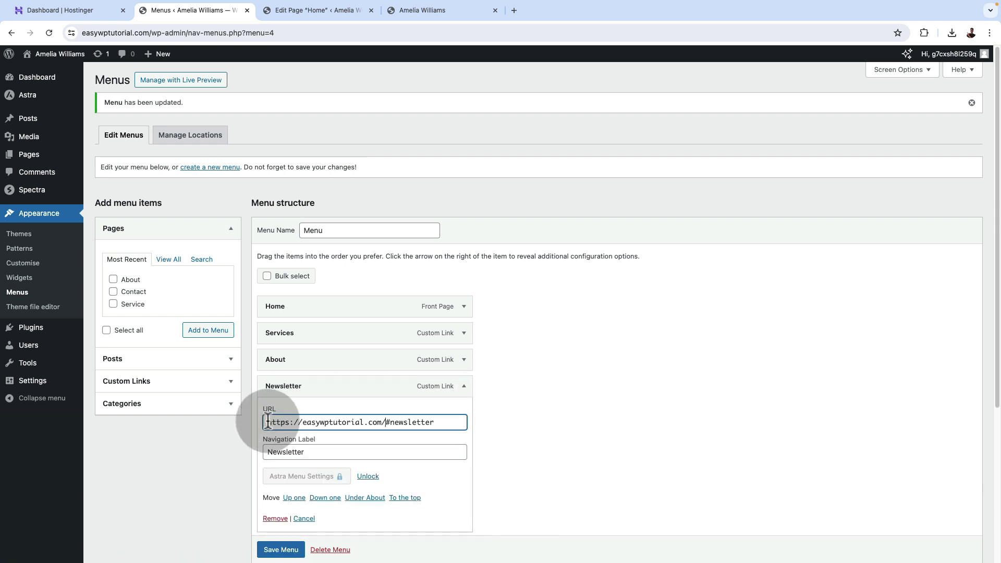
{"action": "left_click", "coordinate": [464, 386]}
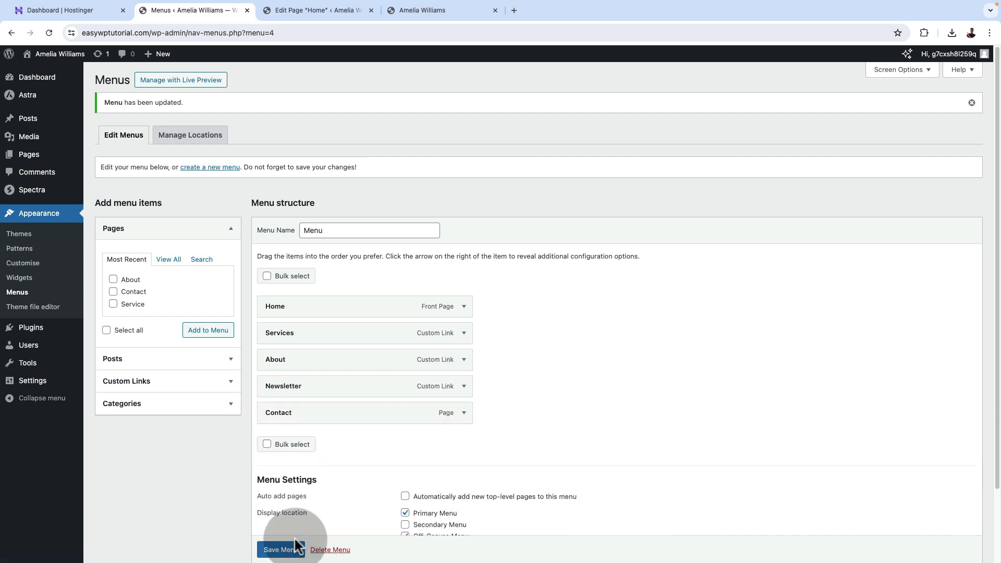
{"action": "left_click", "coordinate": [290, 548]}
{"action": "left_click", "coordinate": [280, 551]}
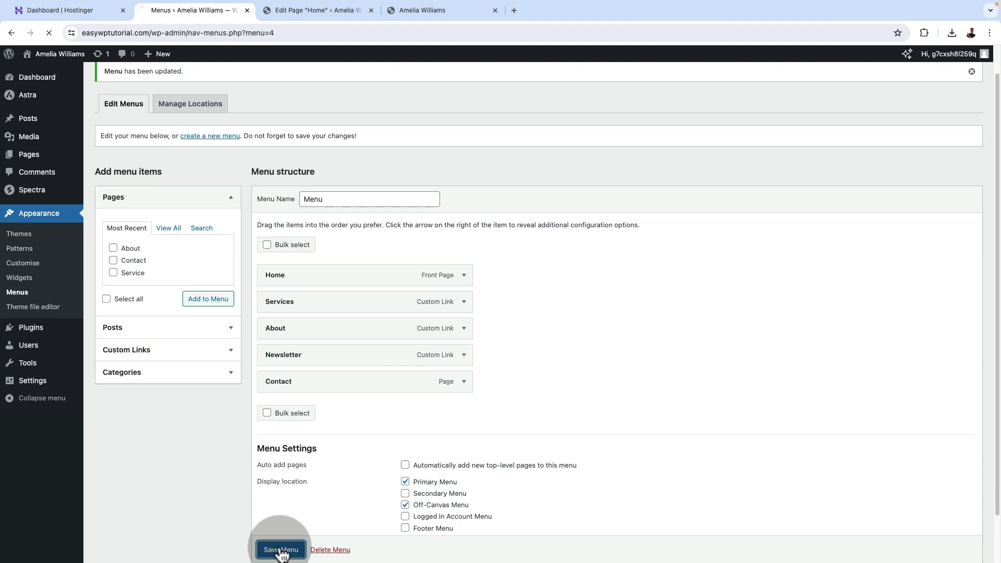
{"action": "left_click", "coordinate": [410, 7]}
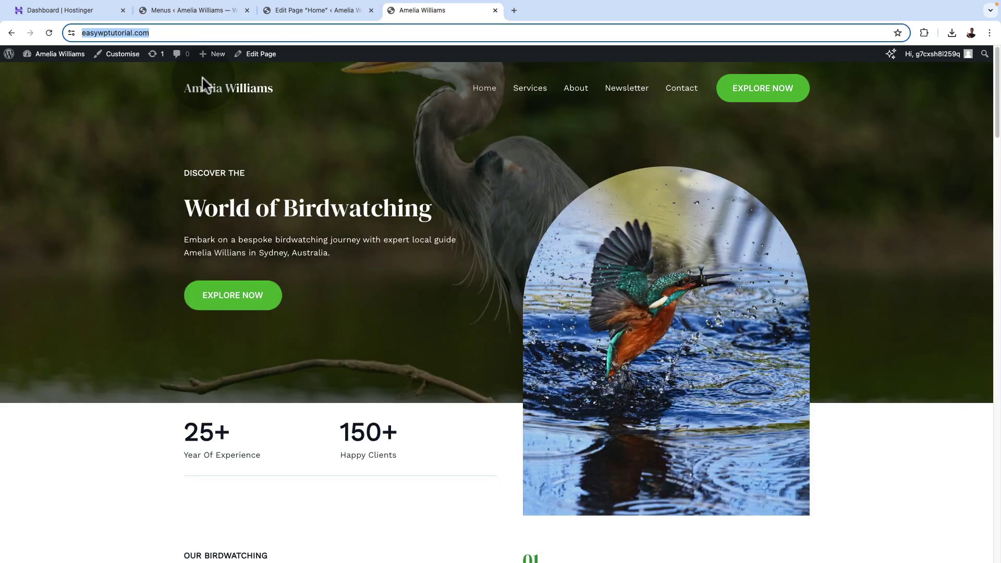
Reload the live site and test the Services, Newsletter and Contact menu links before returning to Menus.
{"action": "left_click", "coordinate": [49, 32]}
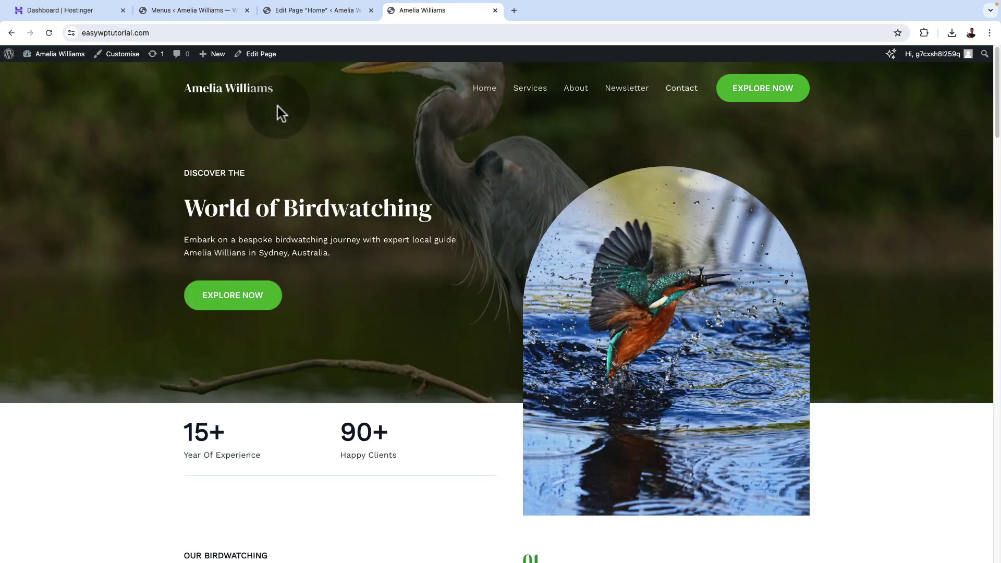
{"action": "left_click", "coordinate": [530, 88]}
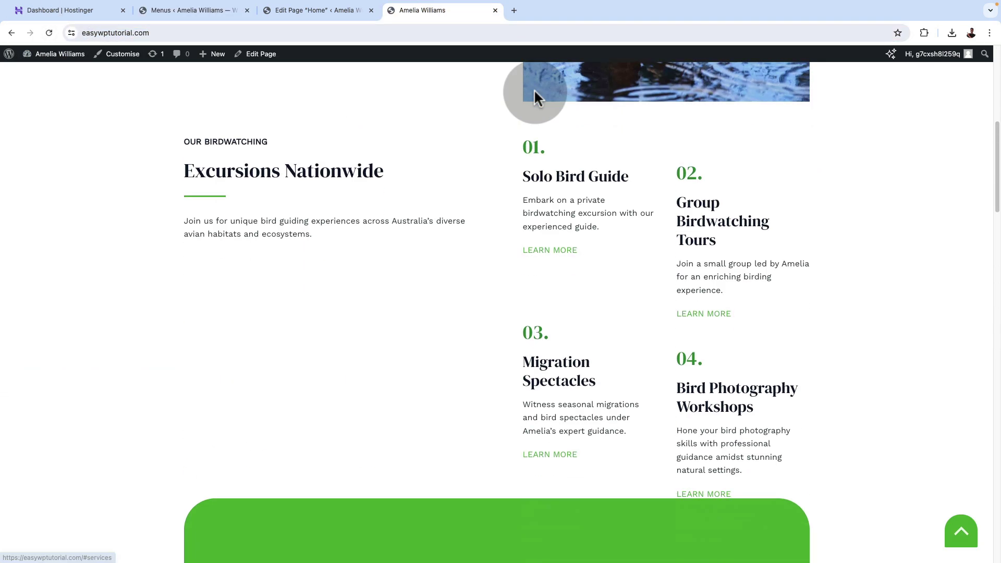
{"action": "left_click", "coordinate": [970, 514]}
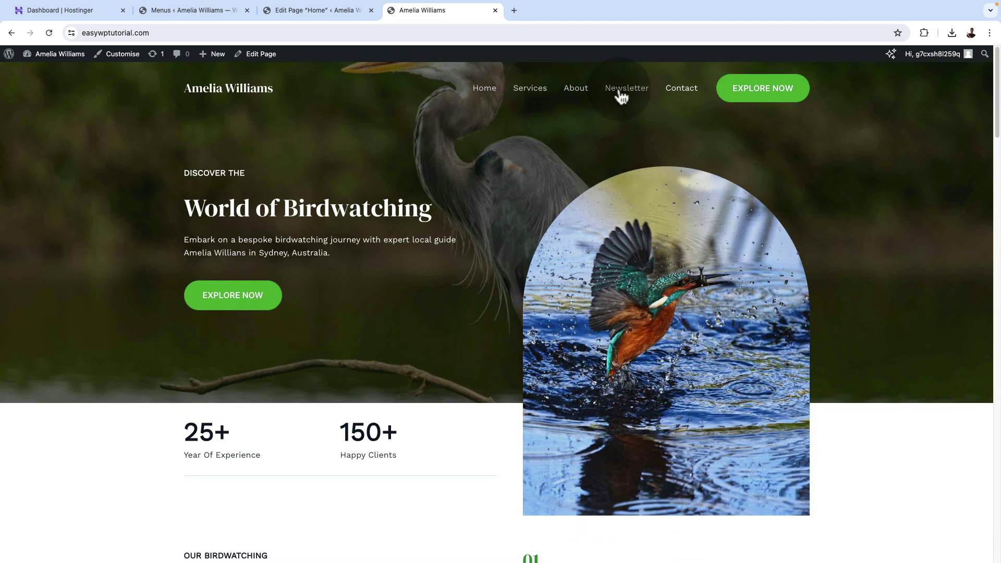
{"action": "left_click", "coordinate": [619, 91]}
{"action": "left_click", "coordinate": [948, 537]}
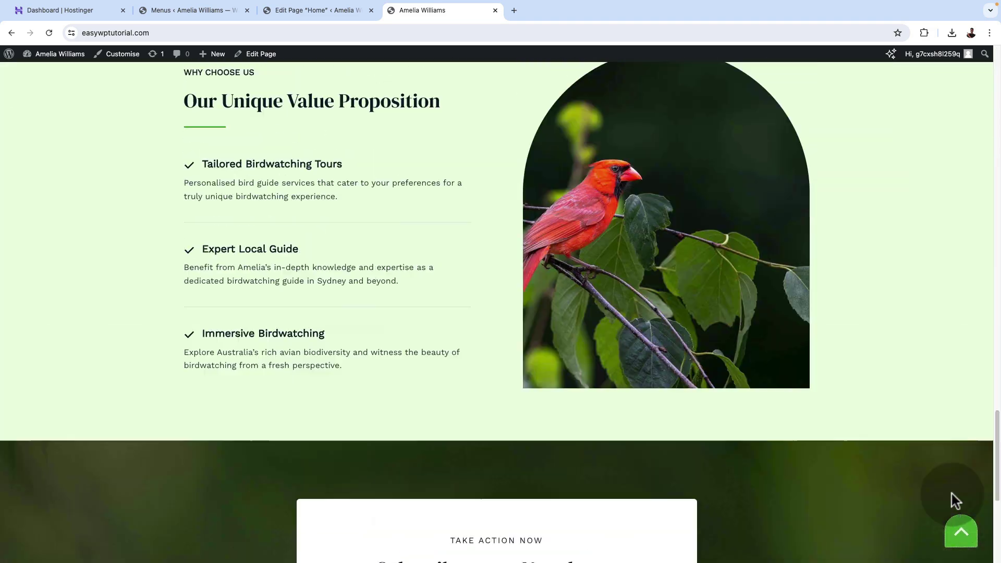
{"action": "left_click", "coordinate": [682, 90]}
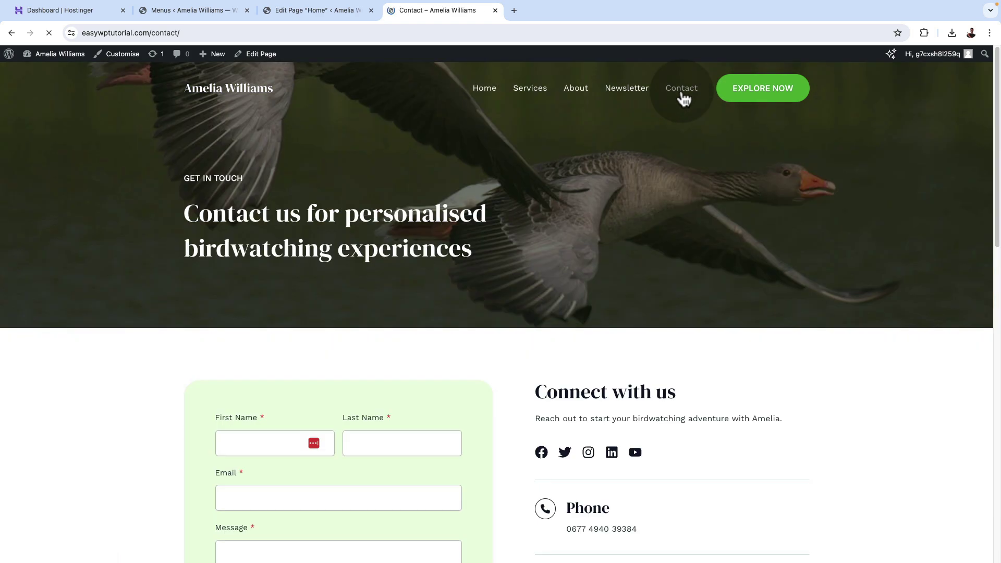
{"action": "scroll", "coordinate": [727, 438], "scroll_direction": "down", "scroll_amount": 10}
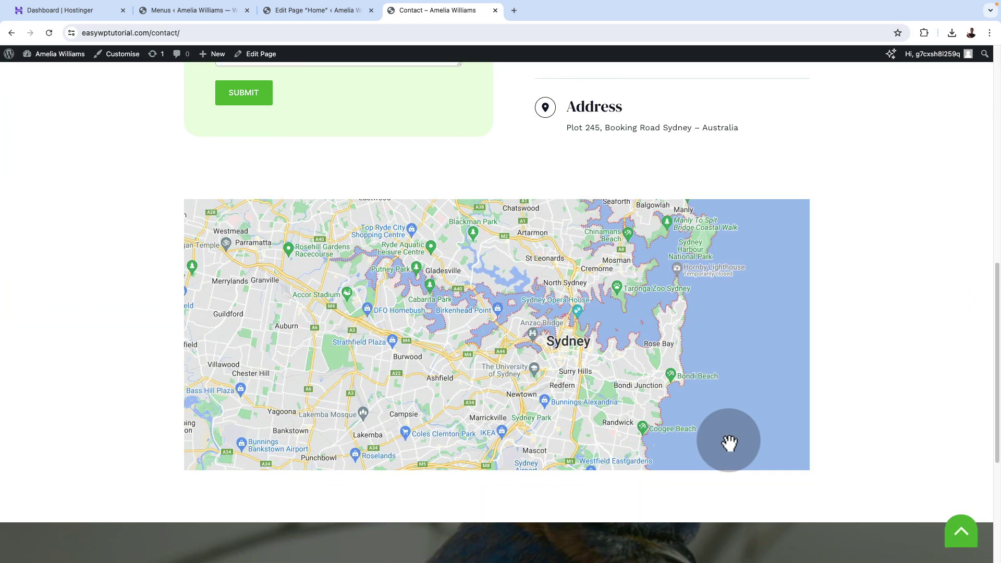
{"action": "left_click", "coordinate": [963, 537]}
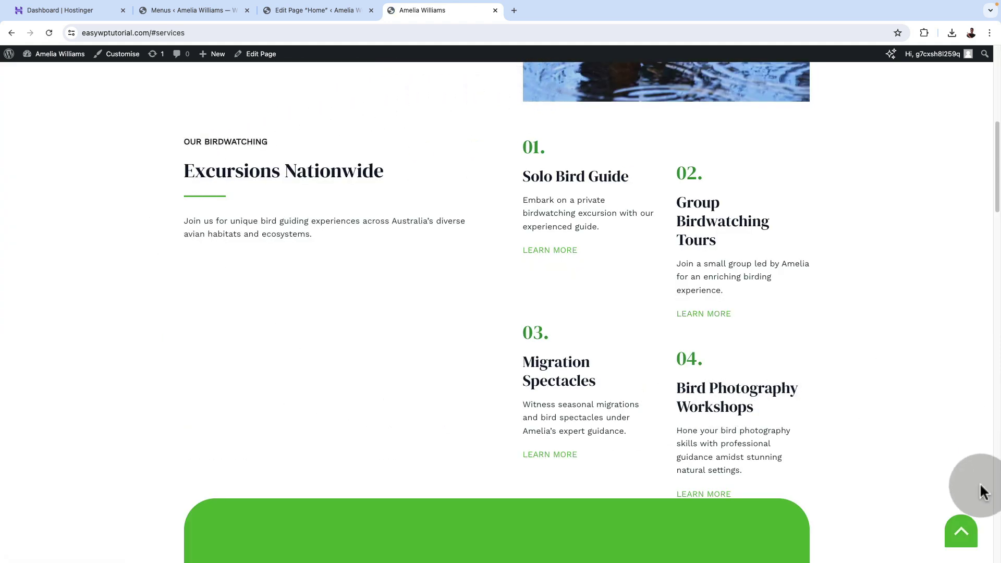
{"action": "left_click", "coordinate": [961, 533]}
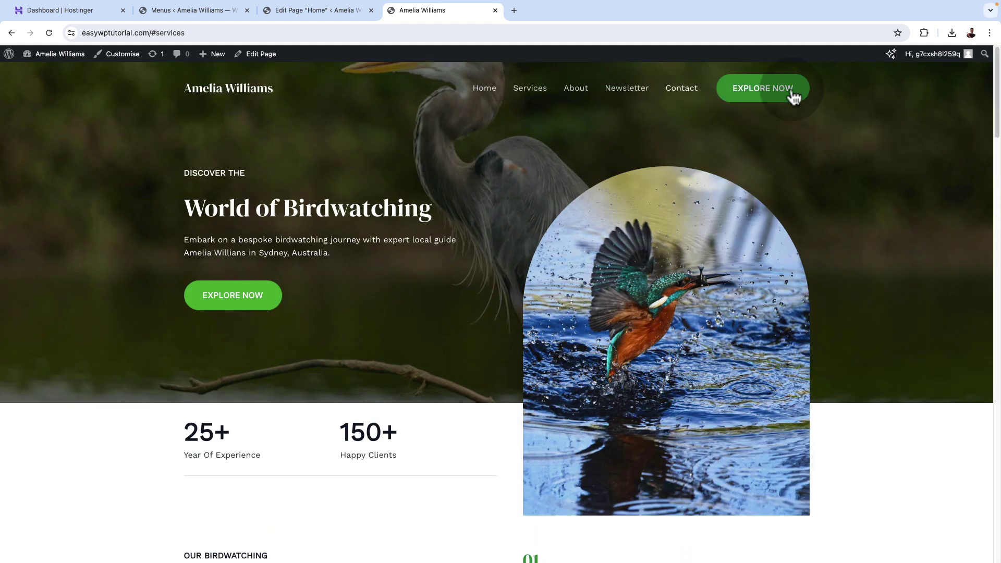
{"action": "left_click", "coordinate": [163, 11]}
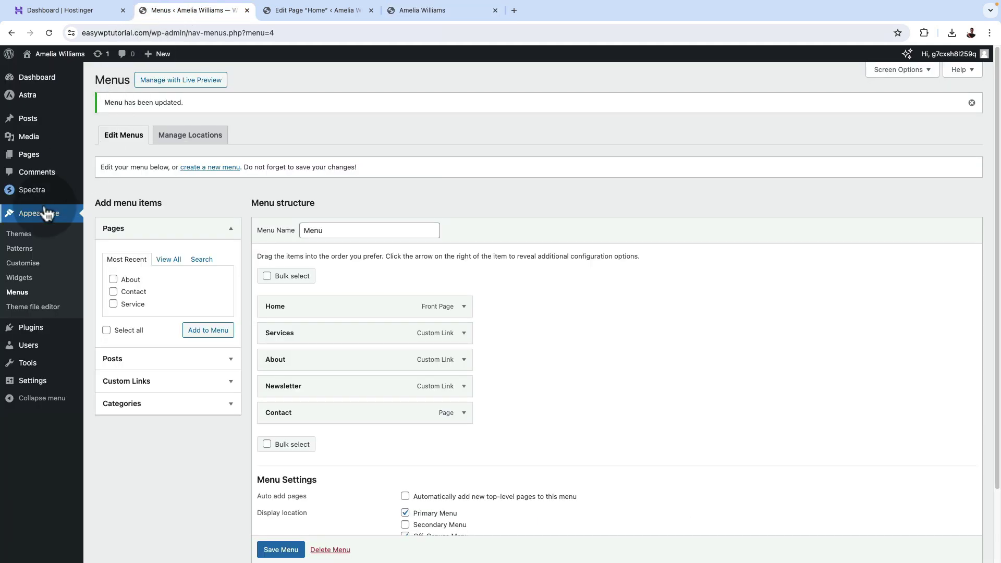
Delete the EXPLORE NOW button from the header in the Customizer's Header Builder.
{"action": "left_click", "coordinate": [29, 265]}
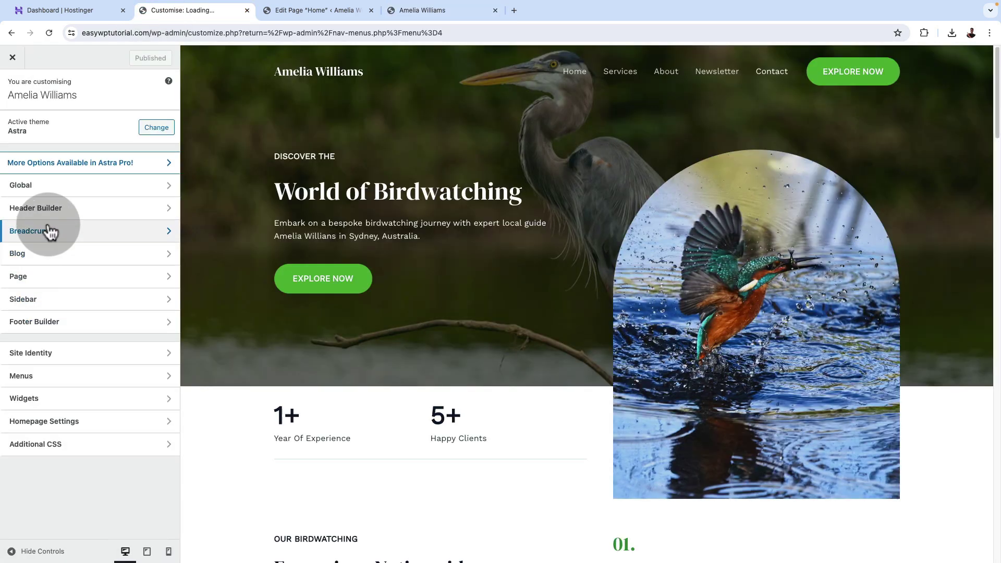
{"action": "left_click", "coordinate": [46, 209]}
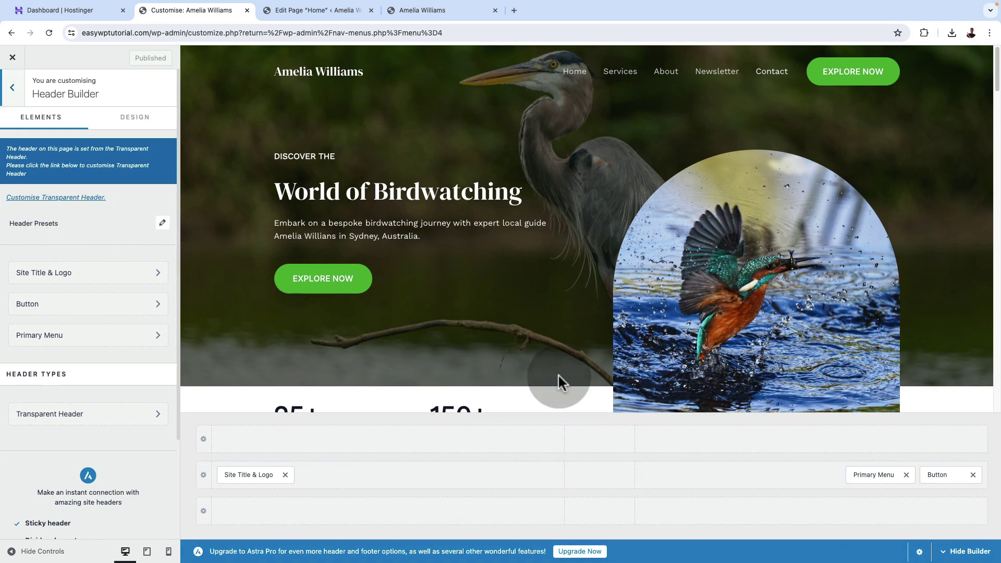
{"action": "left_click", "coordinate": [964, 479]}
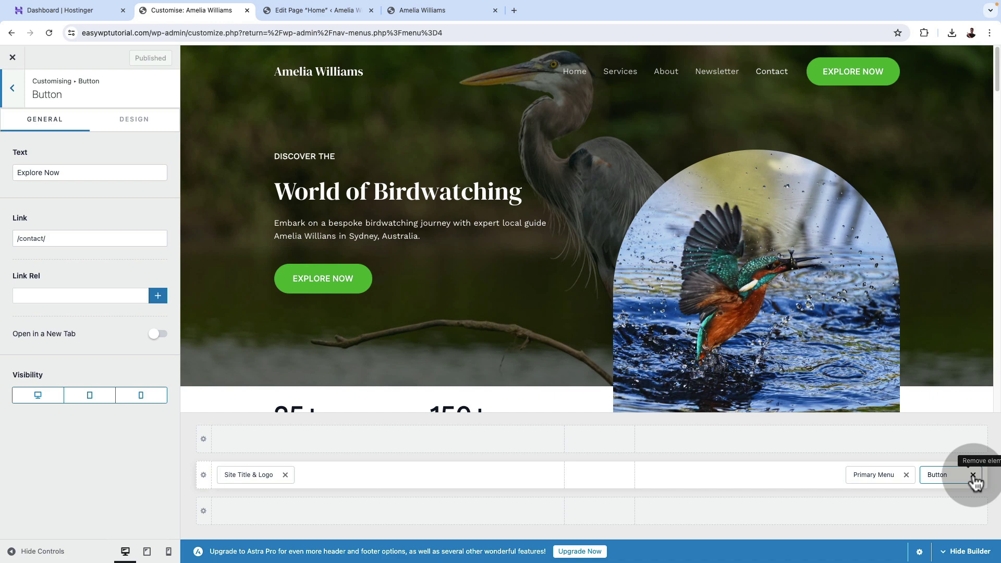
{"action": "left_click", "coordinate": [973, 475]}
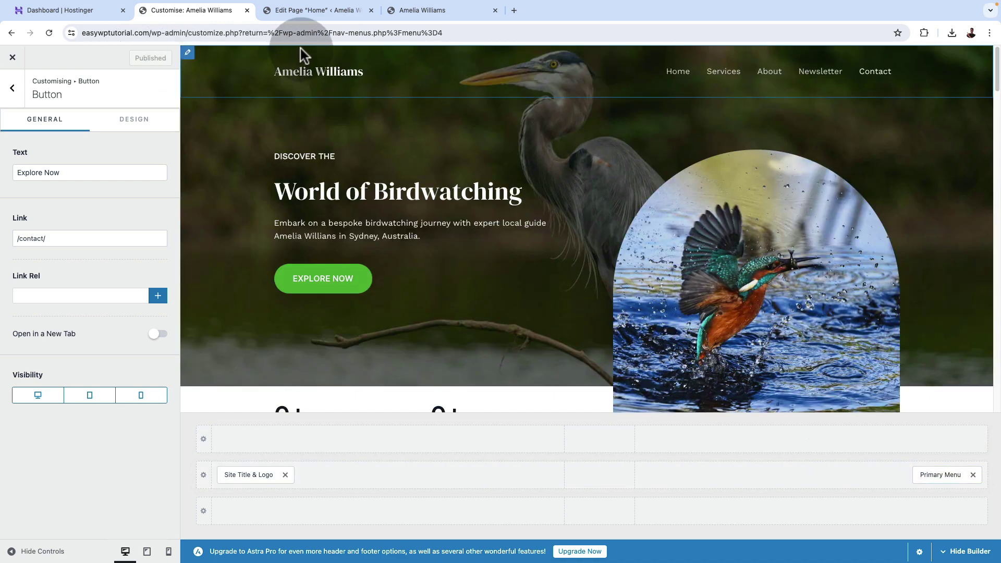
Reload the live homepage to confirm the button is gone, then close the Customizer.
{"action": "left_click", "coordinate": [442, 11]}
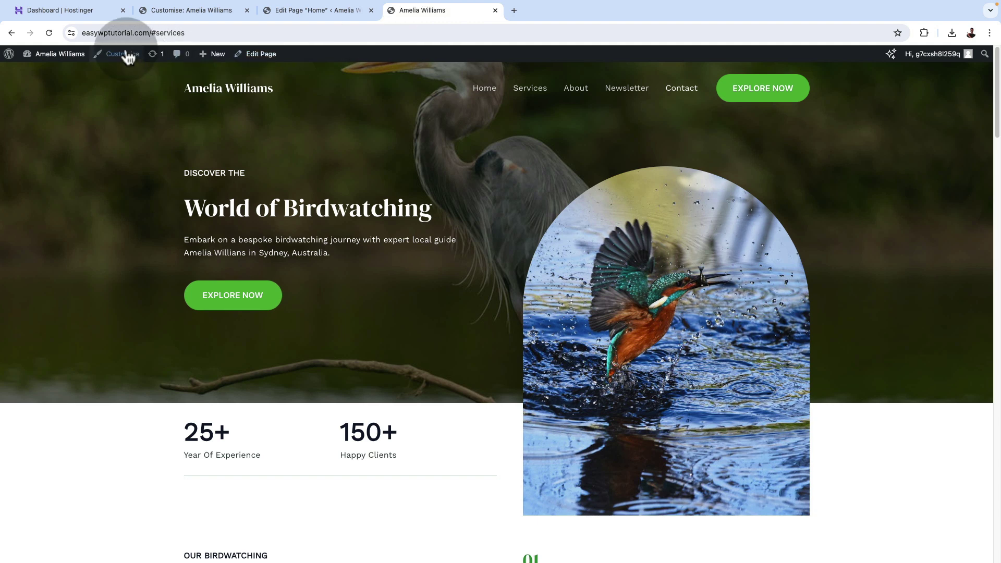
{"action": "left_click", "coordinate": [211, 93]}
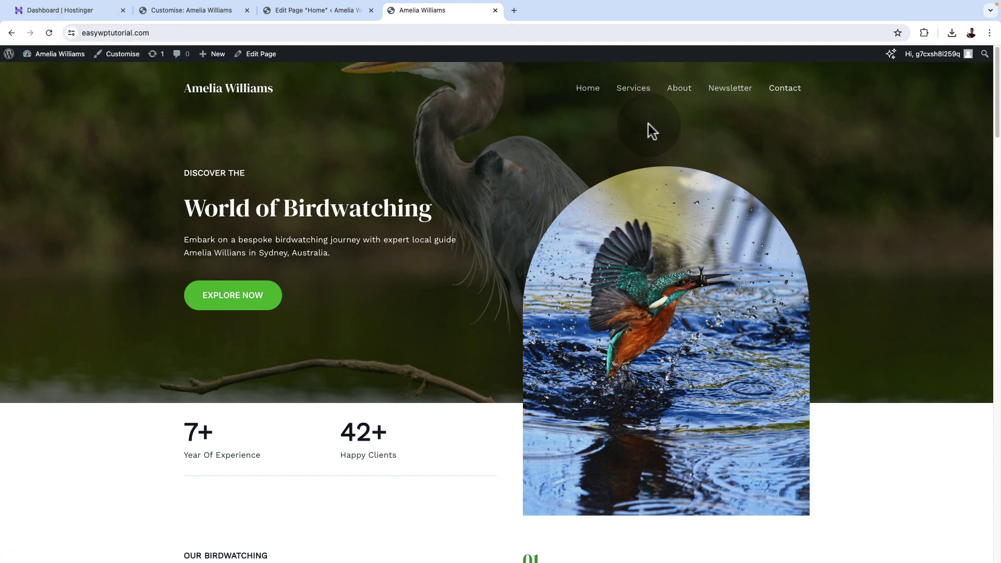
{"action": "scroll", "coordinate": [841, 160], "scroll_direction": "down", "scroll_amount": 1}
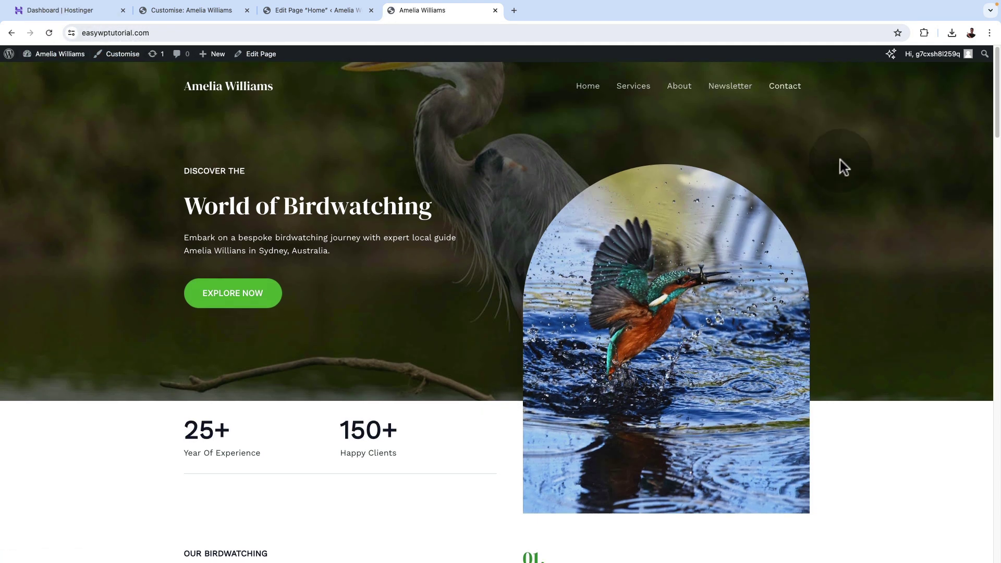
{"action": "left_click", "coordinate": [801, 83]}
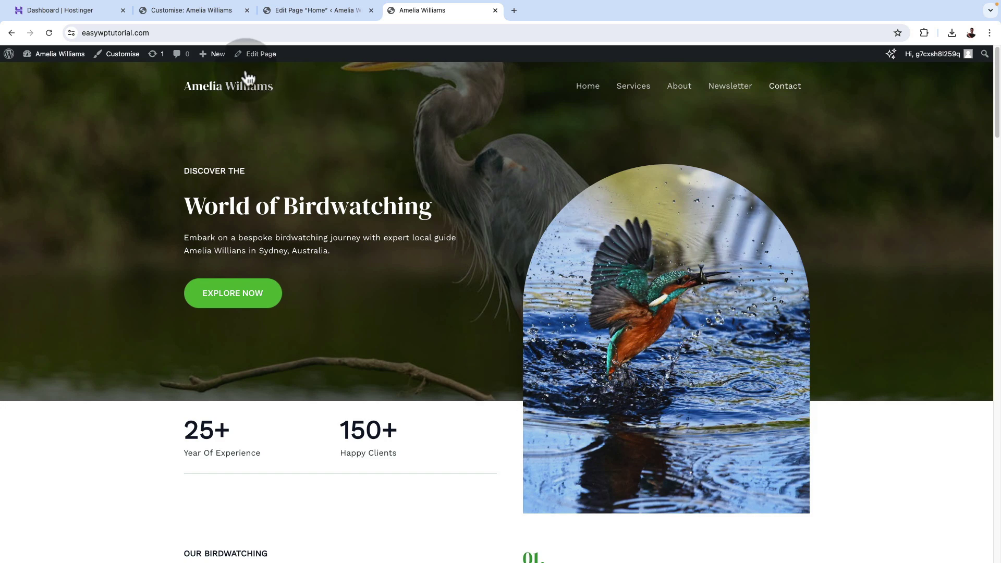
{"action": "left_click", "coordinate": [174, 10]}
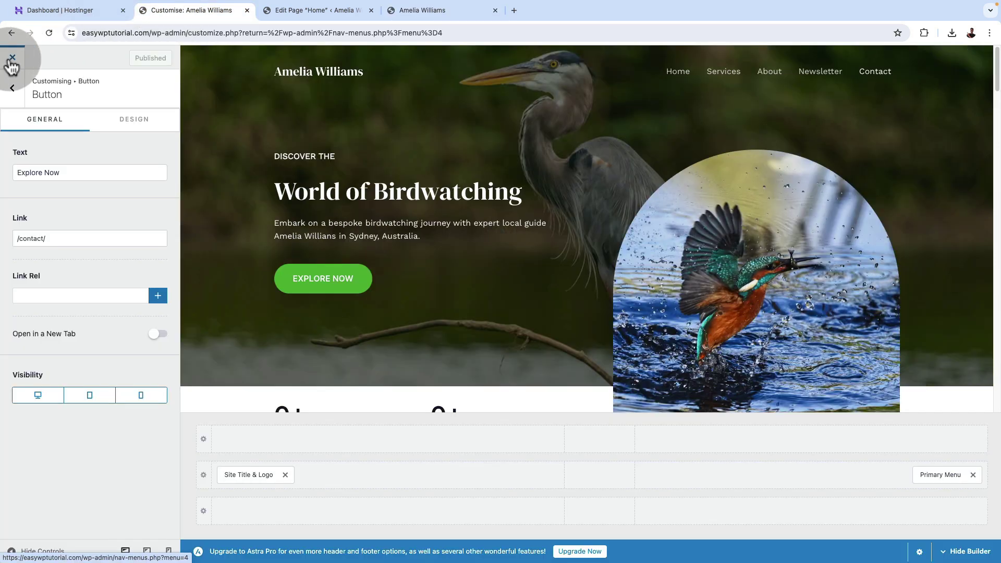
{"action": "left_click", "coordinate": [12, 58]}
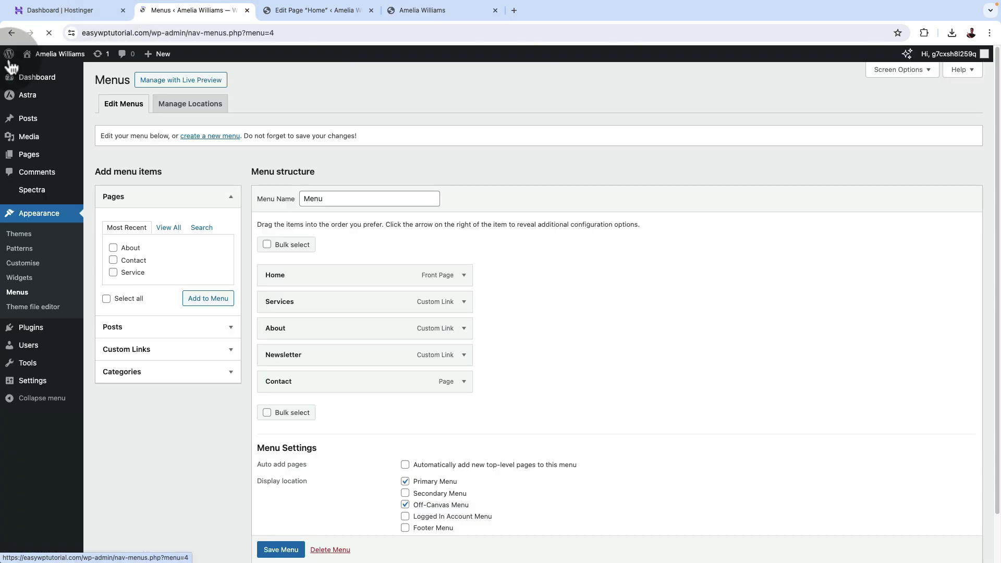
Bulk-move the About, Blog and Service pages to the Bin from All Pages.
{"action": "left_click", "coordinate": [36, 158]}
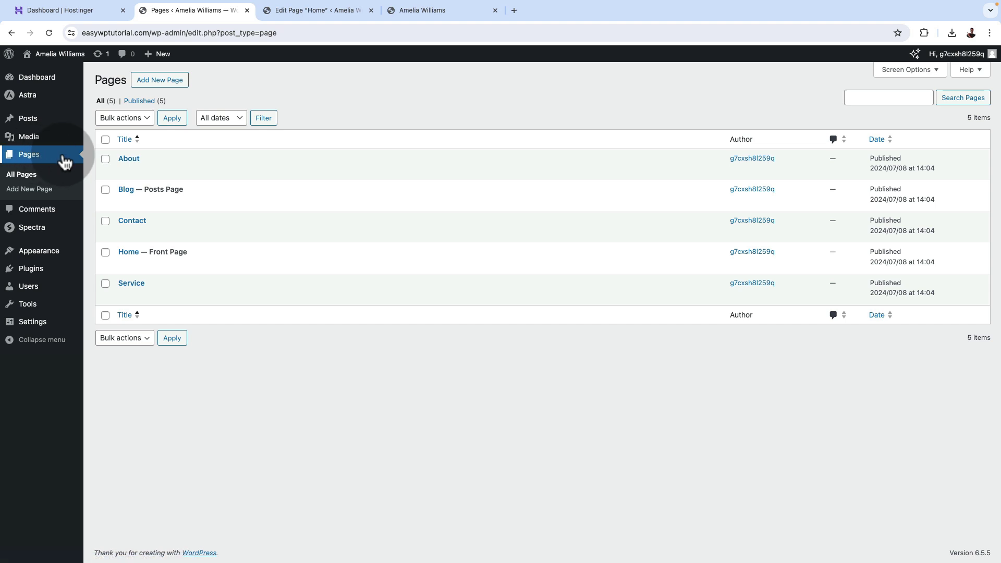
{"action": "left_click", "coordinate": [105, 160]}
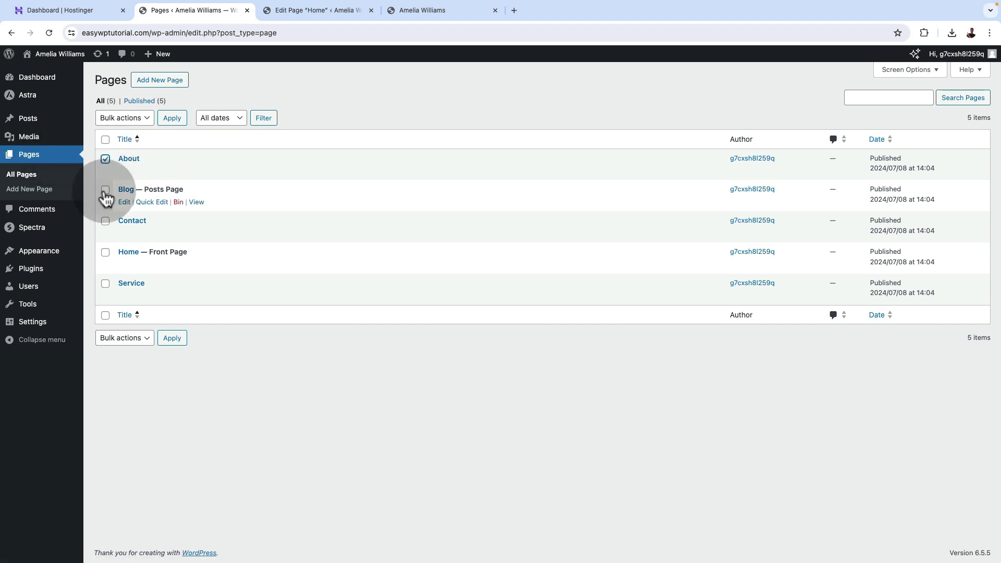
{"action": "left_click", "coordinate": [105, 284]}
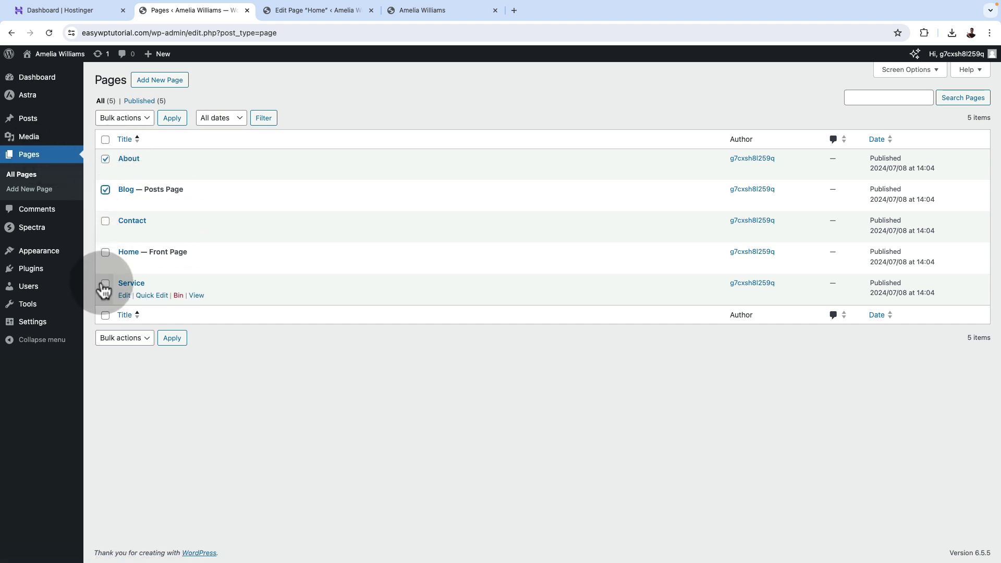
{"action": "left_click", "coordinate": [116, 339]}
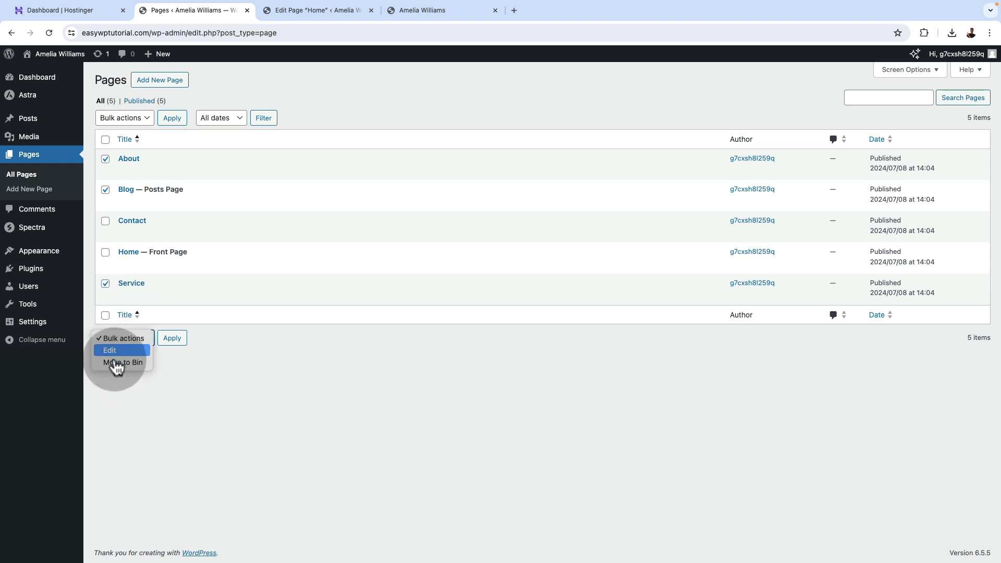
{"action": "left_click", "coordinate": [122, 362]}
{"action": "left_click", "coordinate": [174, 340]}
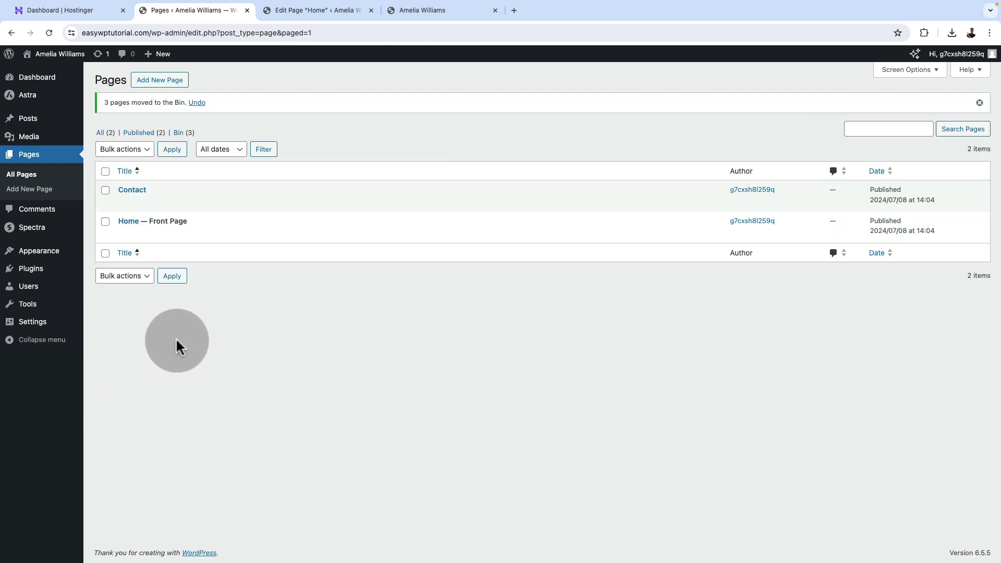
Reload the live homepage and test the Newsletter and Contact menu links.
{"action": "mouse_move", "coordinate": [209, 191]}
{"action": "left_click", "coordinate": [424, 11]}
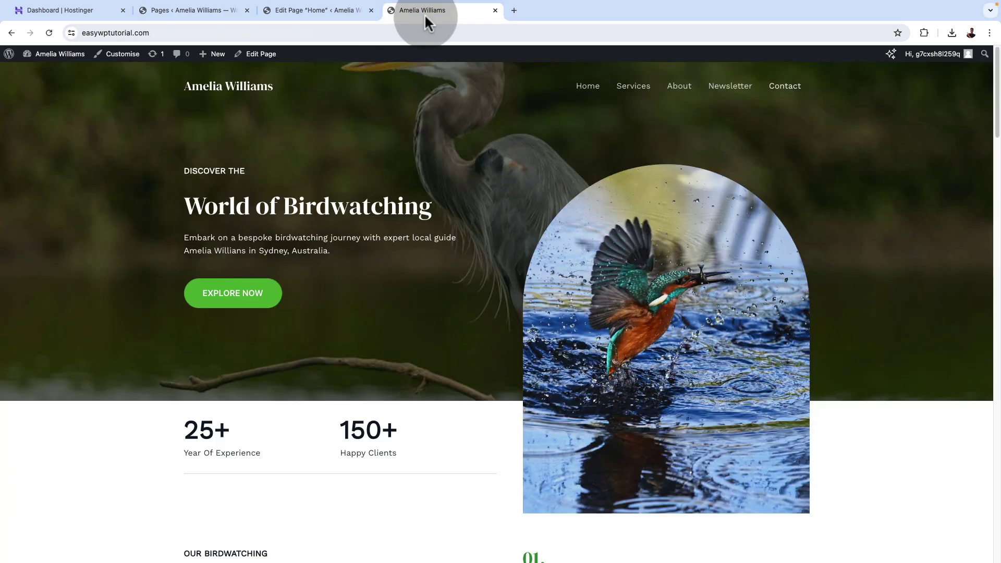
{"action": "left_click", "coordinate": [238, 97]}
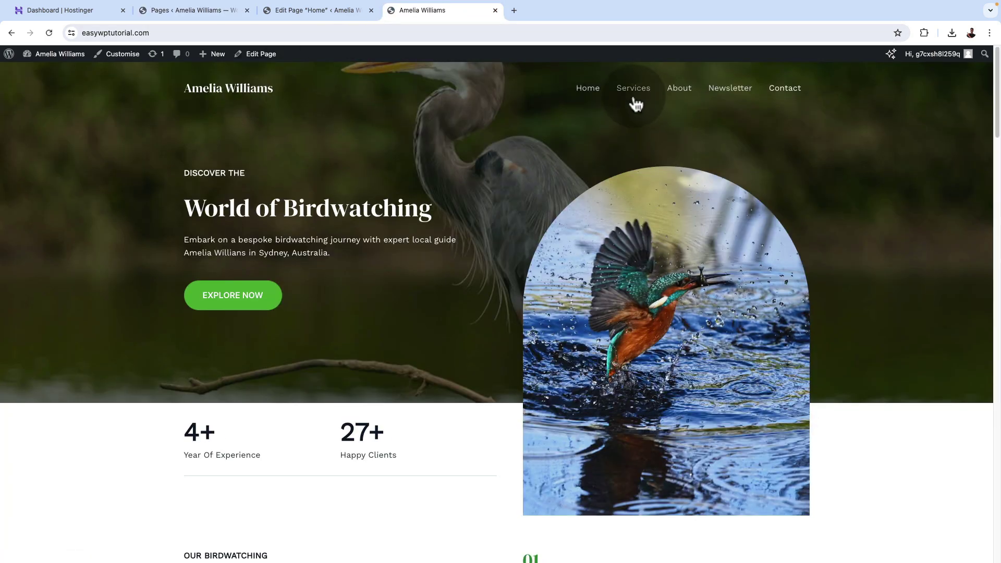
{"action": "scroll", "coordinate": [652, 95], "scroll_direction": "down", "scroll_amount": 2}
{"action": "scroll", "coordinate": [655, 89], "scroll_direction": "down", "scroll_amount": 6}
{"action": "left_click", "coordinate": [962, 533]}
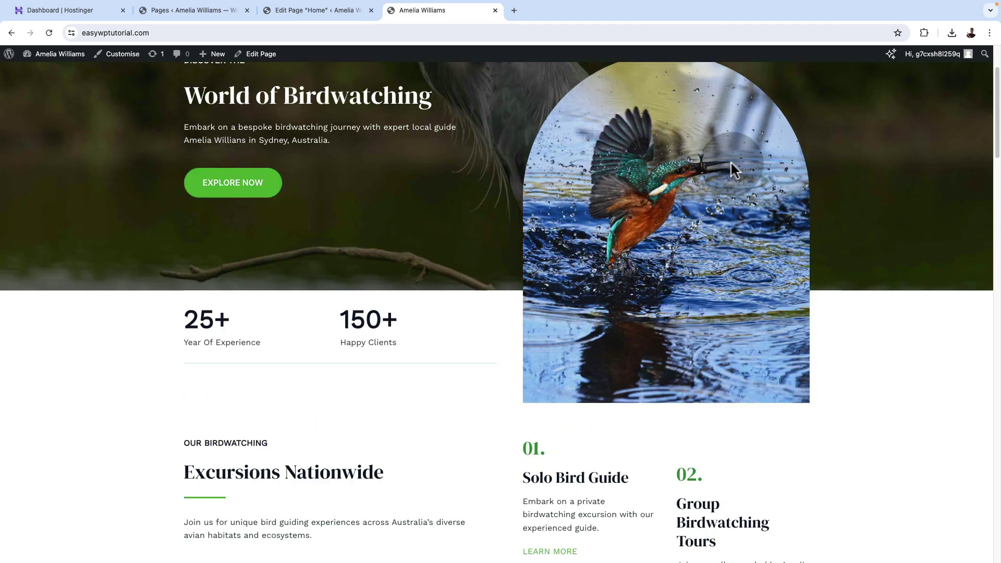
{"action": "scroll", "coordinate": [706, 107], "scroll_direction": "down", "scroll_amount": 10}
{"action": "left_click", "coordinate": [947, 536]}
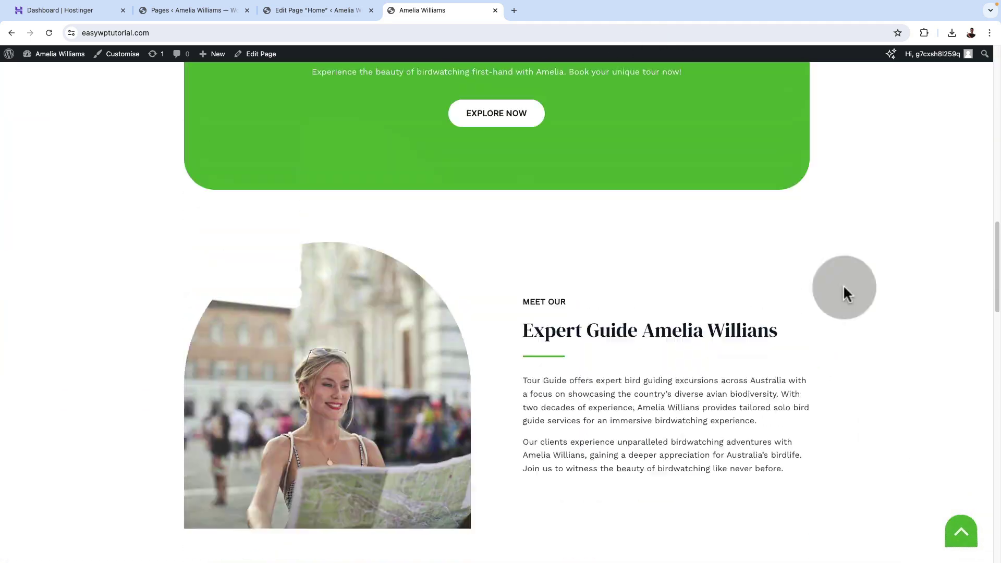
{"action": "left_click", "coordinate": [717, 85]}
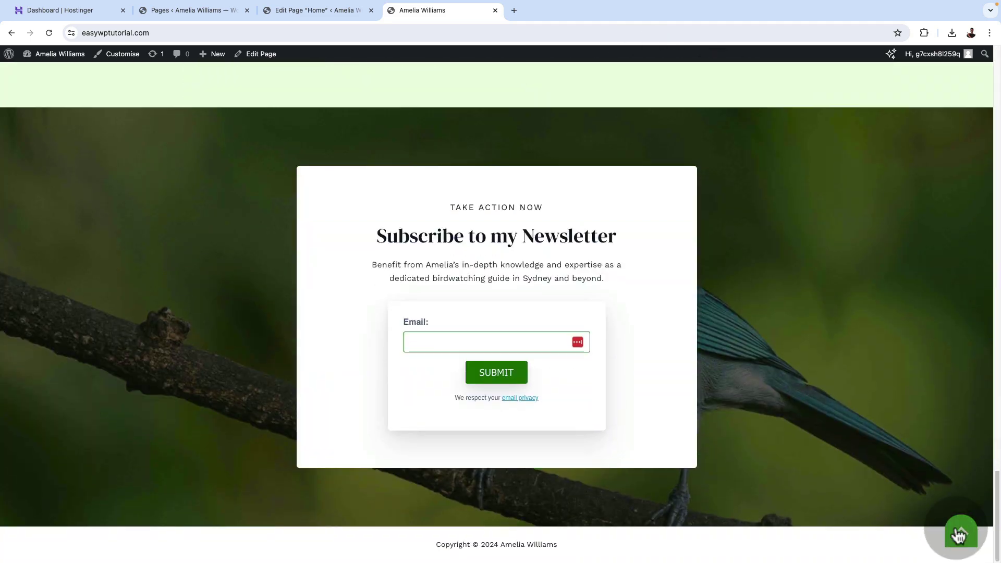
{"action": "left_click", "coordinate": [961, 533]}
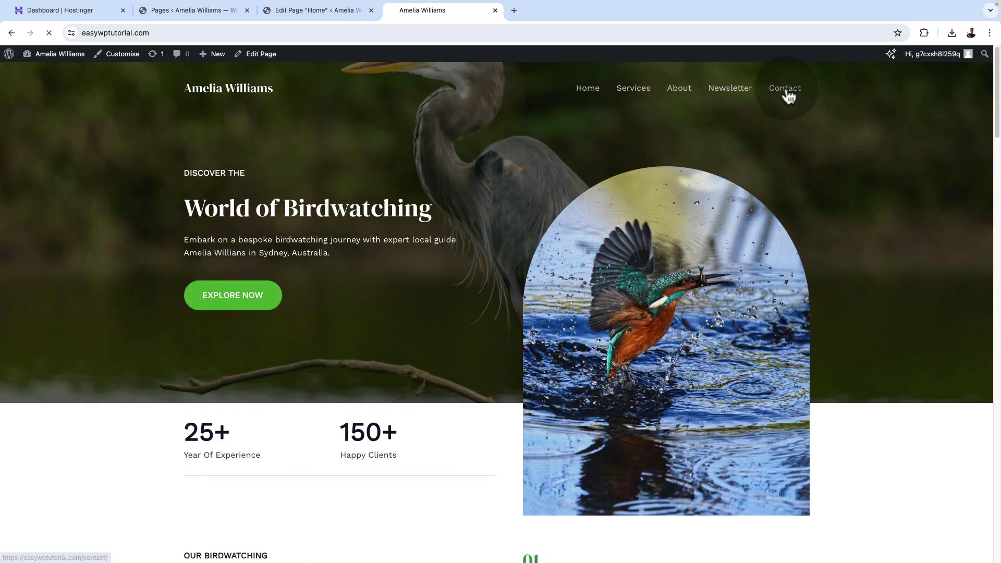
{"action": "left_click", "coordinate": [786, 91]}
{"action": "scroll", "coordinate": [838, 439], "scroll_direction": "down", "scroll_amount": 5}
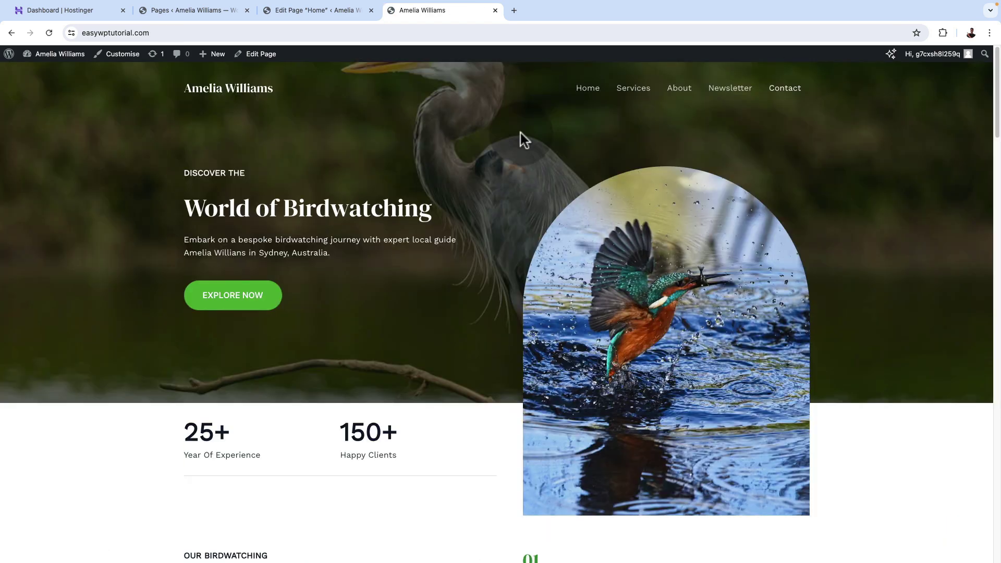
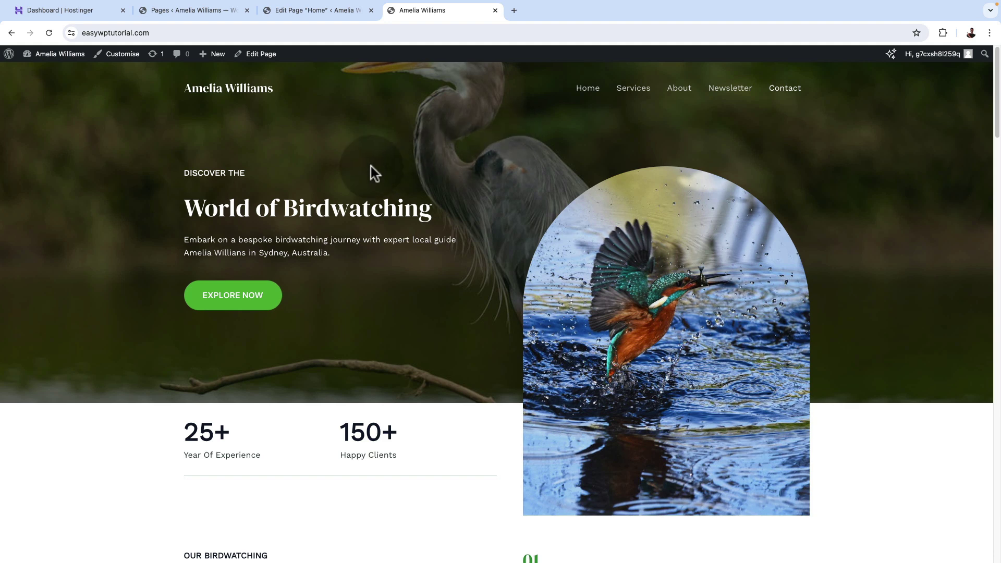
Follow the live homepage's Explore Now button to the Contact form, then return to the Home editor.
{"action": "left_click", "coordinate": [237, 304]}
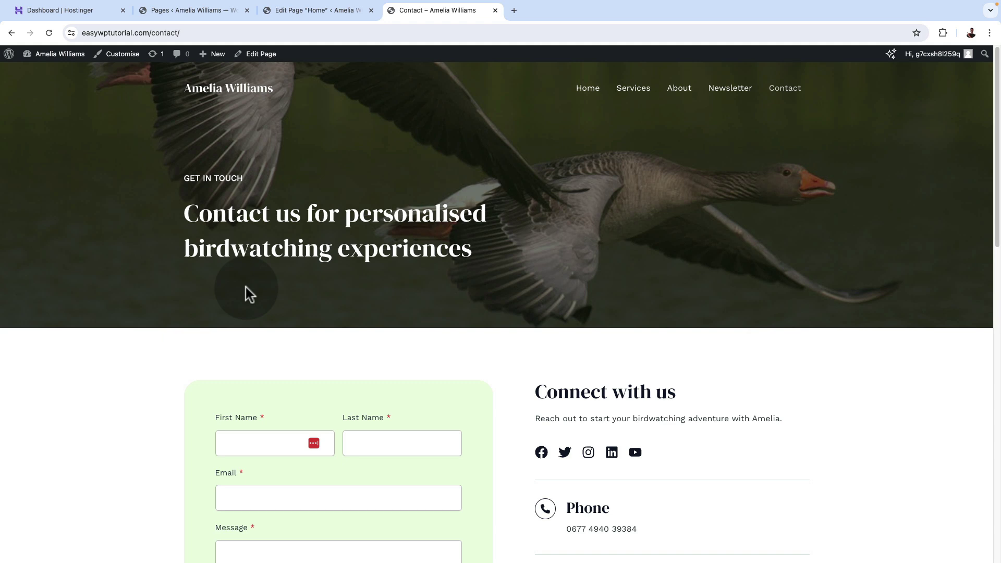
{"action": "scroll", "coordinate": [245, 289], "scroll_direction": "down", "scroll_amount": 5}
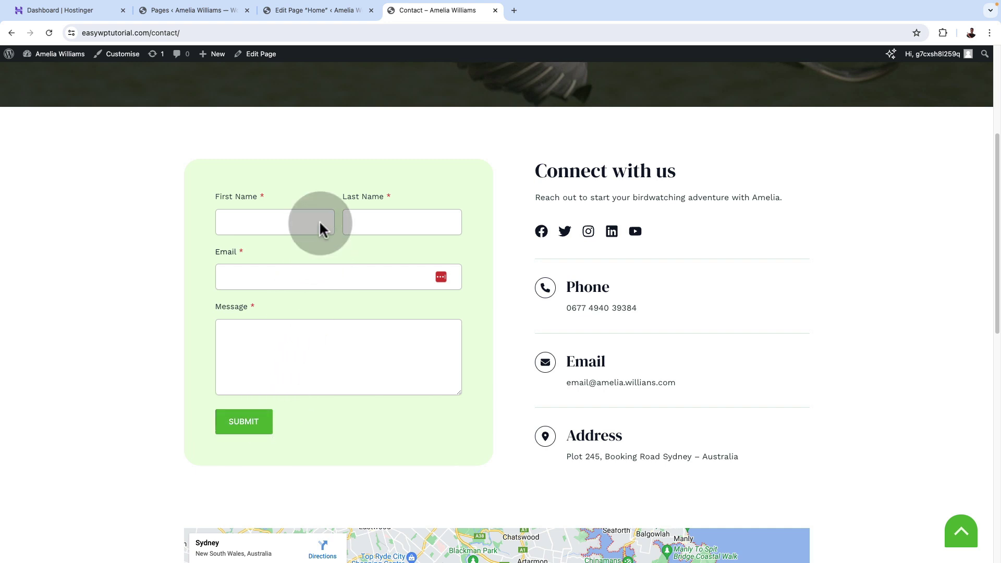
{"action": "left_click", "coordinate": [290, 11]}
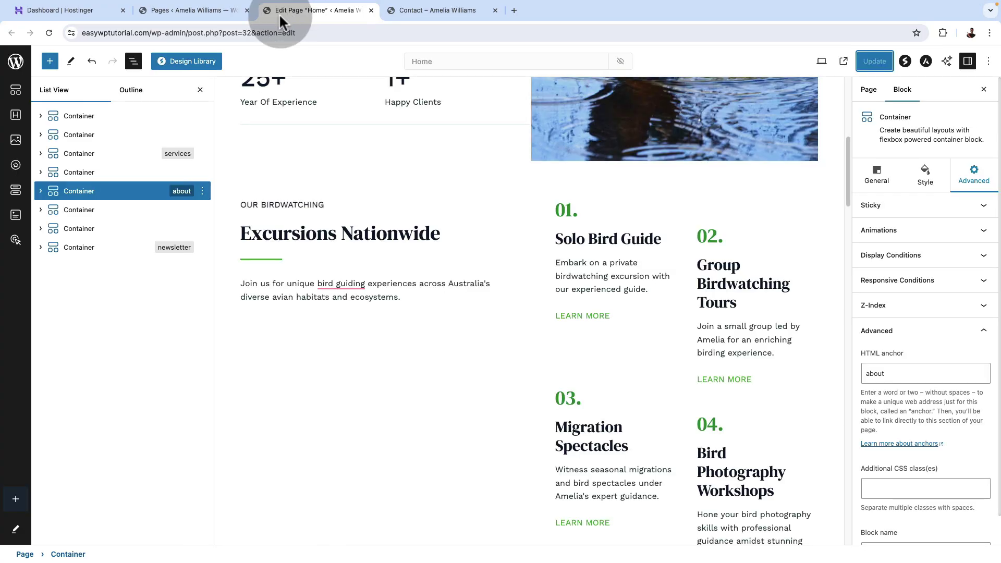
Open the Contact page in the editor, select its Form block and expand the Submit Button settings.
{"action": "left_click", "coordinate": [203, 15]}
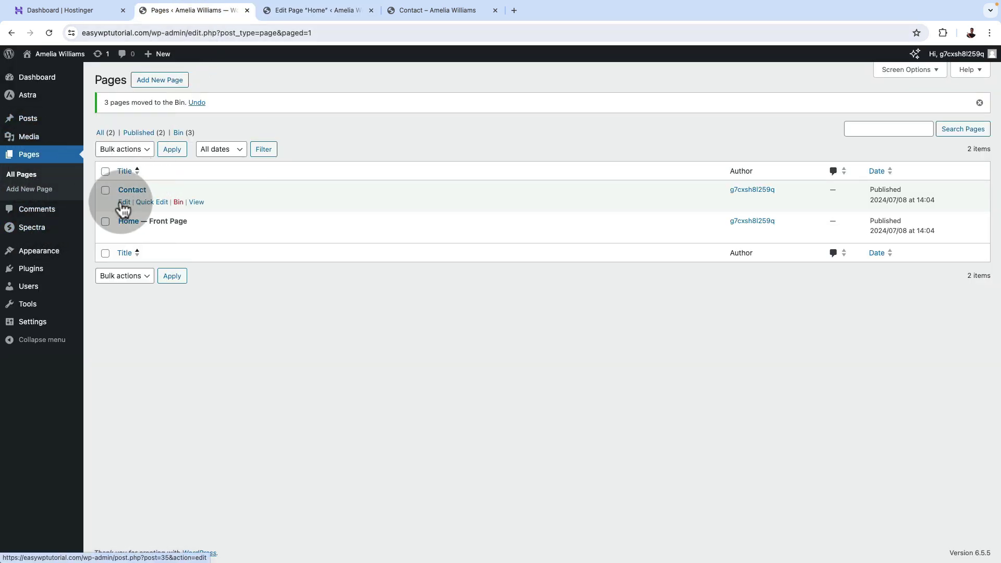
{"action": "left_click", "coordinate": [123, 203], "text": "super"}
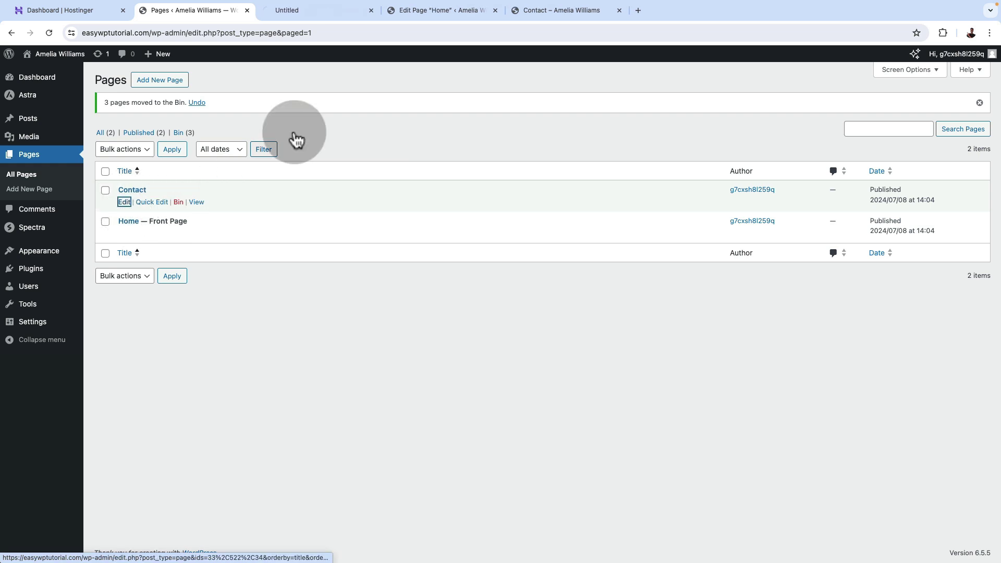
{"action": "left_click", "coordinate": [304, 10]}
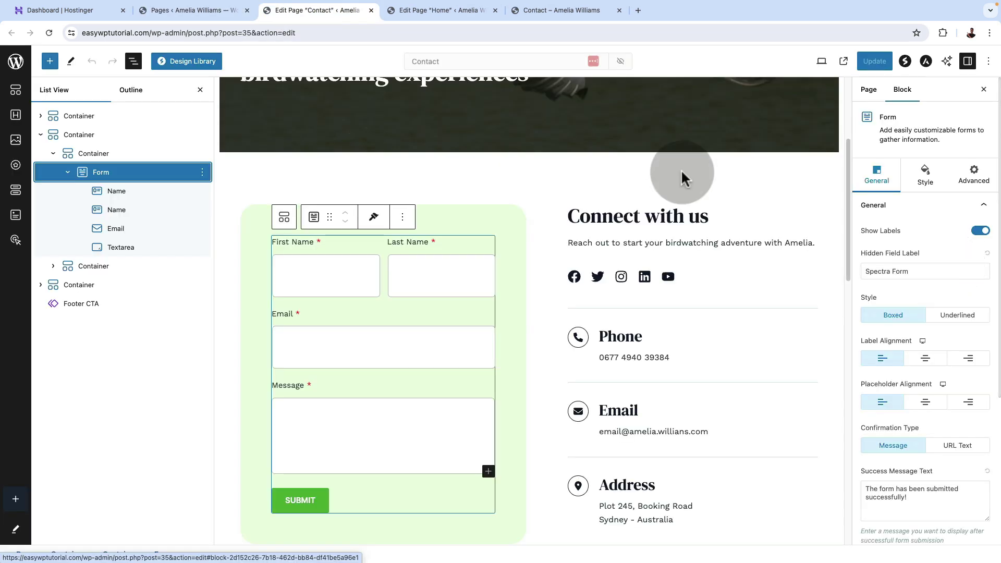
{"action": "left_click", "coordinate": [137, 172]}
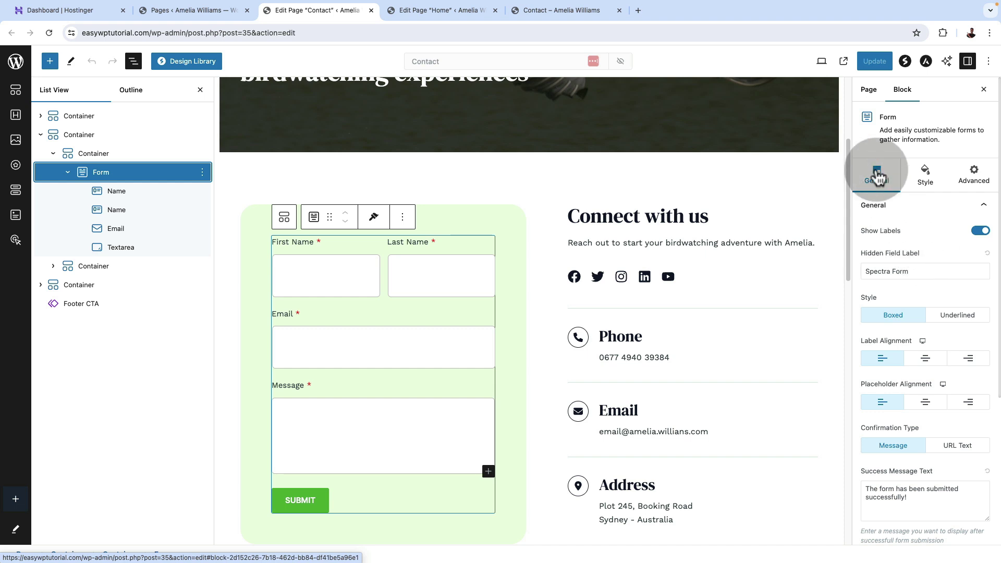
{"action": "scroll", "coordinate": [897, 319], "scroll_direction": "down", "scroll_amount": 5}
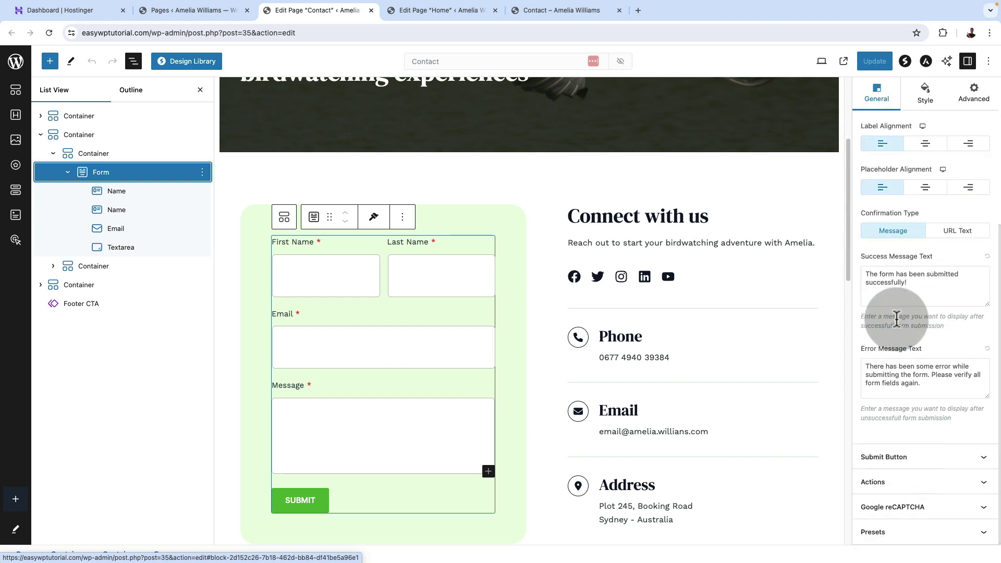
{"action": "scroll", "coordinate": [897, 319], "scroll_direction": "up", "scroll_amount": 5}
{"action": "left_click", "coordinate": [912, 206]}
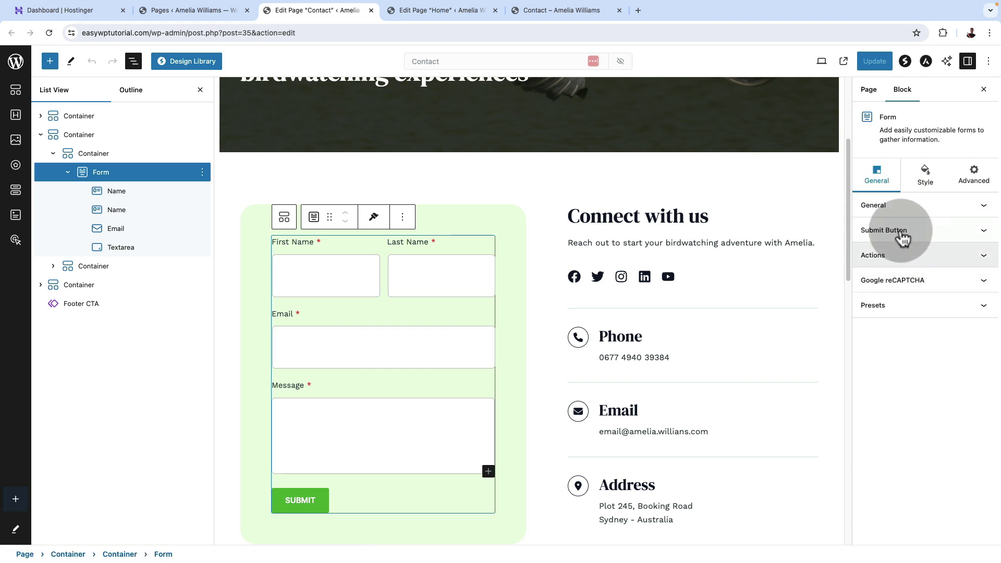
{"action": "left_click", "coordinate": [901, 206]}
{"action": "scroll", "coordinate": [901, 261], "scroll_direction": "down", "scroll_amount": 2}
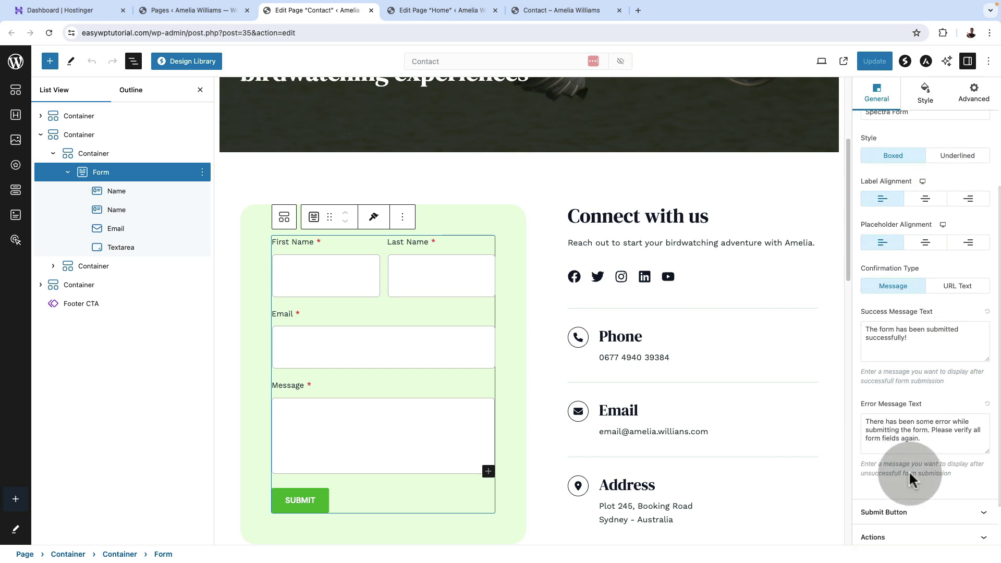
{"action": "scroll", "coordinate": [910, 477], "scroll_direction": "down", "scroll_amount": 2}
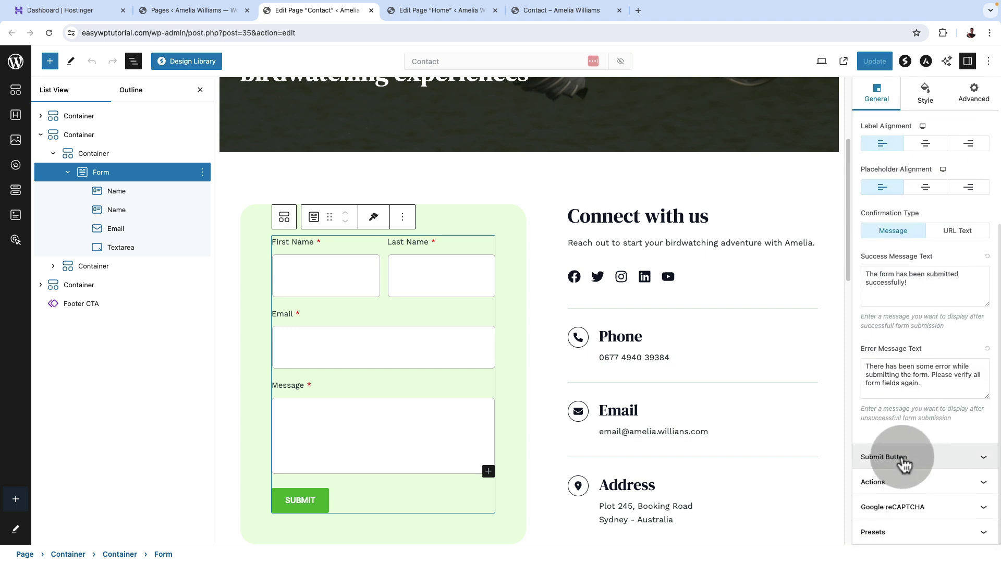
{"action": "left_click", "coordinate": [905, 462]}
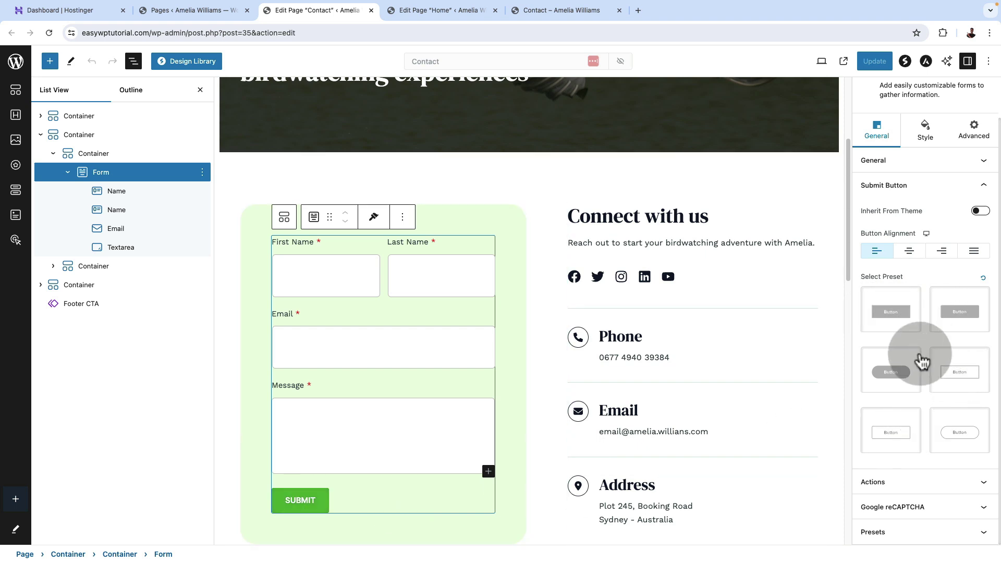
Replace the form's 'Form Submission' email subject with 'Email from' plus the admin's name, and update the Contact page.
{"action": "left_click", "coordinate": [923, 488]}
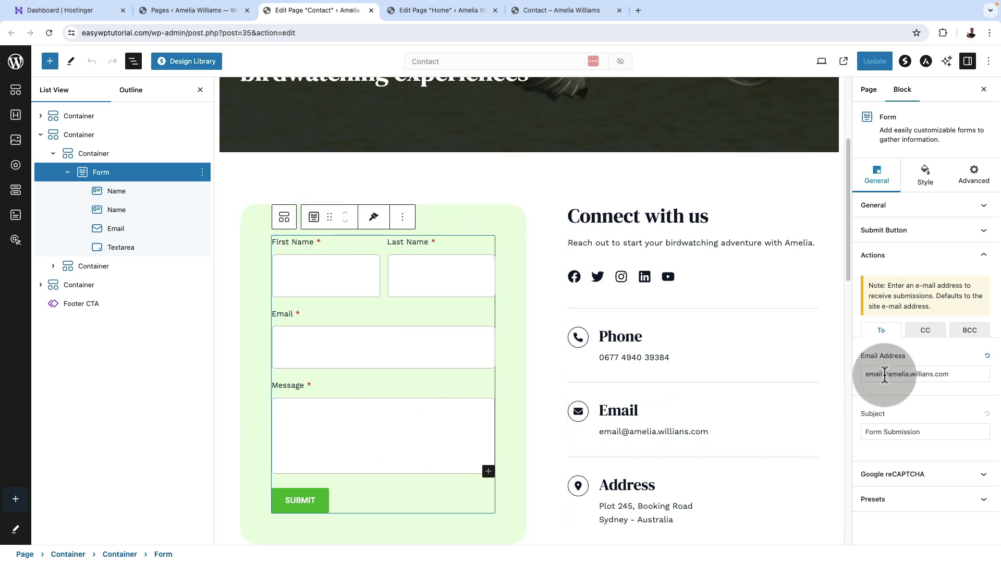
{"action": "left_click_drag", "start_coordinate": [956, 374], "coordinate": [864, 376]}
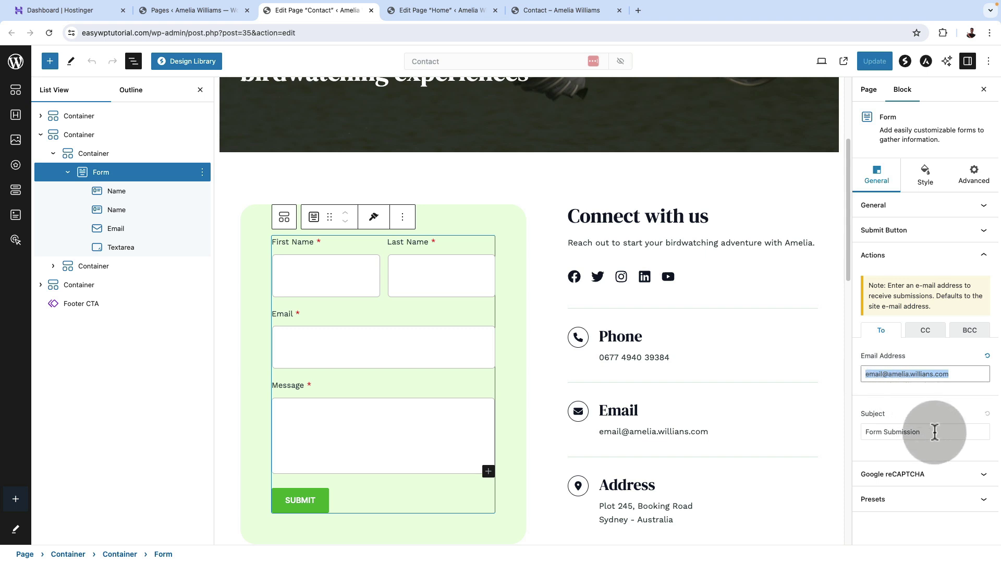
{"action": "left_click_drag", "start_coordinate": [934, 431], "coordinate": [869, 434]}
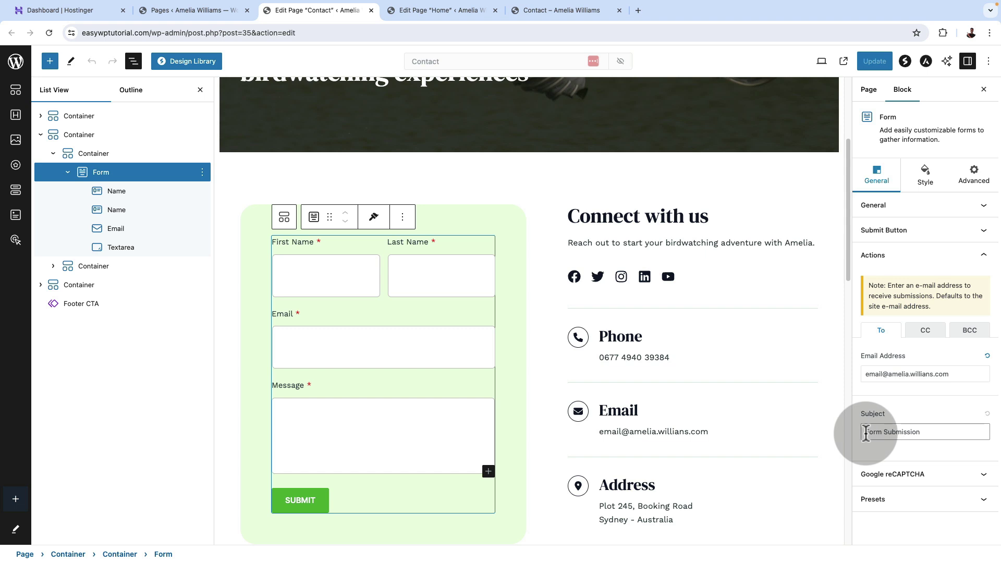
{"action": "triple_click", "coordinate": [867, 433]}
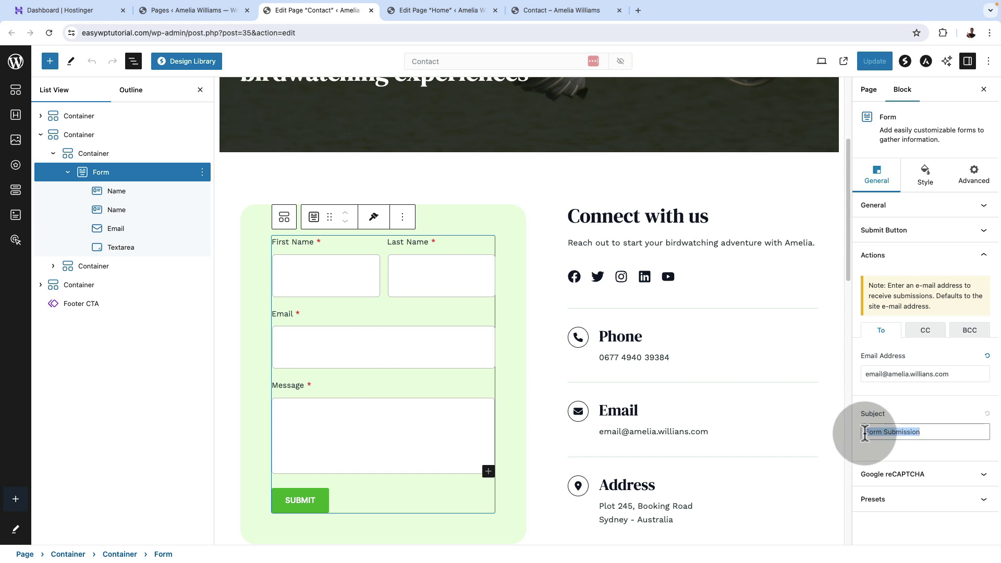
{"action": "type", "text": "Email from Amelia M"}
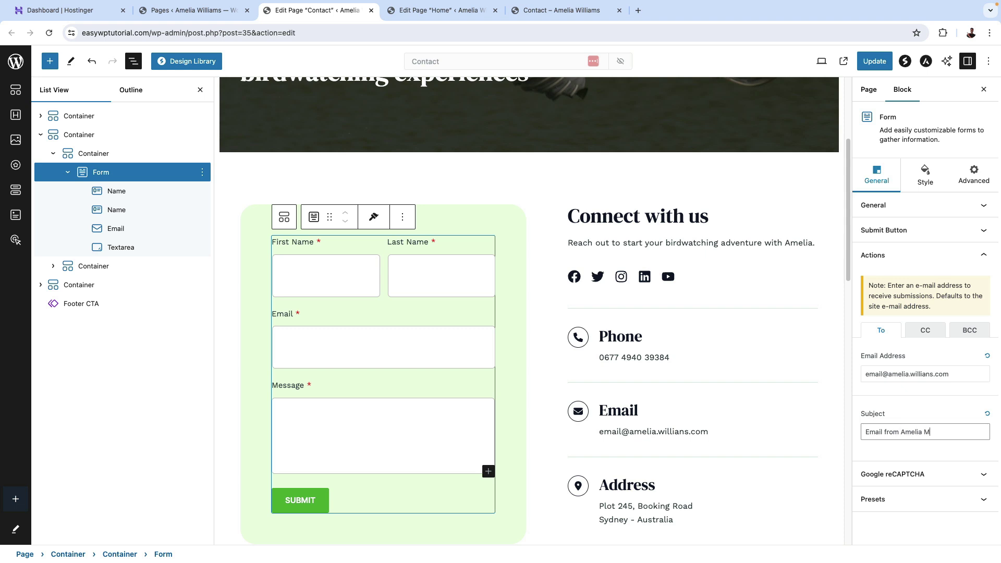
{"action": "key", "text": "BackSpace"}
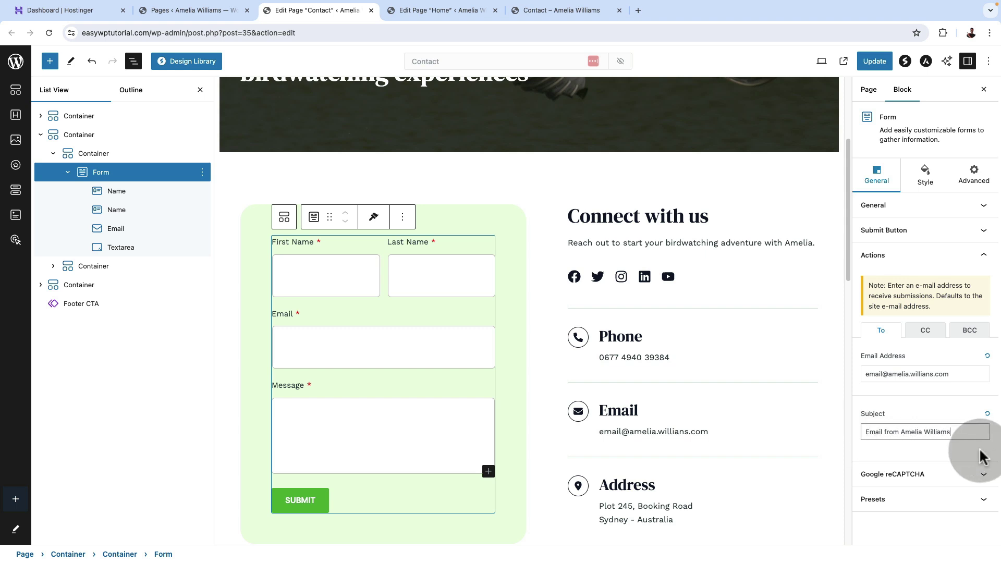
{"action": "left_click", "coordinate": [925, 256]}
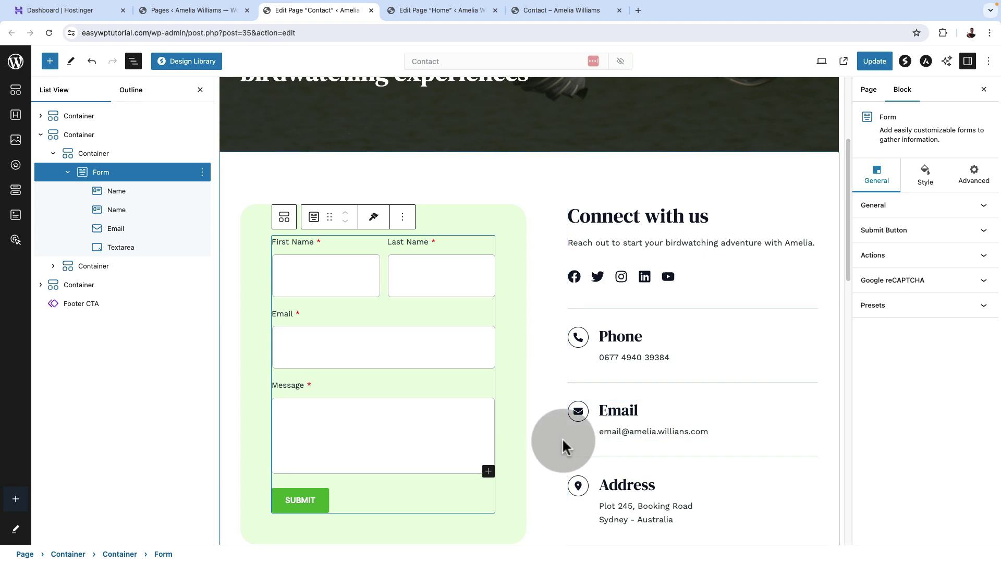
{"action": "left_click", "coordinate": [872, 60]}
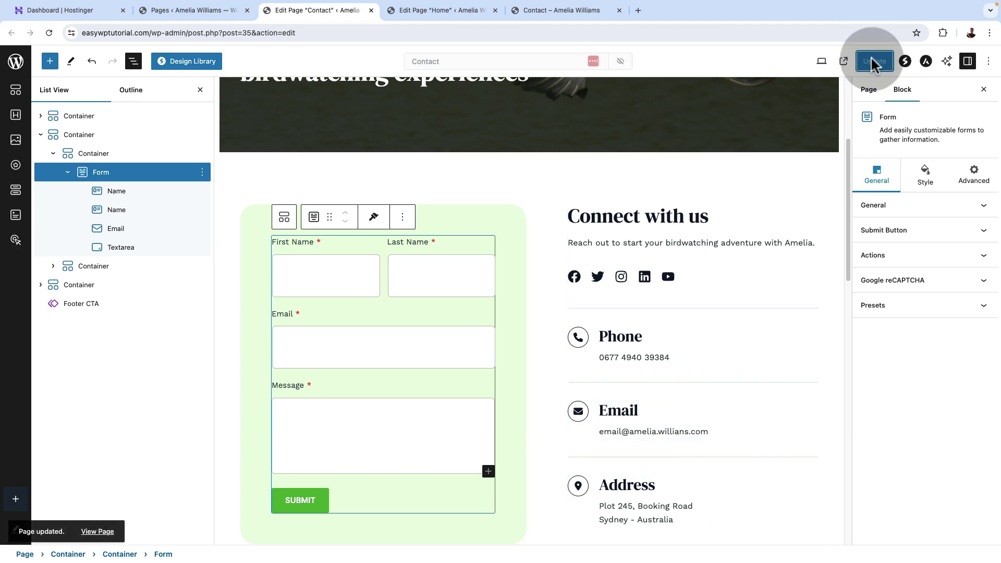
Recheck on the live site that Explore Now opens Contact, then close the Contact and Home editors.
{"action": "left_click", "coordinate": [542, 11]}
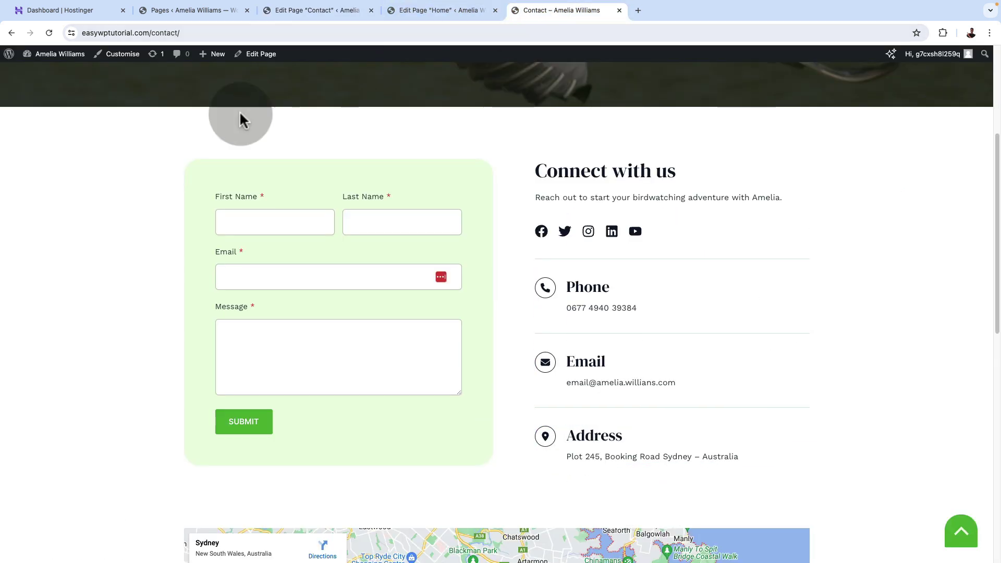
{"action": "scroll", "coordinate": [138, 282], "scroll_direction": "up", "scroll_amount": 4}
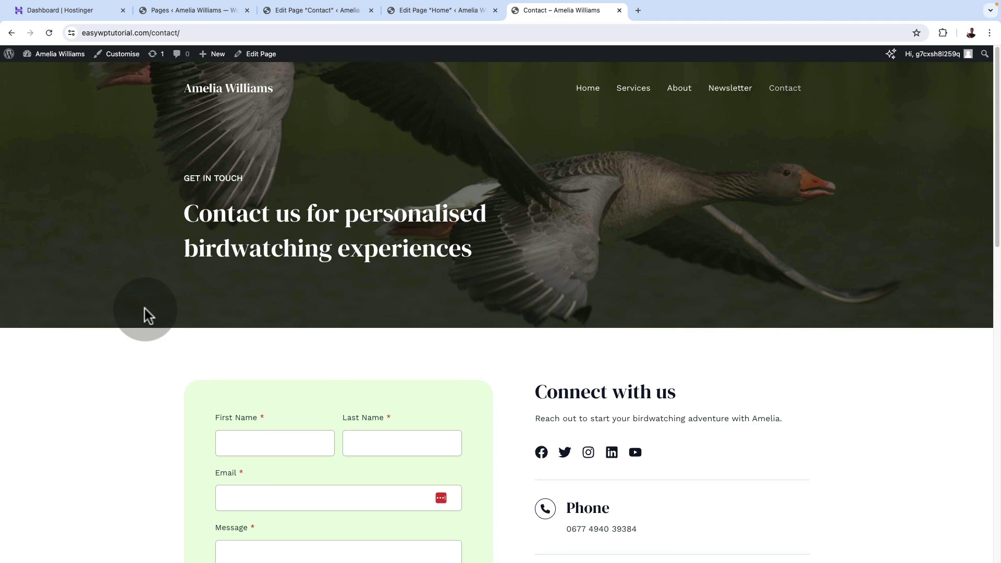
{"action": "left_click", "coordinate": [206, 89]}
{"action": "scroll", "coordinate": [326, 375], "scroll_direction": "down", "scroll_amount": 10}
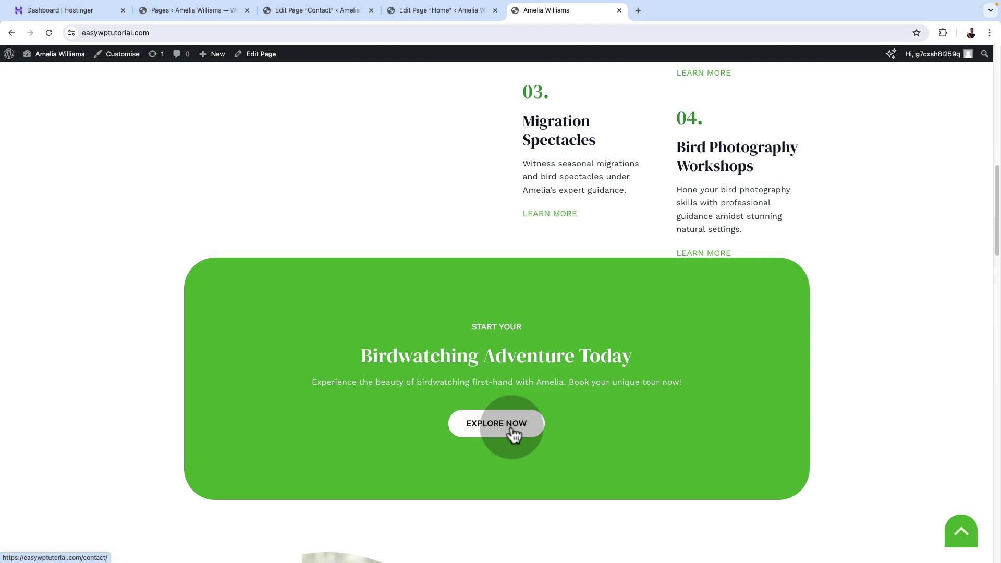
{"action": "left_click", "coordinate": [502, 438]}
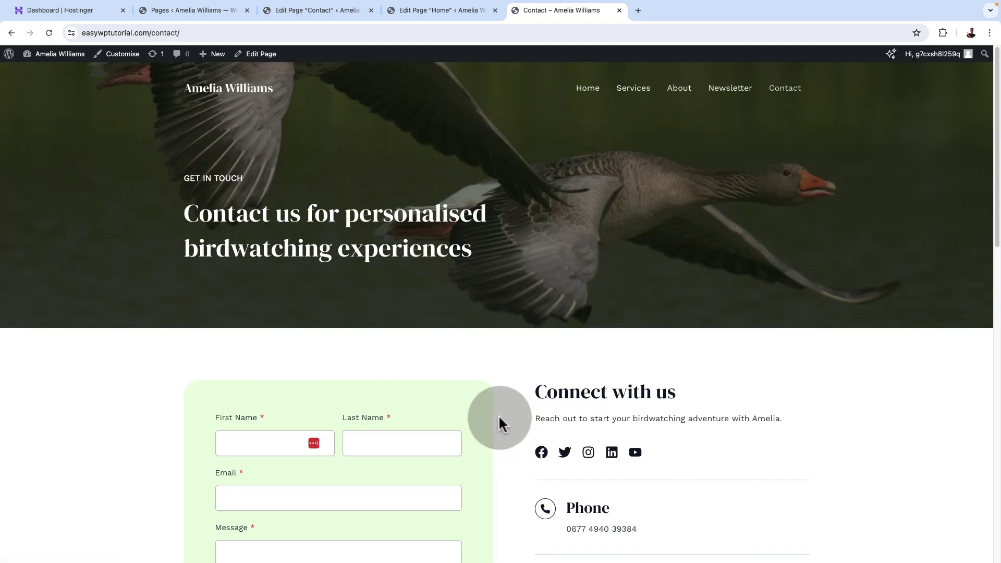
{"action": "left_click", "coordinate": [214, 86]}
{"action": "scroll", "coordinate": [423, 349], "scroll_direction": "down", "scroll_amount": 10}
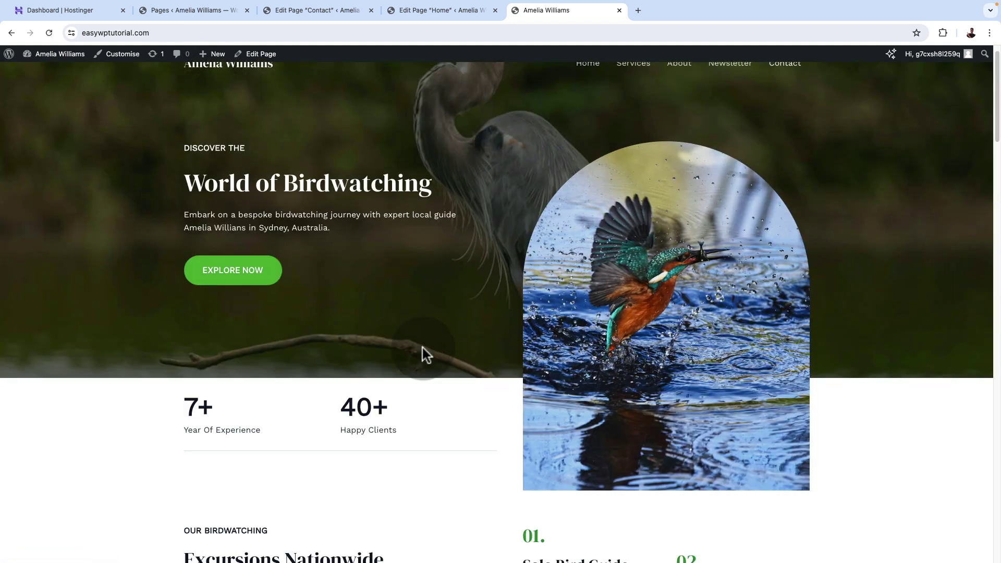
{"action": "scroll", "coordinate": [422, 351], "scroll_direction": "down", "scroll_amount": 5}
{"action": "scroll", "coordinate": [422, 350], "scroll_direction": "up", "scroll_amount": 15}
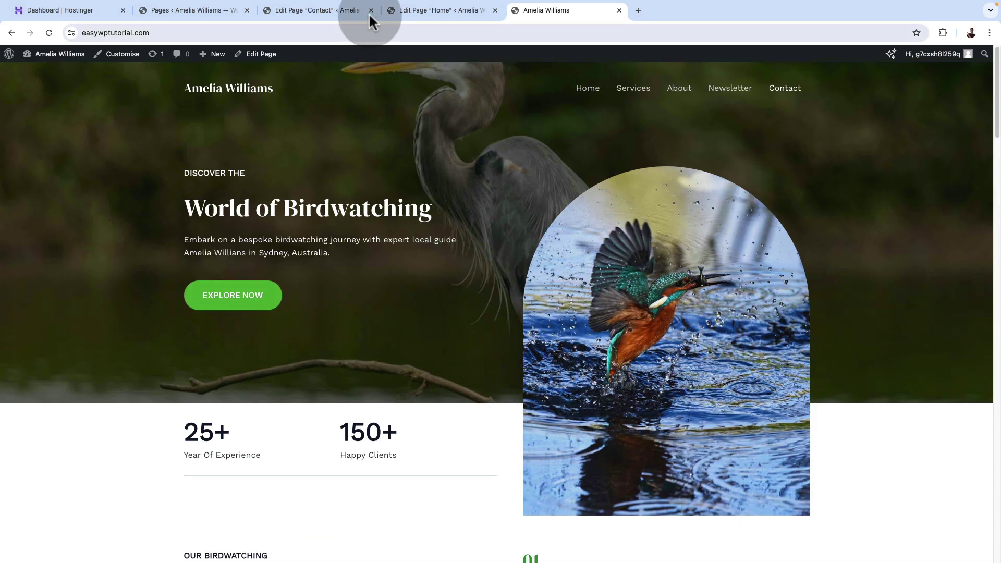
{"action": "left_click", "coordinate": [371, 11]}
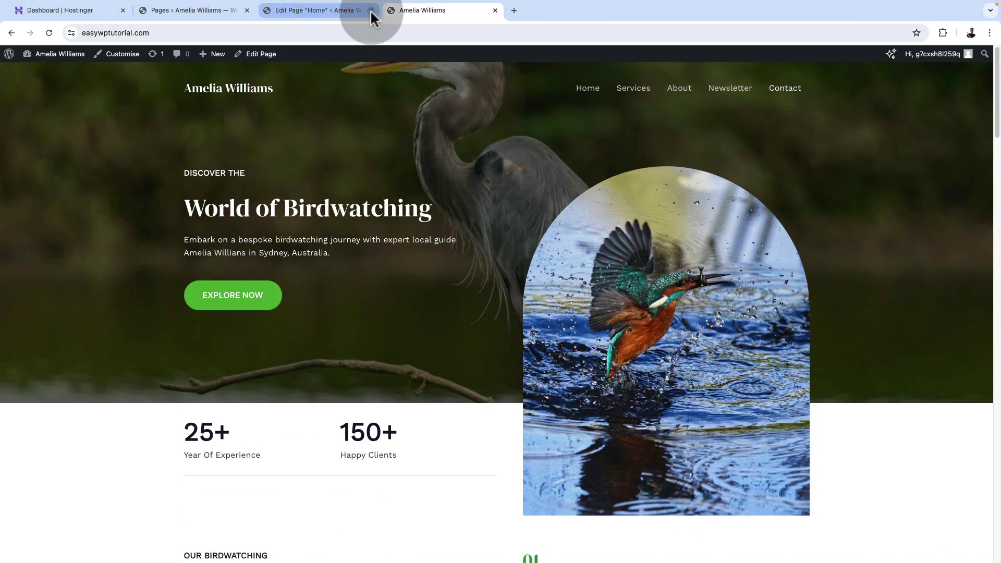
{"action": "left_click", "coordinate": [371, 11]}
Enter 'bespoke birdwatching journeys' as the tagline in Settings > General.
{"action": "left_click", "coordinate": [197, 12]}
{"action": "mouse_move", "coordinate": [45, 77]}
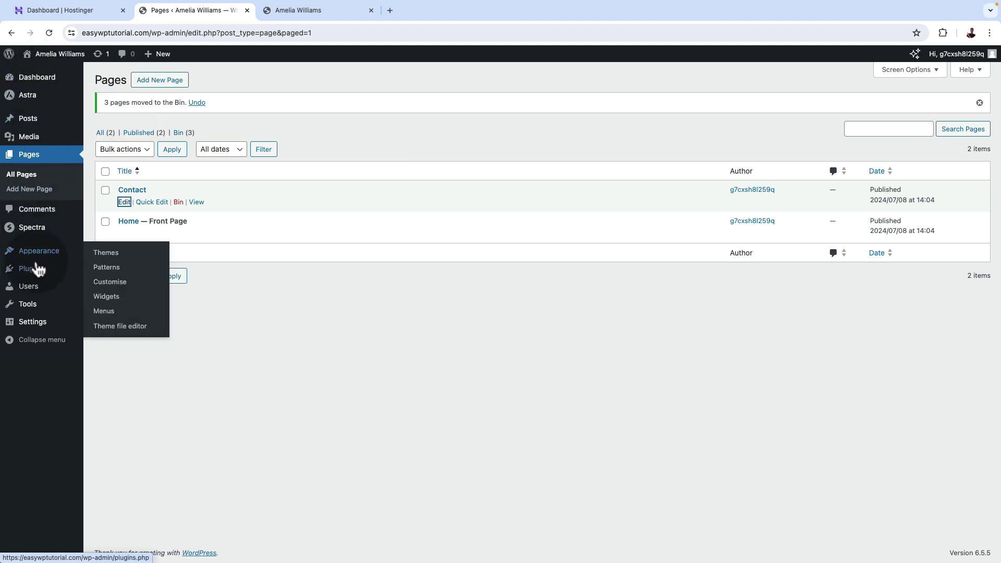
{"action": "mouse_move", "coordinate": [53, 326]}
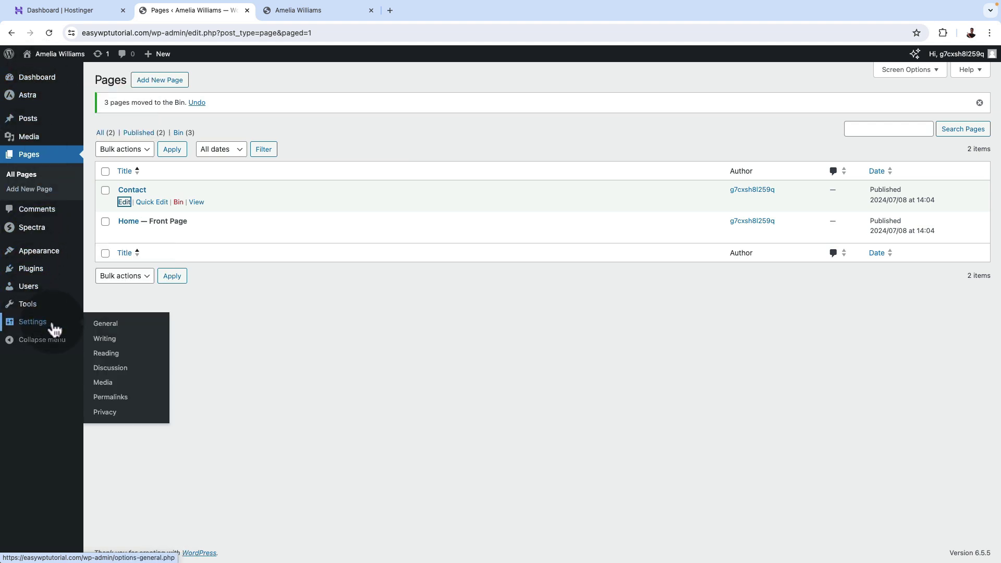
{"action": "left_click", "coordinate": [104, 329]}
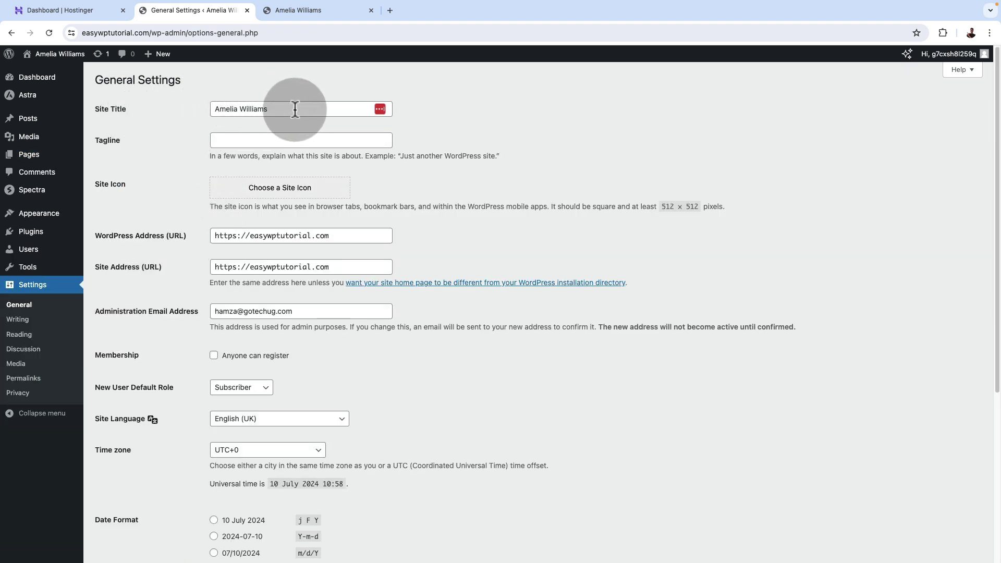
{"action": "left_click", "coordinate": [235, 139]}
{"action": "type", "text": "bespoke birdwatching journeys"}
{"action": "left_click", "coordinate": [452, 195]}
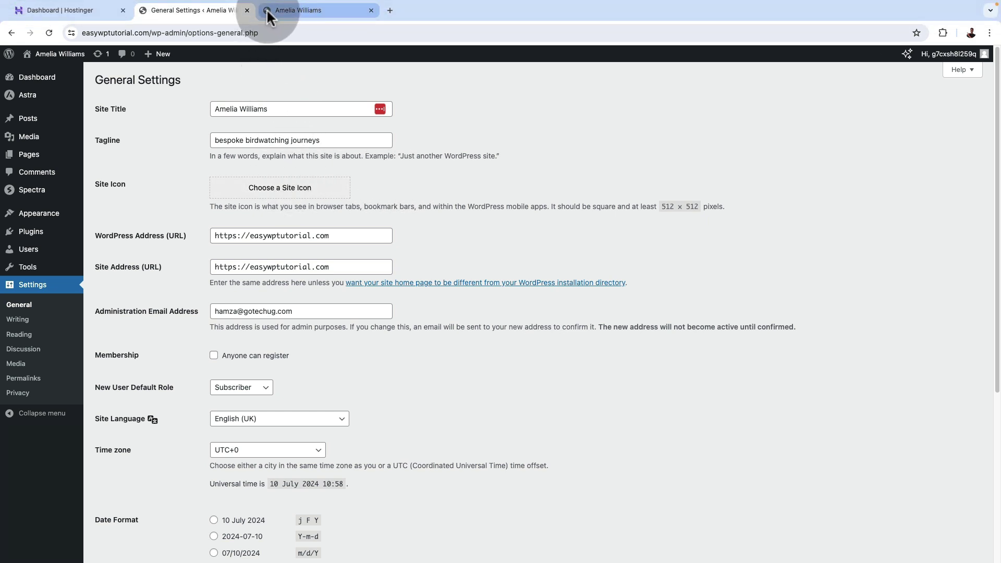
Pick the portrait image as the site icon, leaving the administration email unchanged.
{"action": "left_click", "coordinate": [277, 194]}
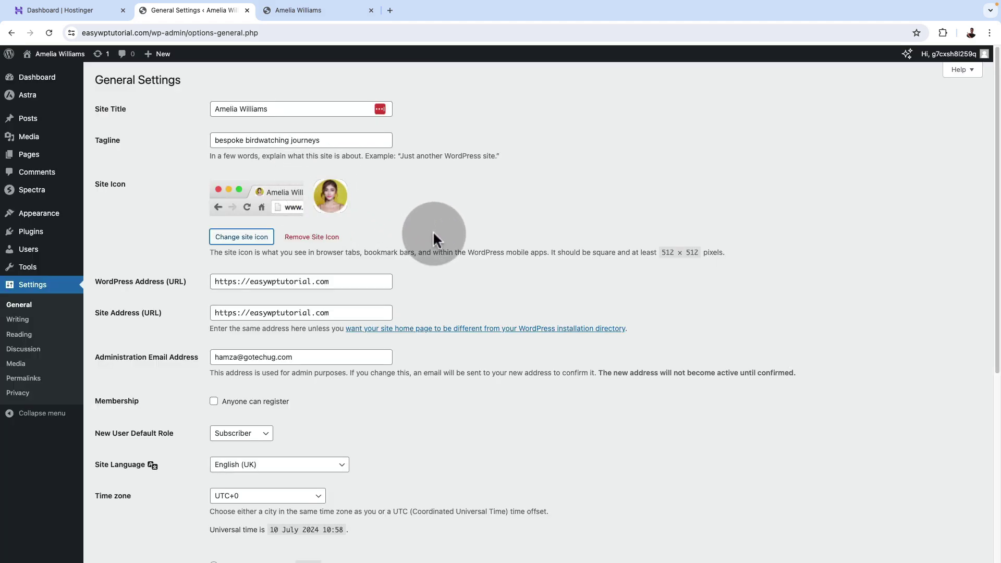
{"action": "scroll", "coordinate": [473, 364], "scroll_direction": "down", "scroll_amount": 3}
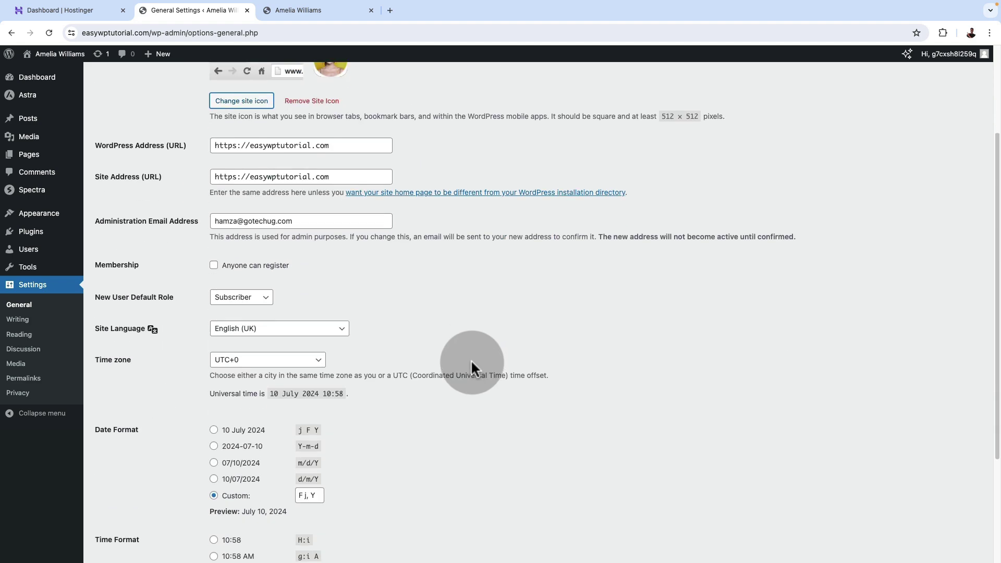
{"action": "scroll", "coordinate": [472, 365], "scroll_direction": "up", "scroll_amount": 3}
{"action": "scroll", "coordinate": [440, 506], "scroll_direction": "down", "scroll_amount": 7}
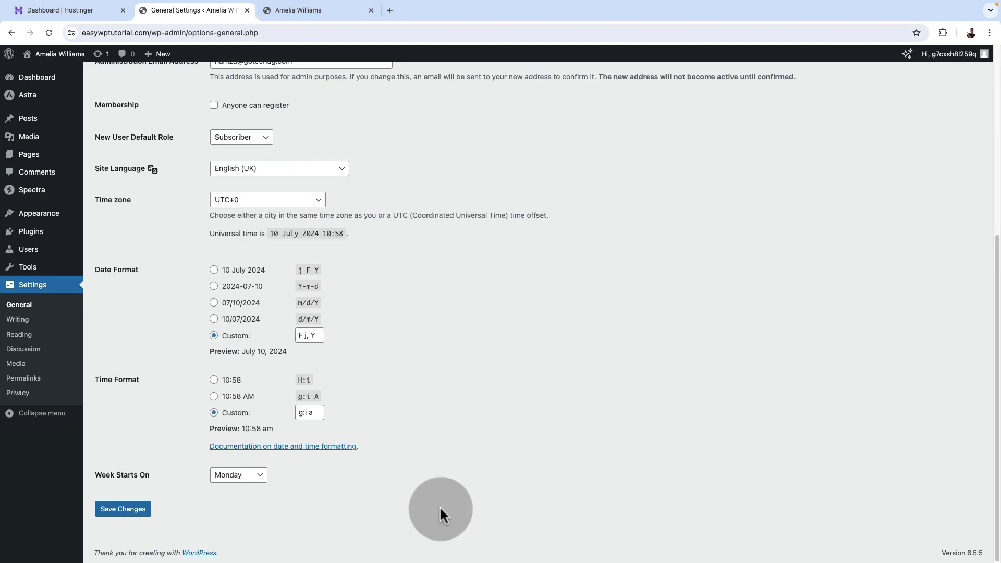
{"action": "scroll", "coordinate": [431, 499], "scroll_direction": "up", "scroll_amount": 5}
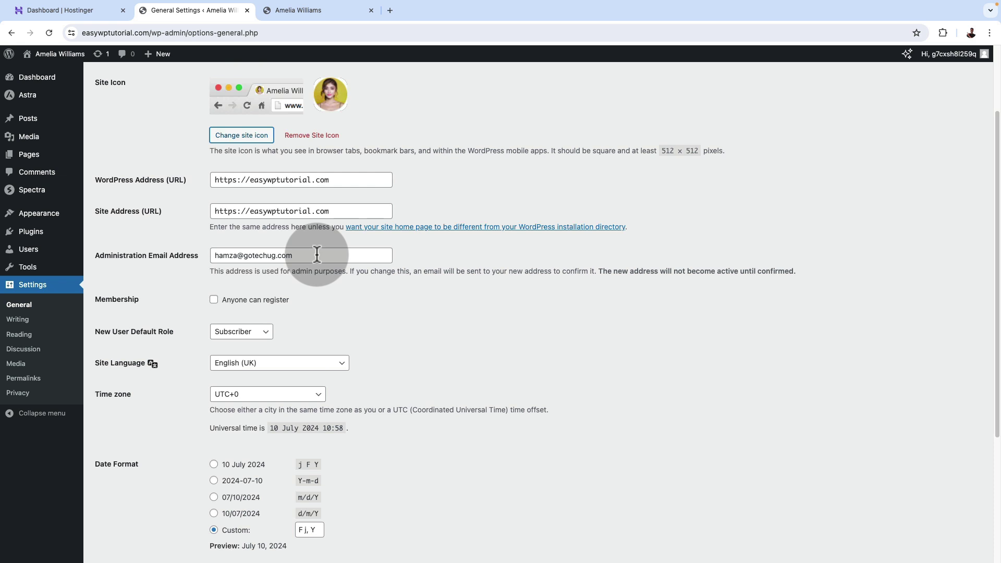
{"action": "left_click", "coordinate": [317, 255]}
{"action": "left_click_drag", "start_coordinate": [313, 255], "coordinate": [209, 257]}
{"action": "left_click", "coordinate": [176, 289]}
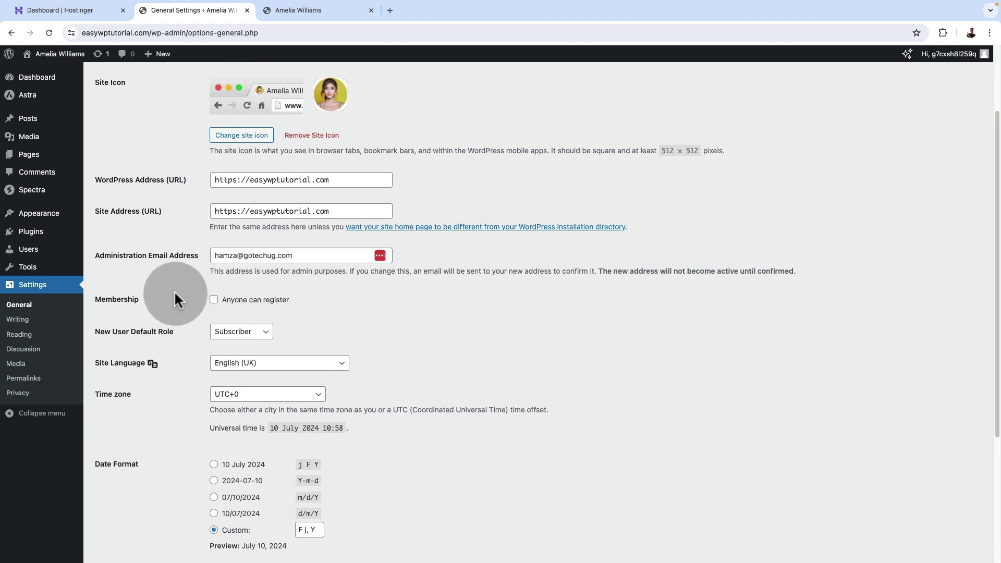
Set the time zone to Sydney and save the general settings.
{"action": "scroll", "coordinate": [489, 389], "scroll_direction": "down", "scroll_amount": 5}
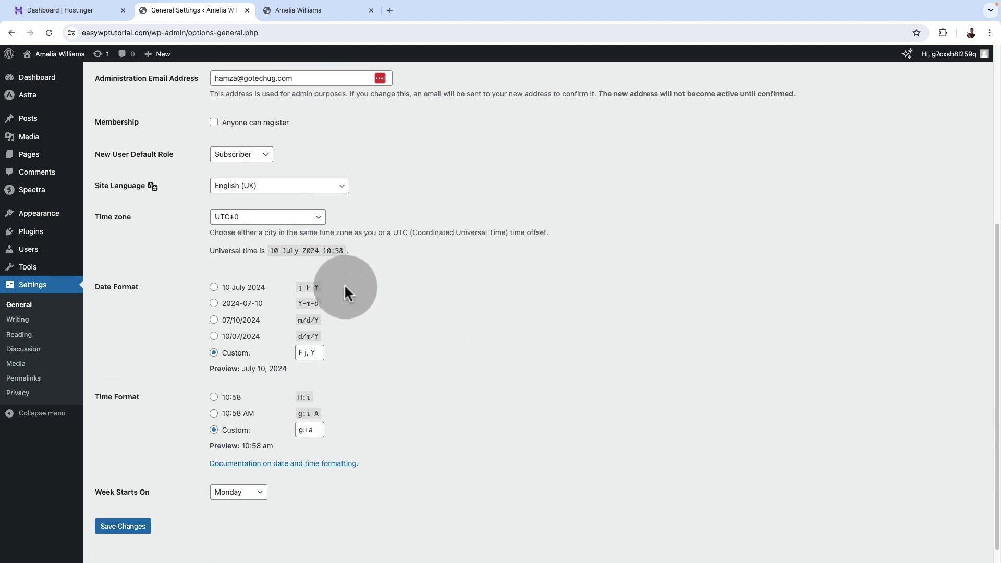
{"action": "left_click", "coordinate": [312, 221]}
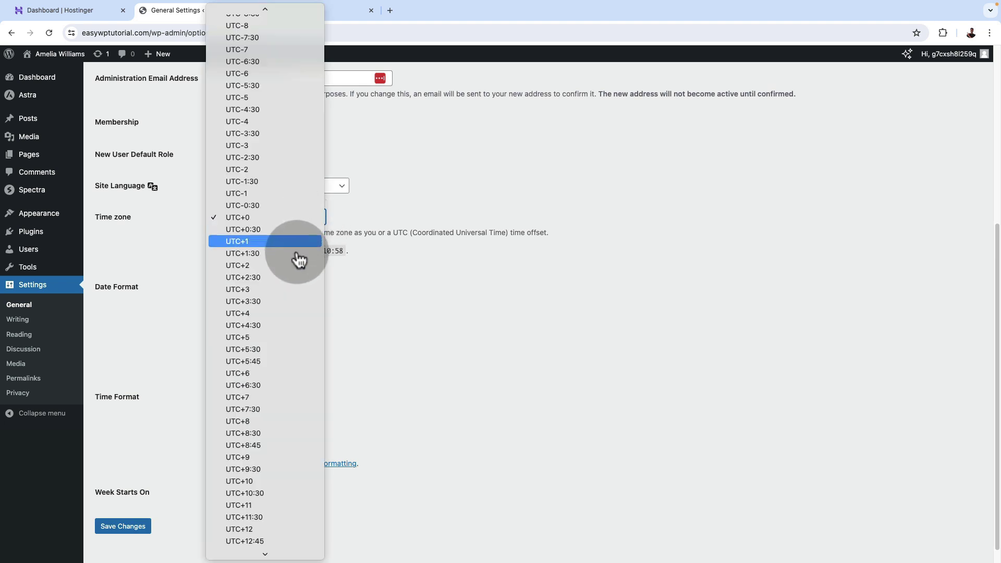
{"action": "scroll", "coordinate": [279, 454], "scroll_direction": "up", "scroll_amount": 2}
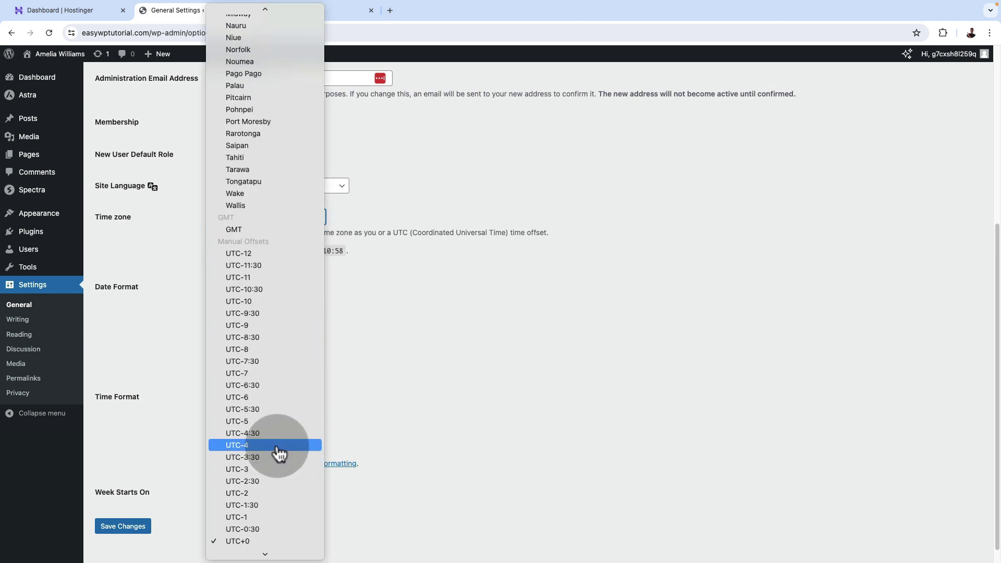
{"action": "scroll", "coordinate": [271, 428], "scroll_direction": "up", "scroll_amount": 15}
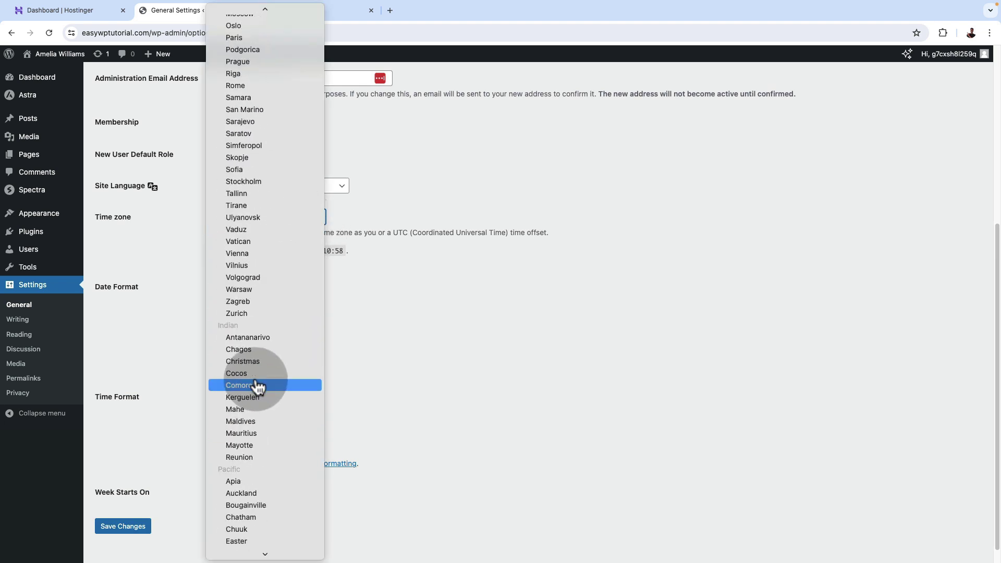
{"action": "scroll", "coordinate": [257, 386], "scroll_direction": "up", "scroll_amount": 5}
{"action": "left_click", "coordinate": [257, 385]}
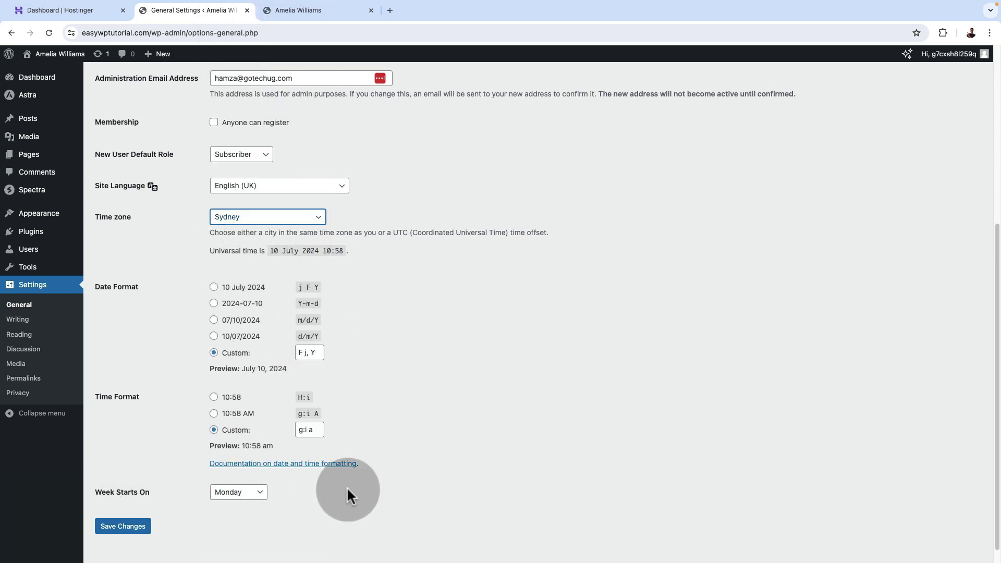
{"action": "left_click", "coordinate": [118, 528]}
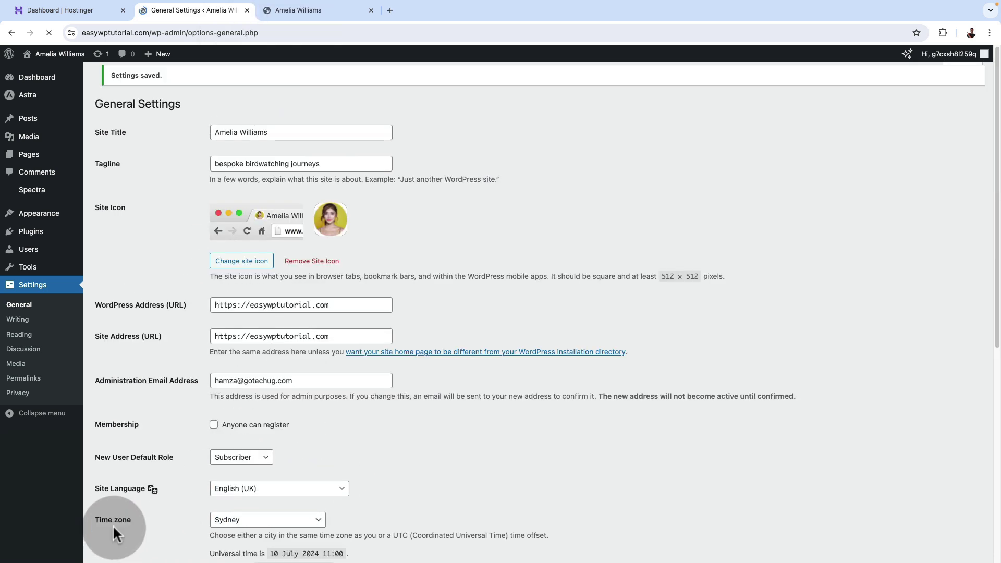
Keep Home as the static homepage, untick 'Discourage search engines' and save the Reading settings.
{"action": "left_click", "coordinate": [26, 334]}
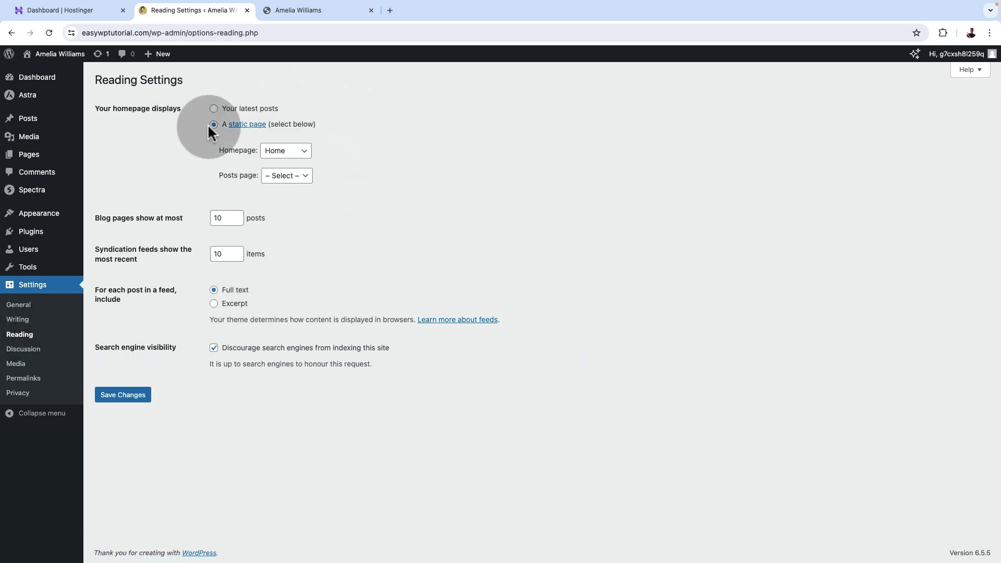
{"action": "left_click", "coordinate": [286, 151]}
{"action": "left_click", "coordinate": [288, 152]}
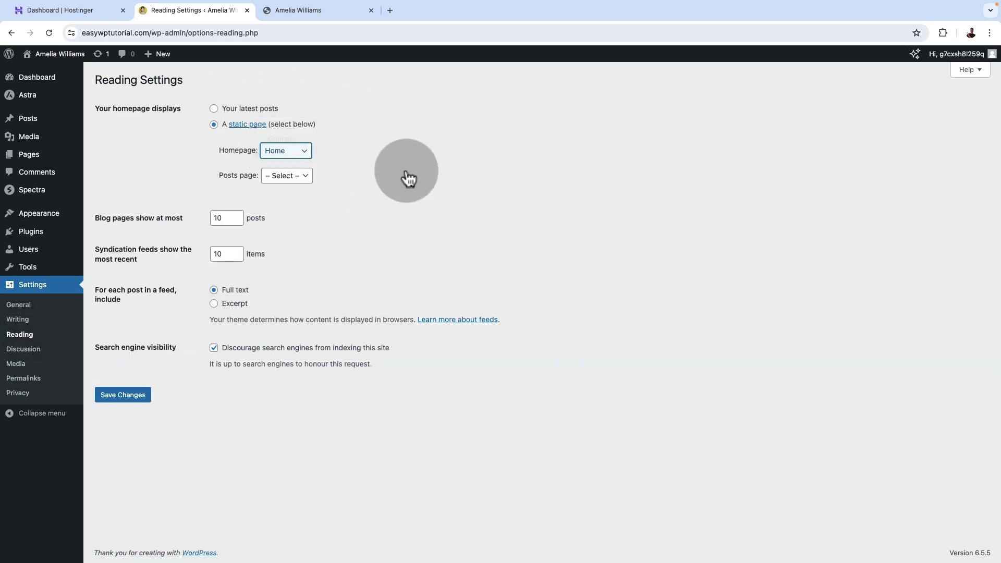
{"action": "left_click", "coordinate": [428, 185]}
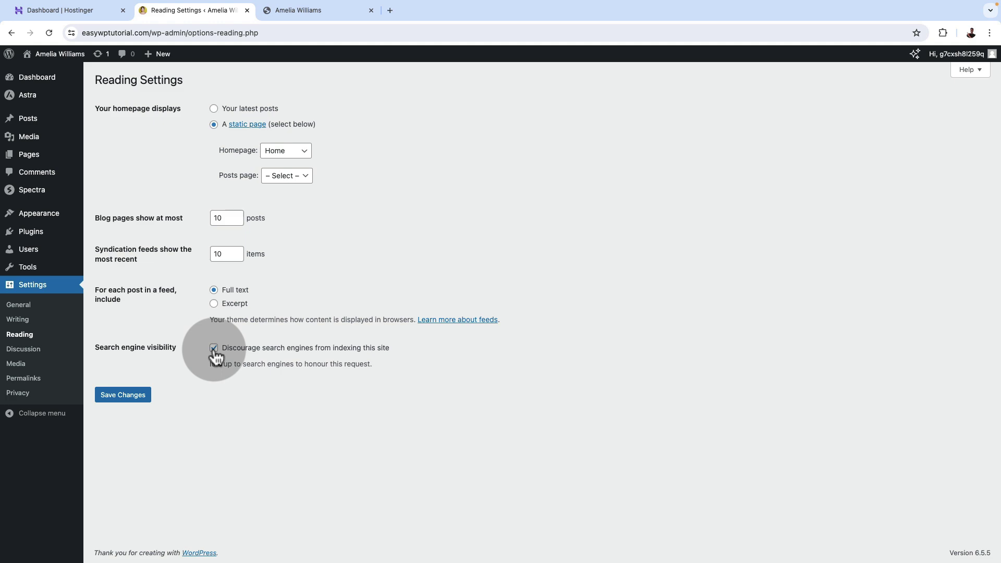
{"action": "left_click", "coordinate": [214, 348]}
{"action": "left_click", "coordinate": [124, 395]}
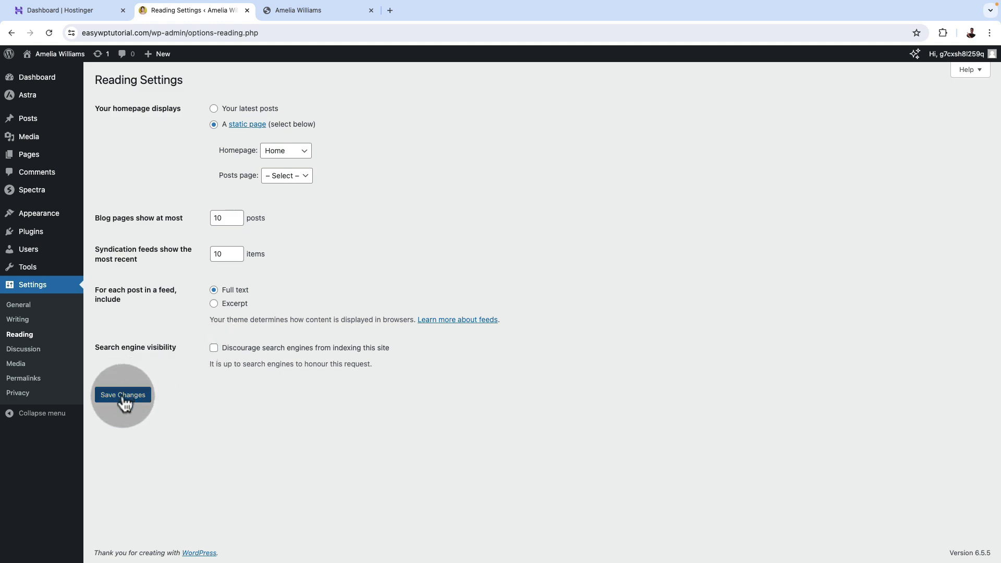
{"action": "left_click", "coordinate": [23, 349]}
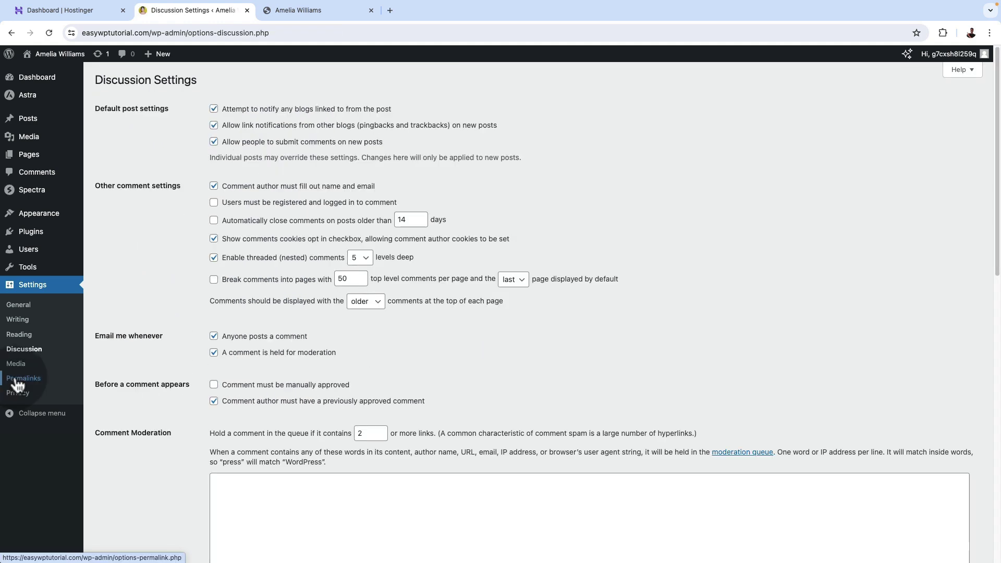
Save the permalinks with the Post name structure.
{"action": "left_click", "coordinate": [18, 385]}
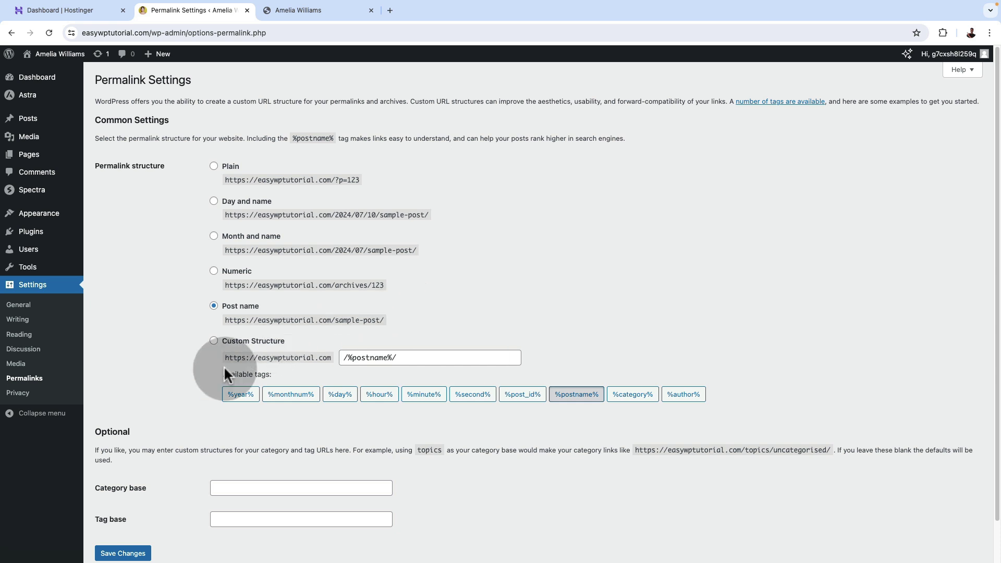
{"action": "left_click", "coordinate": [133, 554]}
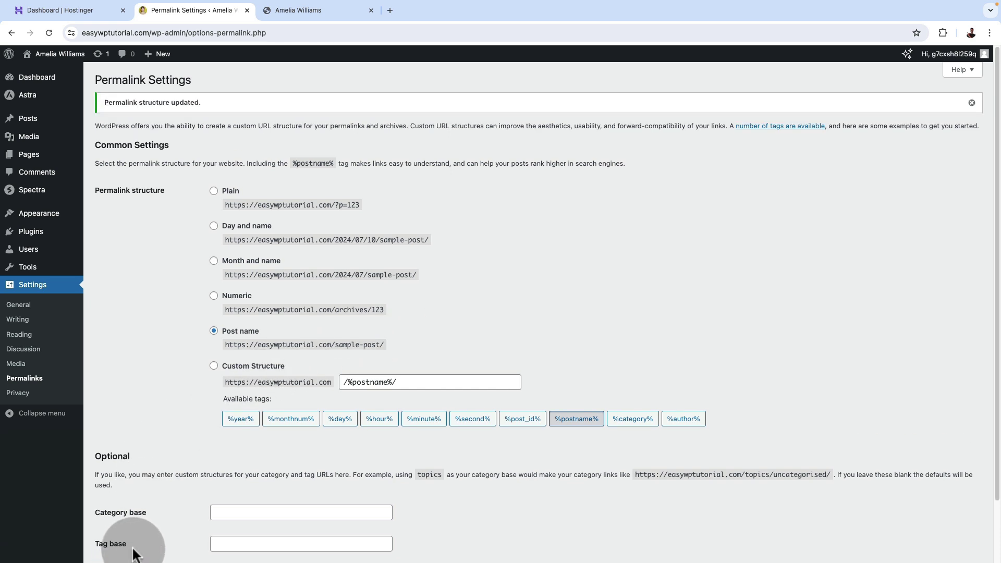
{"action": "left_click", "coordinate": [17, 393]}
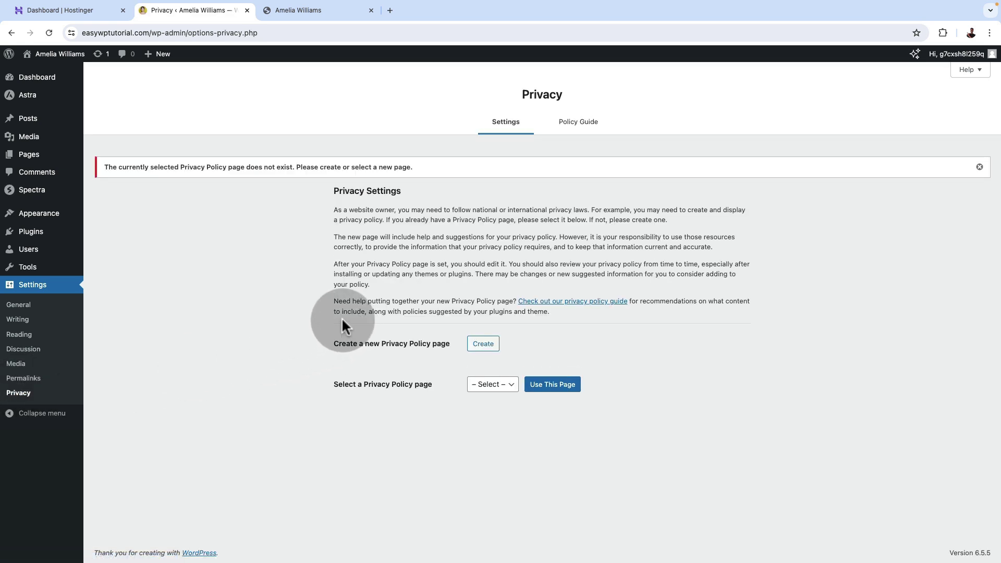
Create and publish a new page titled 'Privacy Policy'.
{"action": "left_click", "coordinate": [501, 386]}
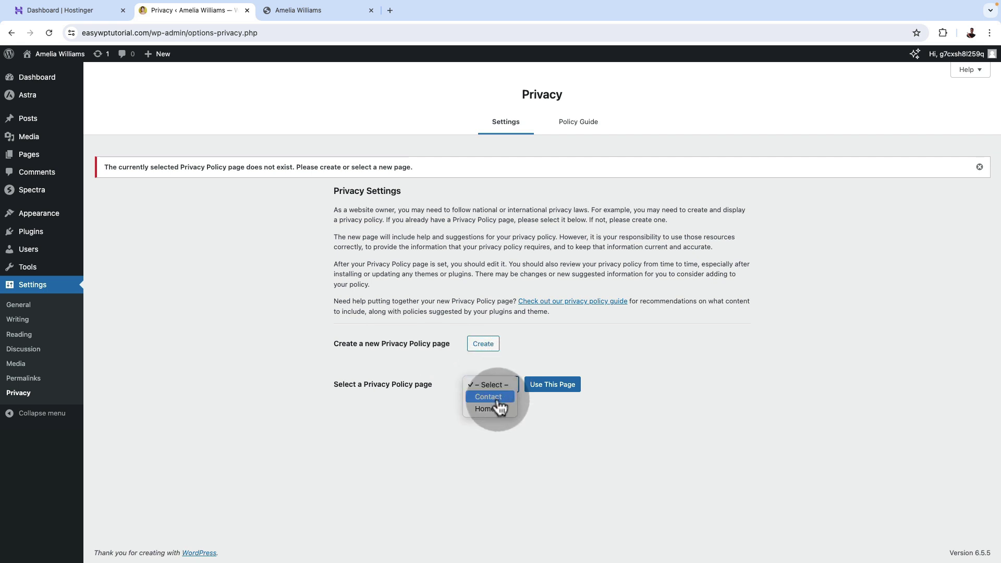
{"action": "left_click", "coordinate": [605, 416]}
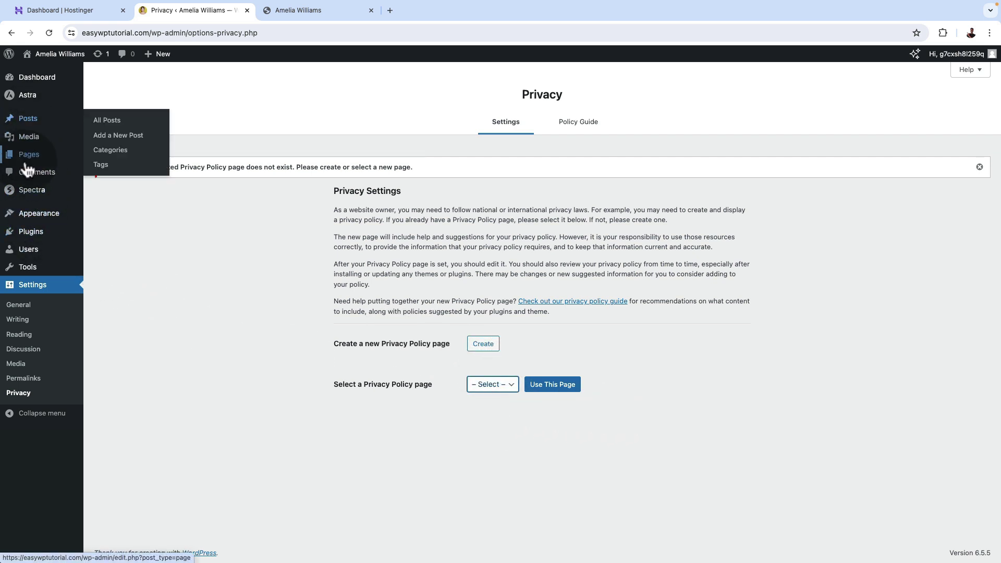
{"action": "left_click", "coordinate": [110, 156]}
{"action": "left_click", "coordinate": [159, 81]}
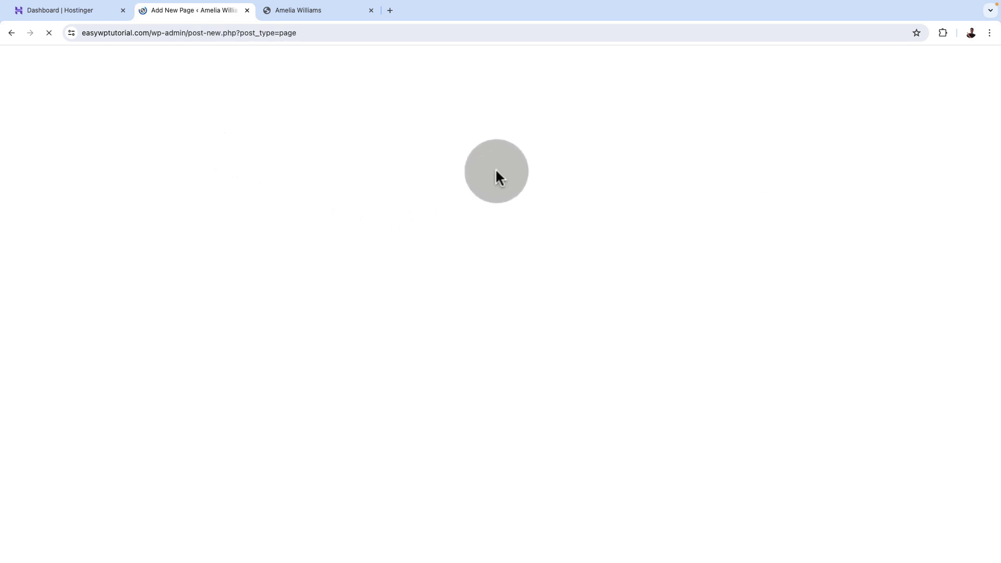
{"action": "type", "text": "P"}
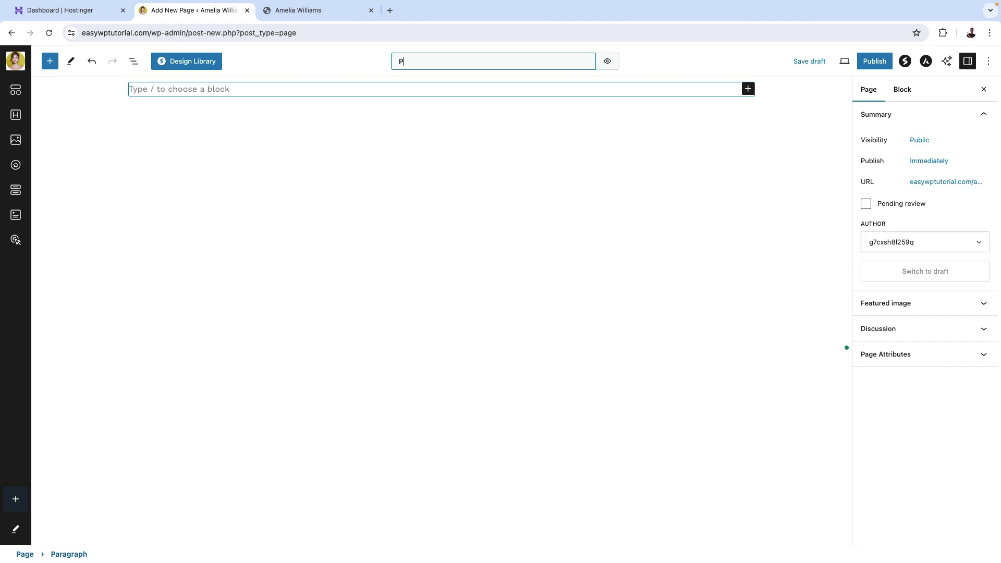
{"action": "type", "text": "rivacy Policy"}
{"action": "left_click", "coordinate": [876, 62]}
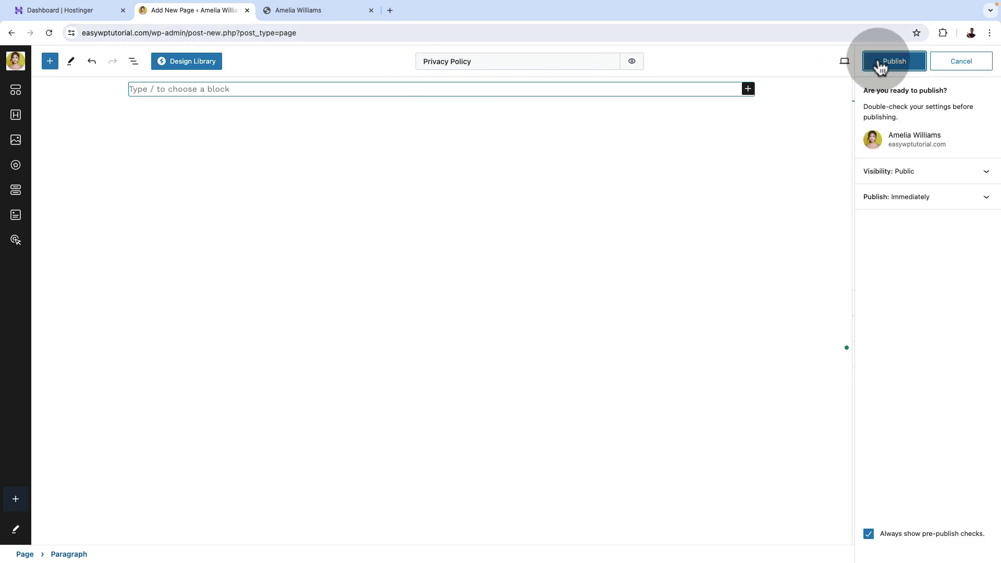
{"action": "left_click", "coordinate": [879, 60]}
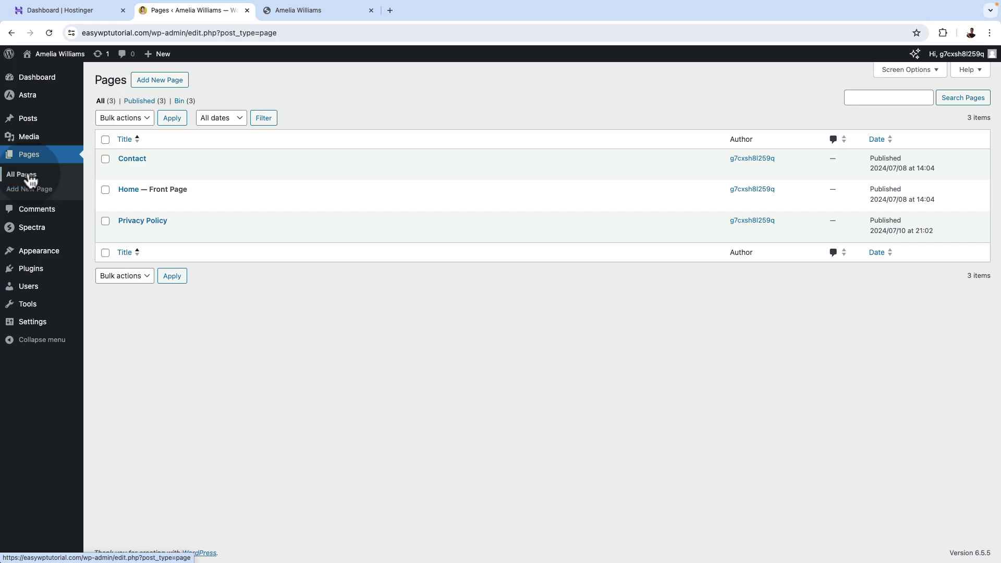
Select Privacy Policy in Settings > Privacy and use it as the site's policy page.
{"action": "mouse_move", "coordinate": [112, 226]}
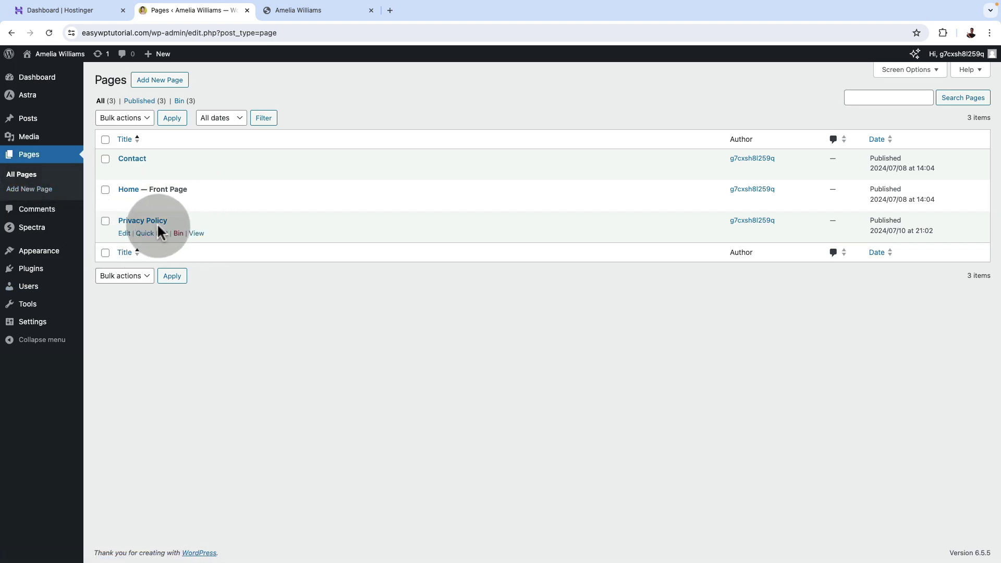
{"action": "mouse_move", "coordinate": [32, 322]}
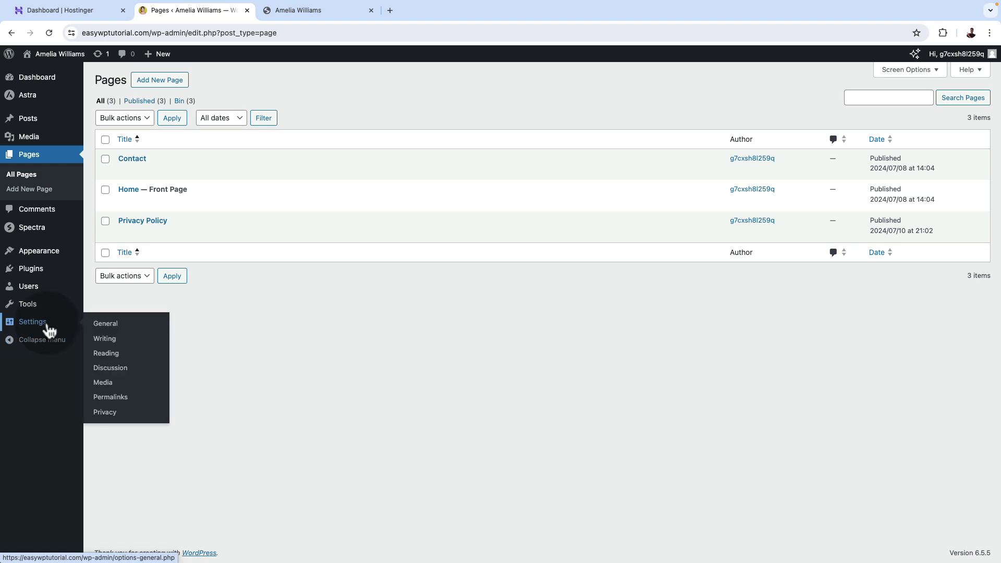
{"action": "left_click", "coordinate": [106, 413]}
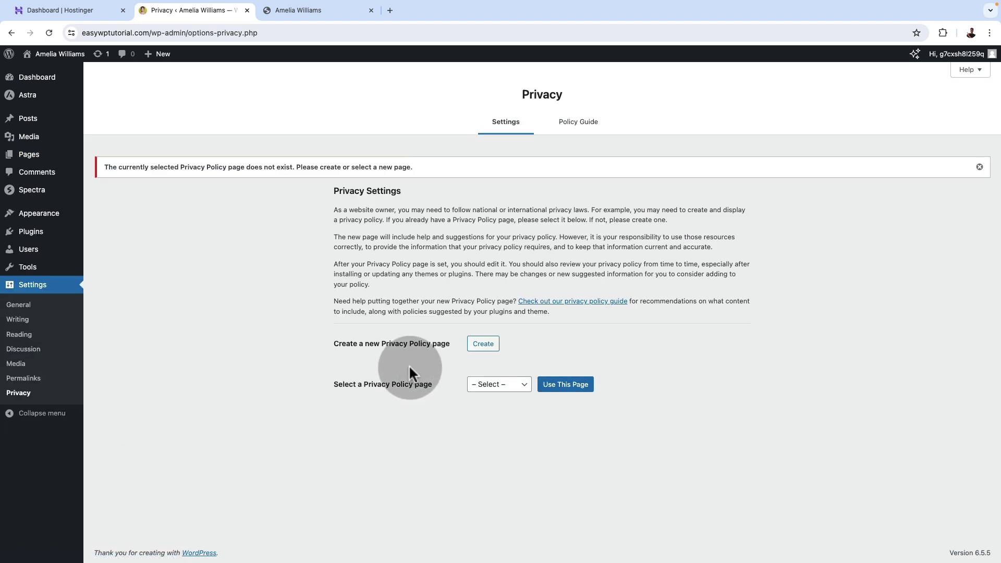
{"action": "left_click", "coordinate": [502, 385]}
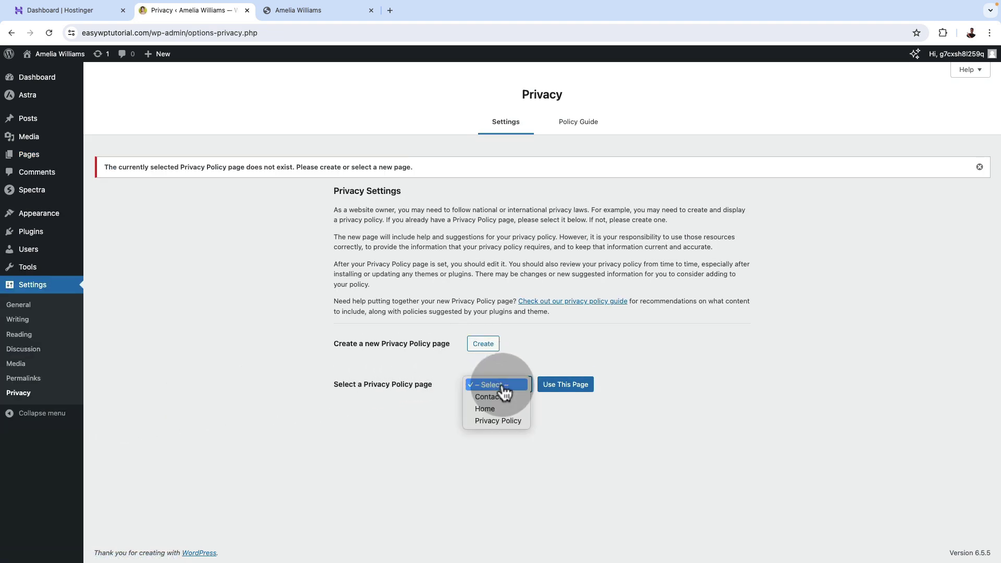
{"action": "left_click", "coordinate": [508, 421]}
{"action": "left_click", "coordinate": [566, 388]}
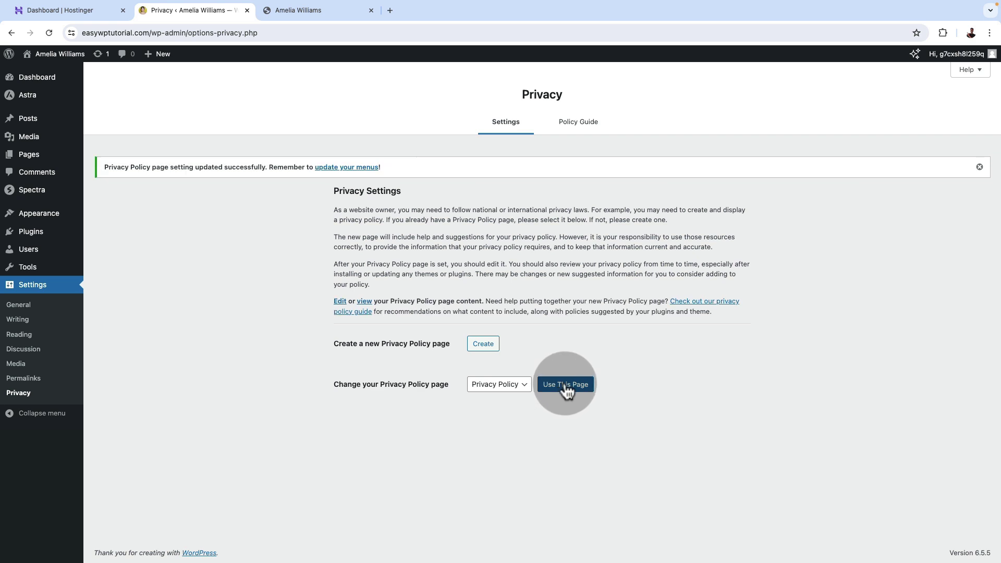
{"action": "left_click", "coordinate": [567, 393]}
{"action": "left_click", "coordinate": [33, 156]}
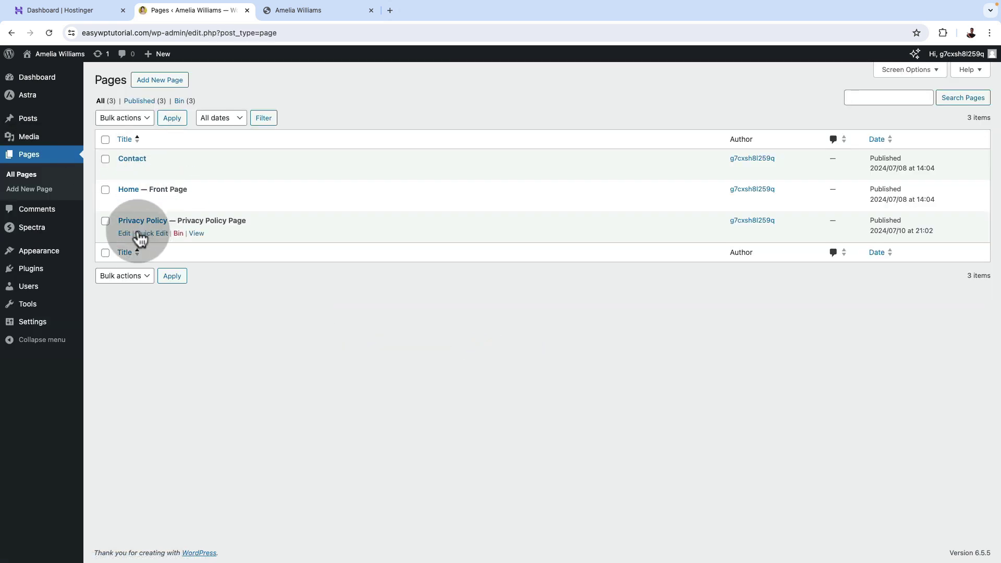
Disable the Privacy Policy page title, update, and reload the live page to confirm no heading.
{"action": "left_click", "coordinate": [124, 233]}
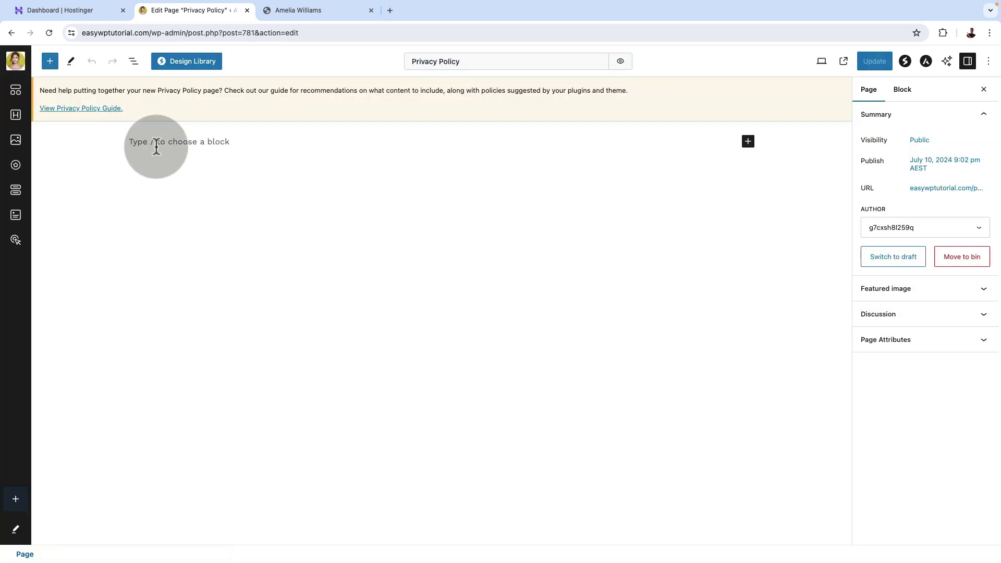
{"action": "left_click", "coordinate": [162, 134]}
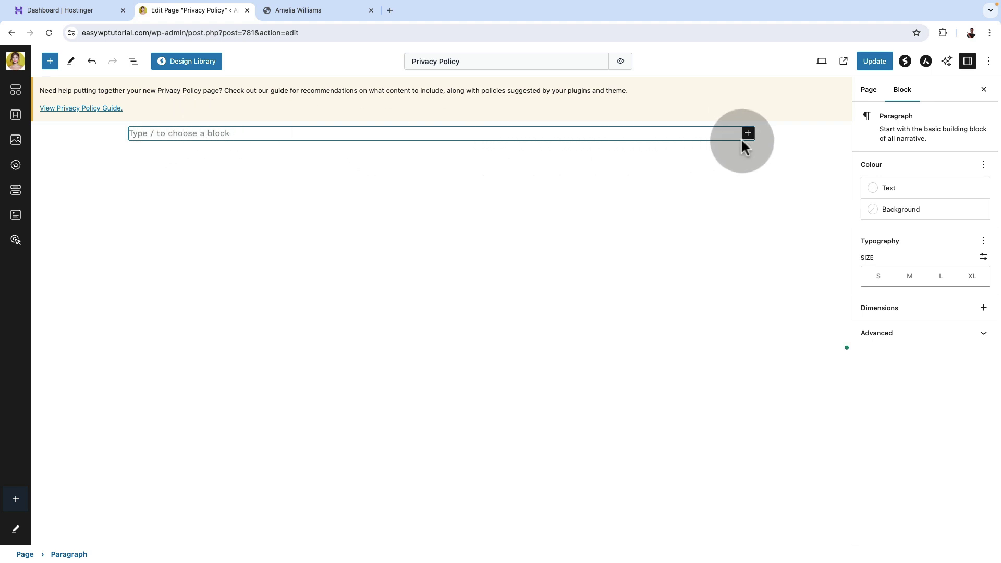
{"action": "left_click", "coordinate": [841, 62]}
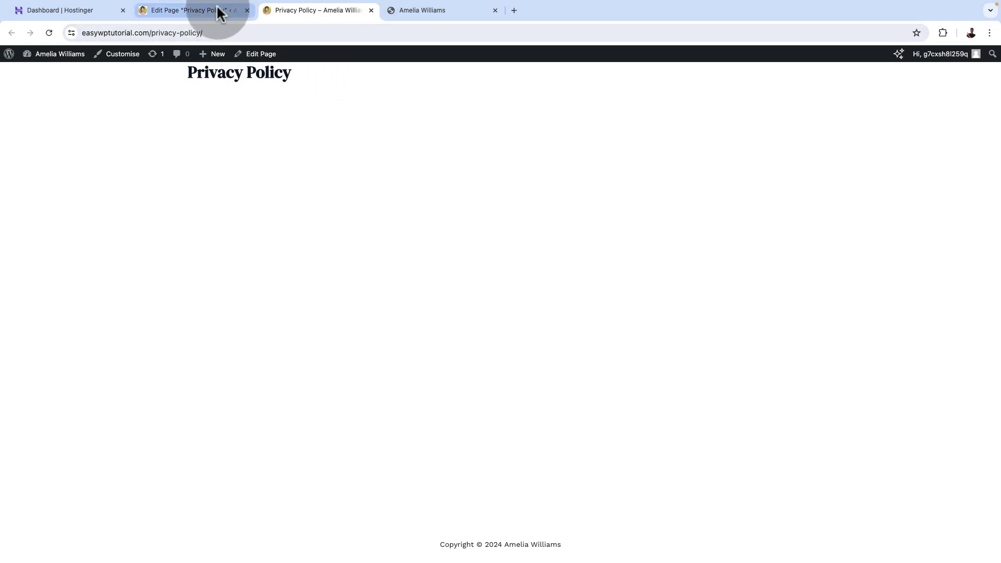
{"action": "left_click", "coordinate": [199, 10]}
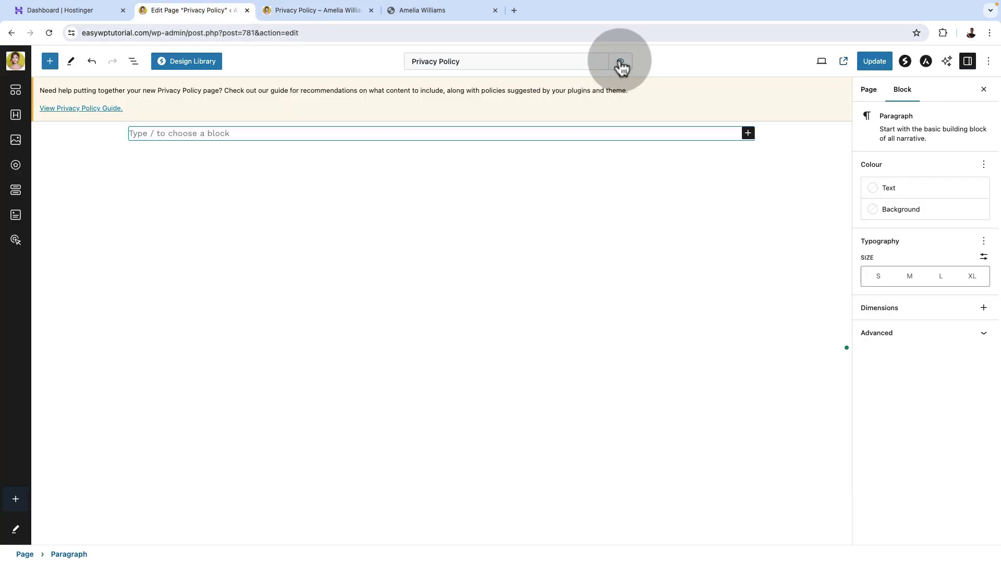
{"action": "left_click", "coordinate": [620, 62]}
{"action": "left_click", "coordinate": [876, 61]}
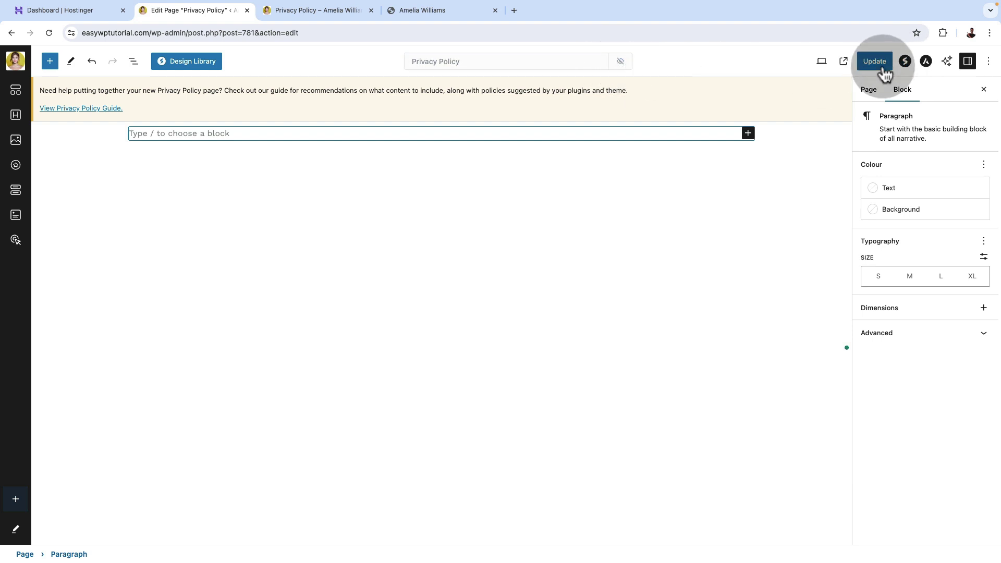
{"action": "left_click", "coordinate": [312, 14]}
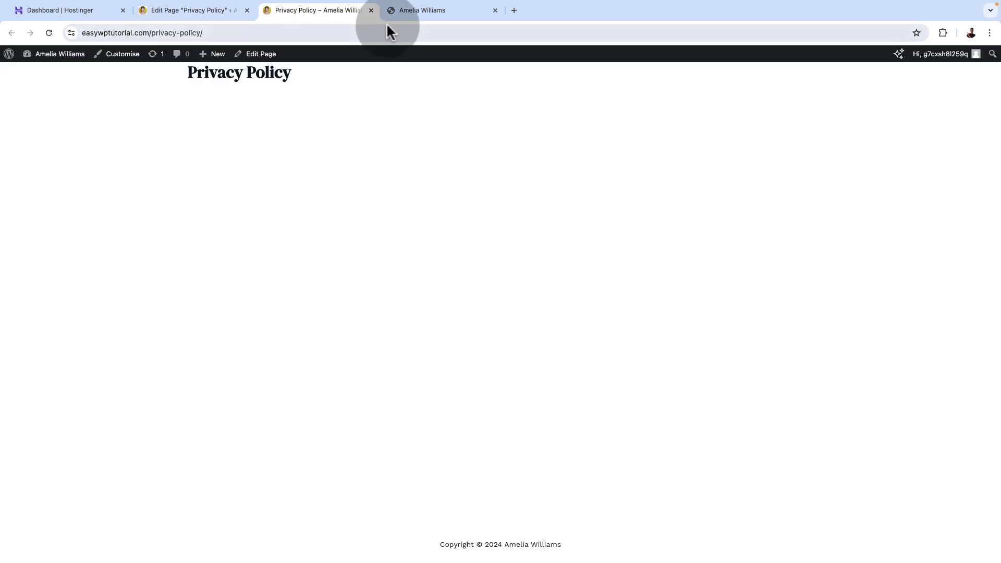
{"action": "left_click", "coordinate": [49, 33]}
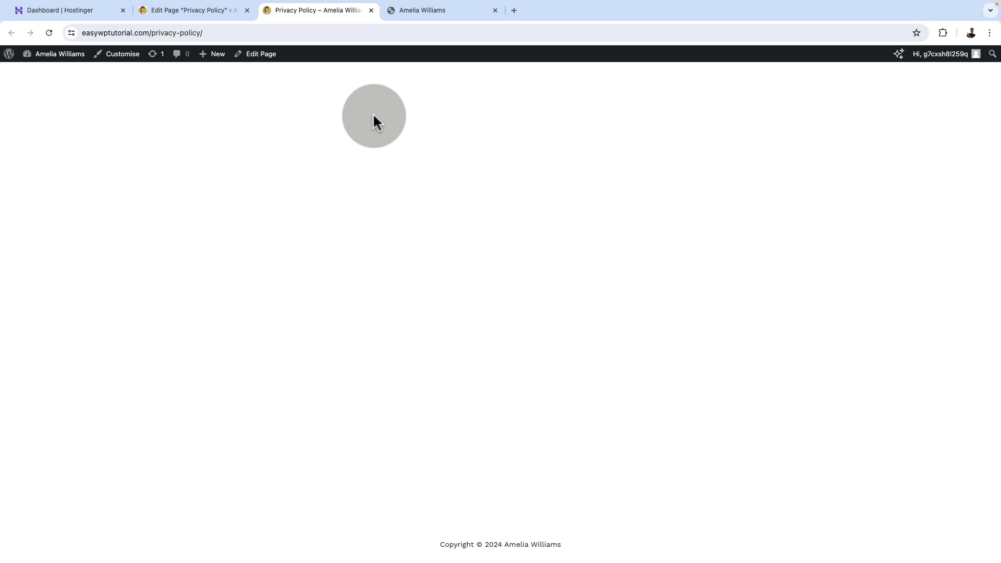
{"action": "left_click", "coordinate": [371, 10]}
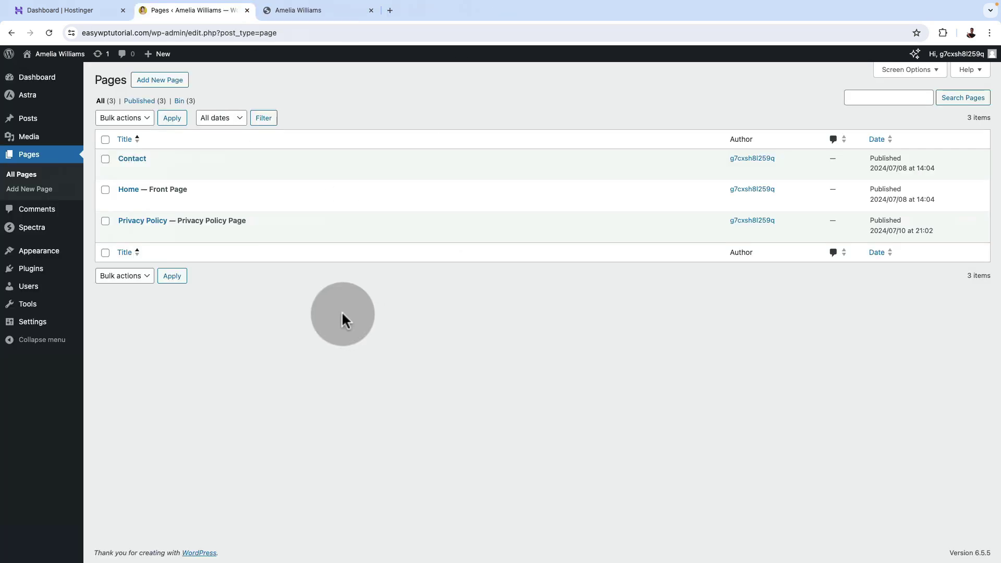
Search the plugin directory for 'WordFence' under Plugins > Add New Plugin.
{"action": "left_click", "coordinate": [48, 276]}
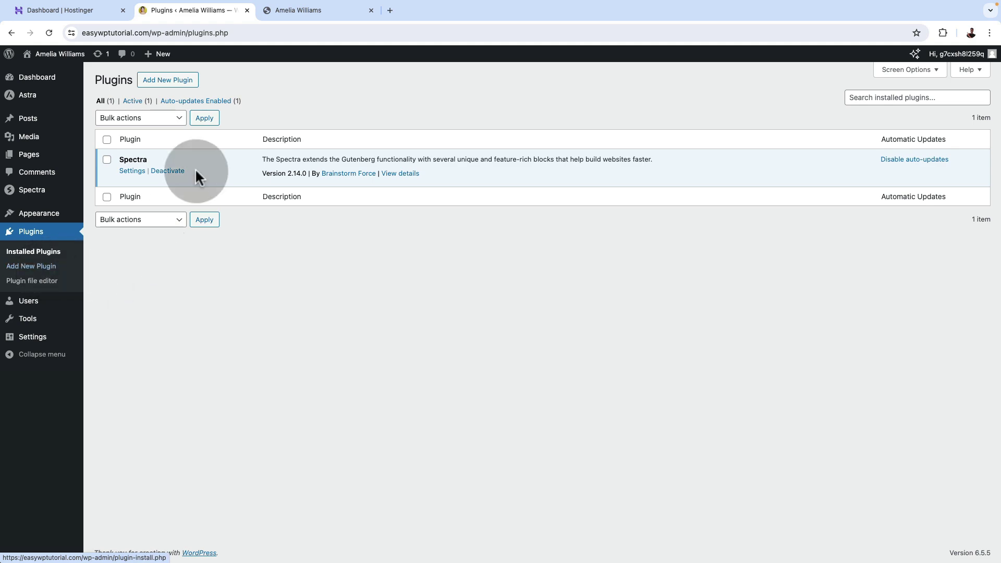
{"action": "left_click", "coordinate": [177, 85]}
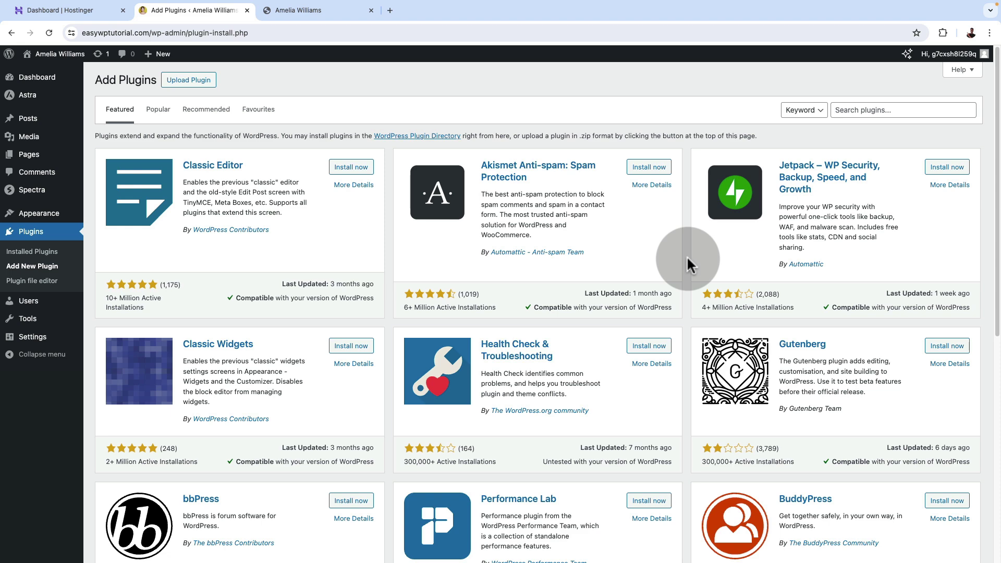
{"action": "left_click", "coordinate": [856, 110]}
{"action": "type", "text": "WordFence"}
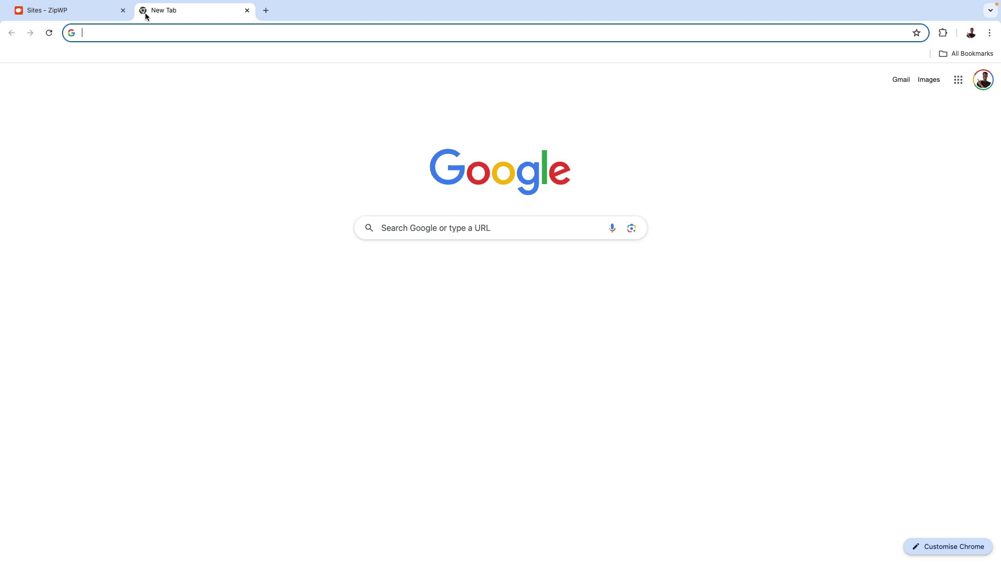
Open the live birdwatching site and jump to its services section.
{"action": "type", "text": "easywptutorial.com"}
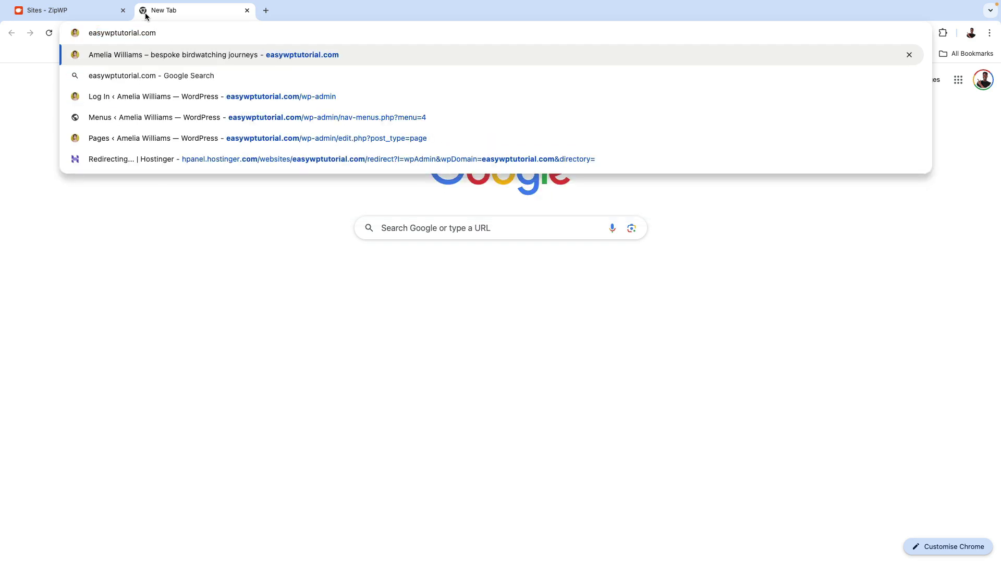
{"action": "key", "text": "Return"}
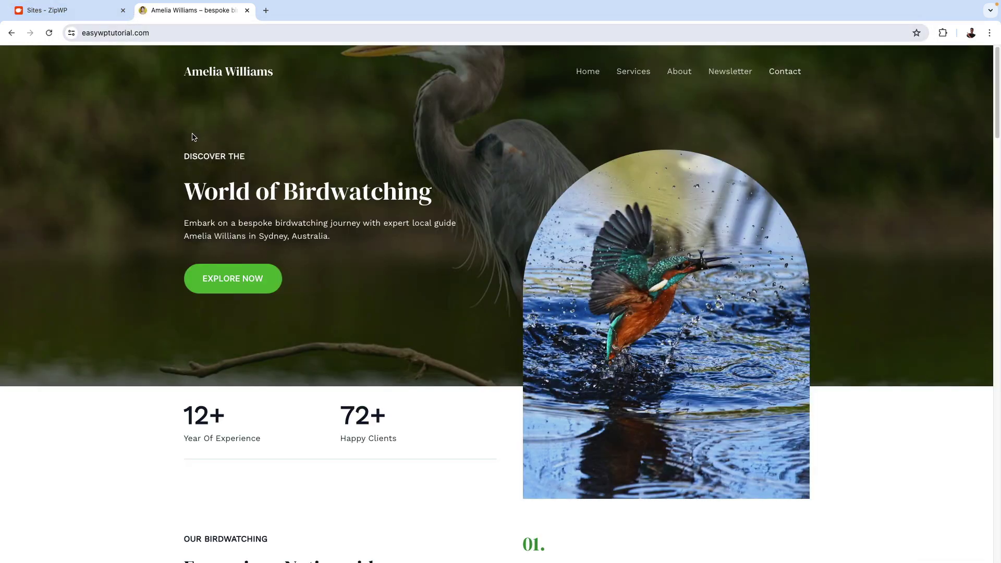
{"action": "left_click", "coordinate": [634, 71]}
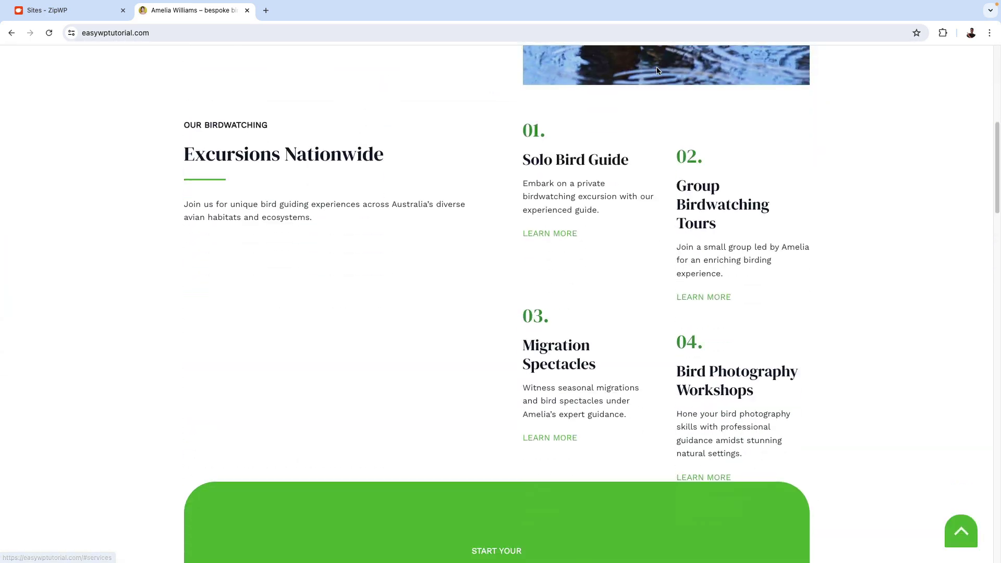
{"action": "scroll", "coordinate": [547, 119], "scroll_direction": "up", "scroll_amount": 8}
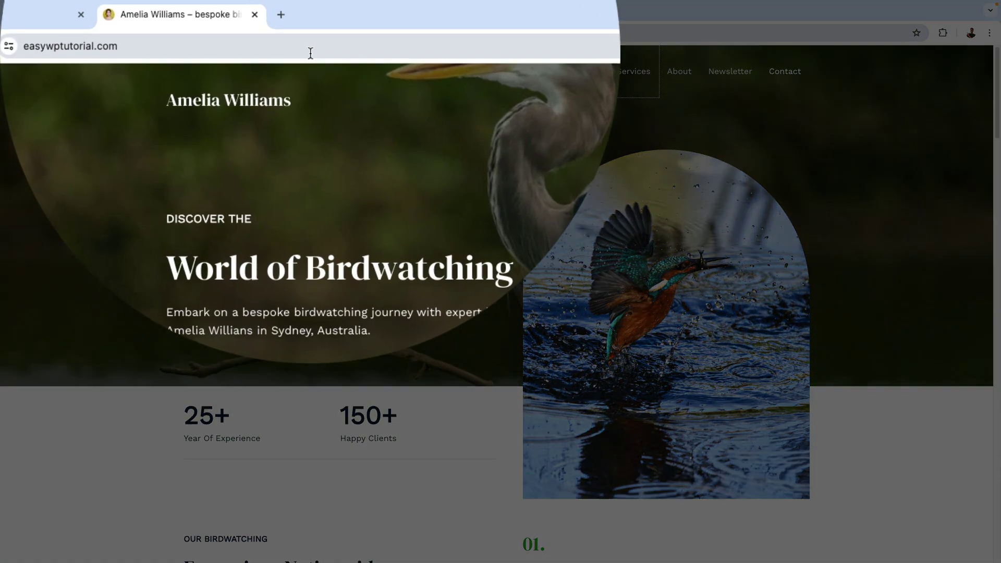
Append /wp-admin to the site's address to load the WordPress login page.
{"action": "left_click", "coordinate": [311, 52]}
{"action": "left_click", "coordinate": [310, 53]}
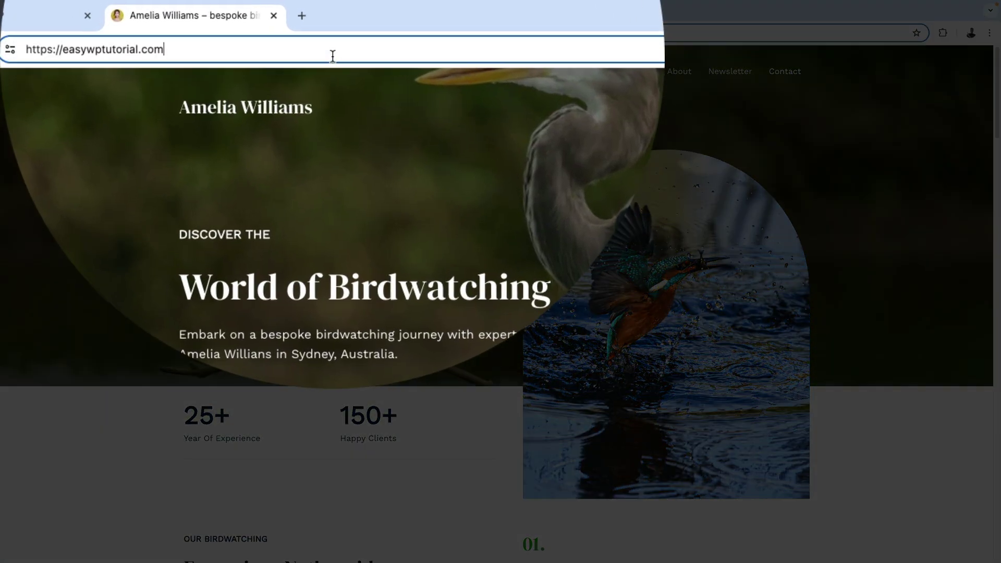
{"action": "type", "text": "/"}
{"action": "type", "text": "wp-a"}
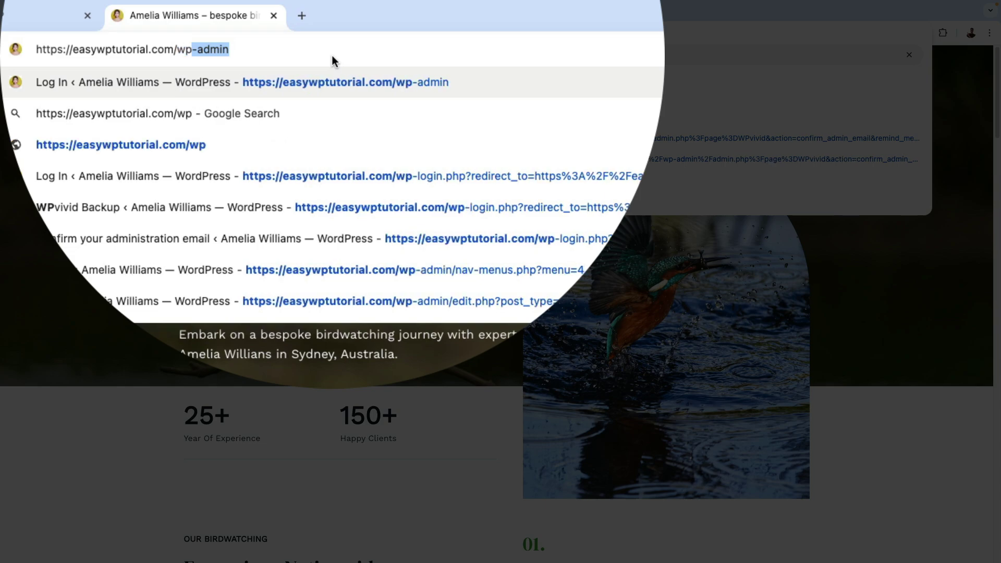
{"action": "type", "text": "dmin"}
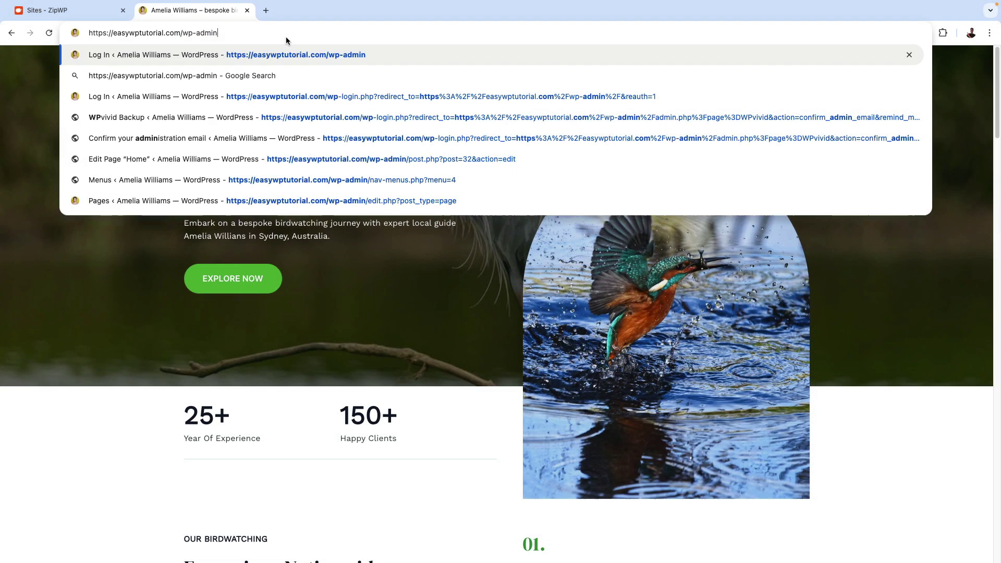
{"action": "key", "text": "Return"}
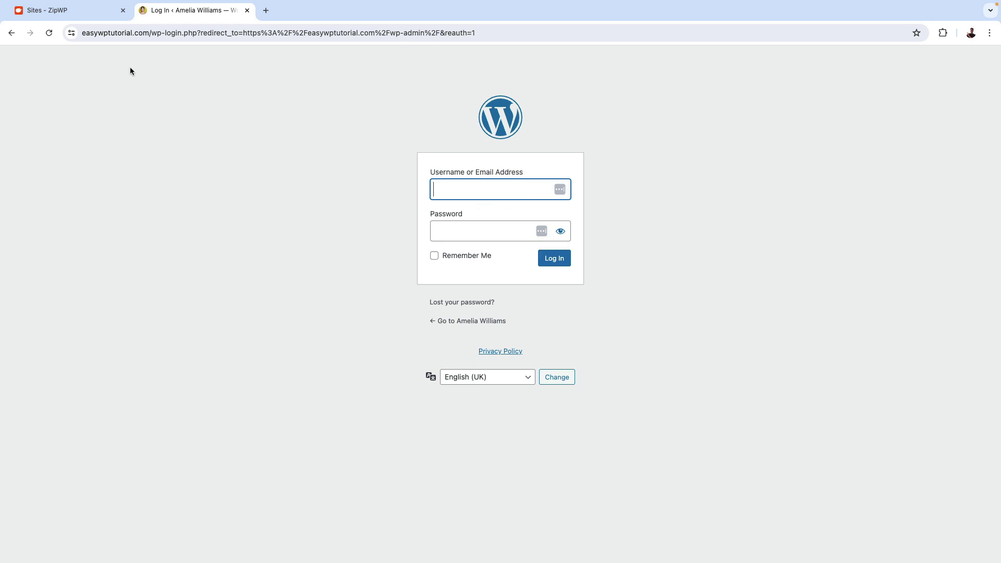
{"action": "left_click", "coordinate": [79, 12]}
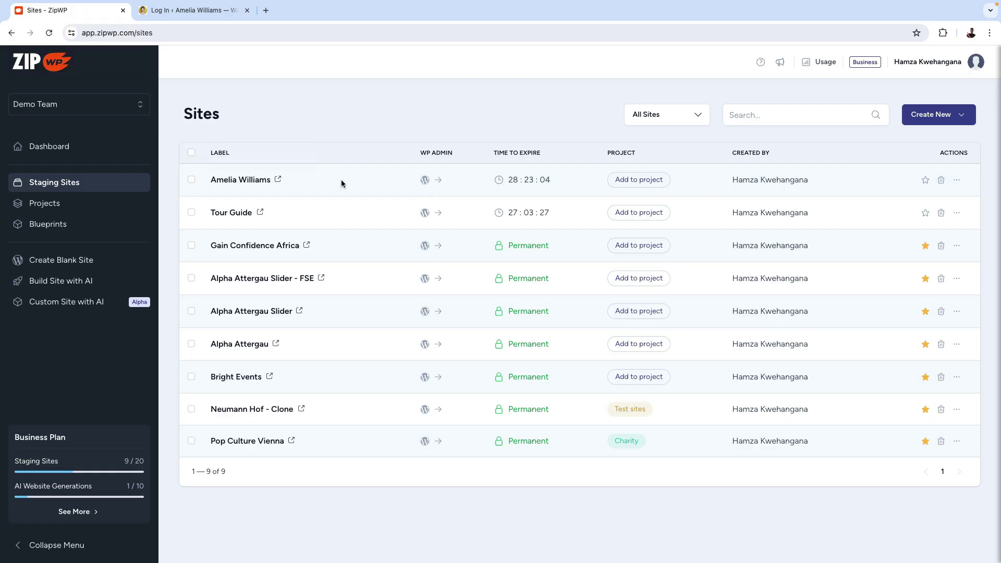
{"action": "left_click", "coordinate": [958, 181]}
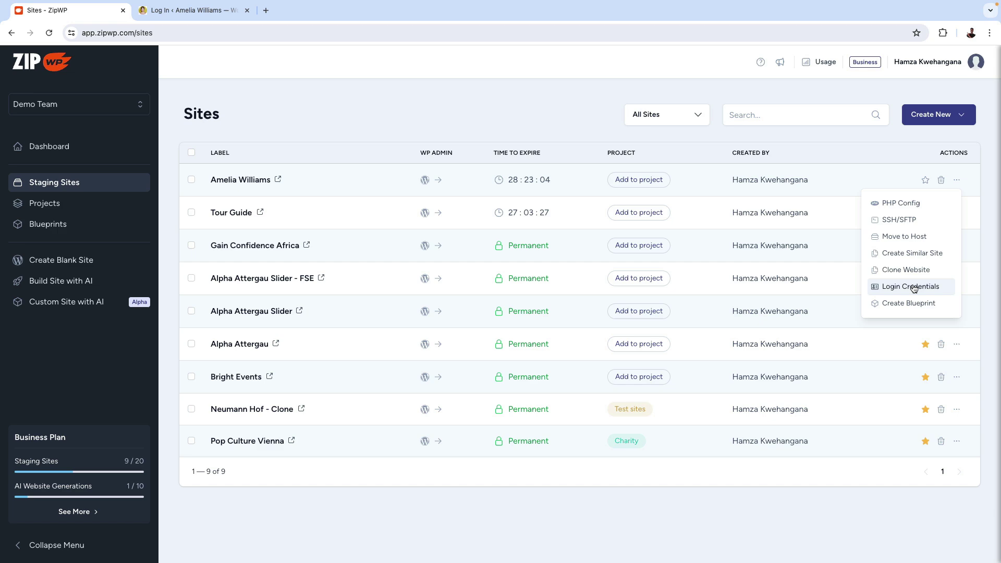
{"action": "left_click", "coordinate": [914, 289]}
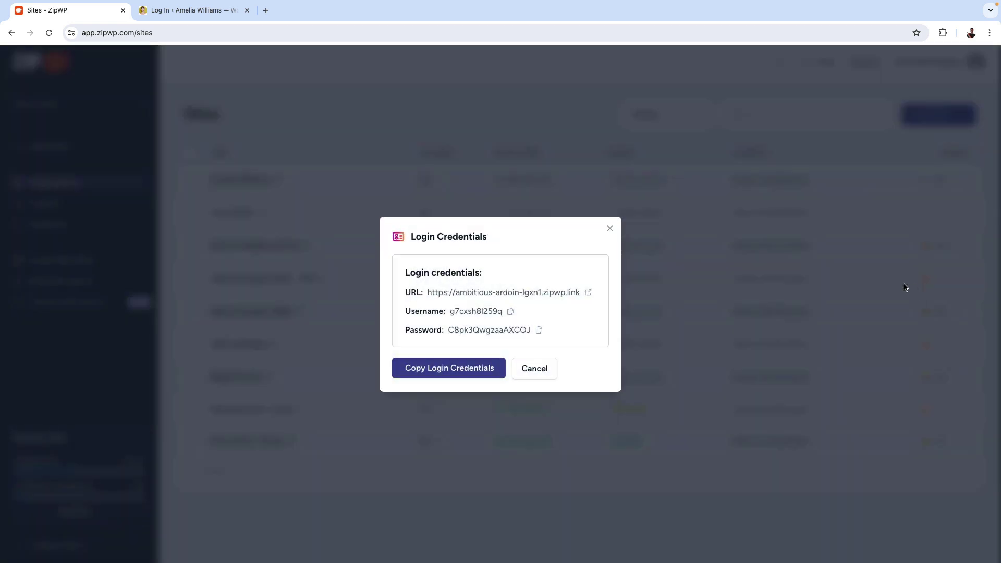
{"action": "left_click", "coordinate": [511, 313]}
{"action": "left_click", "coordinate": [175, 12]}
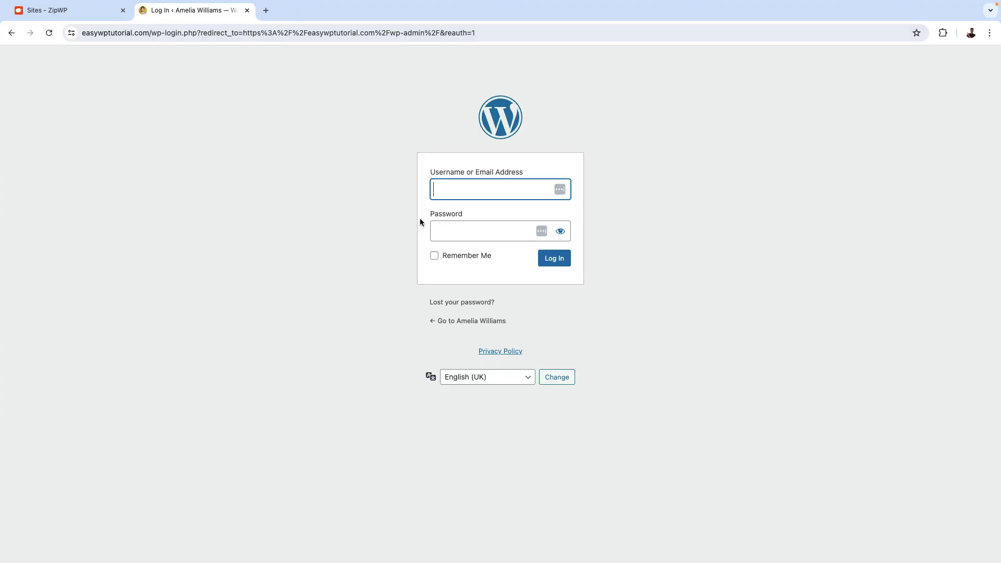
{"action": "key", "text": "super+v"}
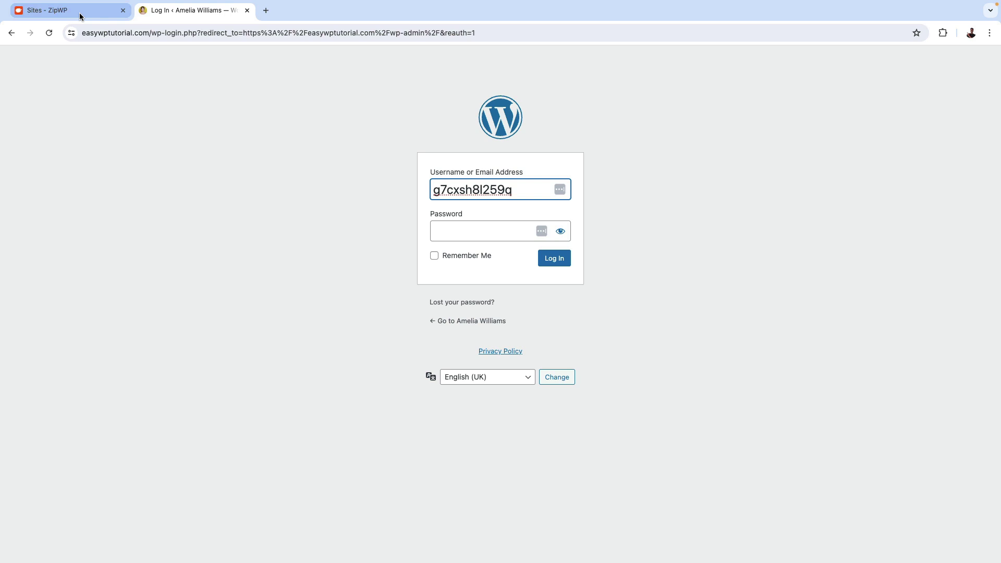
Copy the site's login password from ZipWP and return to the login form.
{"action": "left_click", "coordinate": [80, 14]}
{"action": "left_click", "coordinate": [539, 330]}
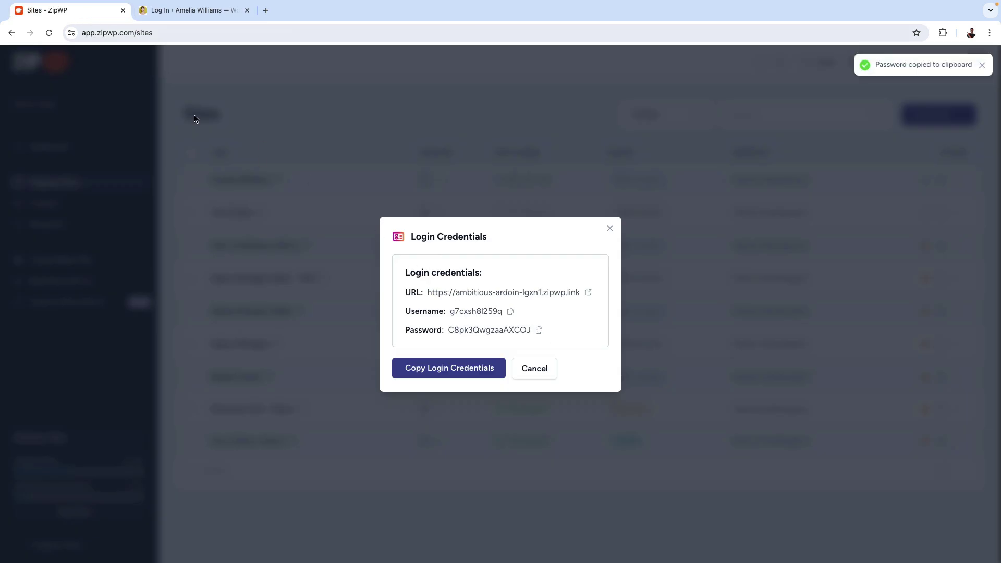
{"action": "left_click", "coordinate": [189, 16]}
Paste the copied password and log in to the WordPress admin.
{"action": "left_click", "coordinate": [470, 233]}
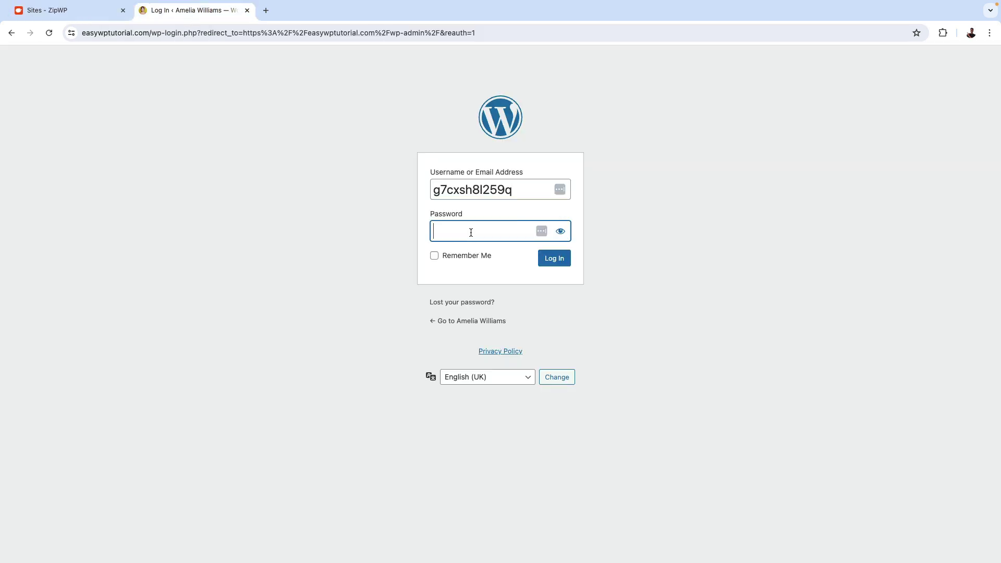
{"action": "key", "text": "super+v"}
{"action": "left_click", "coordinate": [548, 265]}
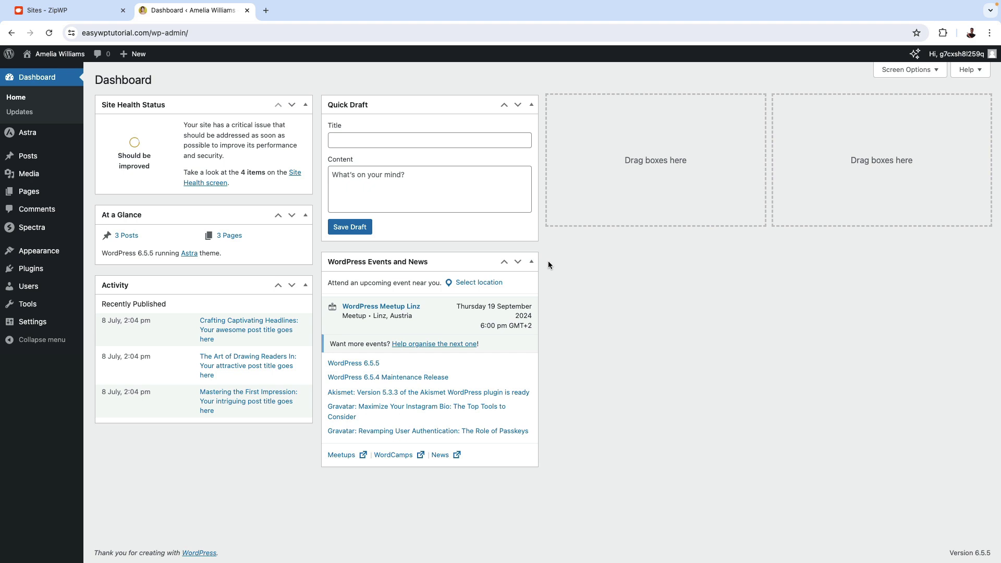
Open the live site in a new tab via Visit Site, then show the admin Pages list.
{"action": "mouse_move", "coordinate": [52, 56]}
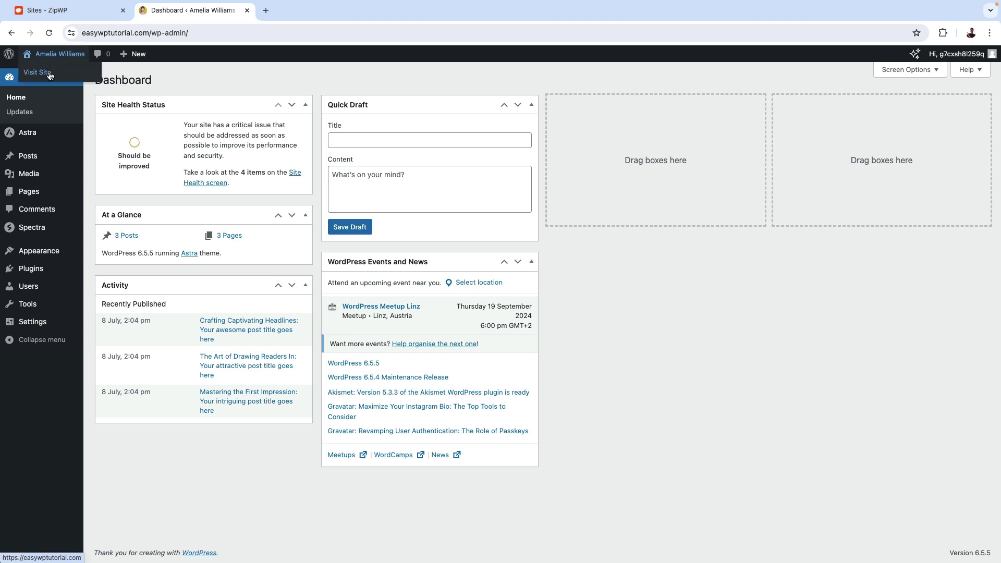
{"action": "middle_click", "coordinate": [49, 73]}
{"action": "left_click", "coordinate": [301, 11]}
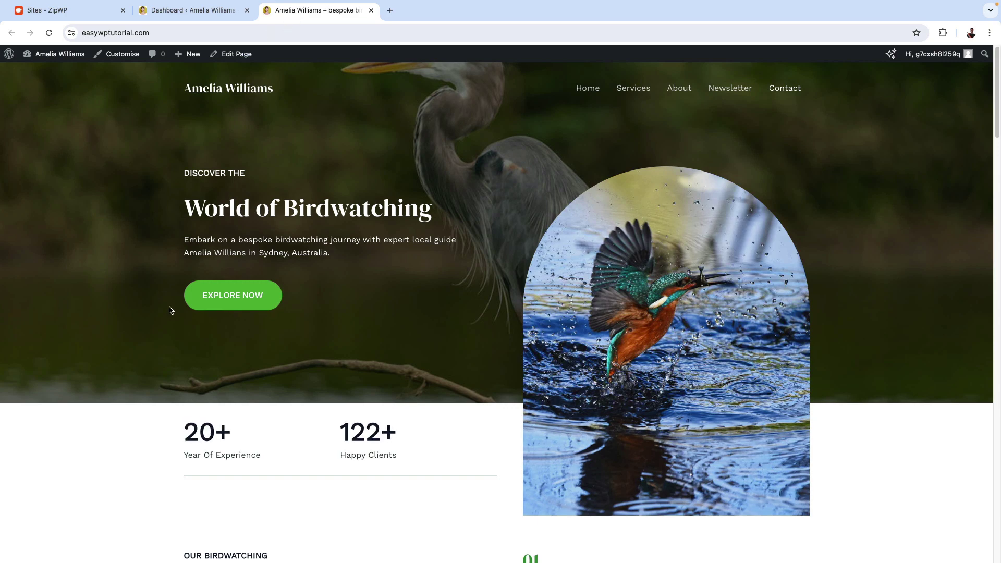
{"action": "scroll", "coordinate": [530, 299], "scroll_direction": "down", "scroll_amount": 8}
{"action": "scroll", "coordinate": [530, 300], "scroll_direction": "up", "scroll_amount": 8}
{"action": "scroll", "coordinate": [531, 302], "scroll_direction": "up", "scroll_amount": 1}
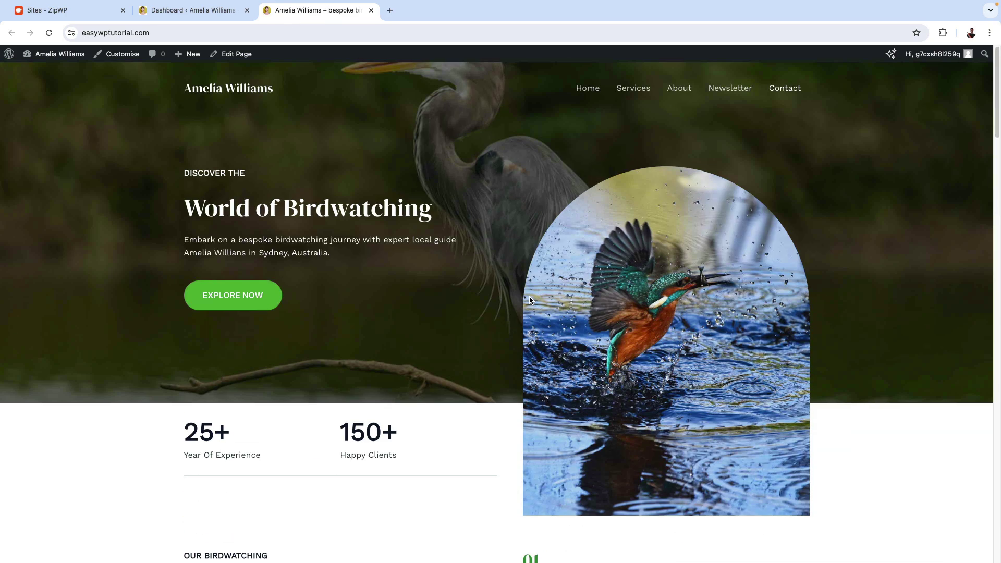
{"action": "left_click", "coordinate": [186, 12]}
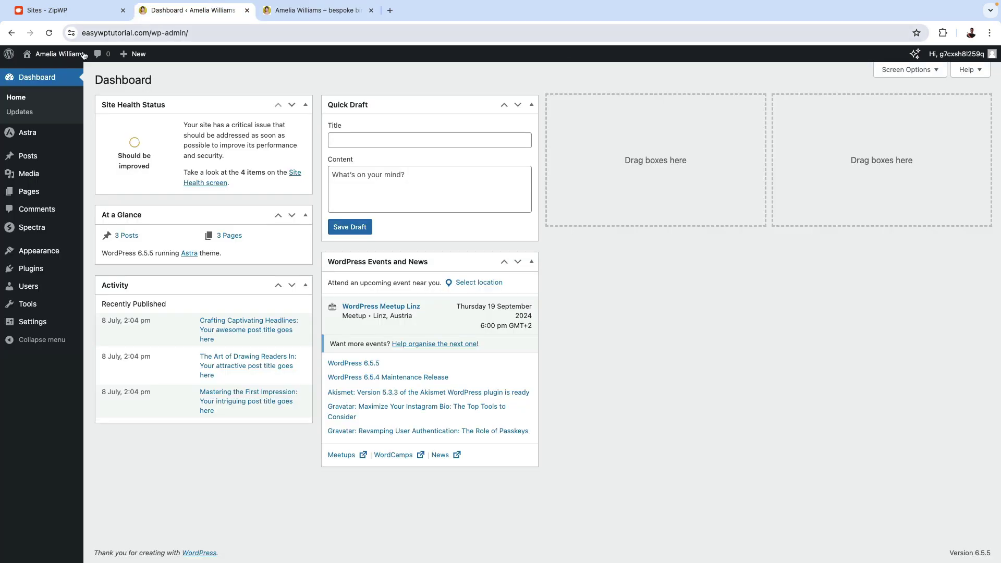
{"action": "left_click", "coordinate": [32, 194]}
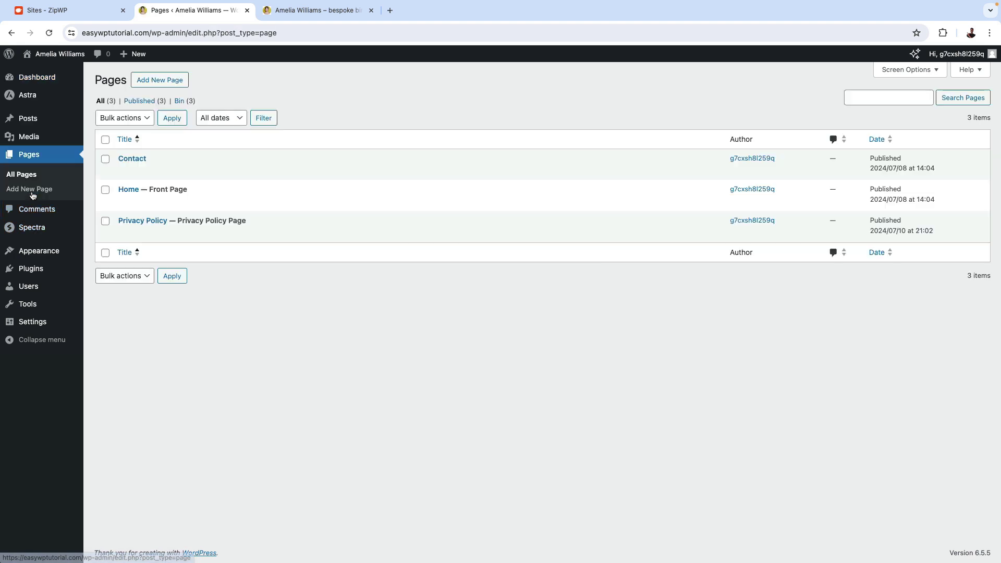
Glance at the ZipWP credentials, then open Users > Profile in WordPress.
{"action": "mouse_move", "coordinate": [36, 254]}
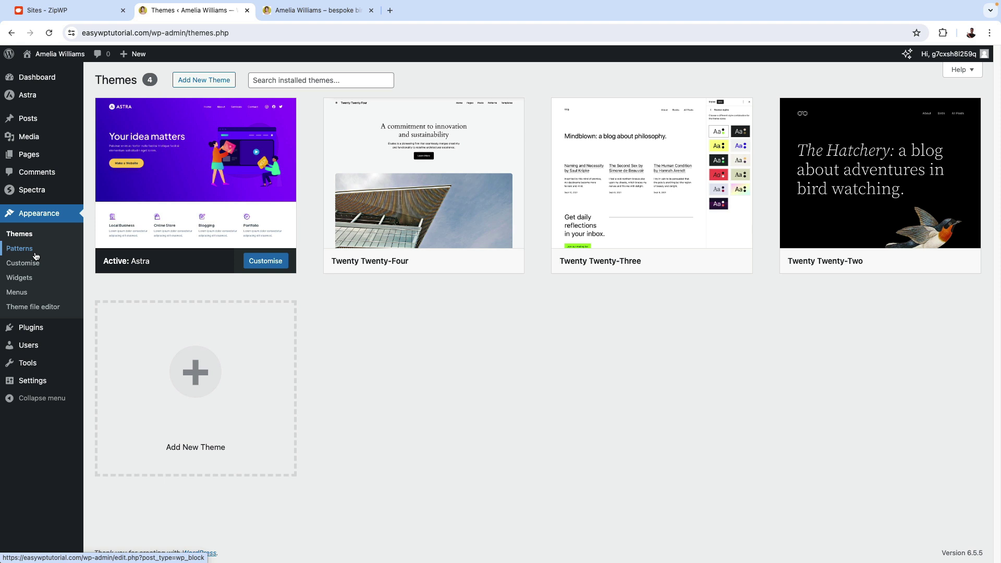
{"action": "left_click", "coordinate": [88, 19]}
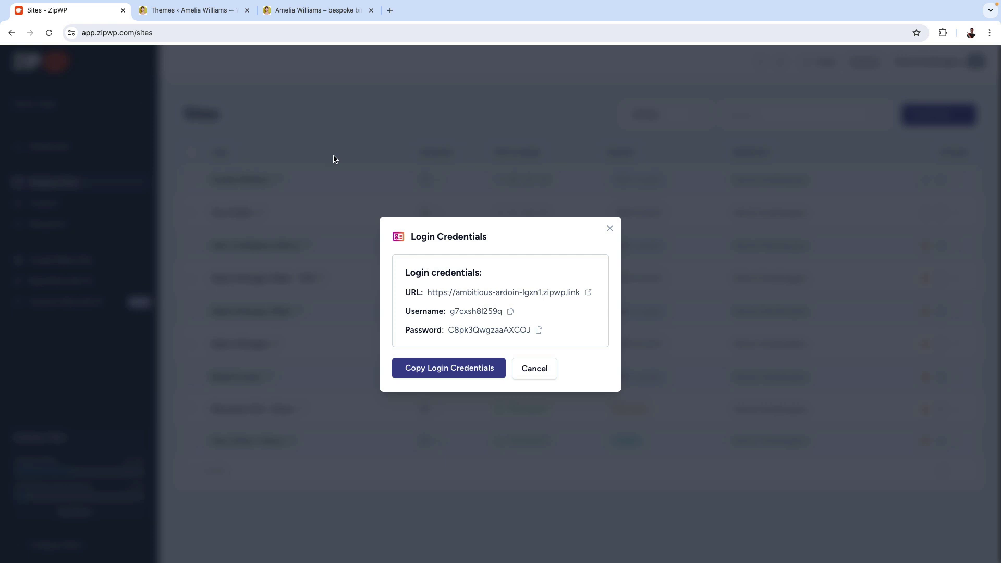
{"action": "left_click", "coordinate": [196, 14]}
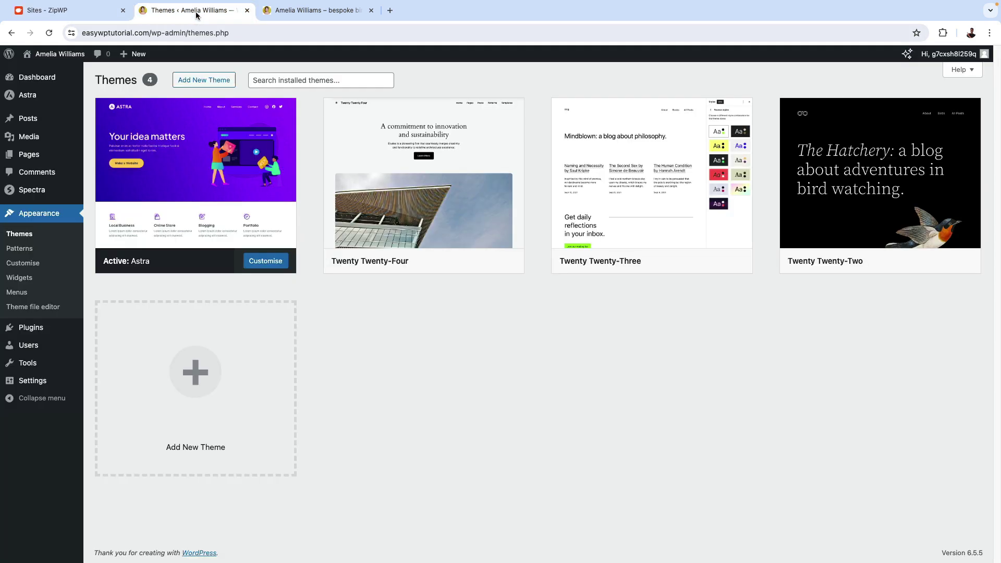
{"action": "mouse_move", "coordinate": [29, 345]}
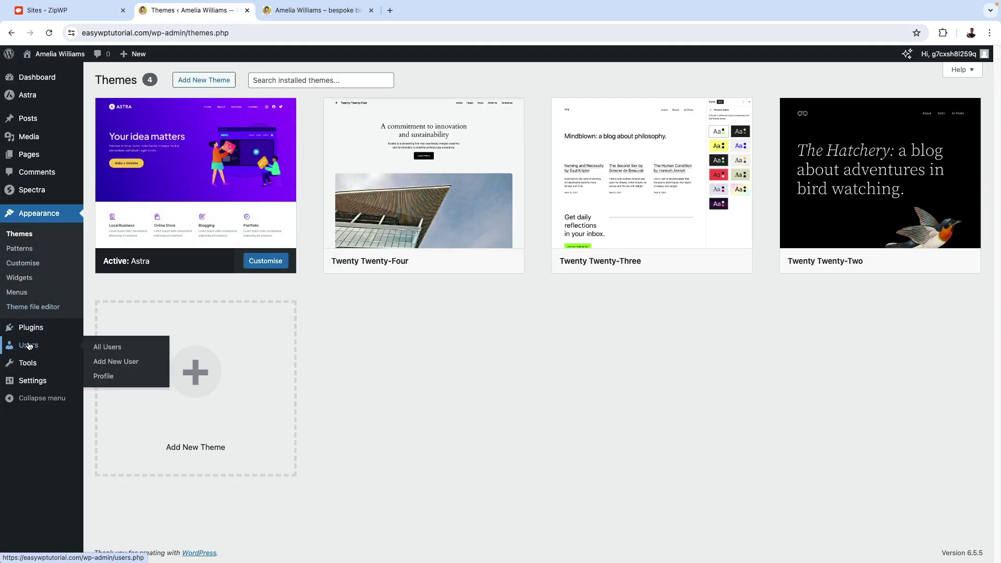
{"action": "left_click", "coordinate": [106, 376]}
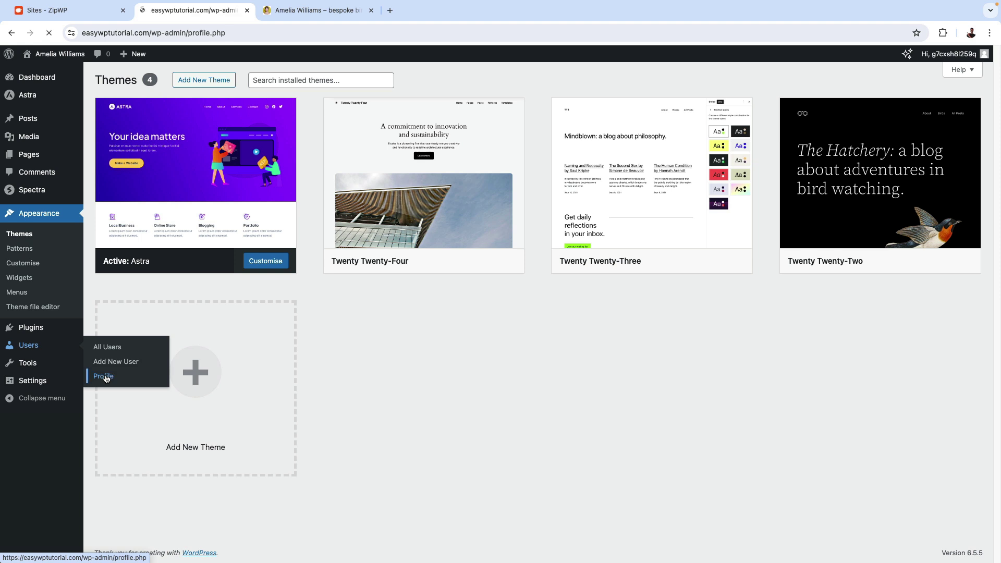
Enter first name 'Amelia' and last name 'Williams' on the admin profile.
{"action": "scroll", "coordinate": [120, 233], "scroll_direction": "down", "scroll_amount": 4}
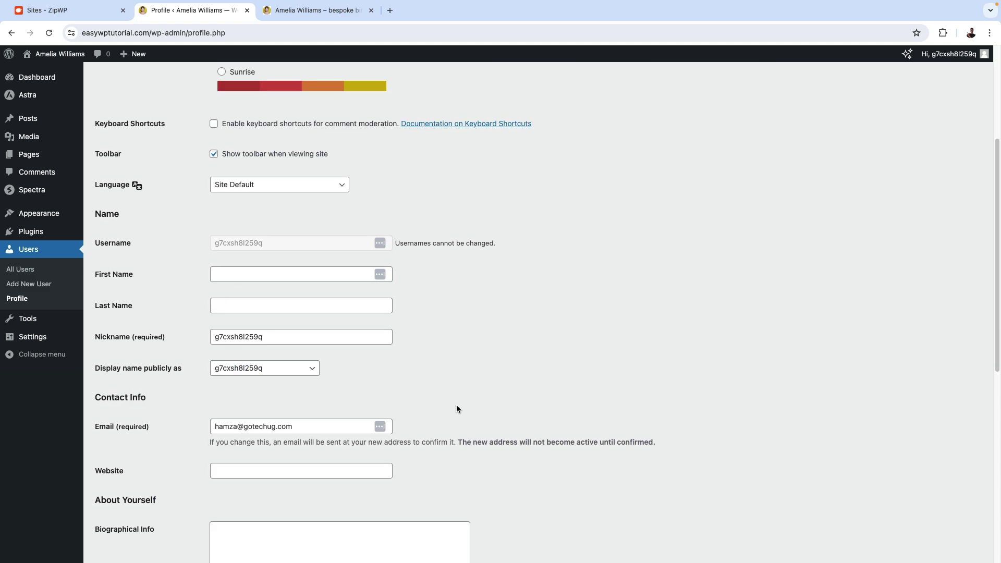
{"action": "scroll", "coordinate": [456, 405], "scroll_direction": "down", "scroll_amount": 8}
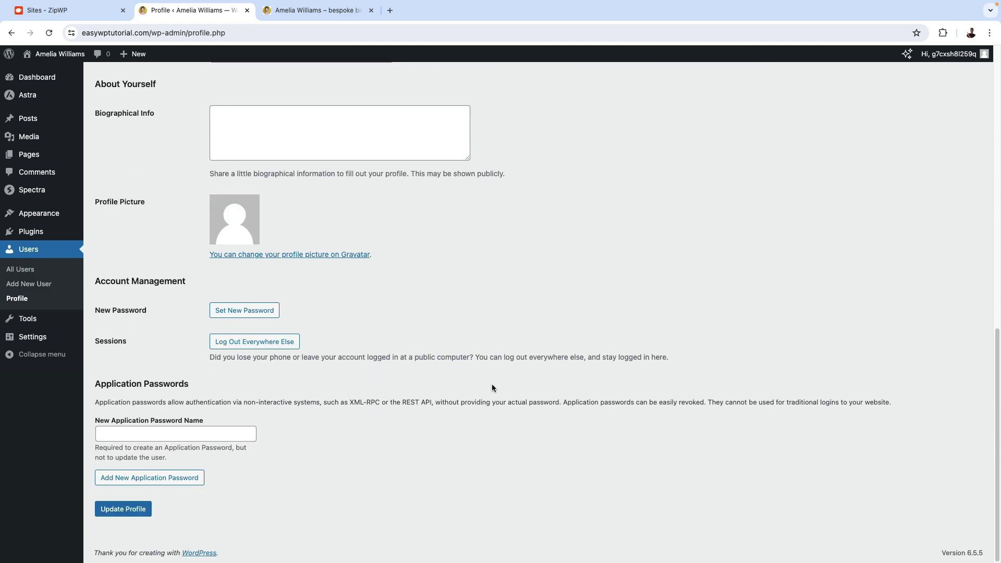
{"action": "scroll", "coordinate": [493, 384], "scroll_direction": "up", "scroll_amount": 15}
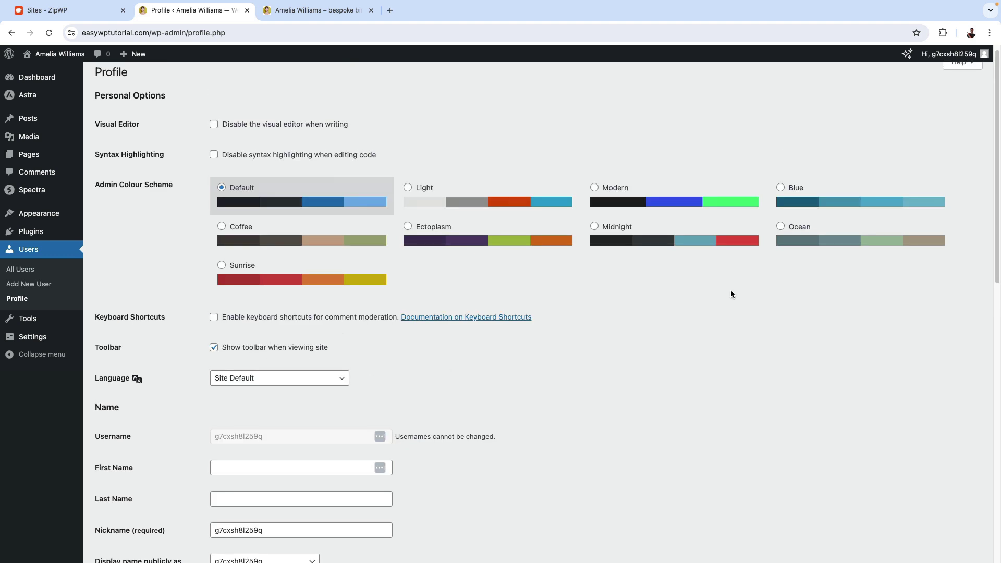
{"action": "mouse_move", "coordinate": [943, 54]}
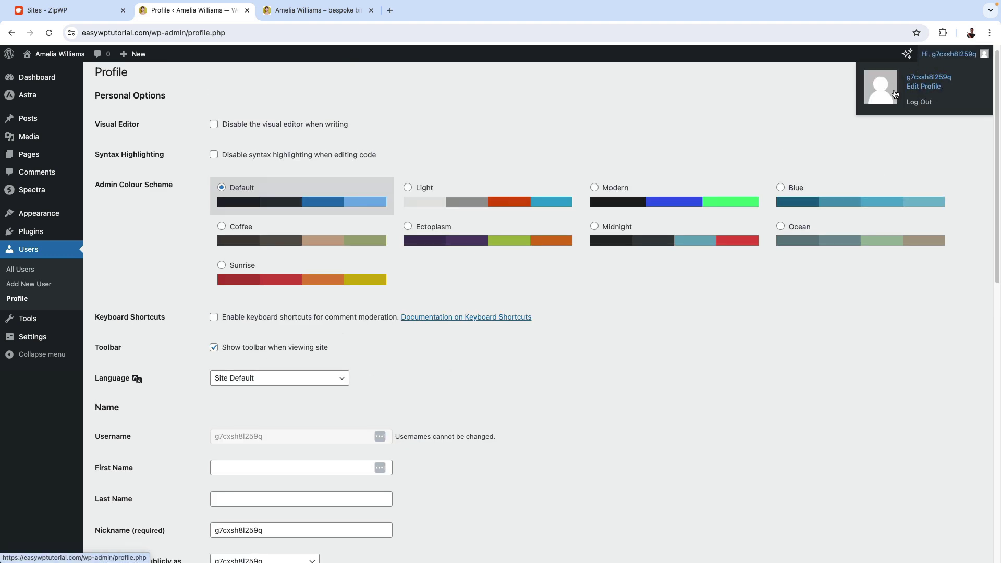
{"action": "left_click", "coordinate": [937, 87]}
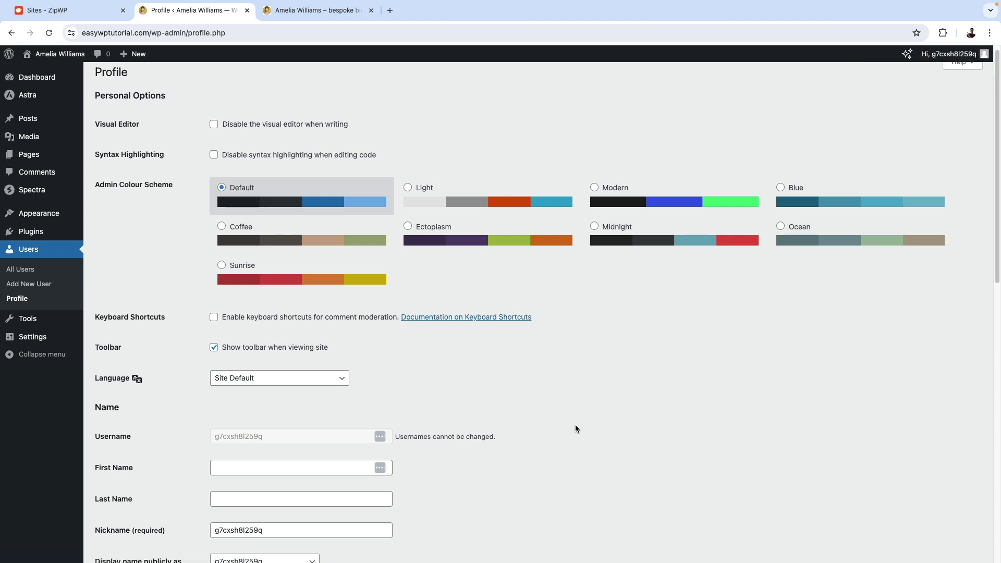
{"action": "scroll", "coordinate": [576, 429], "scroll_direction": "down", "scroll_amount": 3}
{"action": "left_click", "coordinate": [235, 314]}
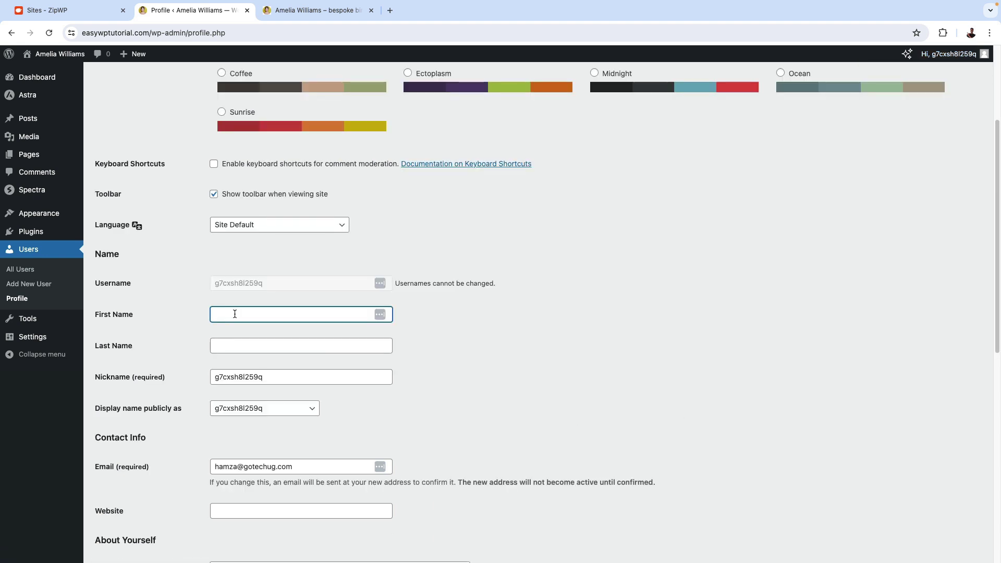
{"action": "key", "text": "Tab"}
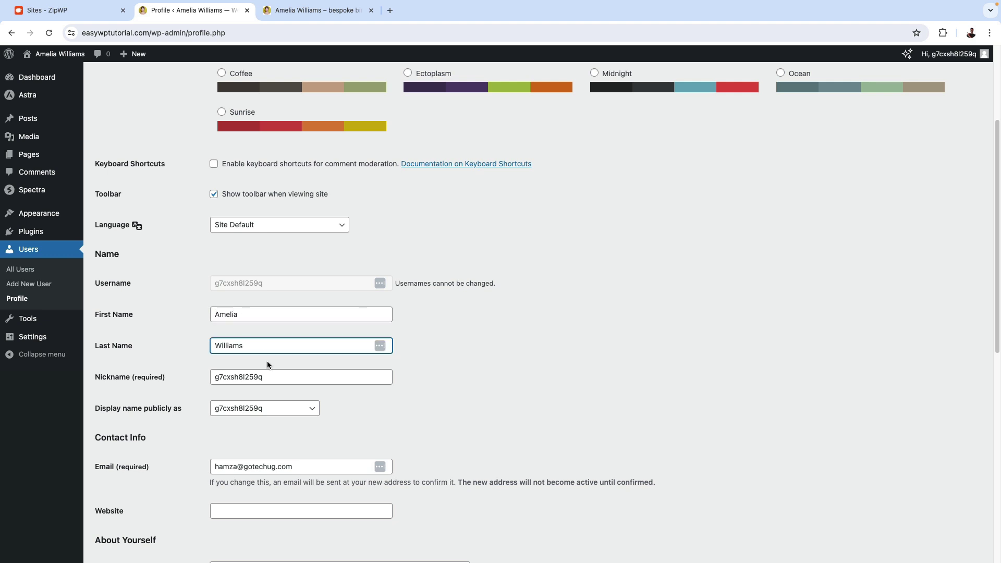
Replace the nickname with 'Tour Guide' and save the profile with Update Profile.
{"action": "double_click", "coordinate": [257, 376]}
{"action": "key", "text": "BackSpace"}
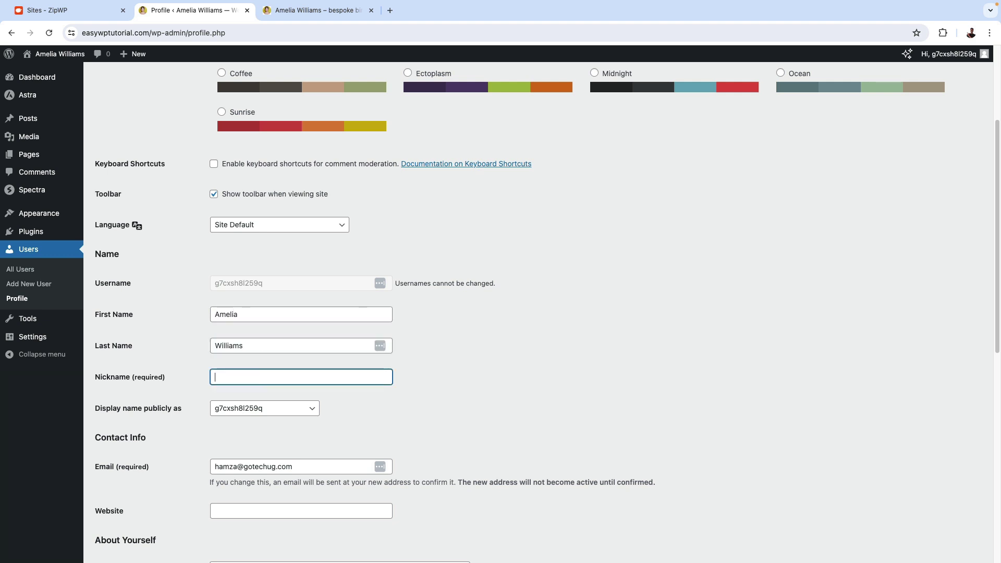
{"action": "type", "text": "Tour Guide"}
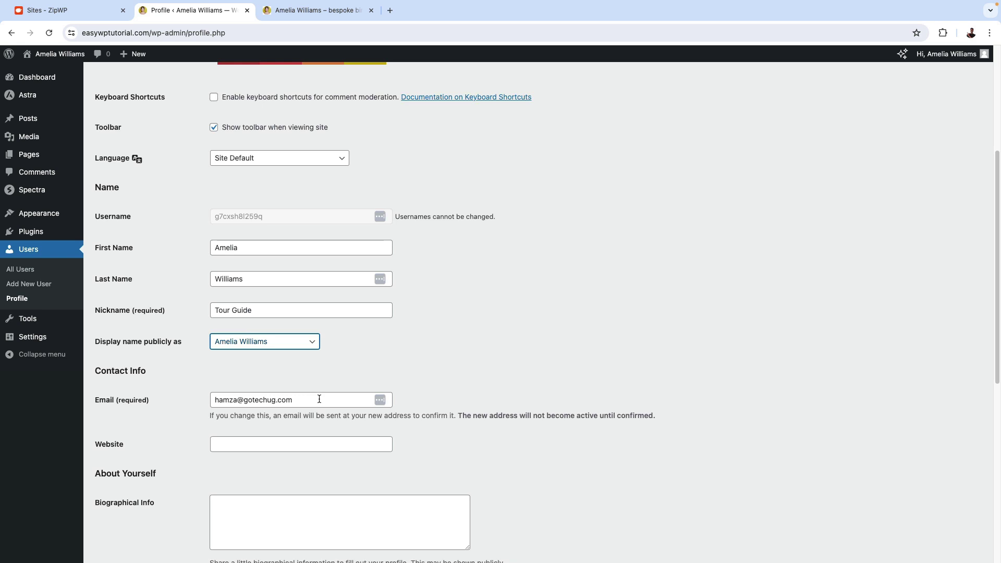
{"action": "scroll", "coordinate": [331, 404], "scroll_direction": "down", "scroll_amount": 8}
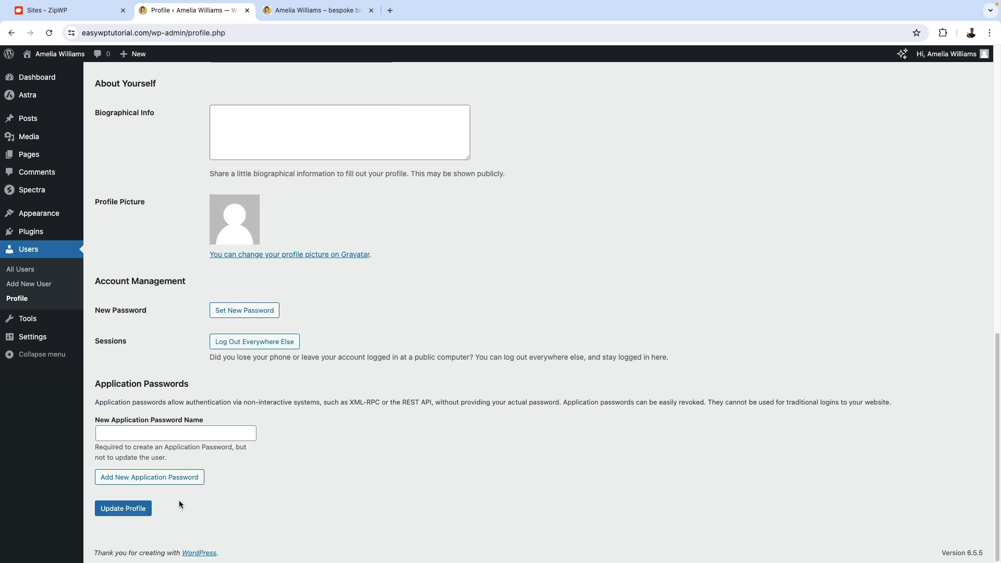
{"action": "left_click", "coordinate": [127, 510]}
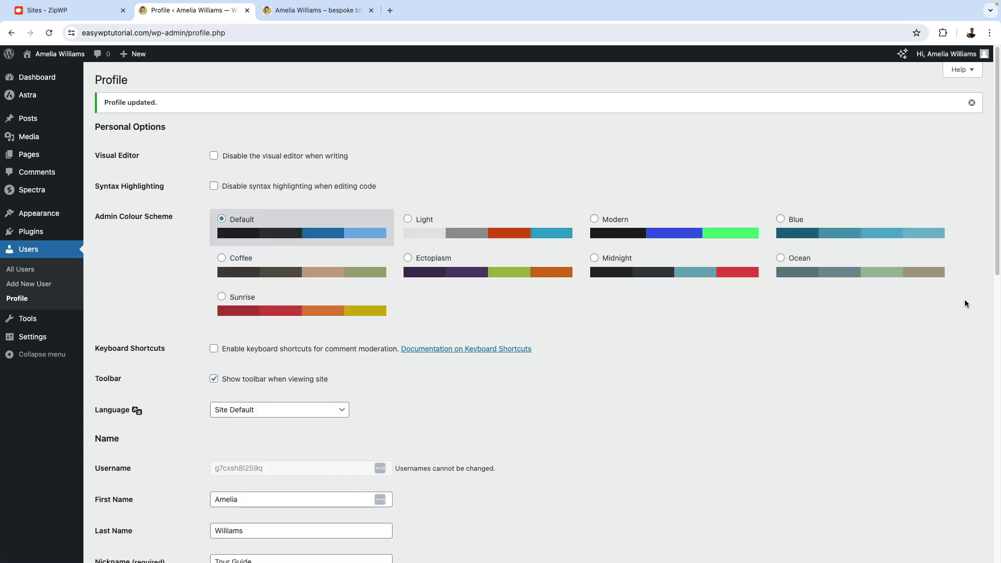
Check the site's login credentials in ZipWP and the birdwatching home page.
{"action": "mouse_move", "coordinate": [945, 58]}
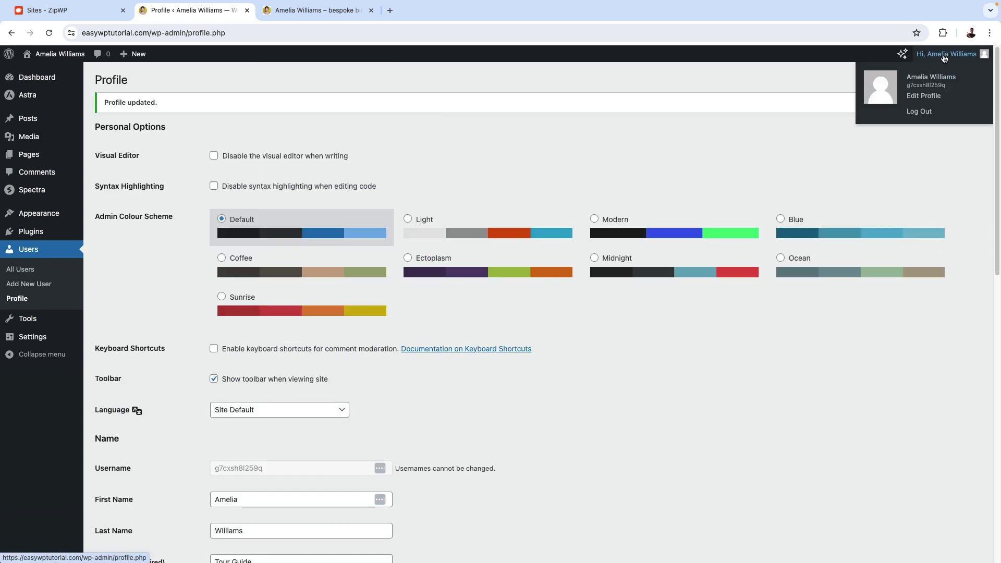
{"action": "scroll", "coordinate": [394, 213], "scroll_direction": "down", "scroll_amount": 10}
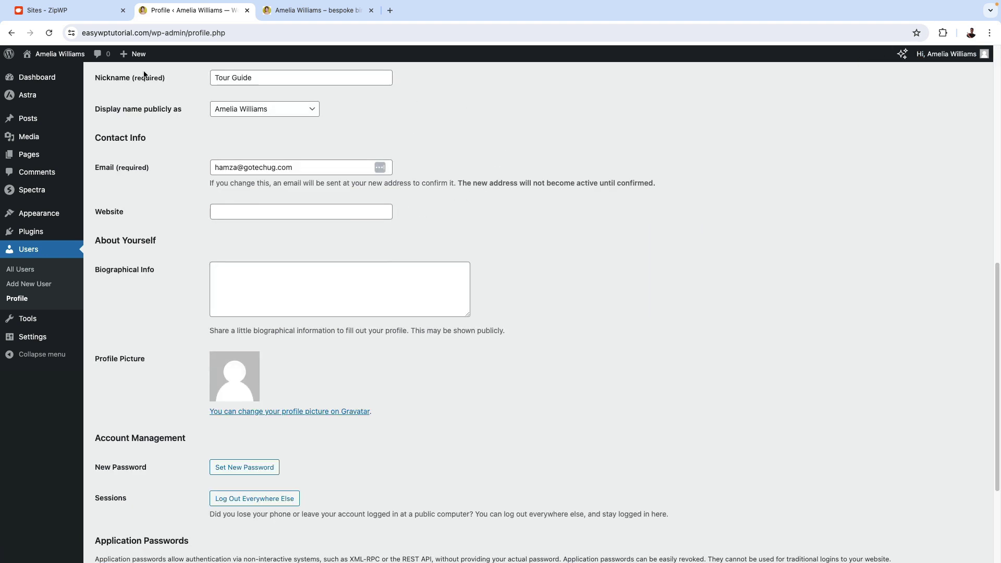
{"action": "left_click", "coordinate": [97, 16]}
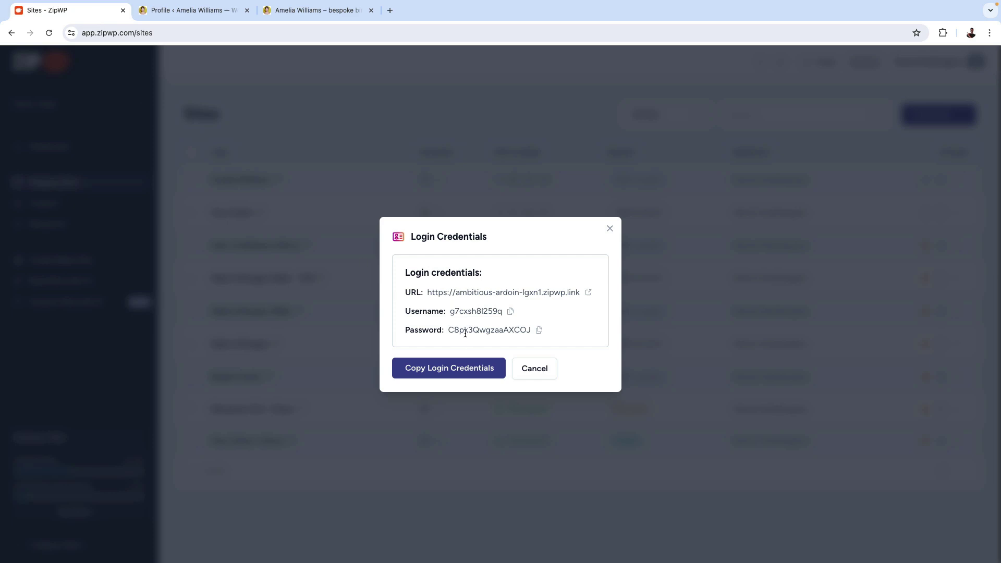
{"action": "left_click", "coordinate": [312, 12]}
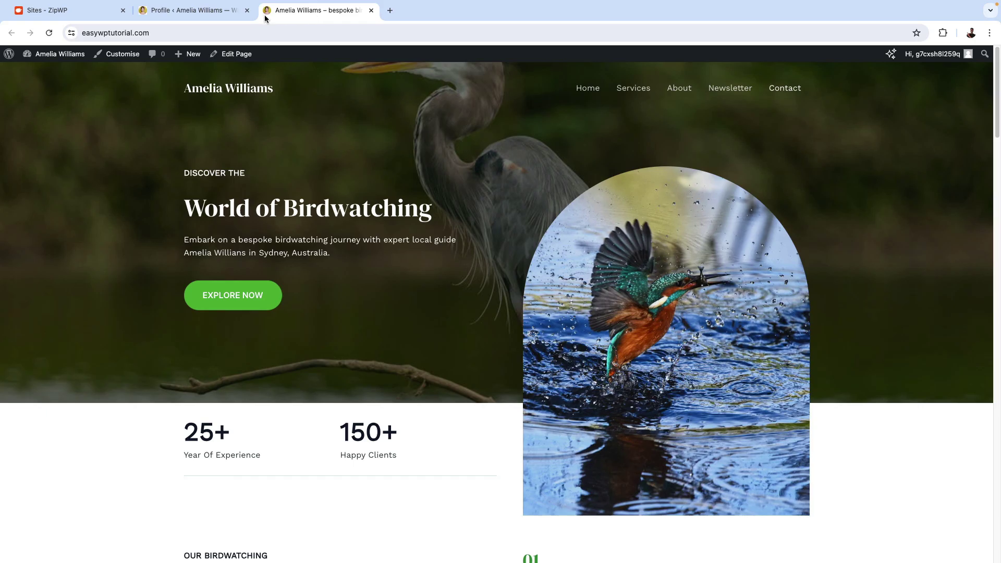
Generate a new strong password with Set New Password and select part of it.
{"action": "left_click", "coordinate": [206, 16]}
{"action": "scroll", "coordinate": [282, 433], "scroll_direction": "down", "scroll_amount": 3}
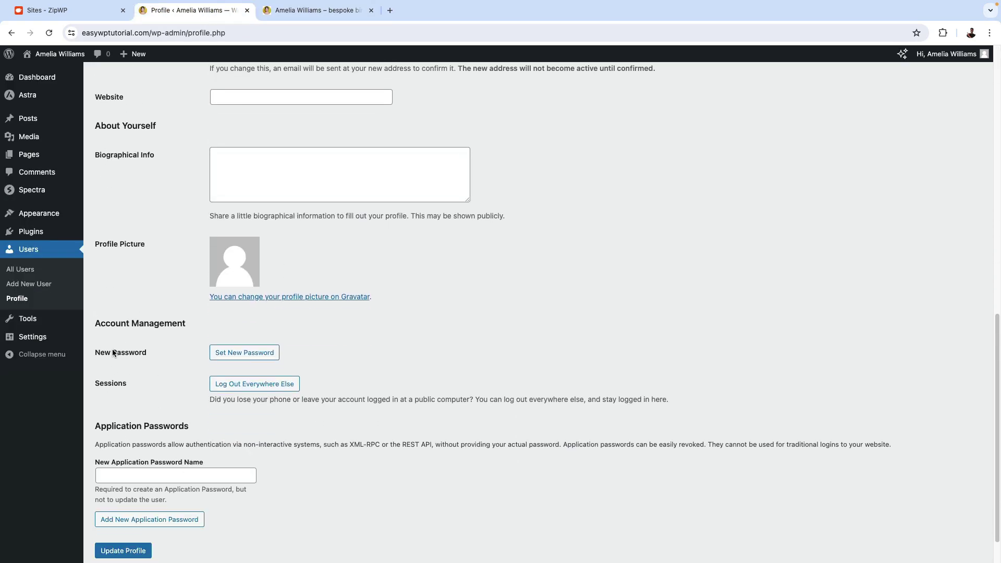
{"action": "left_click", "coordinate": [241, 355]}
{"action": "left_click", "coordinate": [274, 357]}
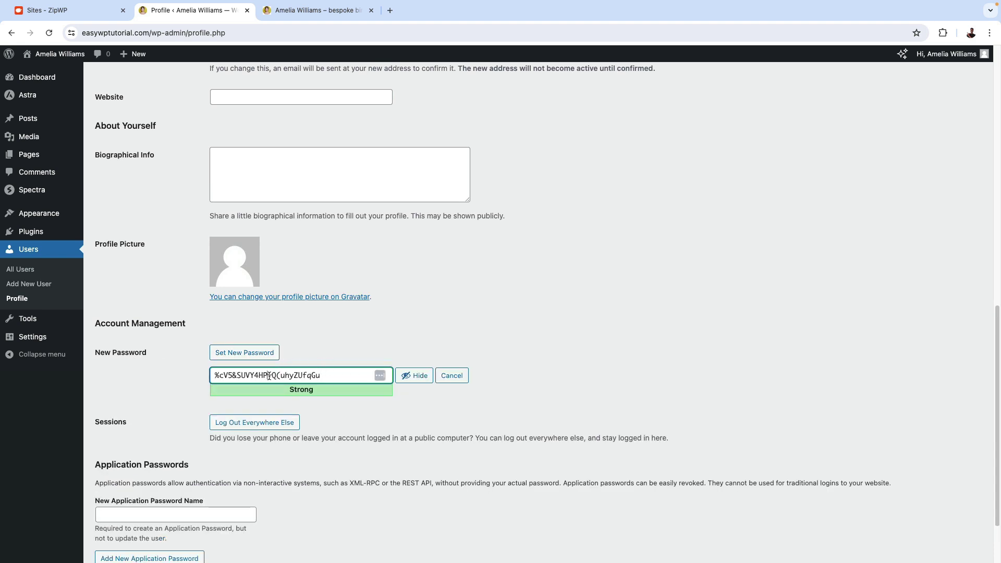
{"action": "left_click_drag", "start_coordinate": [268, 376], "coordinate": [338, 375]}
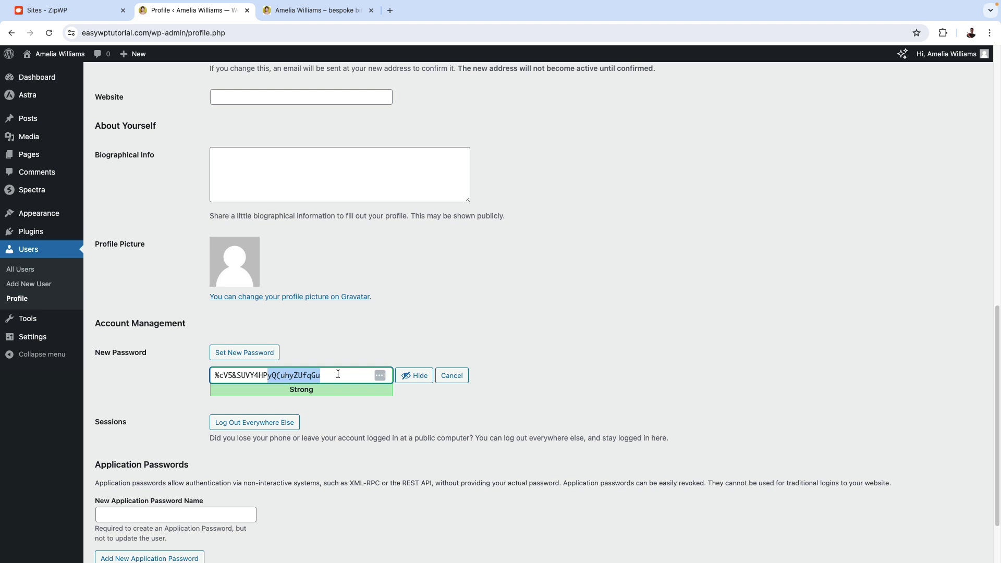
{"action": "scroll", "coordinate": [302, 426], "scroll_direction": "down", "scroll_amount": 3}
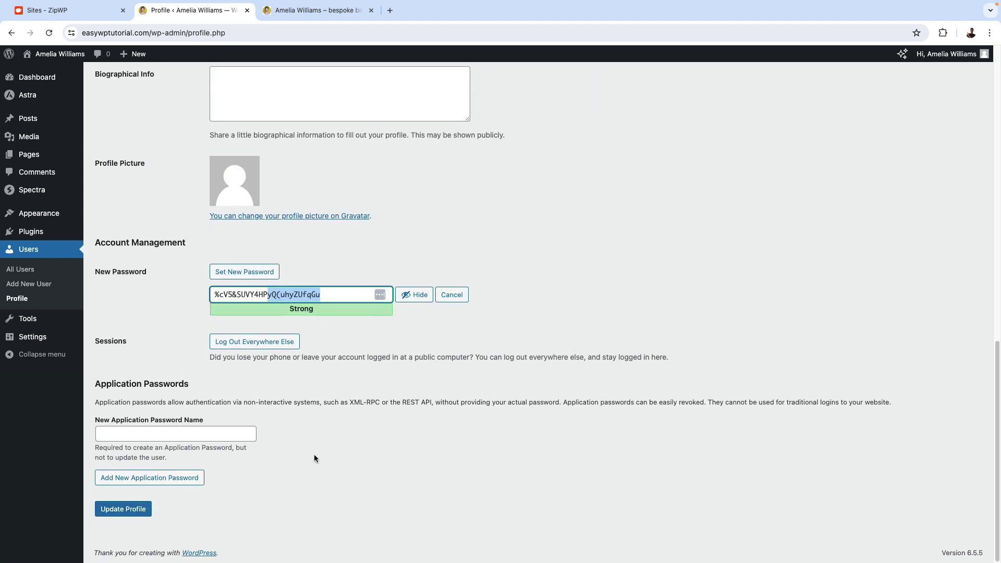
{"action": "scroll", "coordinate": [314, 455], "scroll_direction": "up", "scroll_amount": 5}
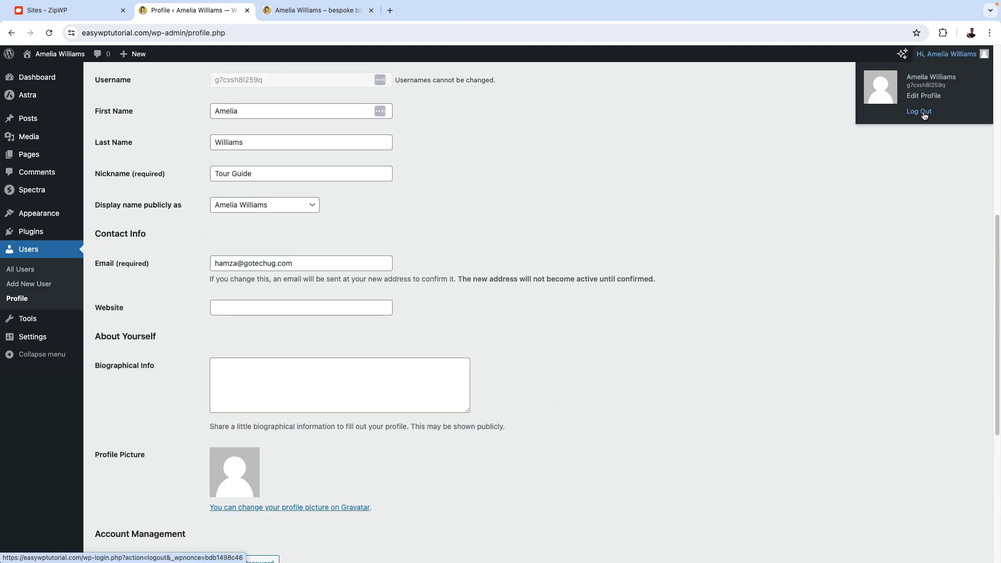
{"action": "left_click", "coordinate": [921, 111]}
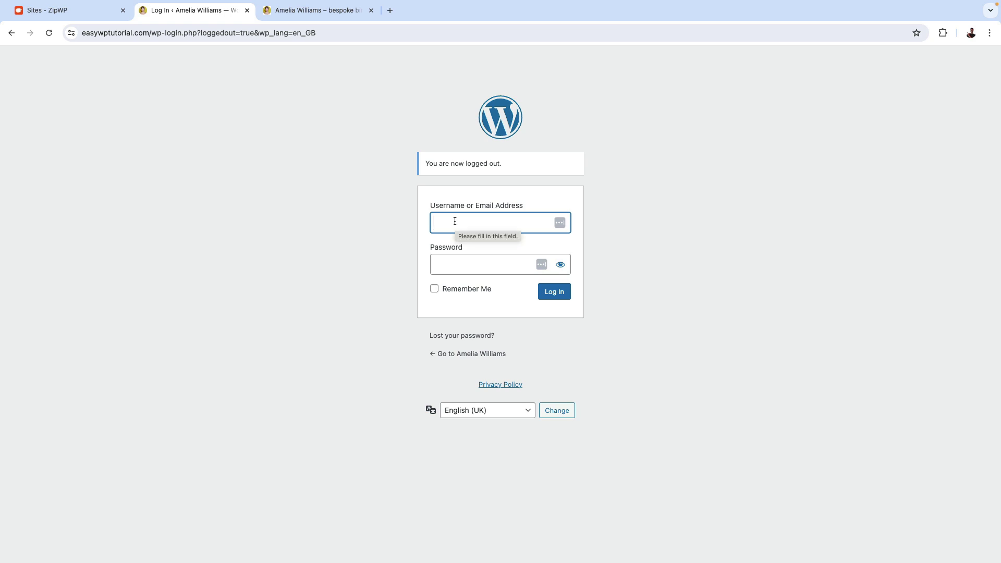
{"action": "key", "text": "super+v"}
{"action": "left_click", "coordinate": [463, 268]}
{"action": "key", "text": "super+v"}
{"action": "left_click", "coordinate": [645, 279]}
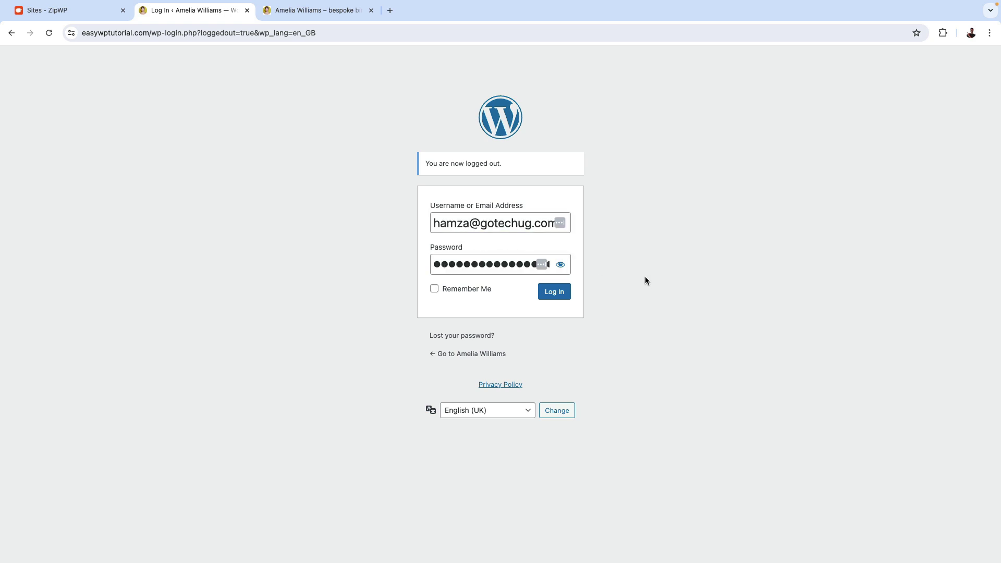
{"action": "left_click", "coordinate": [549, 296]}
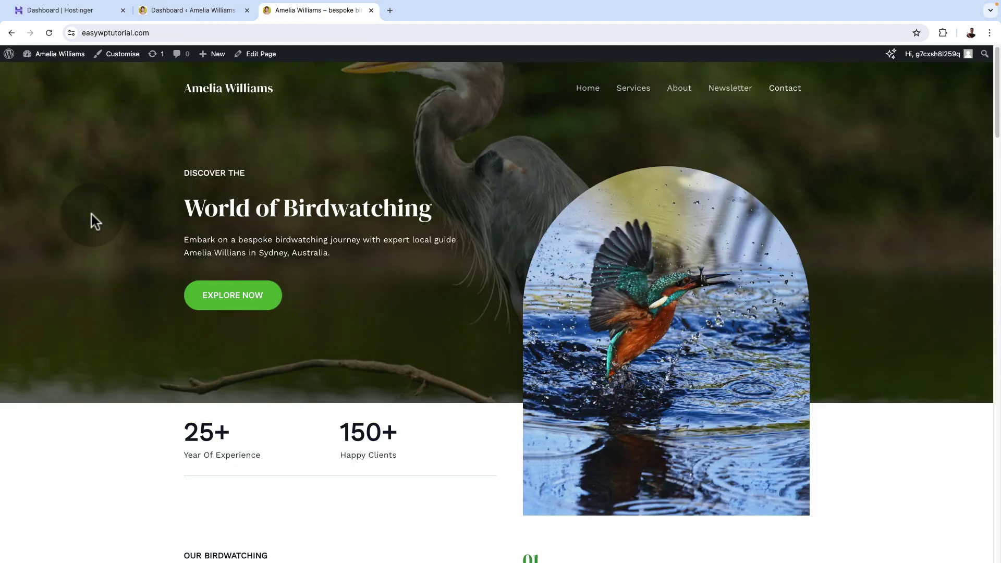
{"action": "scroll", "coordinate": [92, 214], "scroll_direction": "down", "scroll_amount": 2}
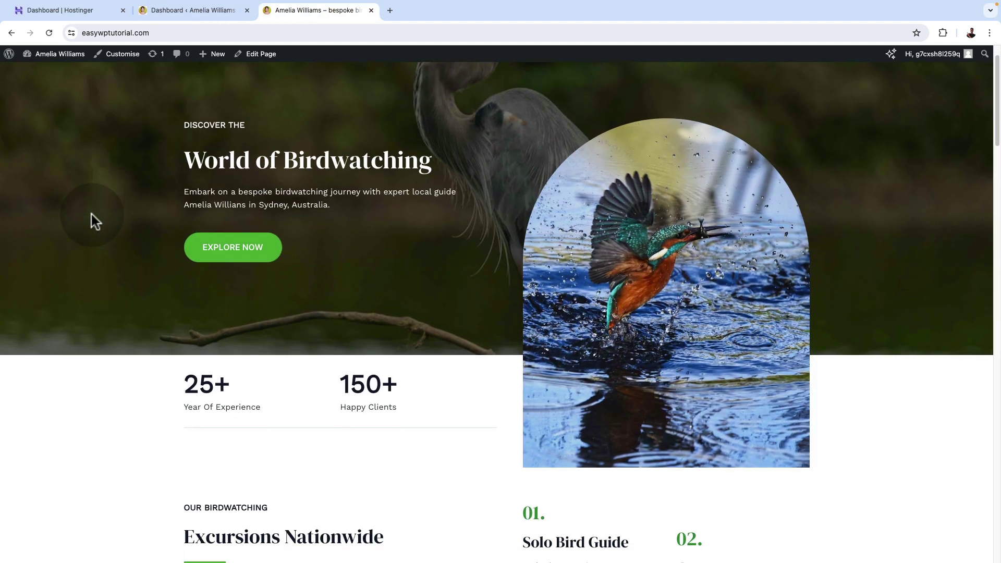
{"action": "scroll", "coordinate": [92, 214], "scroll_direction": "down", "scroll_amount": 5}
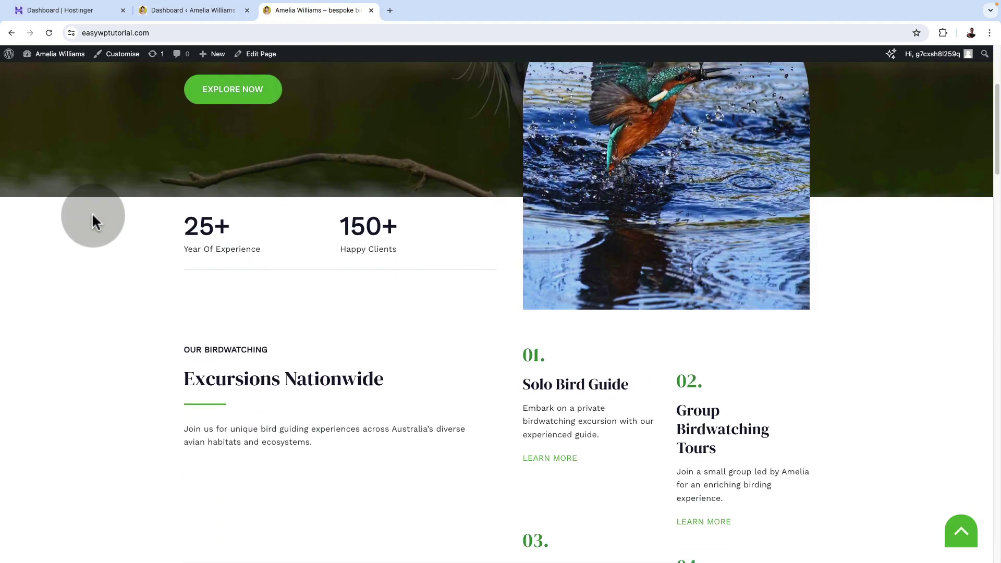
{"action": "scroll", "coordinate": [92, 212], "scroll_direction": "down", "scroll_amount": 3}
{"action": "scroll", "coordinate": [93, 212], "scroll_direction": "down", "scroll_amount": 3}
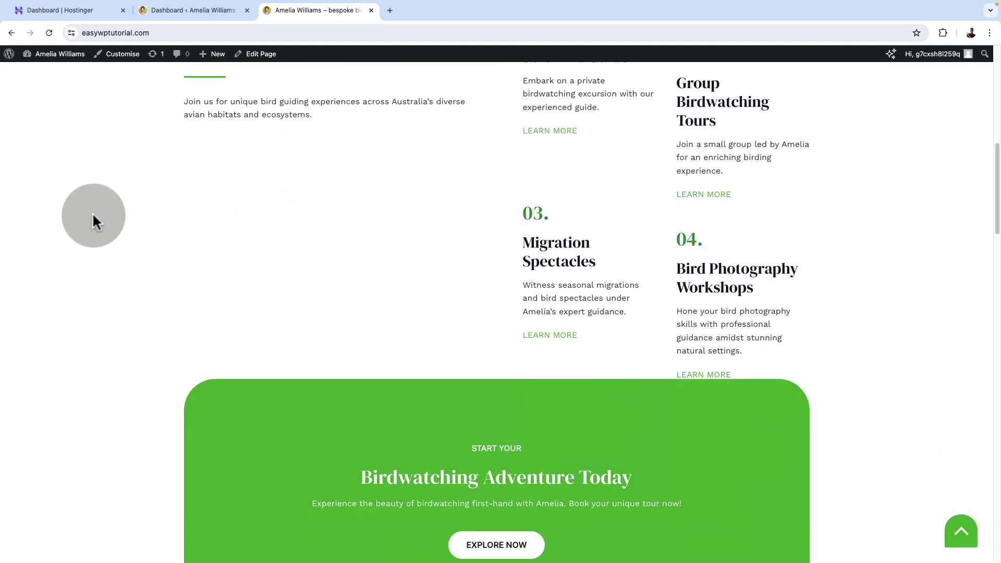
{"action": "scroll", "coordinate": [94, 216], "scroll_direction": "down", "scroll_amount": 5}
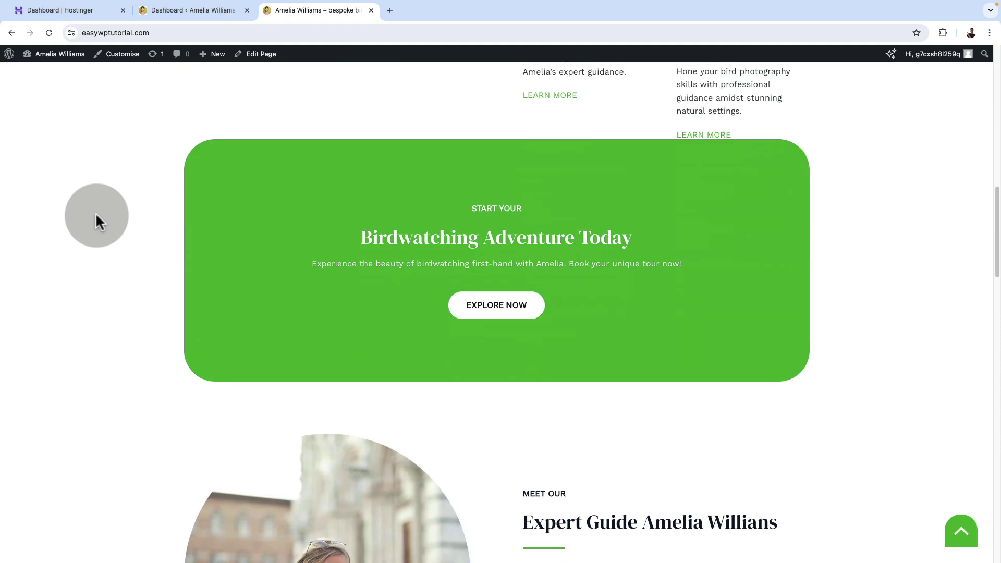
{"action": "scroll", "coordinate": [94, 212], "scroll_direction": "down", "scroll_amount": 1}
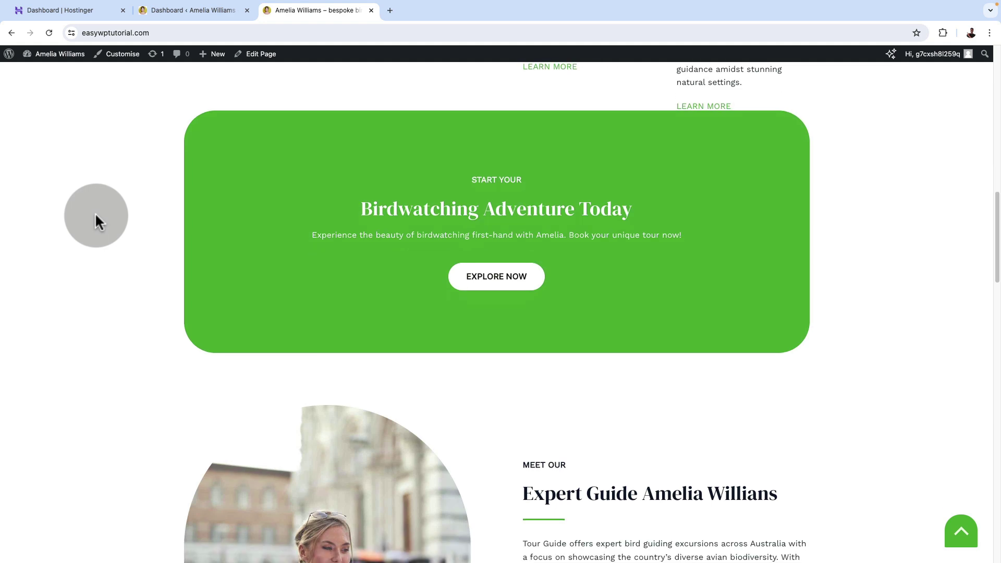
{"action": "scroll", "coordinate": [95, 212], "scroll_direction": "down", "scroll_amount": 3}
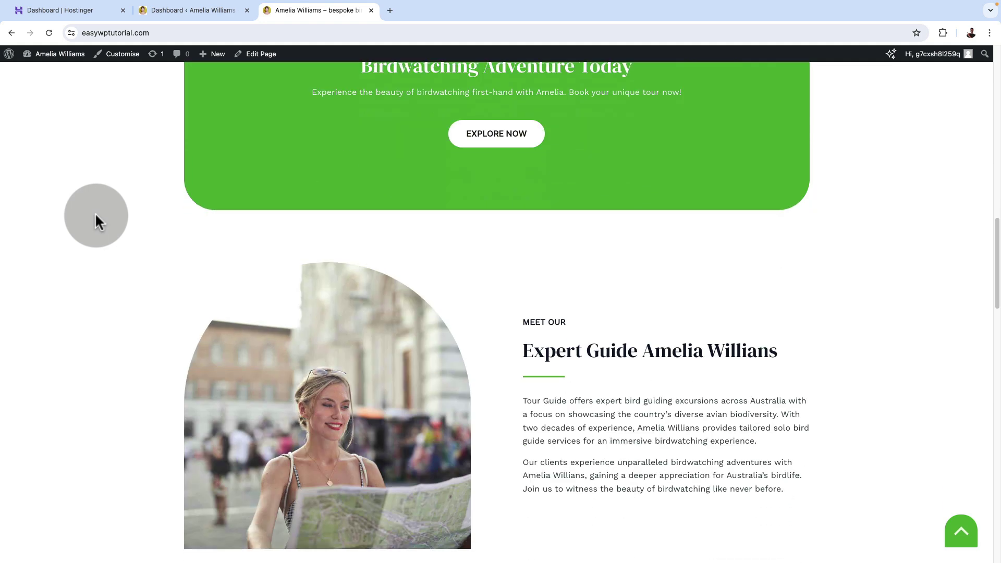
{"action": "scroll", "coordinate": [95, 211], "scroll_direction": "down", "scroll_amount": 3}
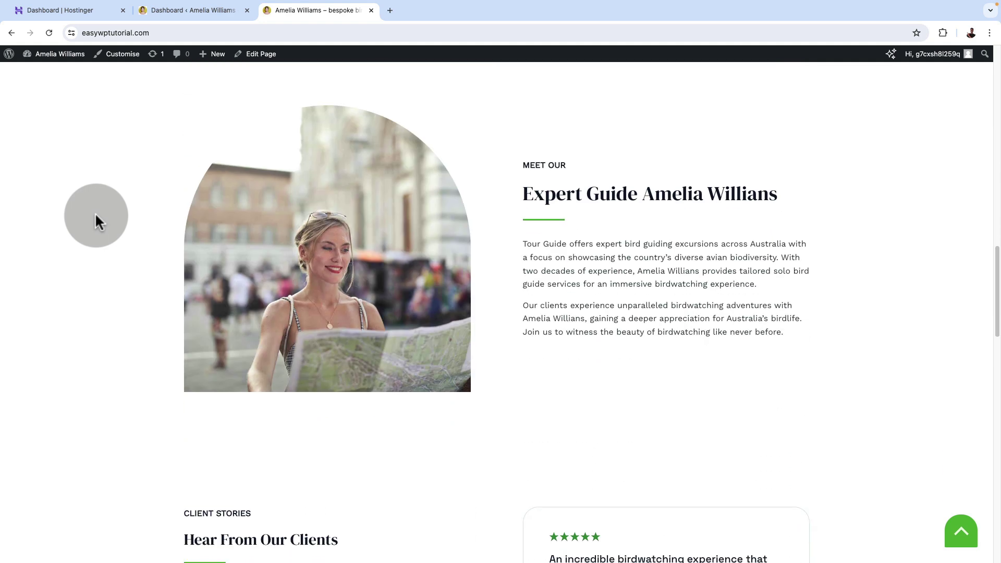